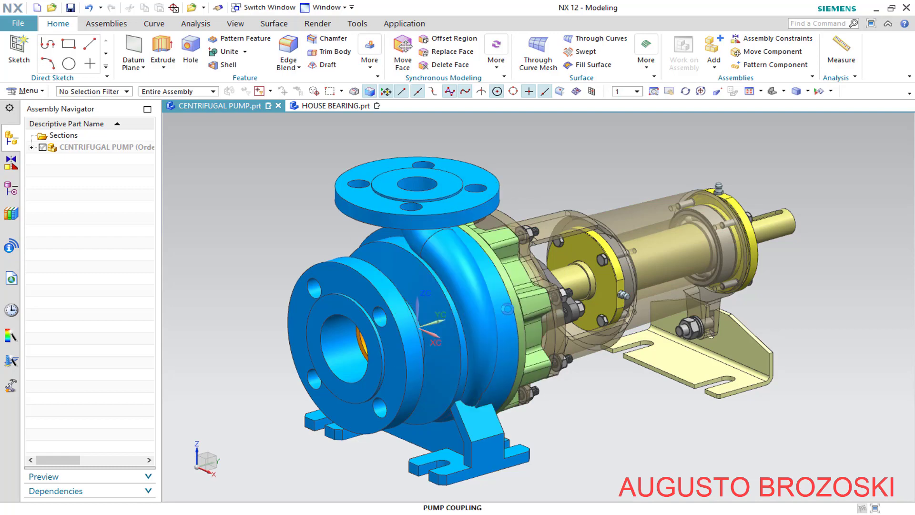
- Inspect the centrifugal pump assembly and the finished HOUSE BEARING model from different angles
middle_click_drag(454, 287, 420, 309)
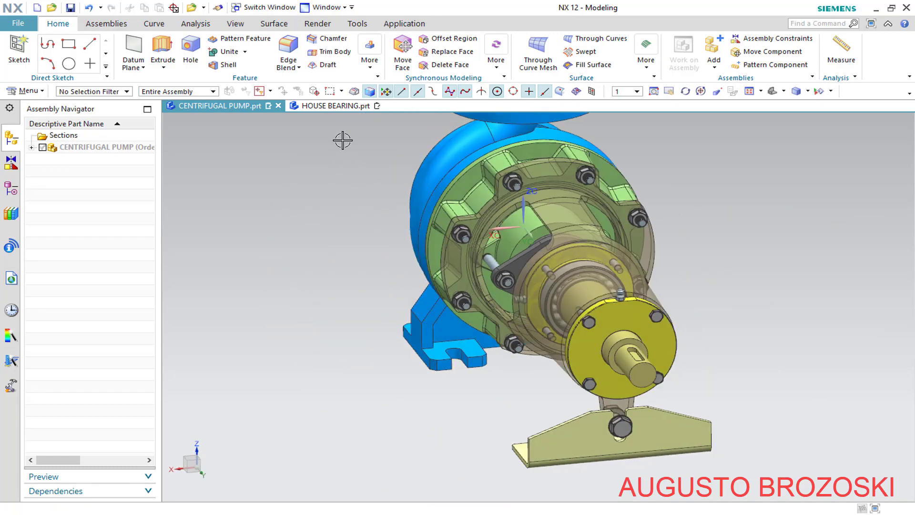
left_click(341, 106)
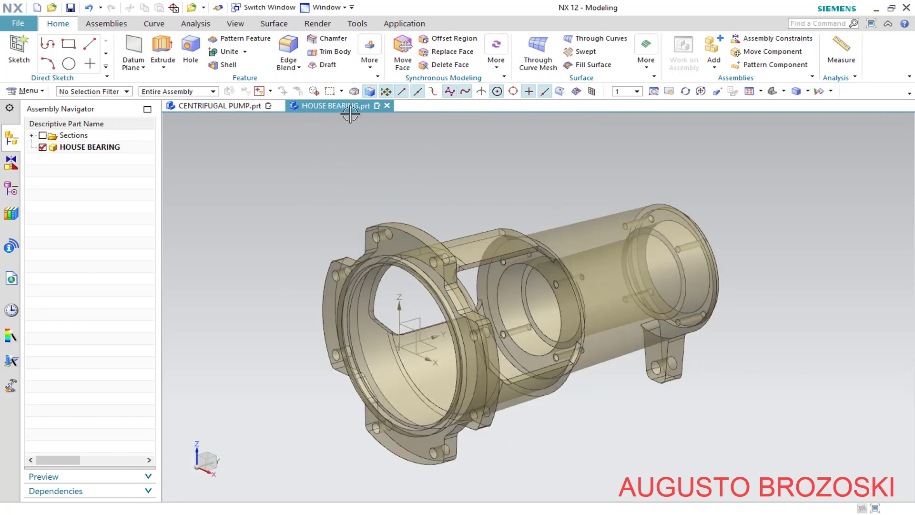
middle_click_drag(434, 264, 365, 370)
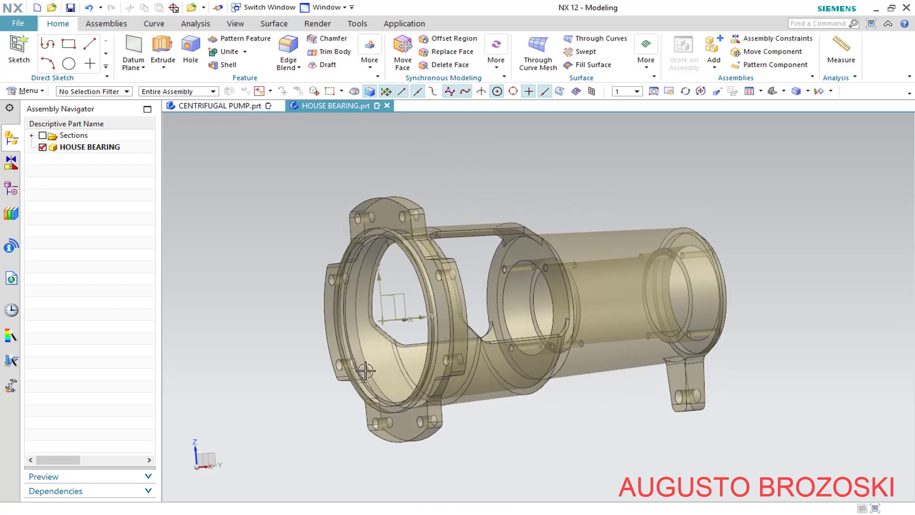
- Switch to Acrobat Reader and look through the sheets of the CENTRIFUGAL PUMP 04 drawing set
left_click(364, 425)
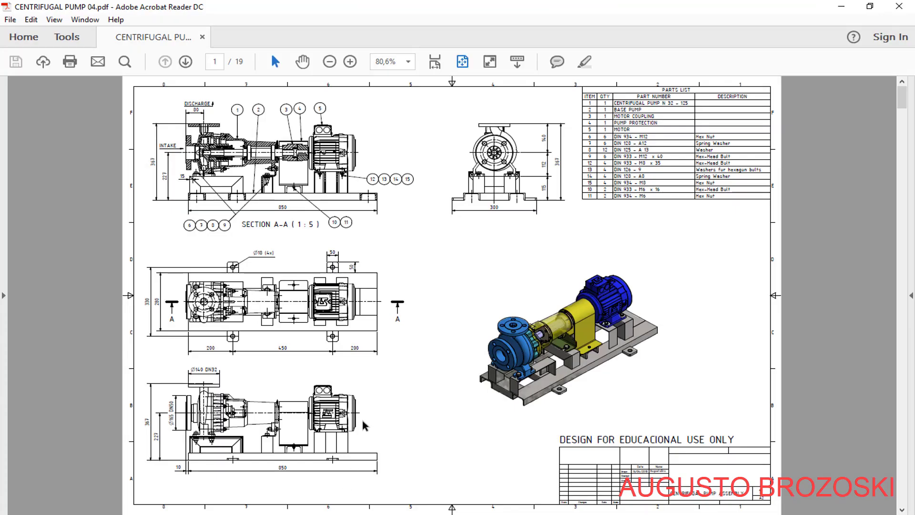
scroll(382, 317, "down", 1)
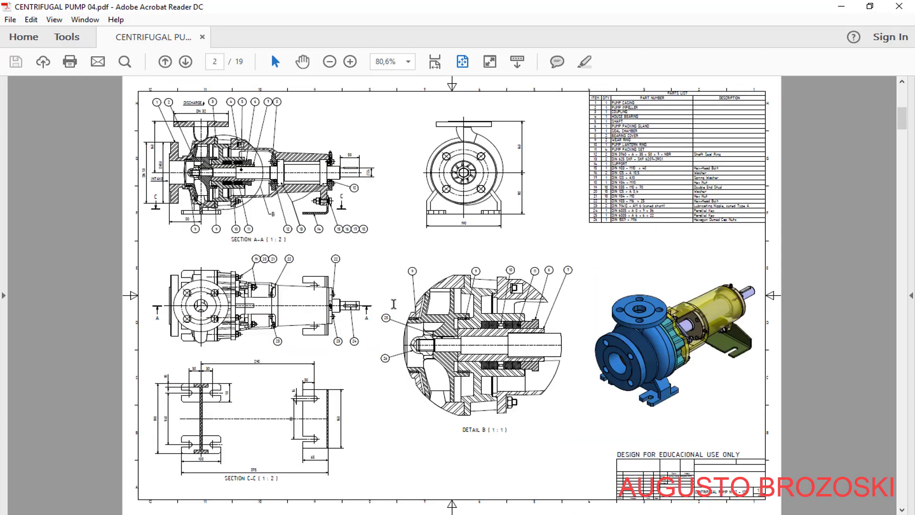
scroll(415, 310, "down", 1)
scroll(457, 314, "down", 1)
scroll(452, 317, "down", 1)
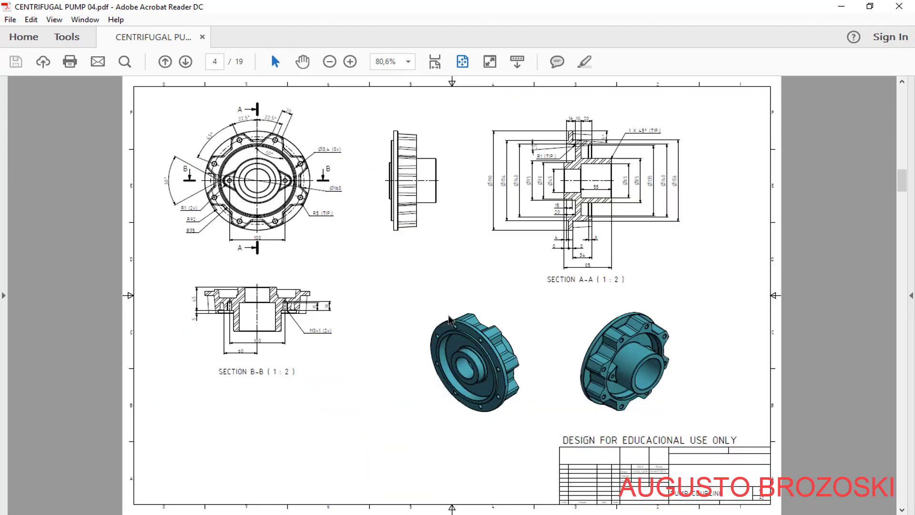
scroll(450, 320, "down", 1)
scroll(452, 319, "down", 2)
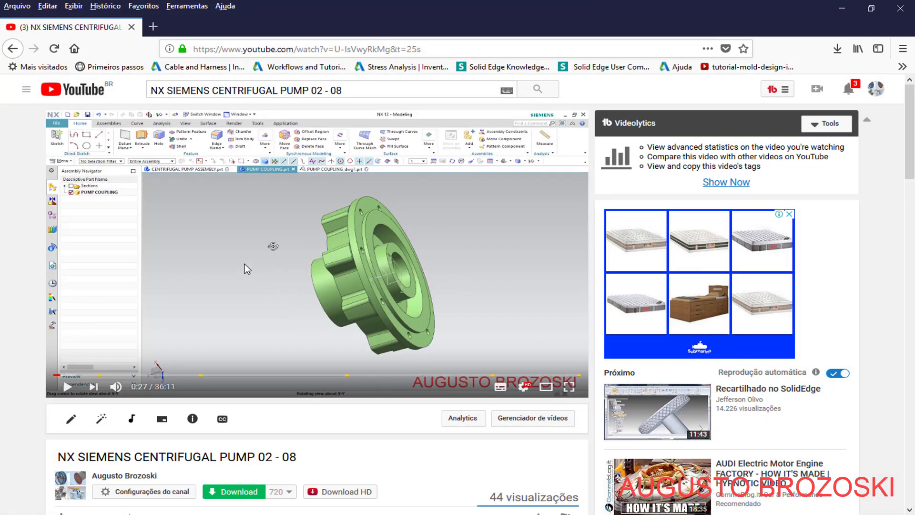
- Review the NX SIEMENS CENTRIFUGAL PUMP 02 - 08 video page in the browser, and return to the house bearing model in NX
scroll(247, 269, "down", 2)
scroll(248, 299, "down", 5)
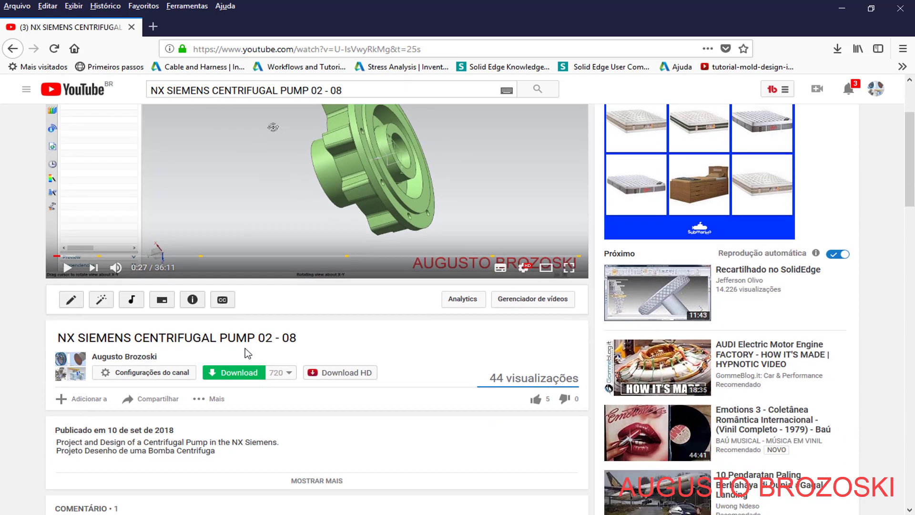
left_click(323, 298)
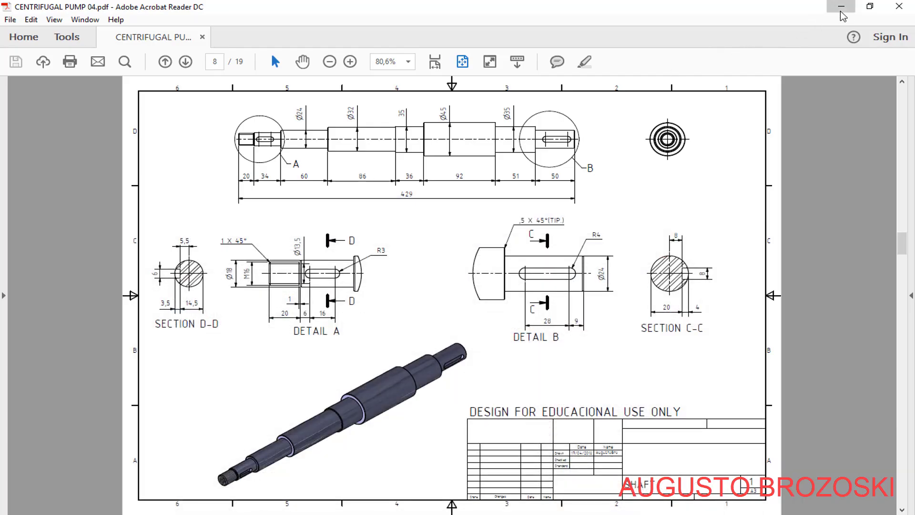
left_click(841, 7)
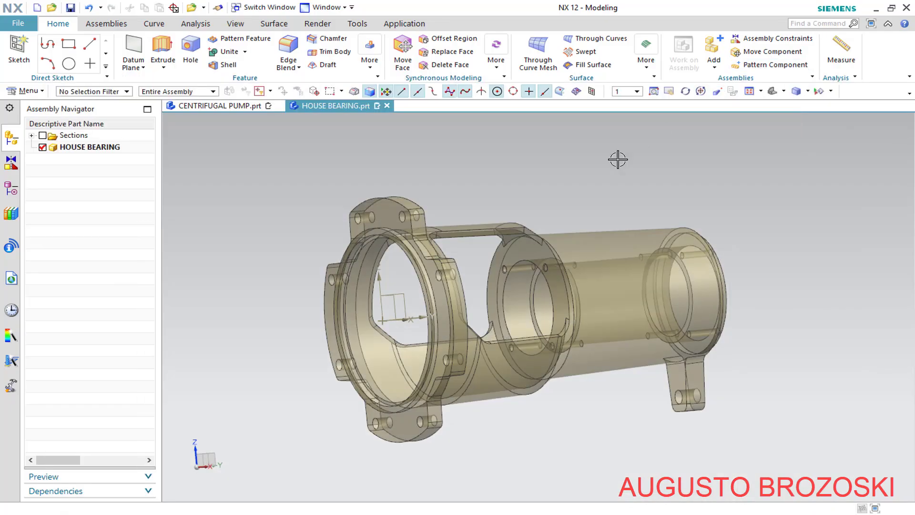
middle_click_drag(465, 259, 505, 204)
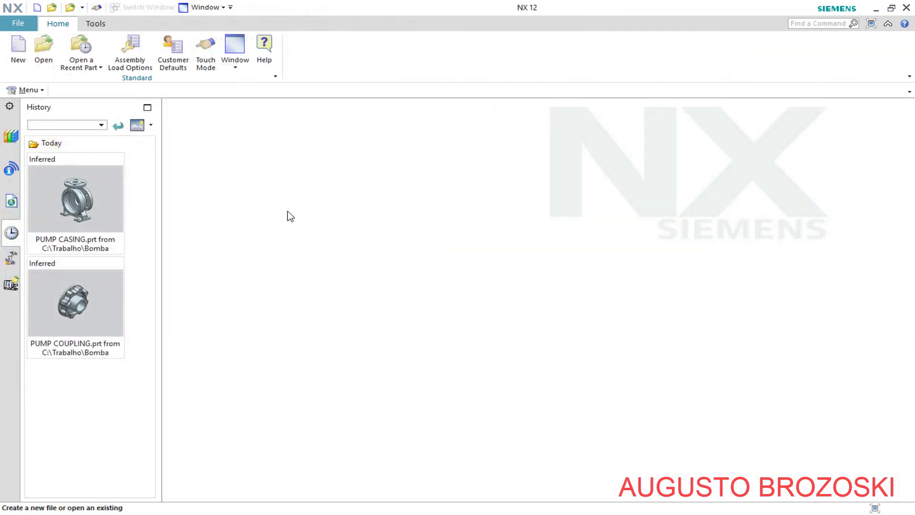
- Create a new millimetre Model part named HOUSE BEARING and open a sketch on its XZ plane
left_click(18, 48)
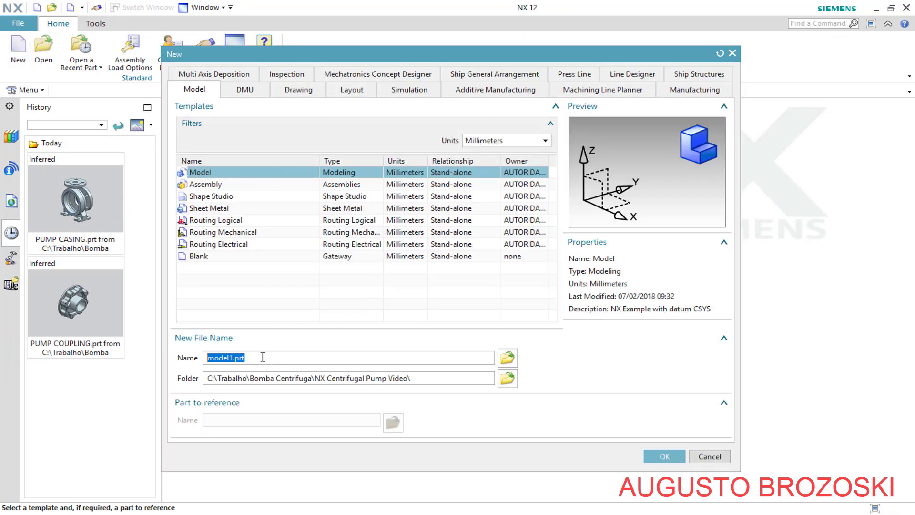
type("H")
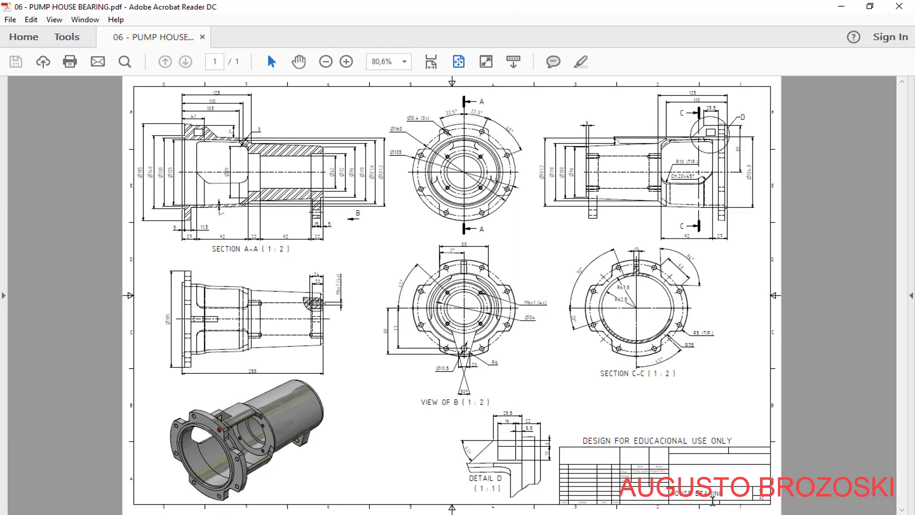
left_click(834, 7)
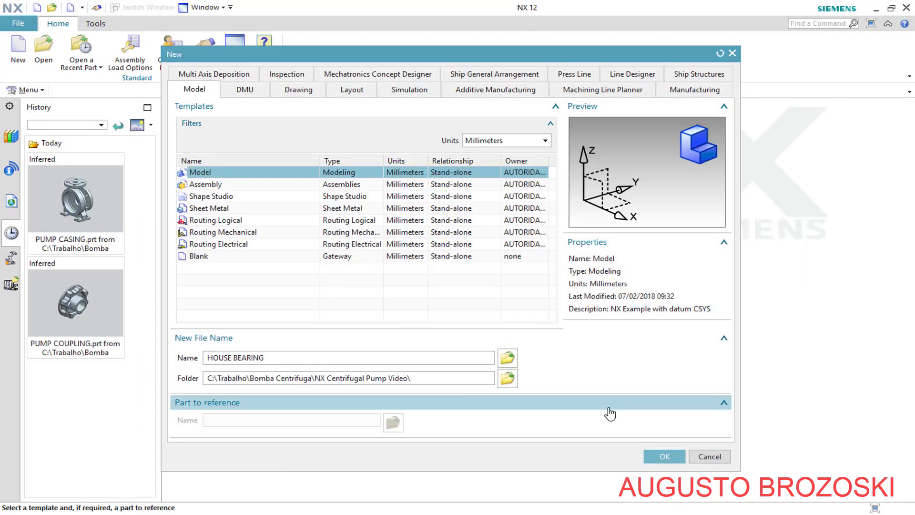
left_click(662, 457)
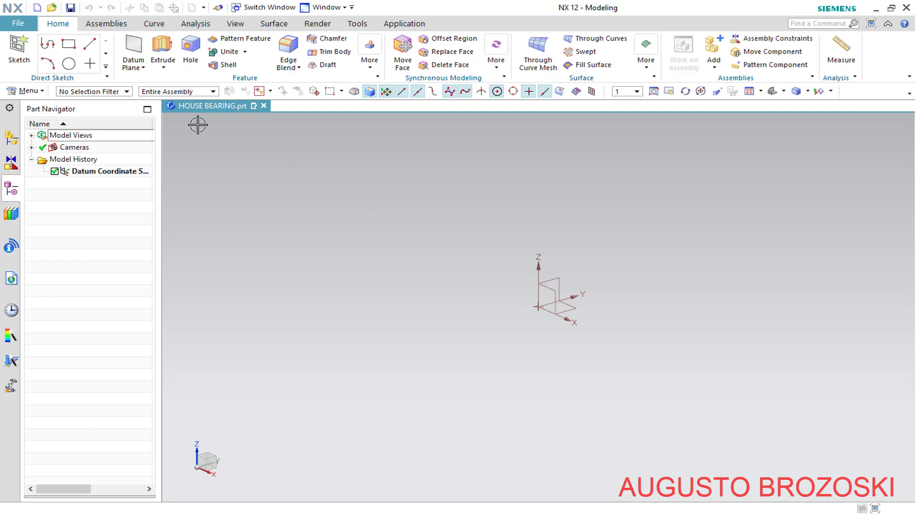
left_click(18, 49)
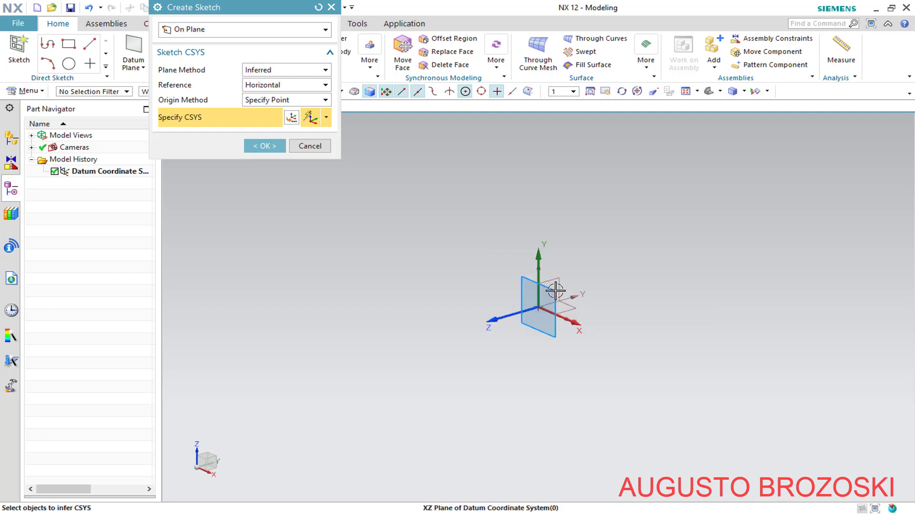
left_click(555, 290)
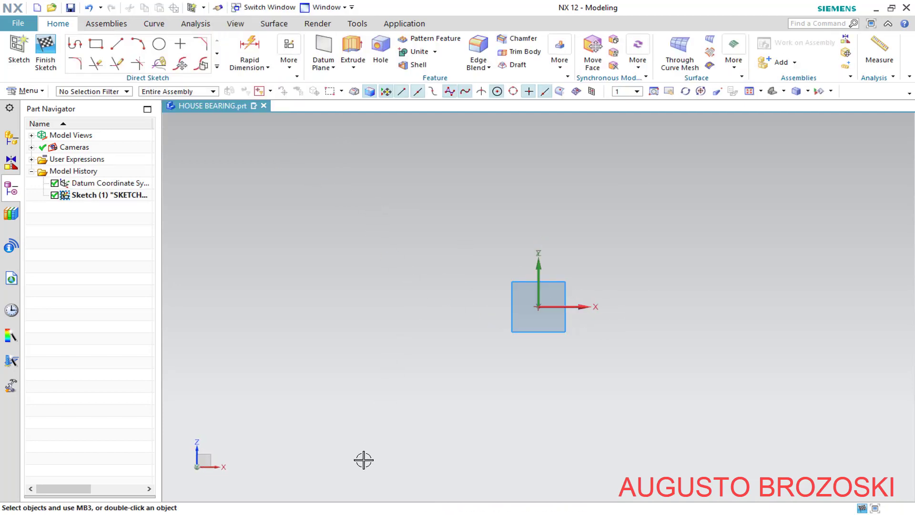
- Switch to the PUMP HOUSE BEARING drawing in Acrobat Reader, examine section A-A and the other dimensioned views, and return to NX
key("alt+Tab")
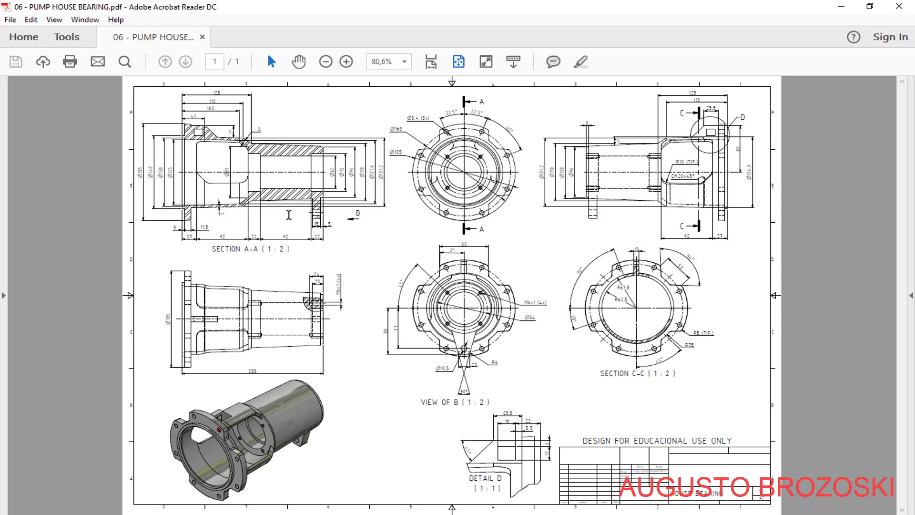
left_click(431, 61)
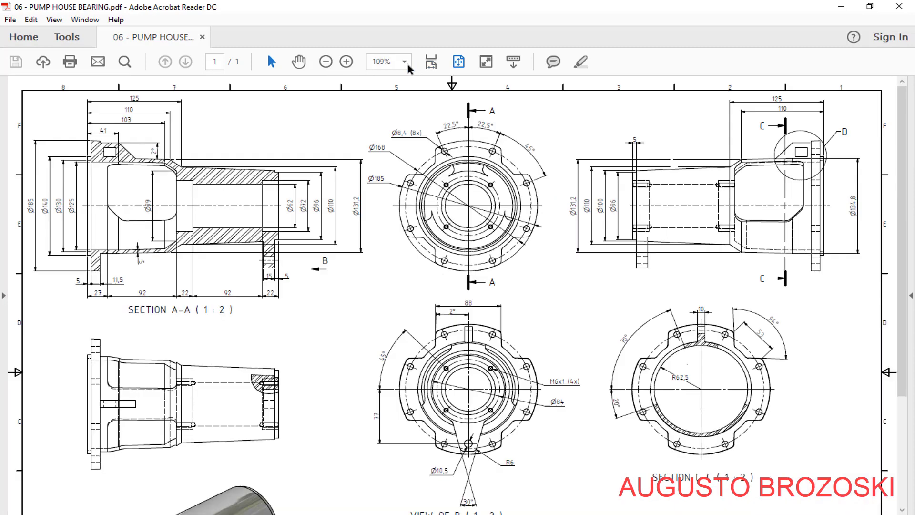
left_click(342, 63)
left_click(341, 62)
left_click(341, 62)
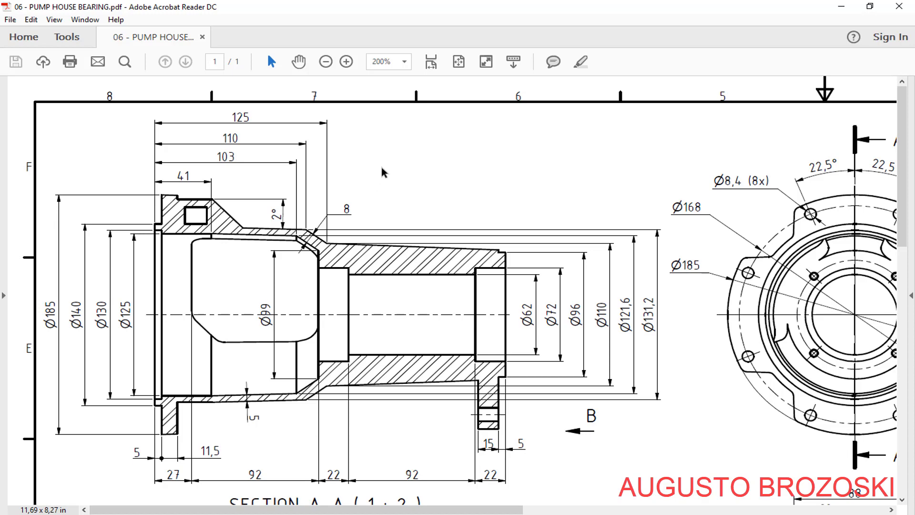
left_click(430, 61)
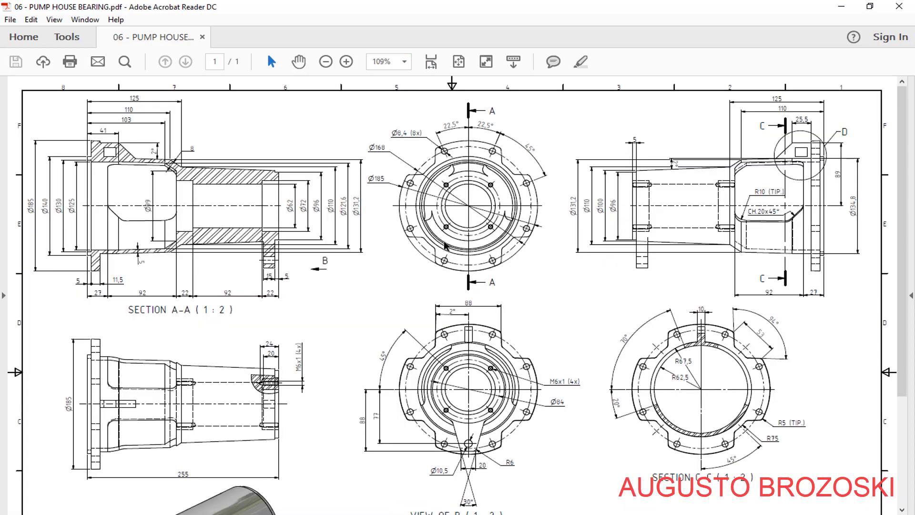
scroll(373, 284, "down", 2)
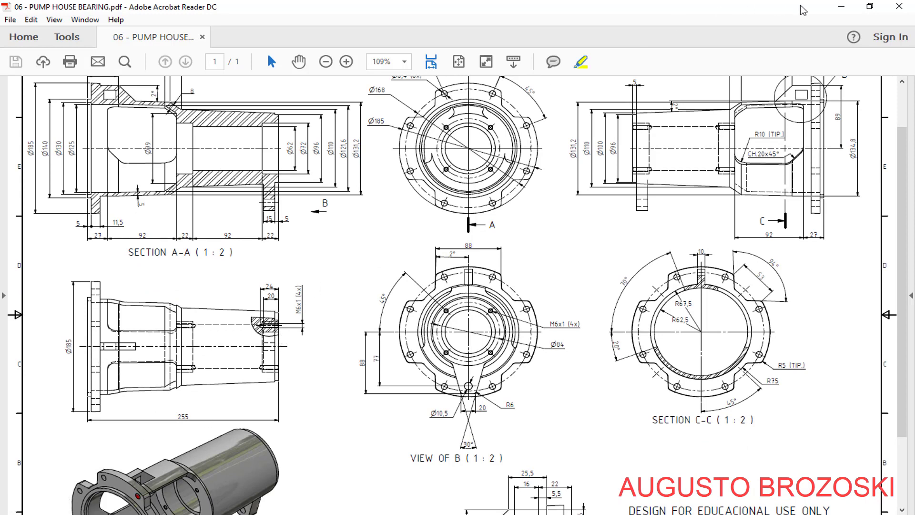
left_click(841, 6)
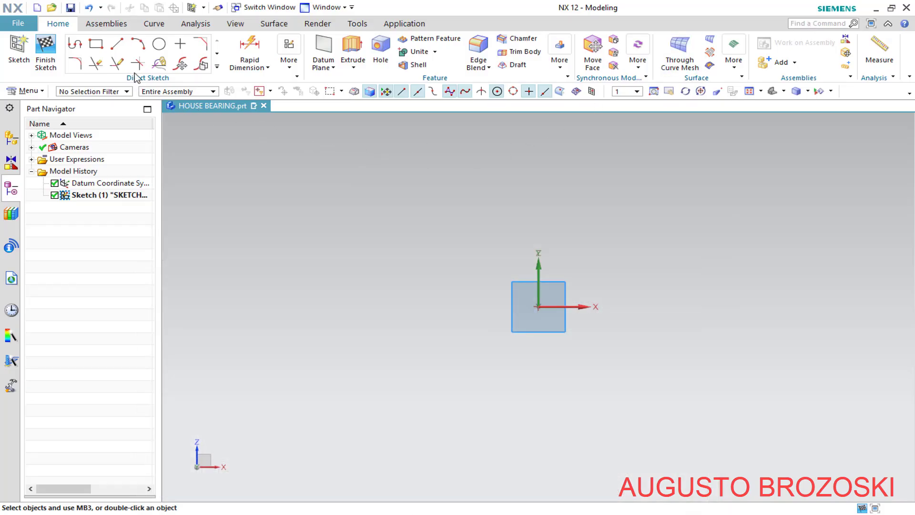
- Sketch a 255 mm line from the origin along the X axis at a 0° angle
left_click(116, 43)
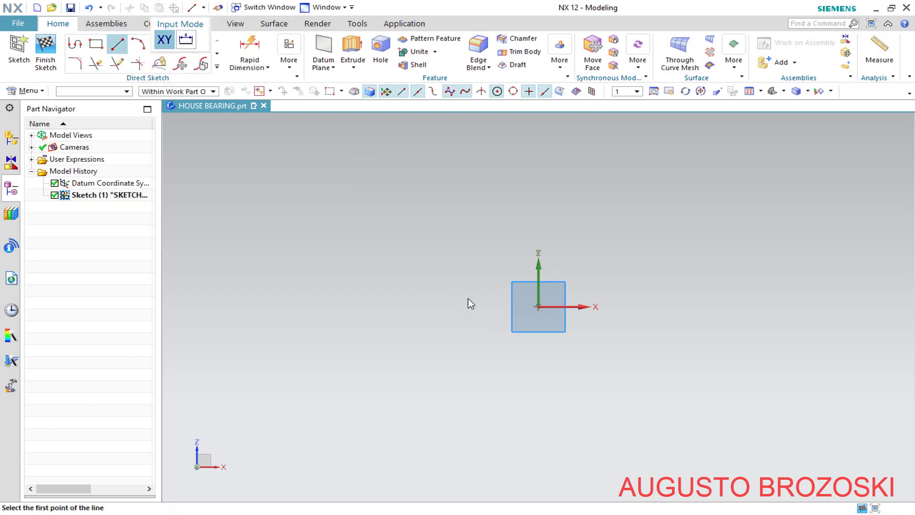
left_click(538, 307)
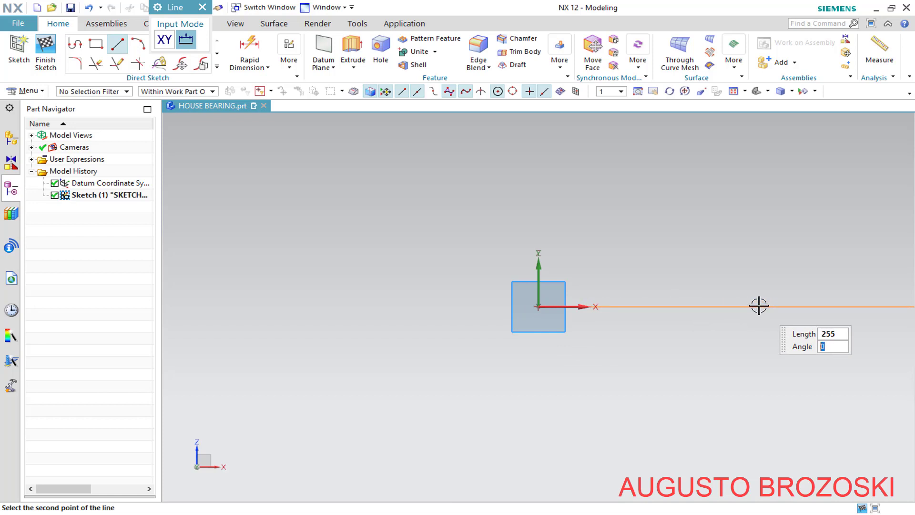
key("Return")
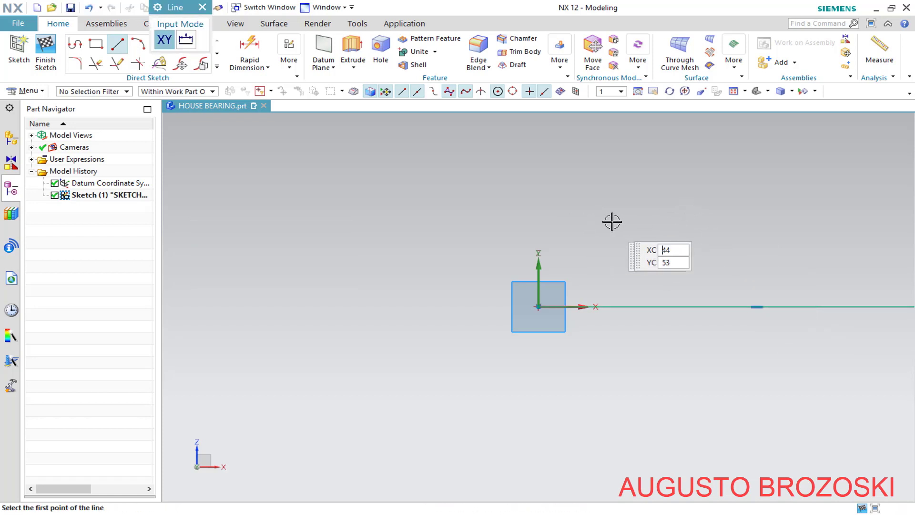
key("Escape")
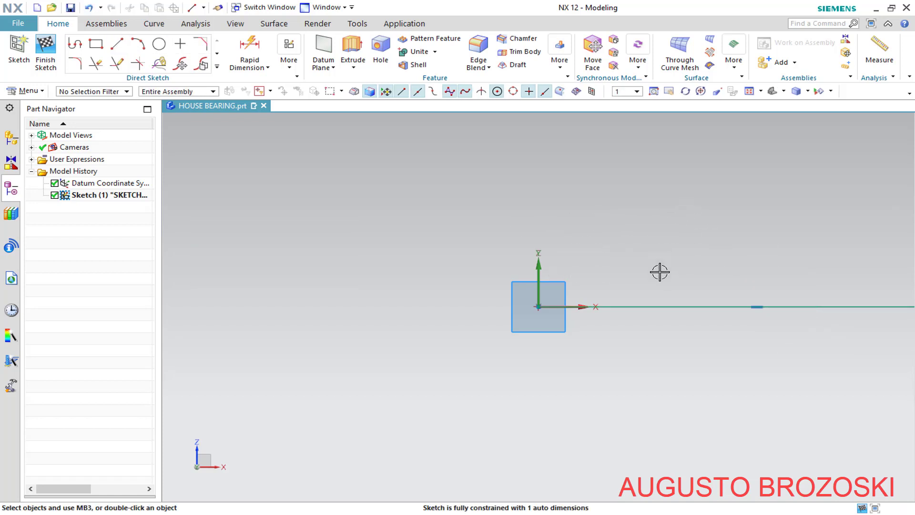
- Convert the 255 mm horizontal sketch line to a reference line
left_click(646, 307)
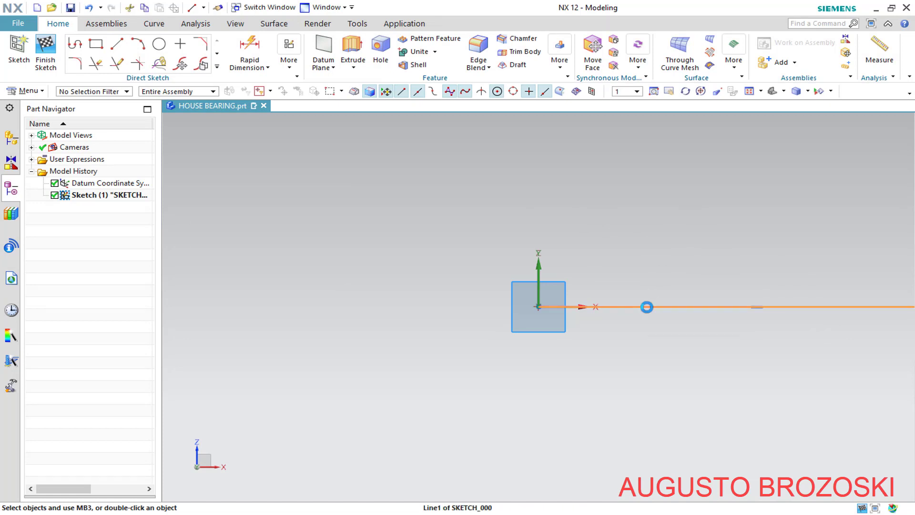
right_click(646, 307)
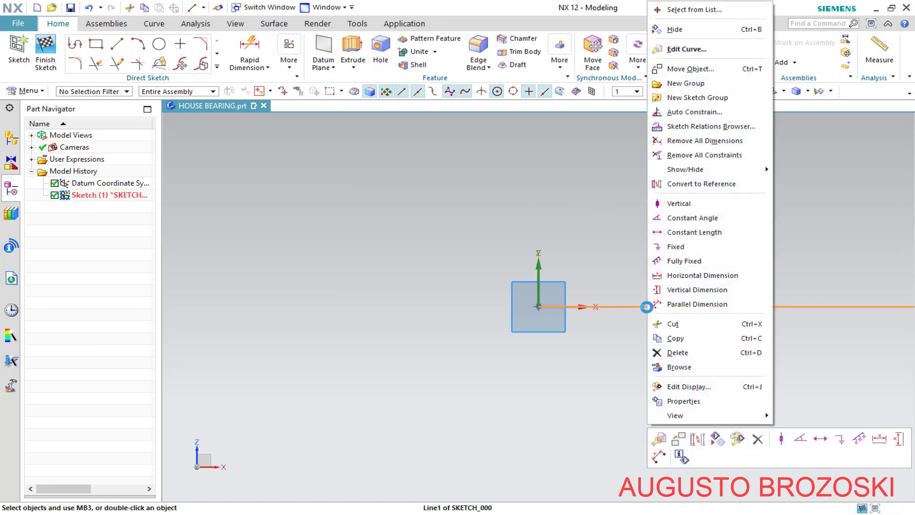
left_click(687, 183)
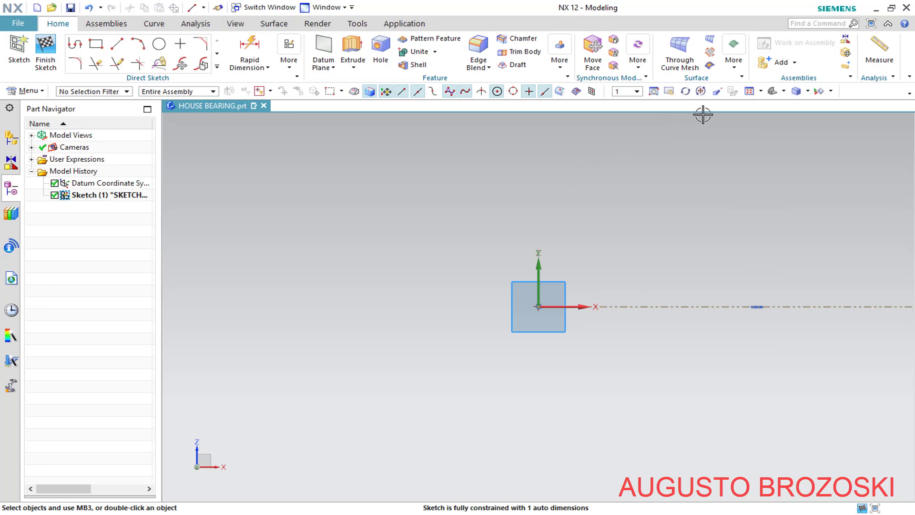
left_click(750, 91)
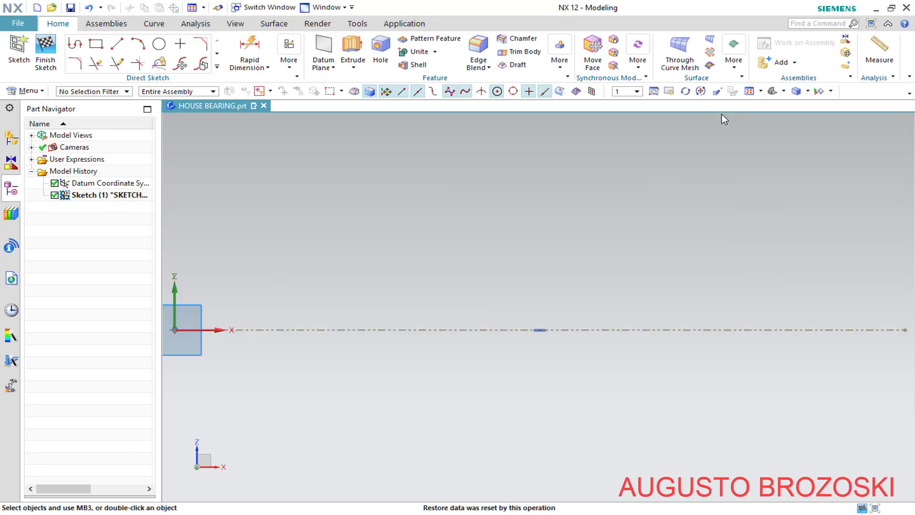
scroll(504, 257, "down", 3)
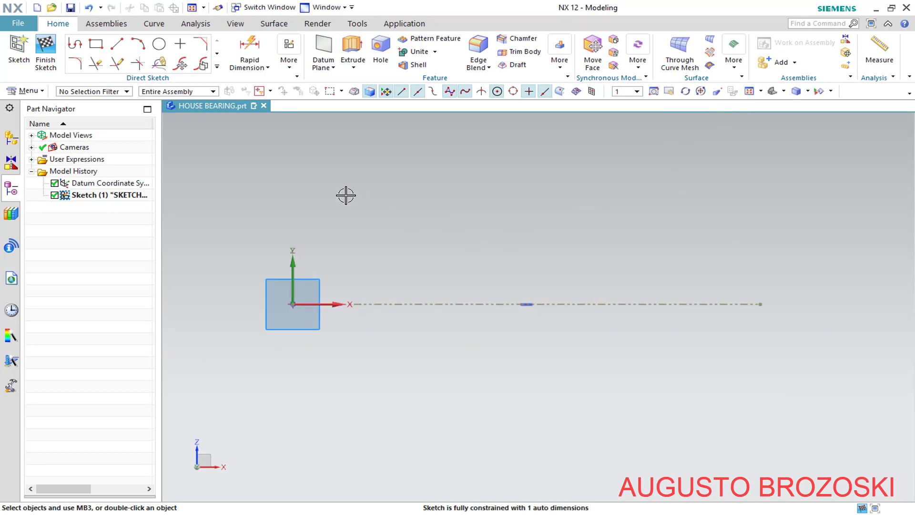
- Switch to the drawing in Acrobat Reader, examine the bore diameters and lengths of section A-A up close, and return to NX
left_click(118, 44)
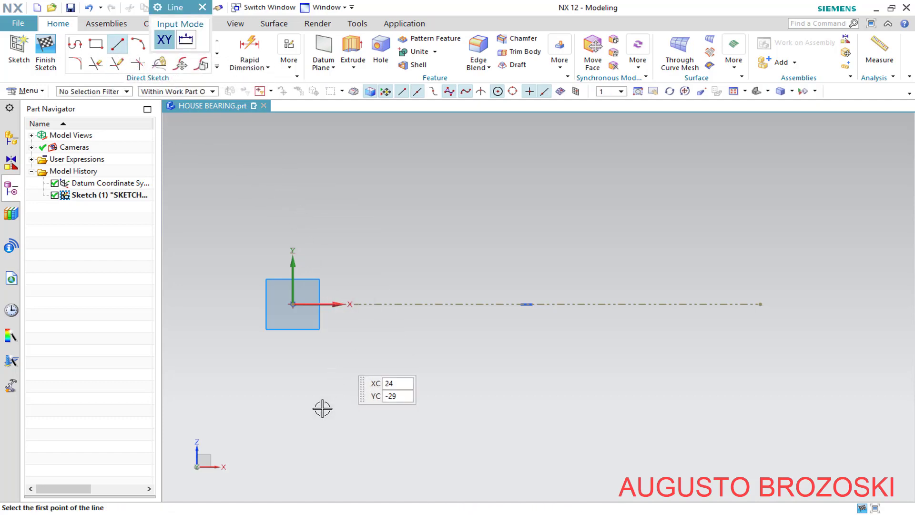
key("alt+Tab")
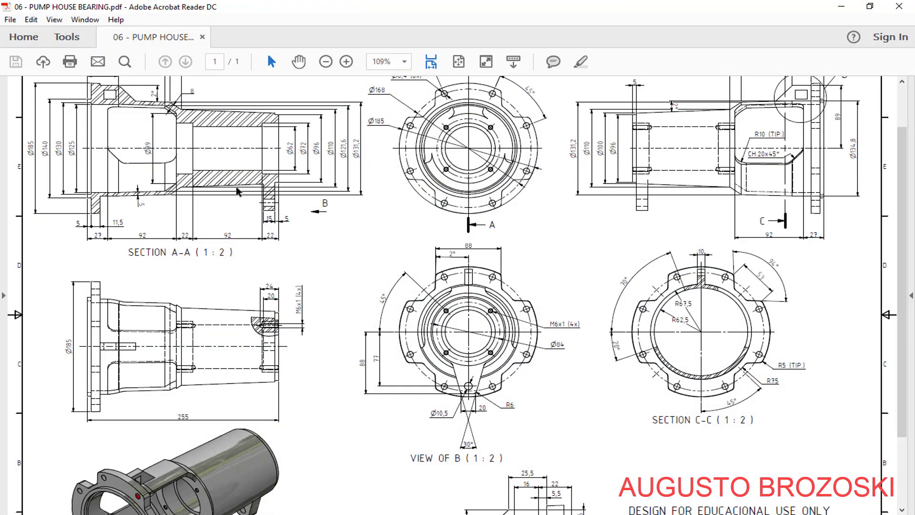
left_click(347, 62)
left_click(346, 62)
left_click(346, 62)
left_click(347, 62)
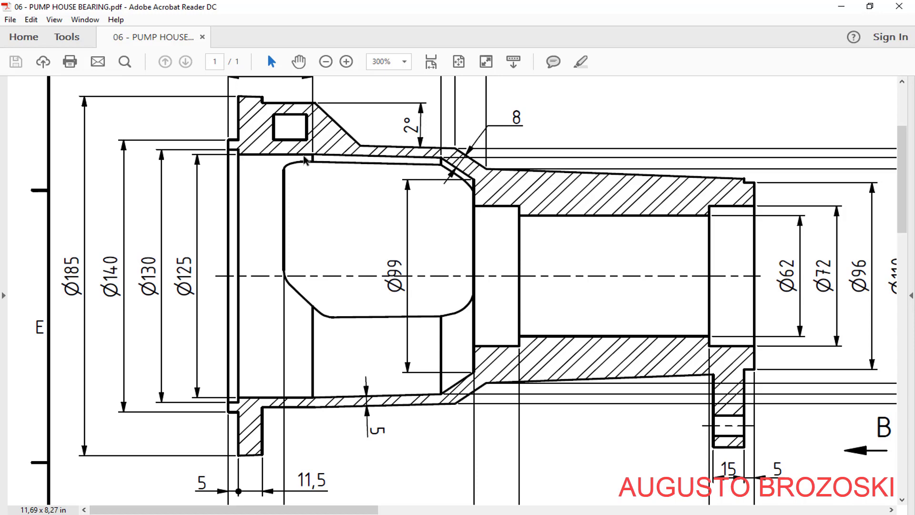
scroll(294, 175, "up", 3)
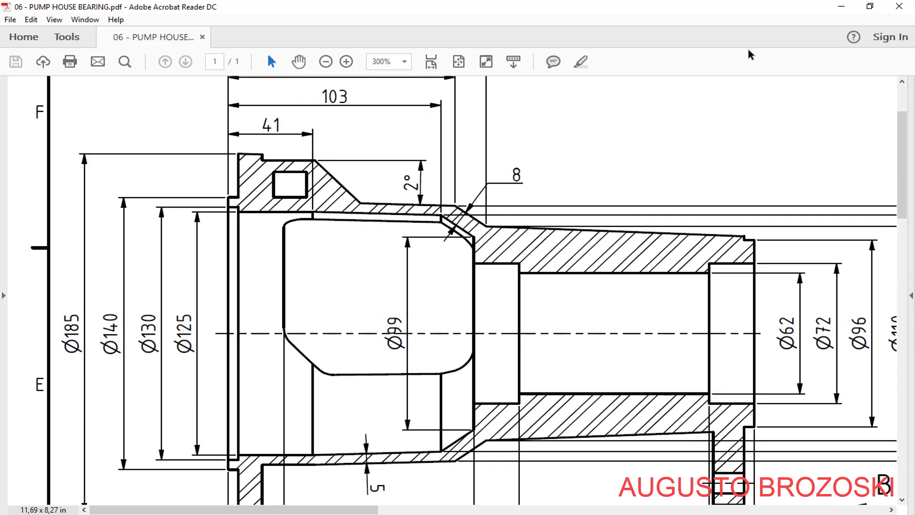
left_click(840, 6)
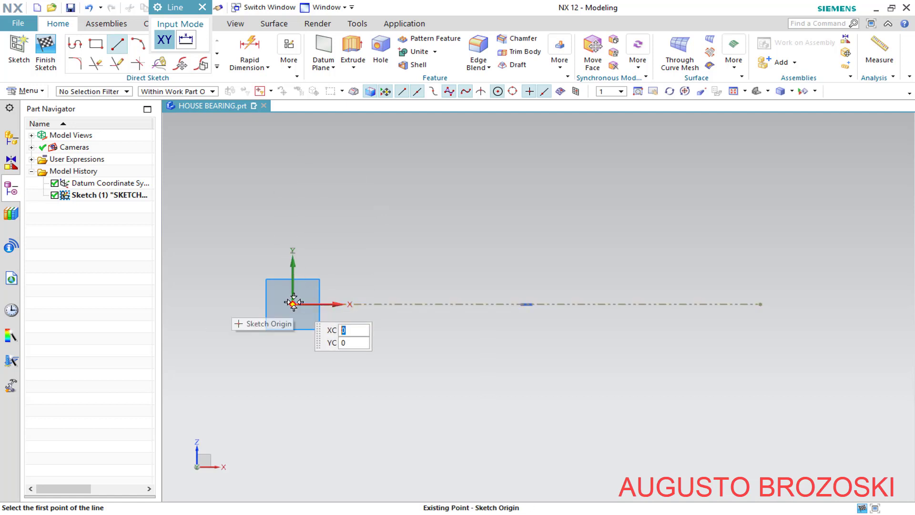
- Sketch a horizontal line about 12 mm long, starting directly above the origin about 53 mm from the X axis
left_click(292, 212)
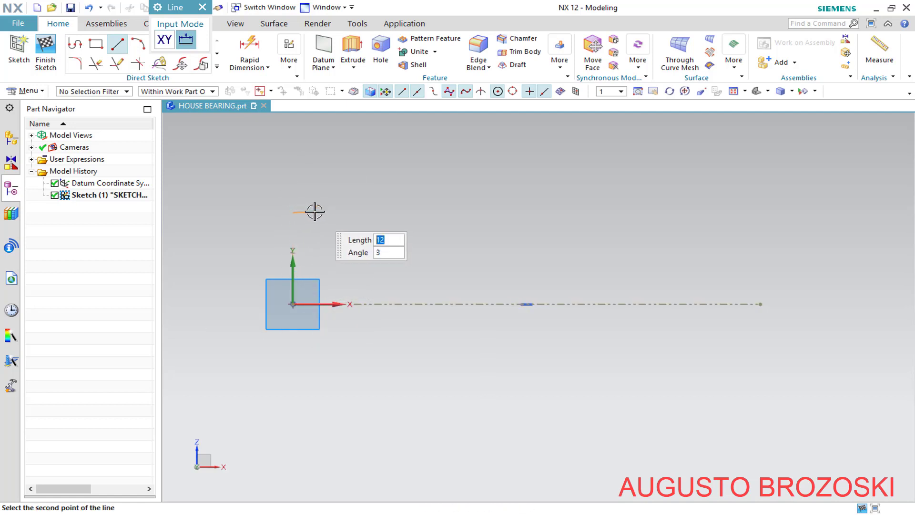
type("11")
scroll(314, 213, "up", 2)
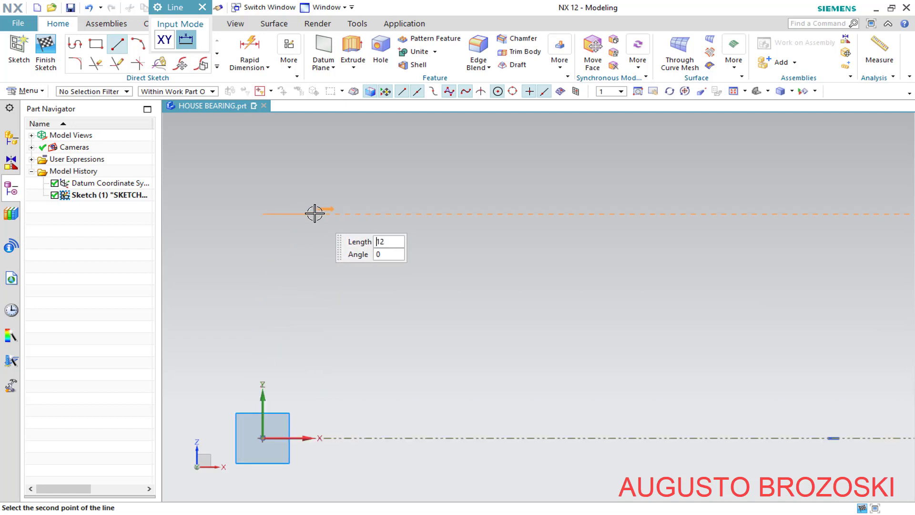
left_click(316, 214)
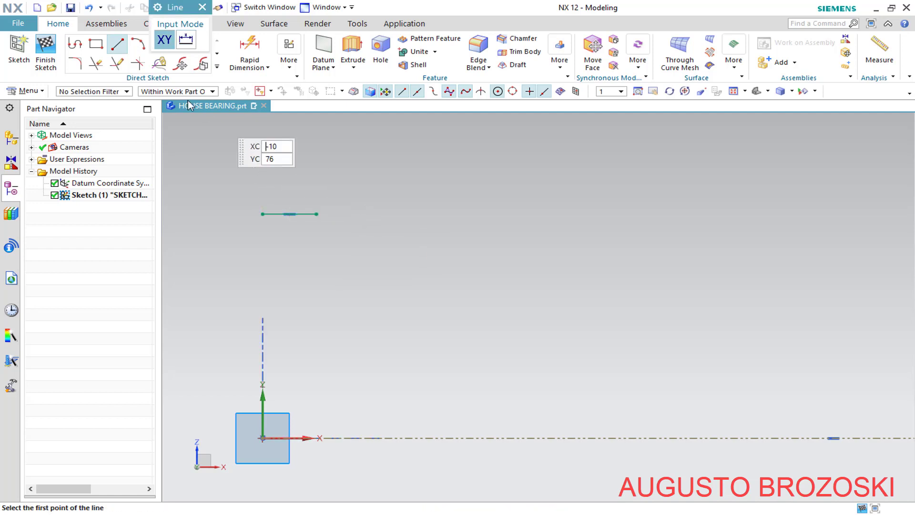
left_click(202, 7)
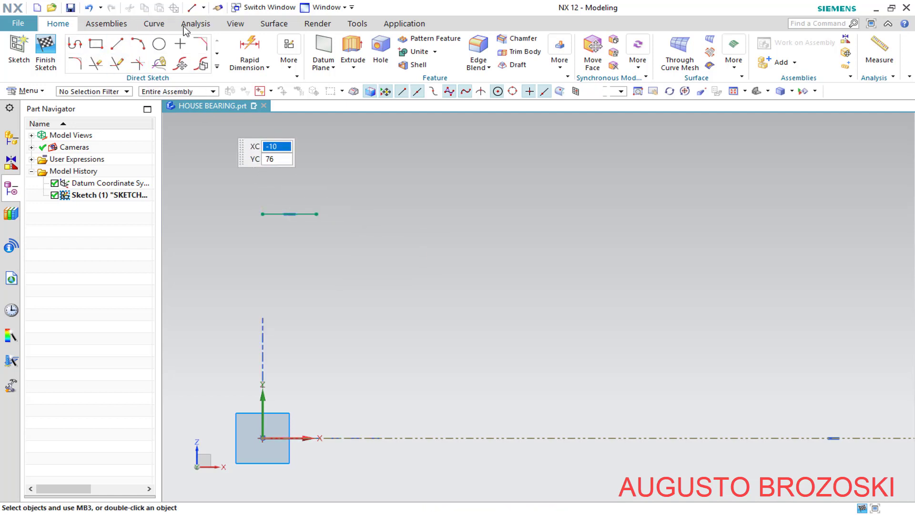
- Continue the profile from the line's free end with a segment about 6 mm downward and one about 23 mm horizontally in the +X direction
left_click(75, 45)
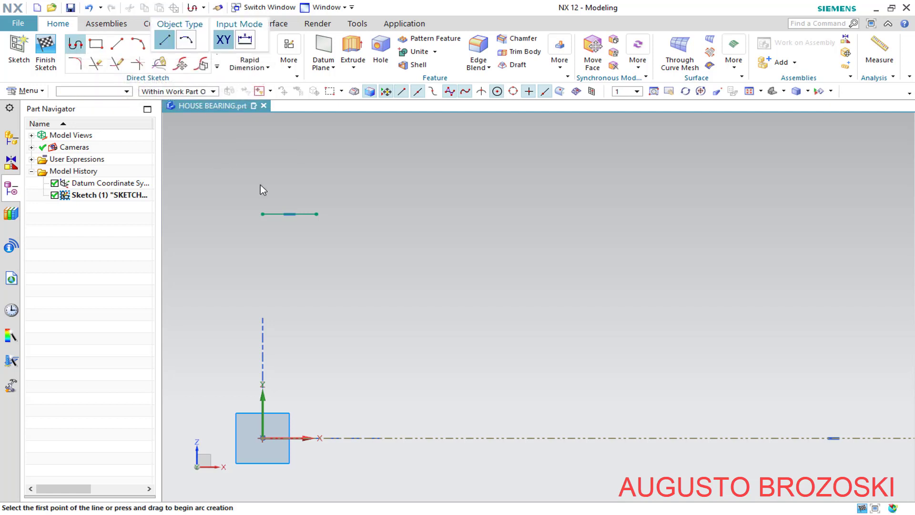
left_click(316, 214)
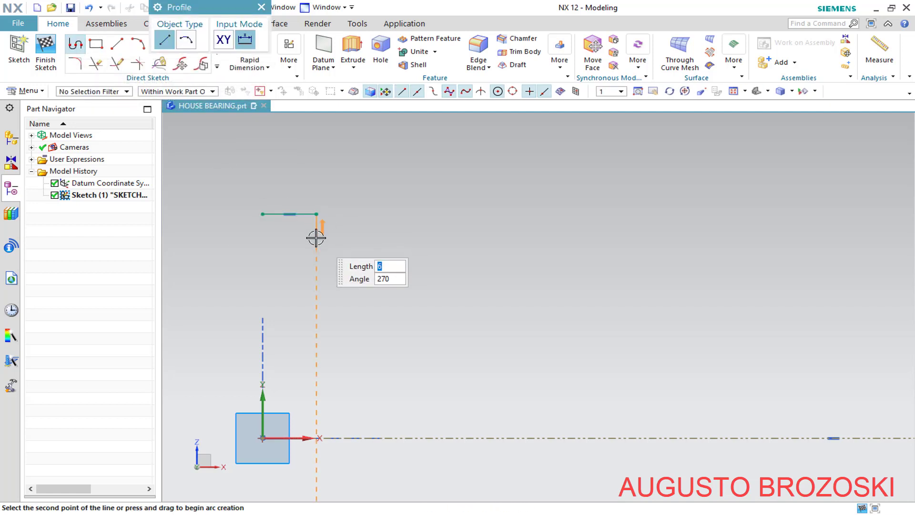
left_click(316, 239)
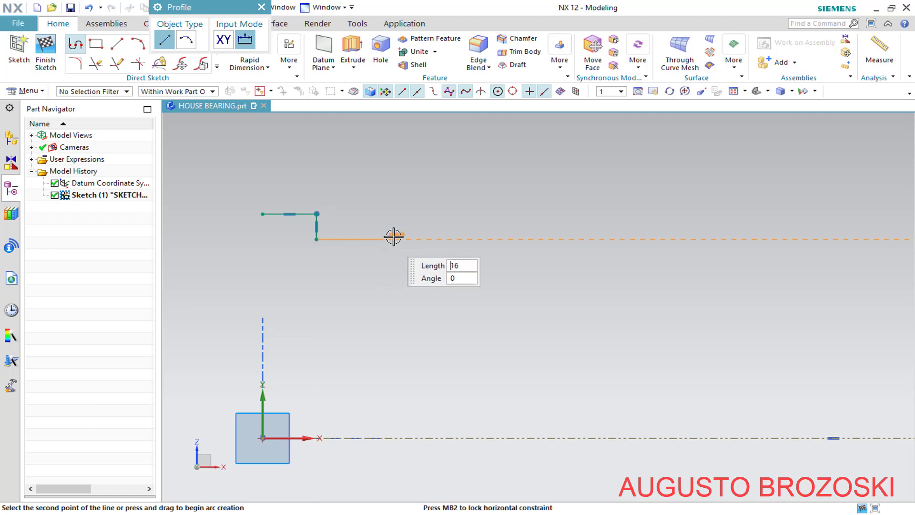
left_click(420, 235)
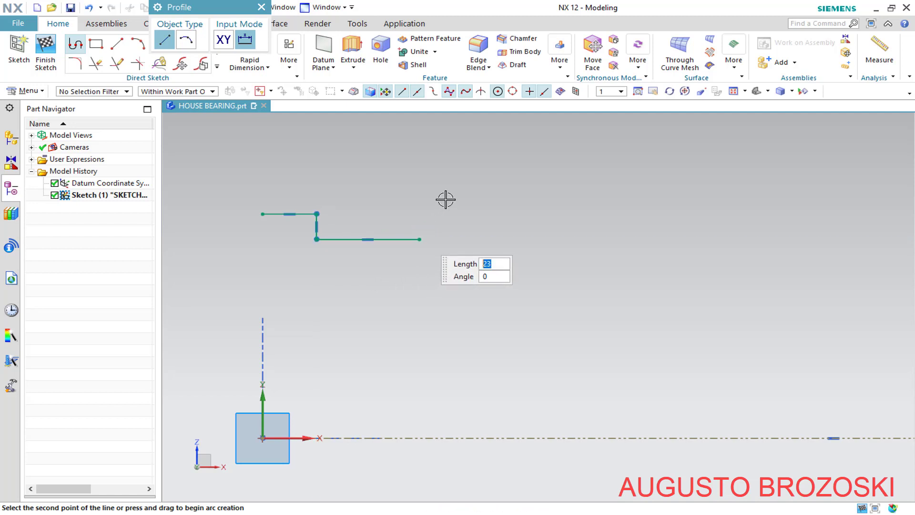
key("Escape")
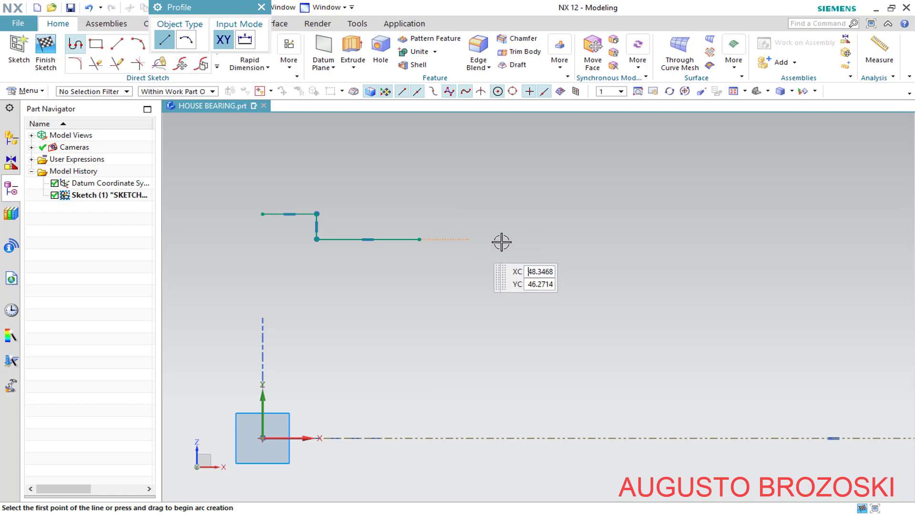
scroll(505, 243, "down", 2)
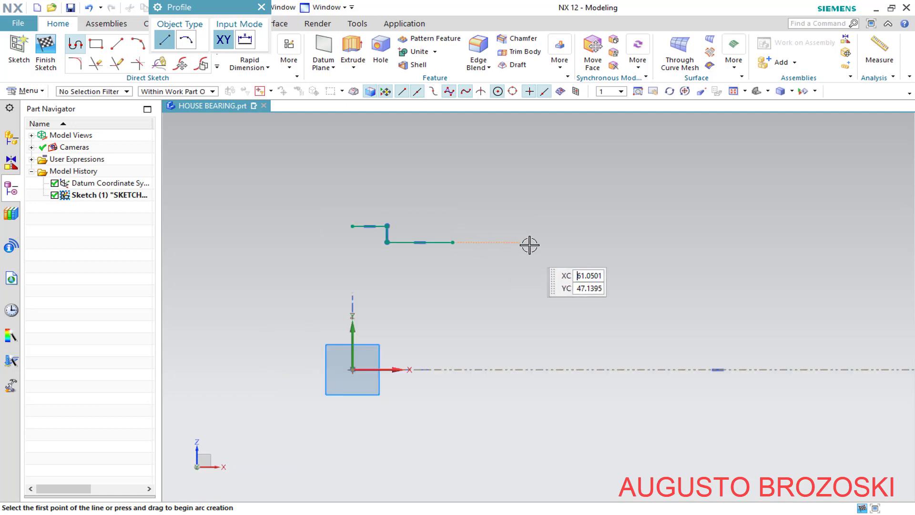
left_click(262, 8)
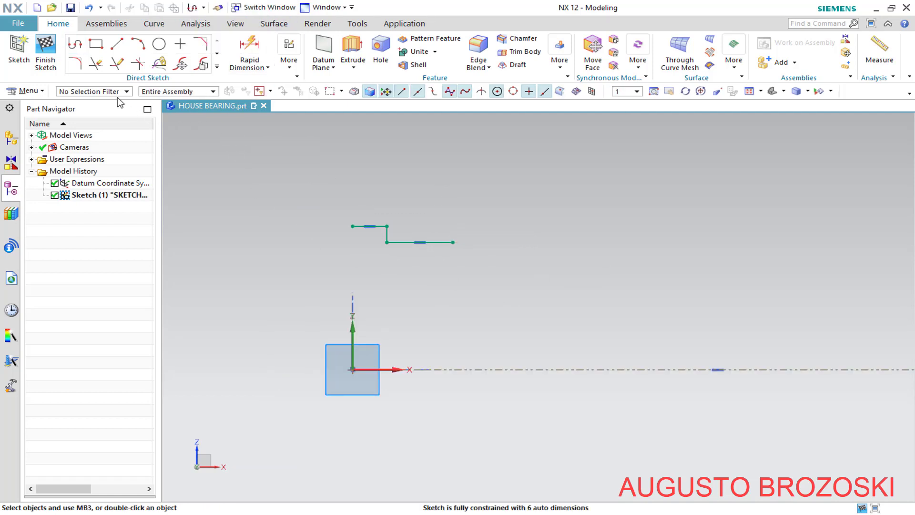
- Add an Inferred rapid dimension for the height of the upper line's start point above the horizontal centreline
left_click(250, 47)
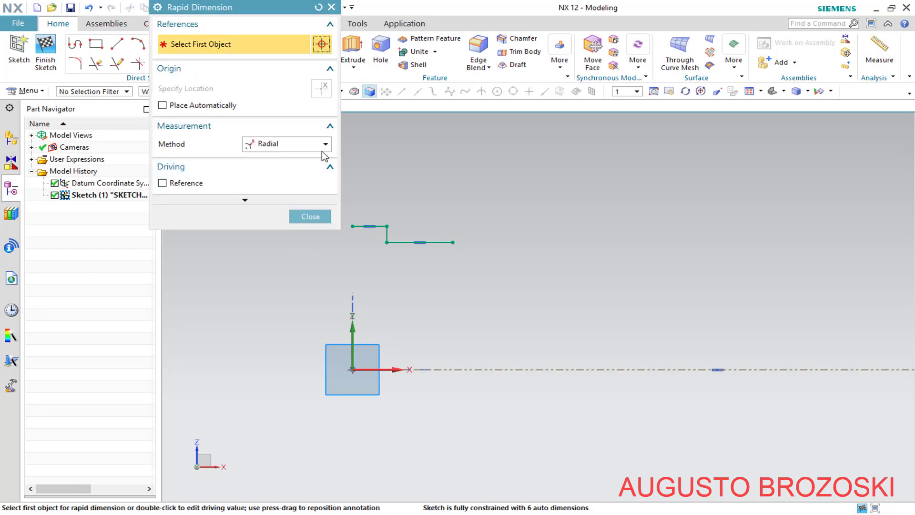
left_click(324, 144)
left_click(296, 159)
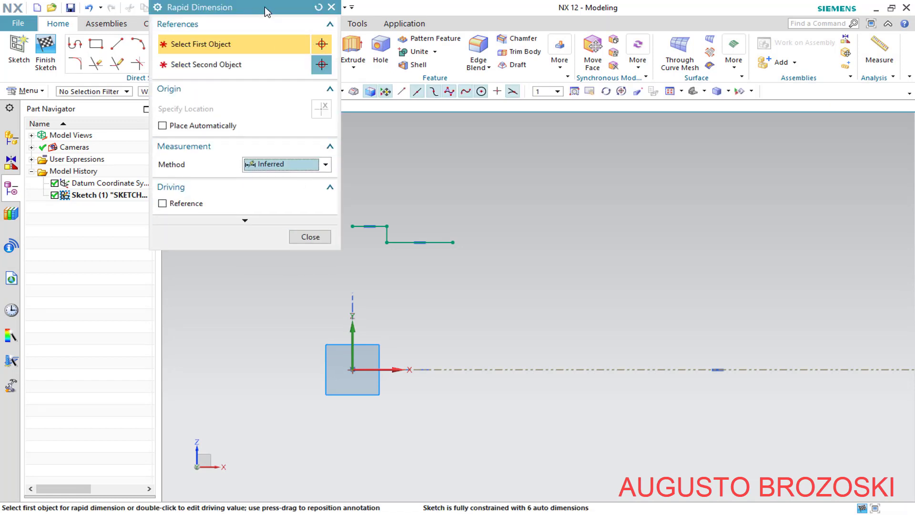
left_click_drag(265, 11, 162, 22)
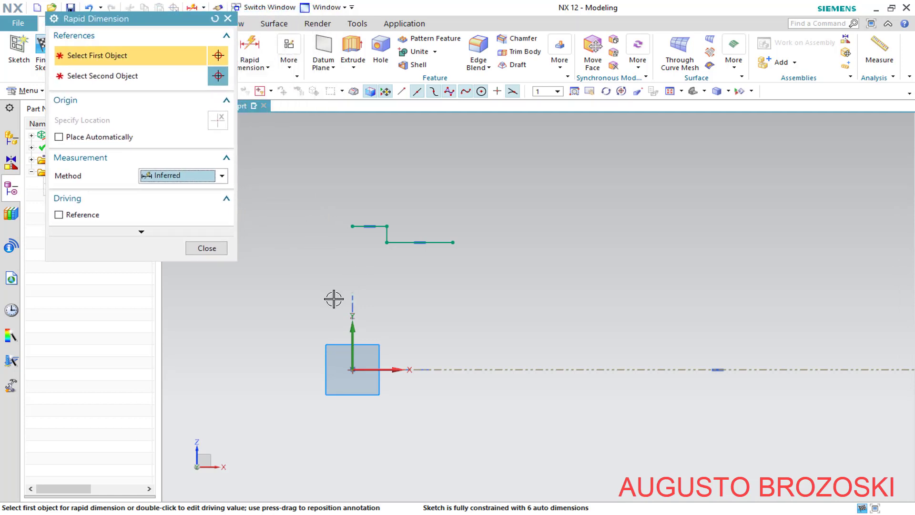
scroll(333, 299, "up", 1)
left_click(357, 207)
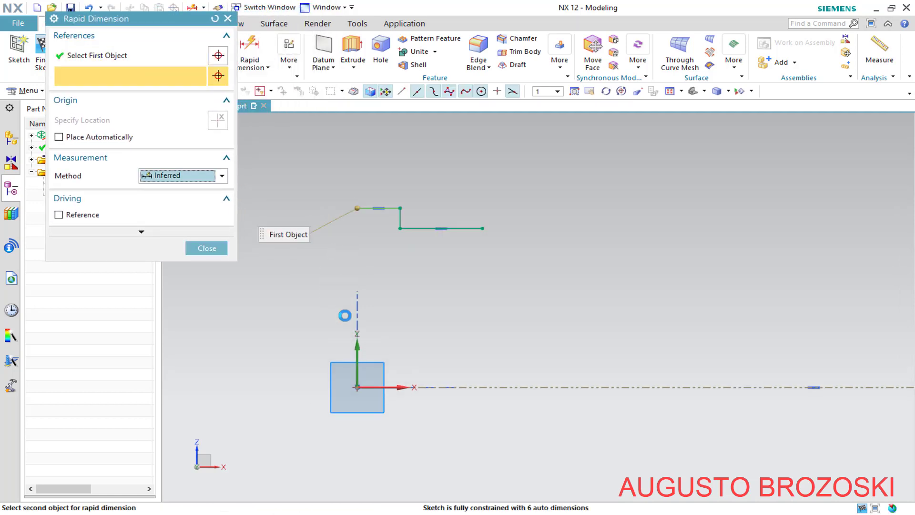
left_click(374, 387)
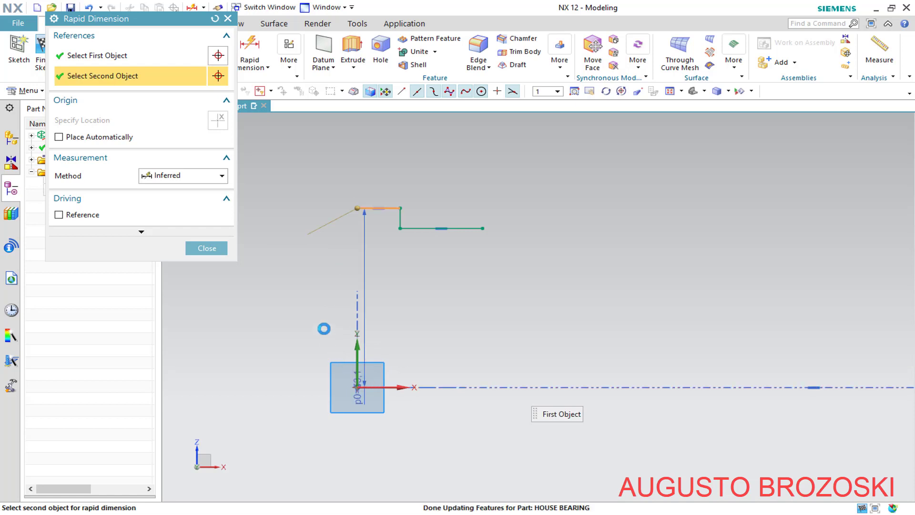
left_click(300, 310)
- Check the bore diameter in the Acrobat Reader drawing, return to NX, and set the upper line's height dimension to 130/2
key("alt+Tab")
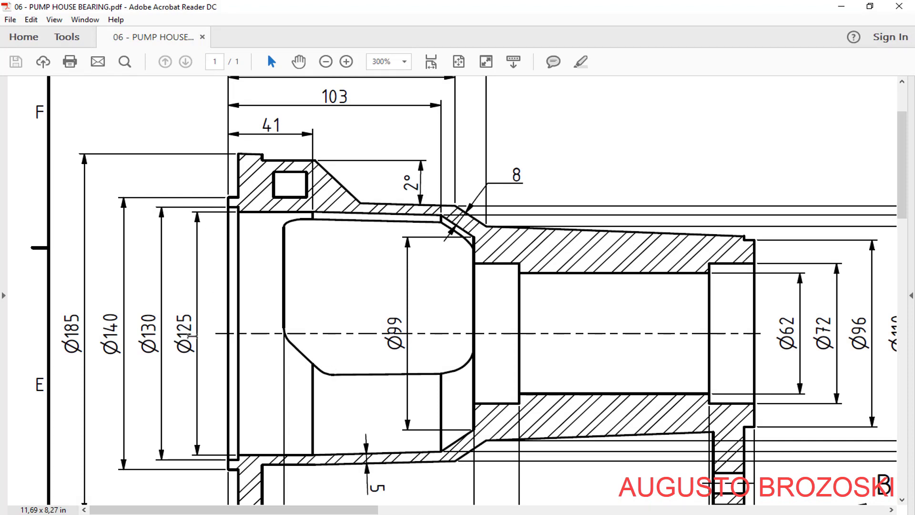
left_click(841, 7)
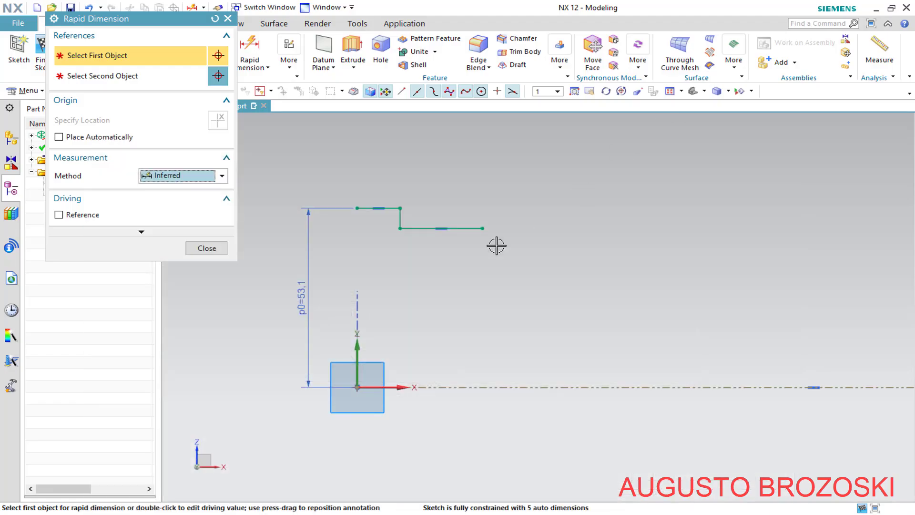
double_click(310, 298)
type("130/2")
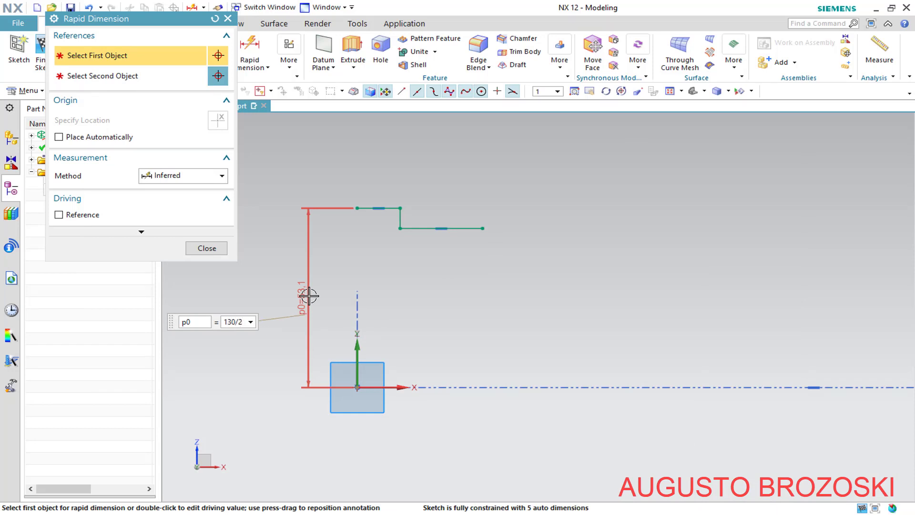
key("Return")
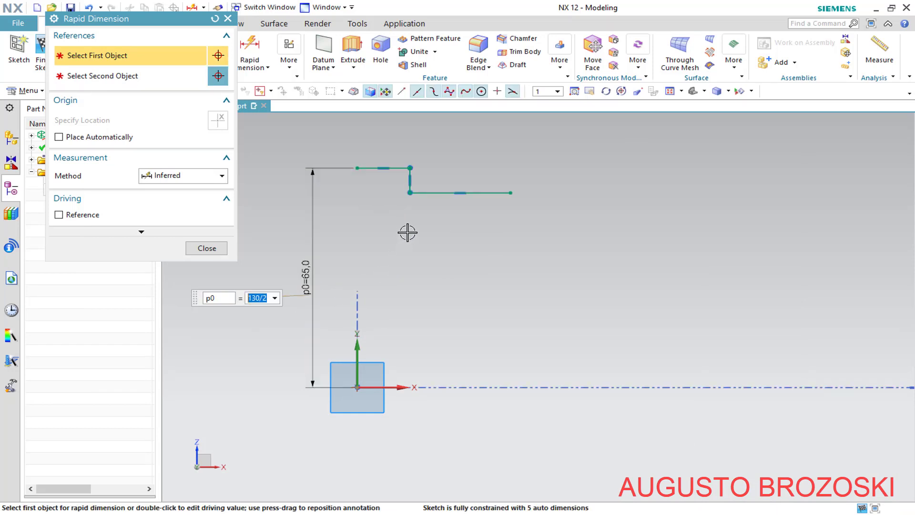
- Dimension the lower horizontal line's height from the sketch origin and set it to 125/2
left_click(420, 193)
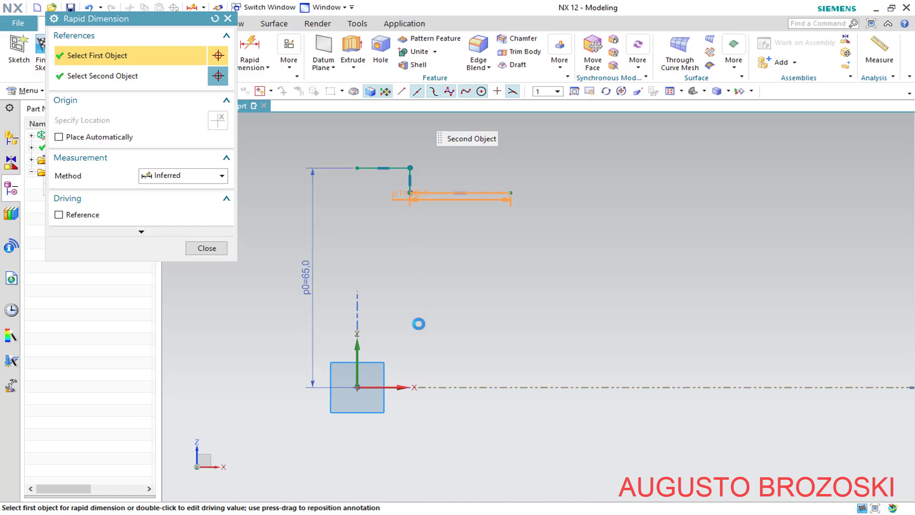
left_click(422, 384)
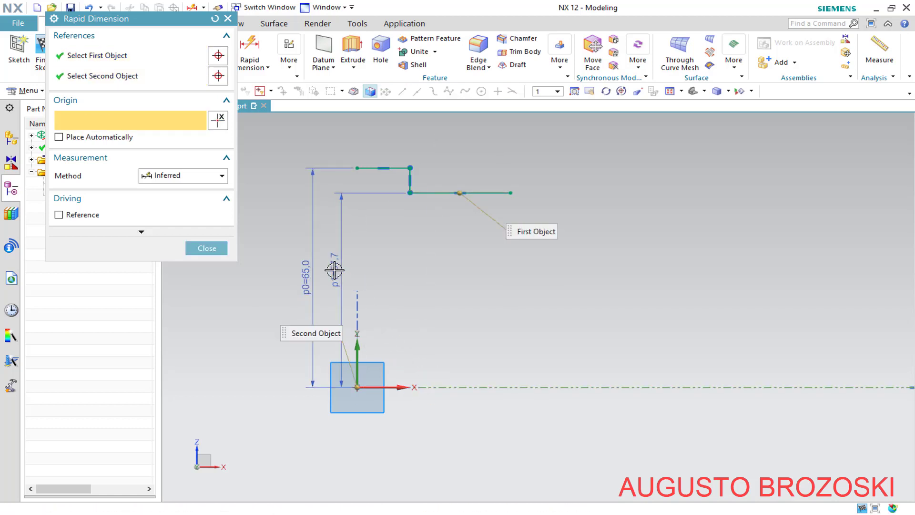
left_click(334, 270)
type("125/2")
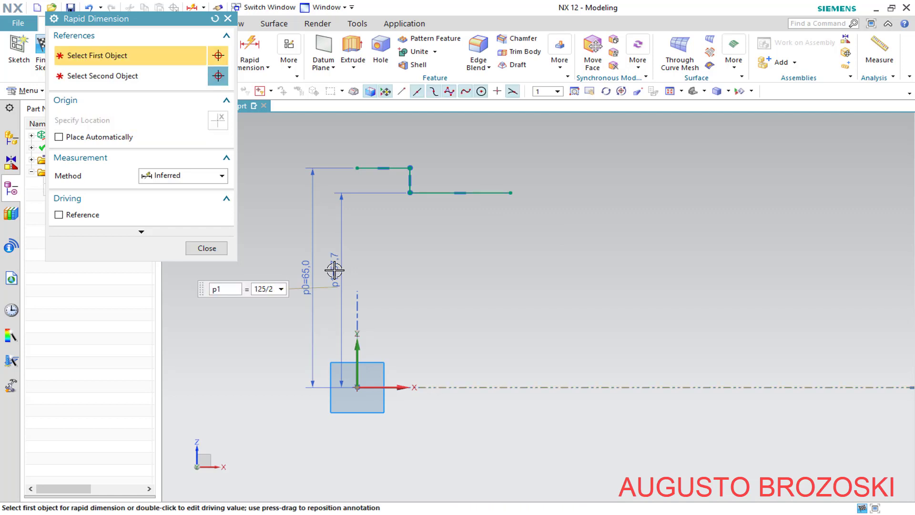
key("Return")
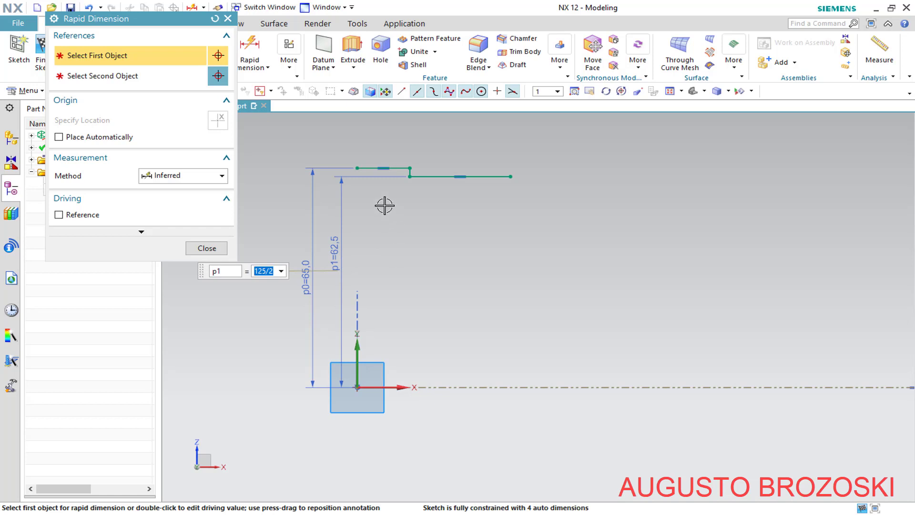
- Dimension the horizontal length of the upper line, placing the dimension below the profile
scroll(389, 155, "up", 5)
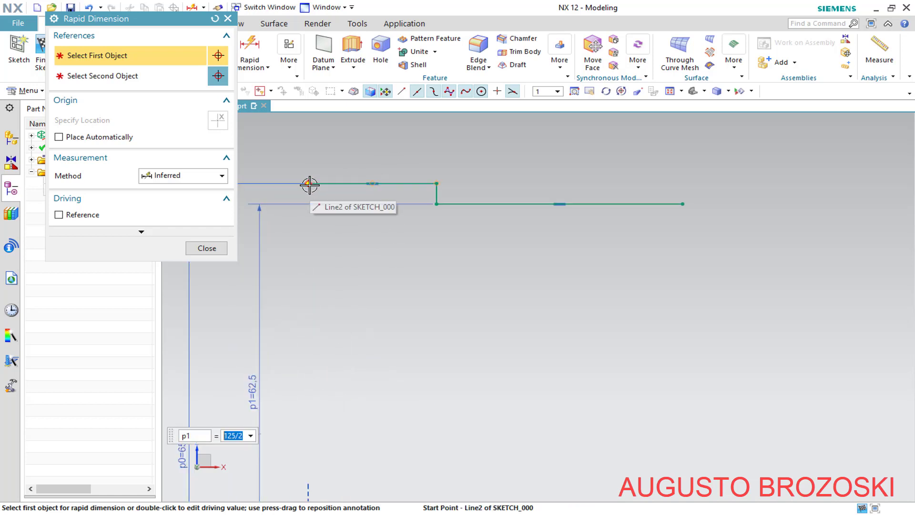
left_click(308, 183)
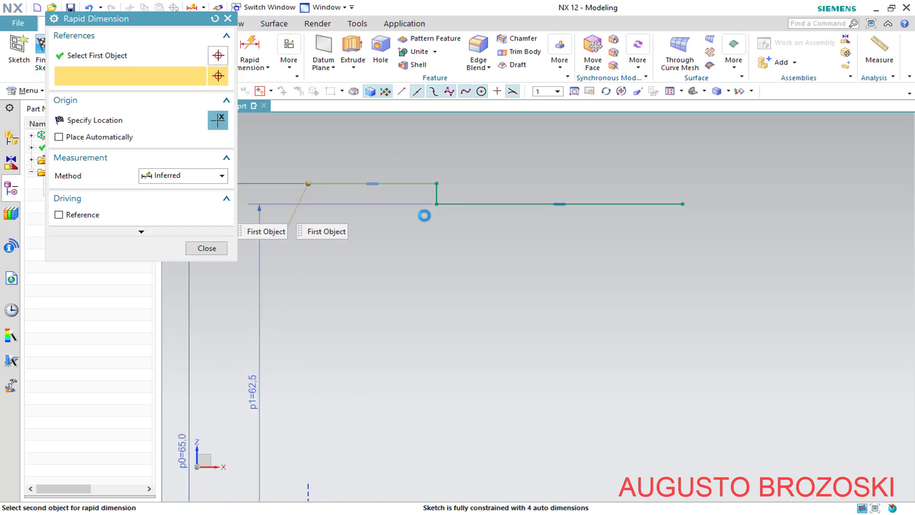
left_click(424, 216)
left_click(376, 273)
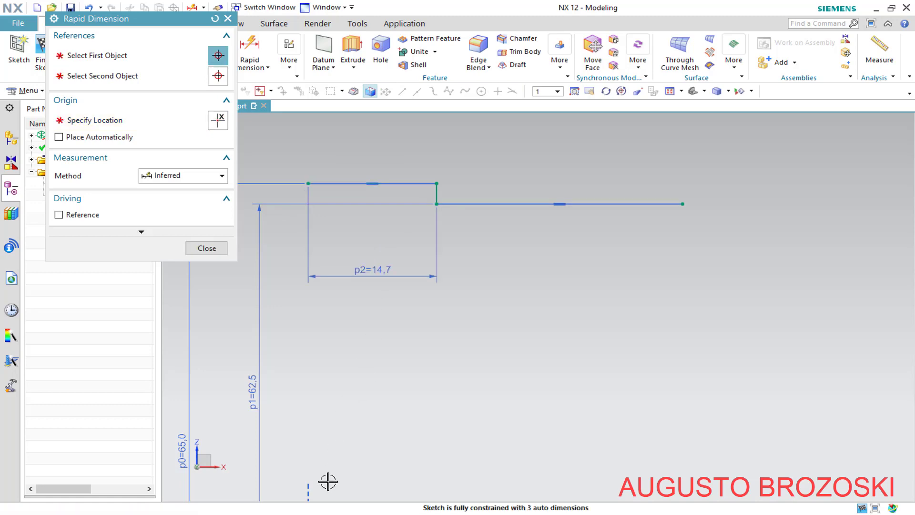
- Check the bore recess depth in the Acrobat Reader drawing, return to NX, and set the upper line's length dimension to 5
key("alt+Tab")
scroll(297, 286, "down", 3)
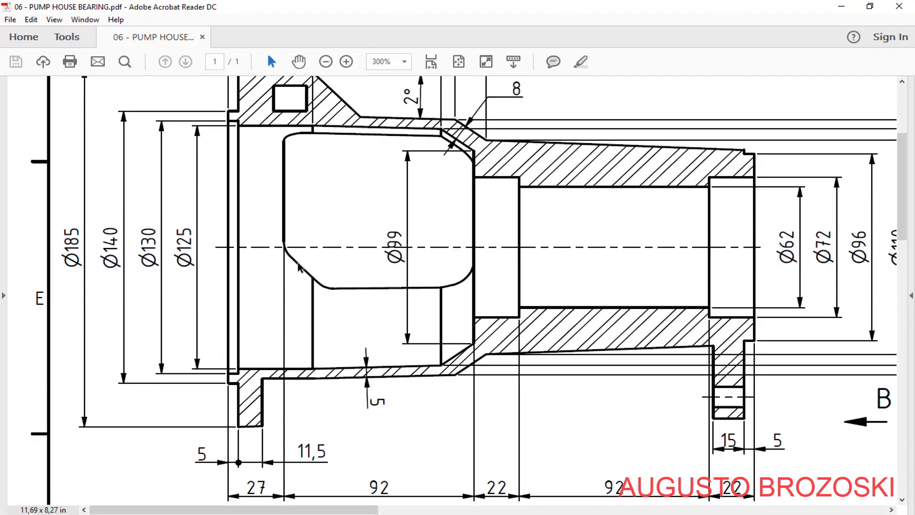
scroll(298, 267, "down", 3)
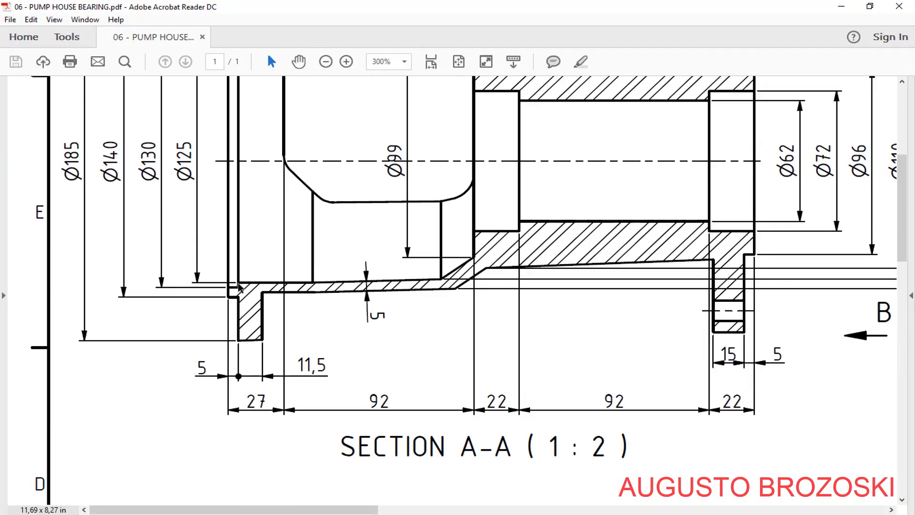
scroll(237, 311, "up", 5)
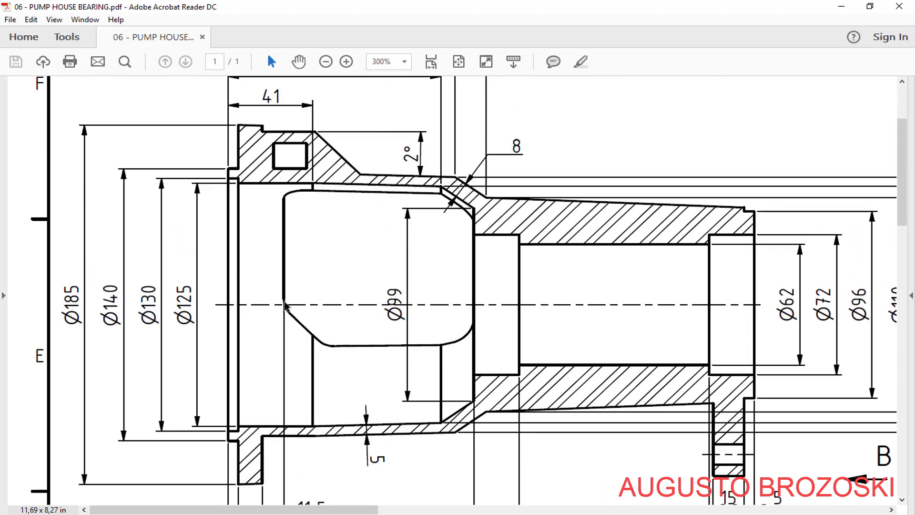
left_click(841, 6)
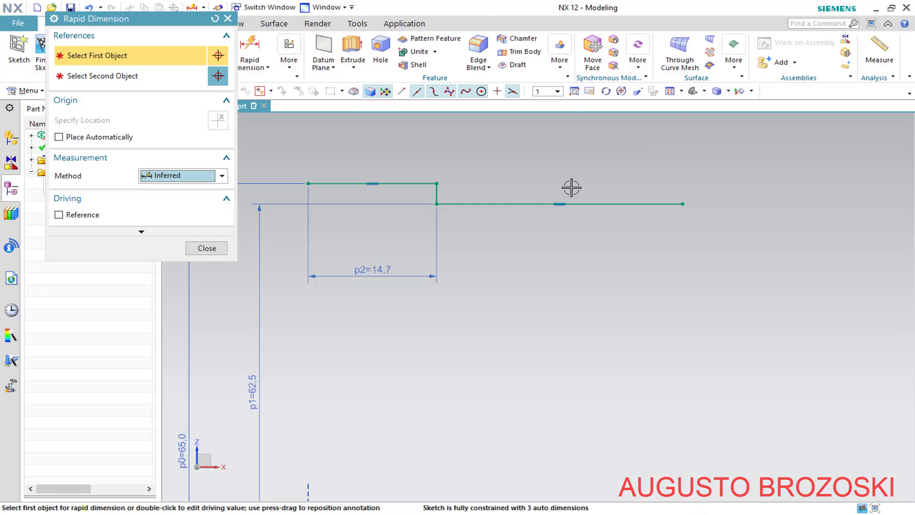
double_click(389, 269)
type("5")
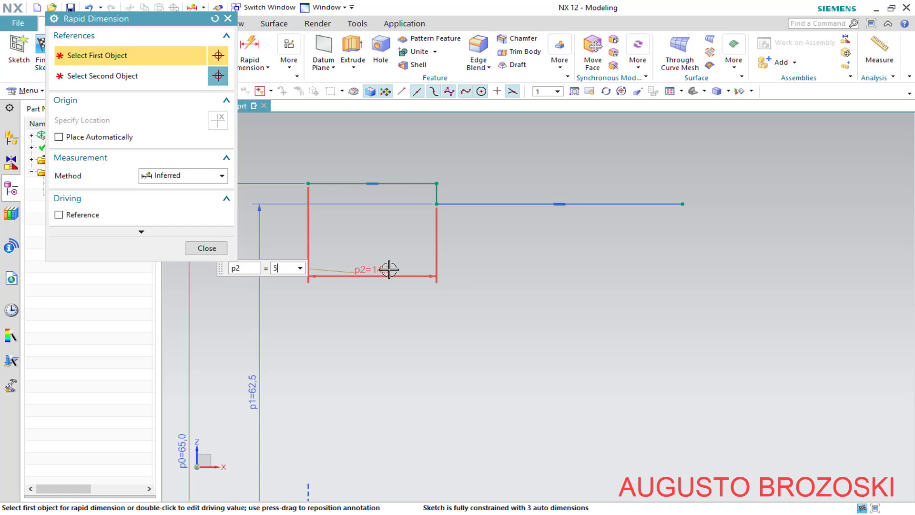
key("Return")
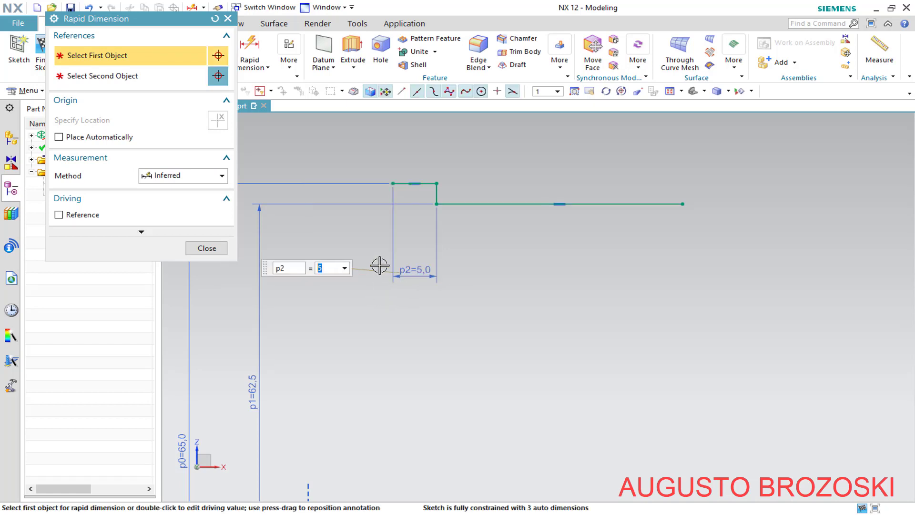
scroll(380, 265, "down", 3)
left_click(207, 248)
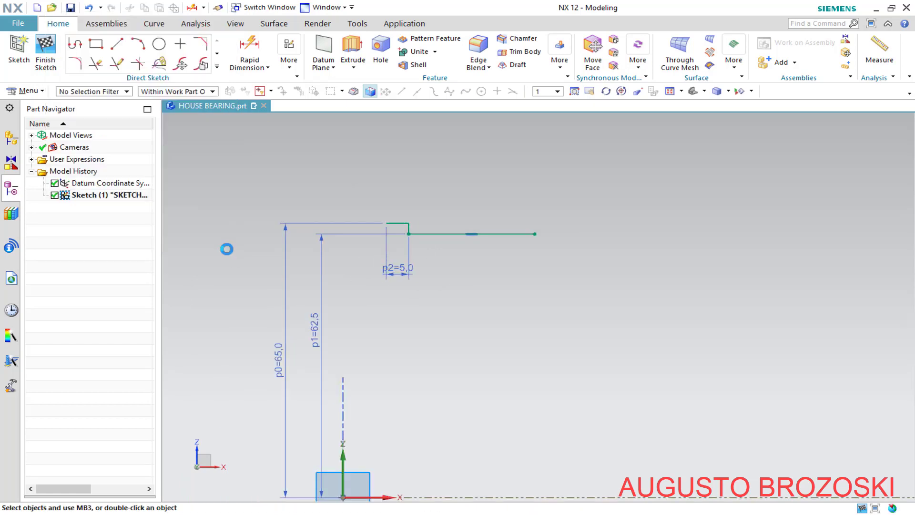
- Align the upper line's start point vertically with the sketch origin and move the 65 mm height dimension clear of the 62.5 mm one
scroll(445, 230, "down", 1)
scroll(389, 288, "up", 1)
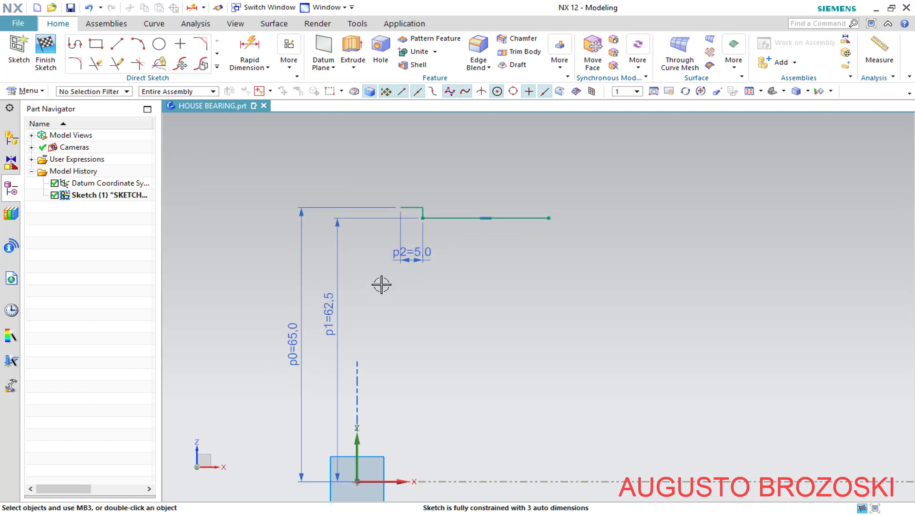
left_click(400, 207)
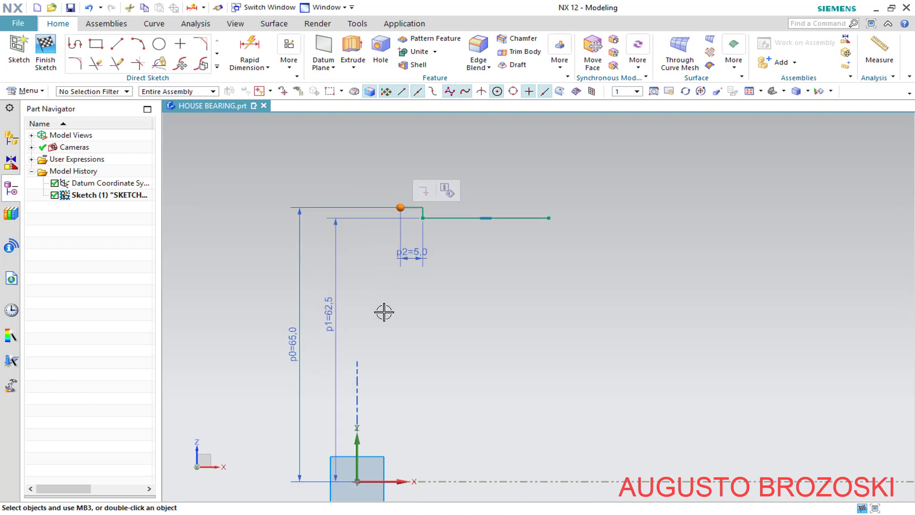
left_click(357, 480)
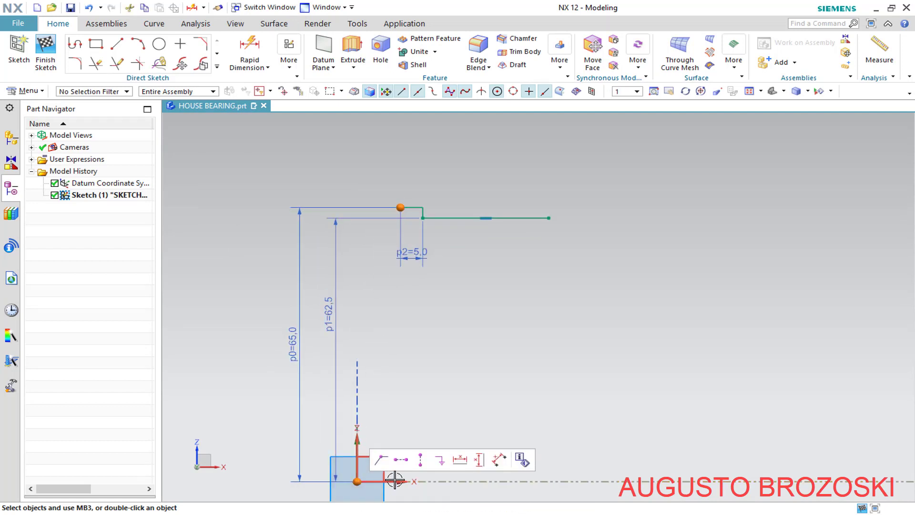
left_click(421, 460)
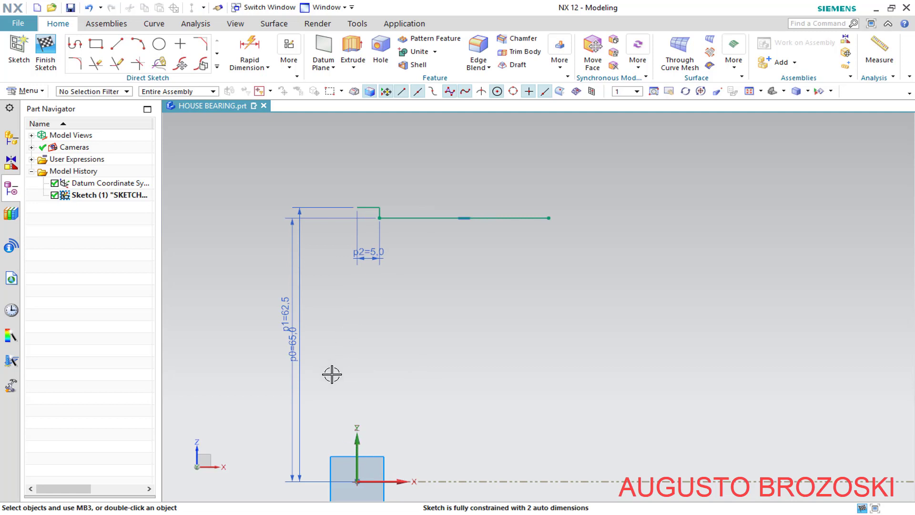
left_click_drag(305, 330, 253, 328)
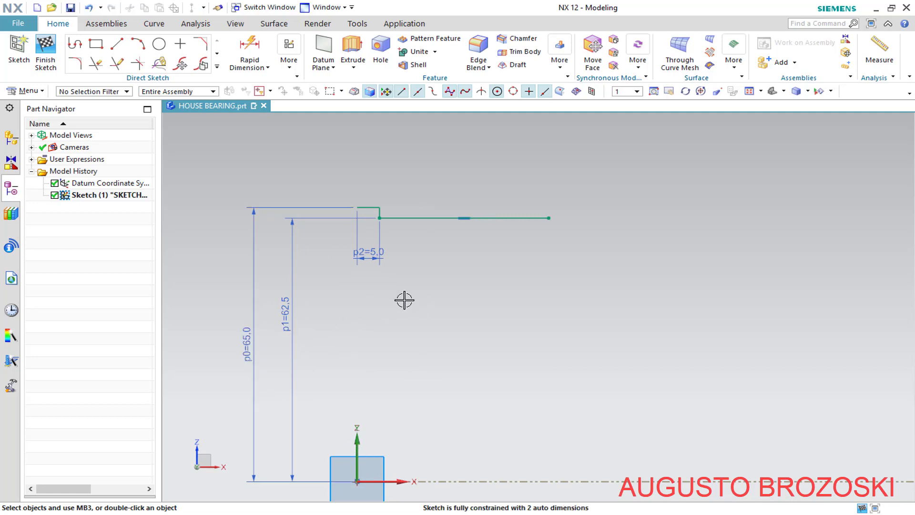
- Check the drawing in Acrobat Reader, return to NX, and dimension the horizontal distance from the profile's start point to the lower line's end as 41
left_click(749, 93)
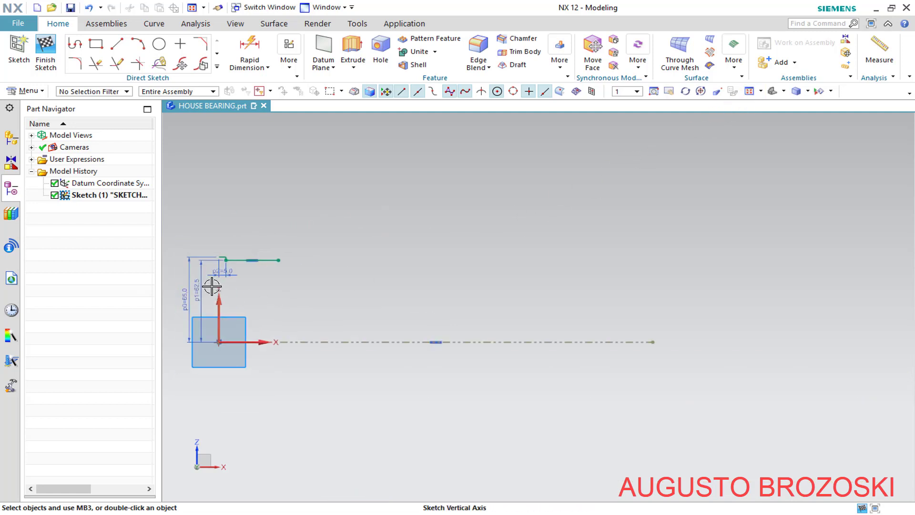
scroll(212, 286, "up", 3)
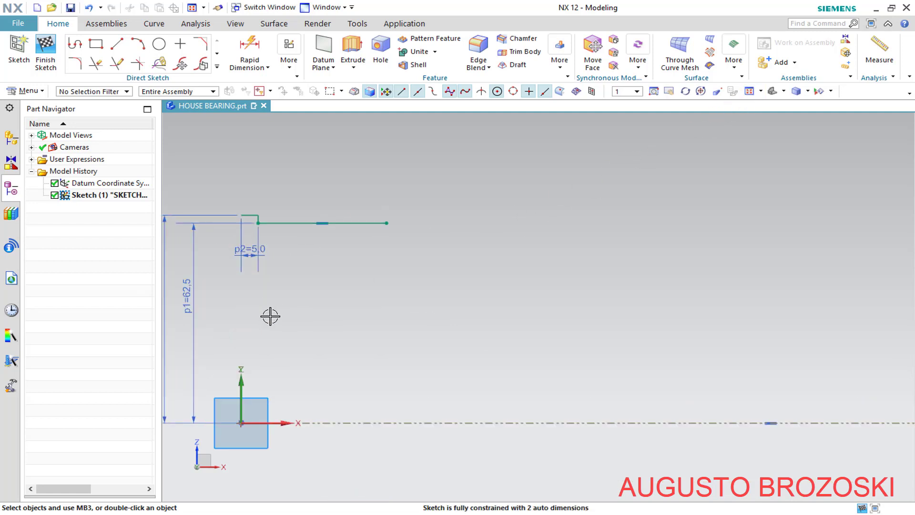
middle_click_drag(282, 326, 428, 332, "shift")
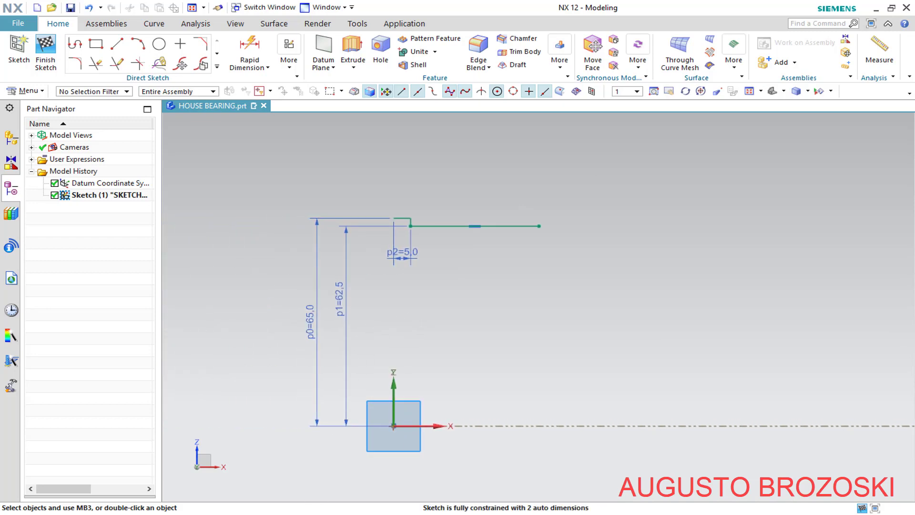
key("alt+Tab")
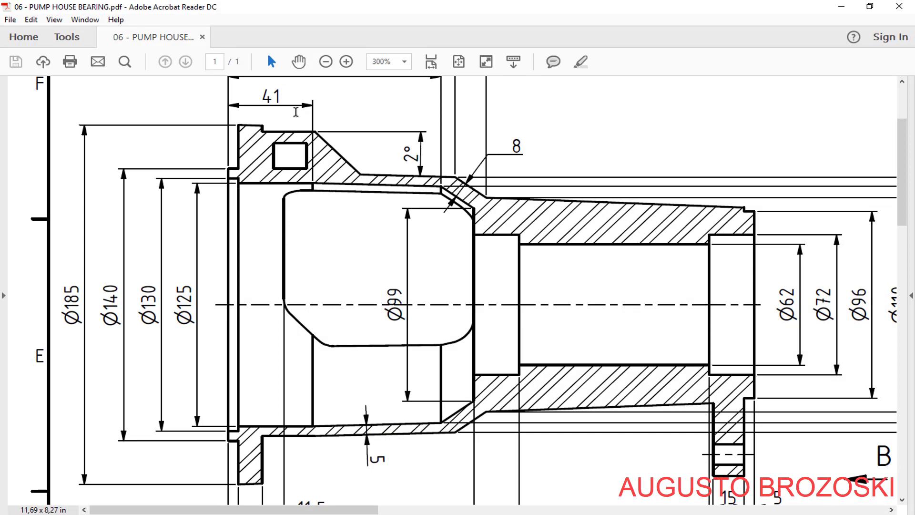
left_click(840, 6)
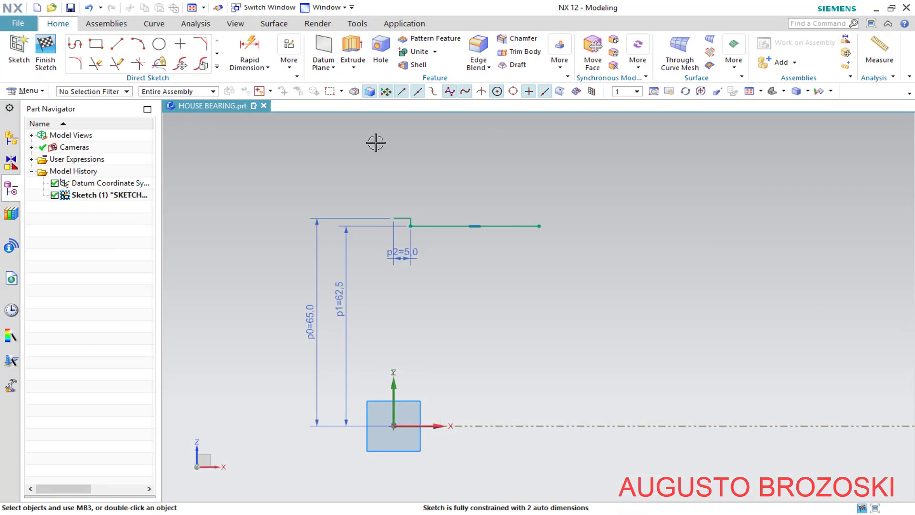
left_click(242, 50)
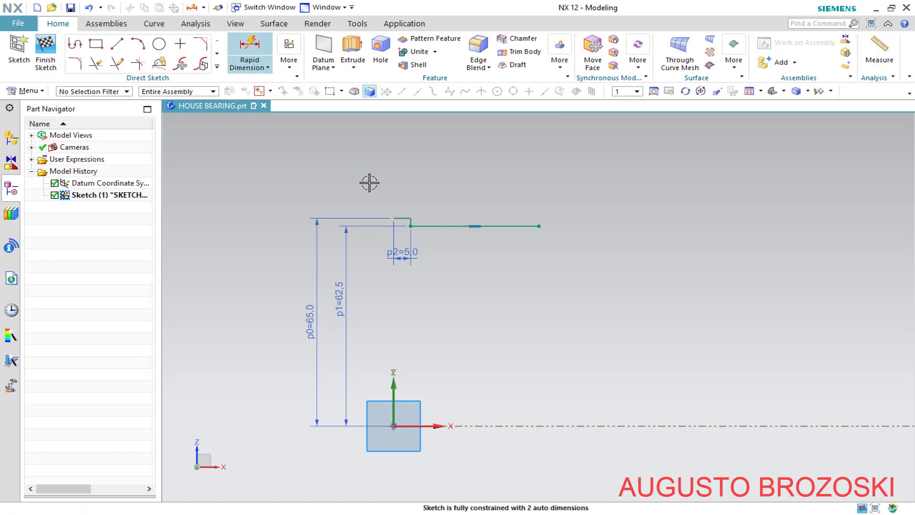
scroll(405, 203, "down", 3)
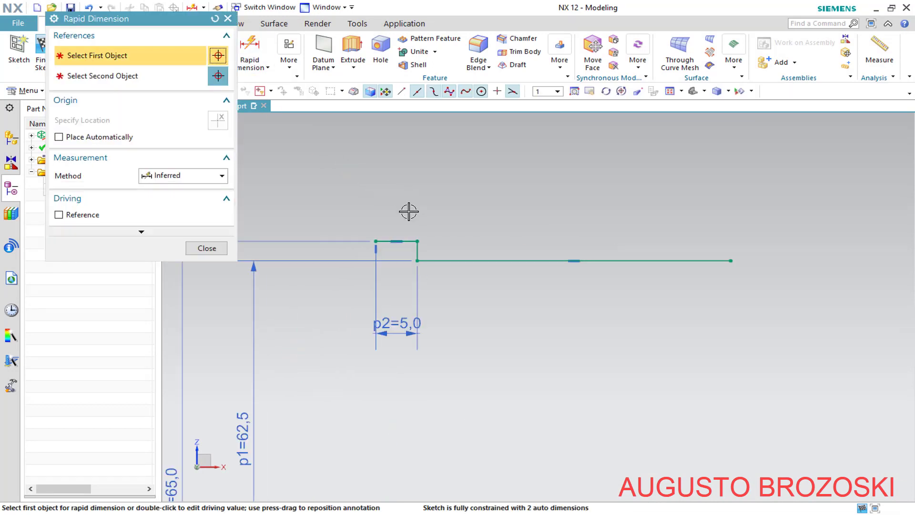
left_click(375, 240)
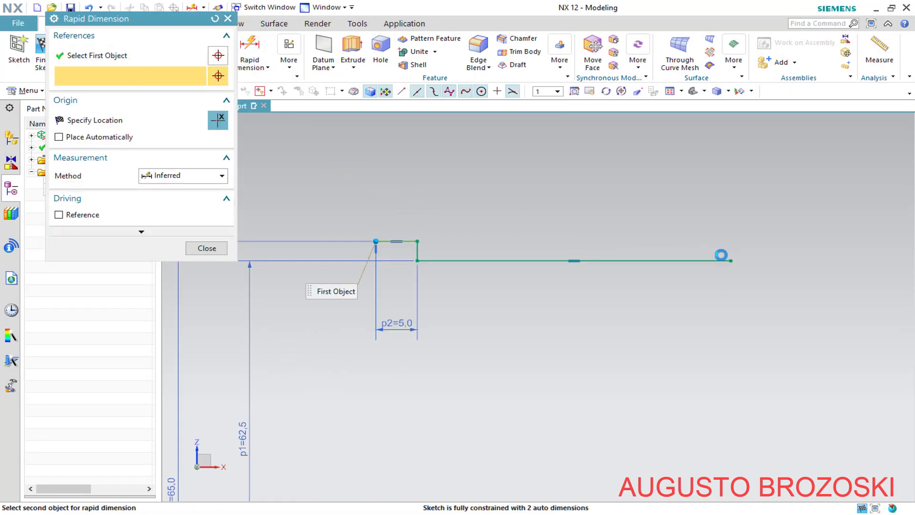
left_click(730, 261)
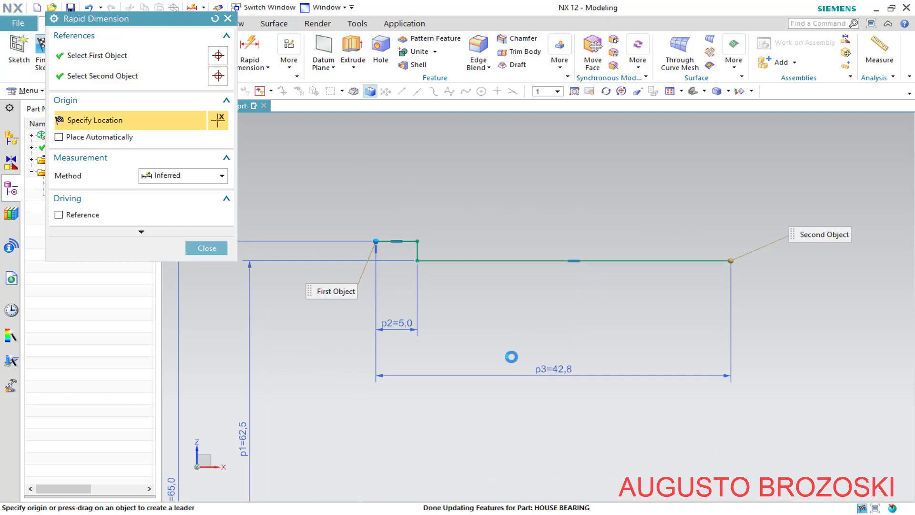
left_click(511, 356)
type("41")
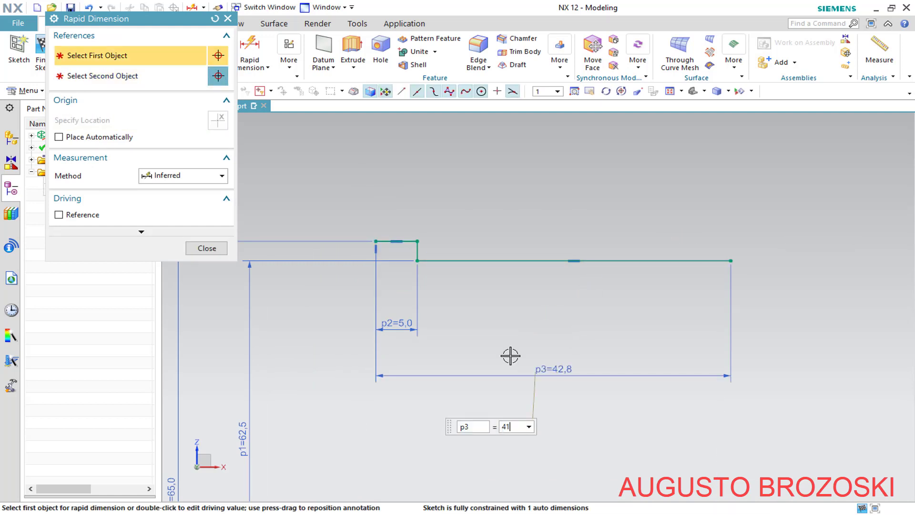
key("Return")
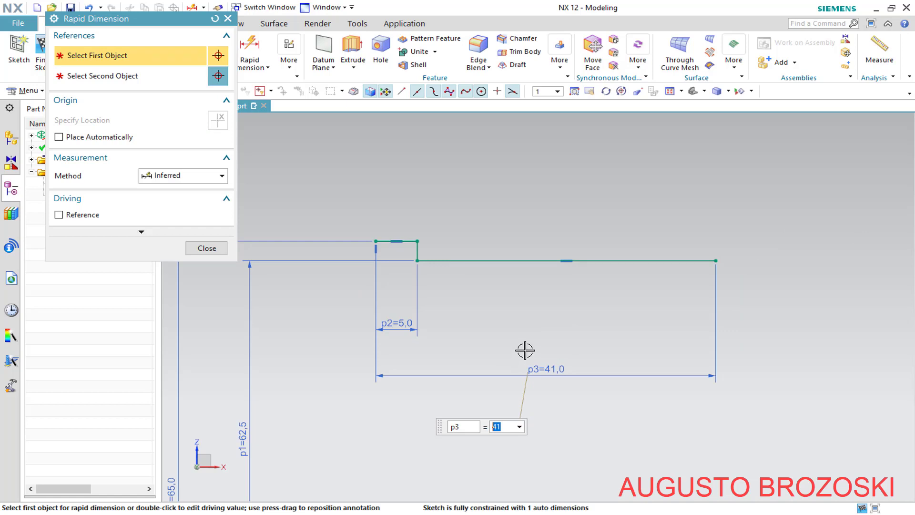
left_click(214, 248)
- Extend the profile from the lower line's end with a long shallow slope, a steeper slope about 12 mm long, a short vertical, and a horizontal about 8 mm
scroll(334, 260, "down", 2)
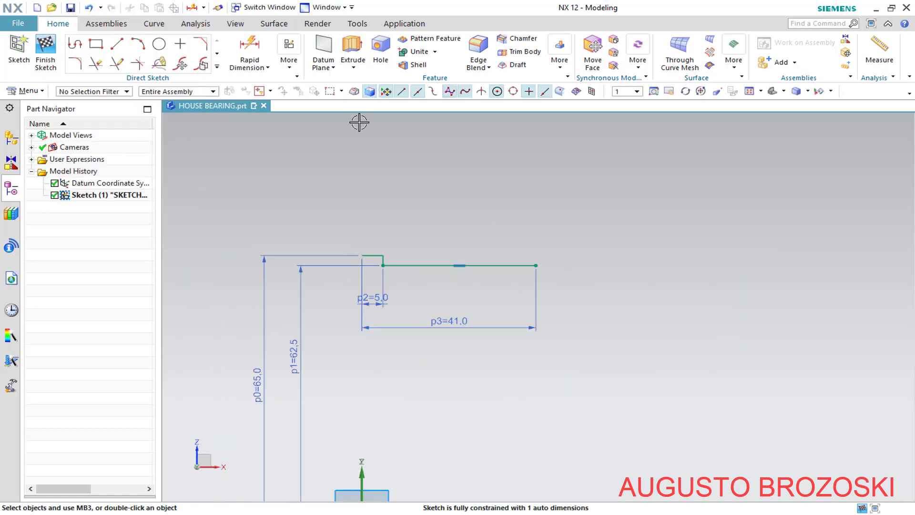
left_click(75, 46)
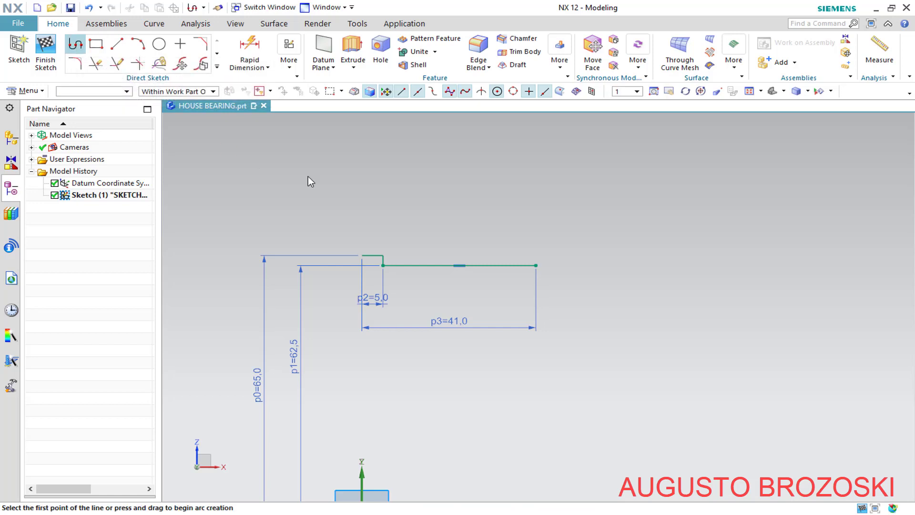
left_click(537, 266)
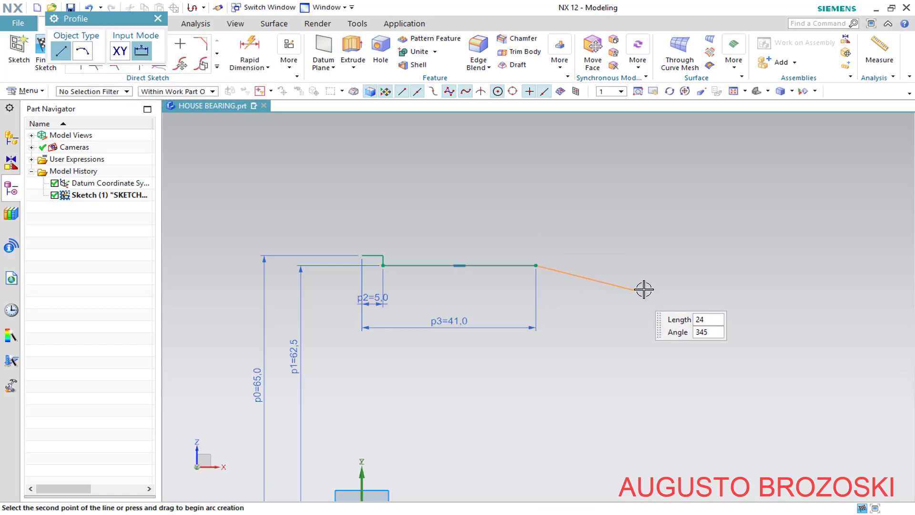
left_click(746, 293)
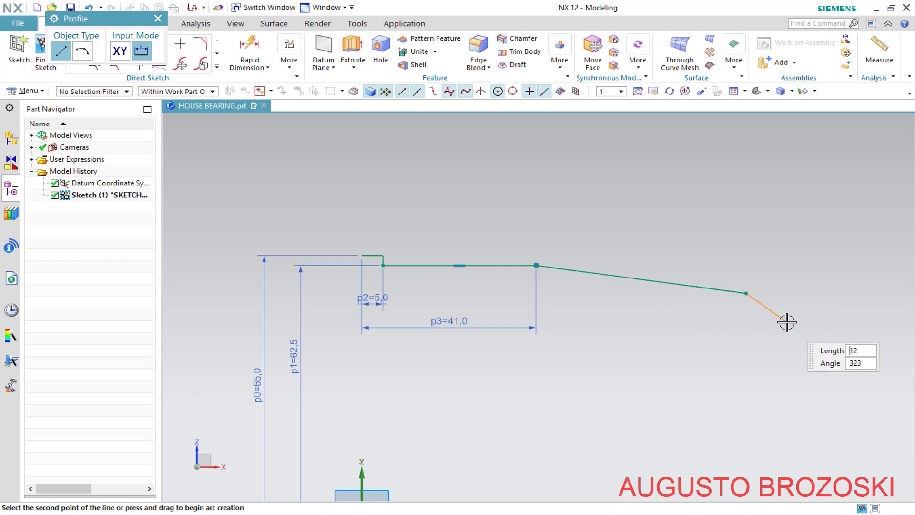
left_click(787, 322)
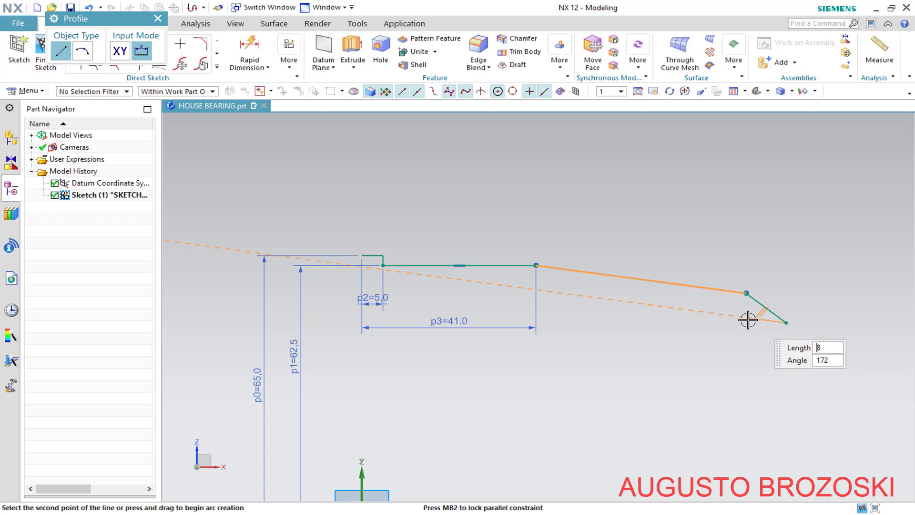
mouse_move(701, 334)
middle_mouse_down("shift")
mouse_move(629, 300)
mouse_move(626, 277)
middle_mouse_up("shift")
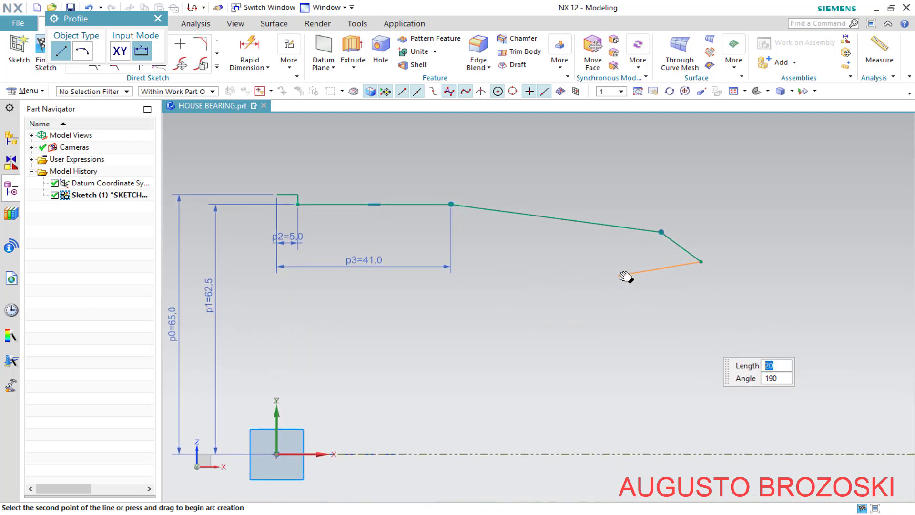
left_click(700, 294)
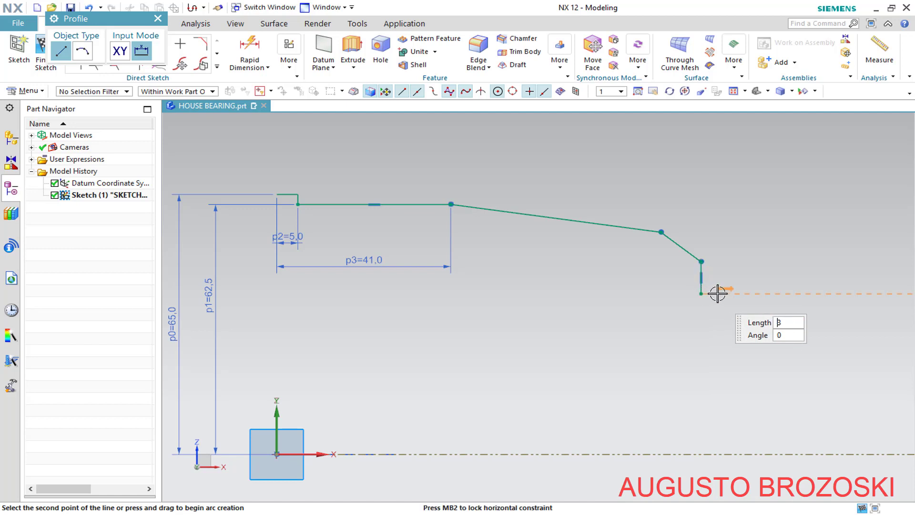
left_click(736, 293)
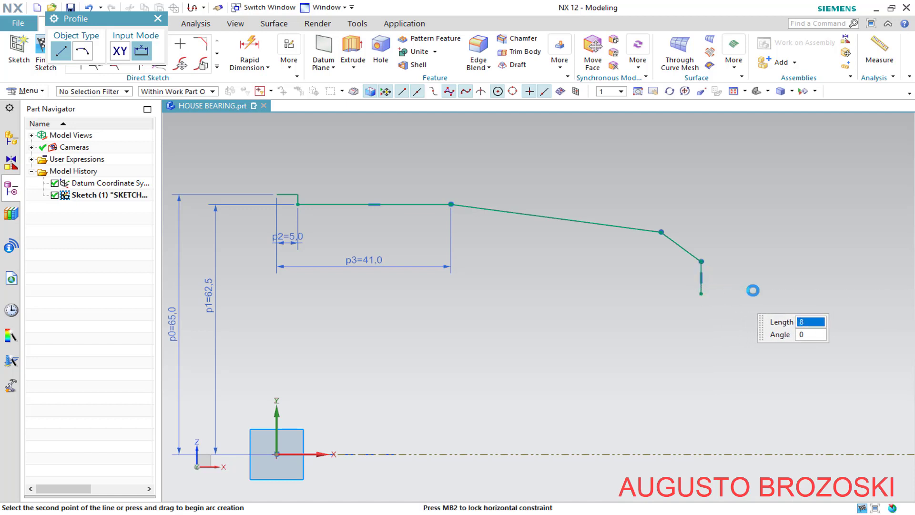
middle_click(786, 259)
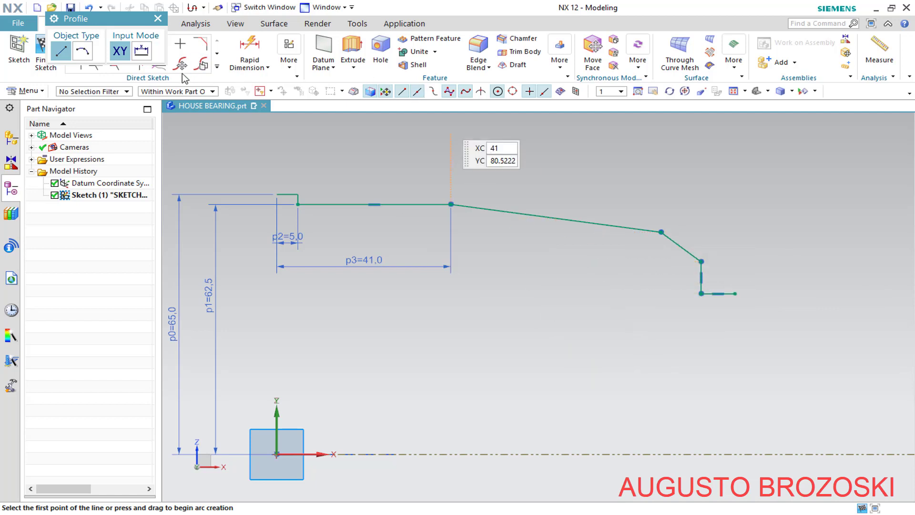
left_click(159, 20)
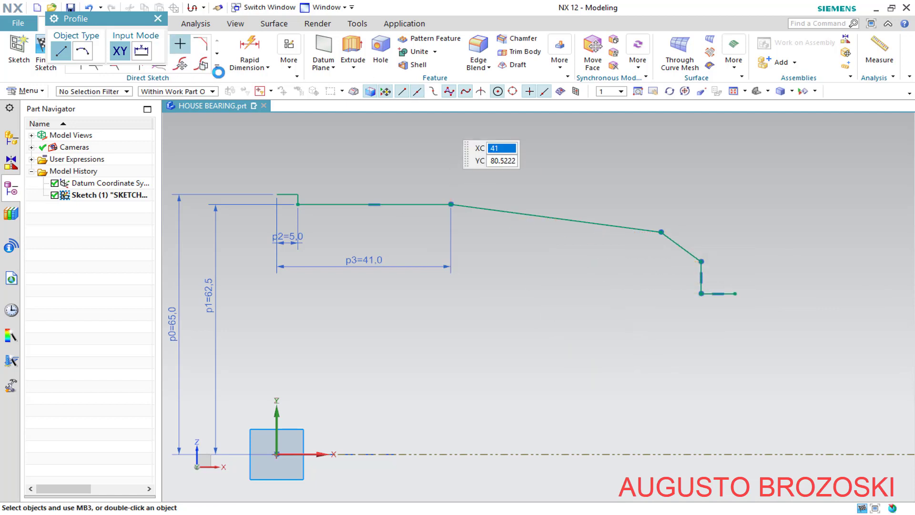
- Add an angular dimension of 2° between the lower horizontal line and the long shallow slope
left_click(249, 48)
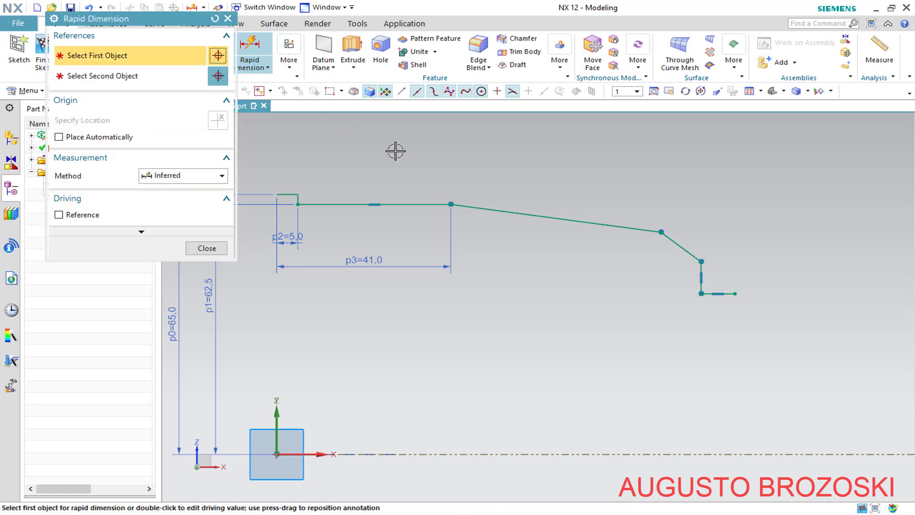
left_click(432, 203)
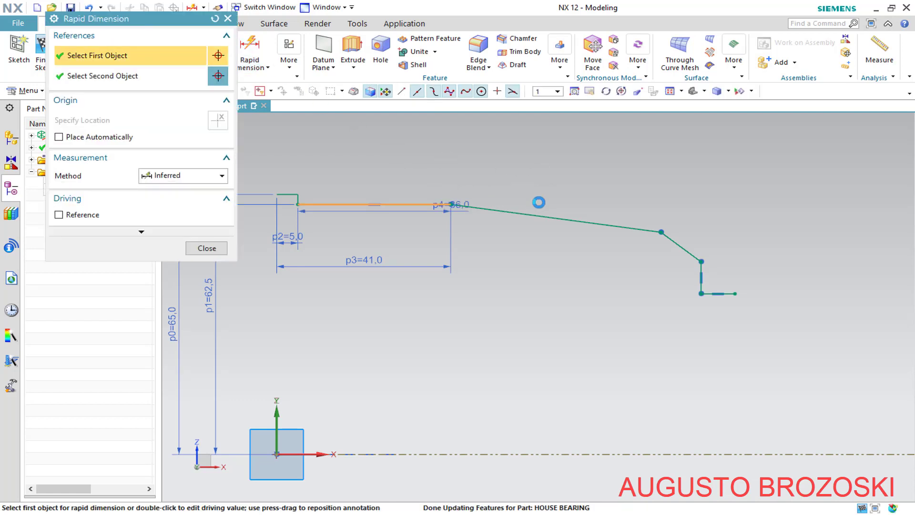
left_click(595, 225)
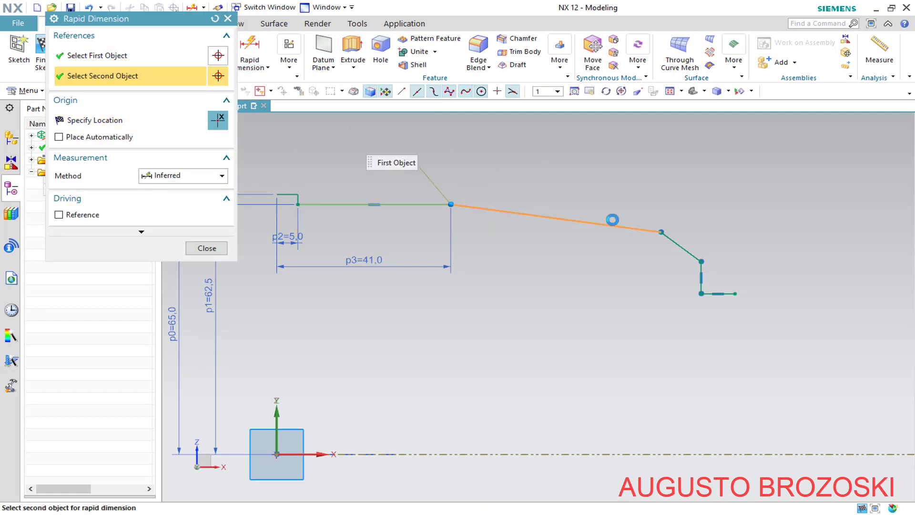
left_click(692, 212)
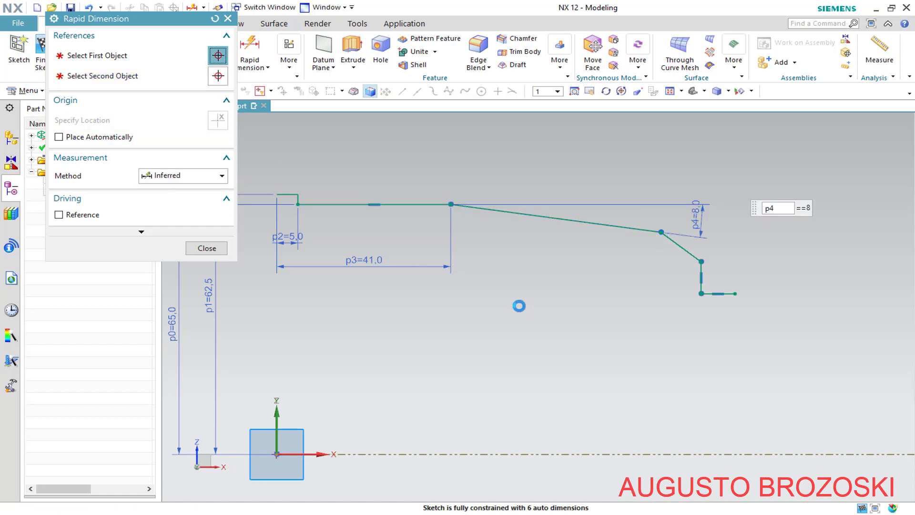
type("2")
key("Return")
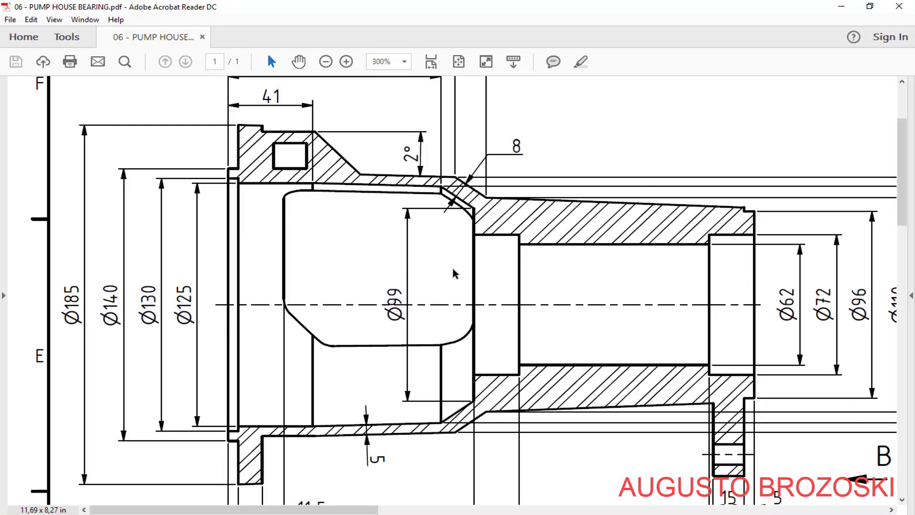
- Check the section lengths in the Acrobat Reader drawing, return to NX, and dimension the horizontal distance from the profile's start point to the shallow slope's end as 103
scroll(375, 237, "up", 3)
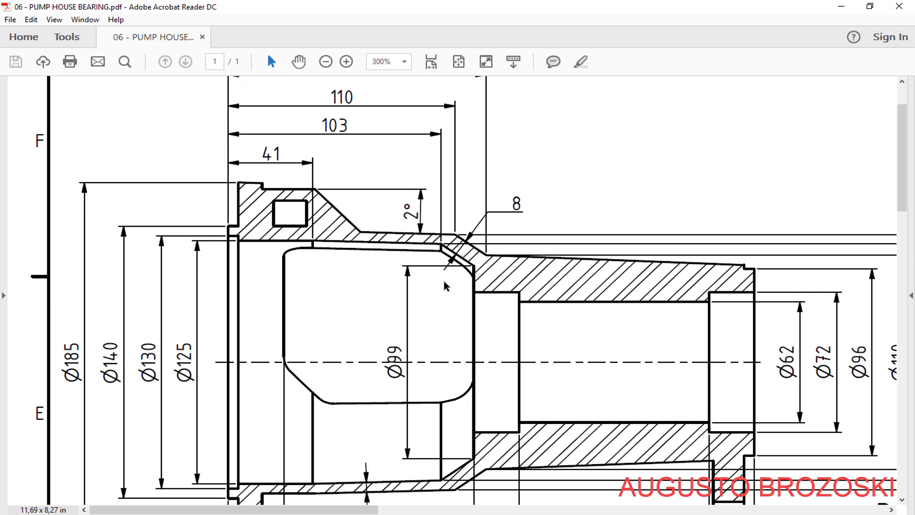
scroll(405, 317, "down", 1)
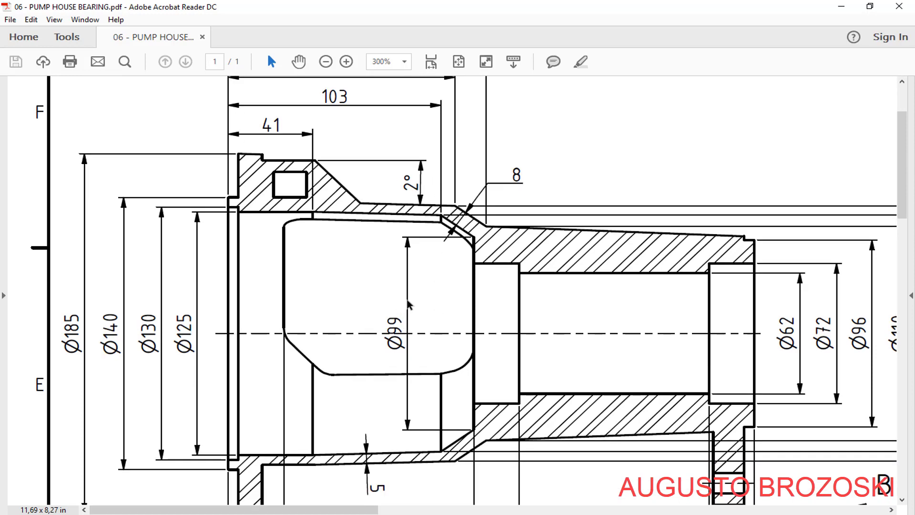
left_click(841, 6)
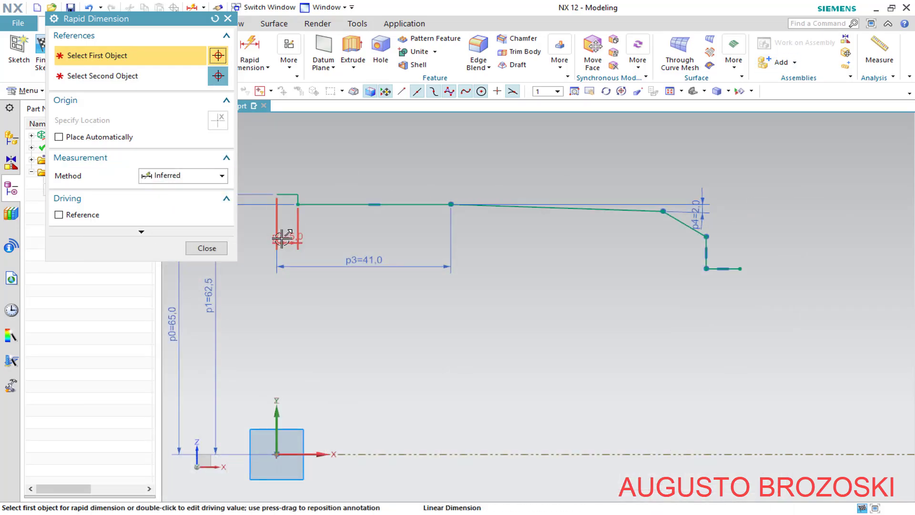
left_click(276, 195)
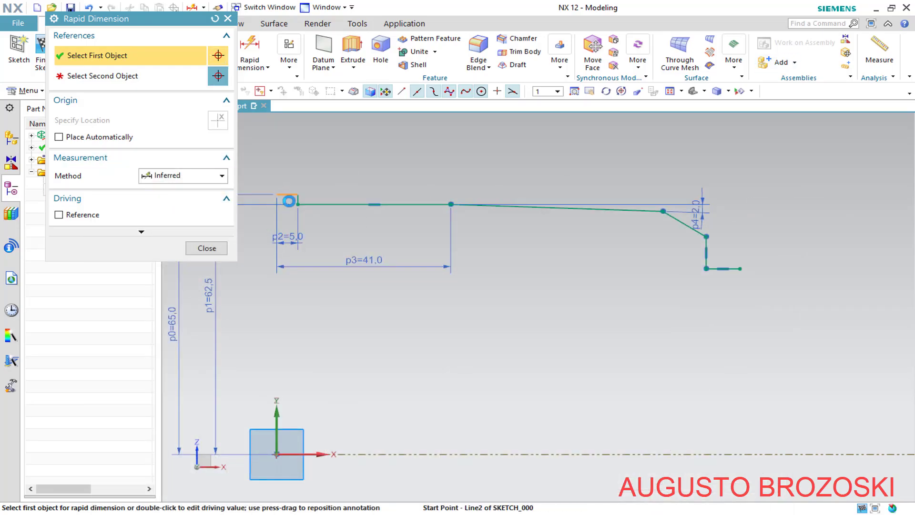
left_click(663, 211)
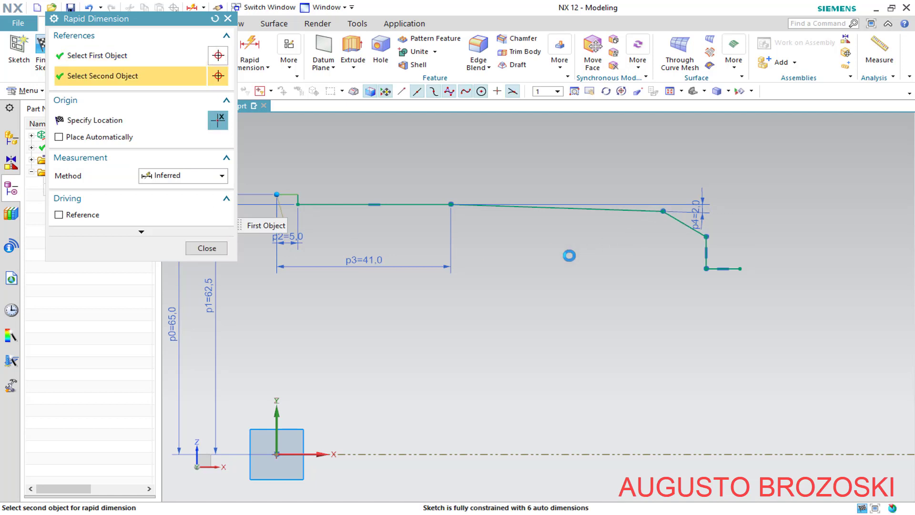
left_click(468, 290)
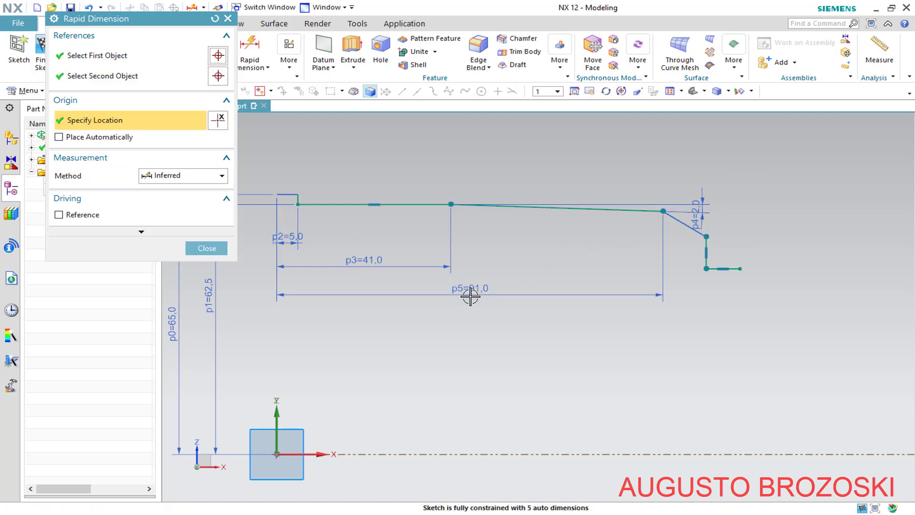
type("103")
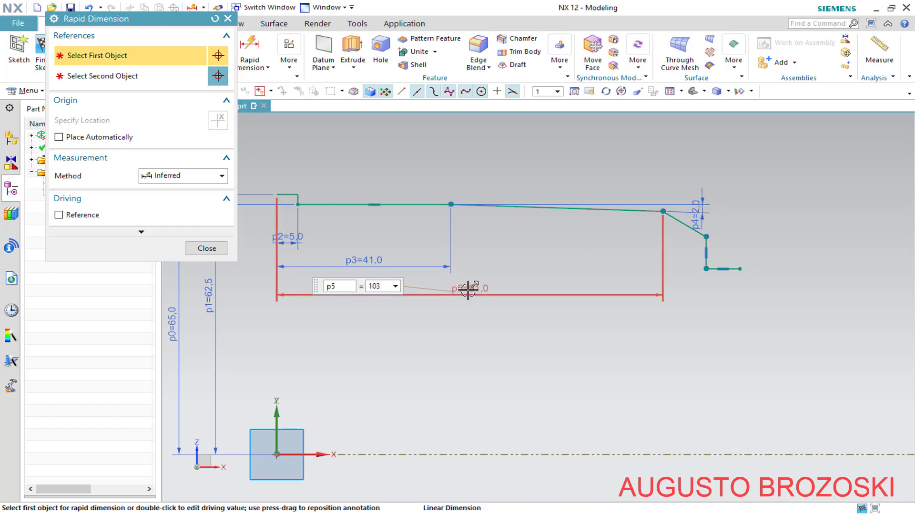
key("Return")
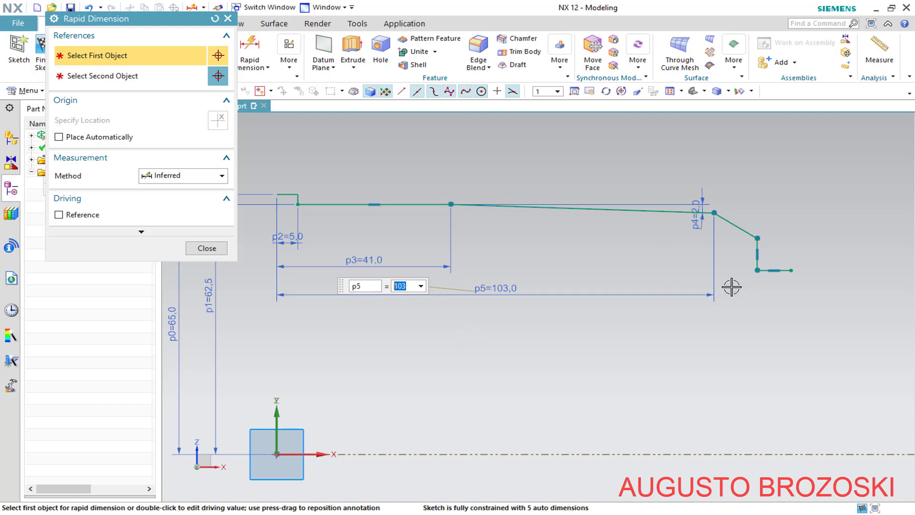
- Check the drawing in Acrobat Reader, return to NX, and dimension the horizontal distance from the profile's start point to the short vertical's lower end as 27+92
scroll(619, 293, "down", 1)
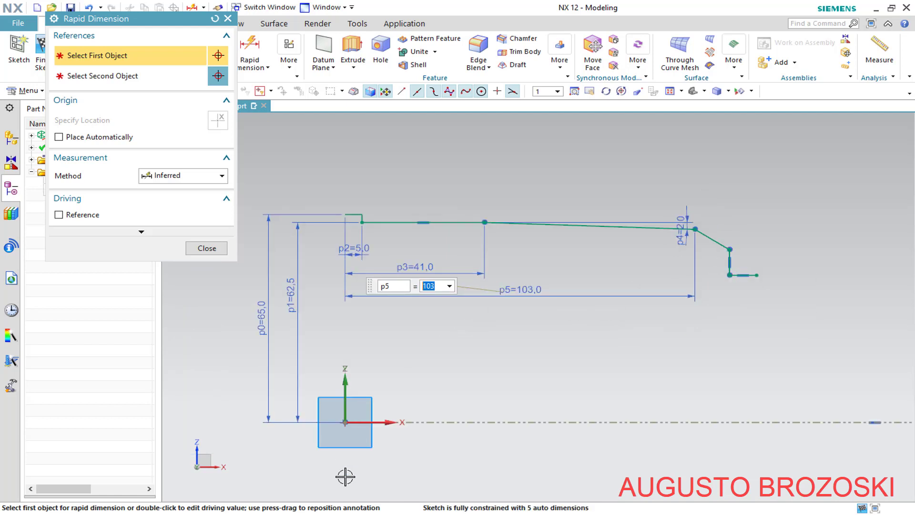
key("alt+Tab")
scroll(357, 333, "down", 3)
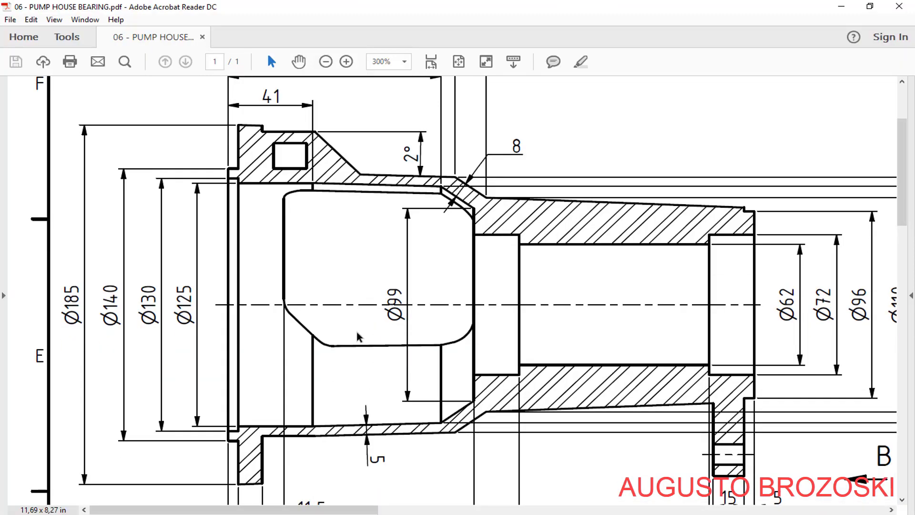
scroll(386, 317, "down", 2)
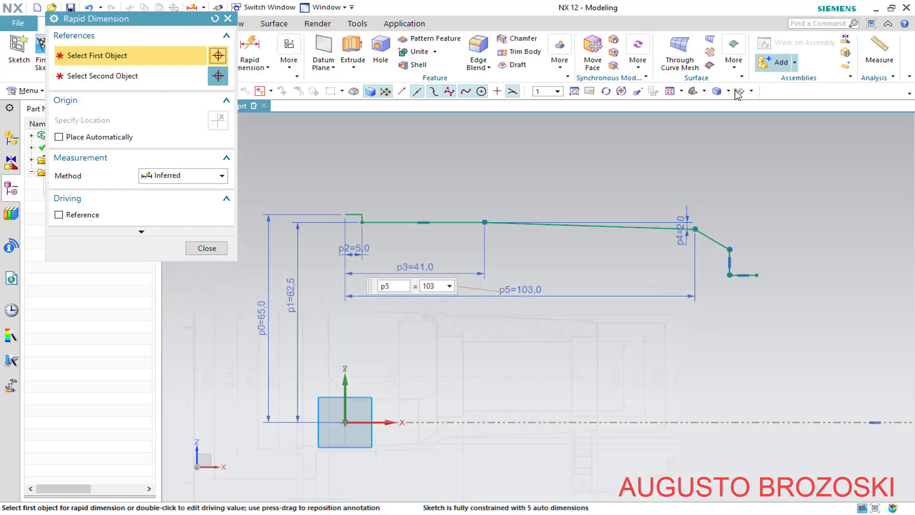
left_click(841, 6)
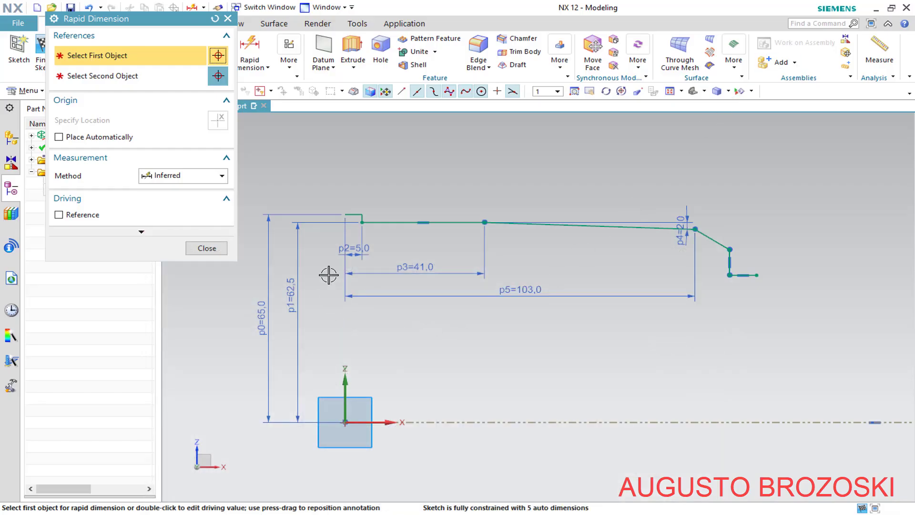
left_click(345, 216)
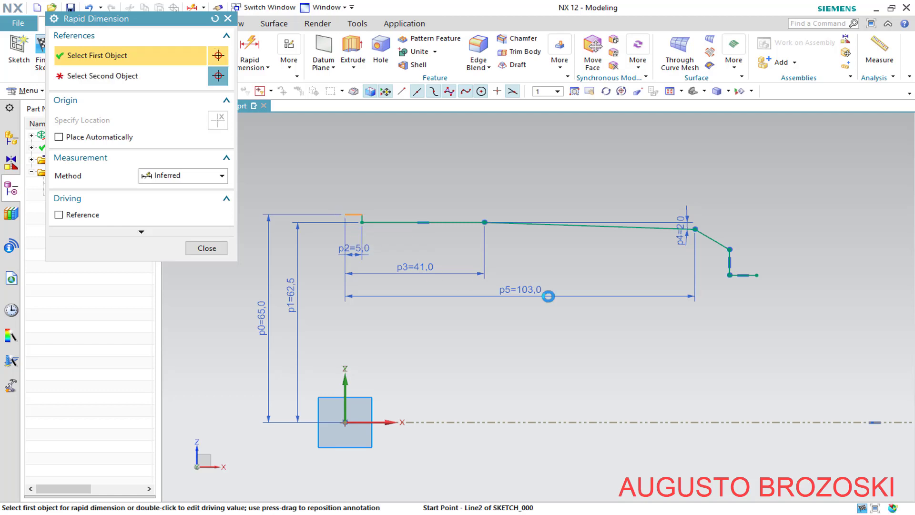
left_click(730, 275)
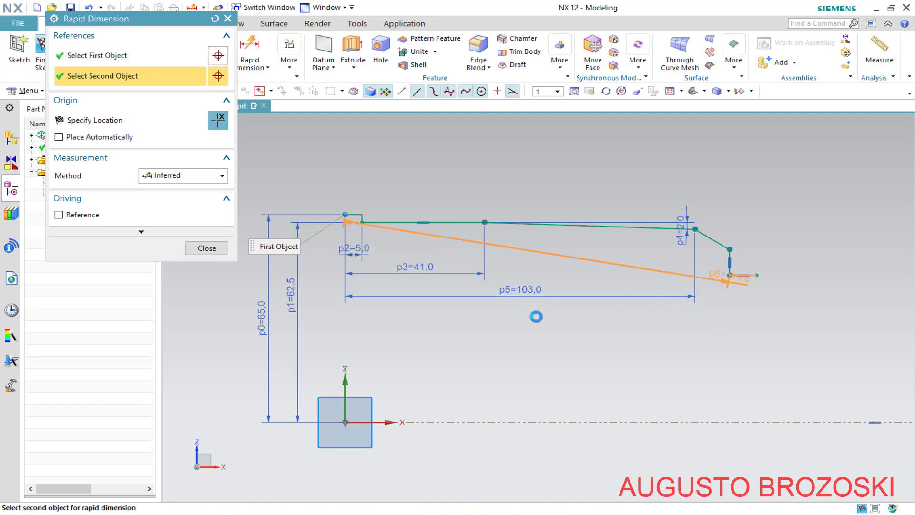
left_click(539, 320)
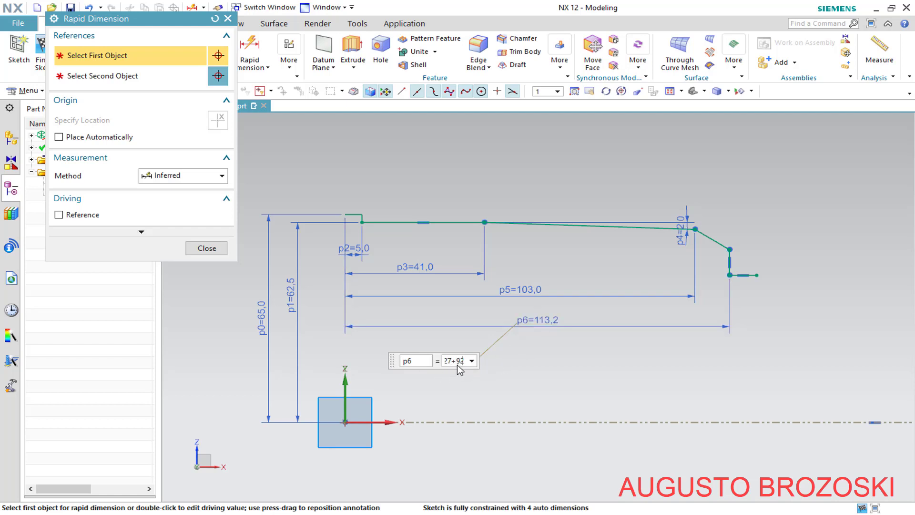
key("Return")
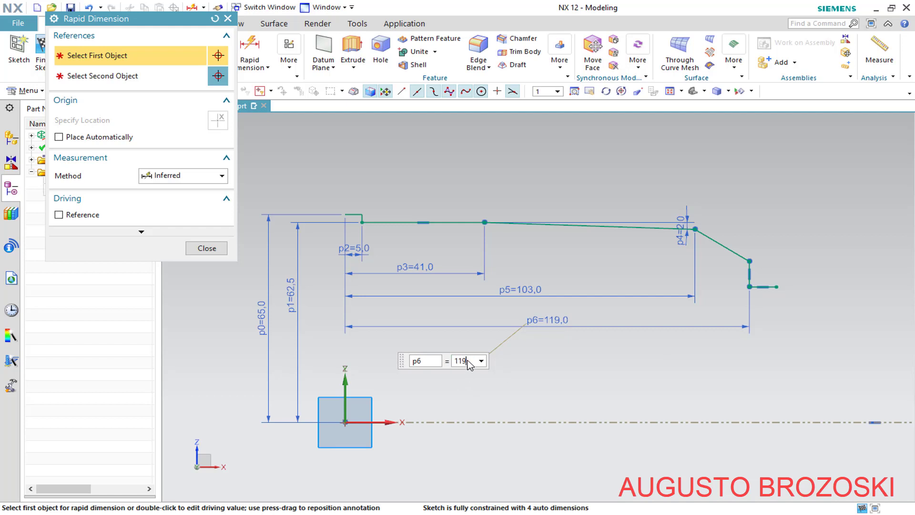
key("Return")
- Check the bore diameters in the Acrobat Reader drawing, return to NX, and dimension the steep slope's lower end from the centreline as 99/2
key("alt+Tab")
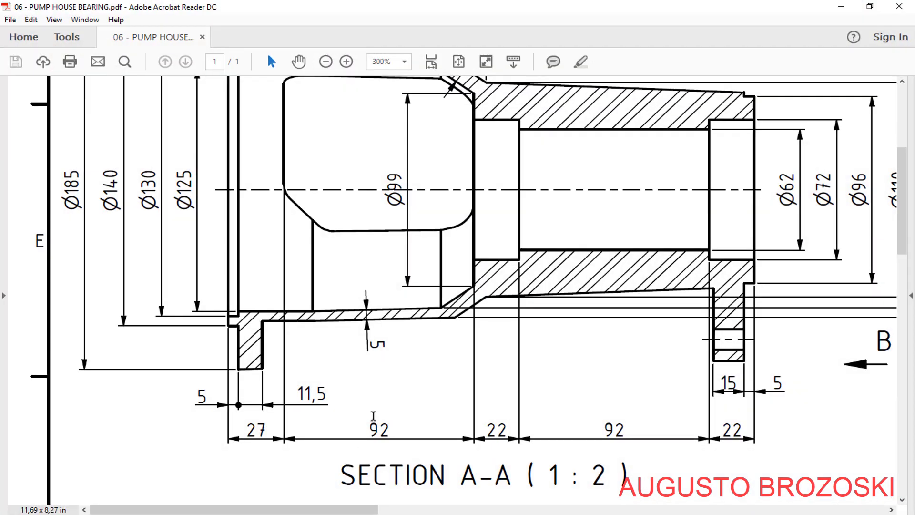
left_click(326, 61)
scroll(328, 252, "up", 2)
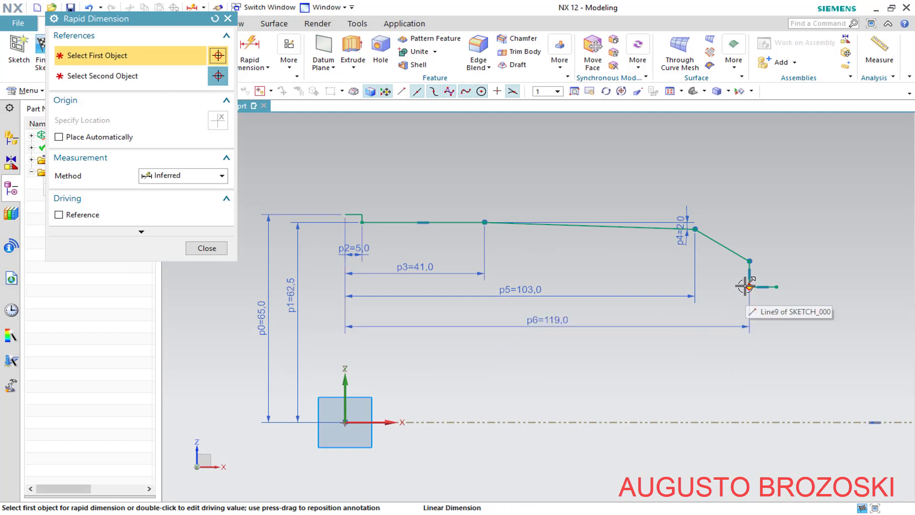
left_click(749, 263)
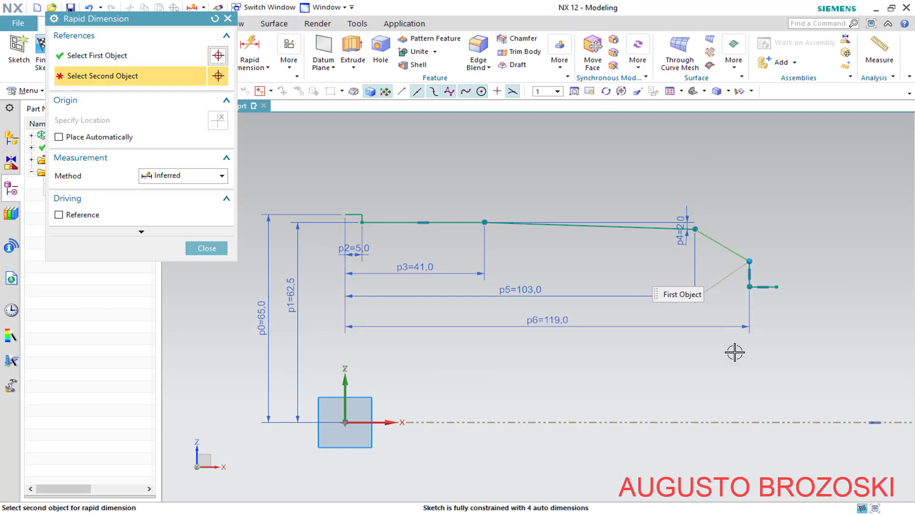
left_click(725, 422)
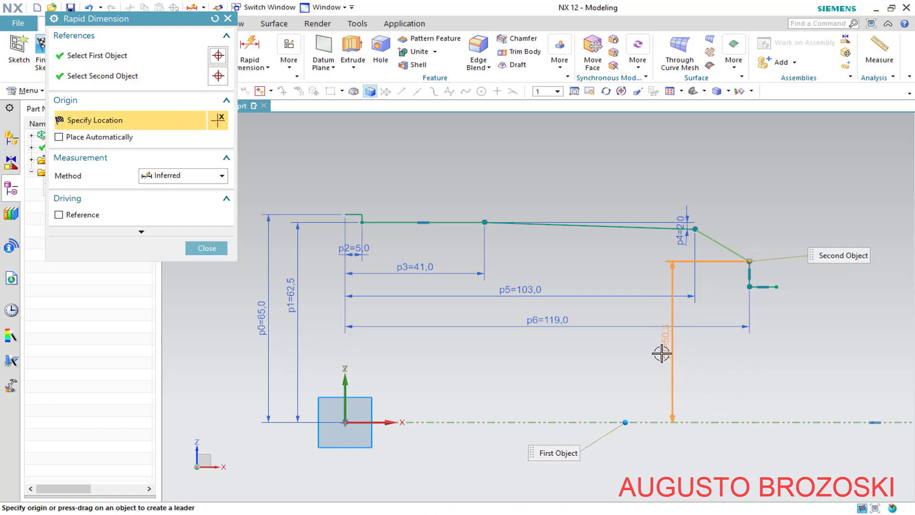
left_click(660, 354)
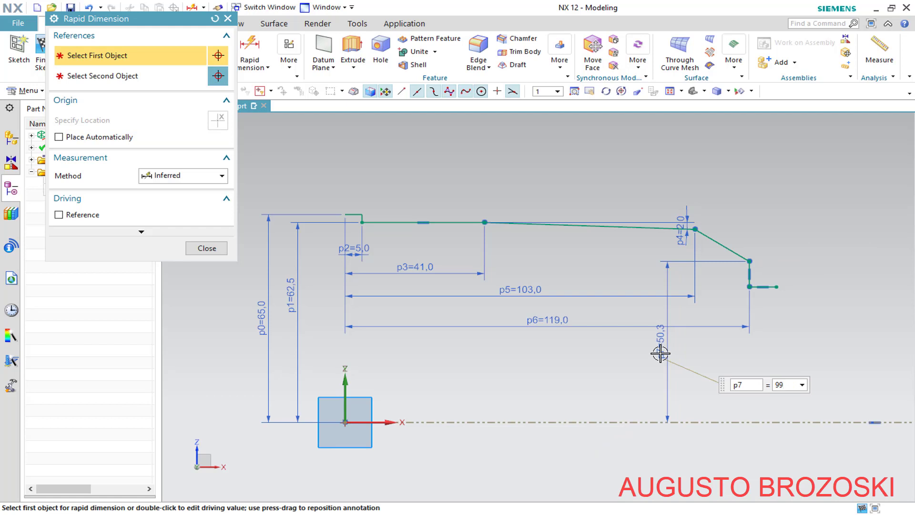
key("Return")
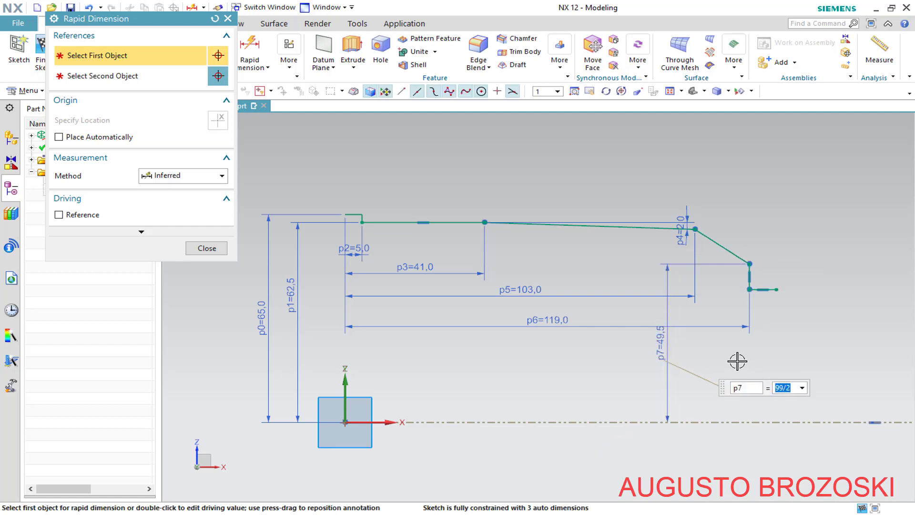
- Dimension the short end horizontal's height above the centreline, check the bore diameters in the Acrobat Reader drawing, return to NX, and set it to 72/2
middle_click_drag(760, 367, 504, 370, "shift")
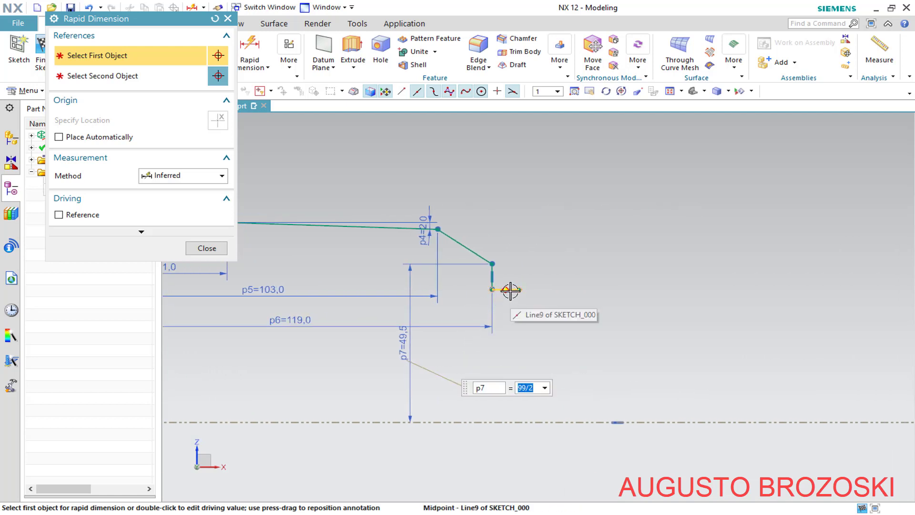
left_click(494, 289)
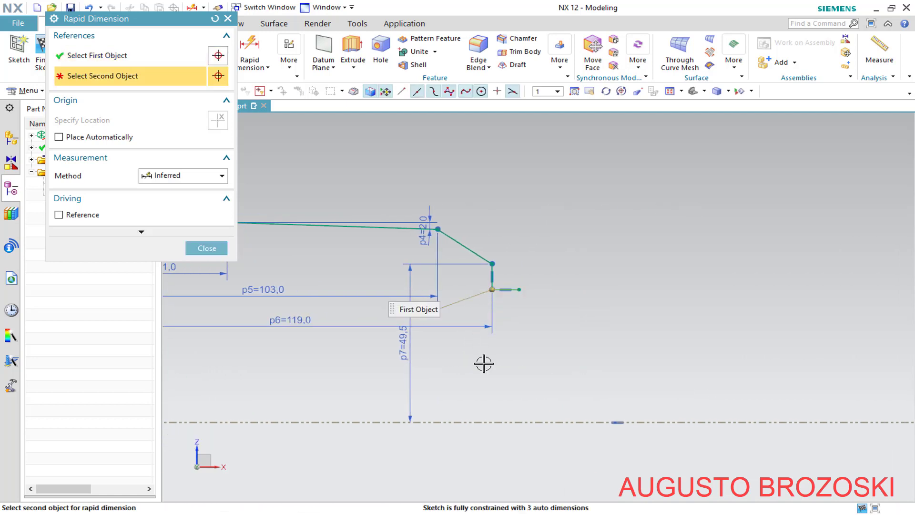
left_click(486, 419)
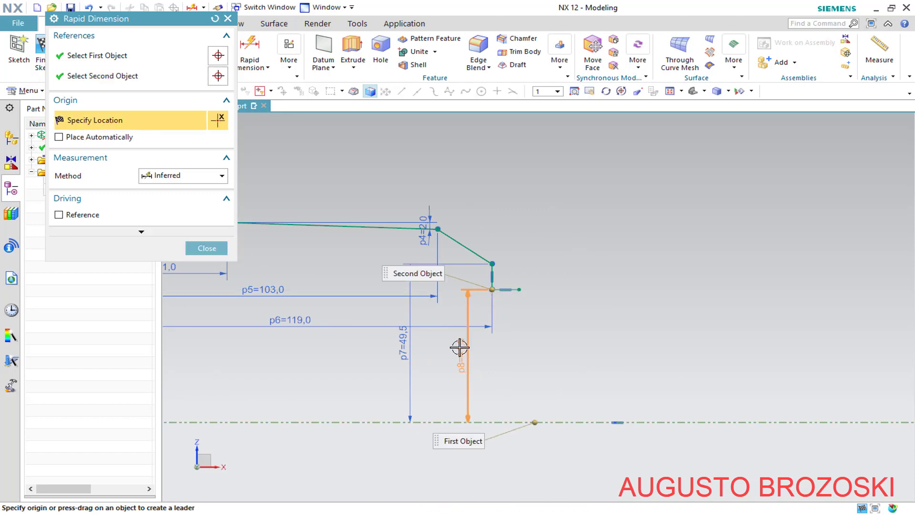
left_click(458, 348)
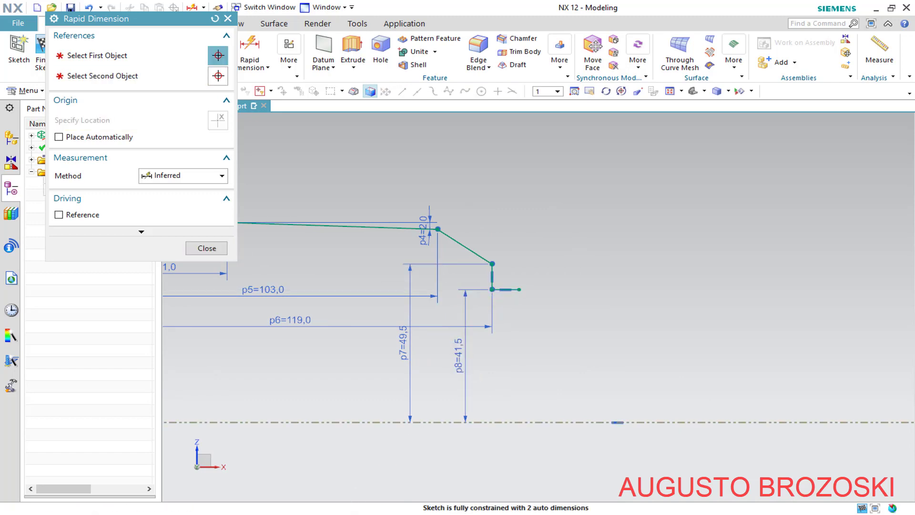
key("alt+Tab")
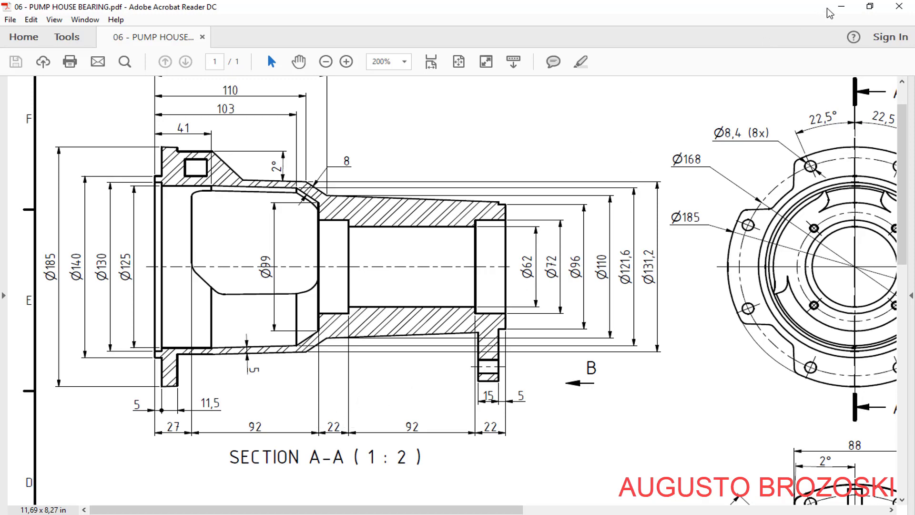
left_click(839, 7)
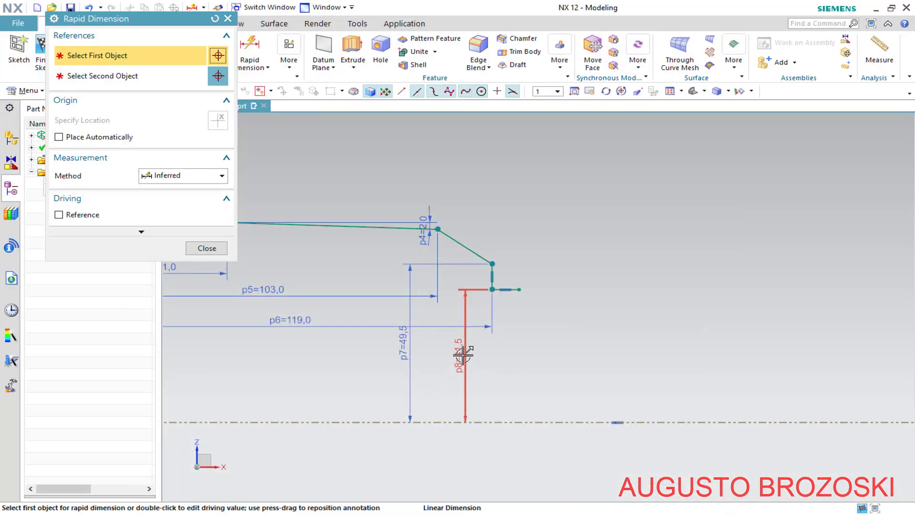
double_click(462, 356)
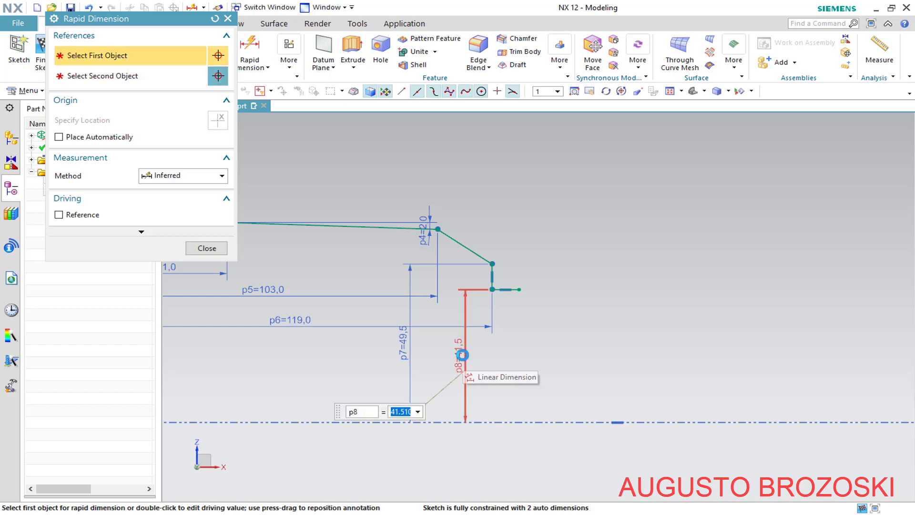
type("72/2")
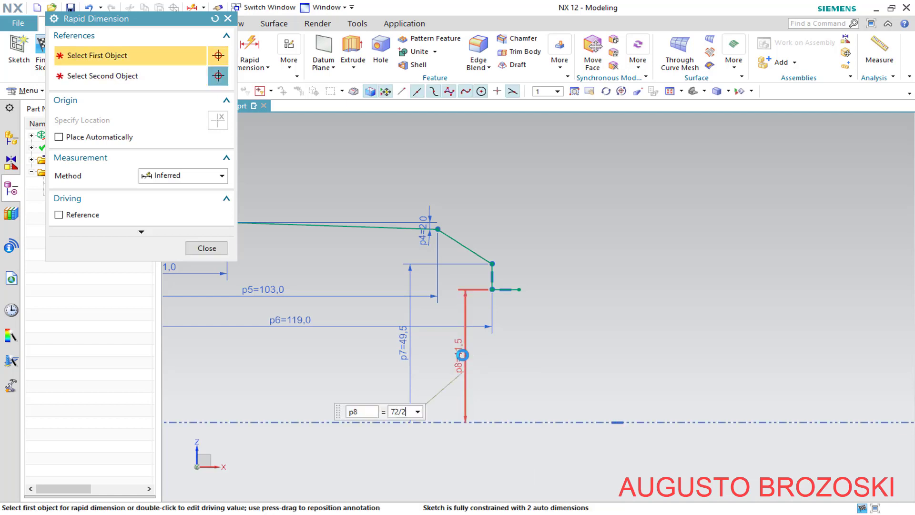
key("Return")
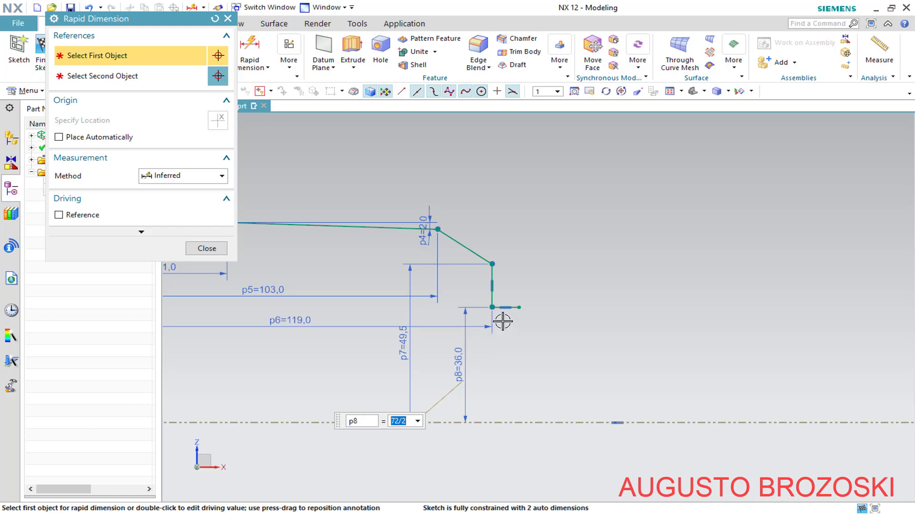
- Dimension the length of the short horizontal line at the profile's end as 22 and finish dimensioning
left_click(492, 306)
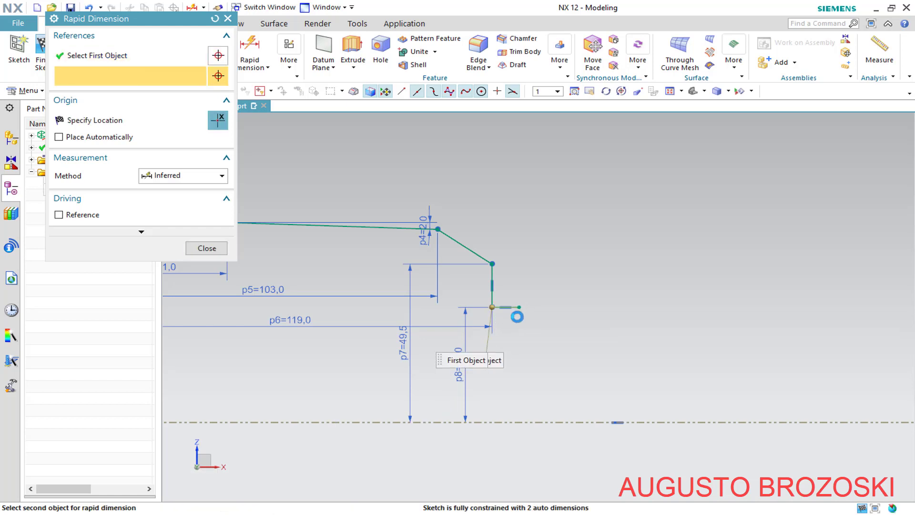
left_click(507, 346)
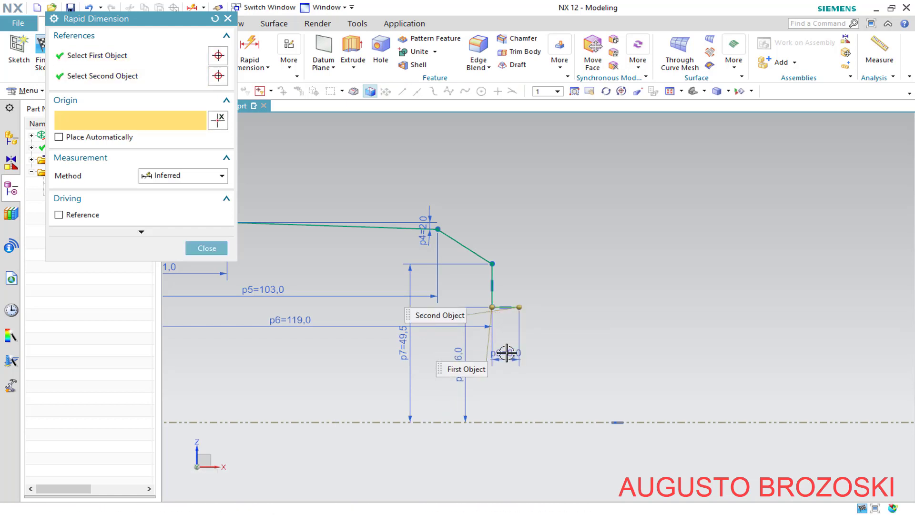
left_click(507, 353)
type("22")
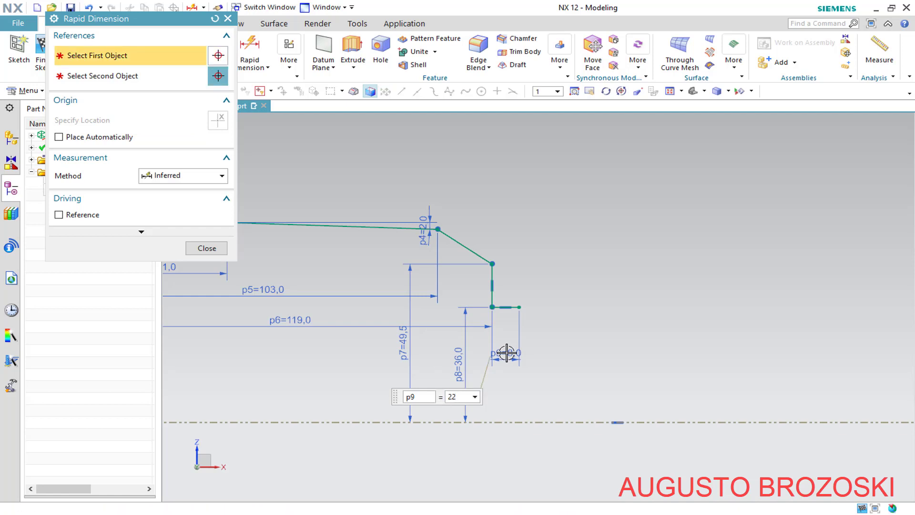
key("Return")
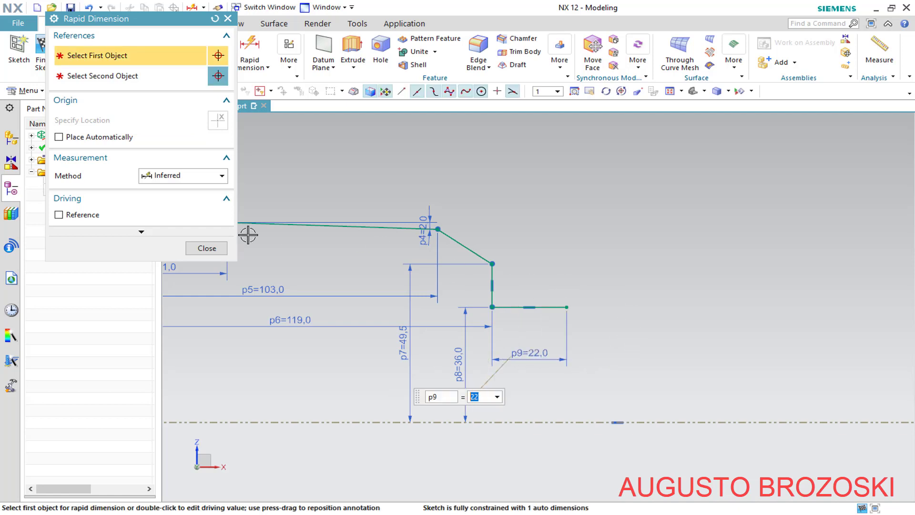
left_click(208, 247)
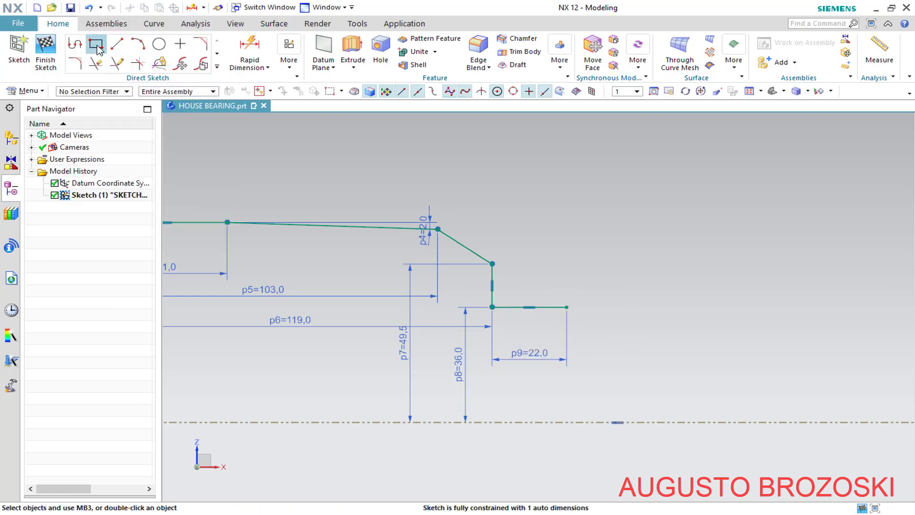
- Continue the profile from its open end with a step down, a 45 mm horizontal, a step up level, a 21 mm horizontal and an 11 mm vertical, all approximate
left_click(75, 44)
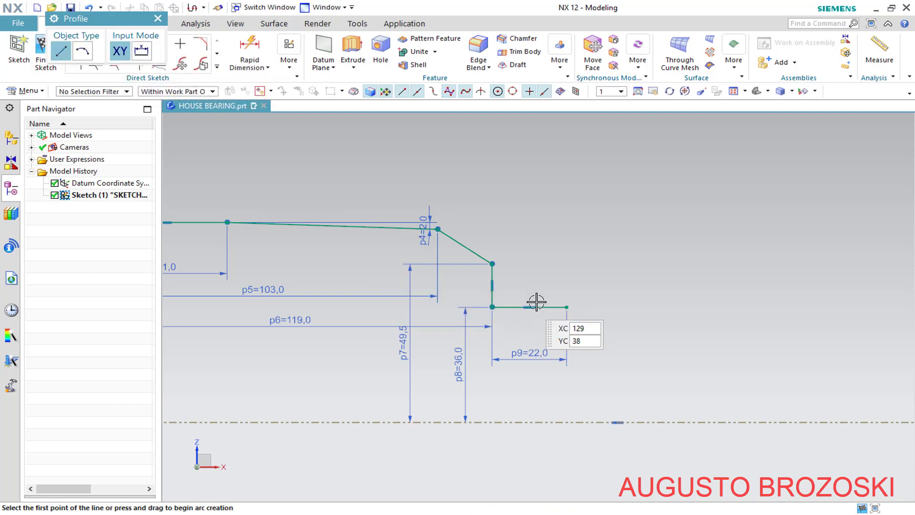
left_click(568, 307)
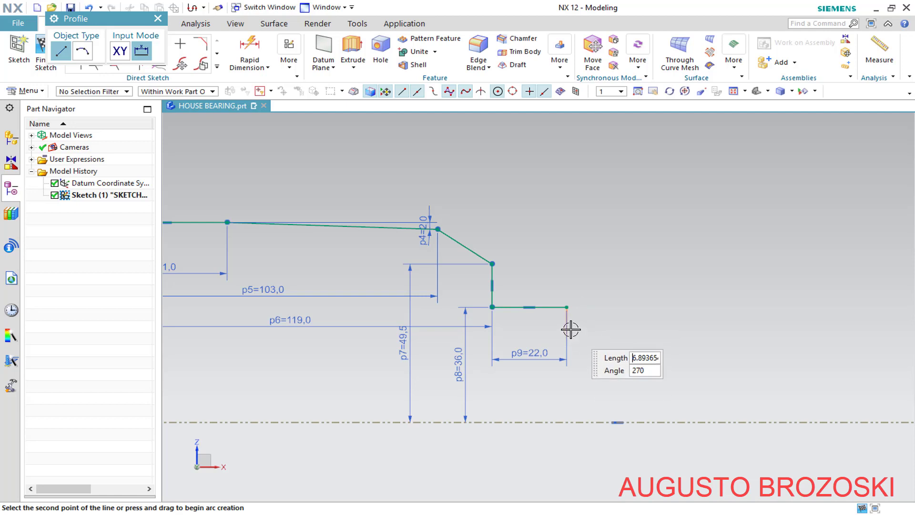
left_click(568, 332)
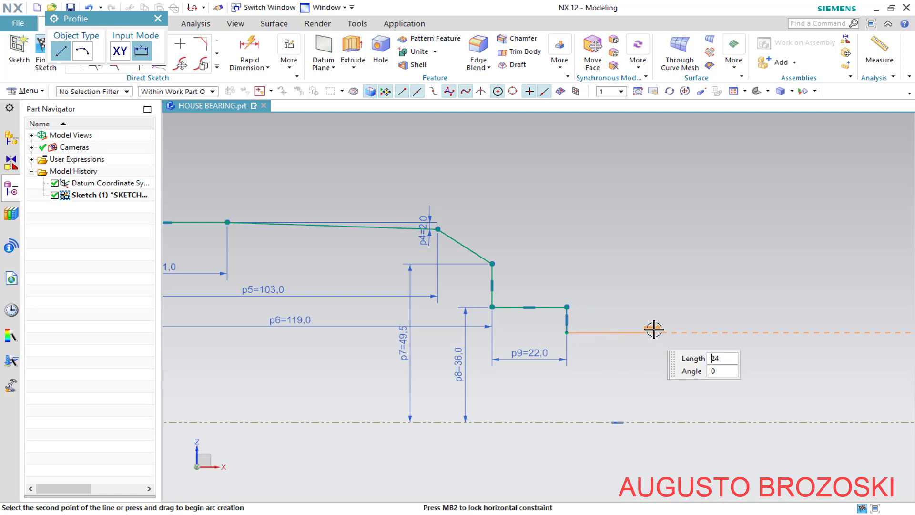
left_click(719, 330)
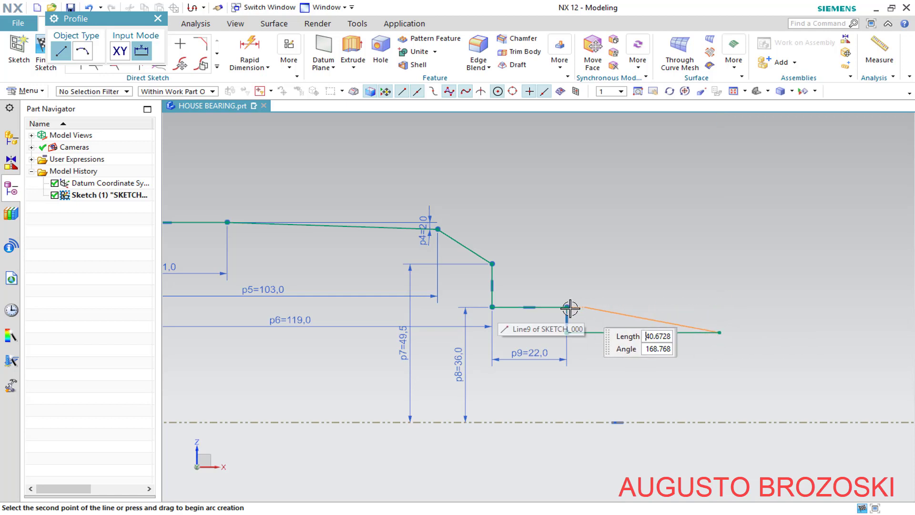
left_click(718, 307)
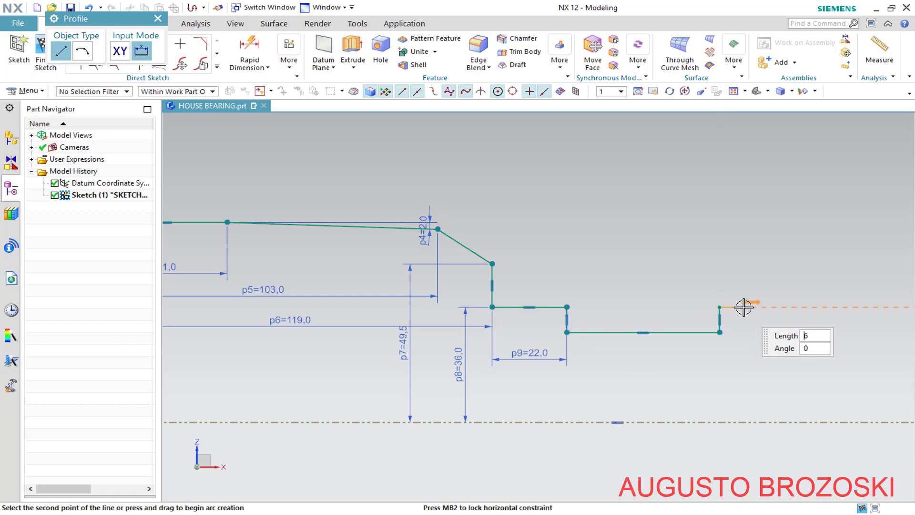
left_click(791, 307)
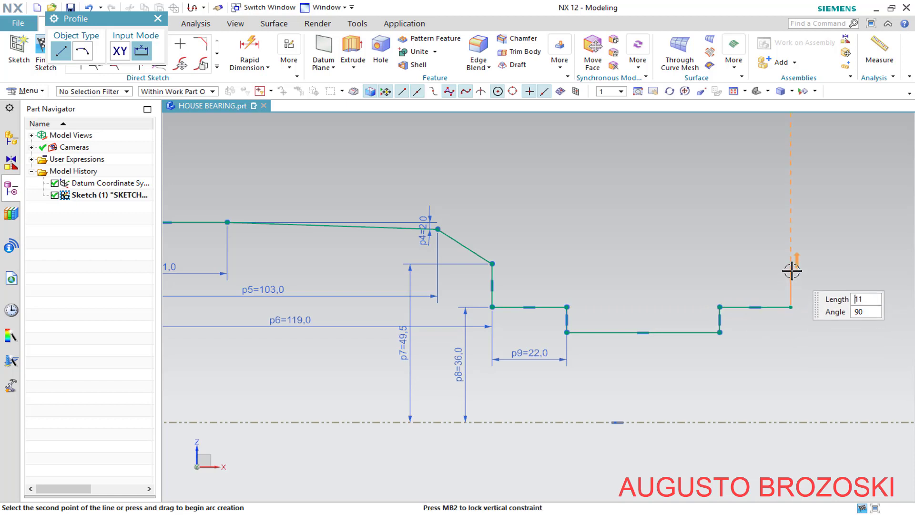
left_click(791, 272)
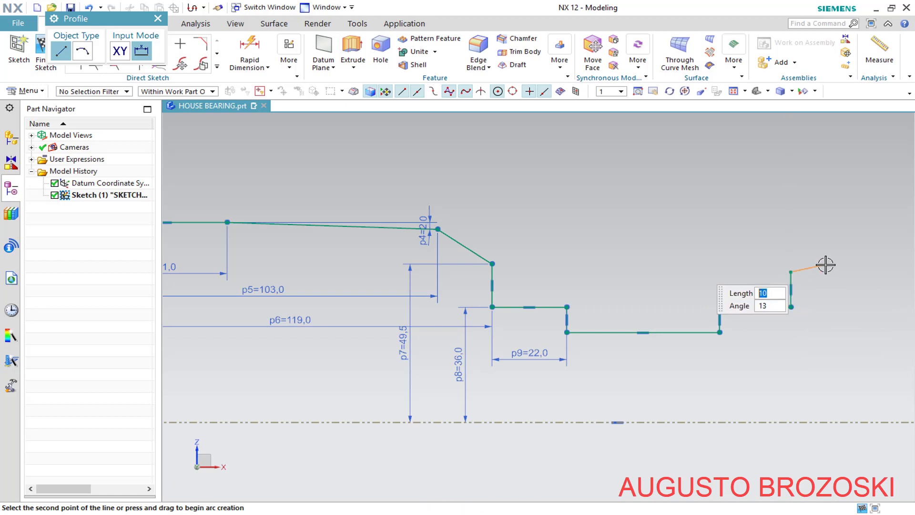
key("Escape")
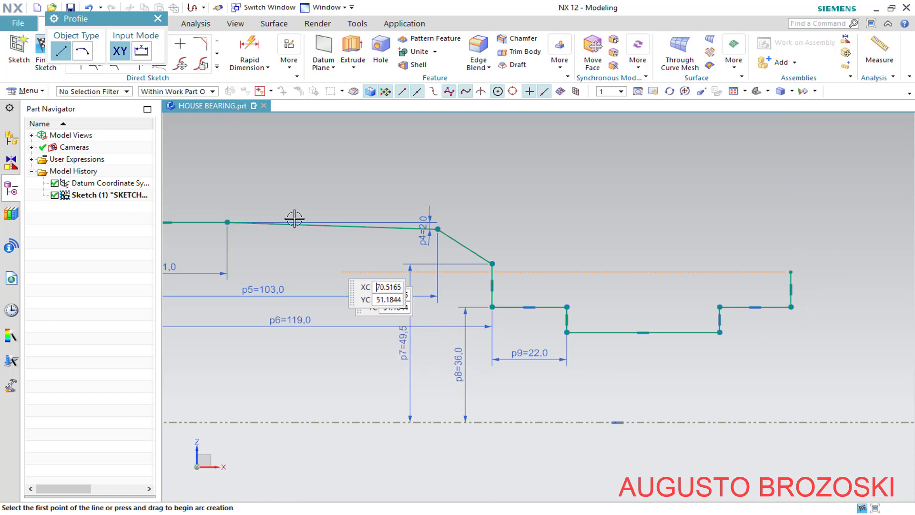
left_click(158, 19)
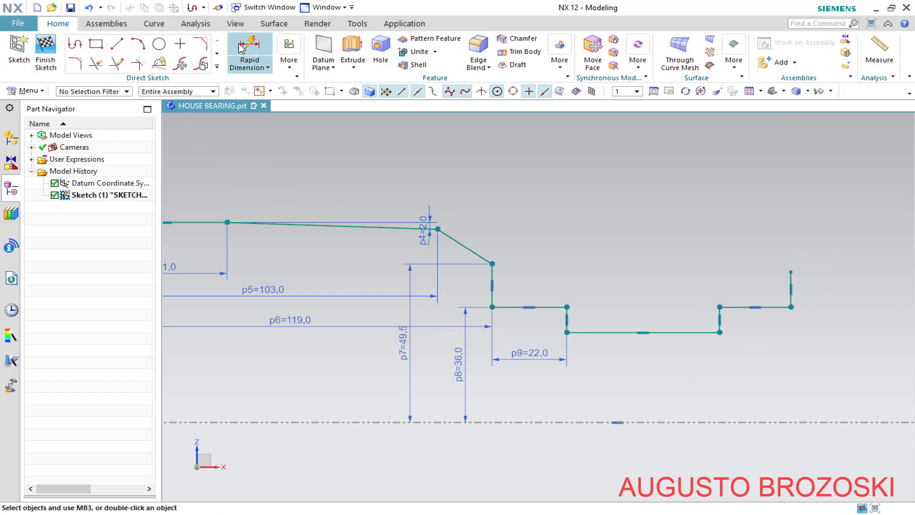
- Dimension the long lower horizontal's length, check the section lengths in the Acrobat Reader drawing, return to NX, and set it to 92
left_click(265, 67)
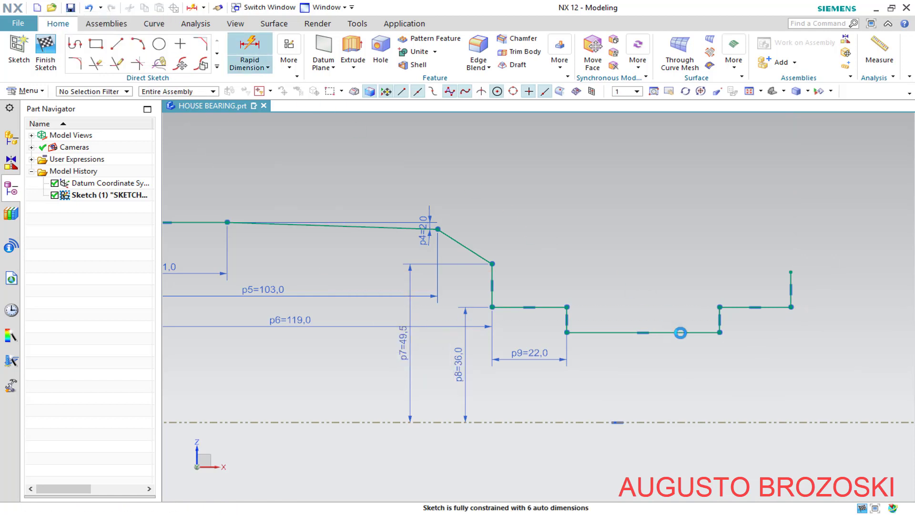
left_click(606, 333)
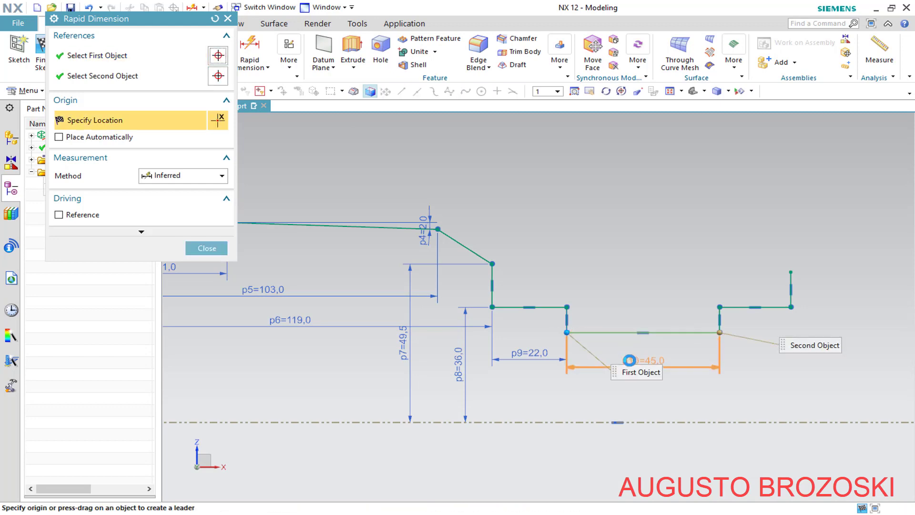
left_click(632, 357)
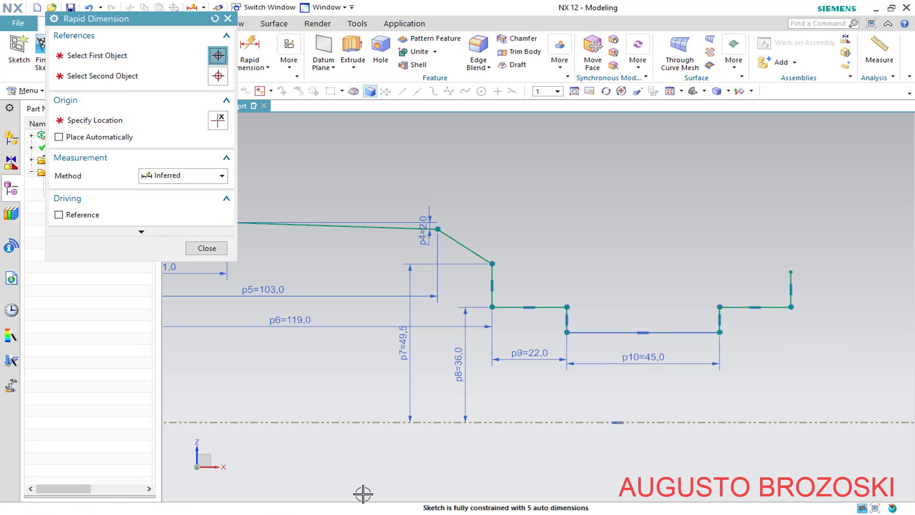
key("alt+Tab")
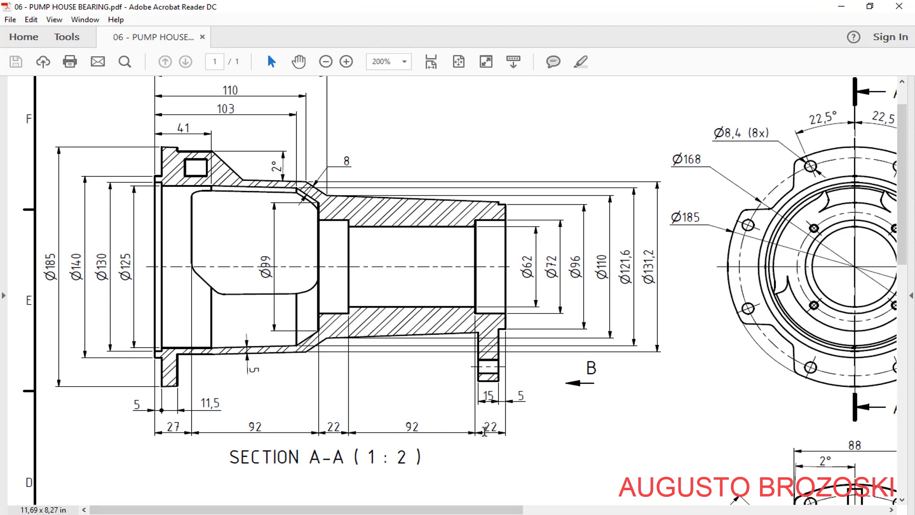
left_click(841, 6)
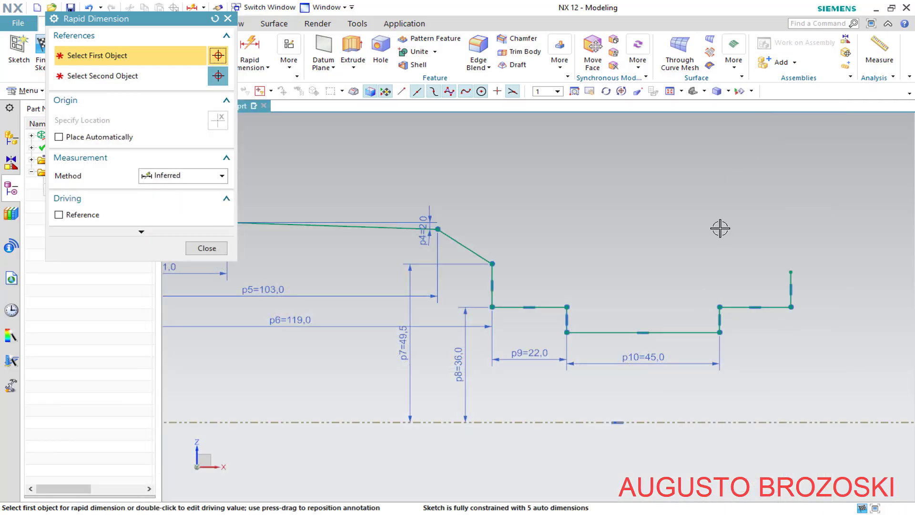
double_click(648, 363)
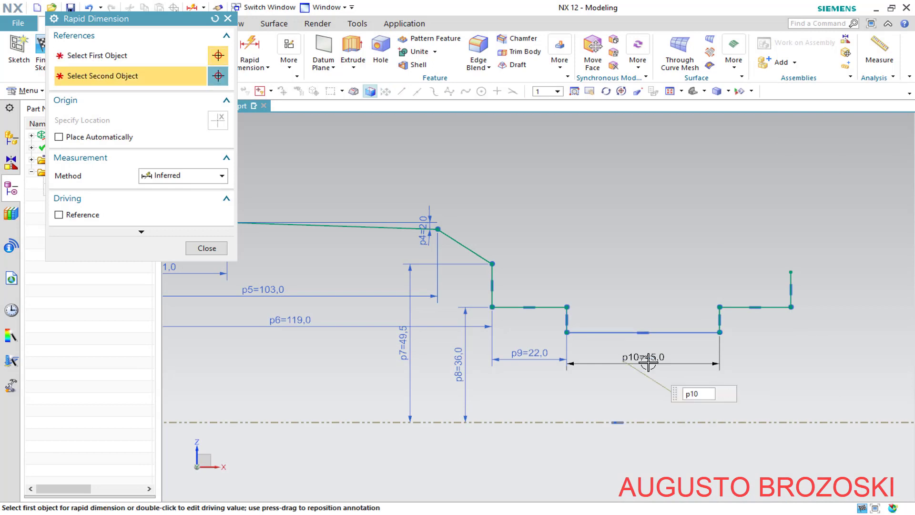
type("92")
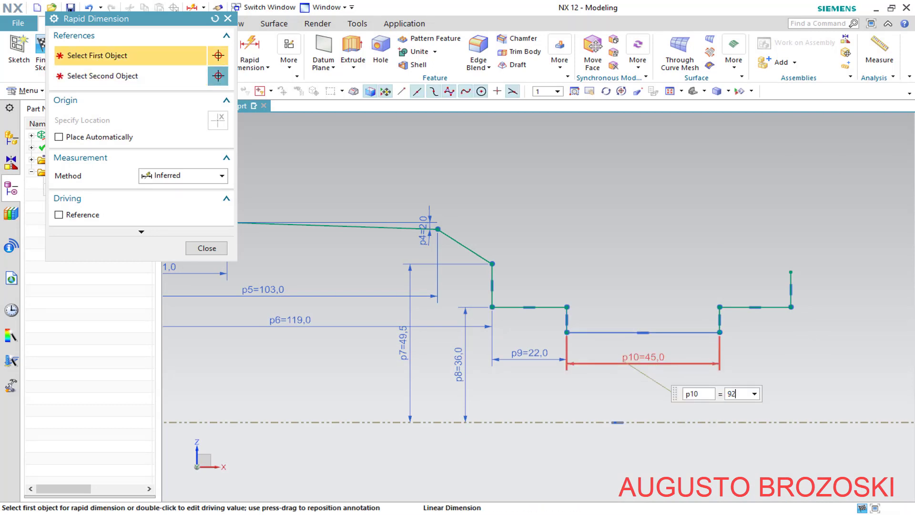
key("Return")
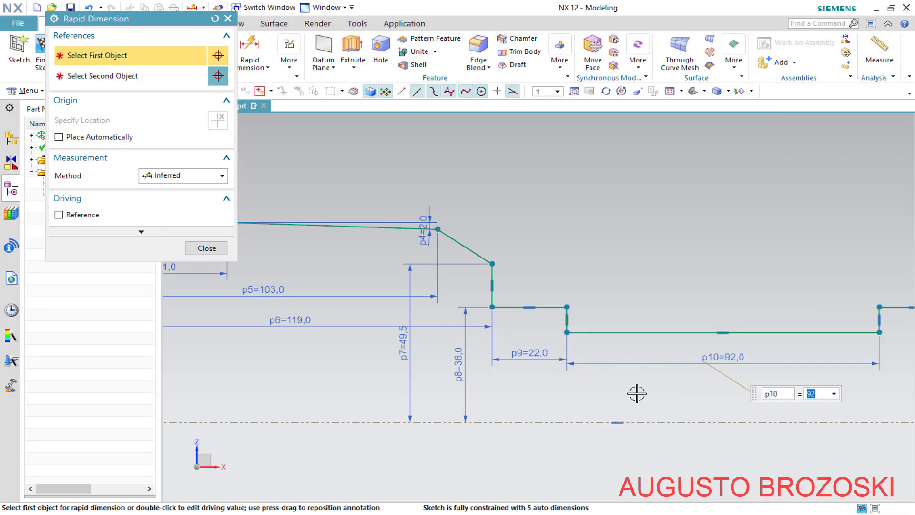
- Dimension the length of the short upper horizontal line at the profile's far end as 22
middle_click_drag(691, 370, 472, 366, "shift")
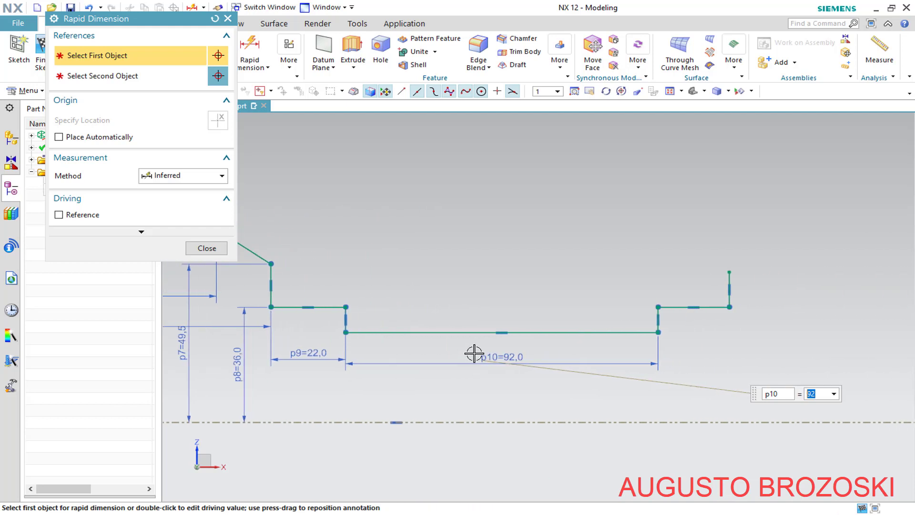
left_click(658, 333)
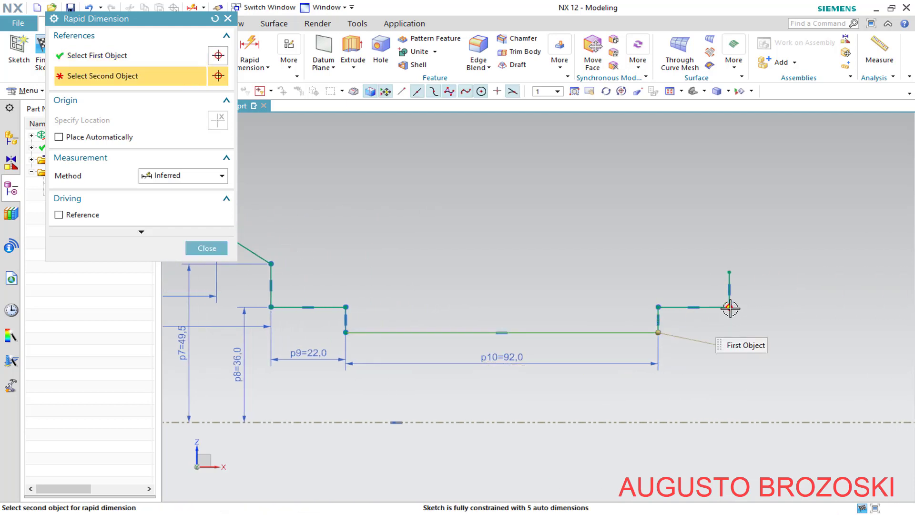
left_click(729, 307)
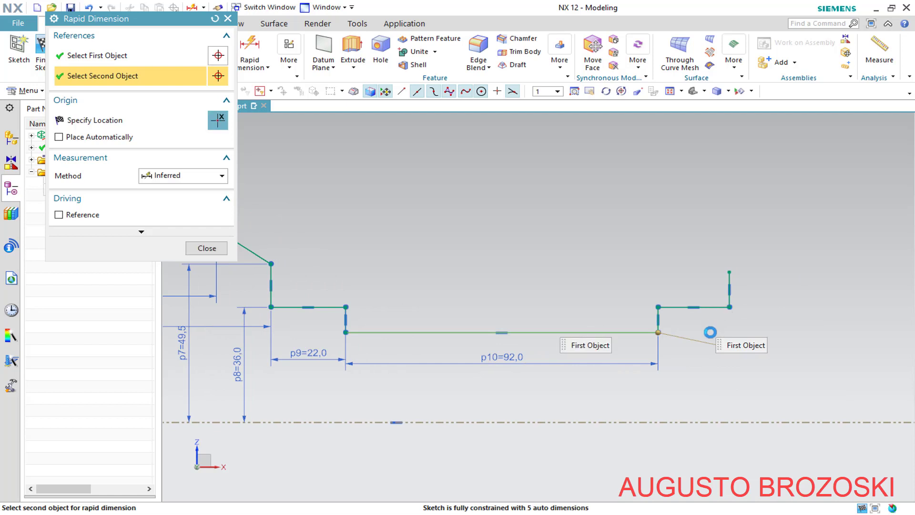
left_click(689, 359)
type("22")
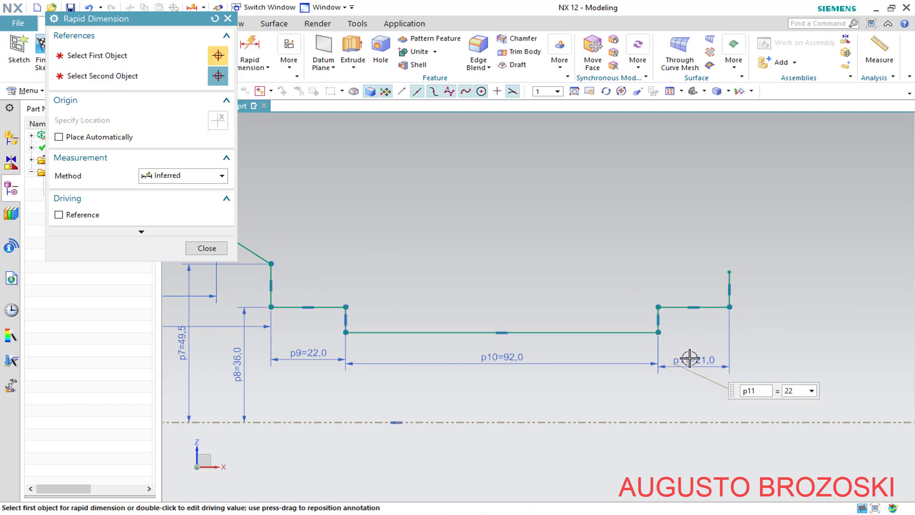
key("Return")
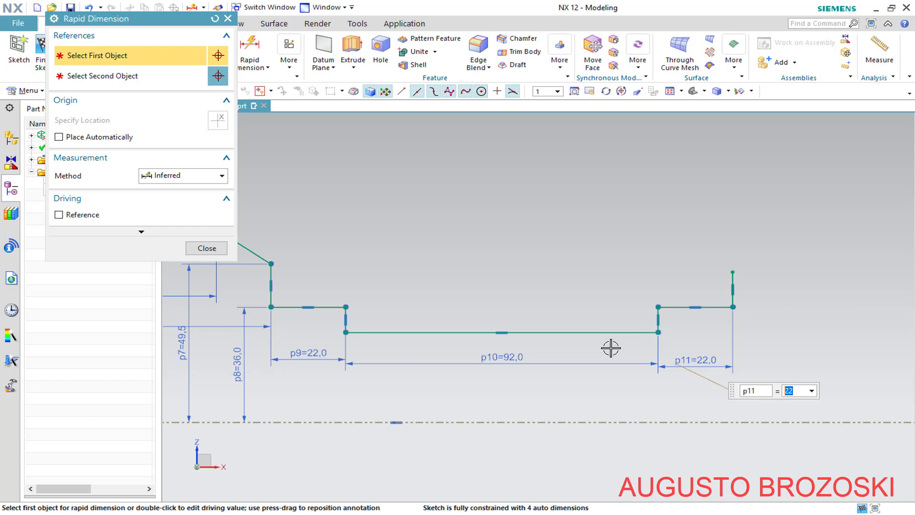
- Dimension the long lower horizontal's height above the centreline, check the bore diameter in the Acrobat Reader drawing, return to NX, and set it to 62/2
left_click(604, 332)
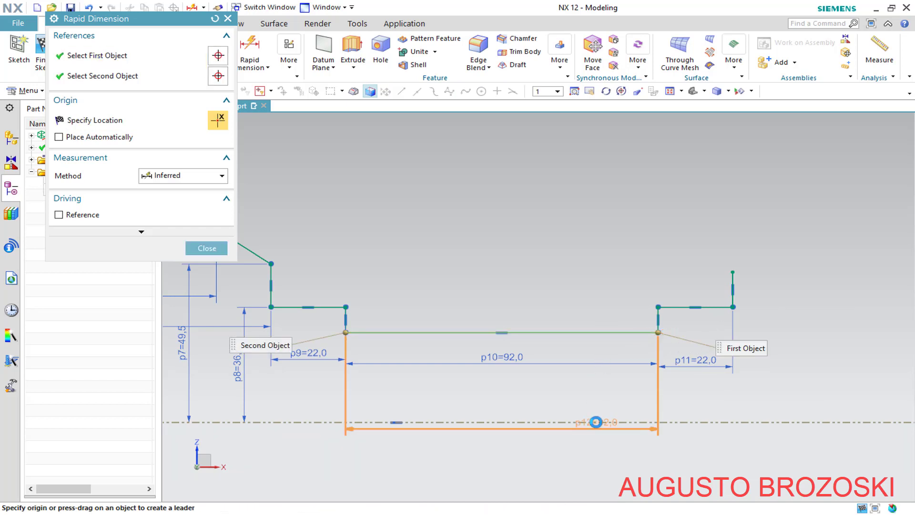
left_click(596, 422)
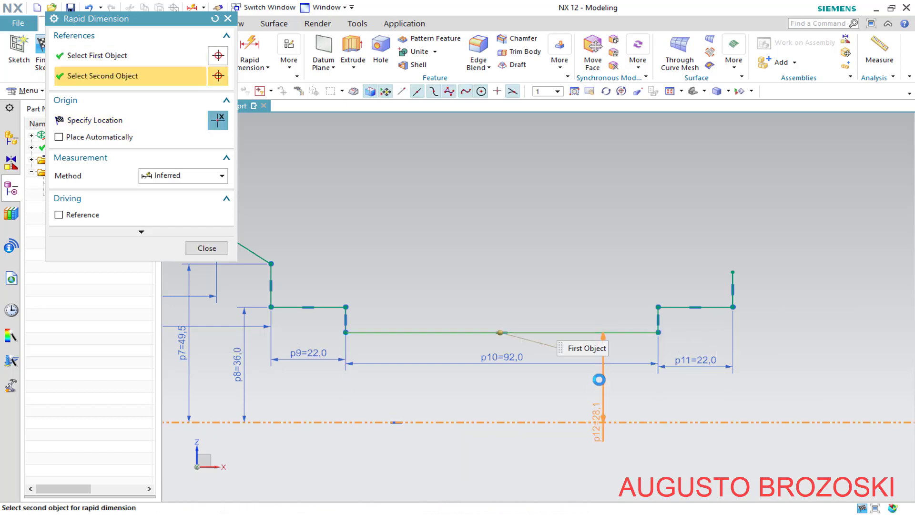
left_click(599, 379)
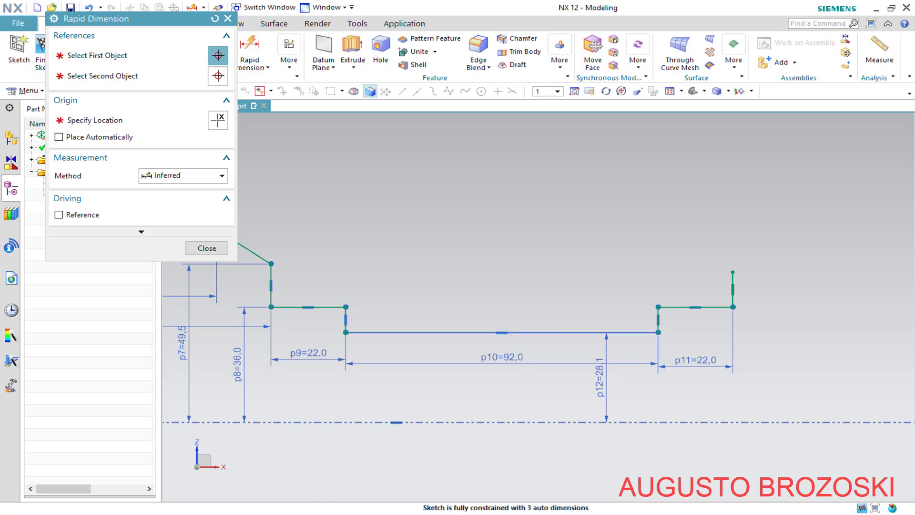
left_click(357, 510)
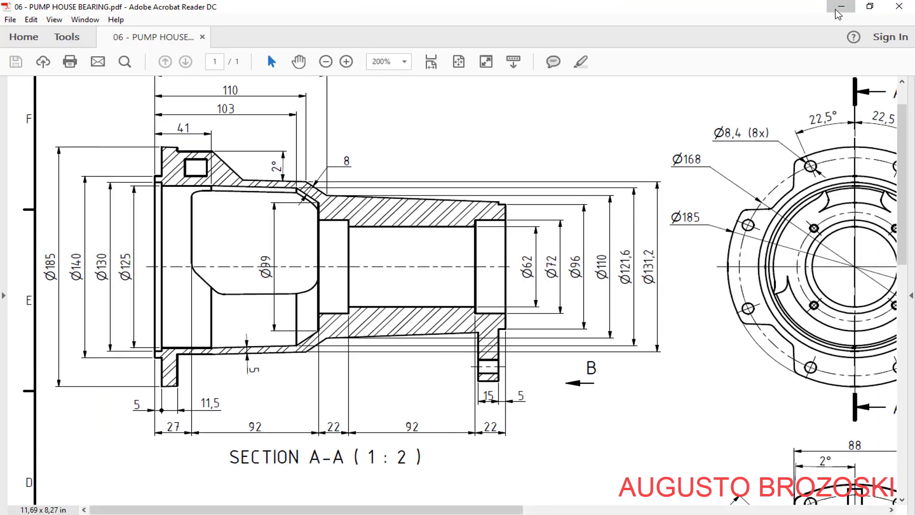
left_click(841, 6)
double_click(603, 384)
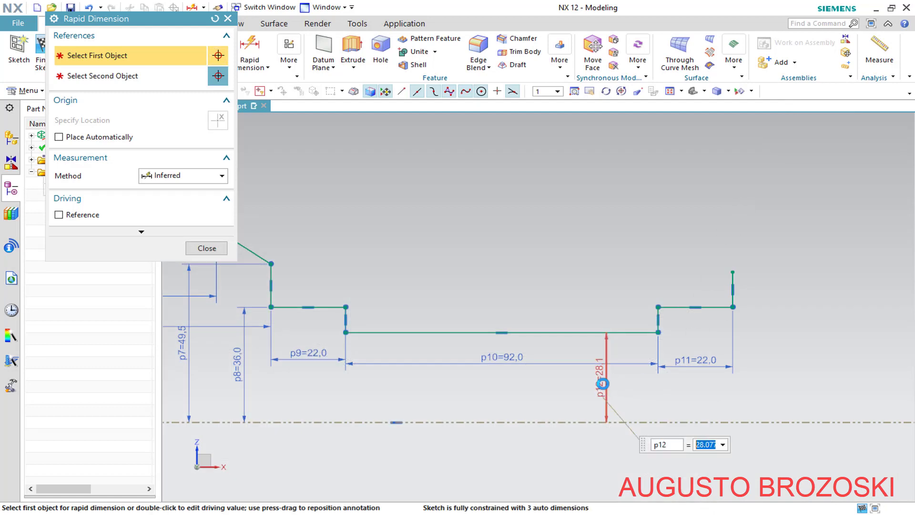
type("62/2")
key("Return")
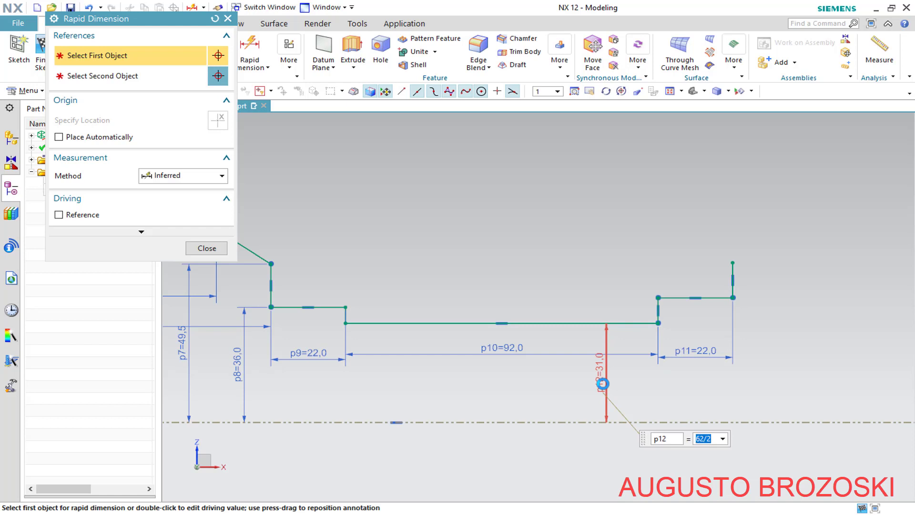
- Check the outer diameter in the Acrobat Reader drawing, dimension the far-end vertical's upper endpoint above the centreline as 96/2, and finish dimensioning
scroll(558, 354, "down", 1)
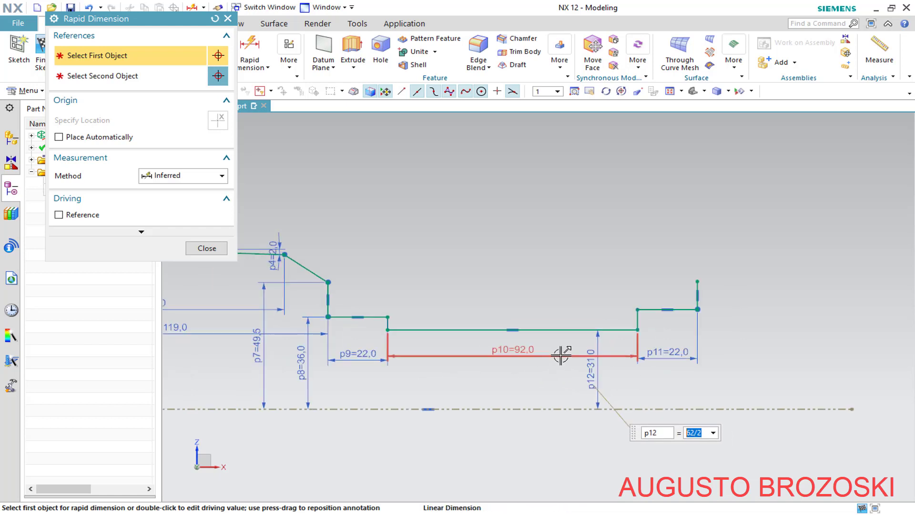
scroll(562, 355, "down", 4)
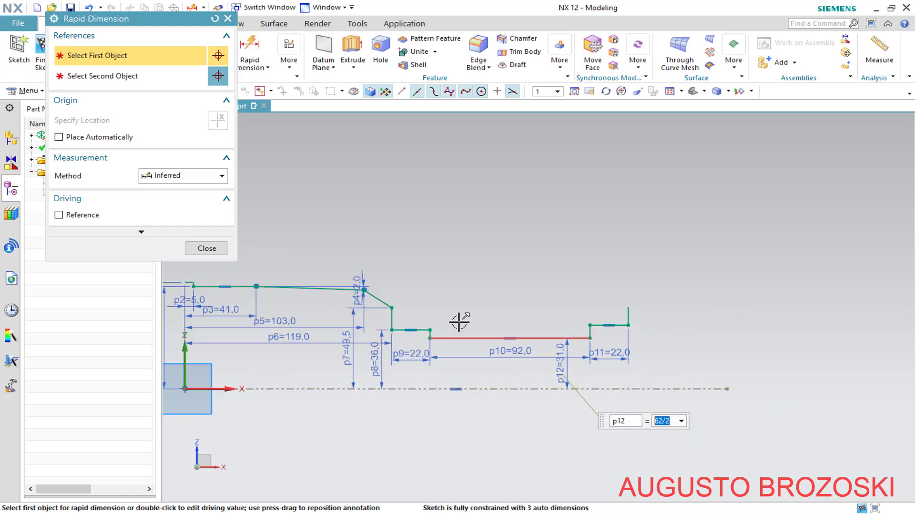
left_click(670, 92)
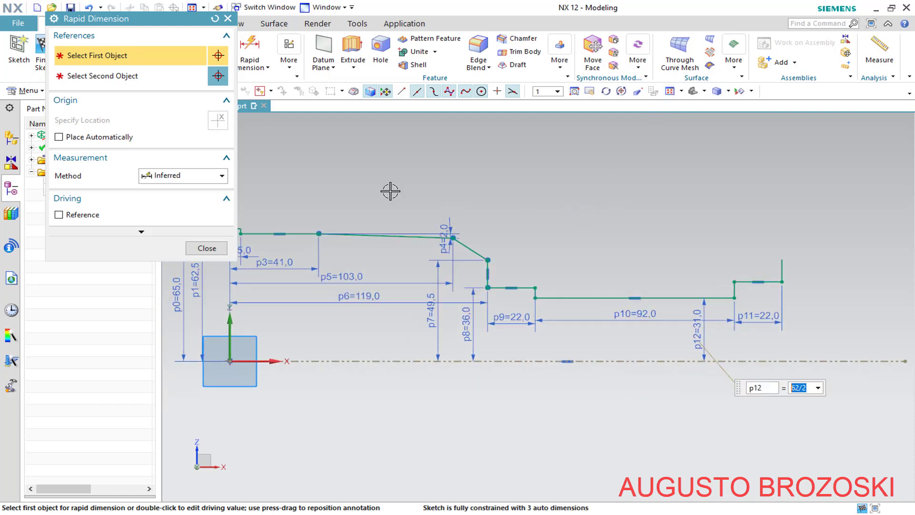
left_click_drag(169, 21, 119, 17)
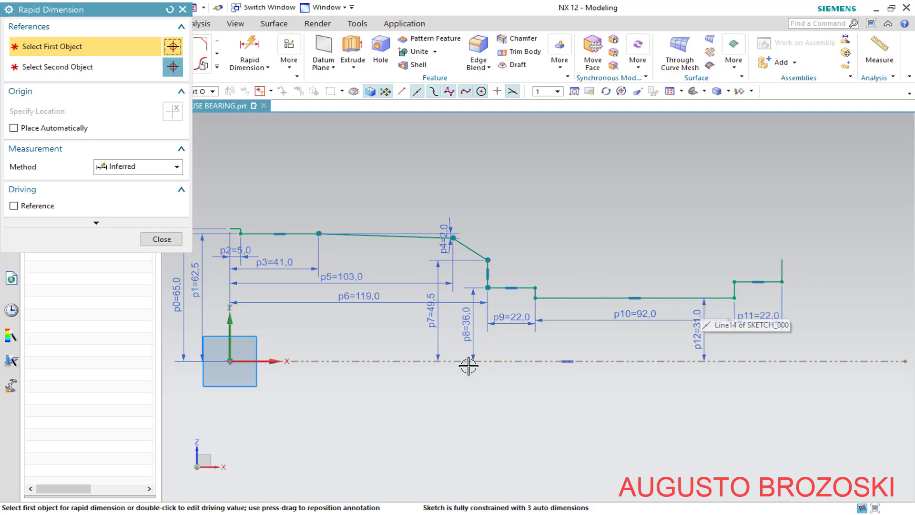
mouse_move(330, 512)
left_click(348, 472)
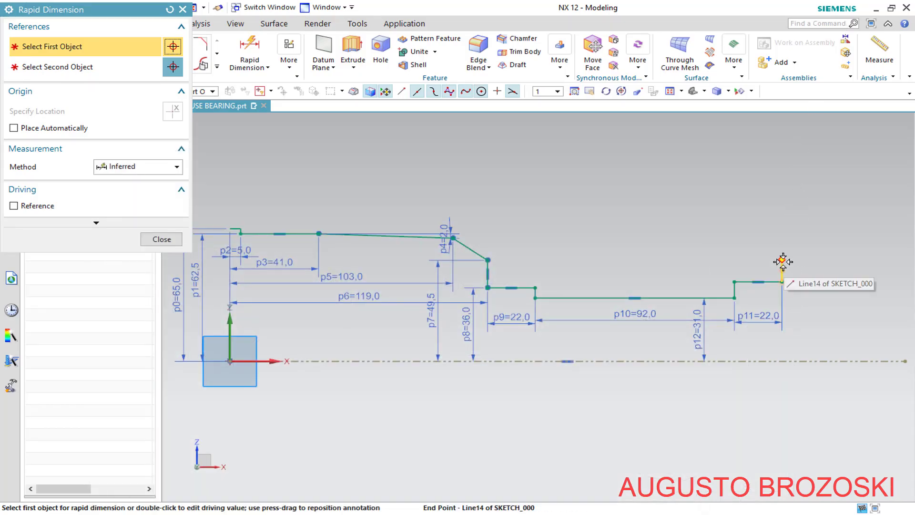
left_click(782, 261)
left_click(803, 358)
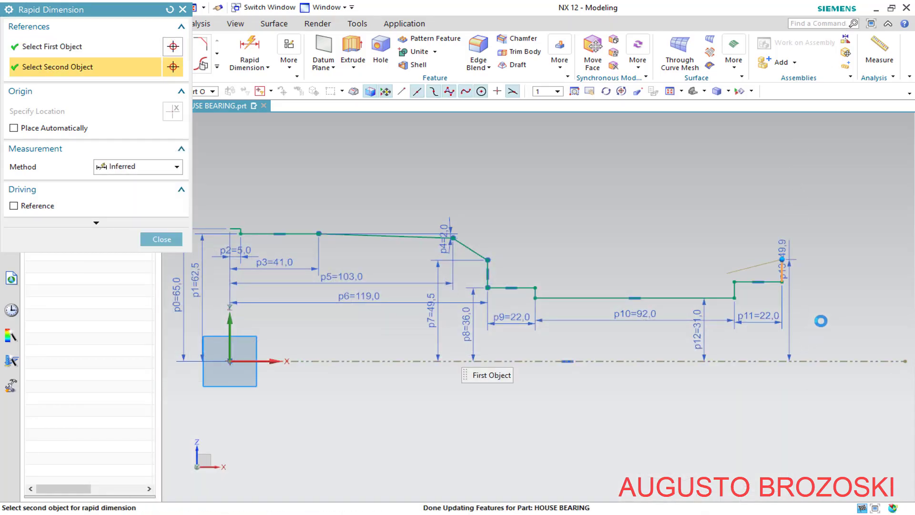
left_click(826, 315)
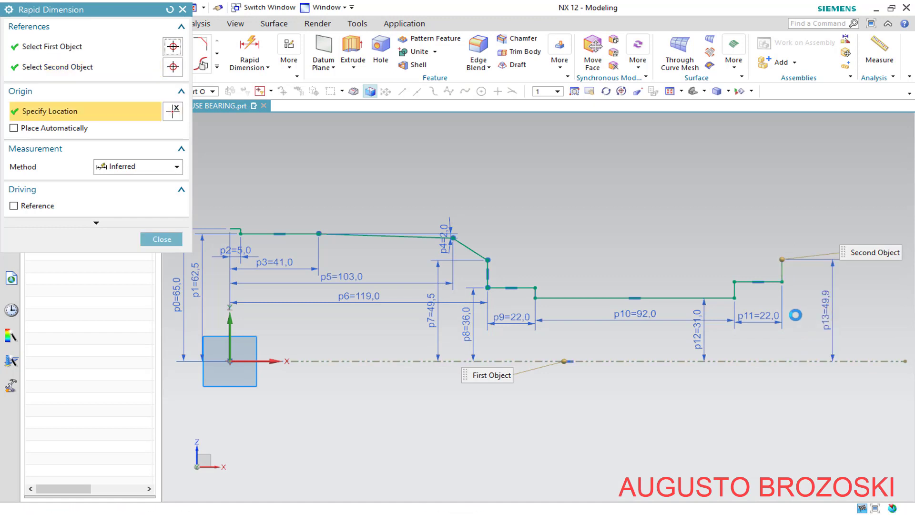
type("96")
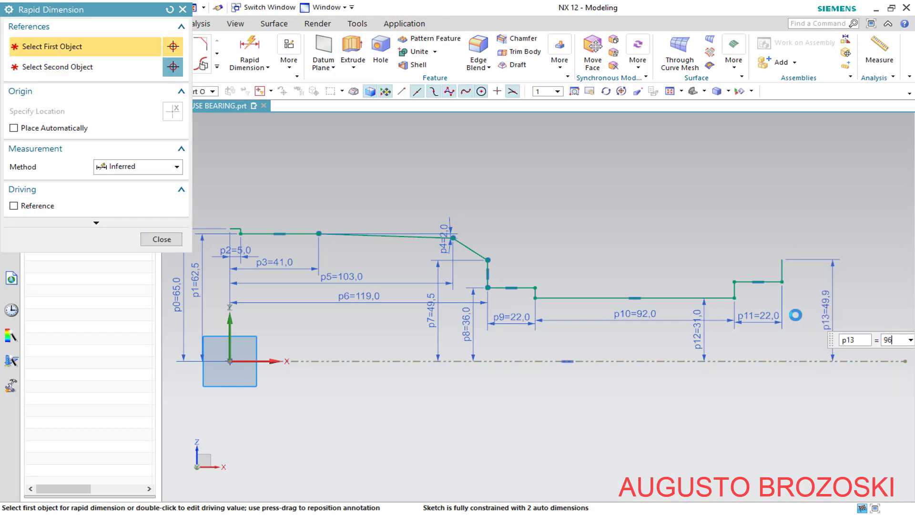
type("/2")
key("Return")
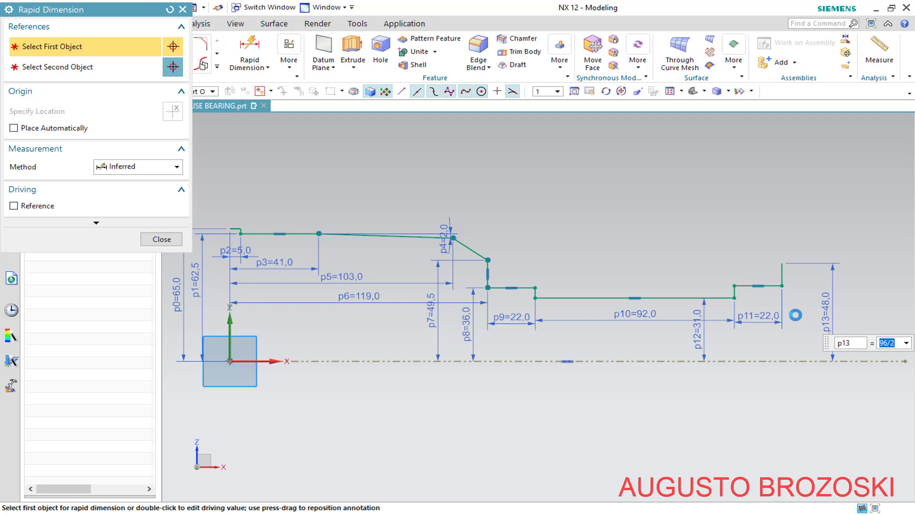
left_click(162, 239)
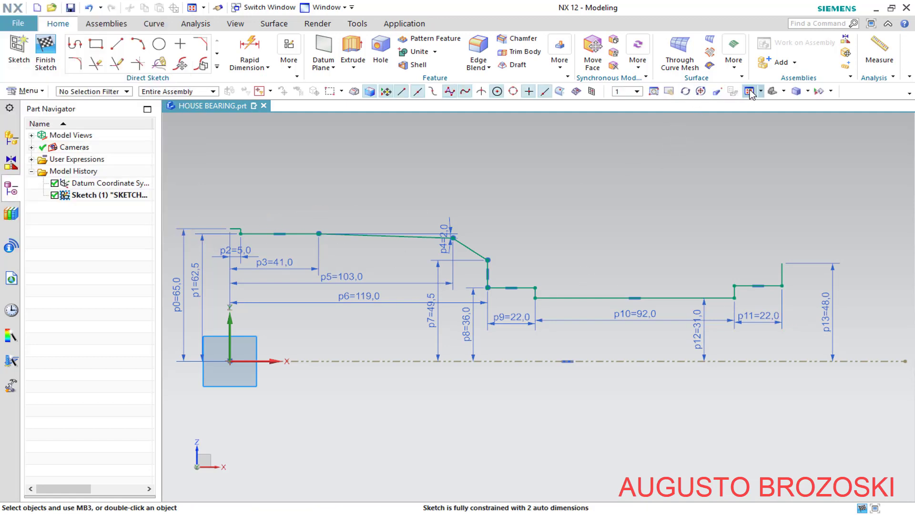
left_click(750, 91)
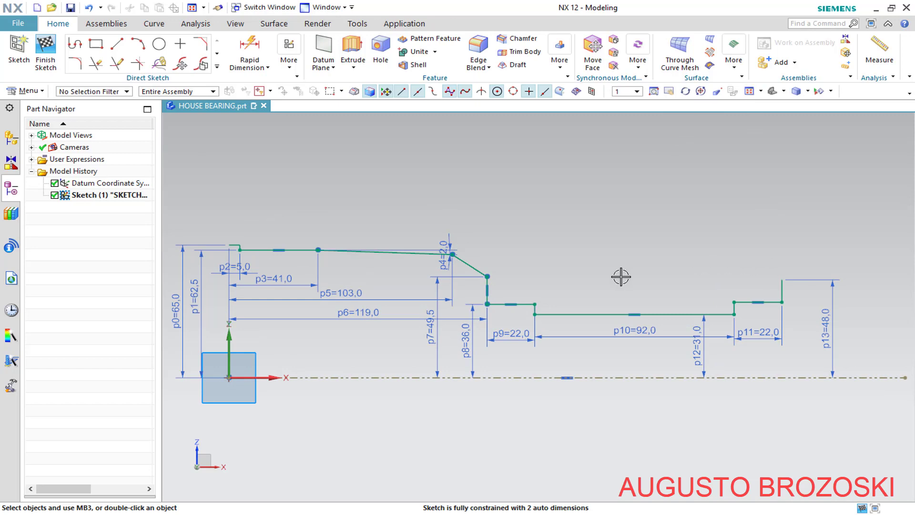
- Check section A-A in Acrobat Reader, return to NX, and sketch from the profile's start a vertical, a short horizontal, another vertical and a 5 mm horizontal
key("alt+Tab")
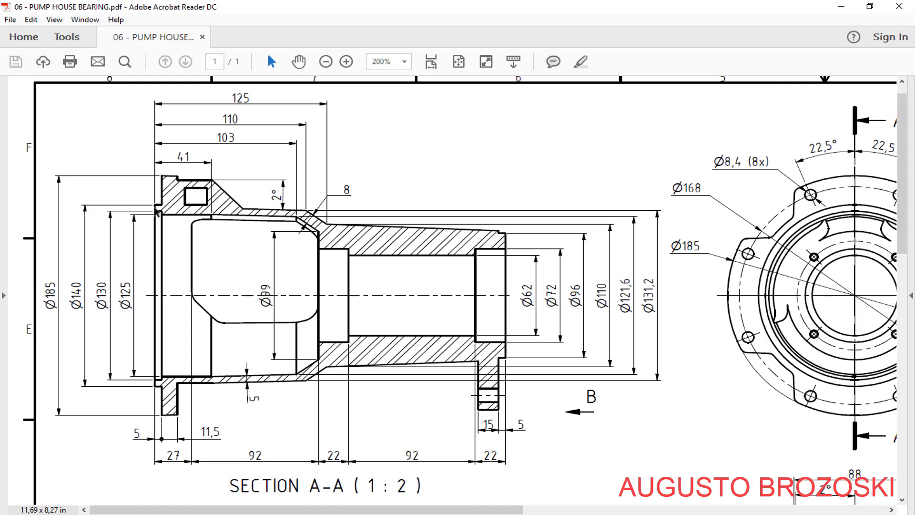
left_click(839, 10)
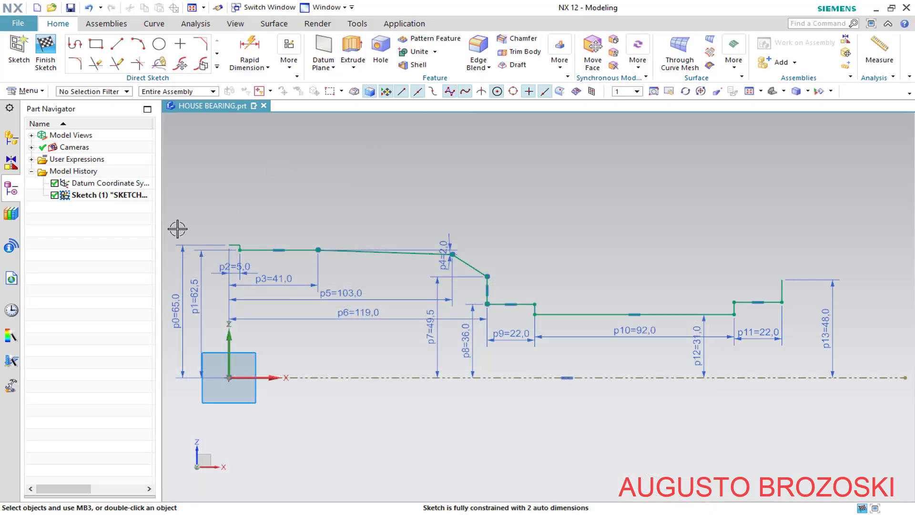
scroll(177, 229, "up", 5)
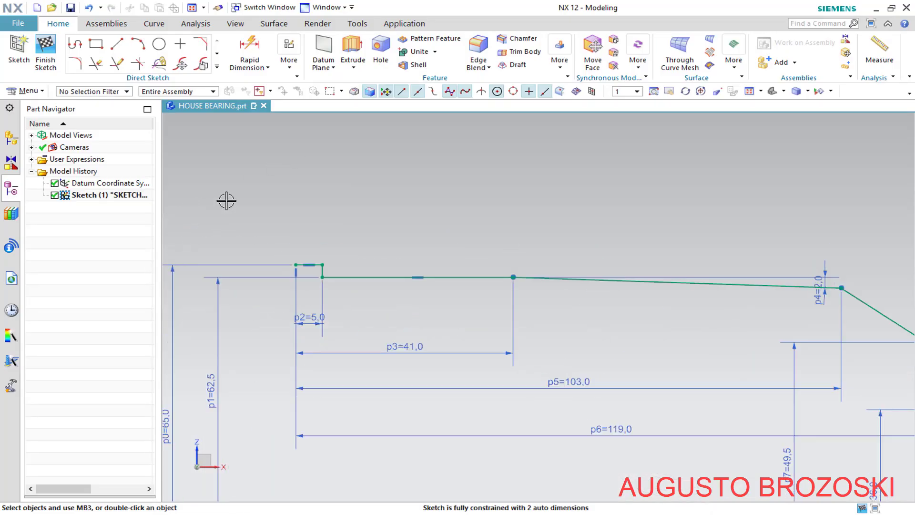
left_click(75, 46)
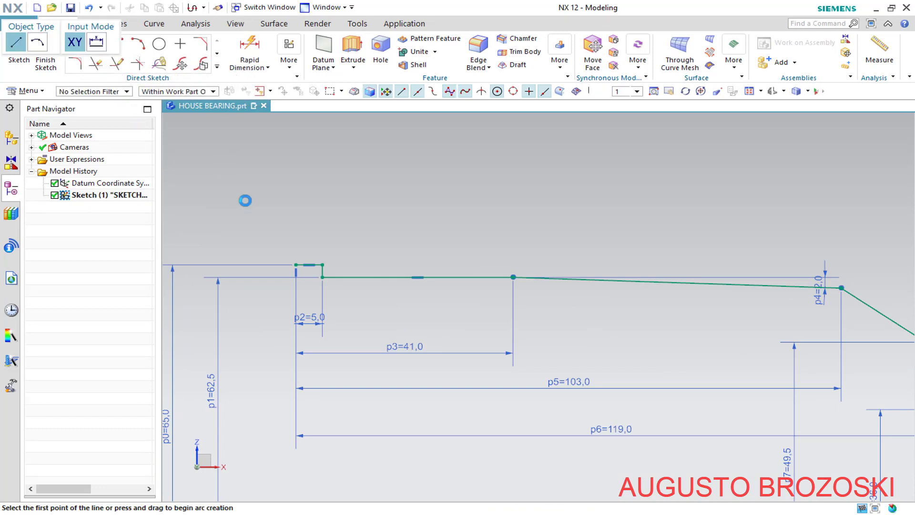
left_click(296, 265)
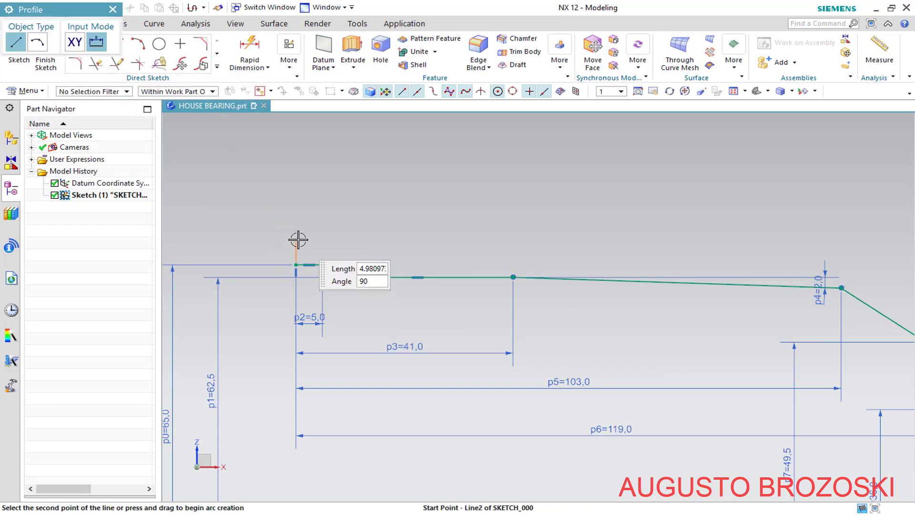
left_click(296, 215)
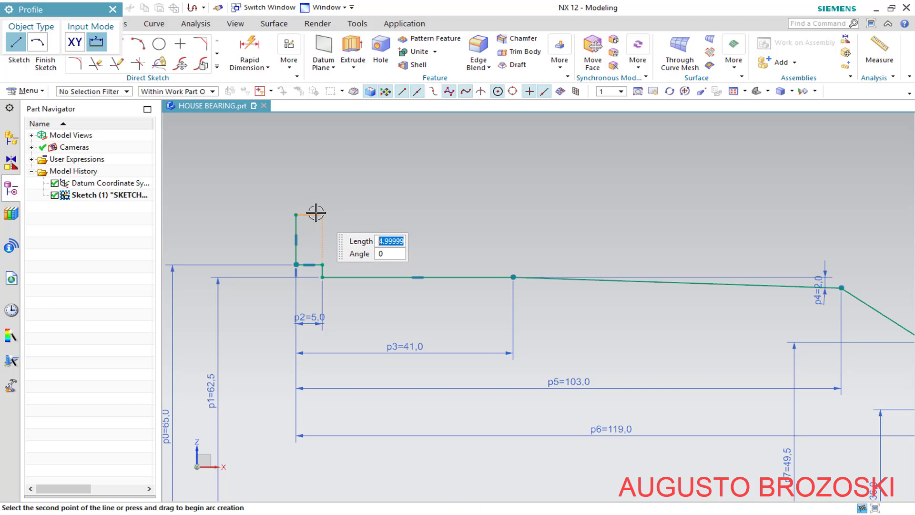
scroll(316, 213, "up", 3)
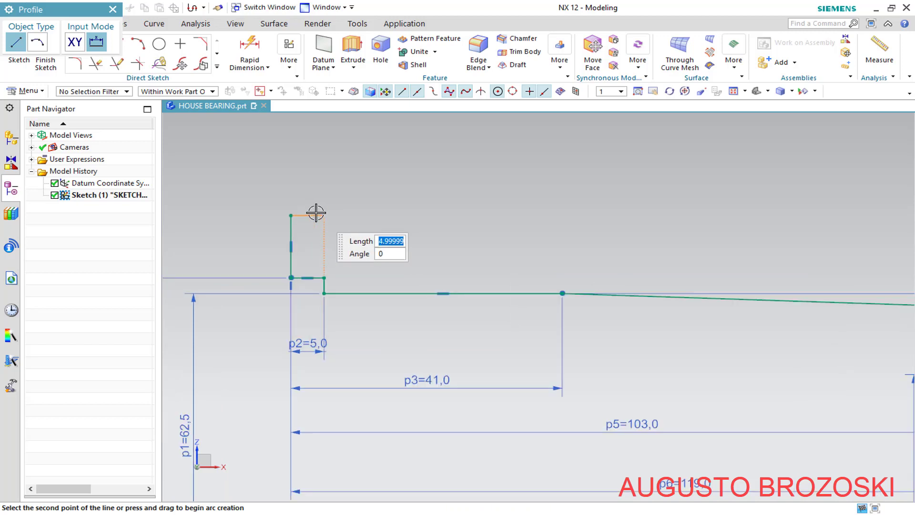
left_click(292, 214)
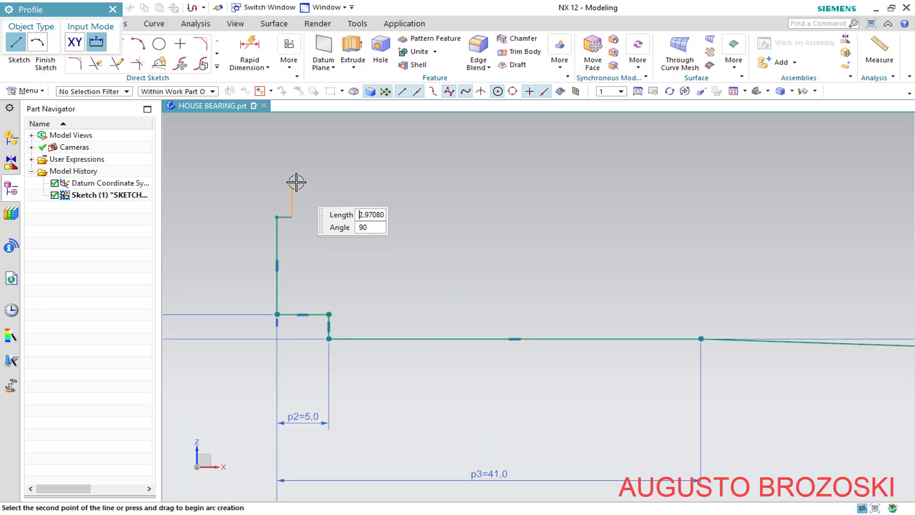
left_click(295, 173)
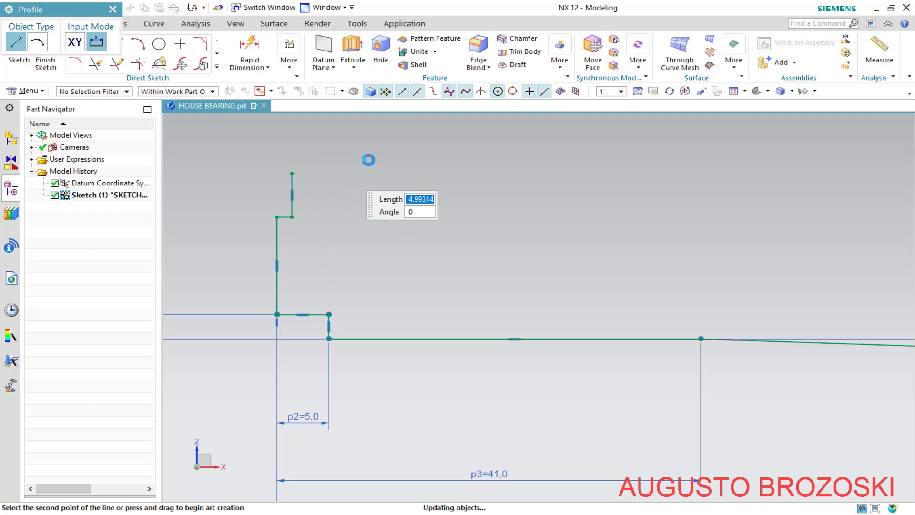
type("5")
key("Return")
middle_click(378, 152)
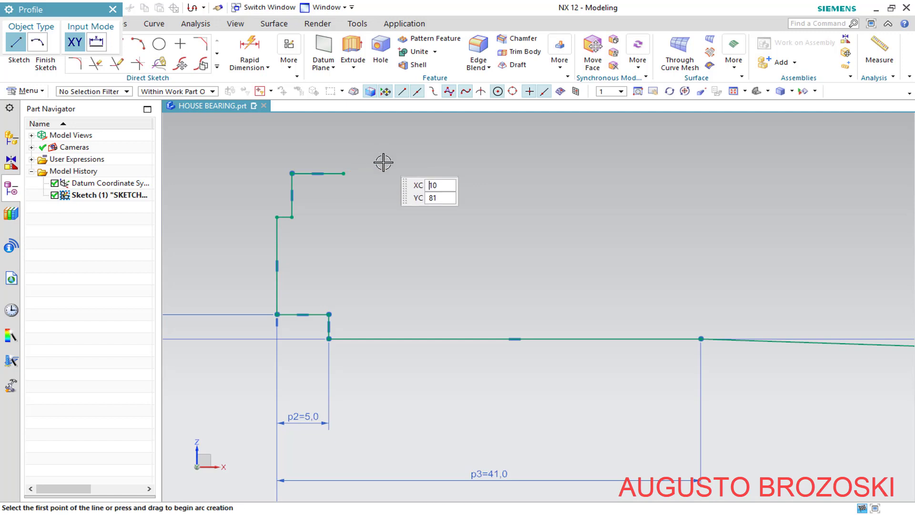
- Finish the profile lines and dimension the height of the starting outer vertical's upper endpoint above the centreline
scroll(434, 226, "down", 3)
scroll(464, 217, "down", 2)
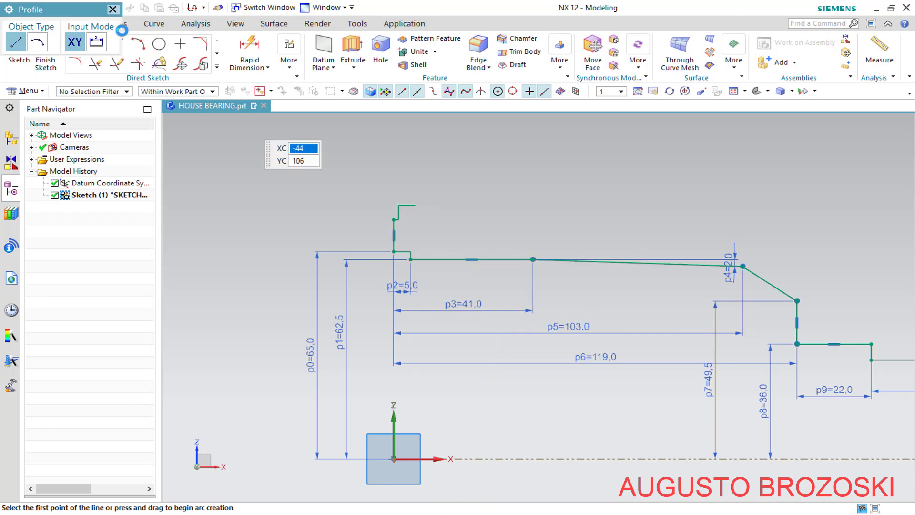
left_click(114, 9)
left_click(249, 48)
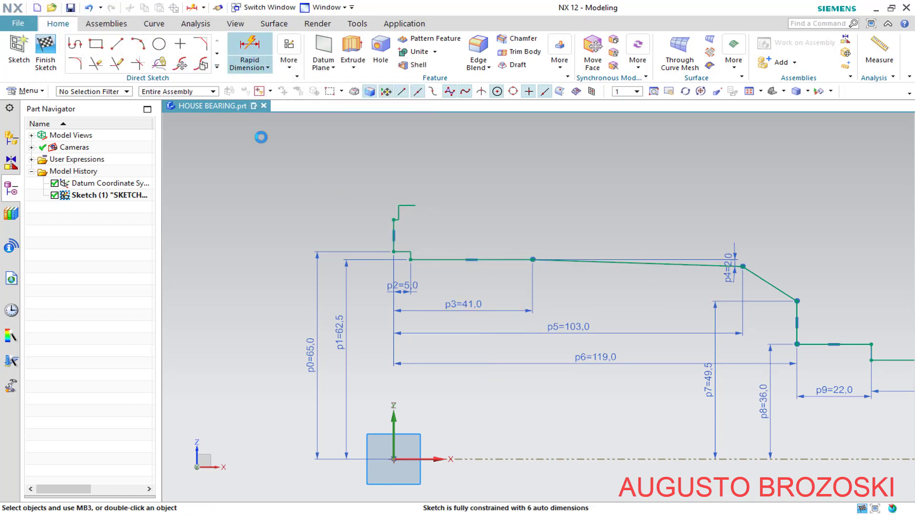
left_click(416, 460)
left_click(383, 220)
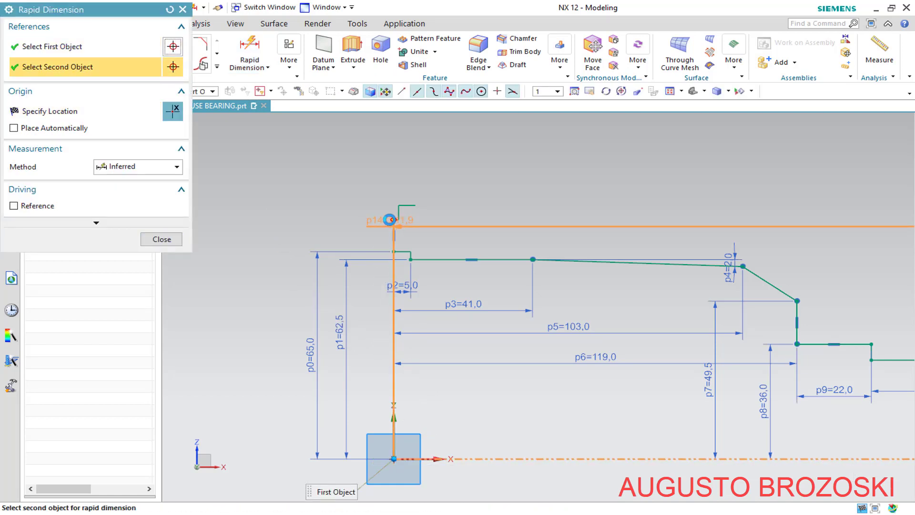
left_click(392, 220)
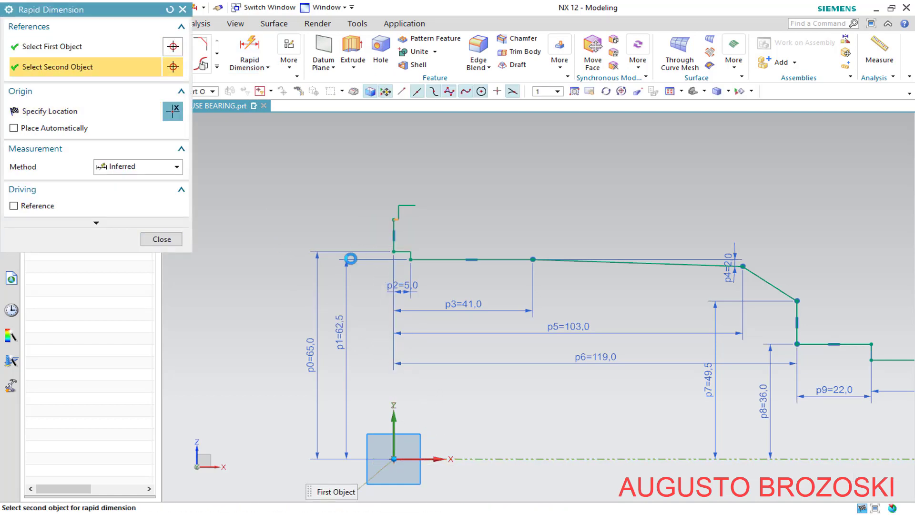
left_click(289, 317)
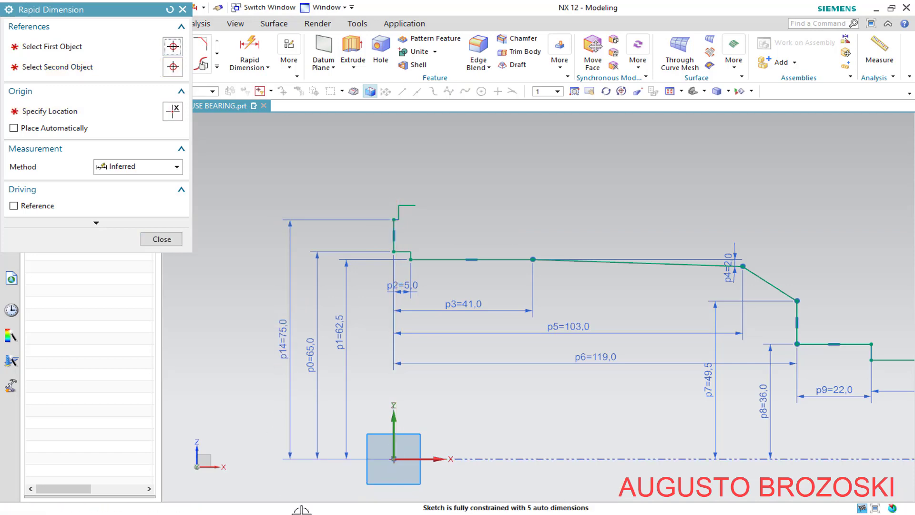
- Check the flange diameters in the Acrobat Reader drawing, return to NX, and set the starting vertical's upper endpoint height to 140/2
key("alt+Tab")
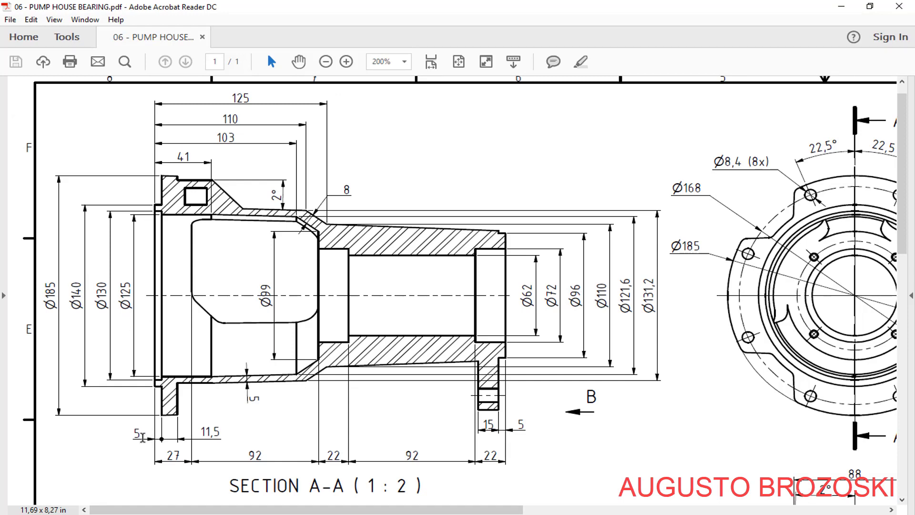
left_click(850, 11)
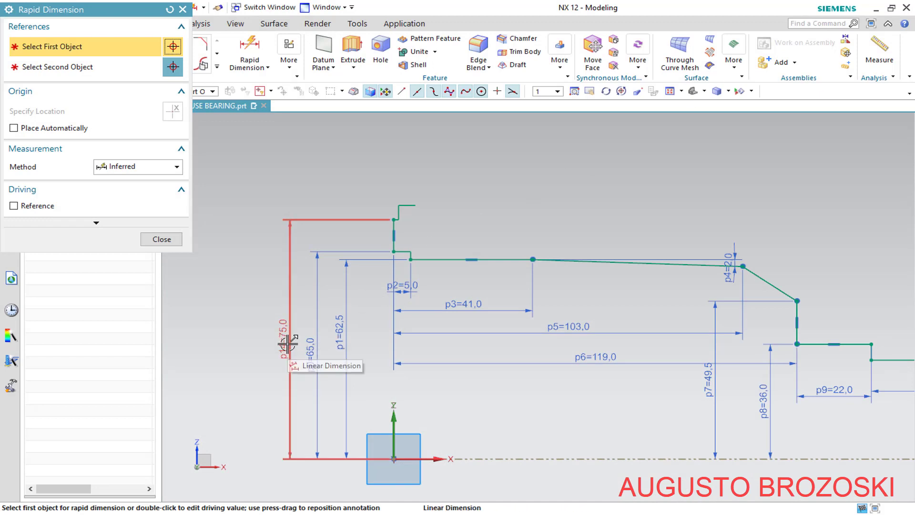
double_click(286, 343)
type("140/2")
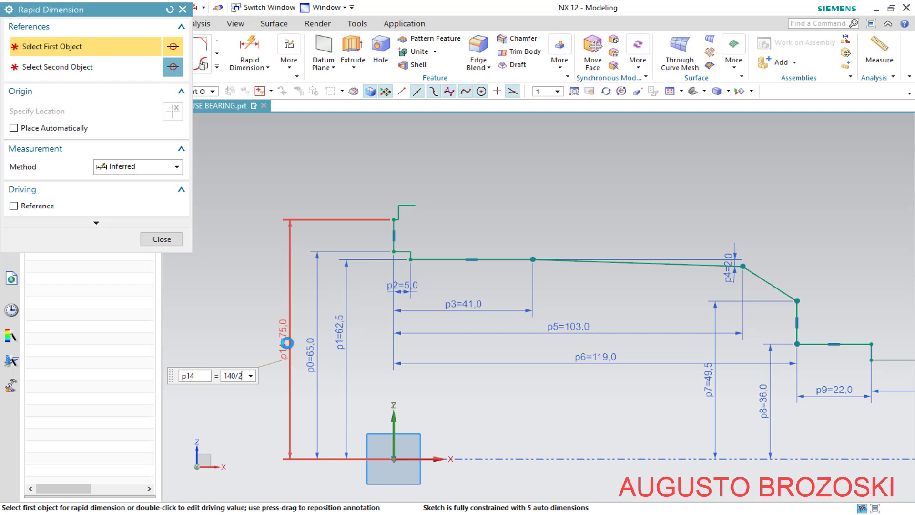
key("Return")
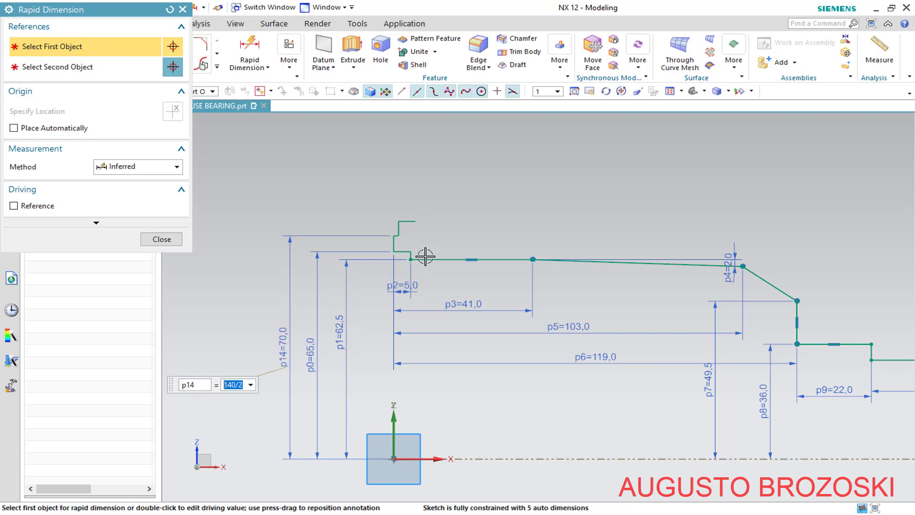
- Dimension the horizontal offset between the starting vertical and the upper flange vertical as 5
scroll(411, 228, "up", 5)
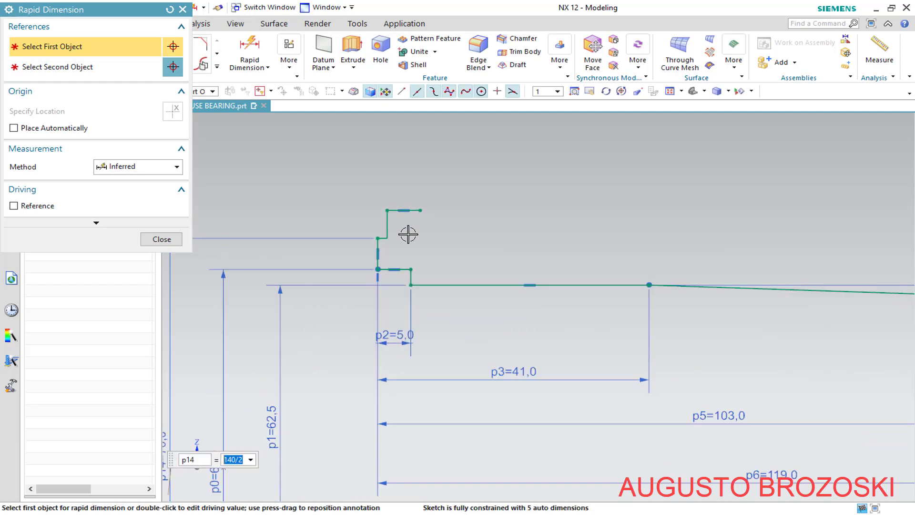
scroll(403, 237, "up", 1)
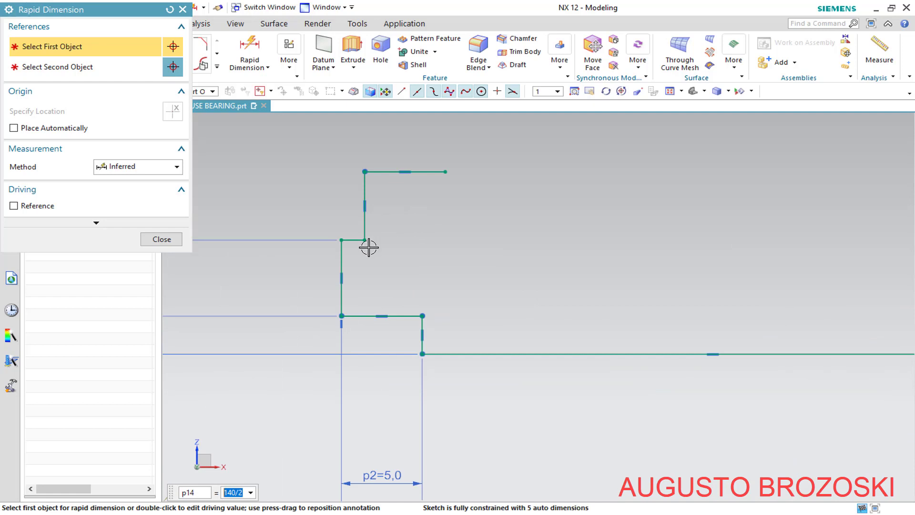
left_click(341, 240)
left_click(364, 171)
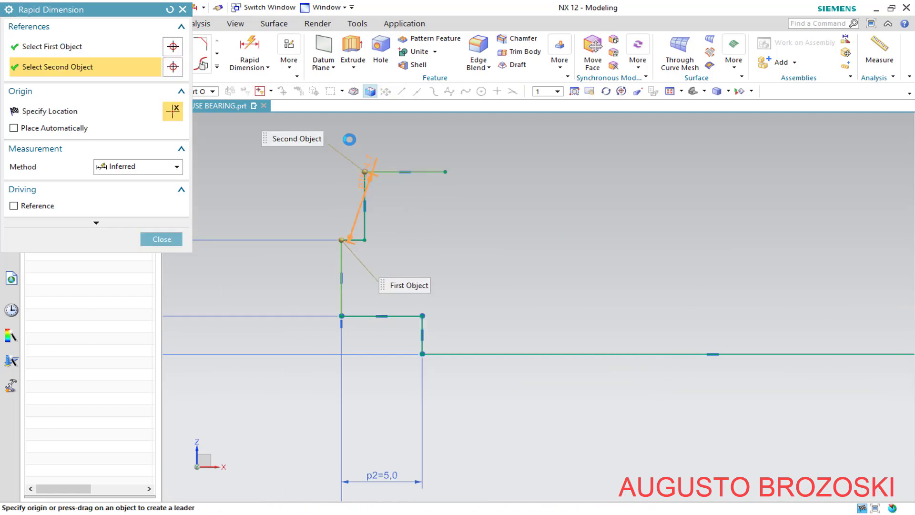
left_click(350, 138)
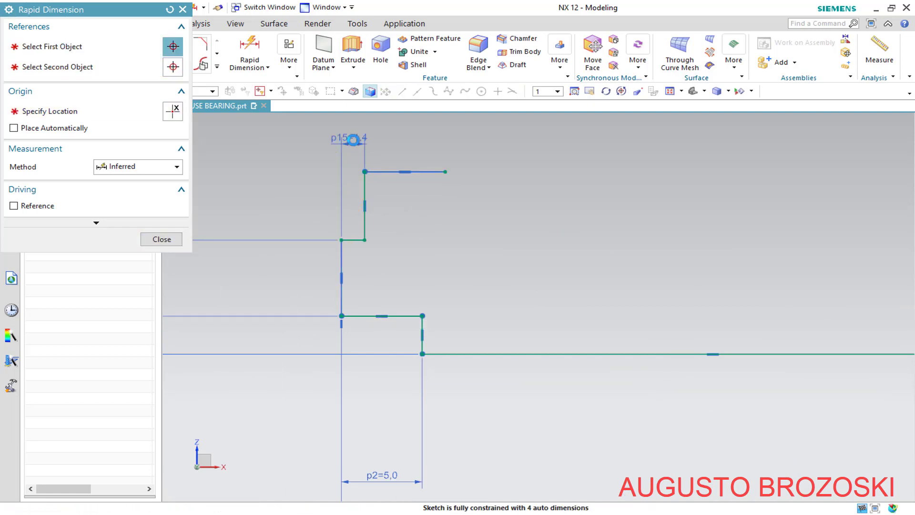
type("5")
key("Return")
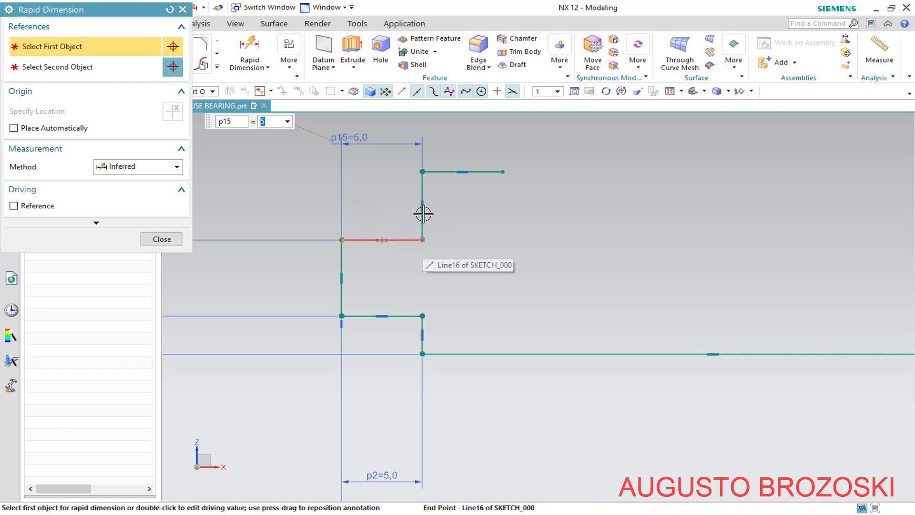
- Dimension the flange's top horizontal line, check its thickness in the Acrobat Reader drawing, return to NX, and set it to 11.5
left_click(443, 171)
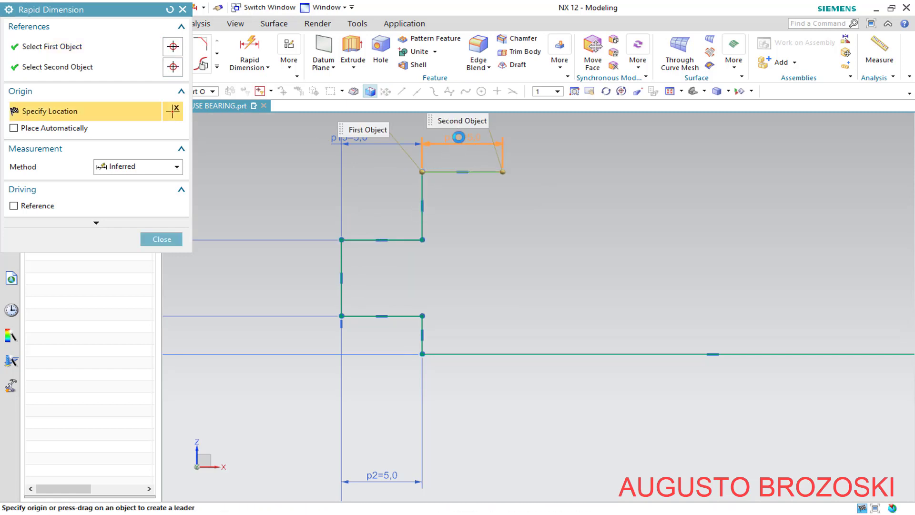
left_click(458, 137)
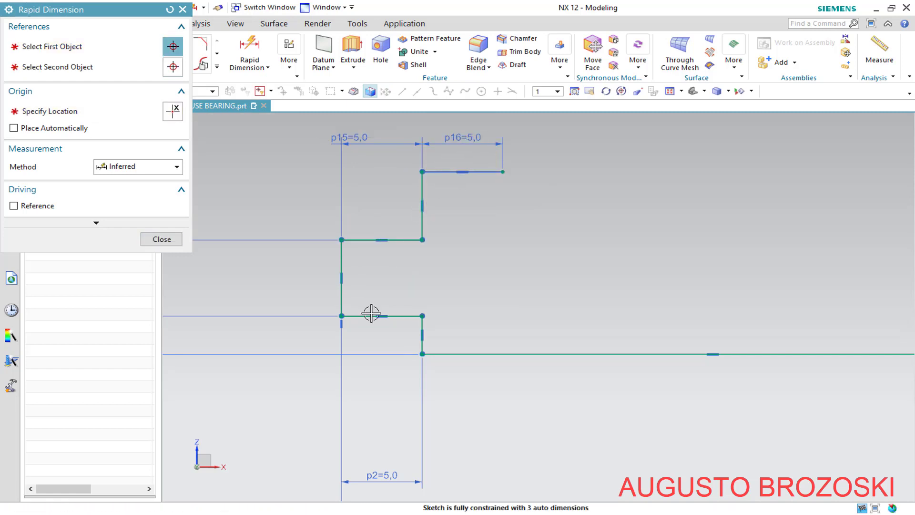
key("alt+Tab")
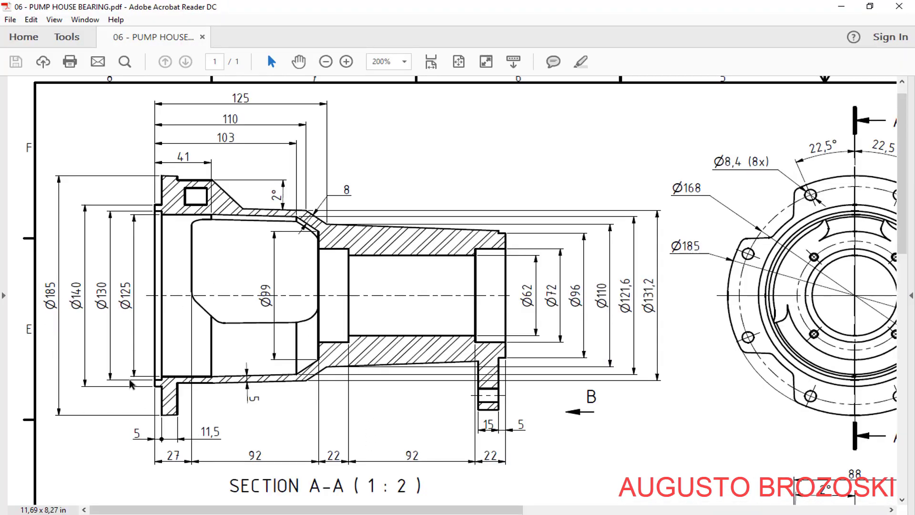
key("alt+Tab")
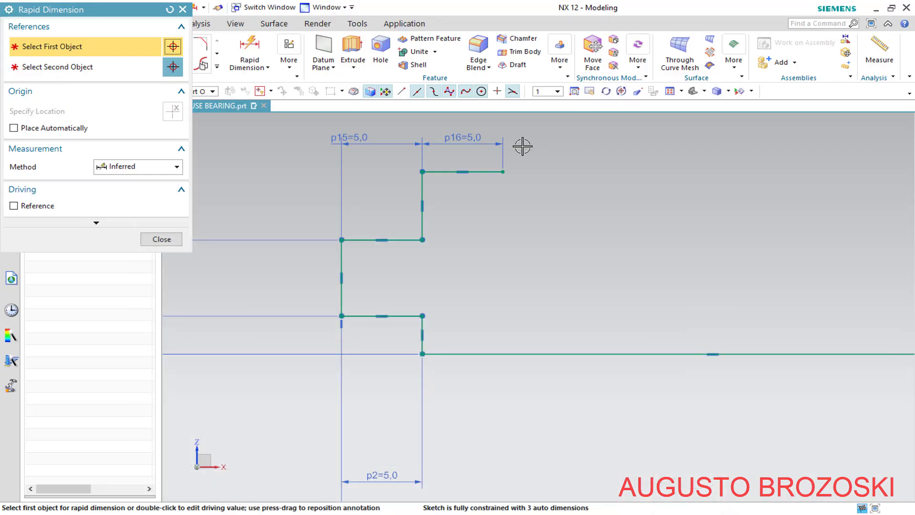
double_click(470, 143)
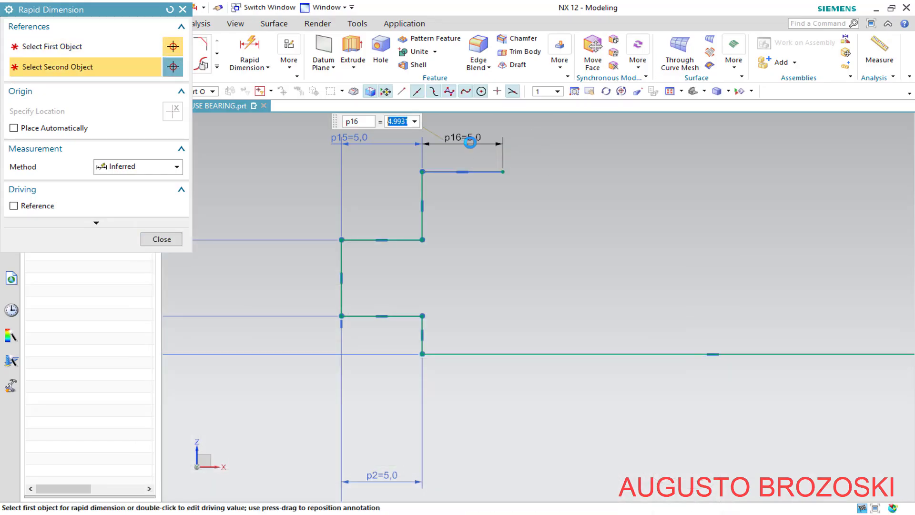
type("11.5")
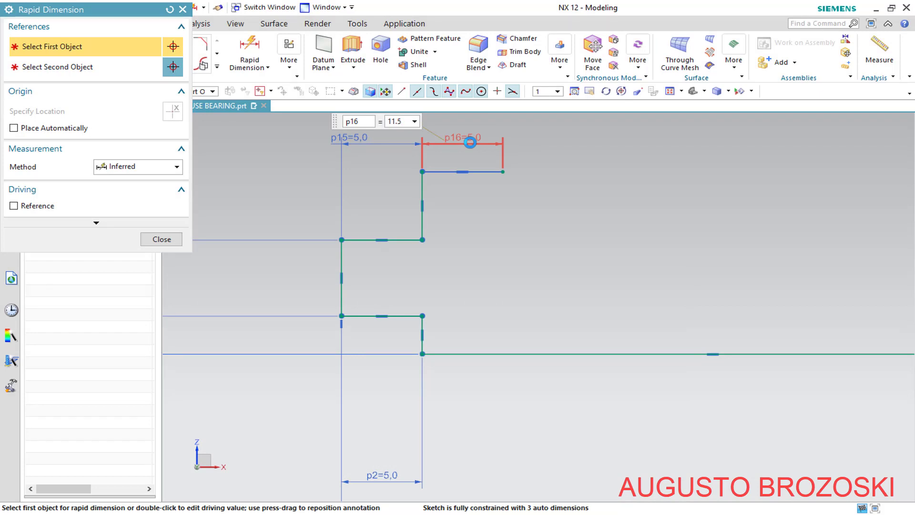
key("Return")
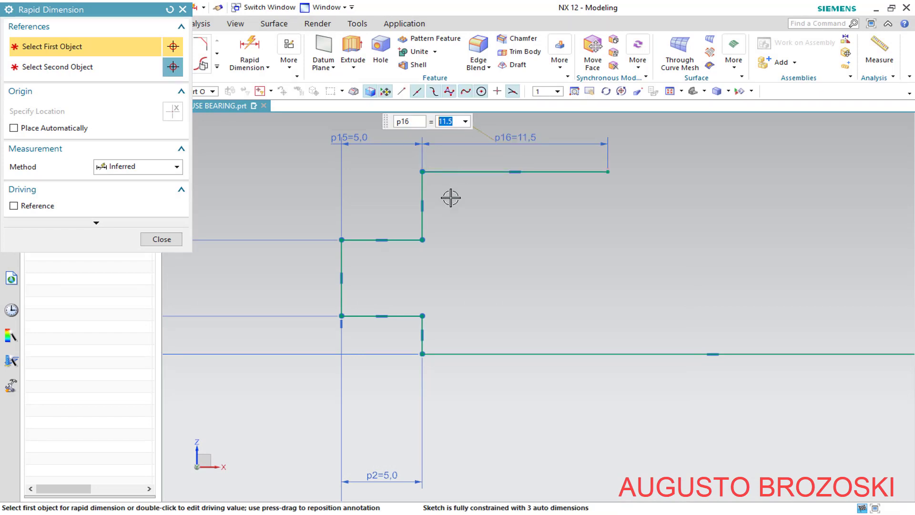
- Dimension the height of the flange's top corner above the centreline as 185/2
left_click(423, 173)
scroll(456, 242, "down", 5)
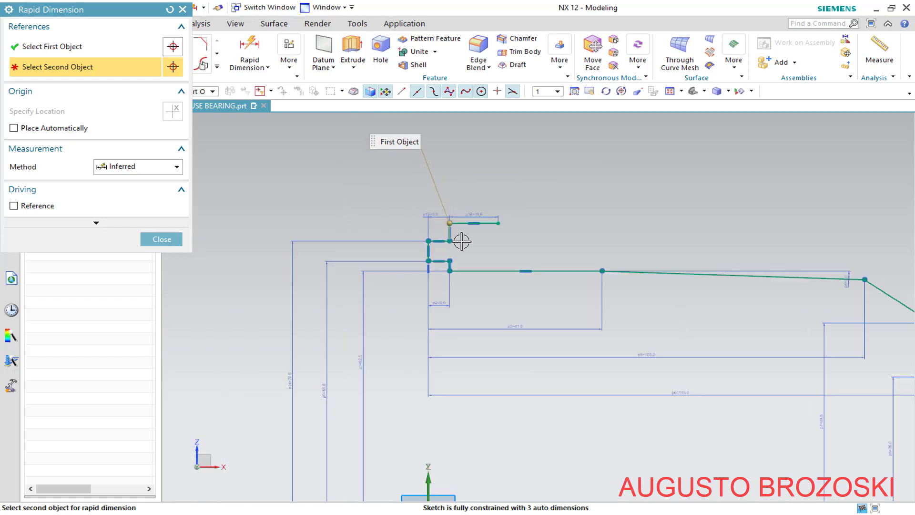
scroll(461, 241, "down", 2)
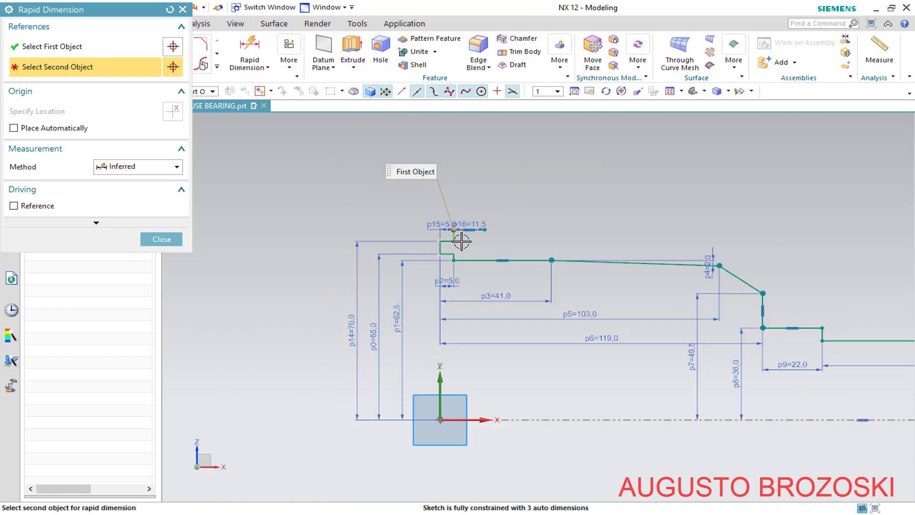
left_click(442, 418)
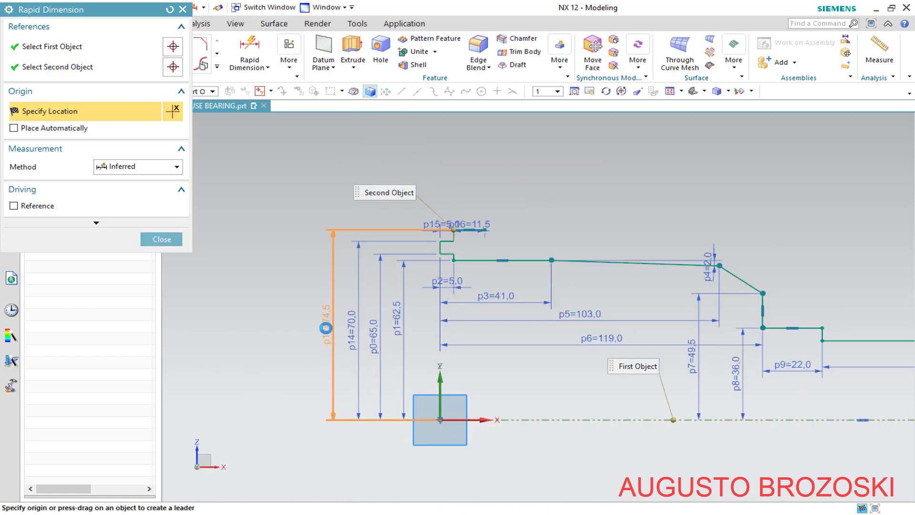
left_click(325, 327)
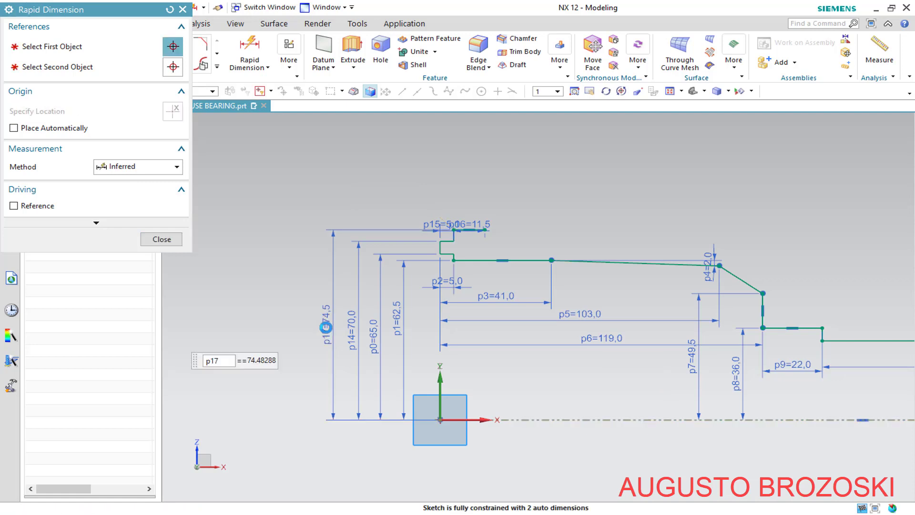
type("185/2")
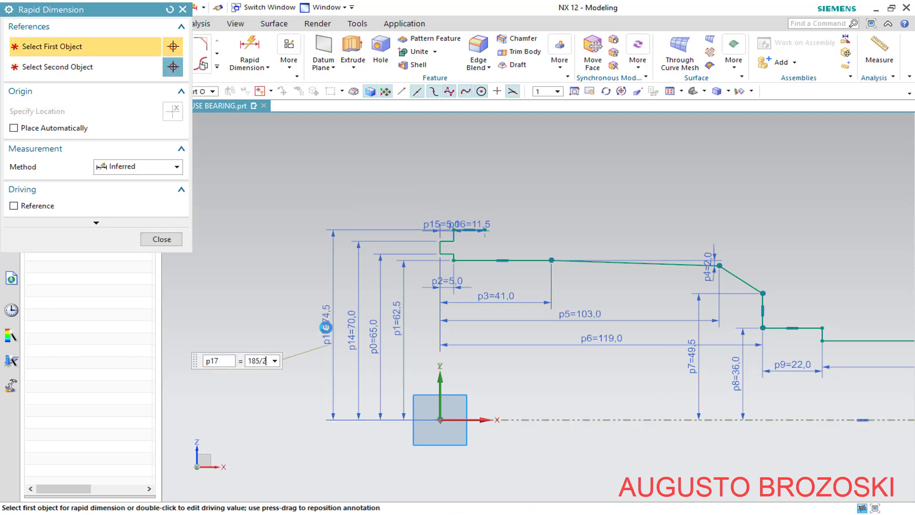
key("Return")
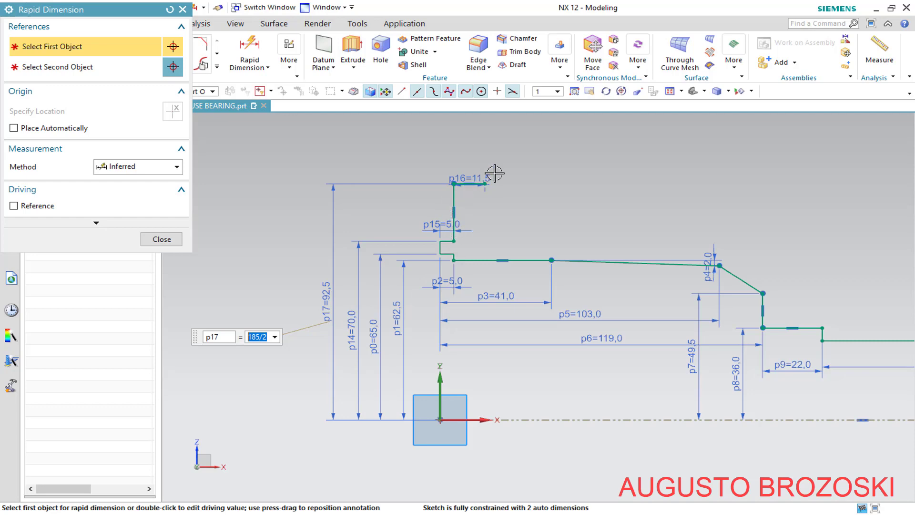
- Finish dimensioning and move the flange's 11.5 thickness and 5 mm offset dimensions clear of the profile lines
scroll(472, 171, "up", 4)
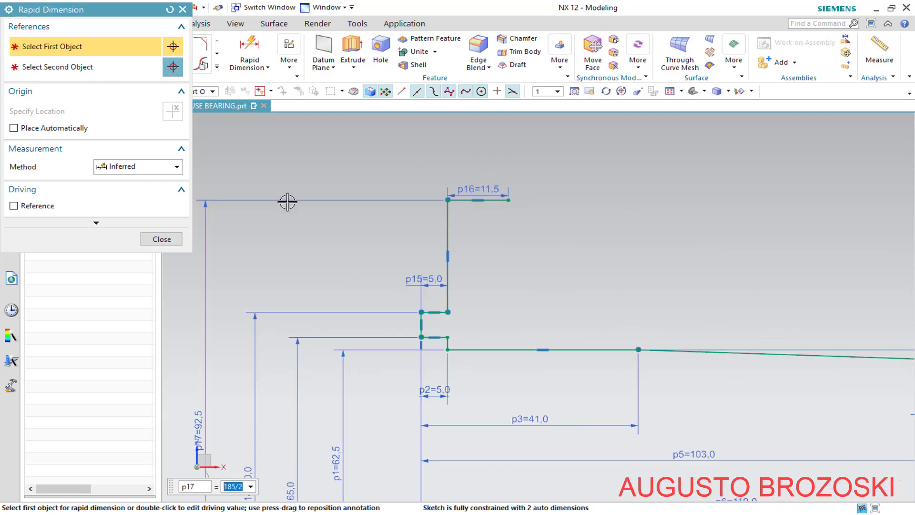
left_click(162, 239)
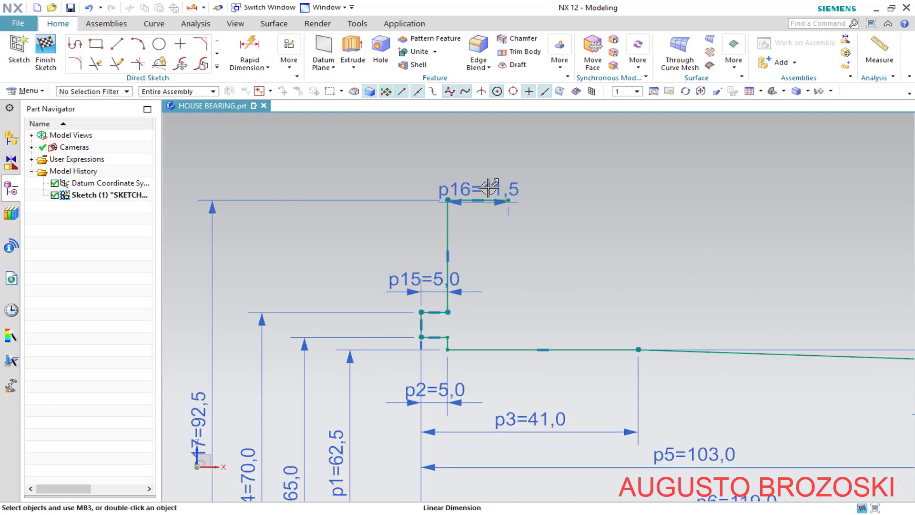
left_click_drag(479, 190, 490, 153)
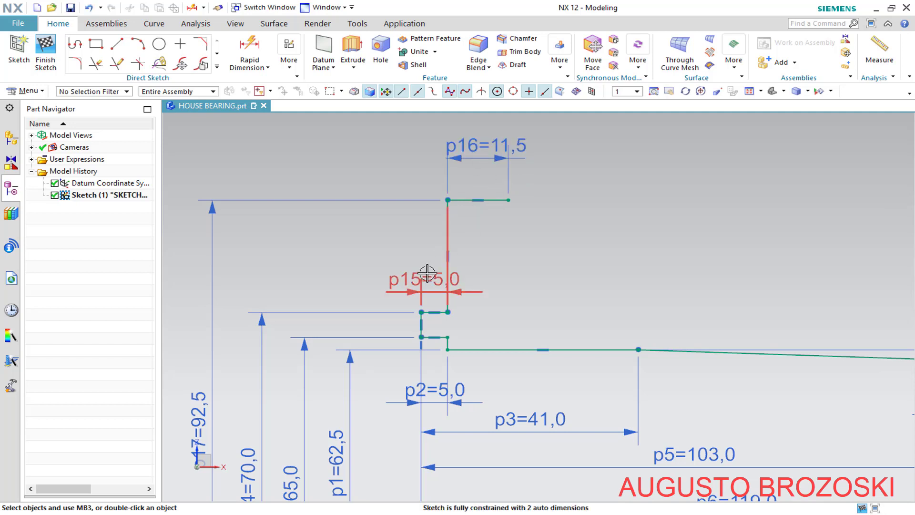
left_click_drag(416, 278, 353, 247)
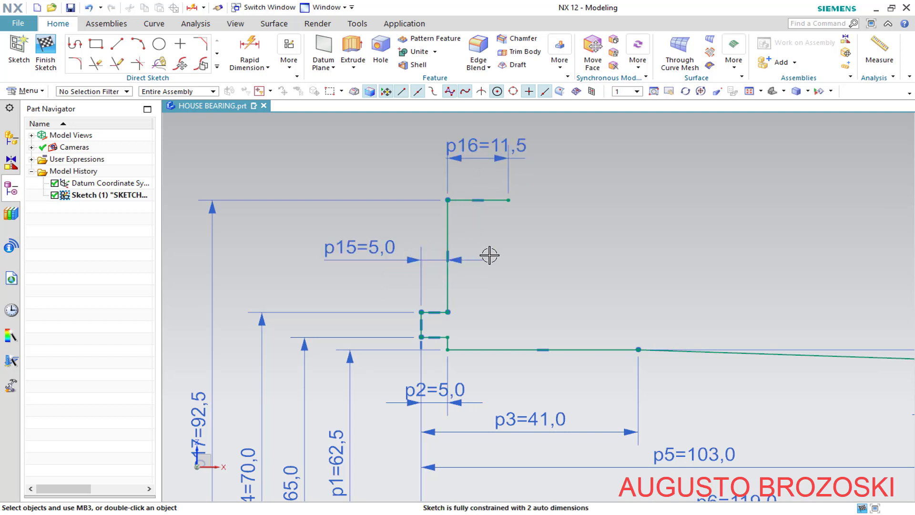
- Sketch the outer profile from the flange's open top corner: vertical down, horizontal wall, lines parallel to the inner taper and steep slope, and a short downward segment
left_click(74, 45)
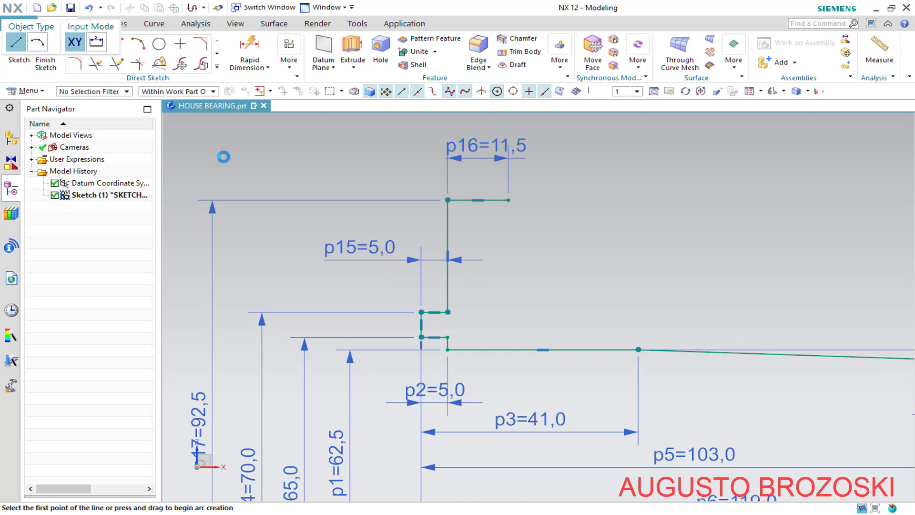
left_click(508, 201)
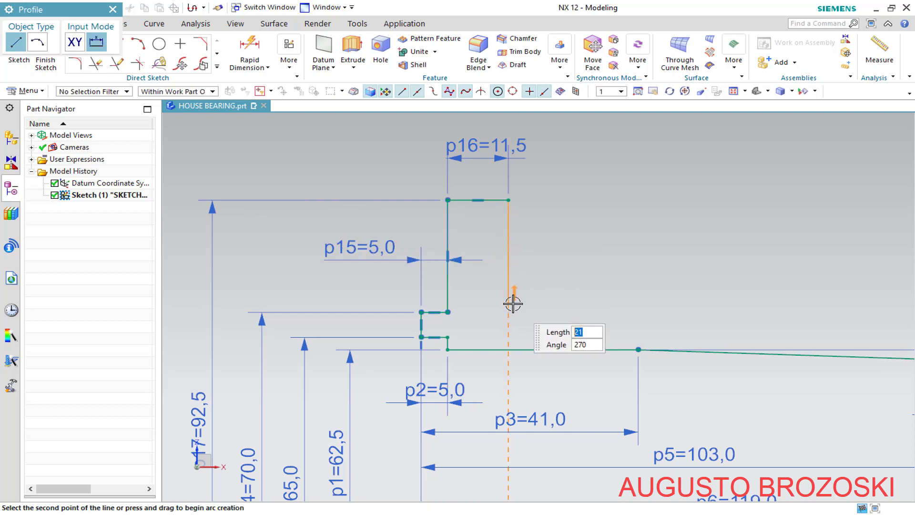
left_click(508, 325)
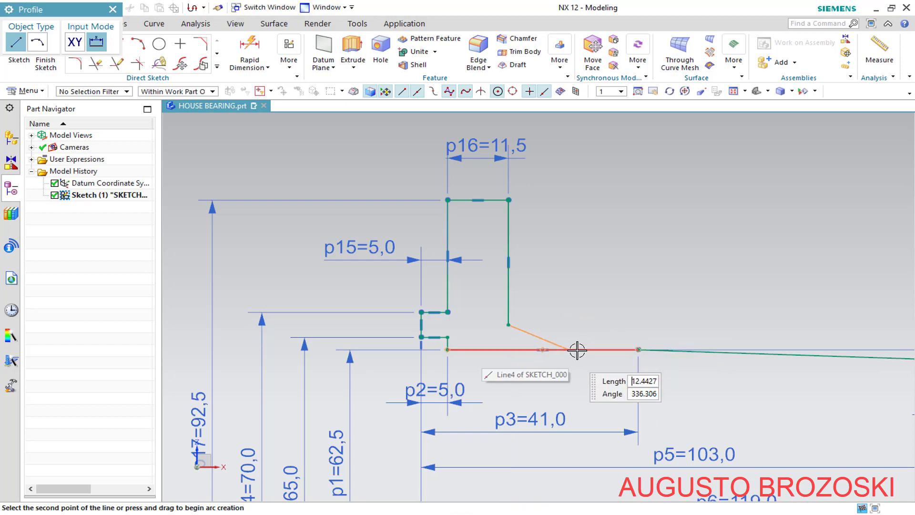
left_click(639, 323)
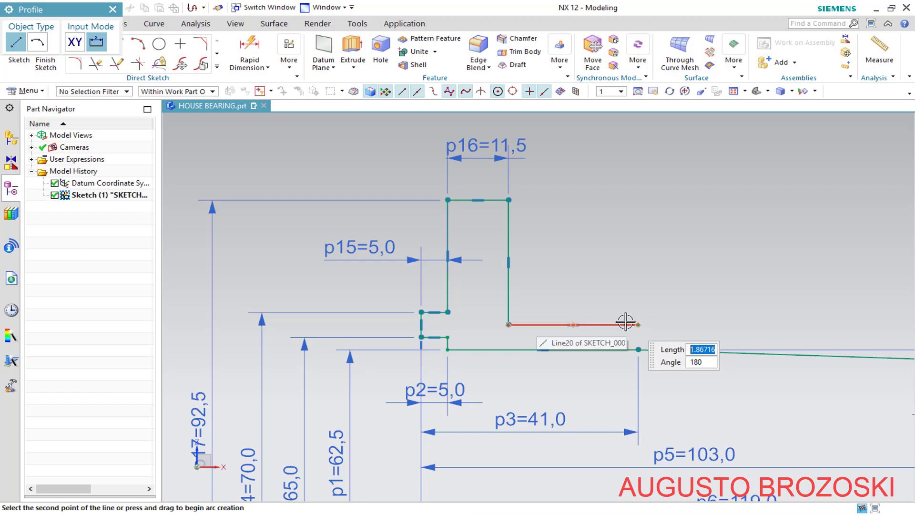
middle_click_drag(625, 323, 424, 320, "shift")
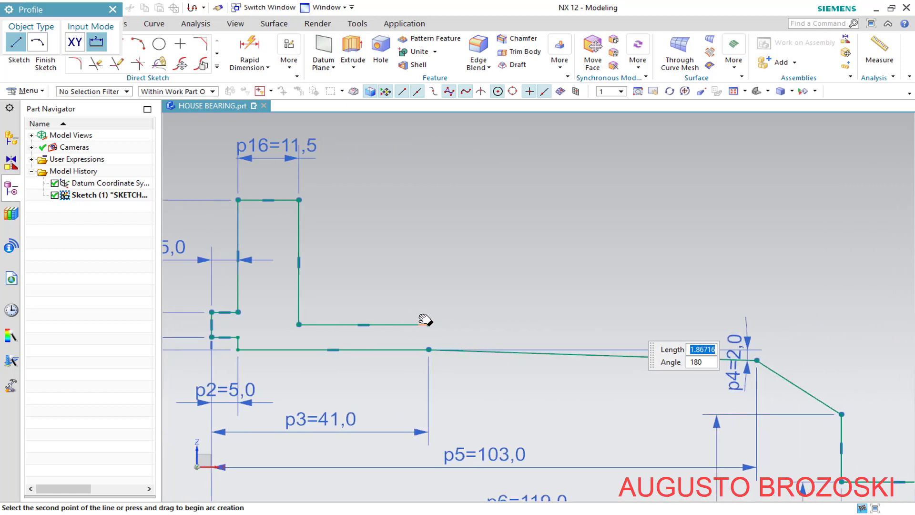
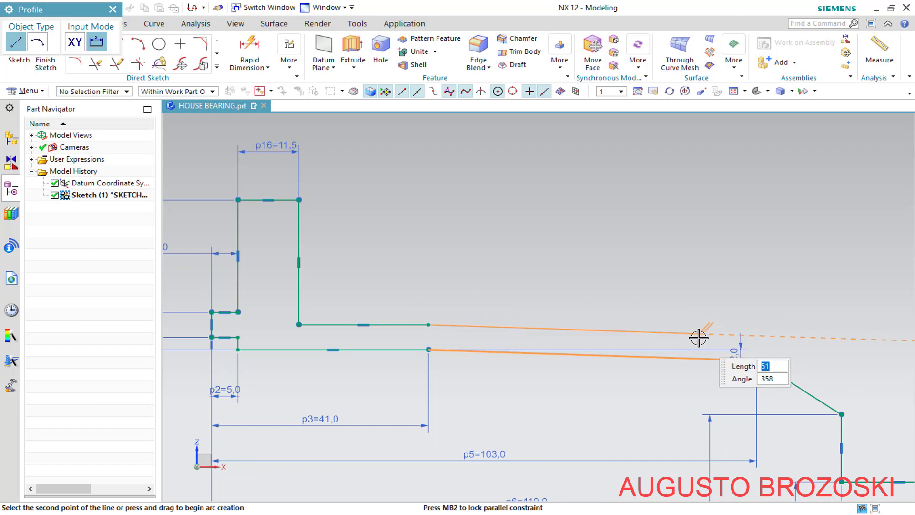
left_click(771, 336)
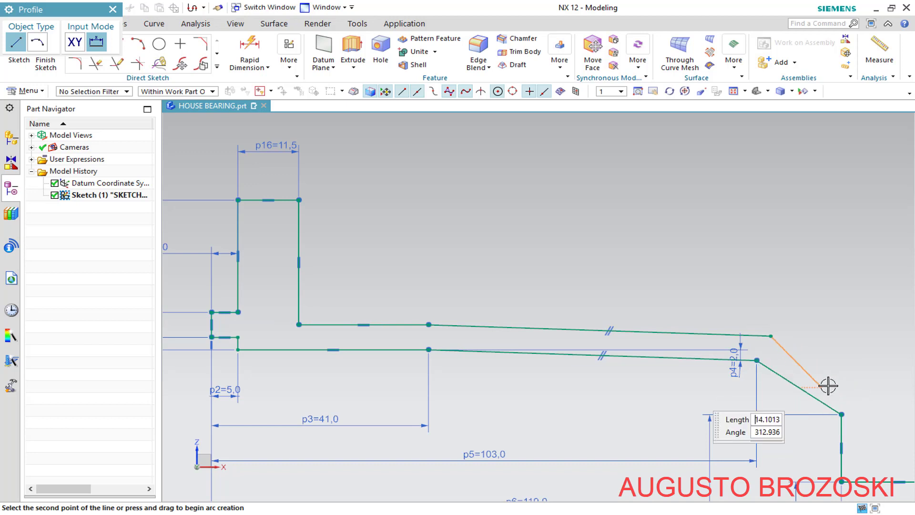
left_click(867, 397)
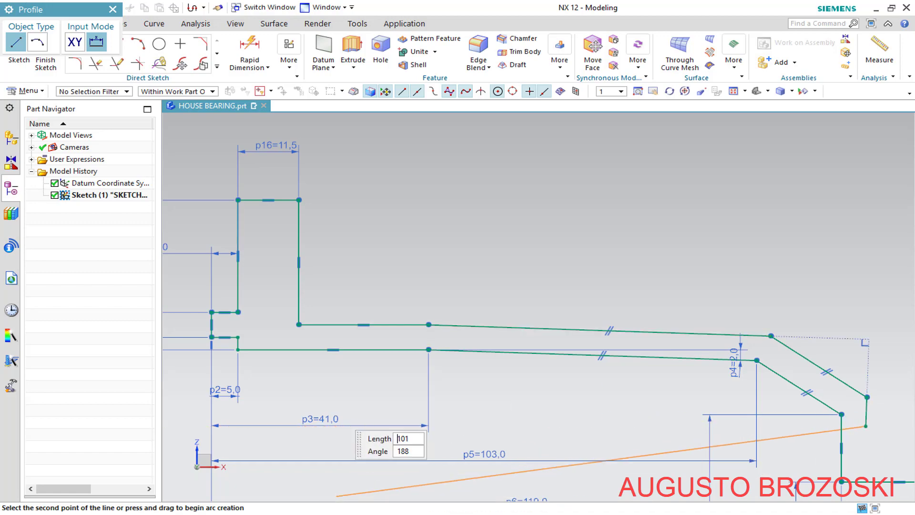
- Check the outer contour of section A-A in the Acrobat Reader drawing, return to NX, and end the profile
key("alt+Tab")
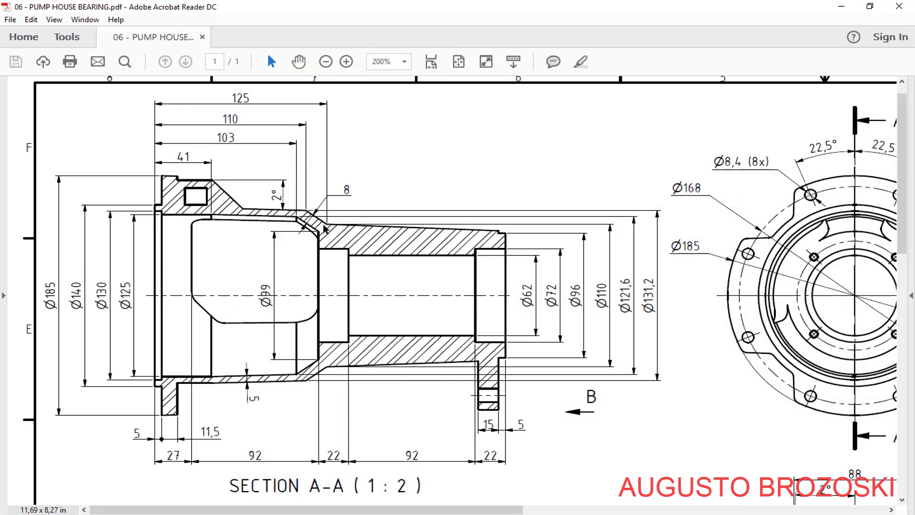
left_click(840, 7)
key("Escape")
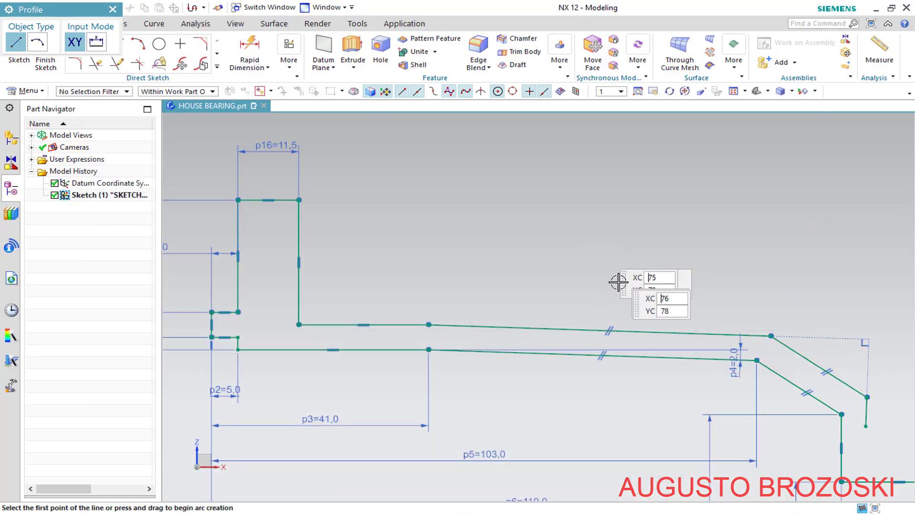
scroll(580, 273, "down", 3)
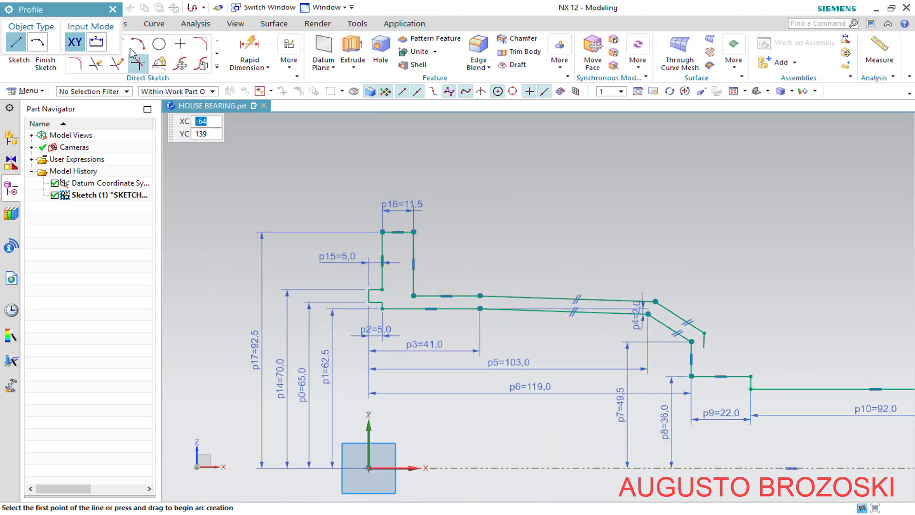
left_click(113, 10)
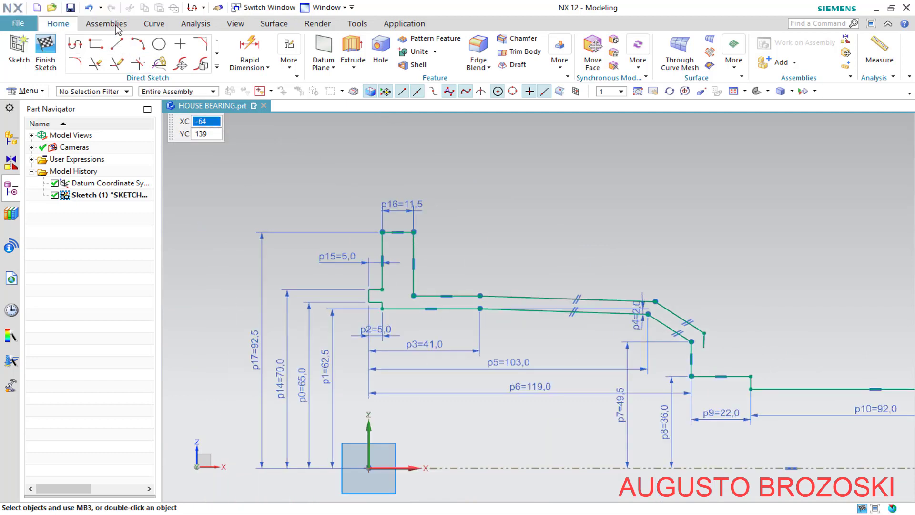
- Add a vertical dimension from the centreline to the corner where the flange meets the outer horizontal wall
left_click(249, 48)
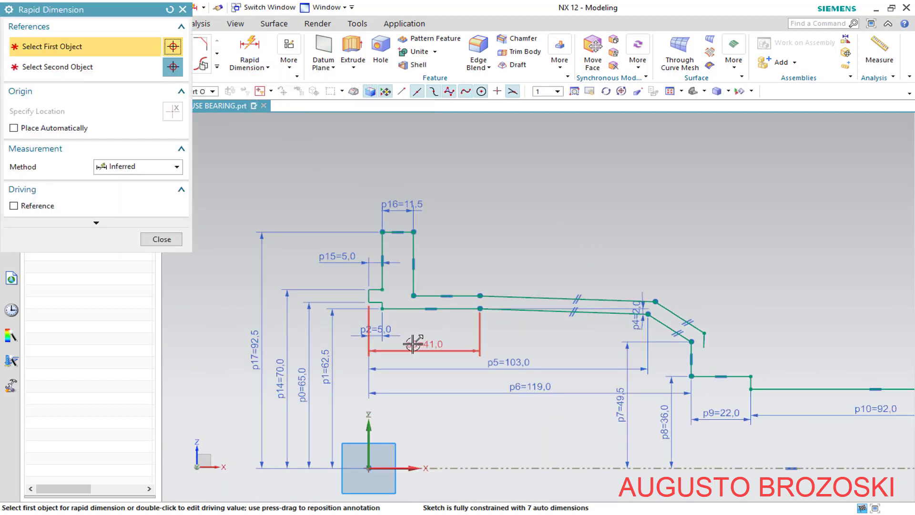
scroll(415, 341, "up", 1)
scroll(410, 300, "up", 1)
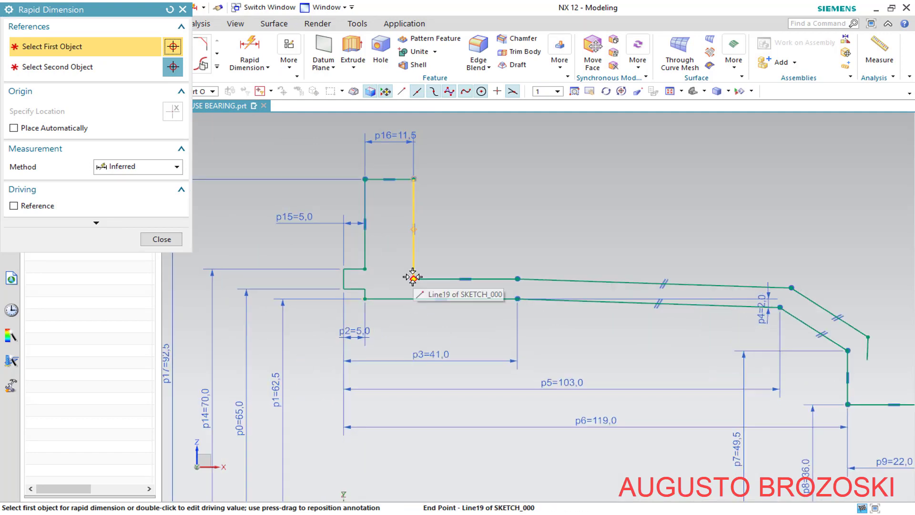
left_click(413, 276)
scroll(415, 277, "down", 2)
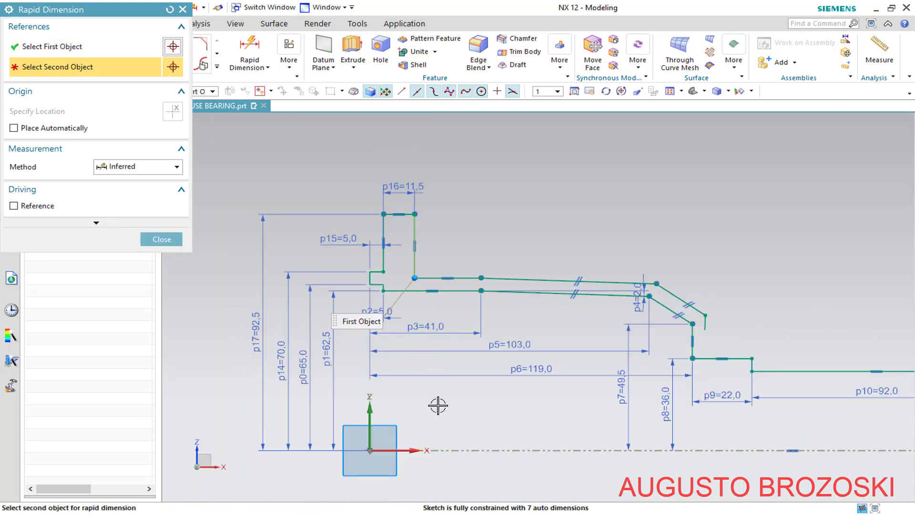
left_click(441, 448)
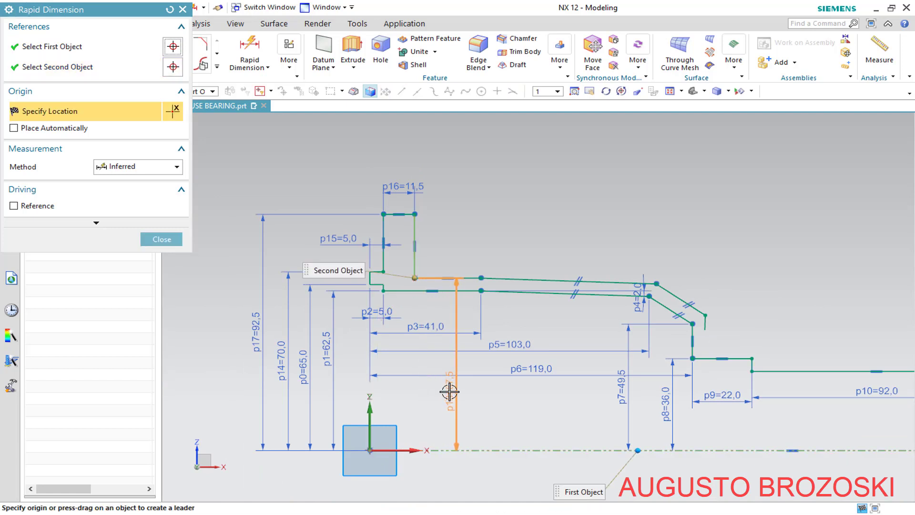
left_click(447, 390)
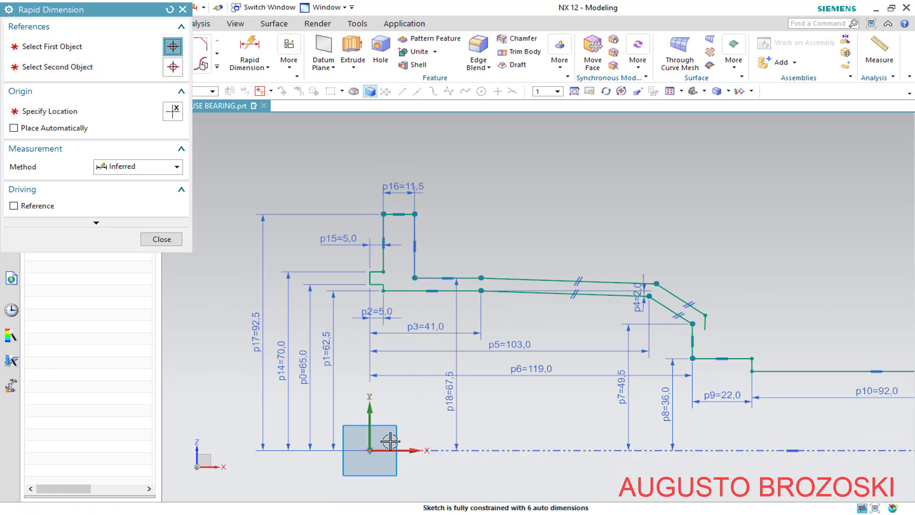
- Look up the outer wall diameter in the Acrobat Reader side view, return to NX, and set the wall height dimension to 134.8/2
left_click(339, 512)
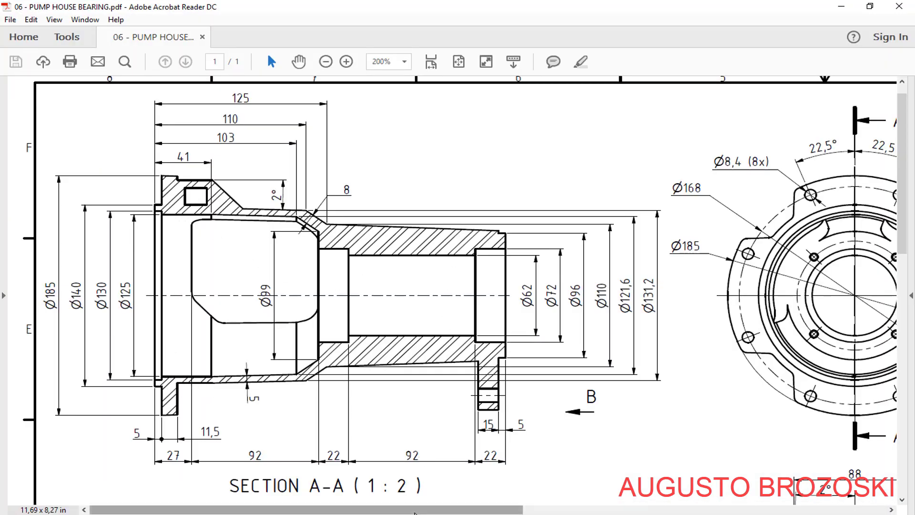
left_click_drag(443, 510, 804, 511)
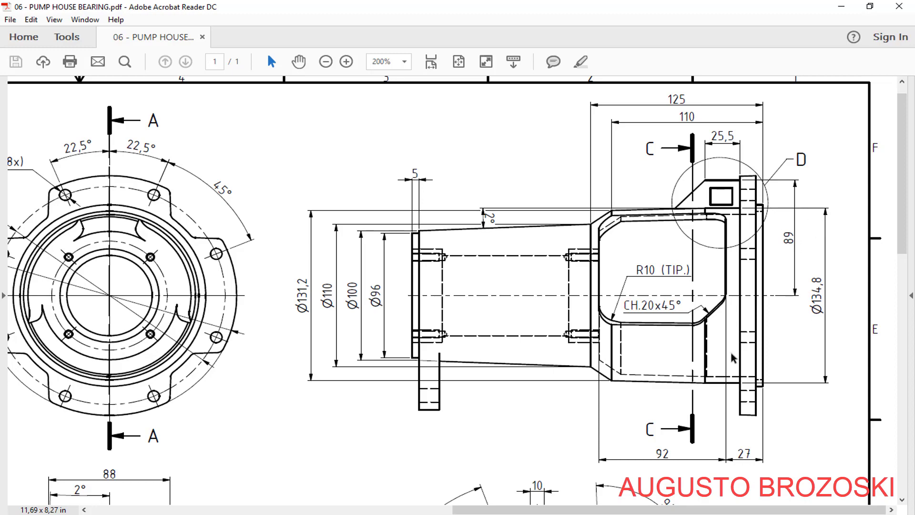
left_click(842, 7)
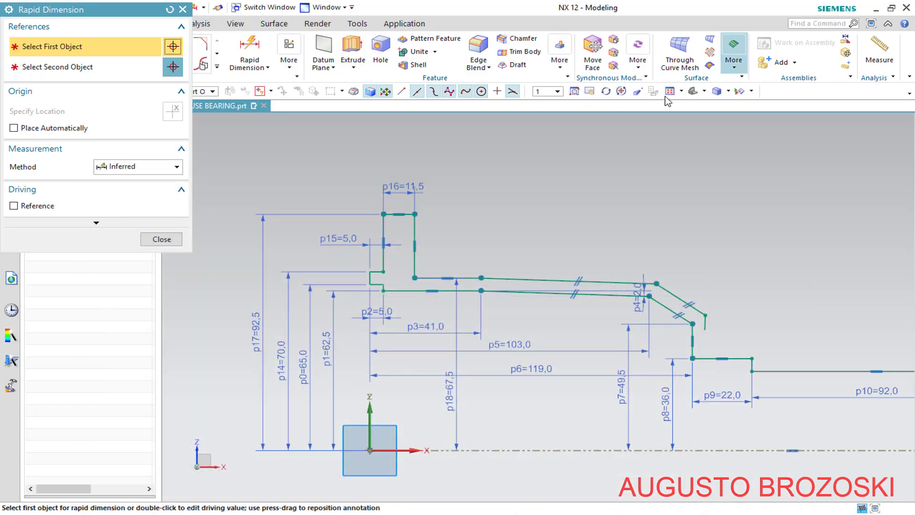
double_click(457, 394)
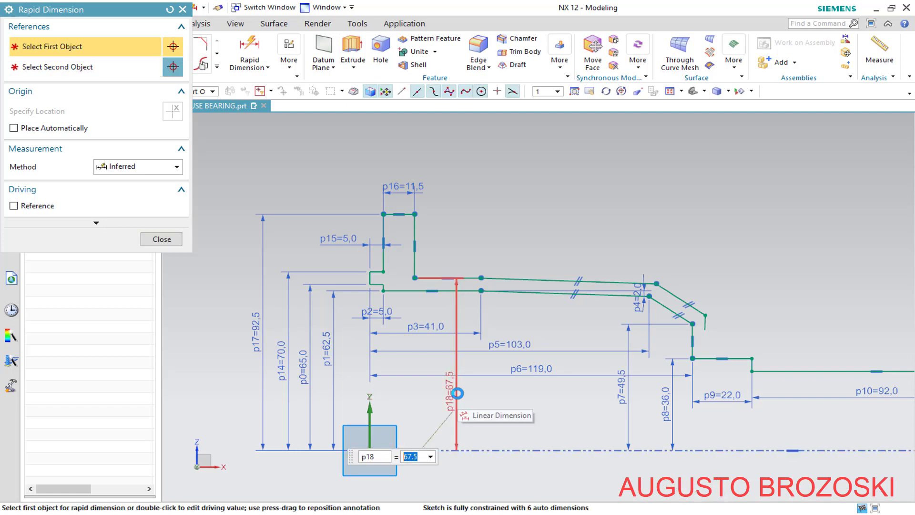
type("134.8/")
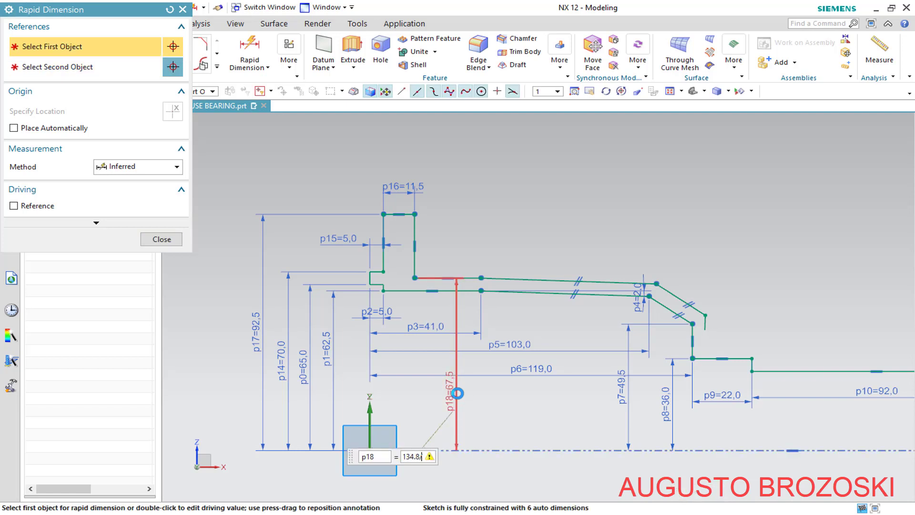
key("Return")
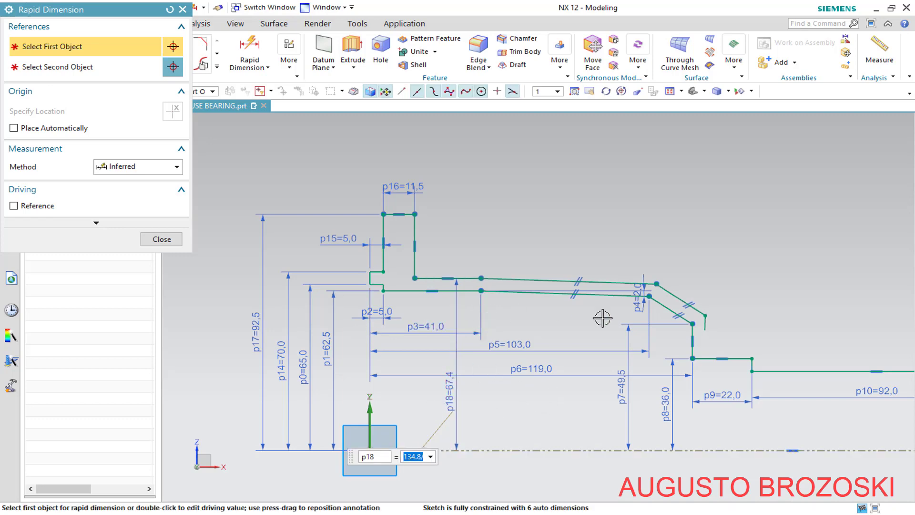
- Check section A-A in Acrobat Reader, return to NX, and dimension the horizontal distance from the starting vertical to the outer taper's end as 110
scroll(672, 305, "up", 3)
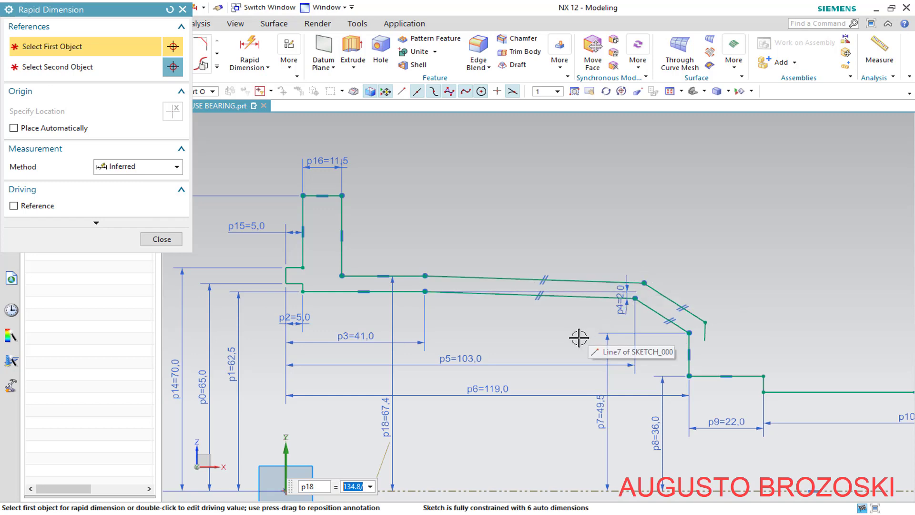
scroll(579, 337, "down", 3)
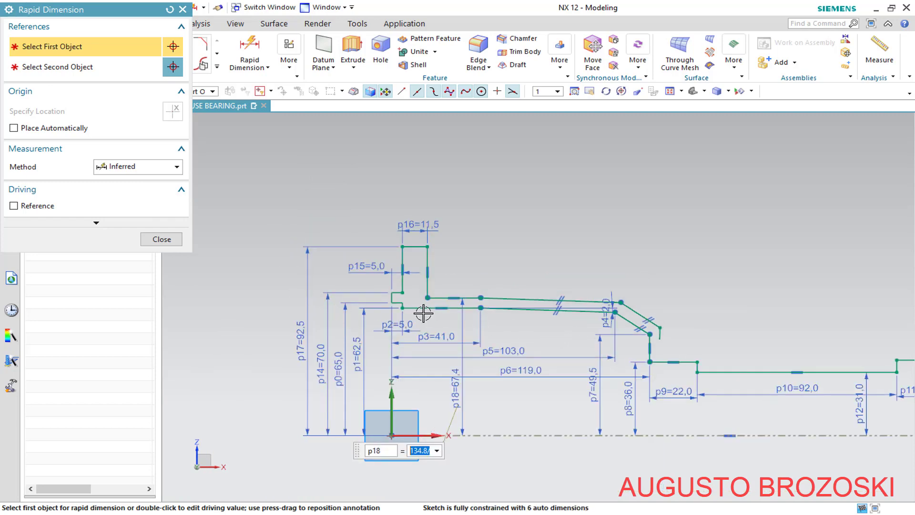
key("alt+Tab")
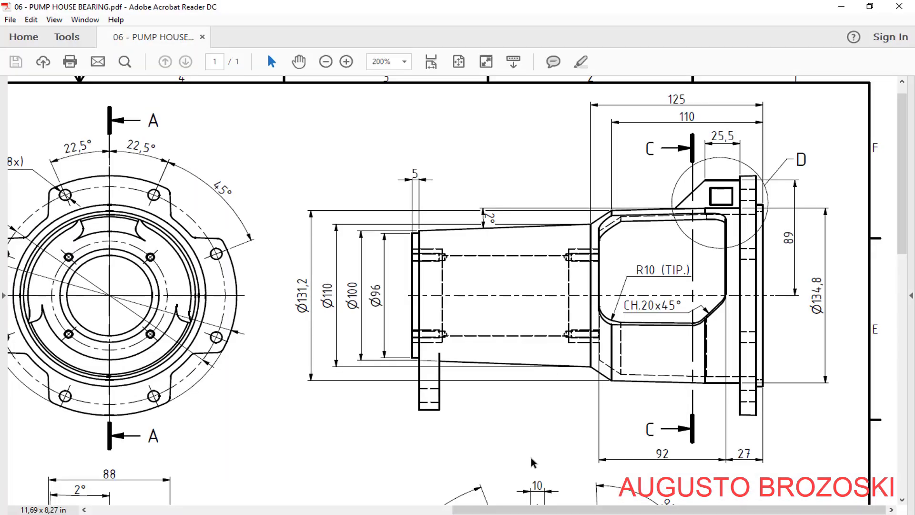
left_click_drag(615, 512, 252, 511)
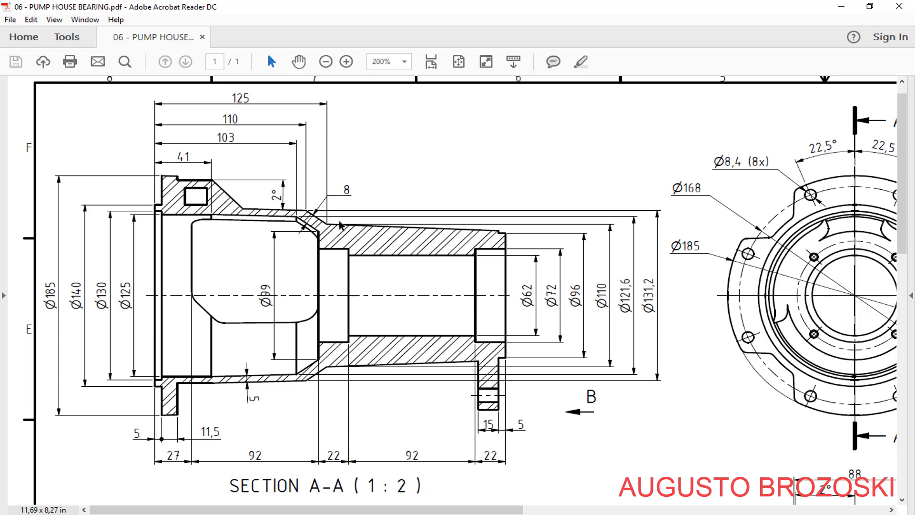
left_click(841, 6)
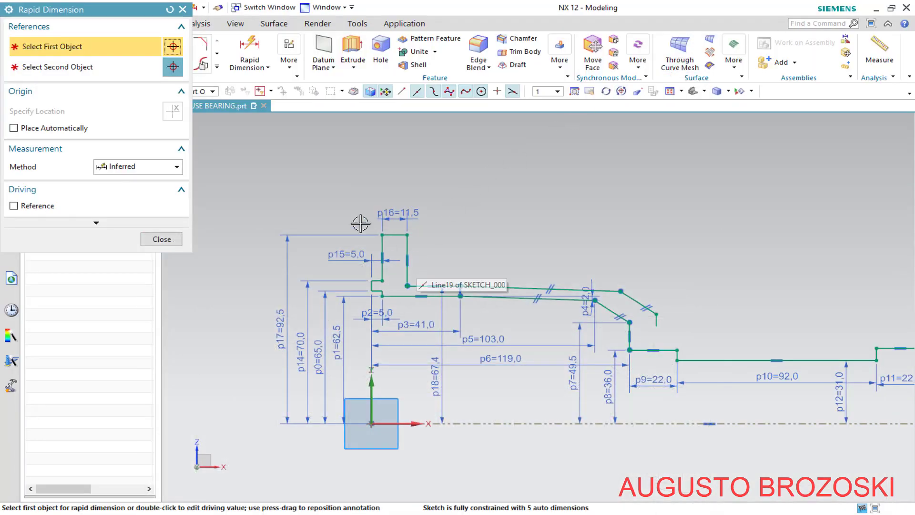
left_click(371, 281)
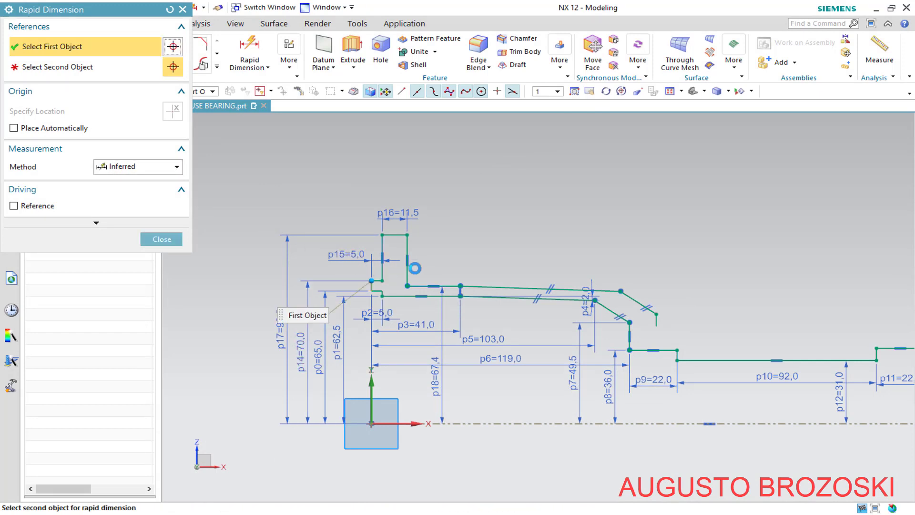
left_click(620, 290)
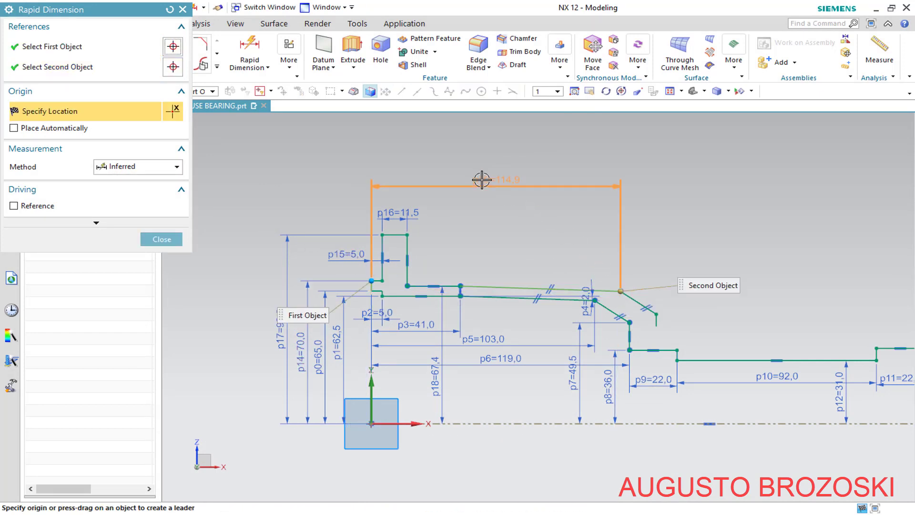
left_click(482, 180)
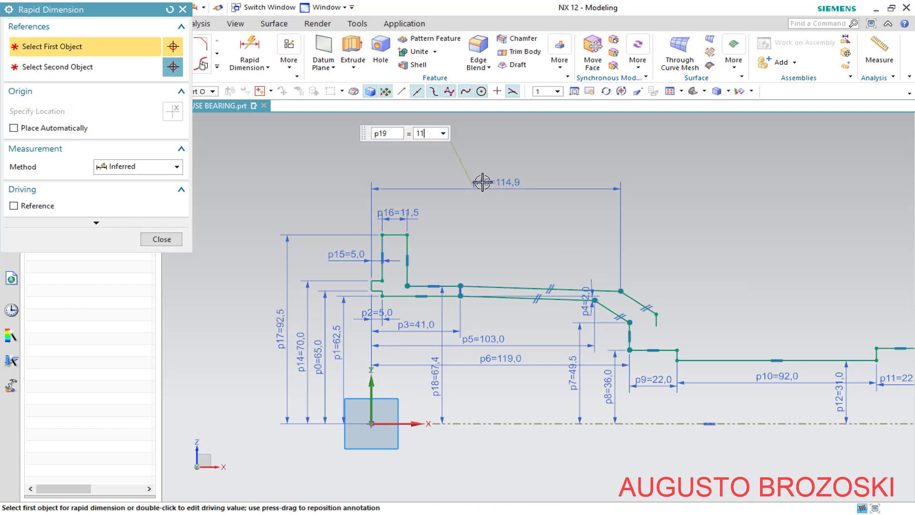
type("110")
key("Return")
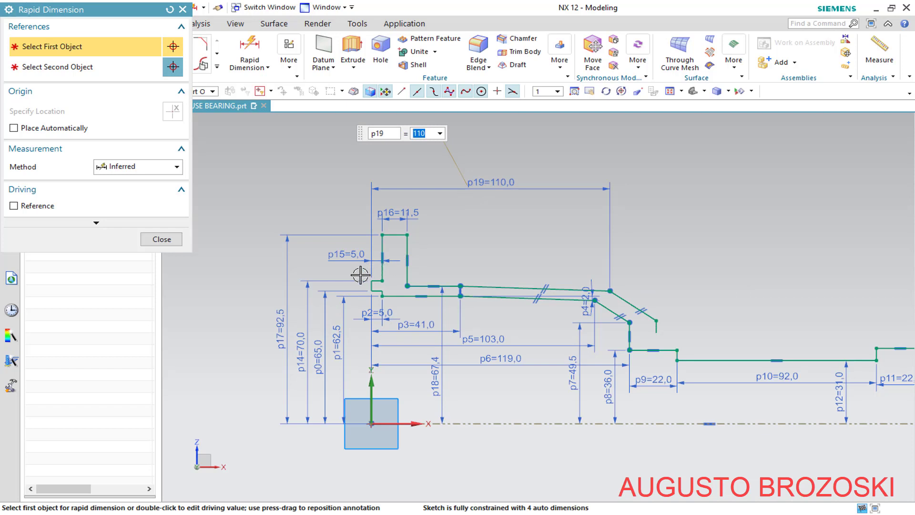
- Dimension the horizontal distance from the starting vertical to the lower end of the steep outer slanted line as 125, and end dimensioning
left_click(371, 281)
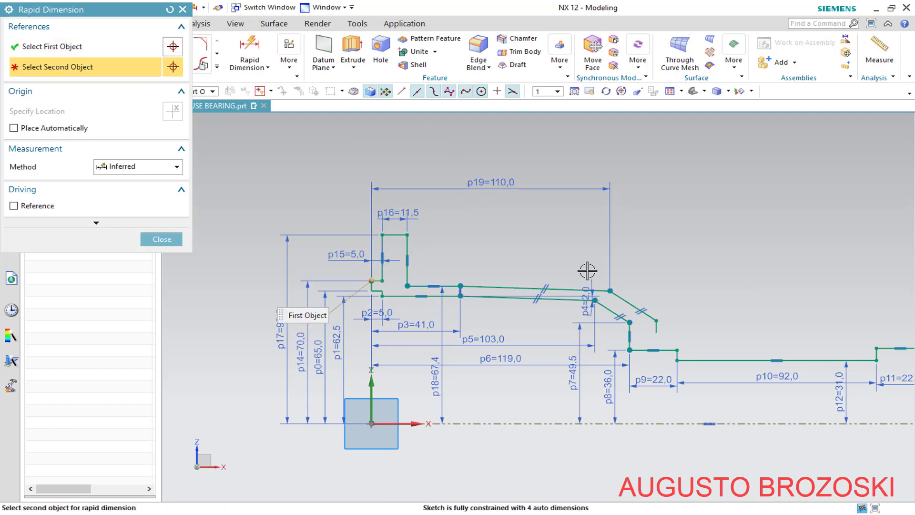
left_click(657, 318)
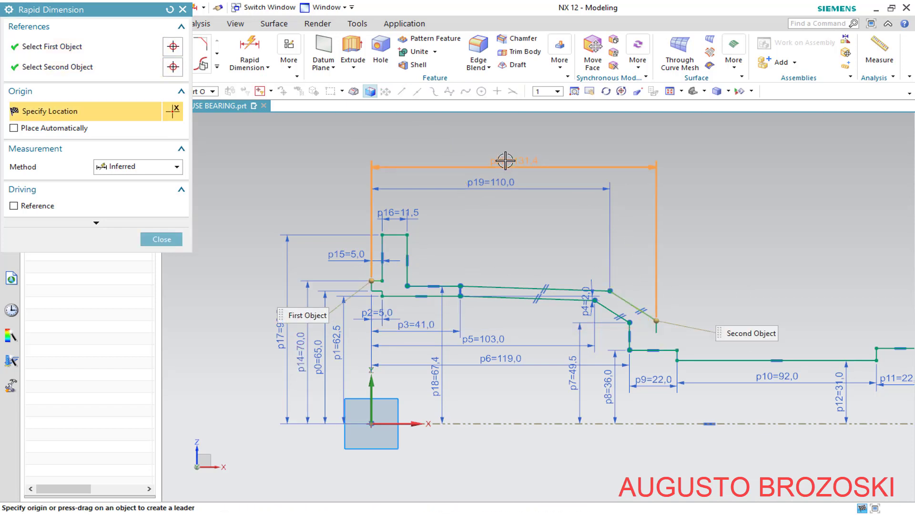
left_click(506, 161)
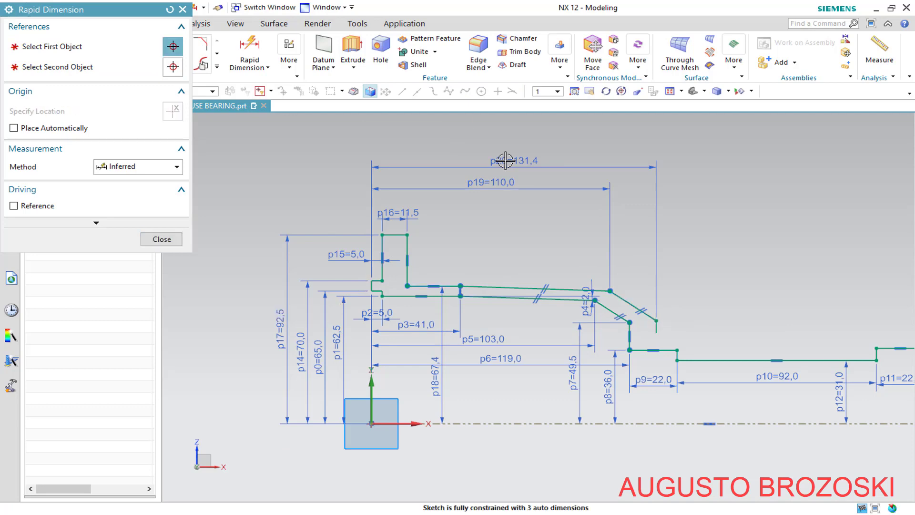
type("125")
key("Return")
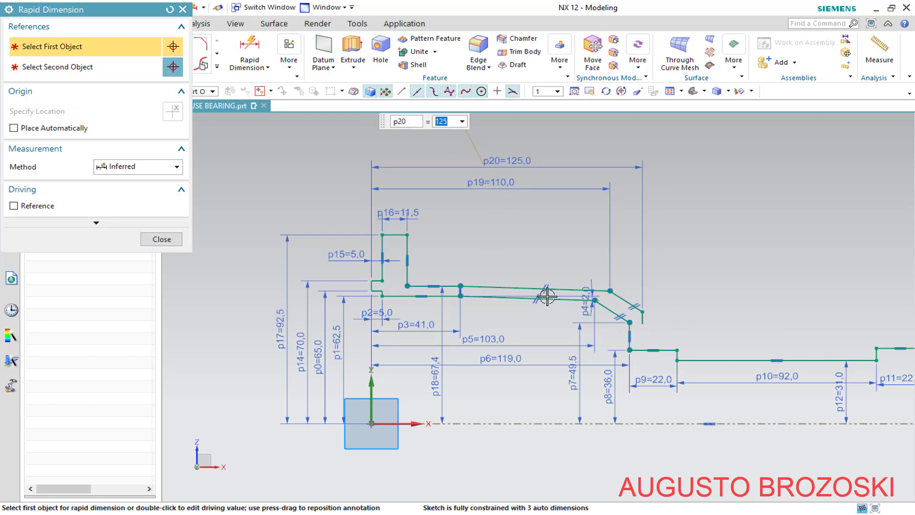
scroll(701, 321, "up", 6)
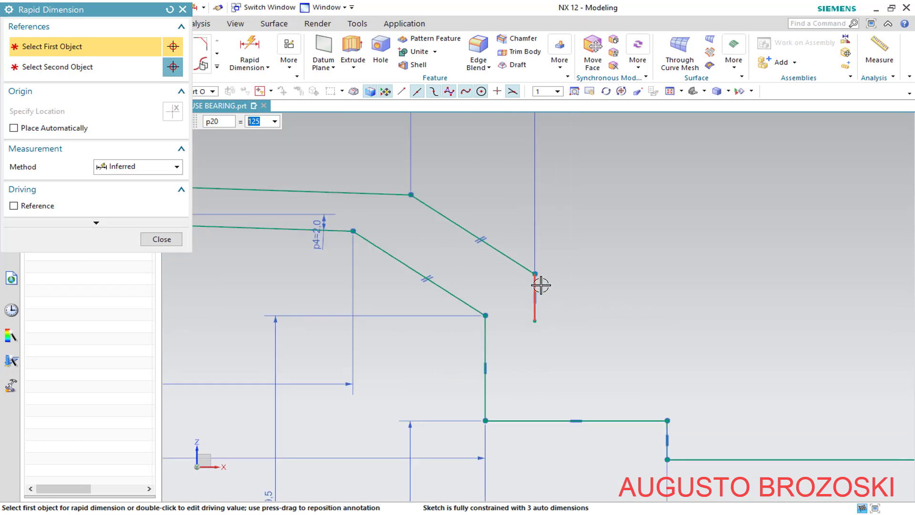
left_click(179, 242)
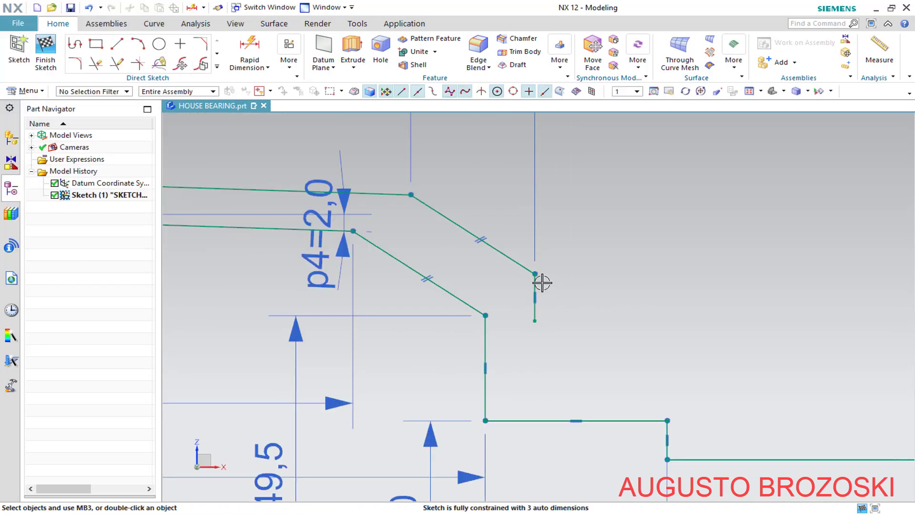
- Delete the short vertical line hanging from the lower end of the steep outer slanted line
scroll(543, 283, "up", 3)
left_click(514, 281)
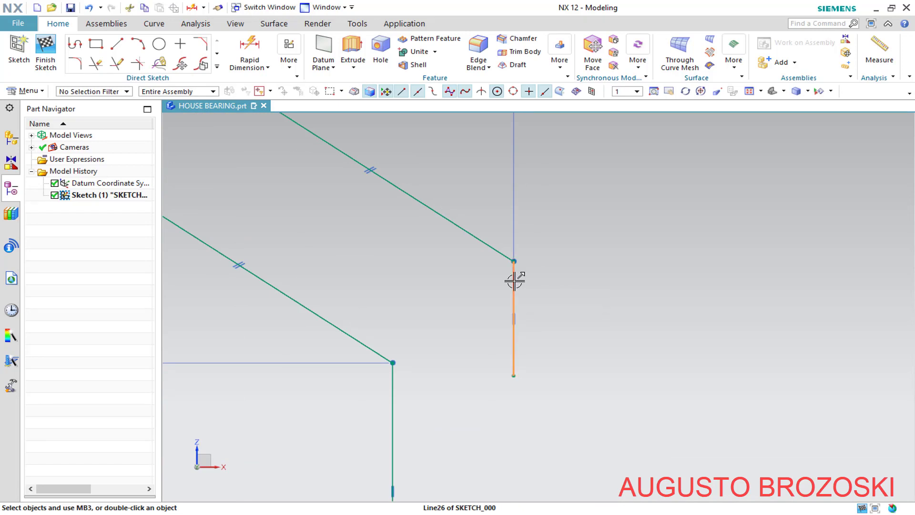
right_click(514, 281)
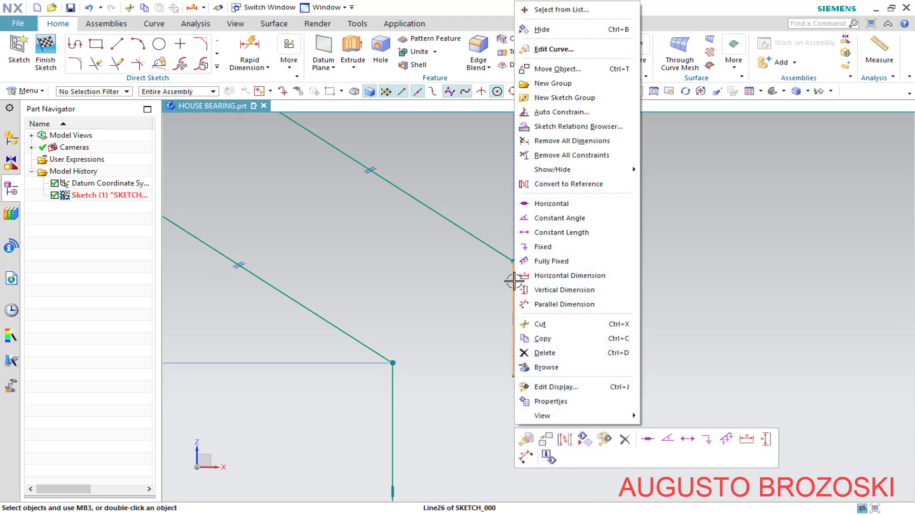
left_click(543, 353)
- Draw a gently falling line from the lower end of the steep outer slanted line towards the far end of the profile
scroll(405, 264, "down", 5)
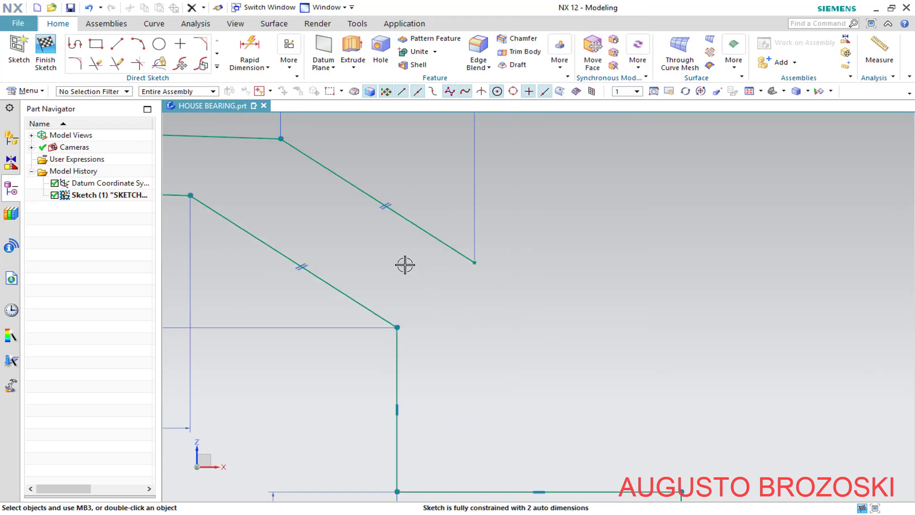
scroll(404, 265, "down", 4)
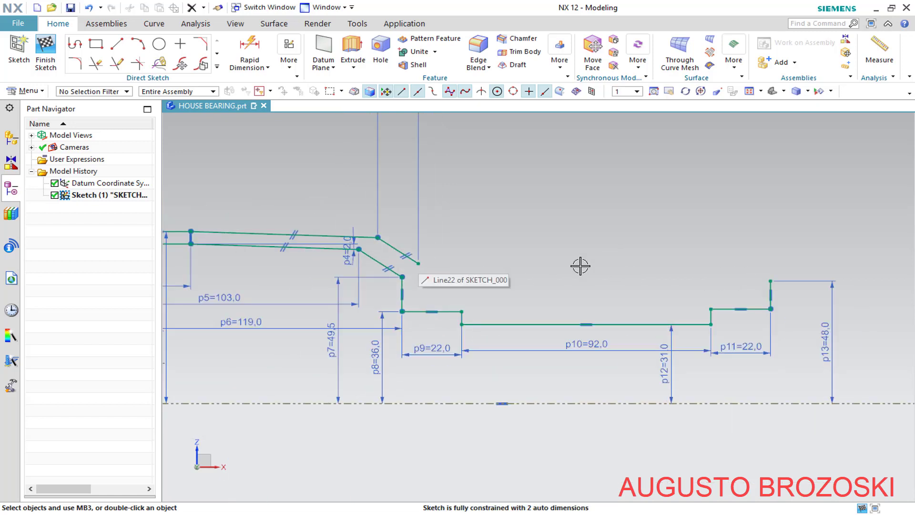
scroll(579, 265, "up", 3)
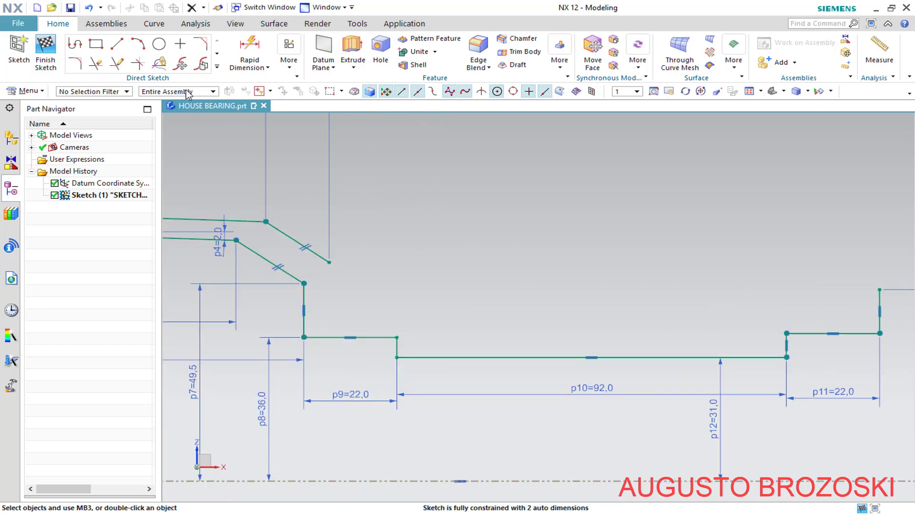
left_click(117, 44)
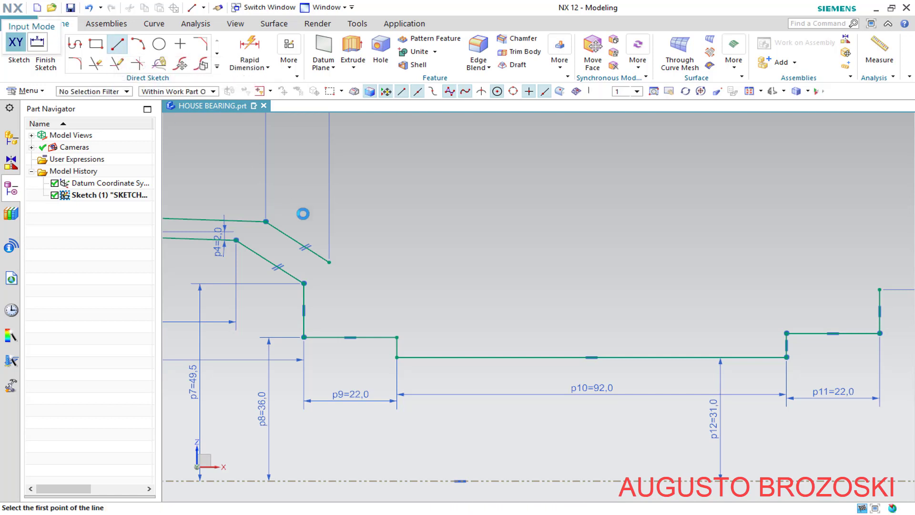
left_click(329, 262)
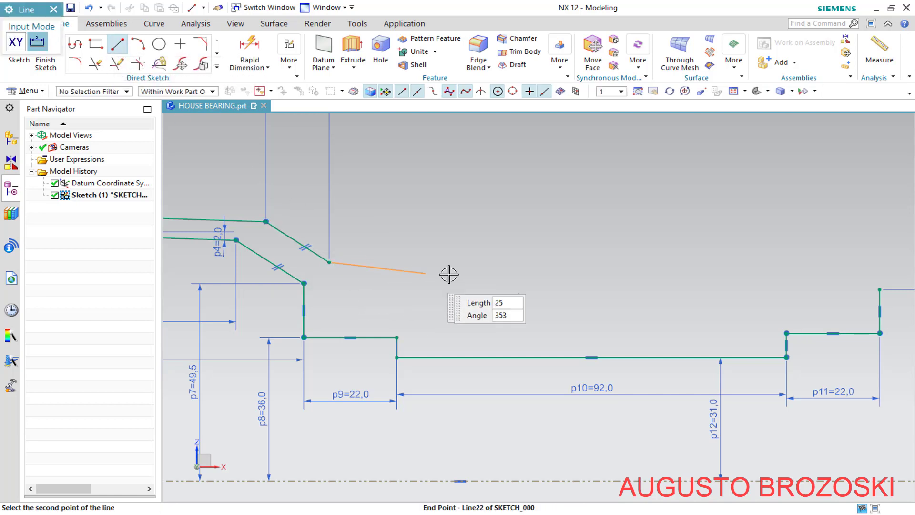
left_click(658, 284)
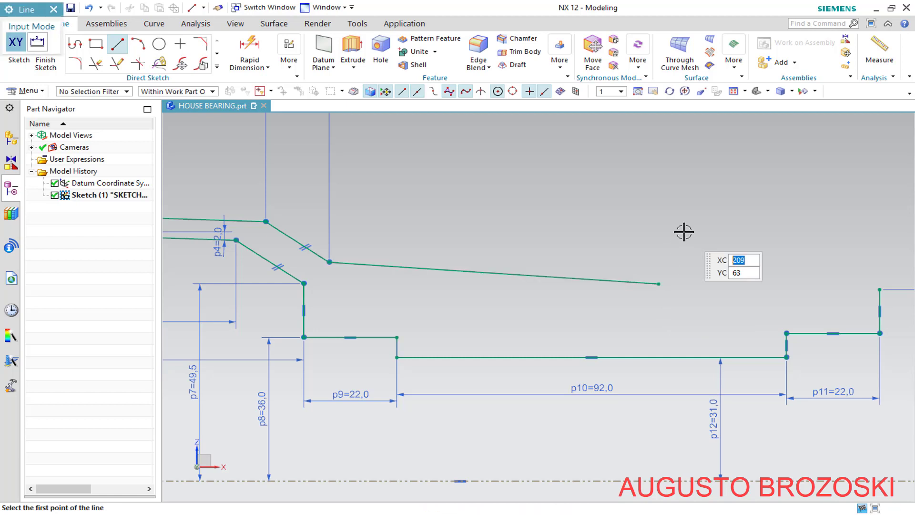
key("Escape")
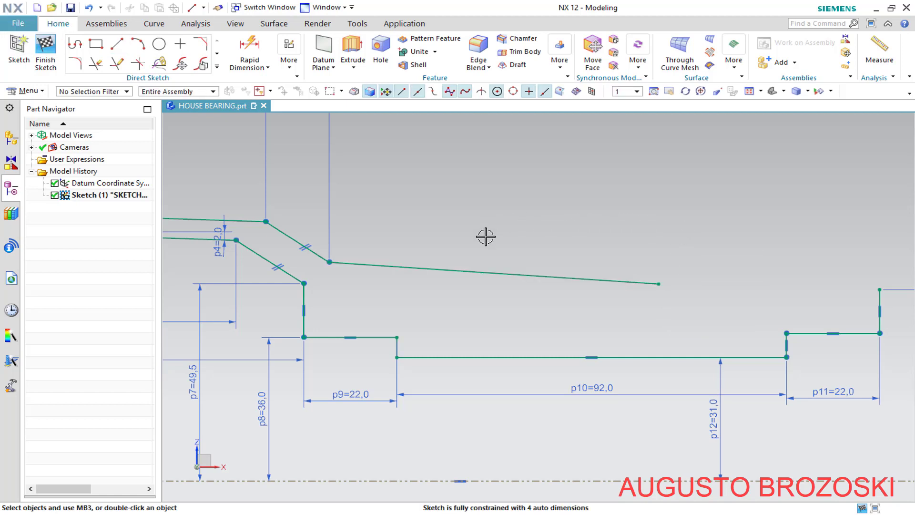
- Check section A-A in Acrobat Reader, return to NX, and dimension the height from the centreline to the new line's starting point as 110/2
scroll(502, 224, "down", 4)
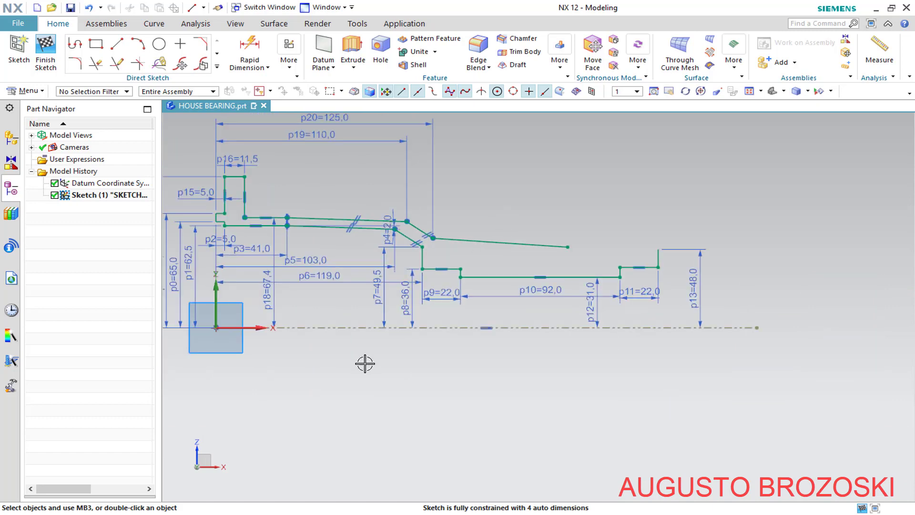
key("alt+Tab")
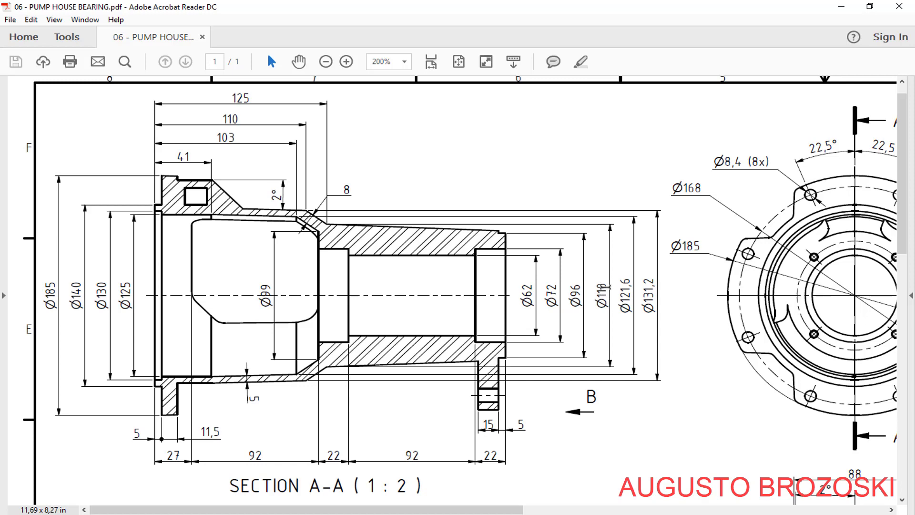
left_click(841, 8)
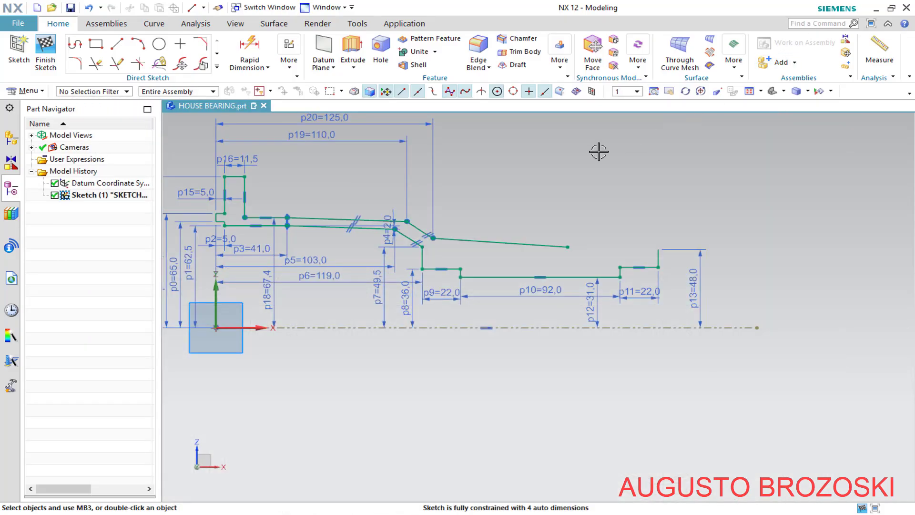
left_click(245, 50)
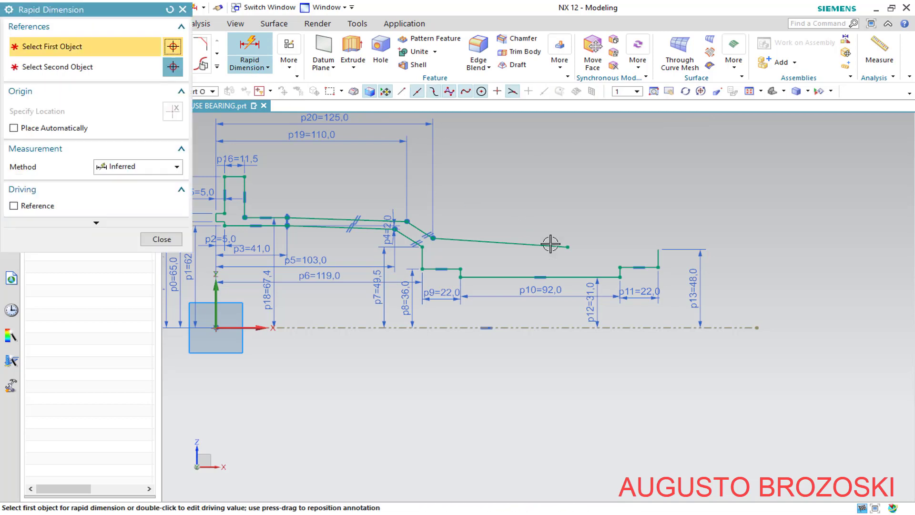
left_click(657, 327)
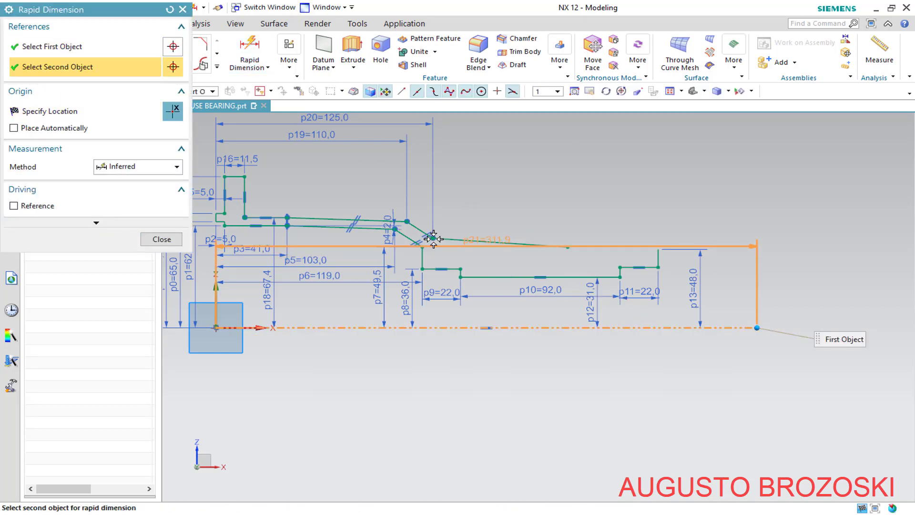
left_click(433, 238)
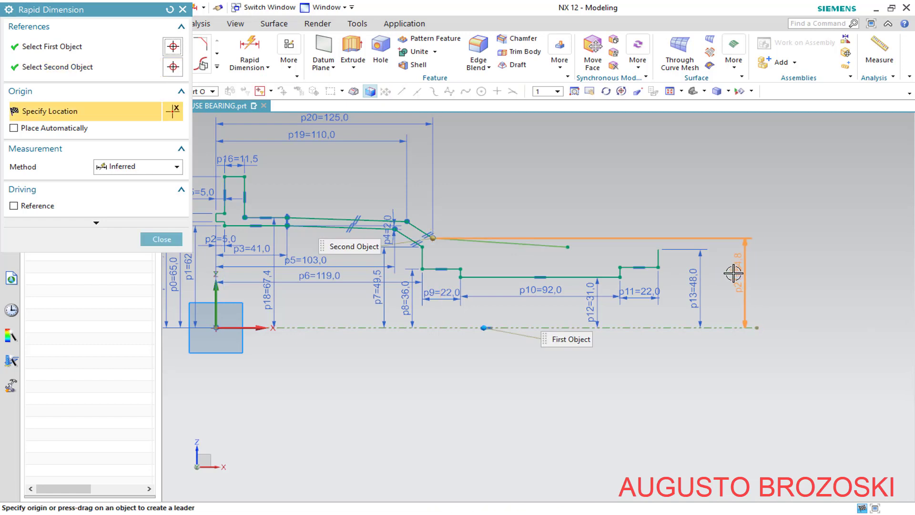
left_click(726, 275)
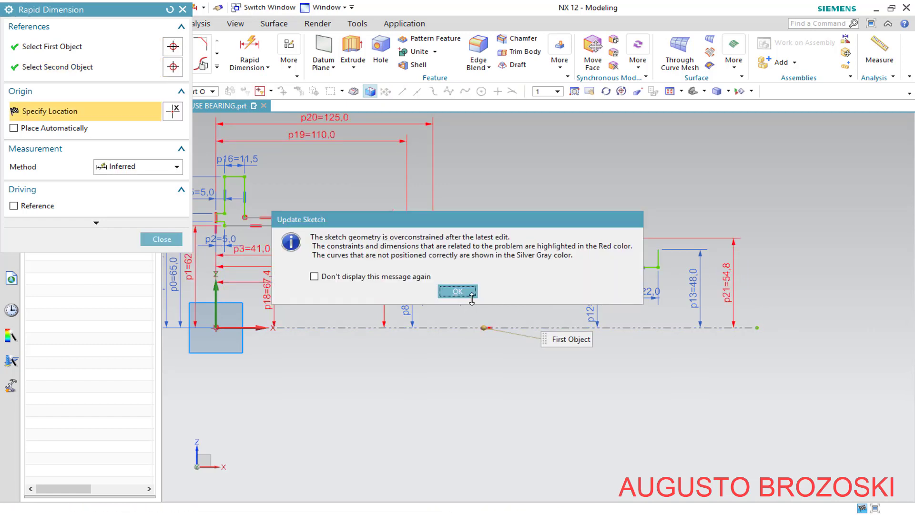
left_click(454, 295)
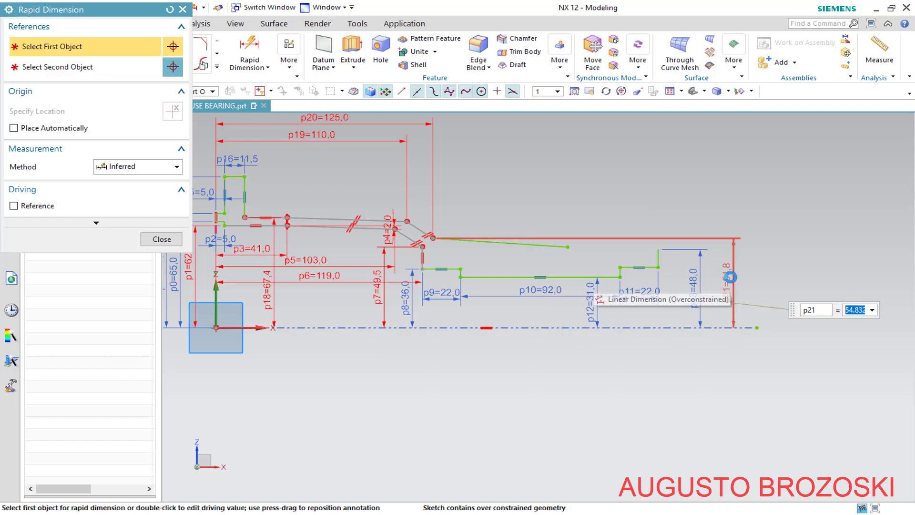
type("110/")
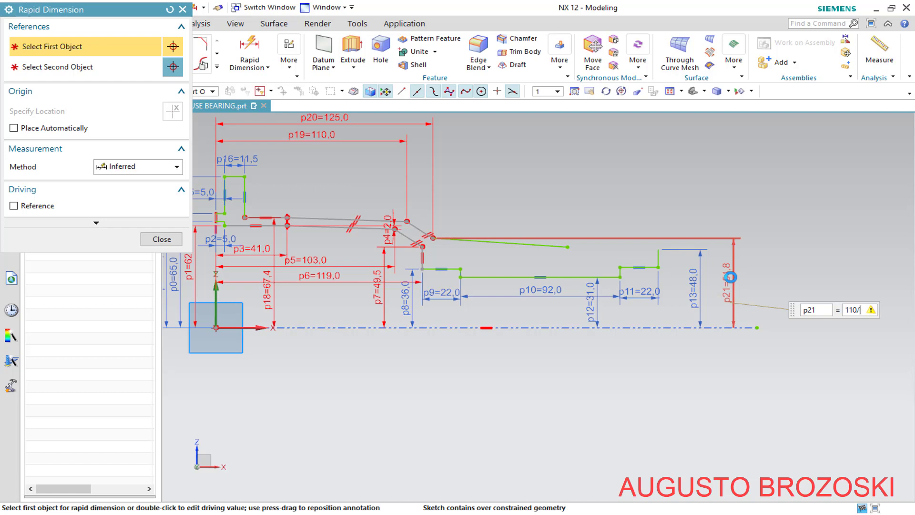
type("2")
key("Return")
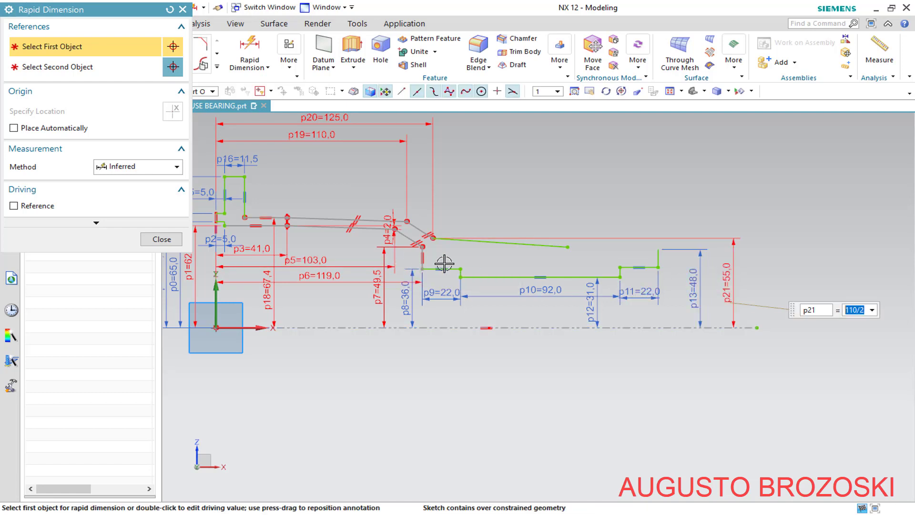
left_click(160, 239)
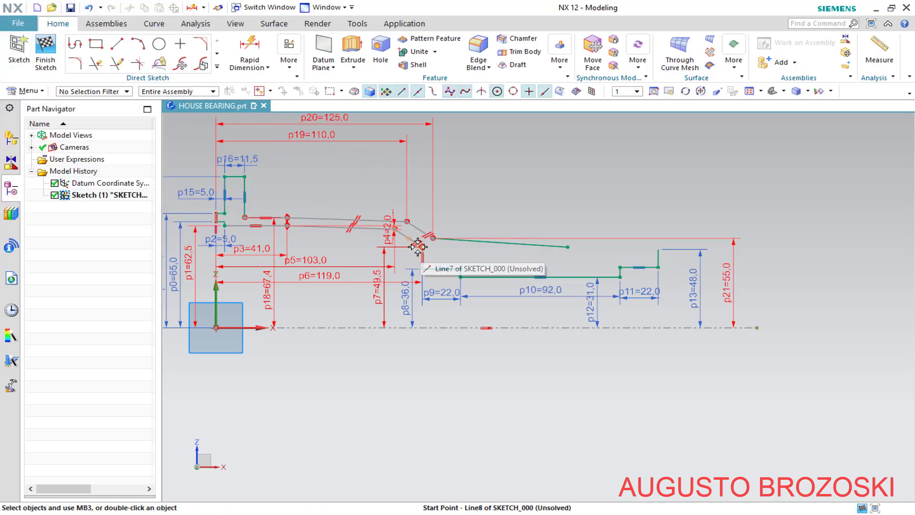
- Delete the overconstraining parallel constraint on the steep inner slanted line
scroll(435, 252, "up", 5)
scroll(424, 221, "up", 1)
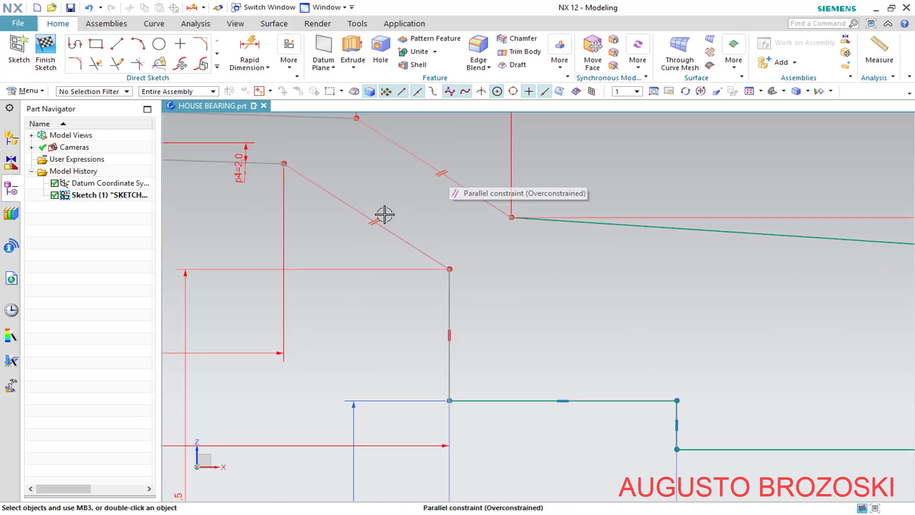
scroll(374, 222, "up", 5)
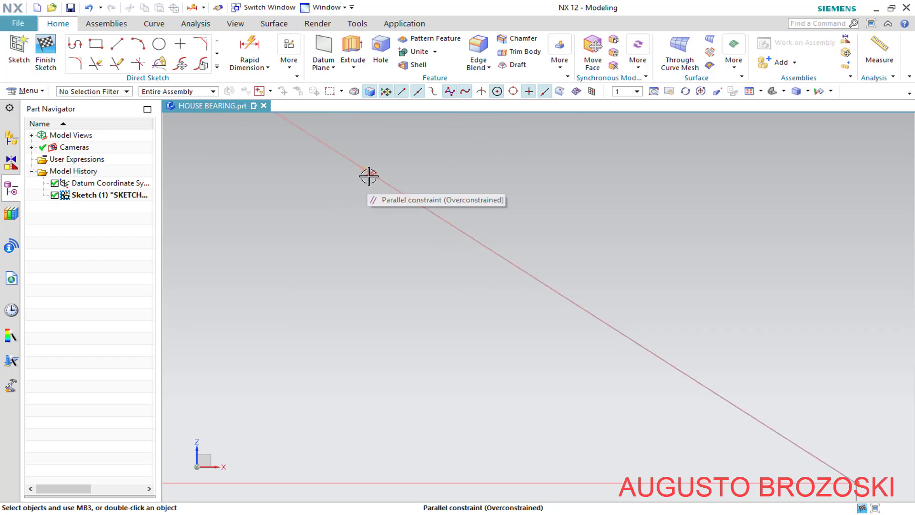
left_click(369, 177)
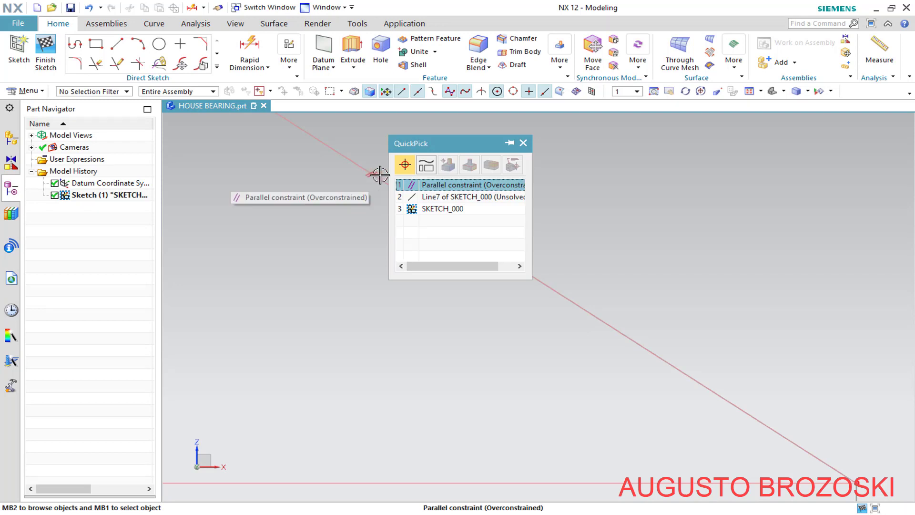
left_click(448, 185)
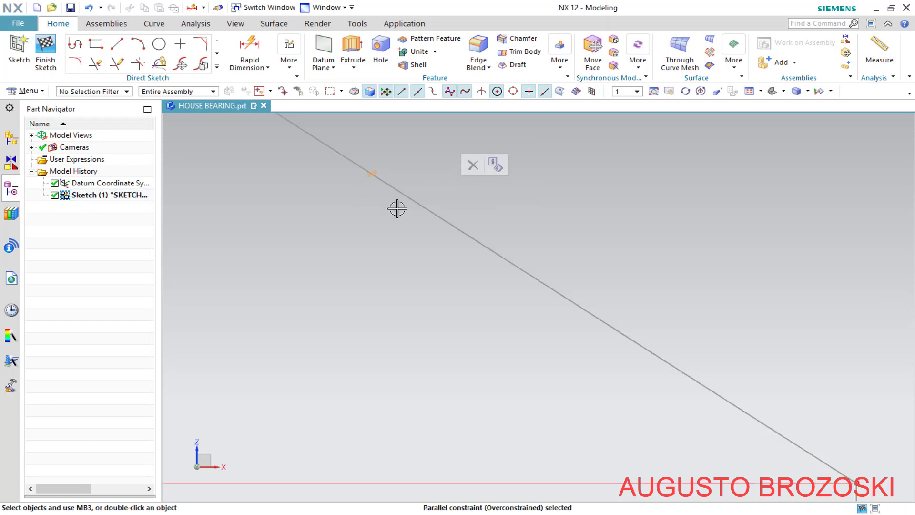
key("Escape")
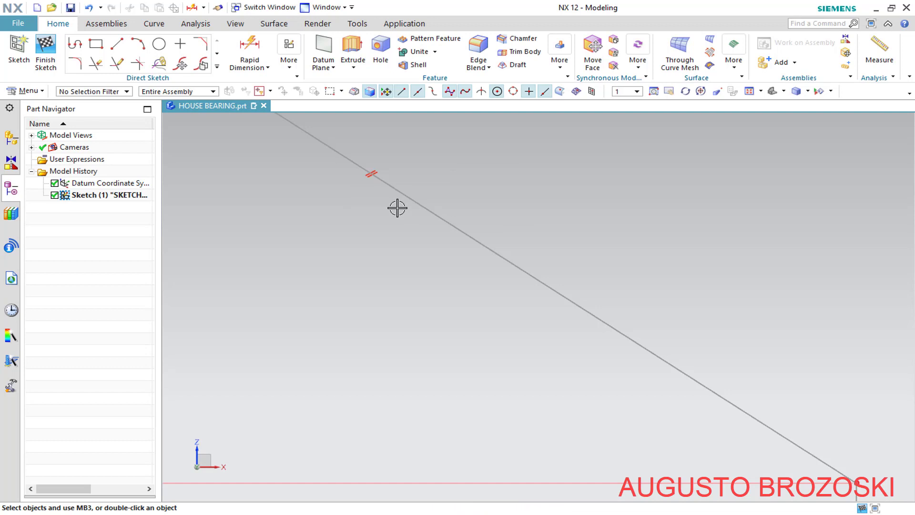
left_click(367, 177)
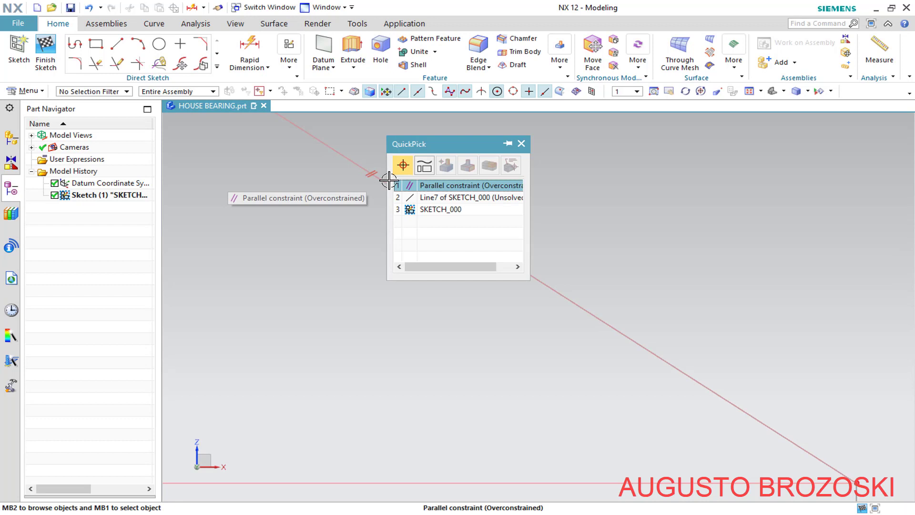
left_click(451, 190)
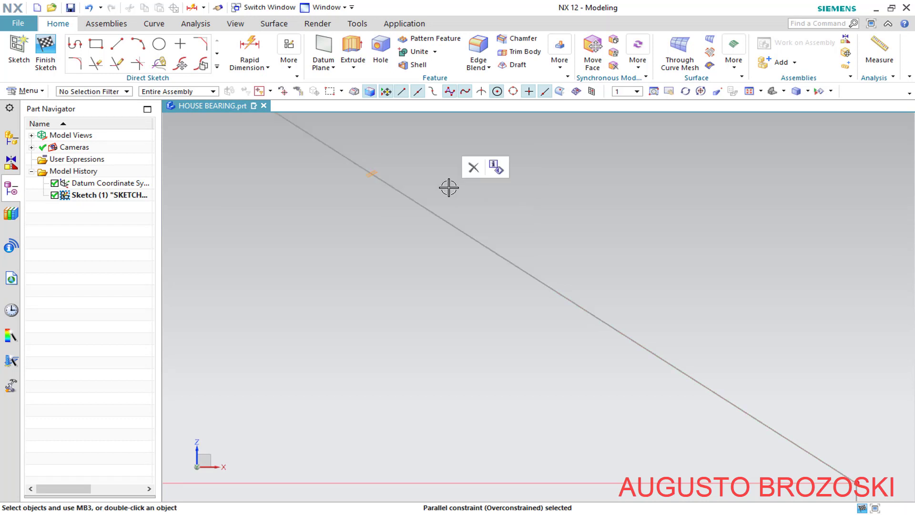
left_click(471, 170)
scroll(404, 231, "down", 10)
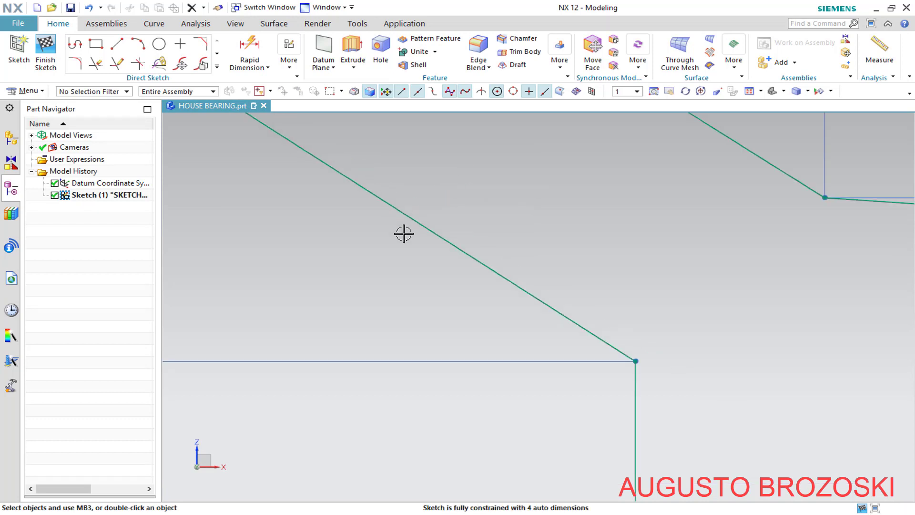
scroll(405, 234, "down", 2)
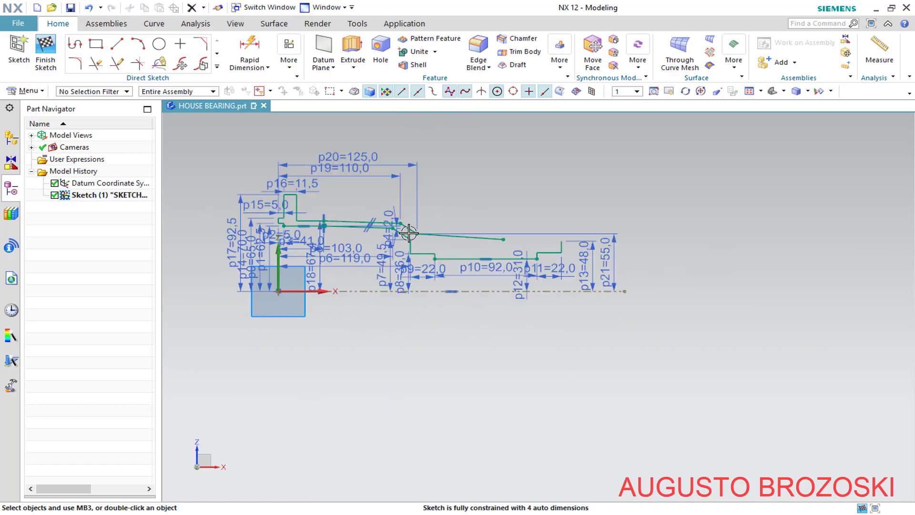
- Check the side view in Acrobat Reader, return to NX, and draw from the end face's upper point about 6 mm inward, then about 3.5 mm upward
scroll(408, 233, "up", 1)
scroll(489, 209, "up", 1)
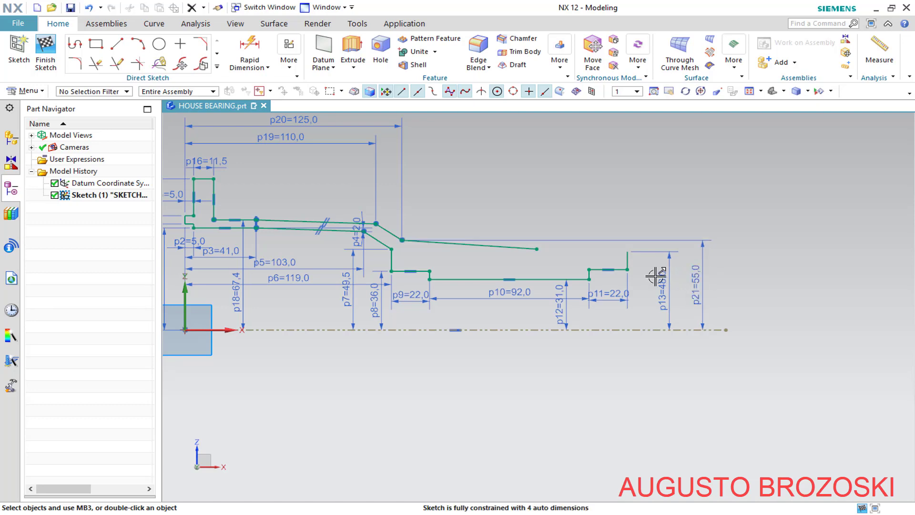
scroll(635, 260, "up", 8)
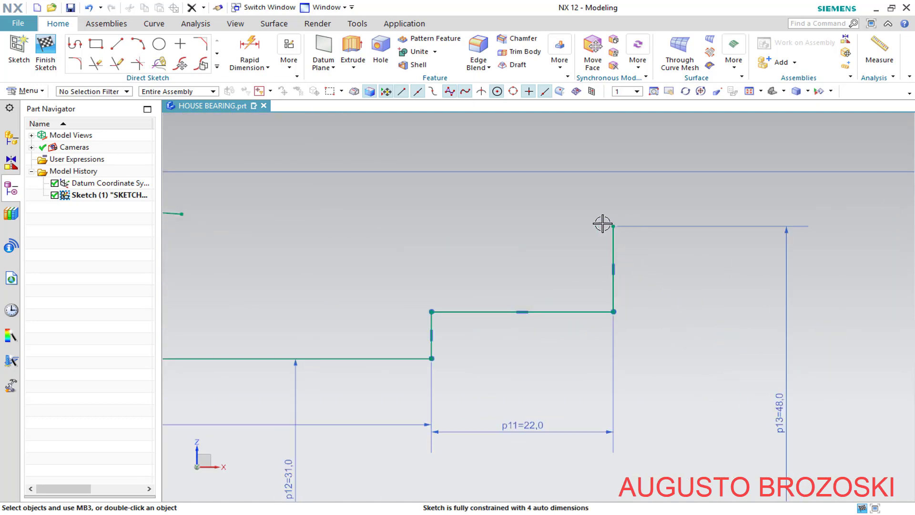
key("alt+Tab")
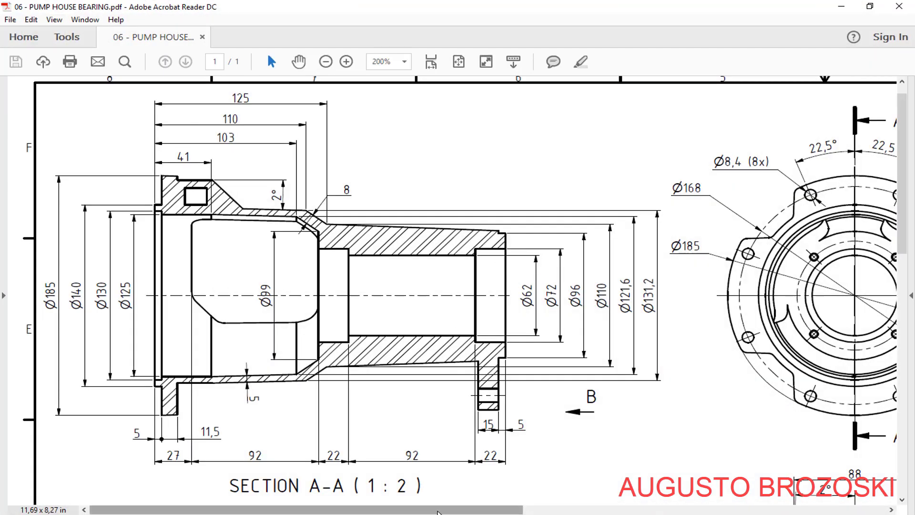
left_click_drag(438, 508, 753, 504)
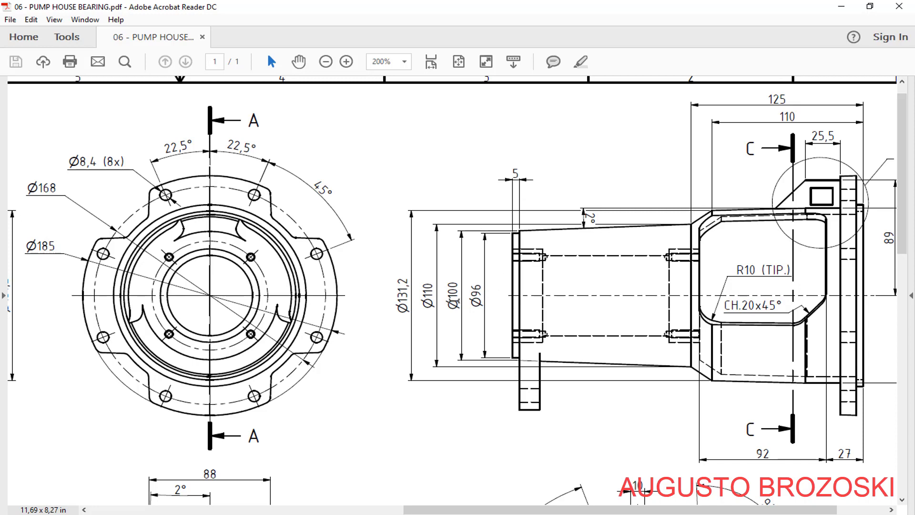
left_click(842, 6)
scroll(516, 256, "down", 1)
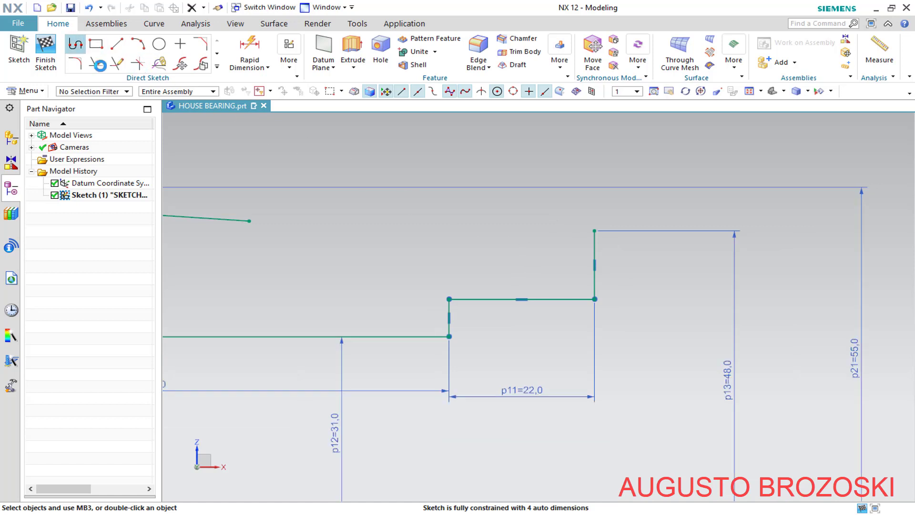
left_click(593, 230)
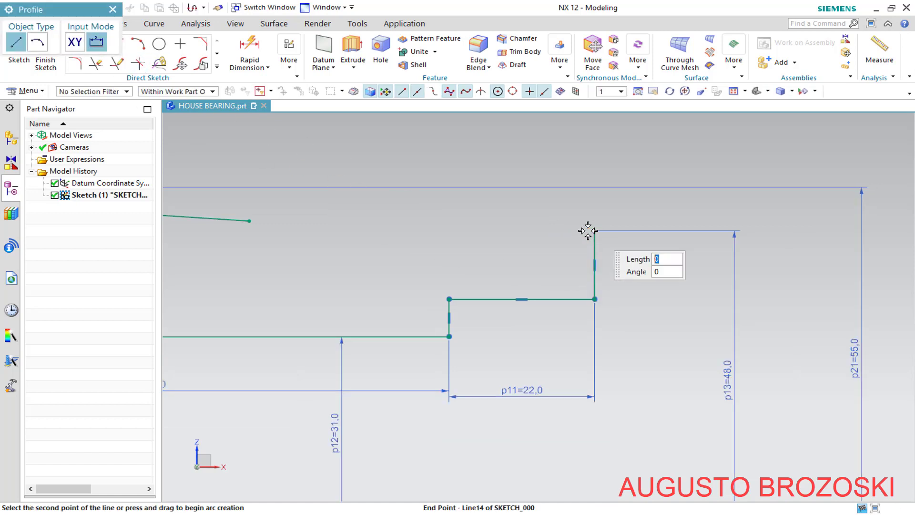
left_click(556, 225)
left_click(556, 209)
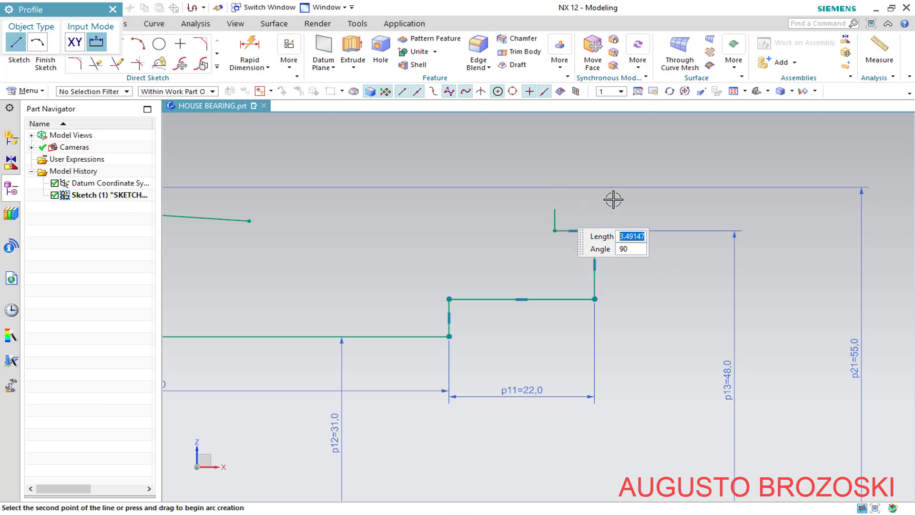
key("Escape")
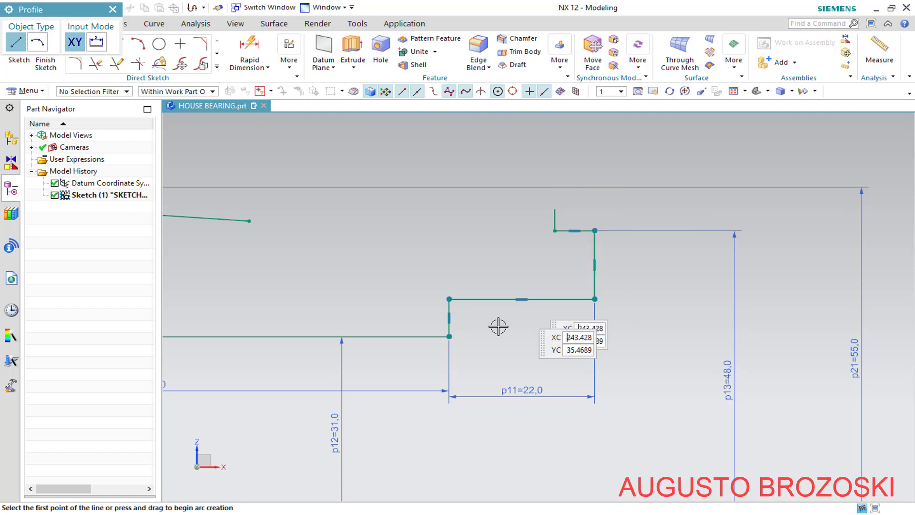
- Recheck the end step in Acrobat Reader, return to NX, and dimension the short horizontal line's length as 5 mm
key("alt+Tab")
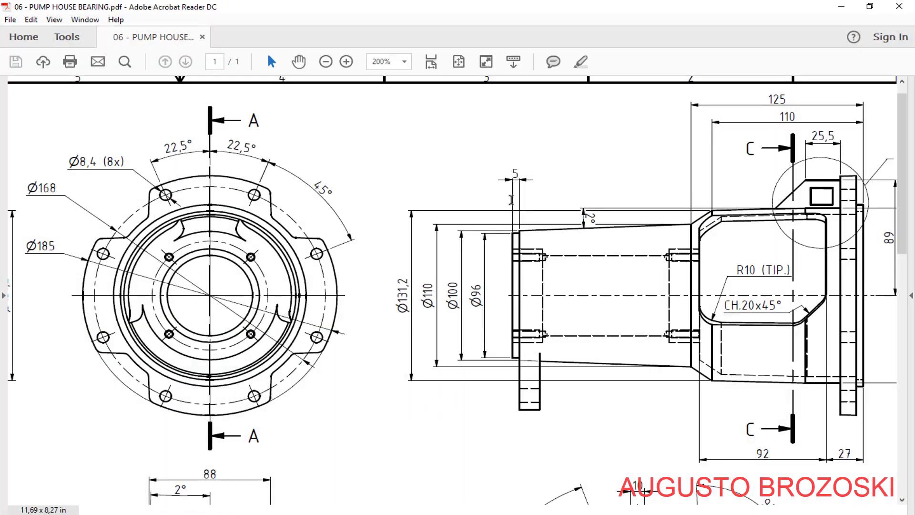
left_click(841, 7)
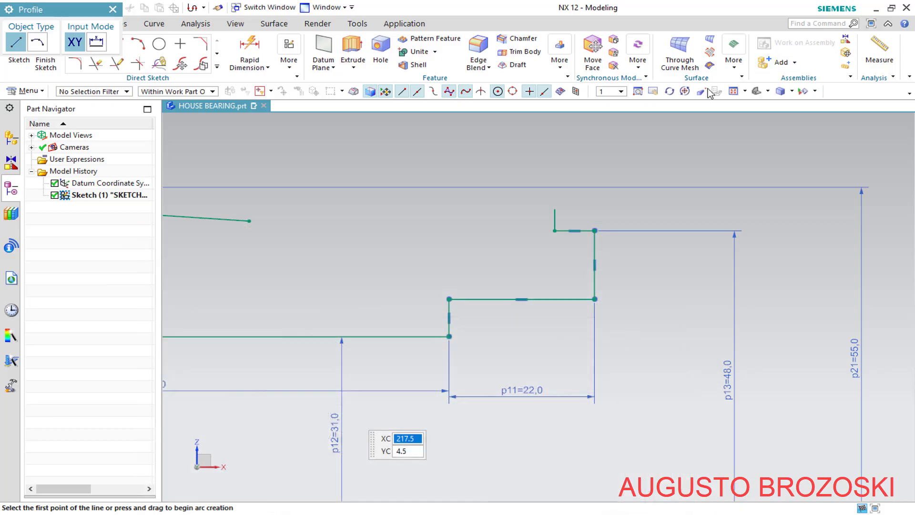
left_click(251, 55)
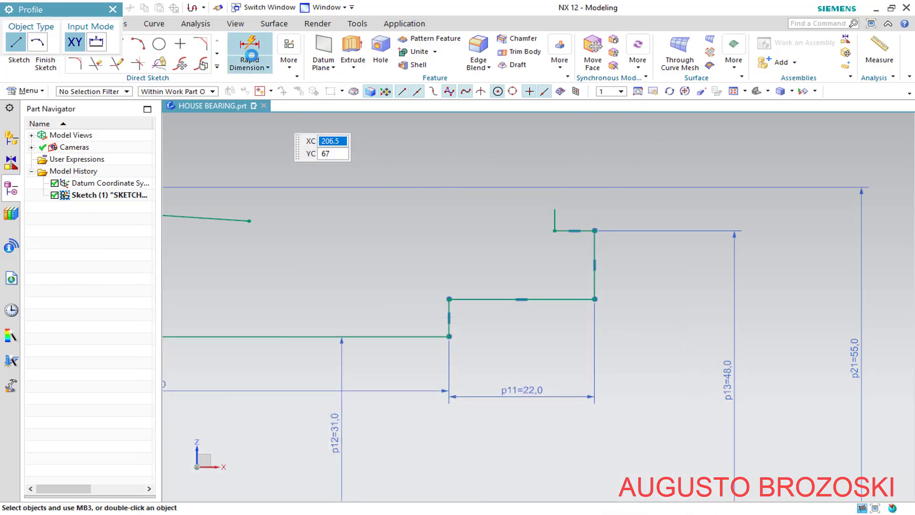
left_click(591, 230)
left_click(555, 211)
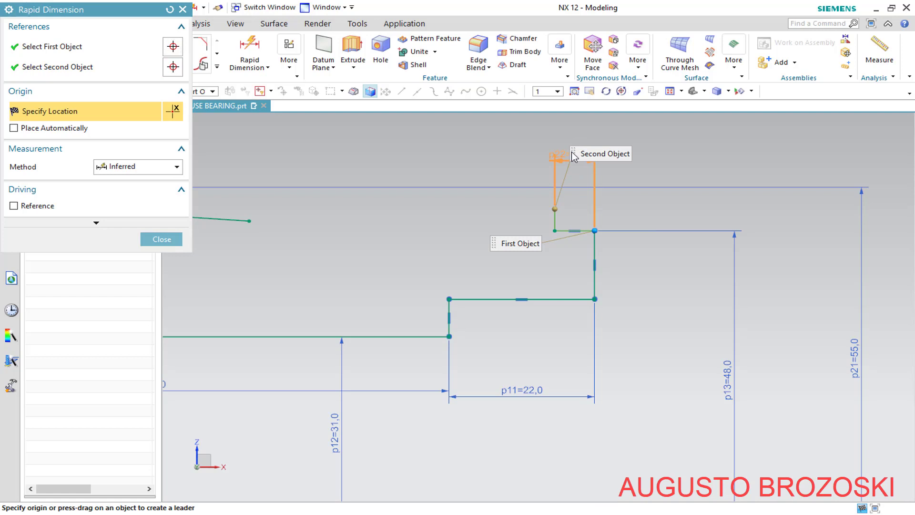
left_click(573, 174)
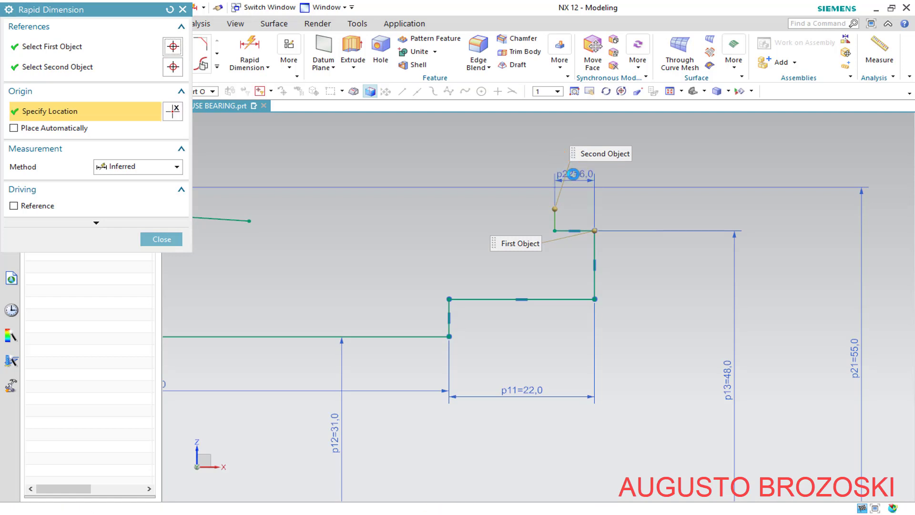
type("5")
key("Return")
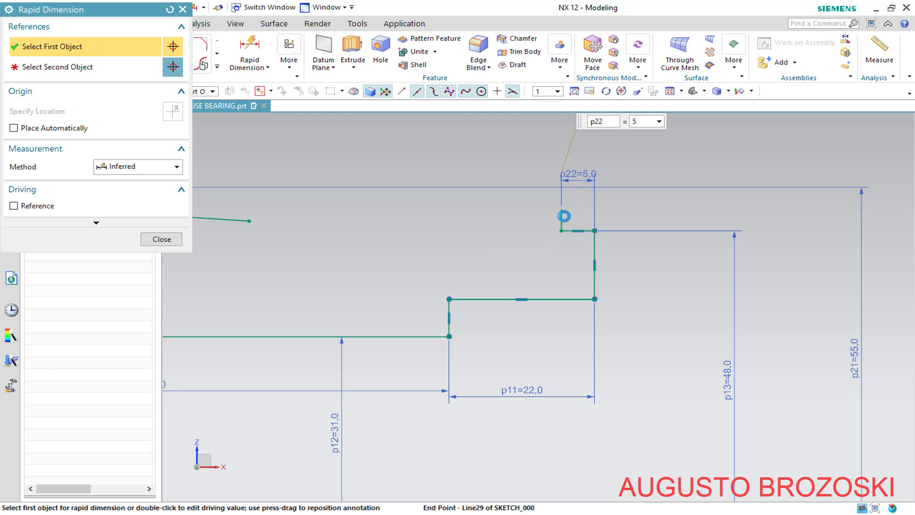
- Dimension the height from the centreline to the short vertical line's upper end as 100/2, consulting the side view in Acrobat Reader
left_click(563, 212)
scroll(558, 244, "down", 3)
scroll(558, 244, "down", 3)
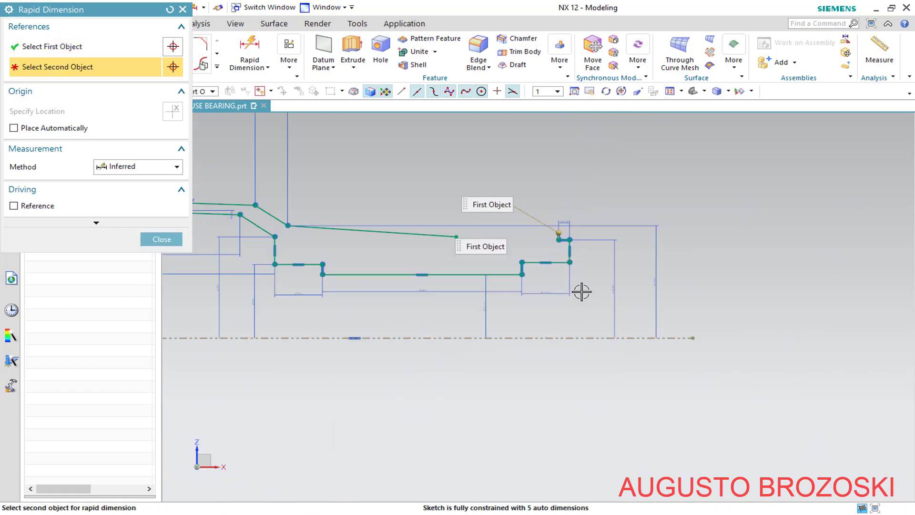
left_click(593, 338)
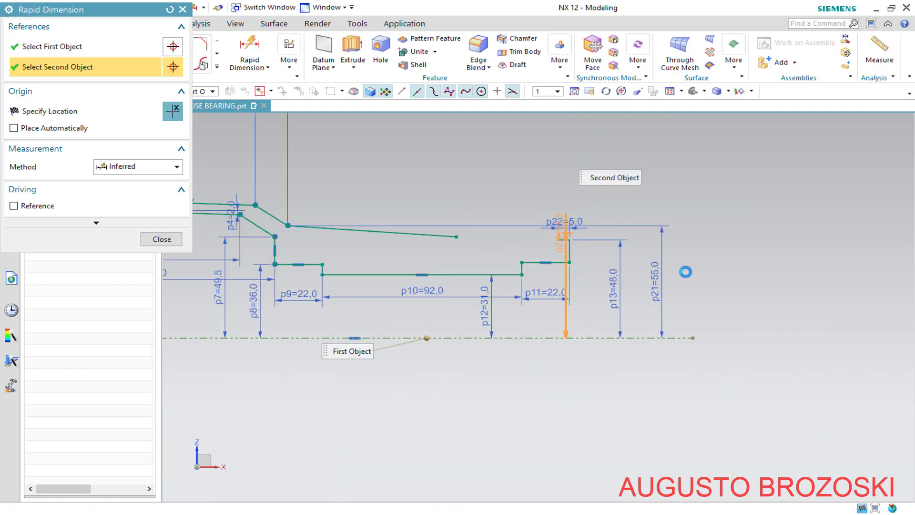
left_click(700, 271)
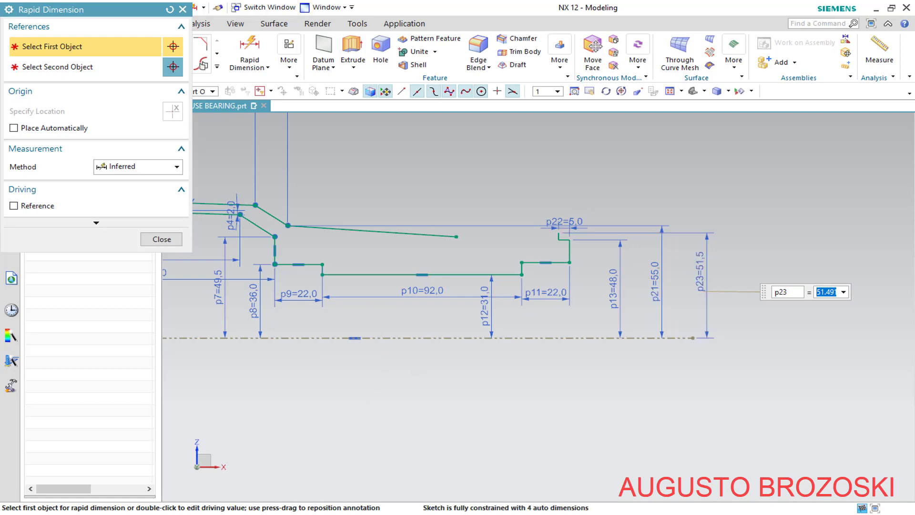
key("alt+Tab")
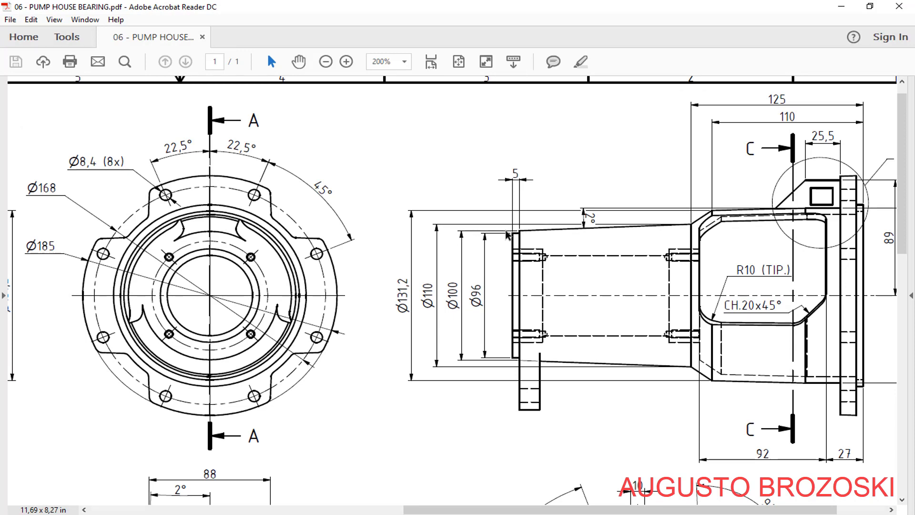
left_click(842, 6)
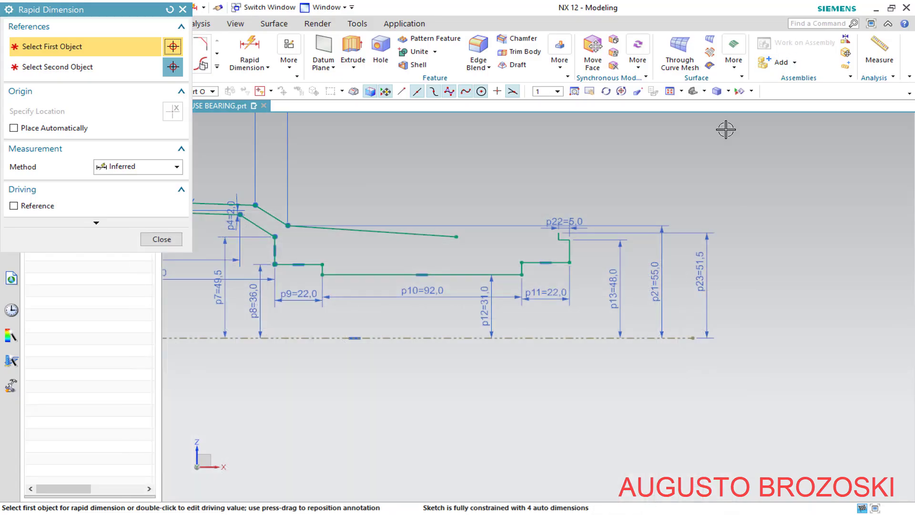
double_click(700, 274)
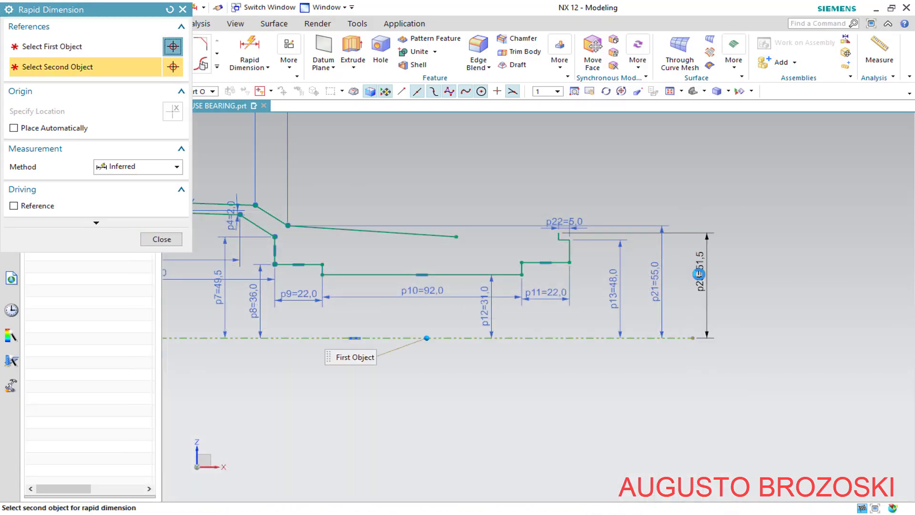
type("10")
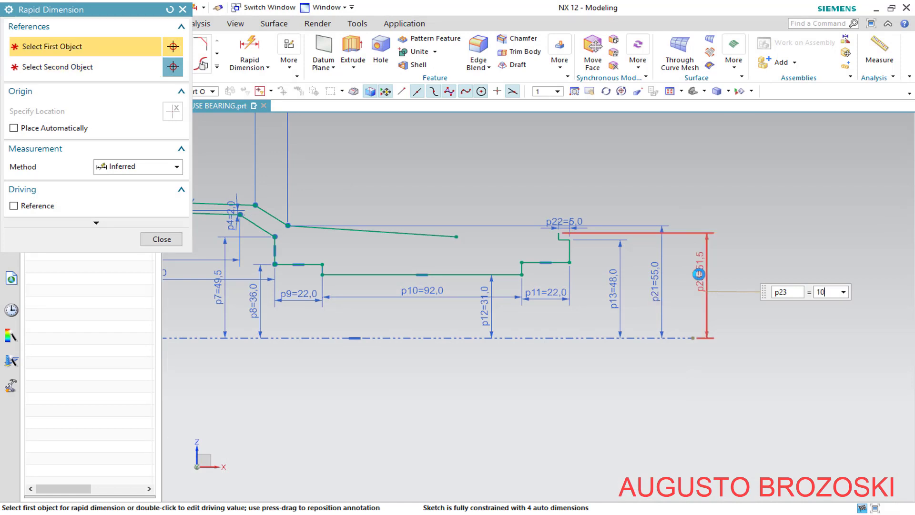
type("0/2")
key("Return")
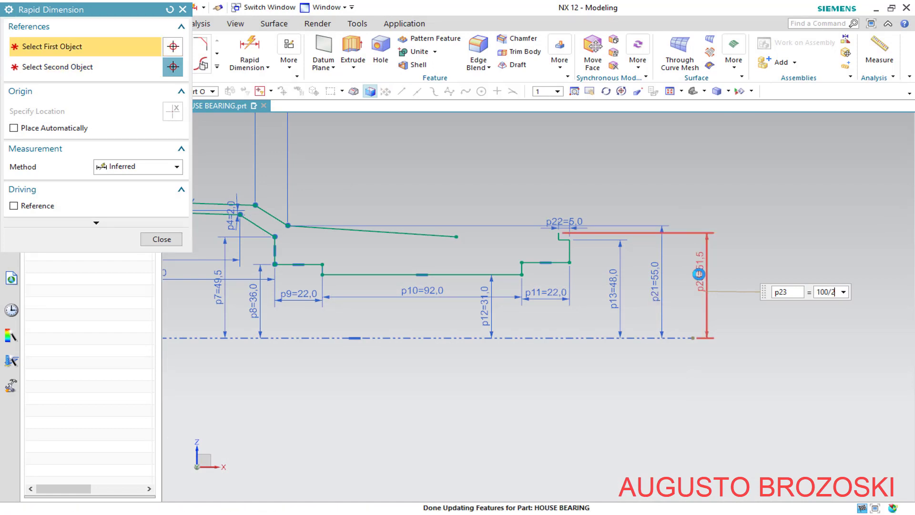
left_click(162, 239)
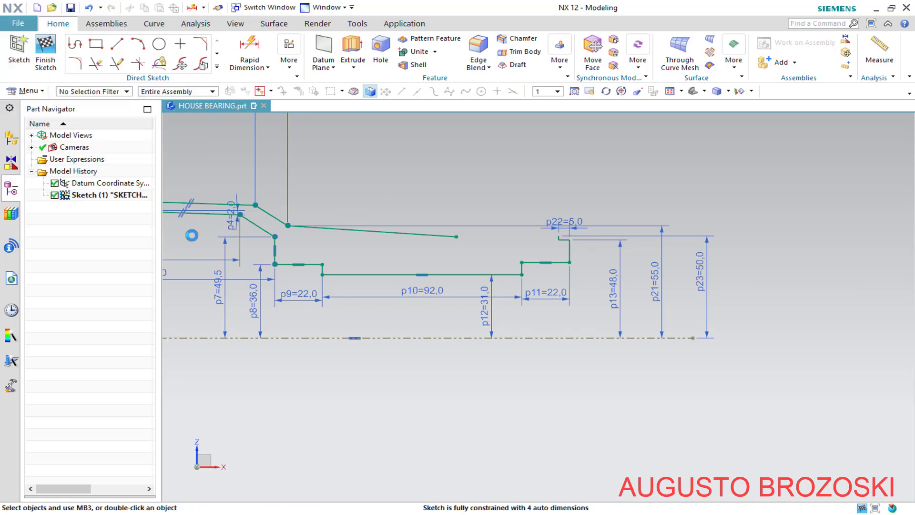
- Close the profile by joining the gently falling line's free end to the short vertical line's upper end, and finish the sketch
scroll(545, 222, "up", 4)
scroll(462, 252, "up", 1)
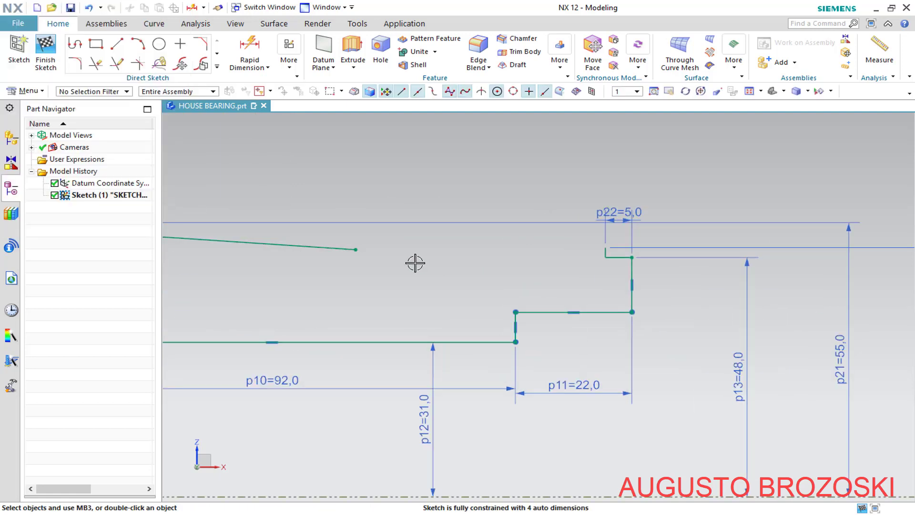
mouse_move(426, 239)
left_mouse_down()
mouse_move(545, 231)
mouse_move(602, 246)
left_mouse_up()
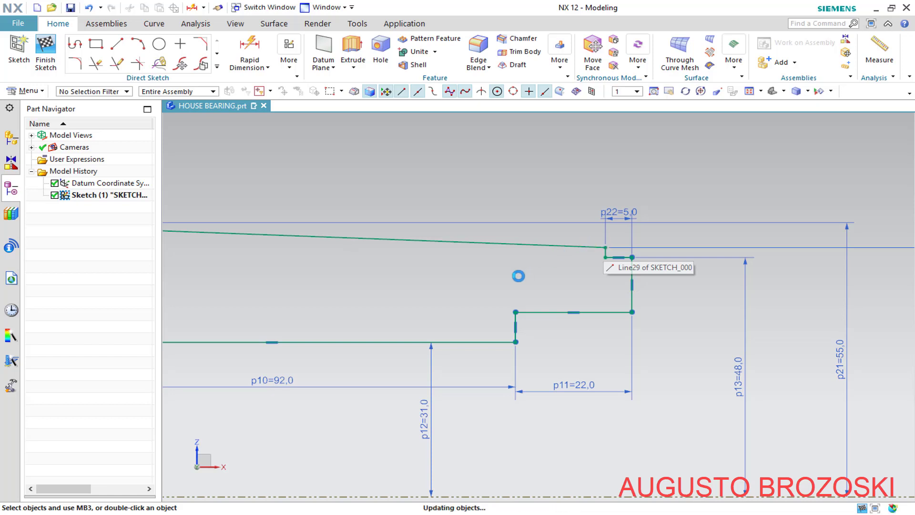
scroll(523, 261, "down", 3)
scroll(329, 262, "down", 4)
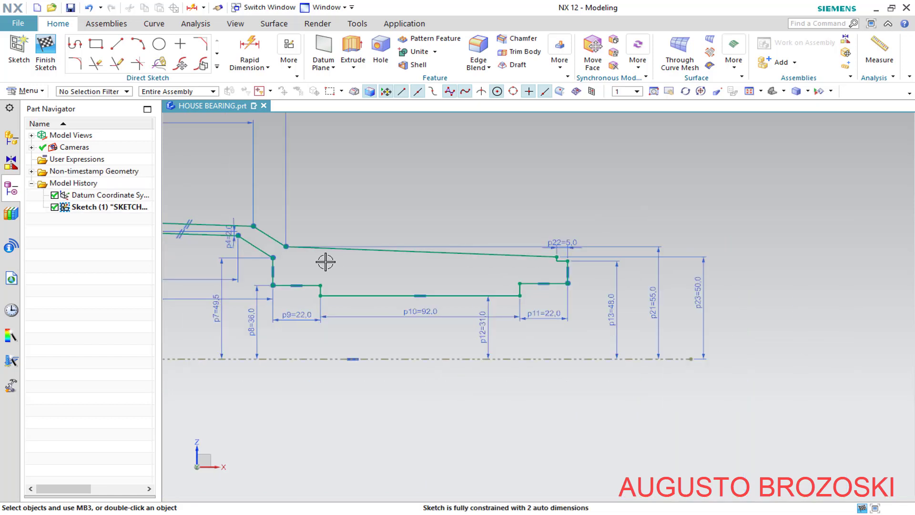
left_click(749, 91)
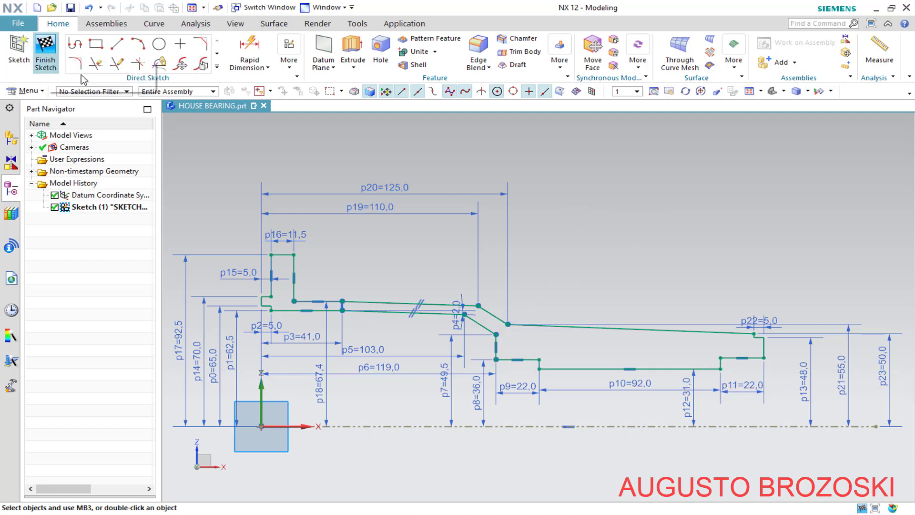
left_click(46, 53)
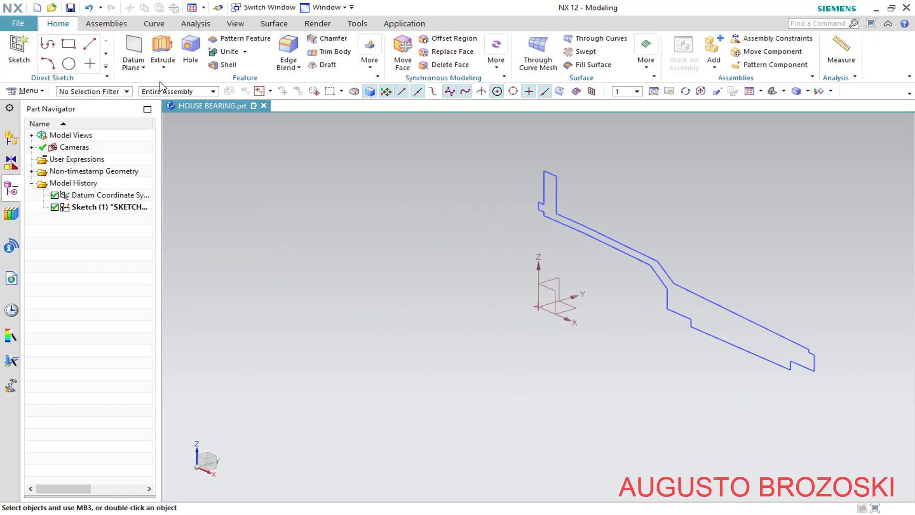
- Revolve the closed profile from 0 to 360° about the X axis through the datum coordinate system's origin, and save the part
left_click(163, 67)
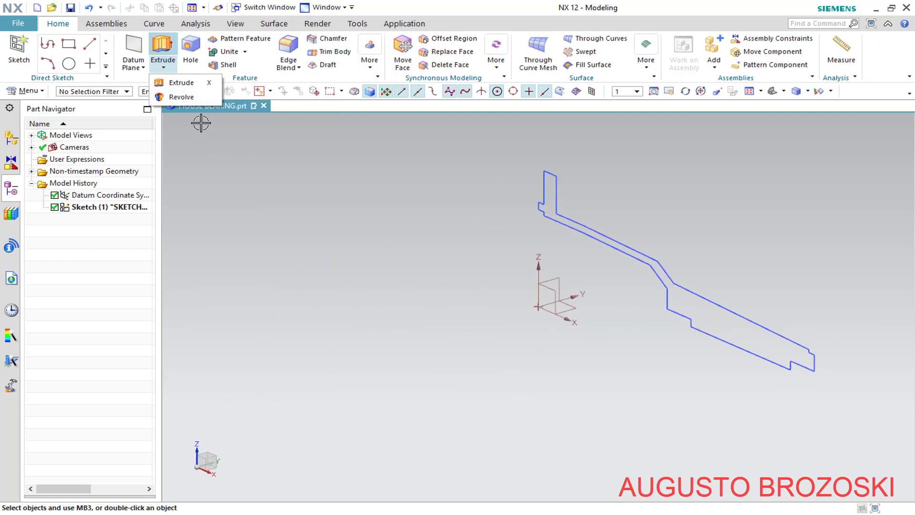
left_click(181, 97)
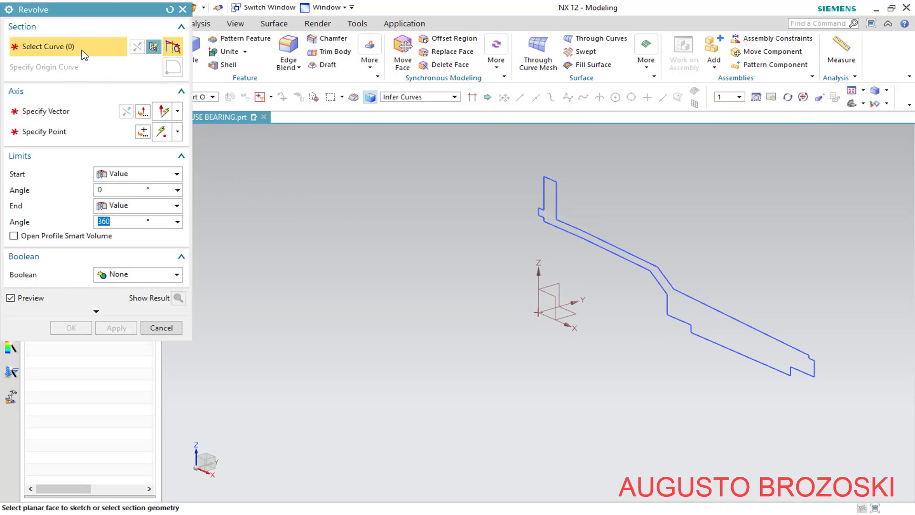
left_click(565, 228)
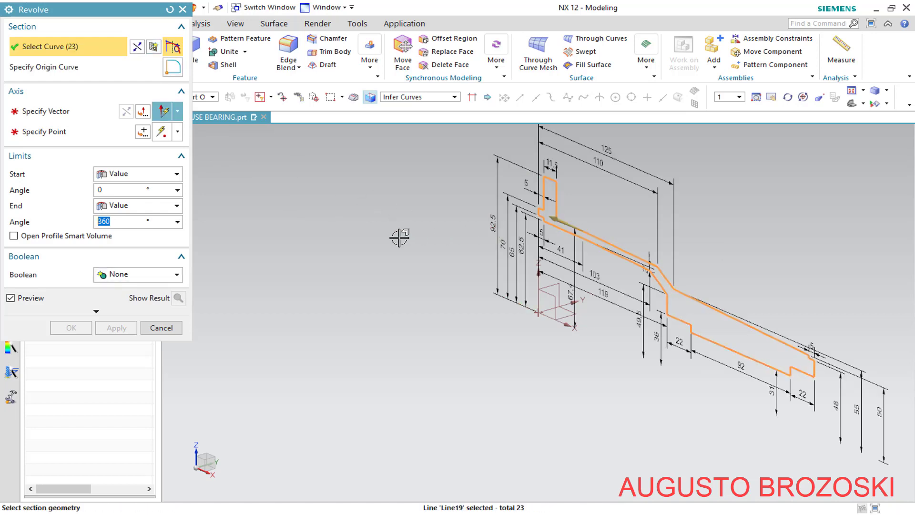
left_click(46, 113)
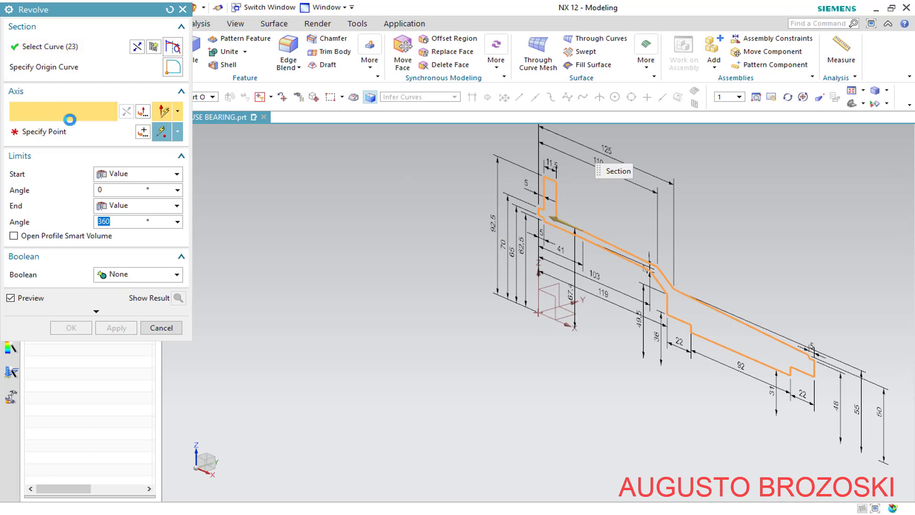
left_click(563, 325)
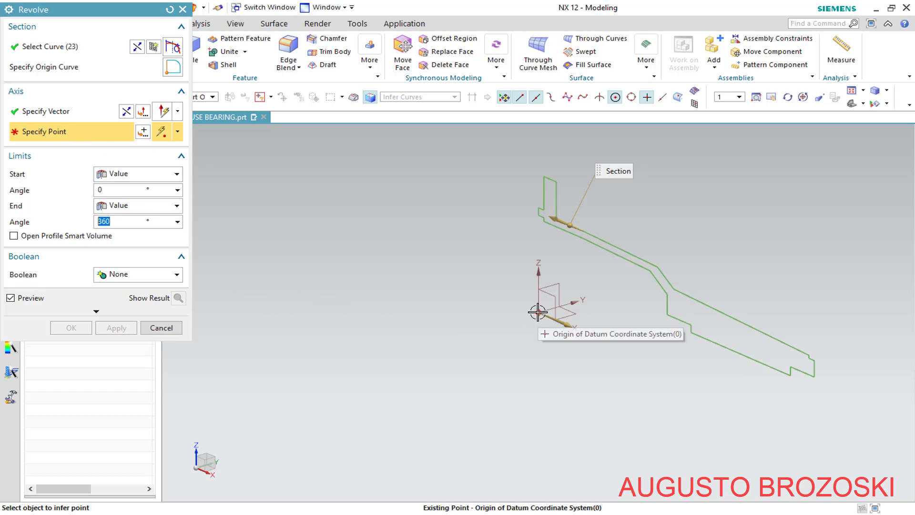
left_click(475, 308)
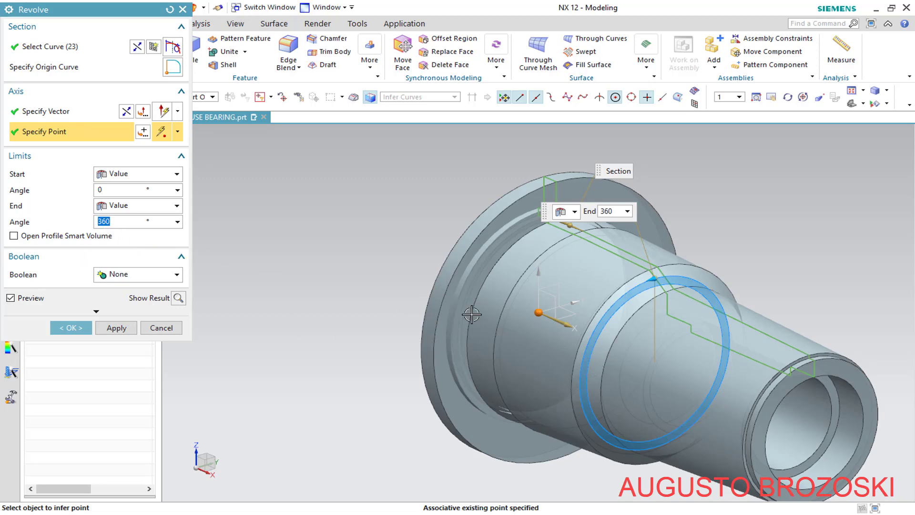
middle_click_drag(458, 311, 498, 298)
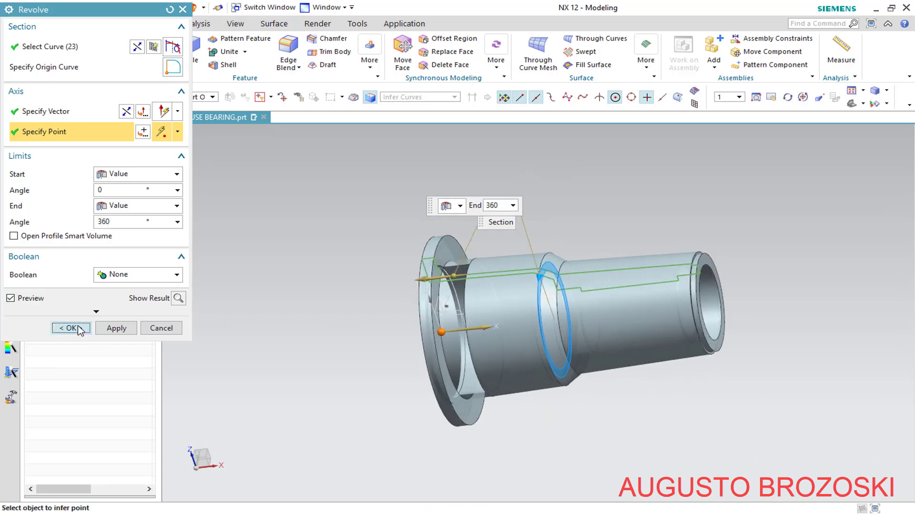
left_click(76, 328)
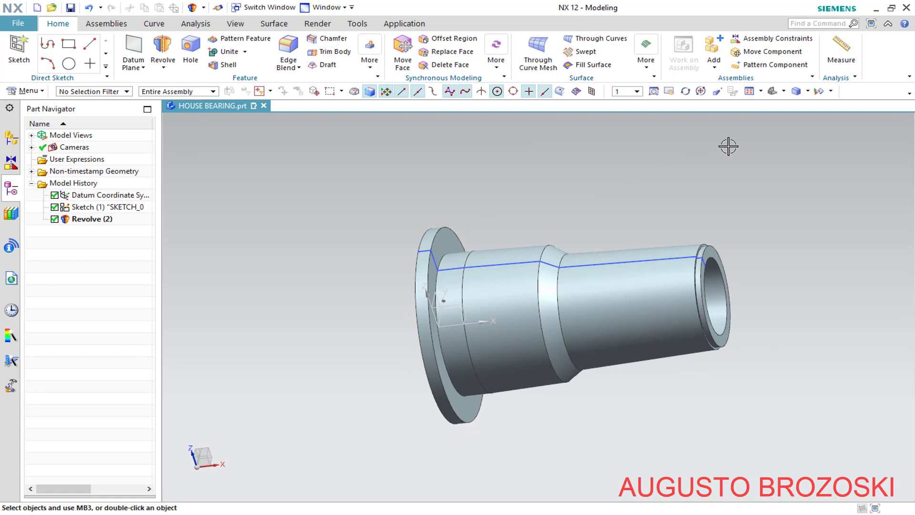
left_click(773, 92)
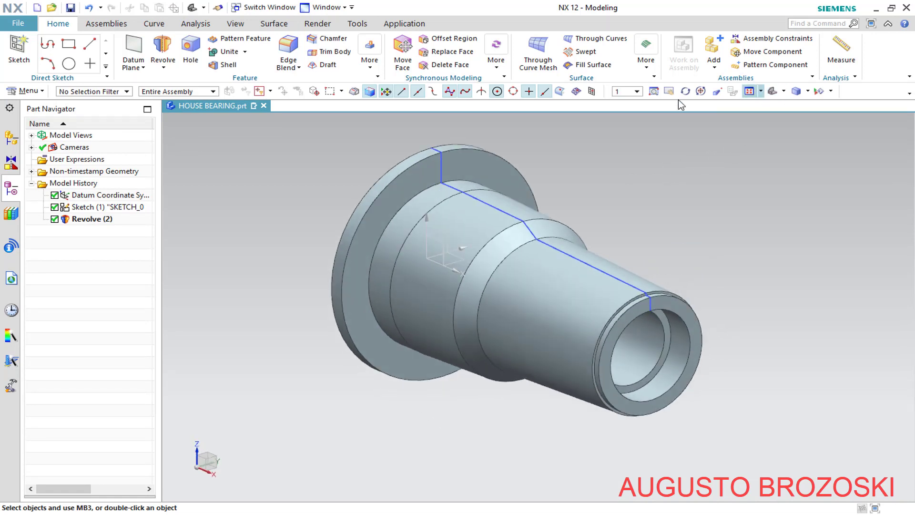
left_click(71, 8)
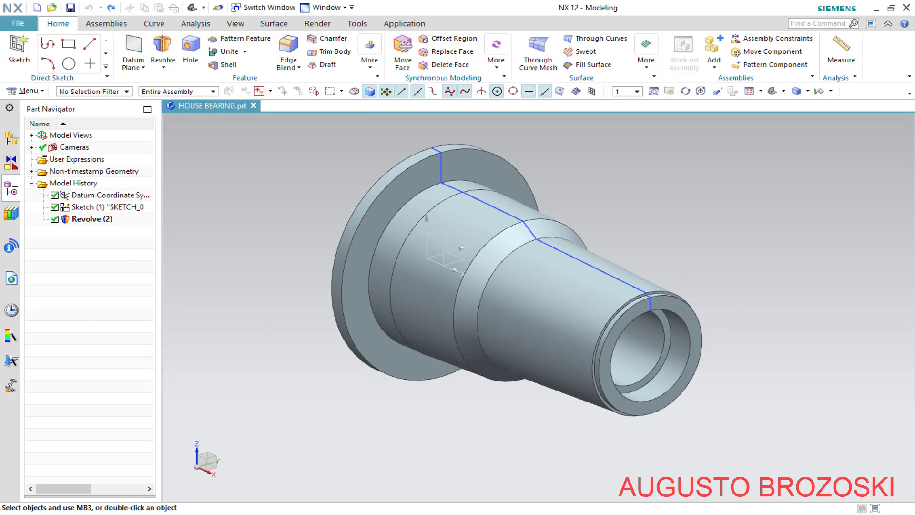
- Examine the section, end and detail views of the pump house bearing drawing in Acrobat Reader for the remaining features, and return to NX
key("alt+Tab")
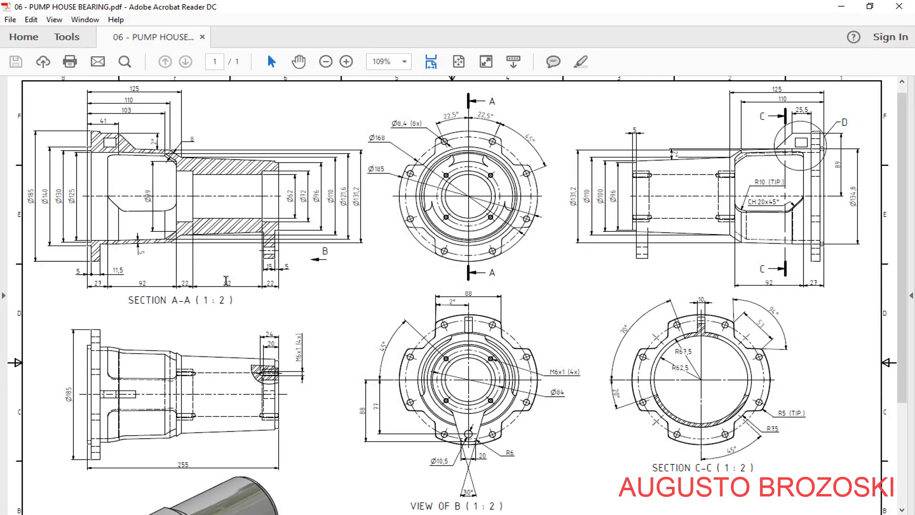
scroll(174, 193, "down", 3)
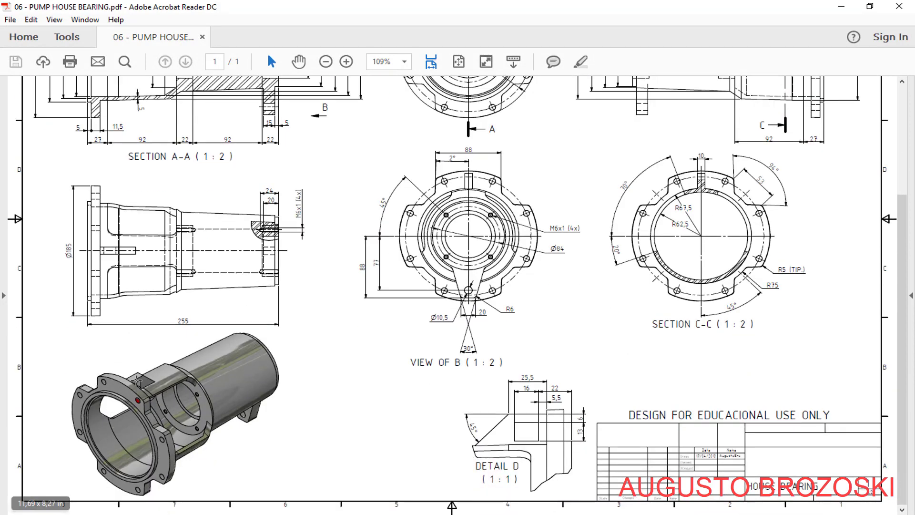
scroll(696, 324, "up", 3)
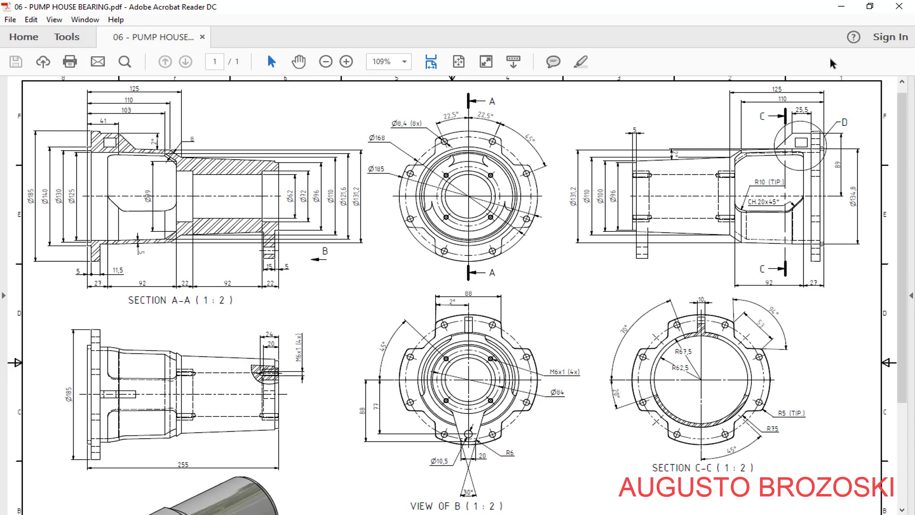
left_click(841, 6)
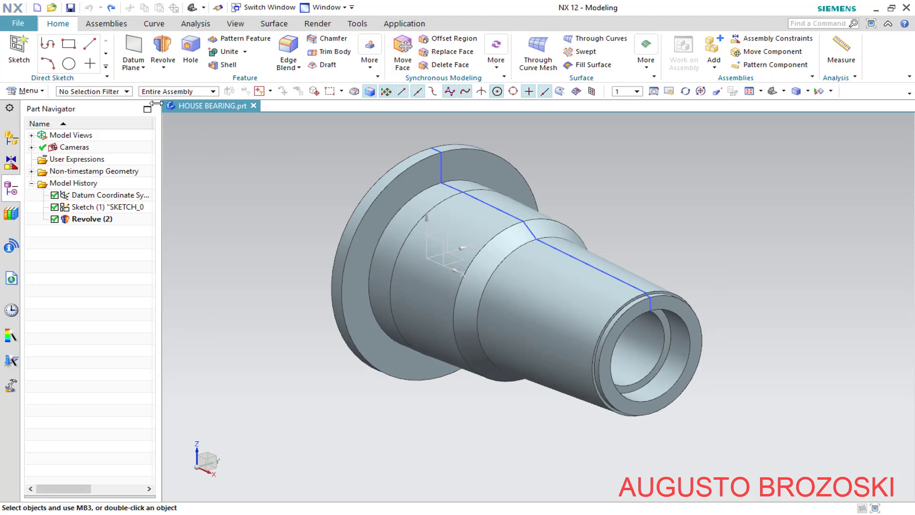
- Create an associative datum plane offset 27 mm from the YZ plane of the datum coordinate system
left_click(133, 47)
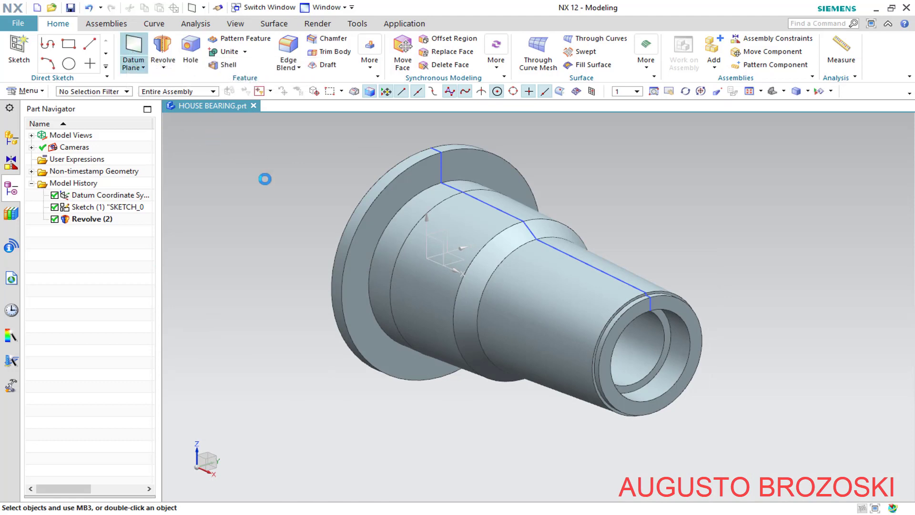
middle_click_drag(316, 311, 425, 292)
scroll(425, 300, "up", 5)
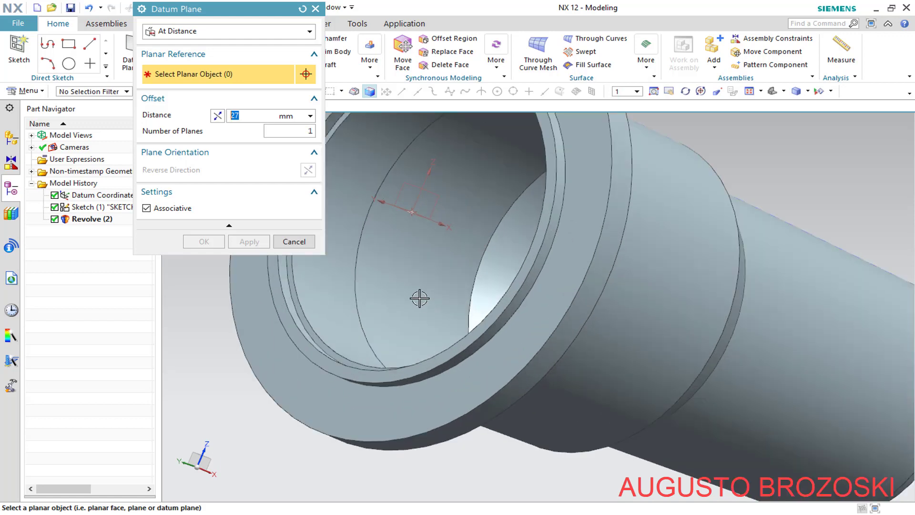
left_click(408, 181)
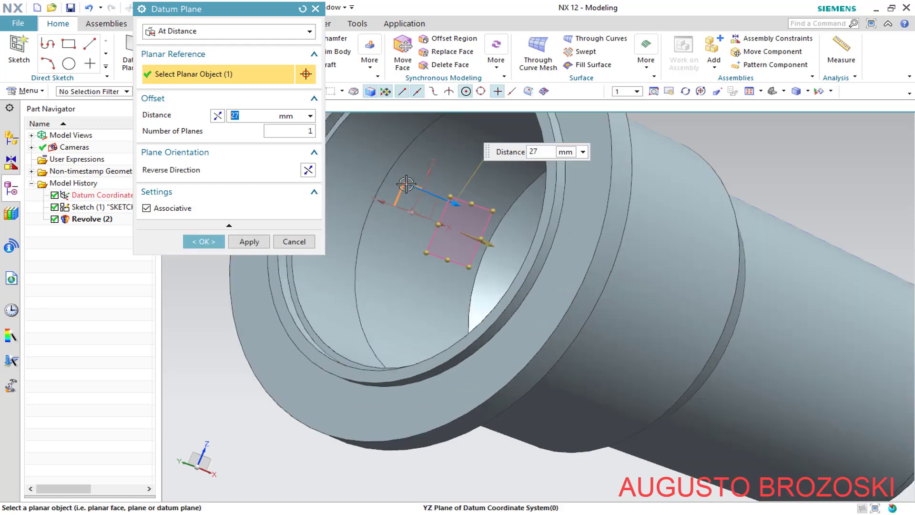
middle_click_drag(435, 269, 524, 202)
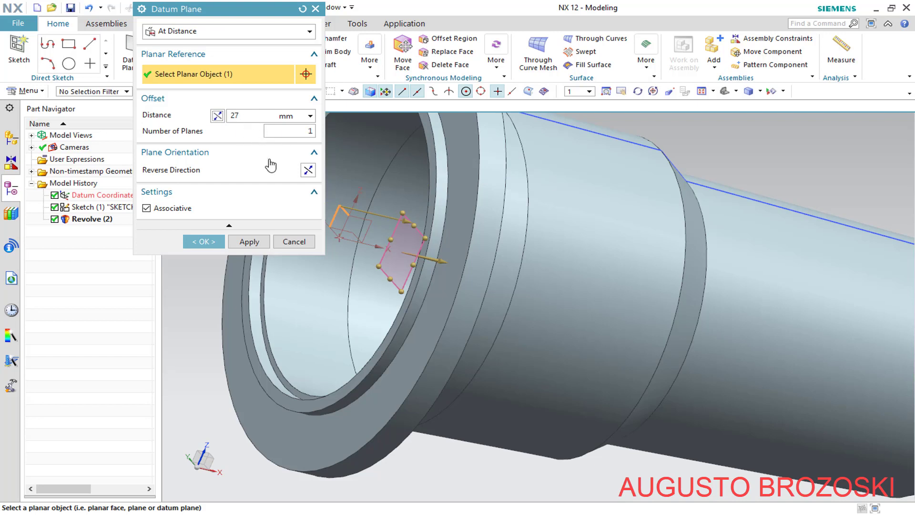
left_click(203, 242)
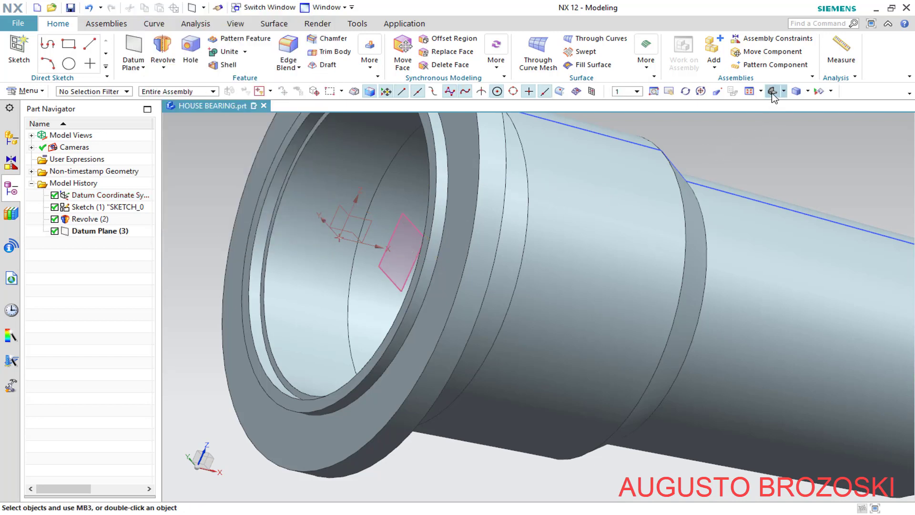
- Start a new sketch on the 27 mm offset datum plane
left_click(772, 92)
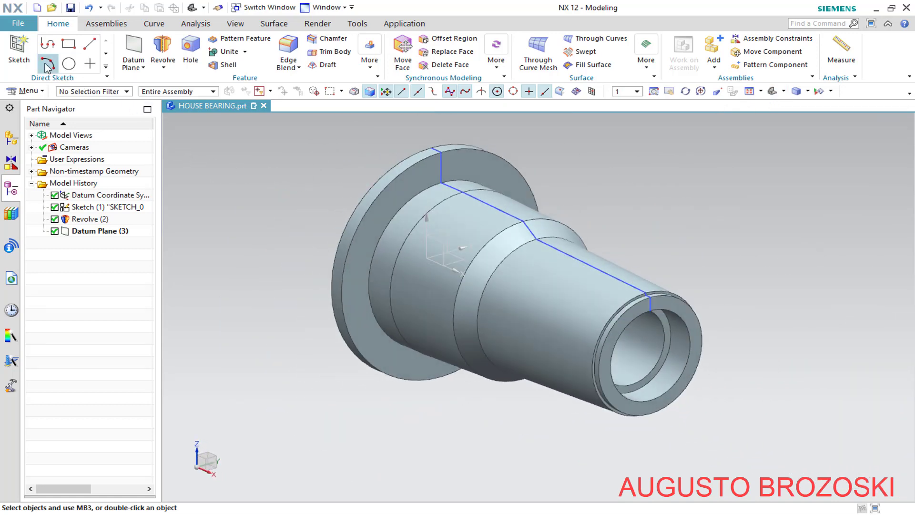
left_click(18, 51)
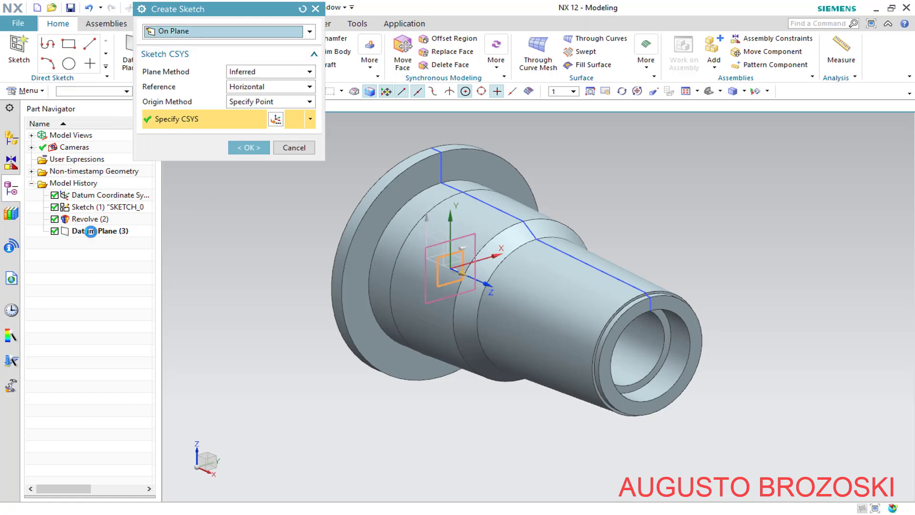
left_click(94, 232)
left_click(249, 147)
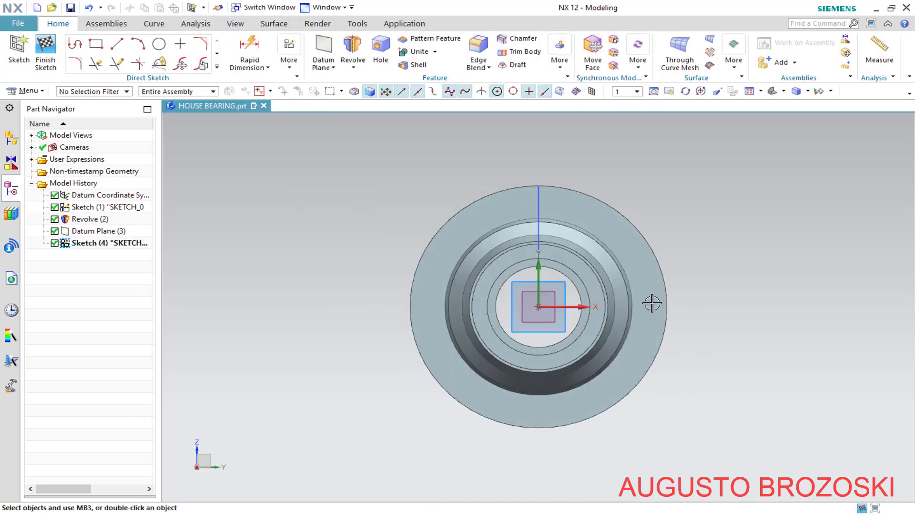
- Section the view with one plane through the 27 mm offset datum plane and orient the view square to the cut ring
left_click(772, 92)
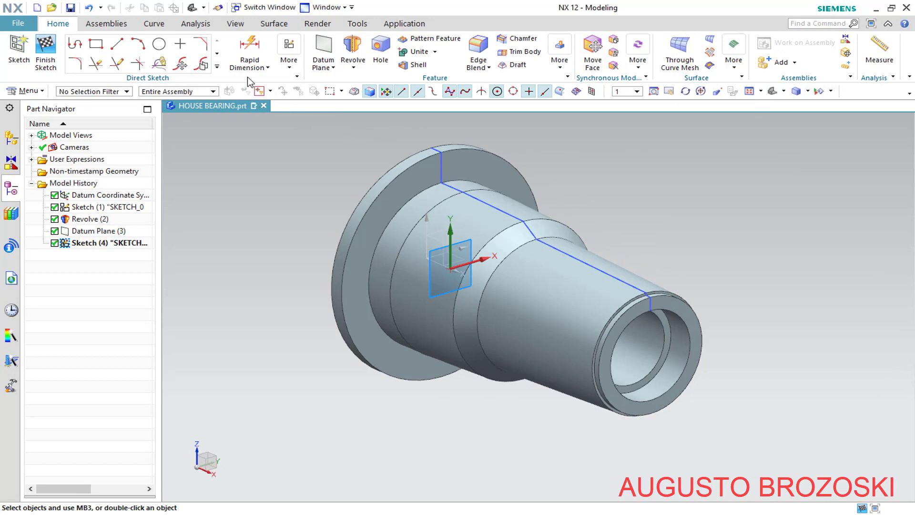
left_click(235, 24)
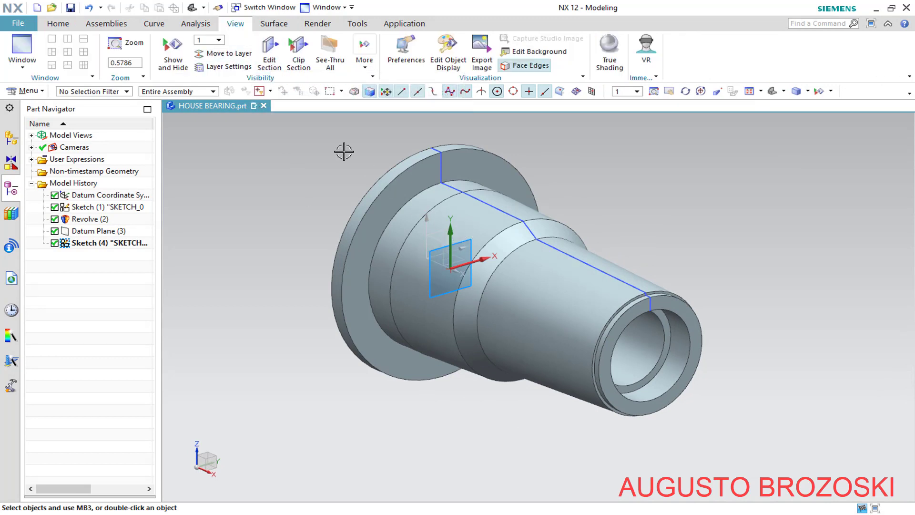
left_click(269, 52)
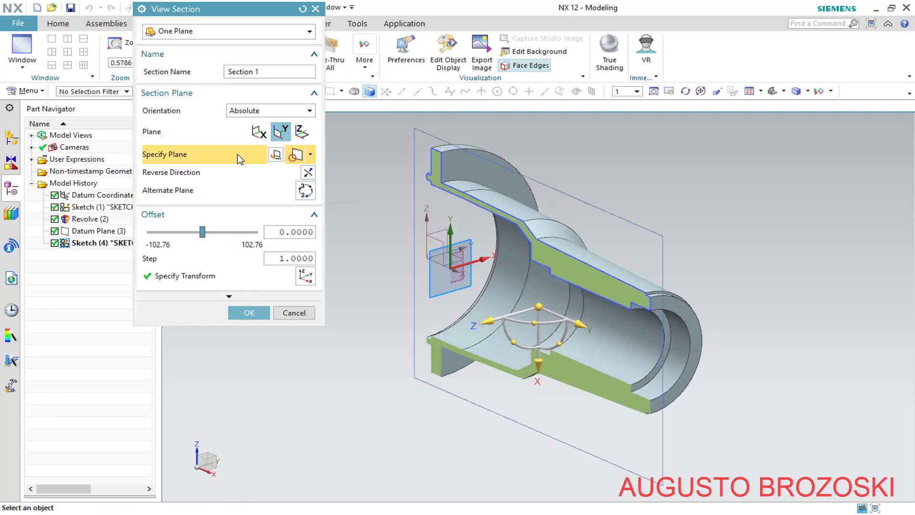
left_click(276, 154)
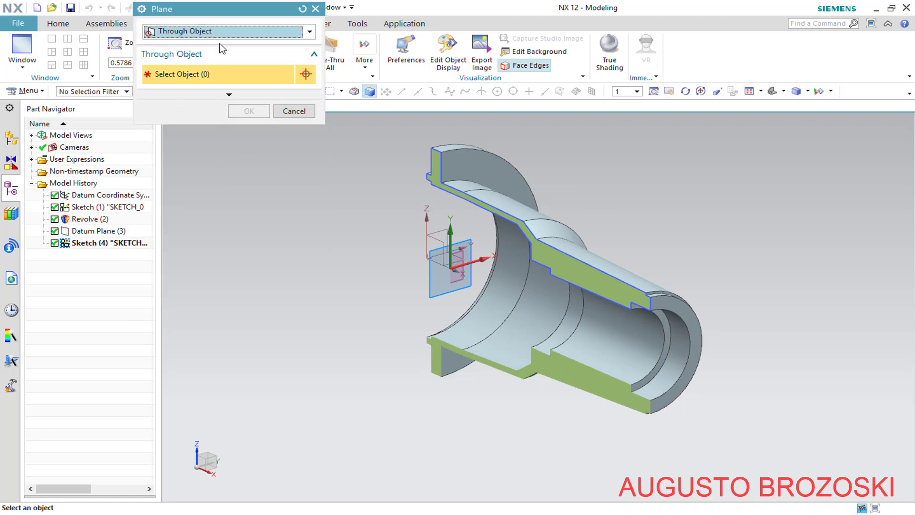
left_click(106, 231)
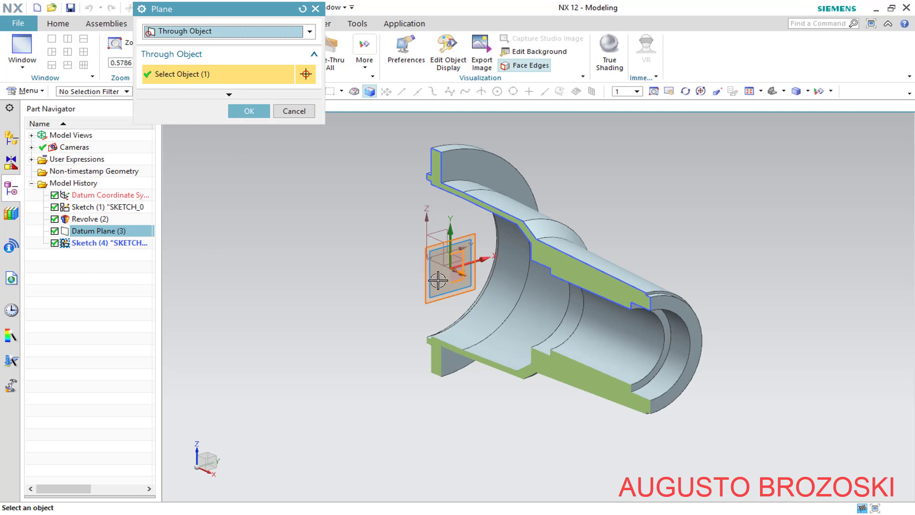
left_click(255, 112)
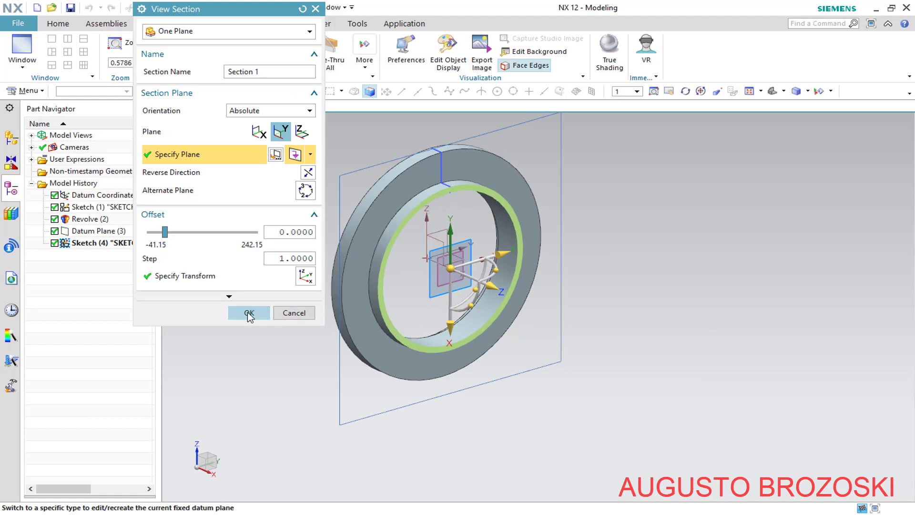
left_click(249, 313)
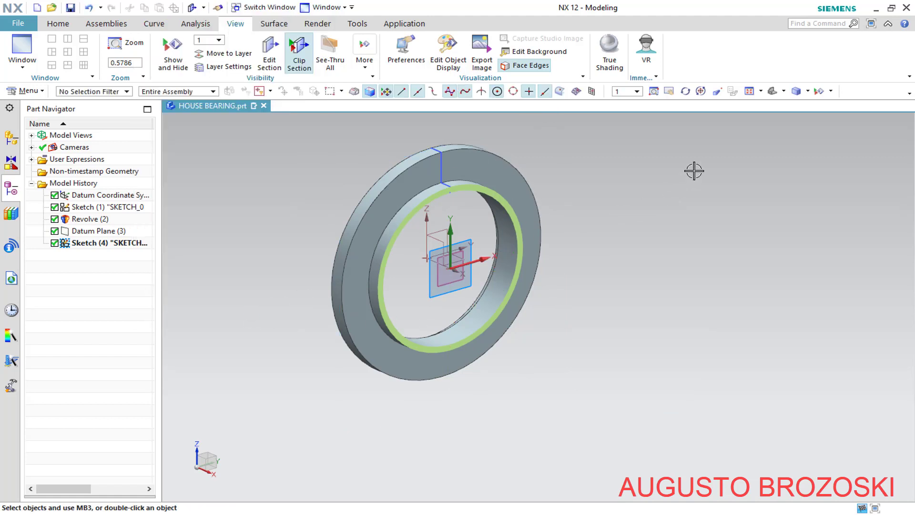
left_click(783, 90)
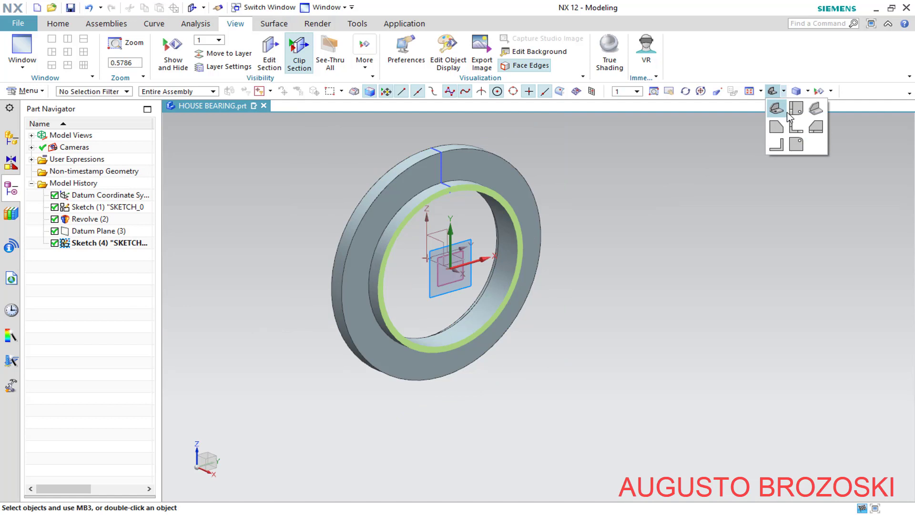
left_click(815, 127)
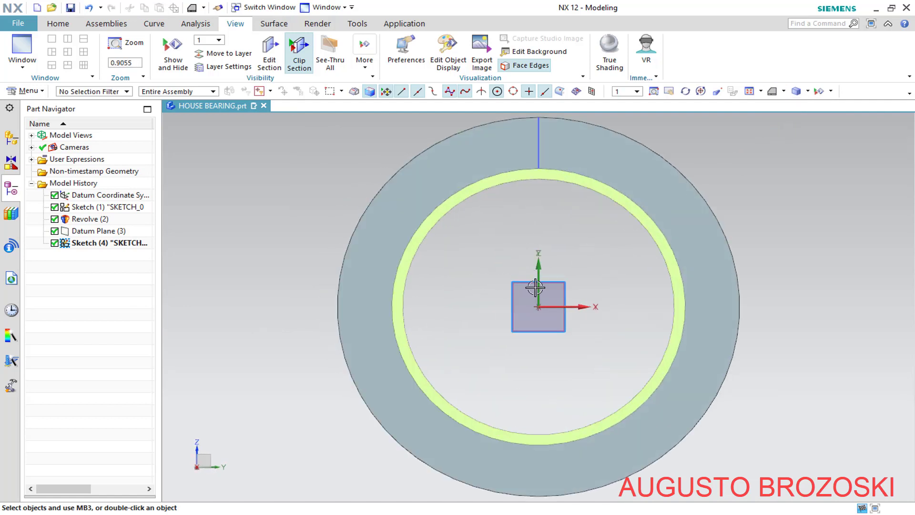
scroll(539, 248, "up", 3)
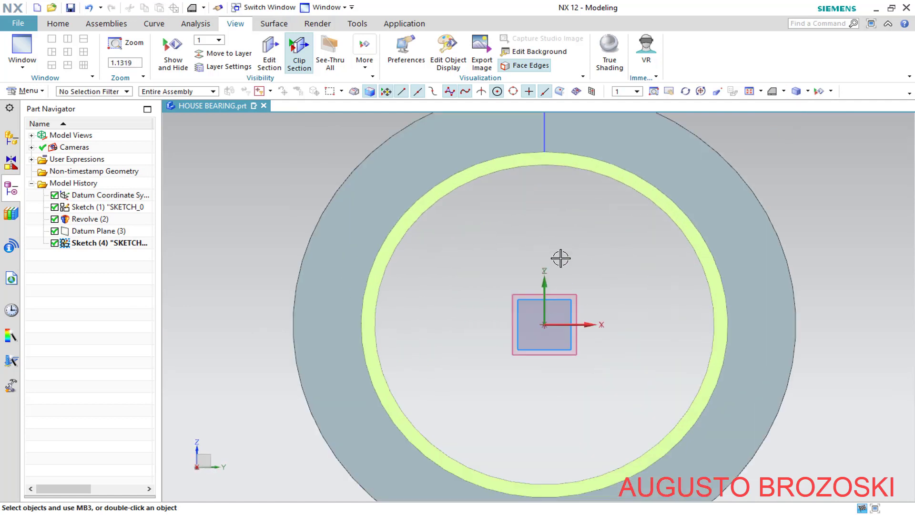
- Switch to Adobe Acrobat Reader and examine Section C-C in the pump house bearing drawing for its angles and radii, then return to NX
left_click(340, 514)
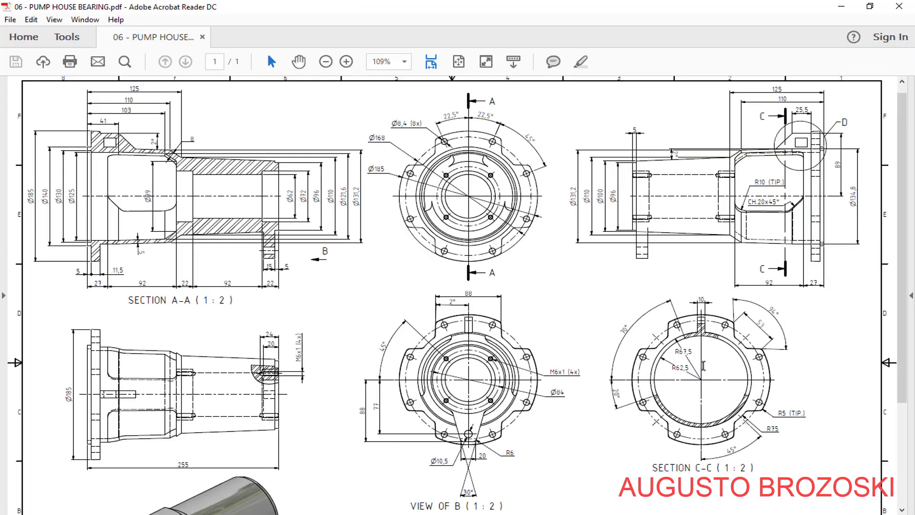
left_click(346, 62)
left_click(346, 61)
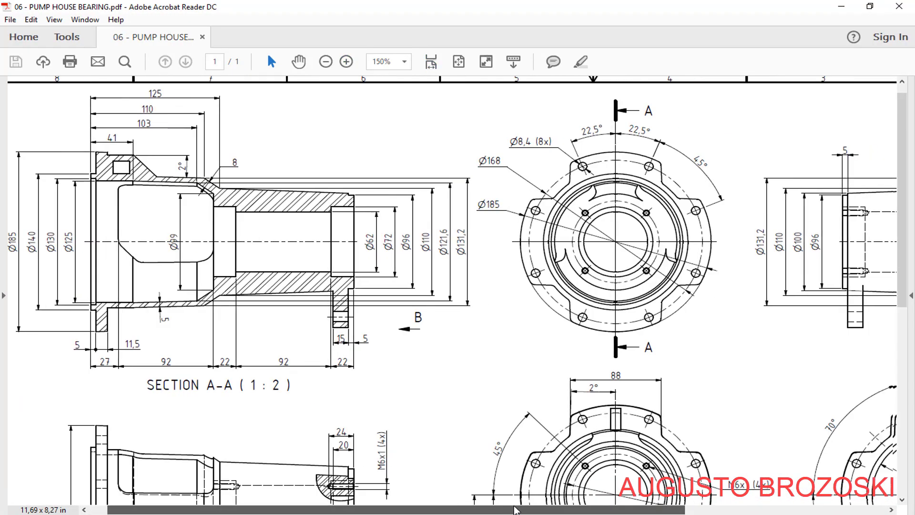
left_click_drag(451, 506, 668, 507)
scroll(638, 308, "down", 3)
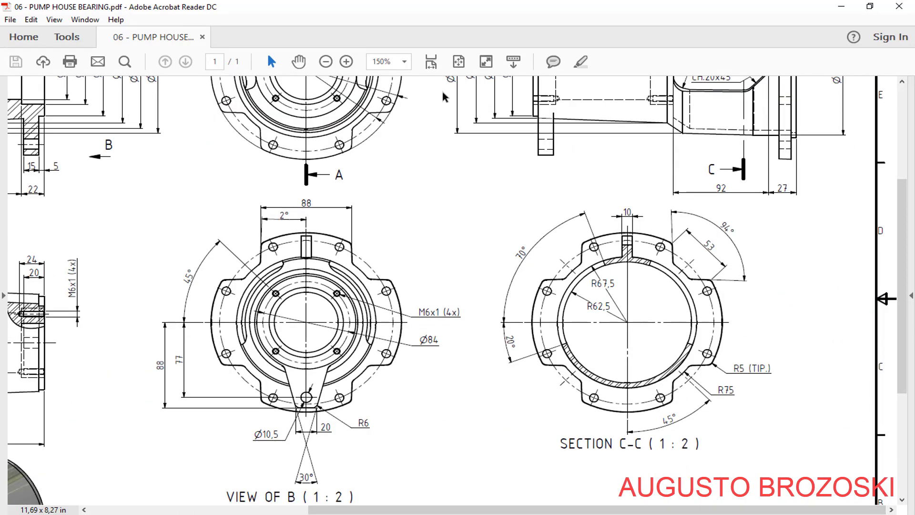
left_click(346, 61)
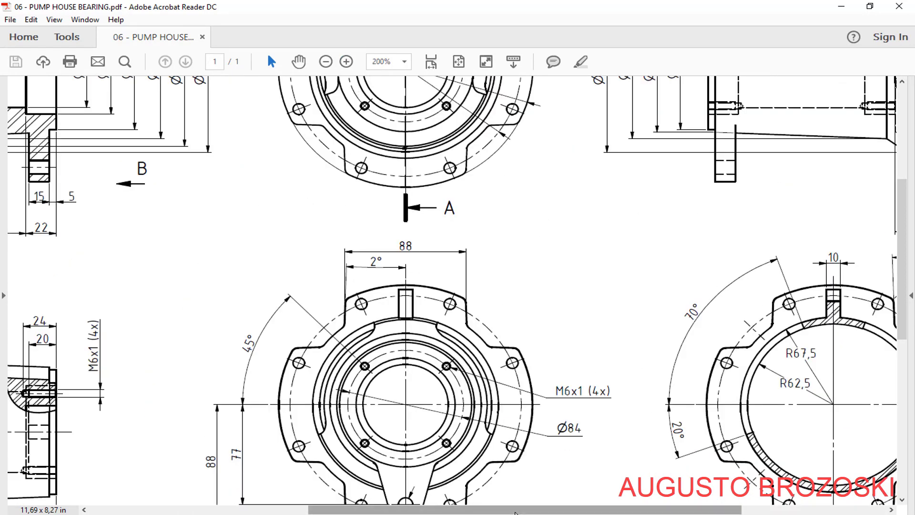
left_click_drag(478, 511, 622, 512)
scroll(628, 391, "down", 3)
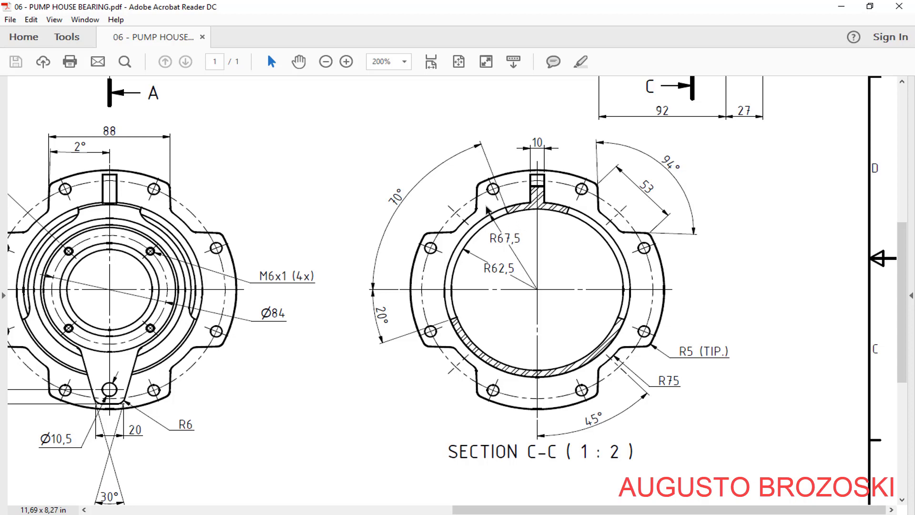
left_click(840, 8)
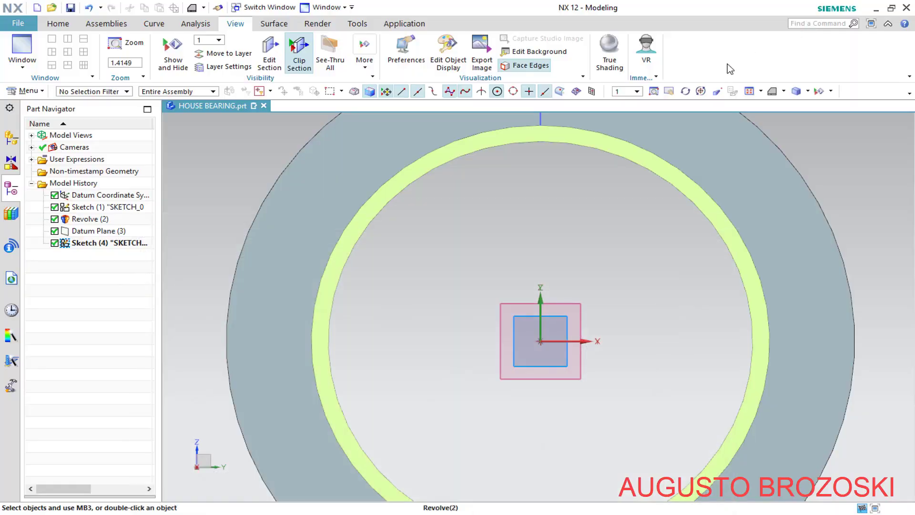
- Sketch a Profile line from the sketch origin at about 208°, crossing the lower-left part of the sectioned ring
left_click(68, 27)
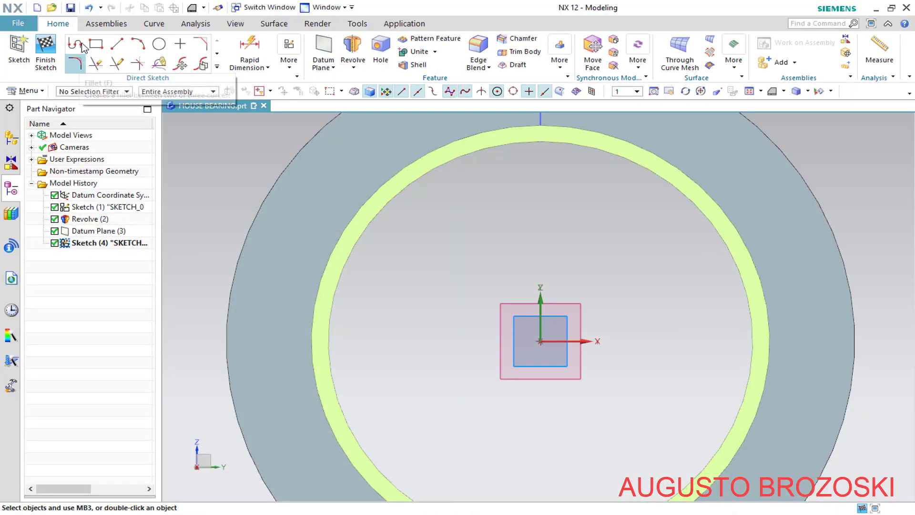
left_click(77, 44)
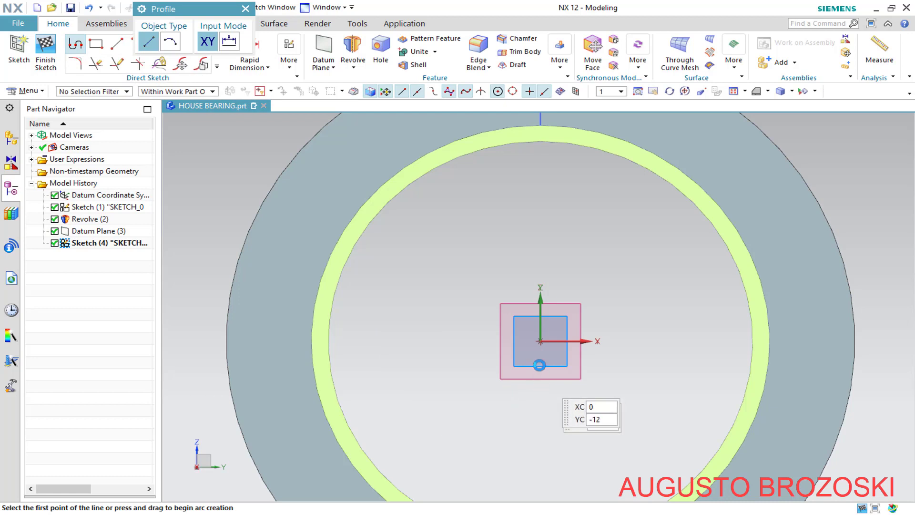
left_click(540, 341)
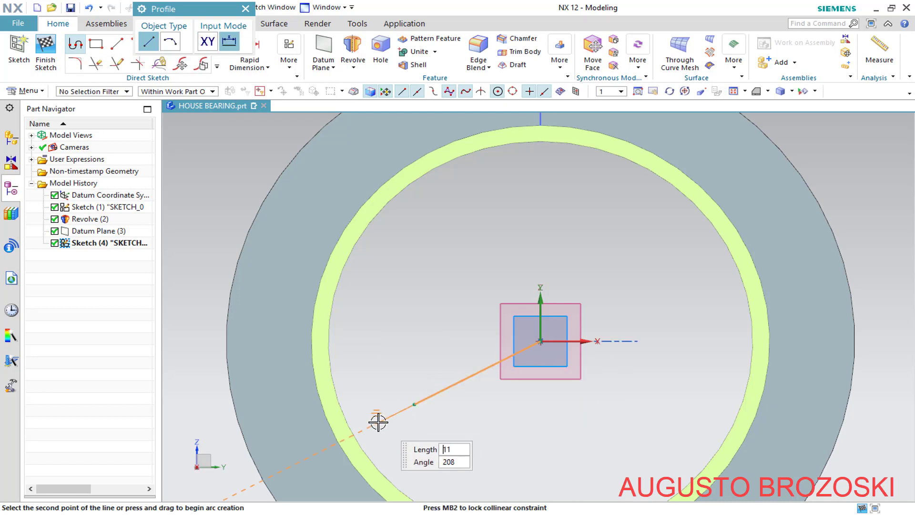
left_click(308, 455)
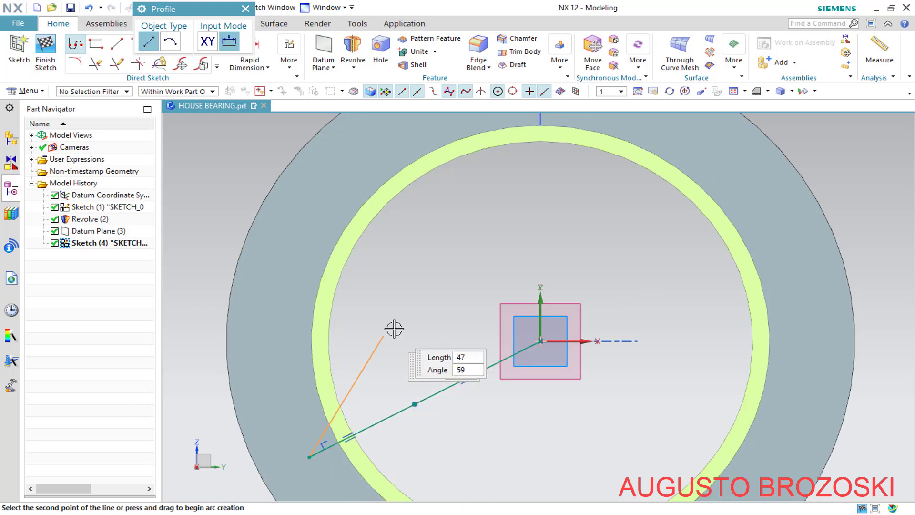
key("Escape")
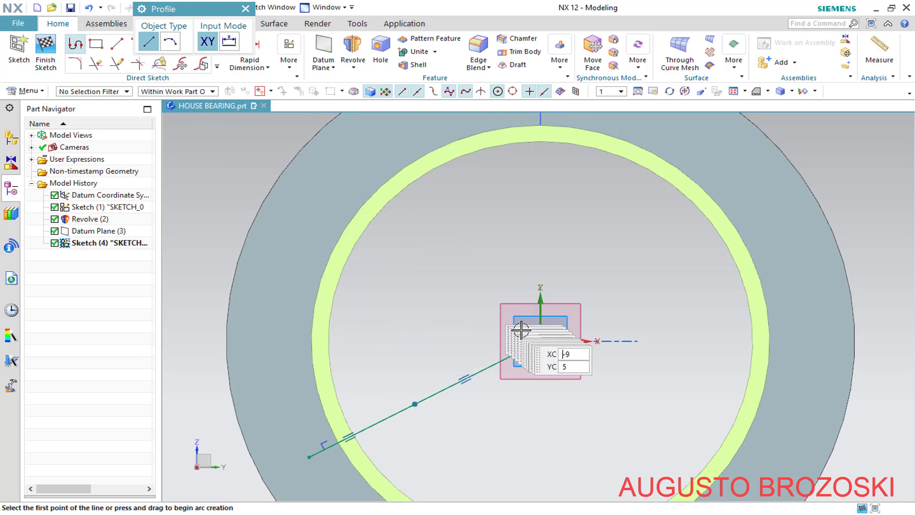
- Sketch two lines from the origin: one horizontal to the flange's outer edge, one at about 123° crossing the ring, and exit Profile
left_click(540, 341)
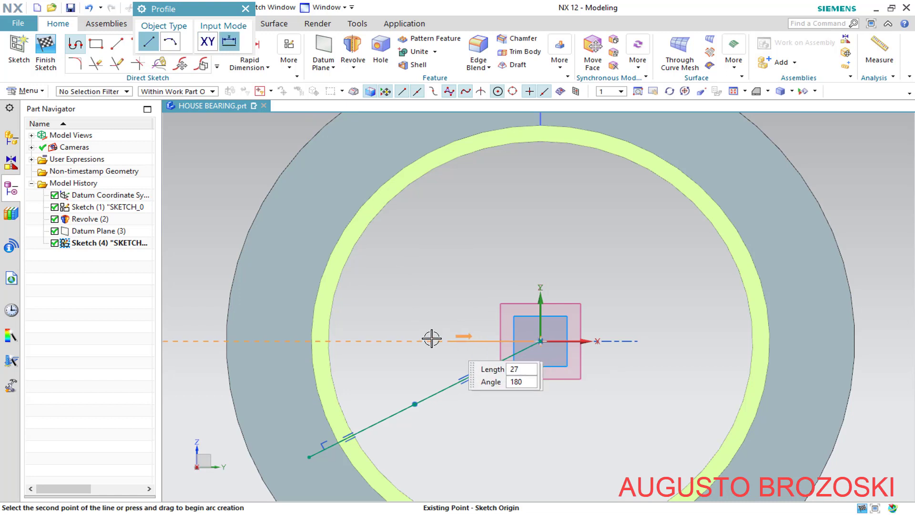
left_click(226, 342)
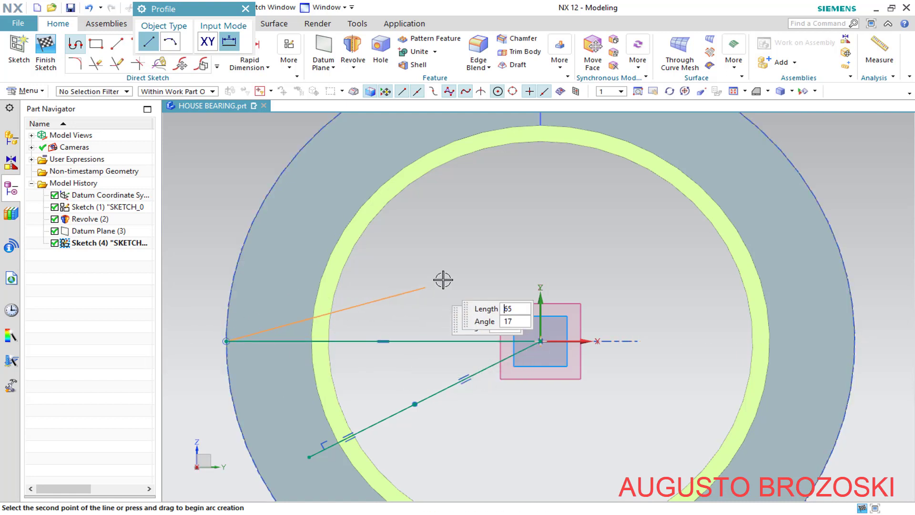
key("Escape")
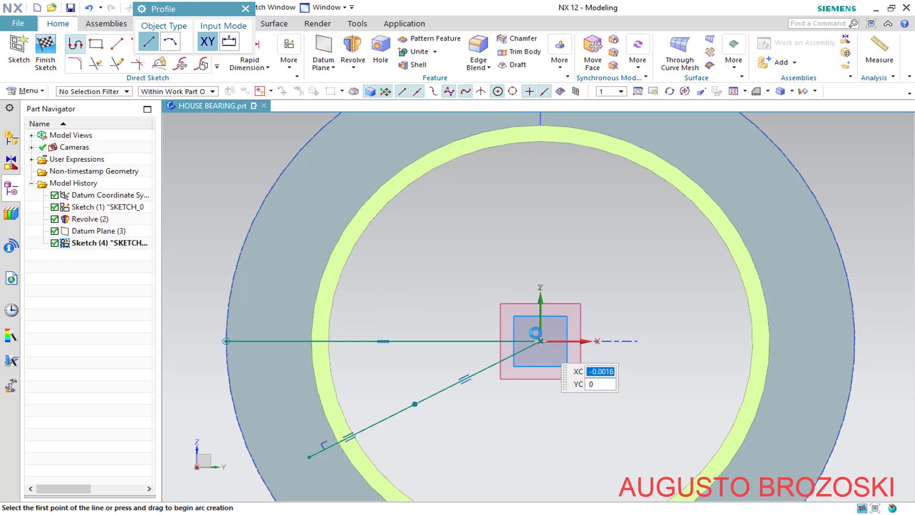
left_click(536, 333)
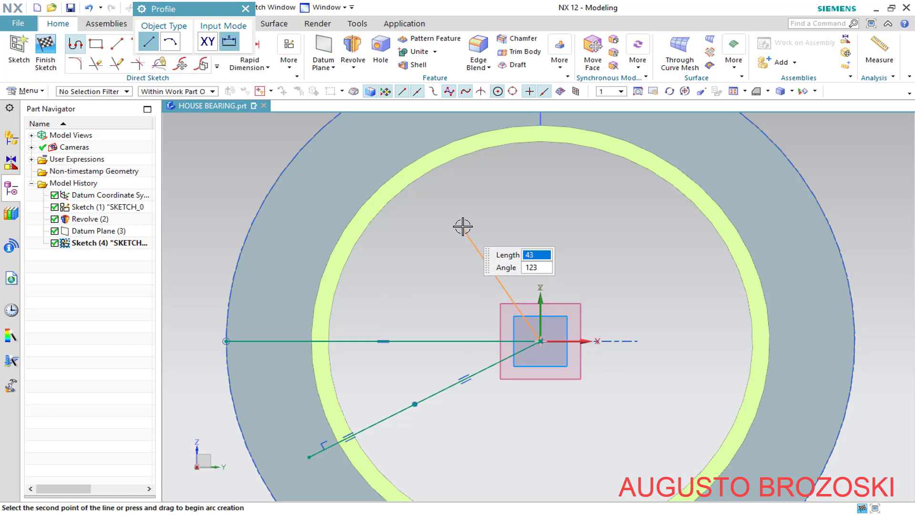
left_click(398, 134)
key("Escape")
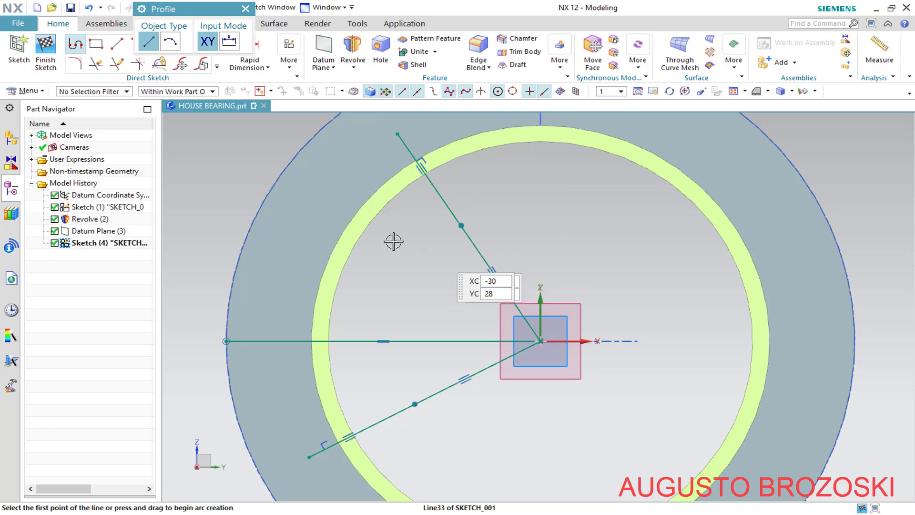
left_click(246, 9)
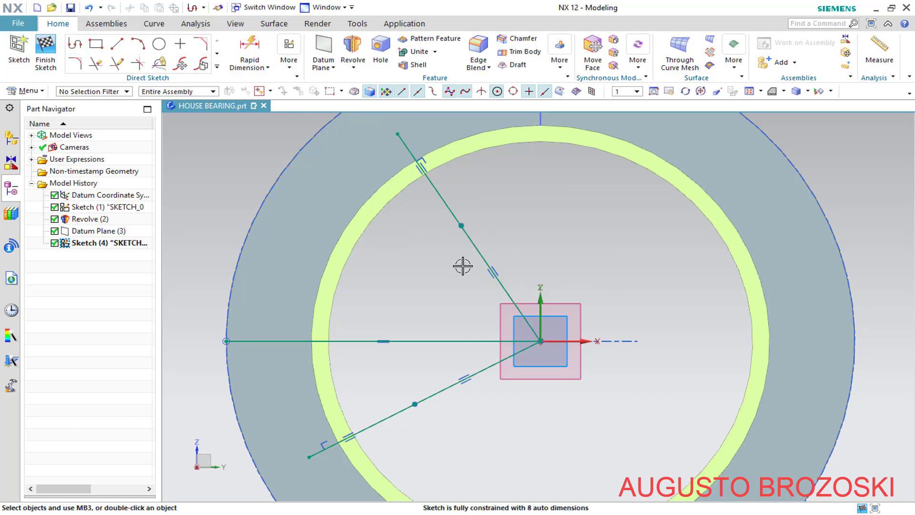
- Convert the inner segments of the two angled lines and the full horizontal line to reference geometry
right_click(478, 253)
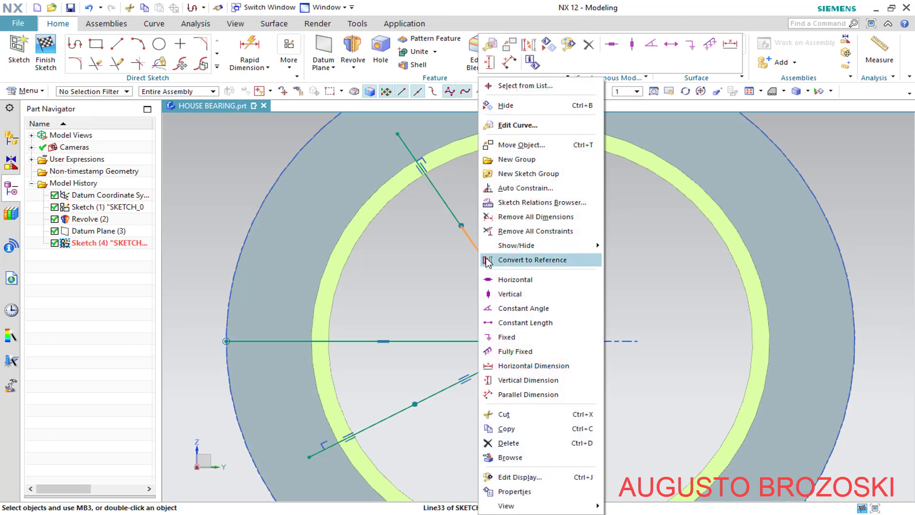
left_click(520, 261)
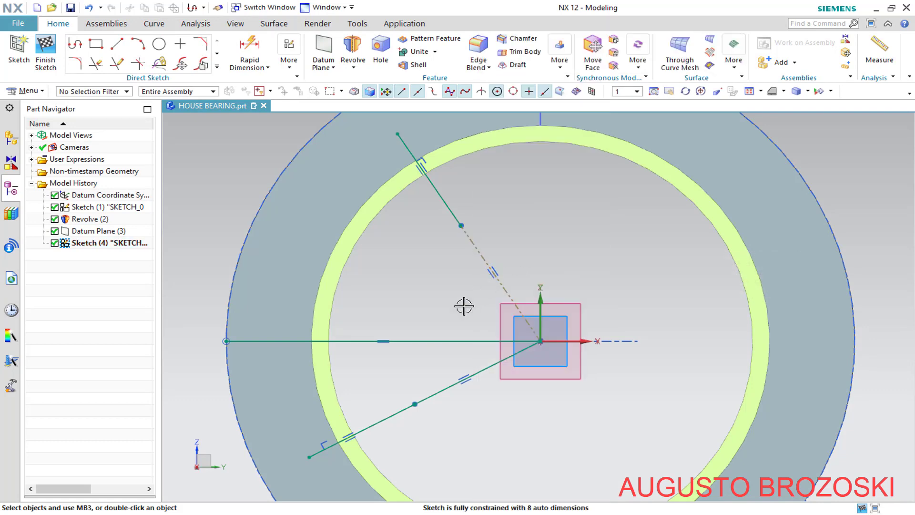
right_click(443, 389)
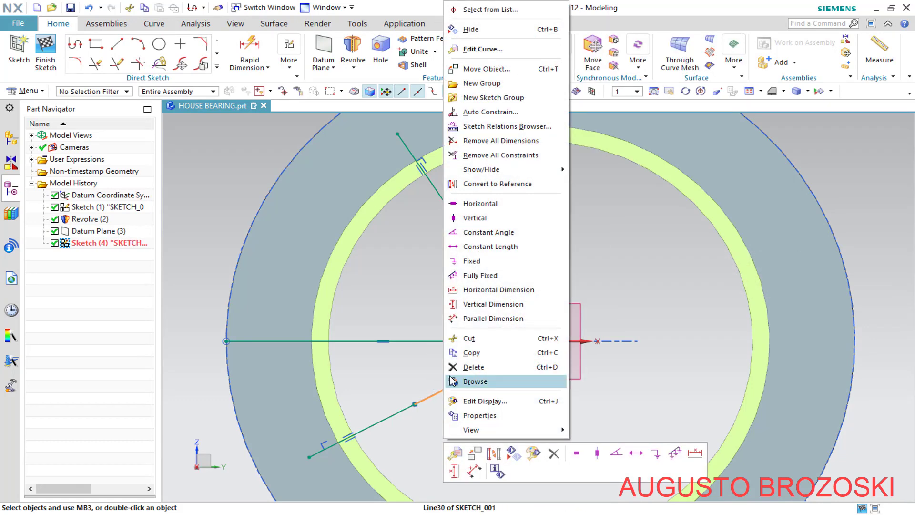
left_click(492, 185)
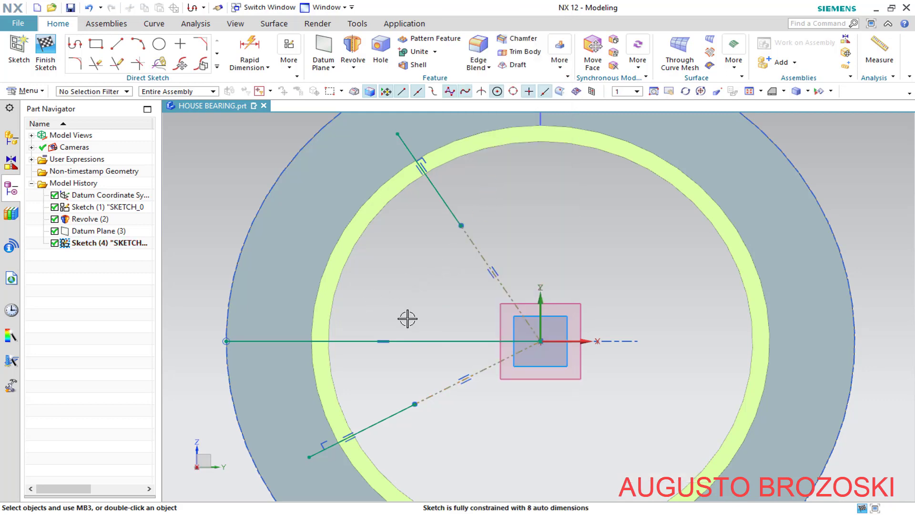
right_click(425, 341)
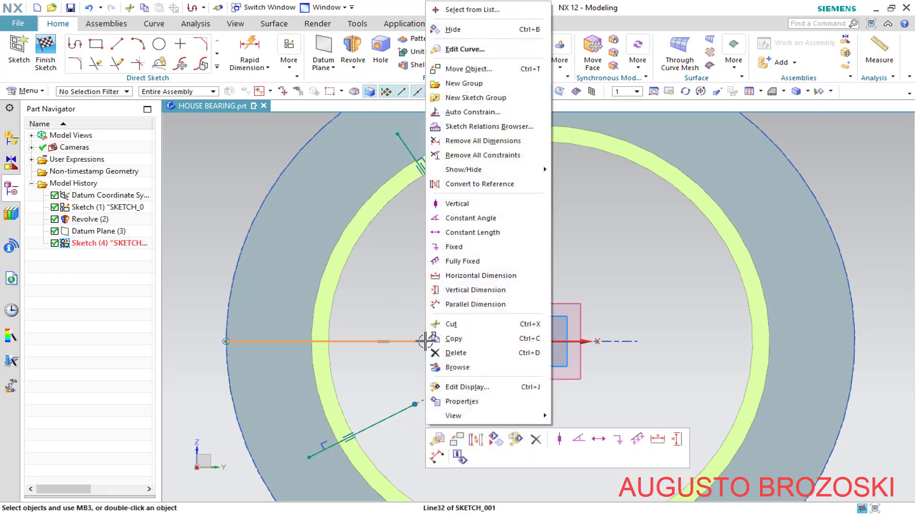
left_click(479, 184)
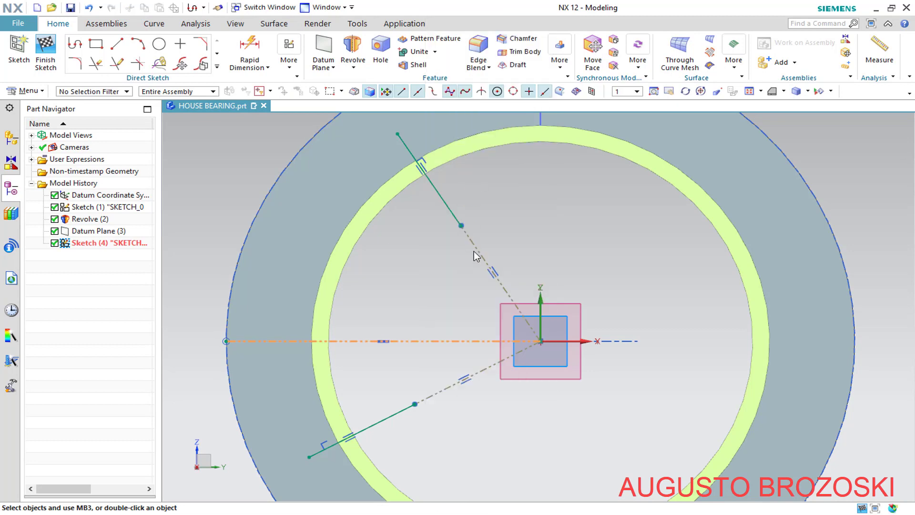
- Sketch two circles centred on the sketch origin, one through the inner end of the upper solid line and one just outside the sectioned ring
left_click(159, 44)
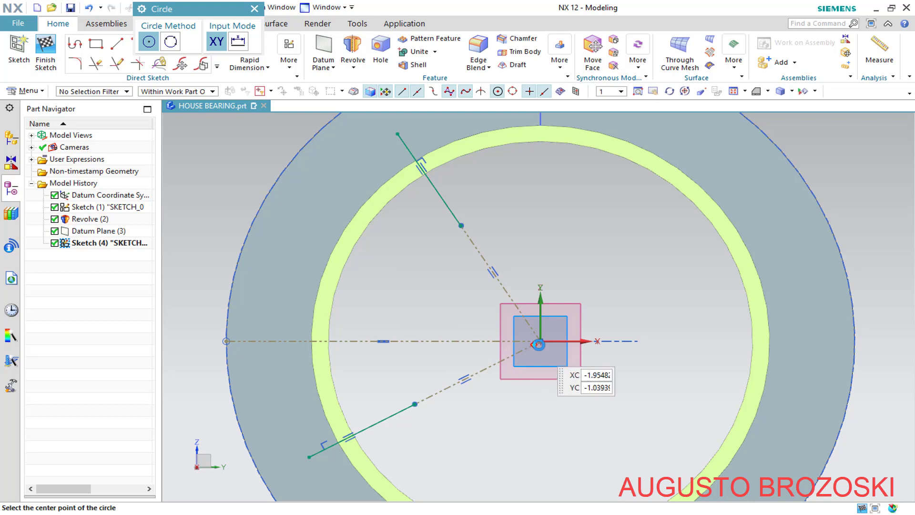
left_click(540, 340)
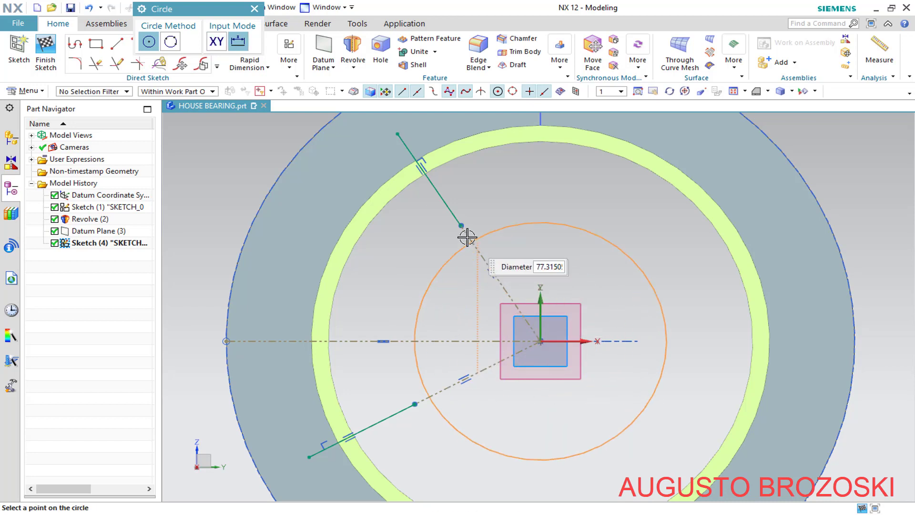
left_click(459, 224)
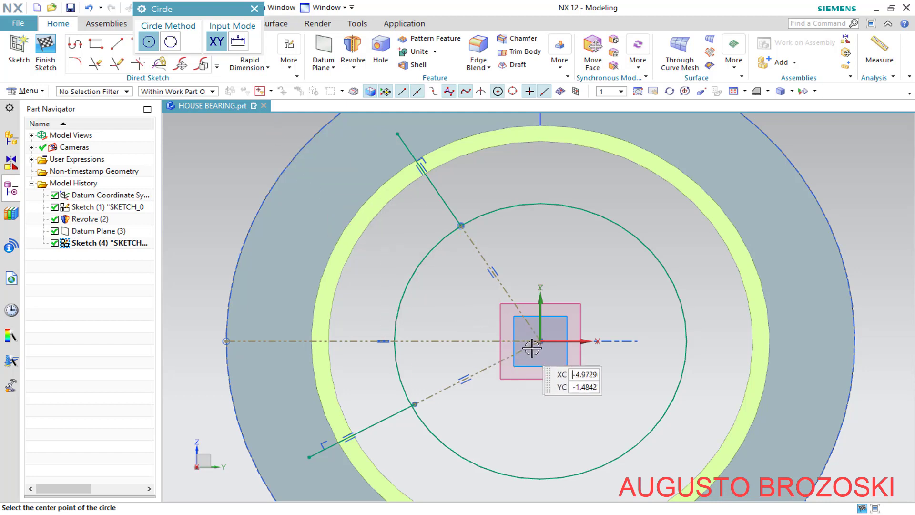
left_click(540, 341)
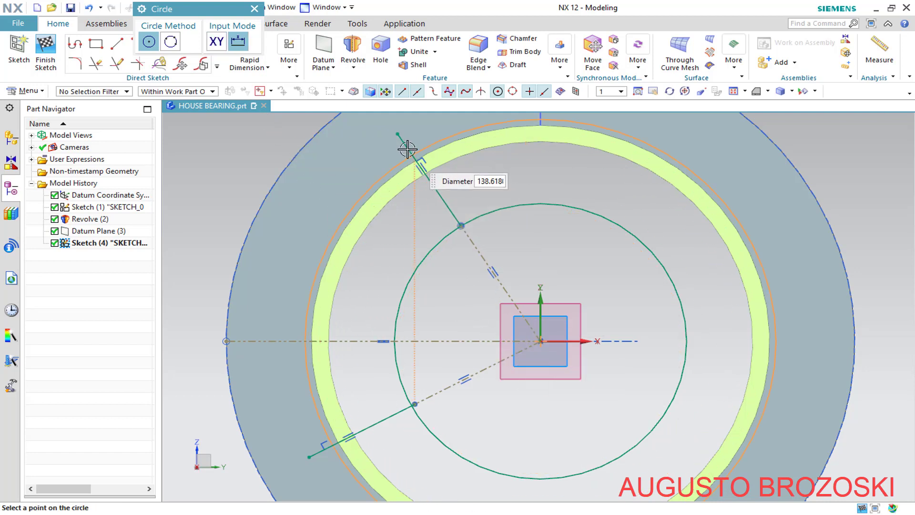
left_click(425, 133)
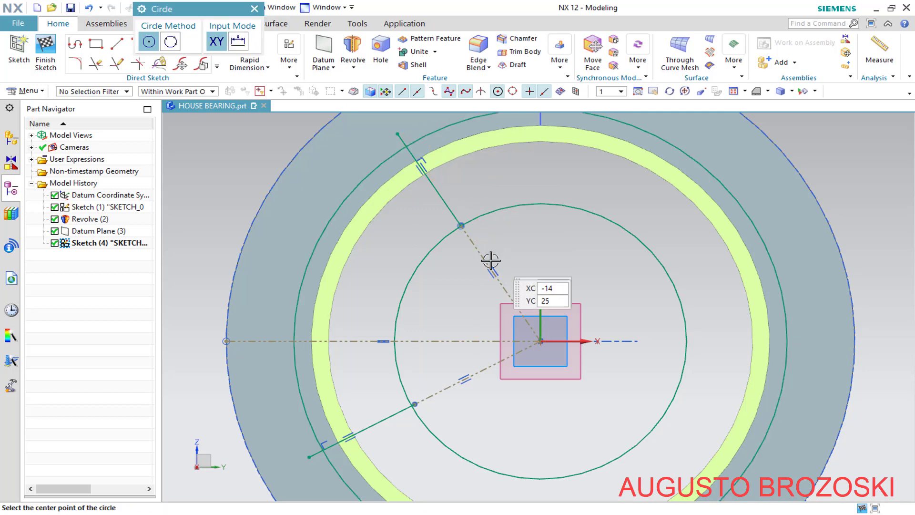
key("Escape")
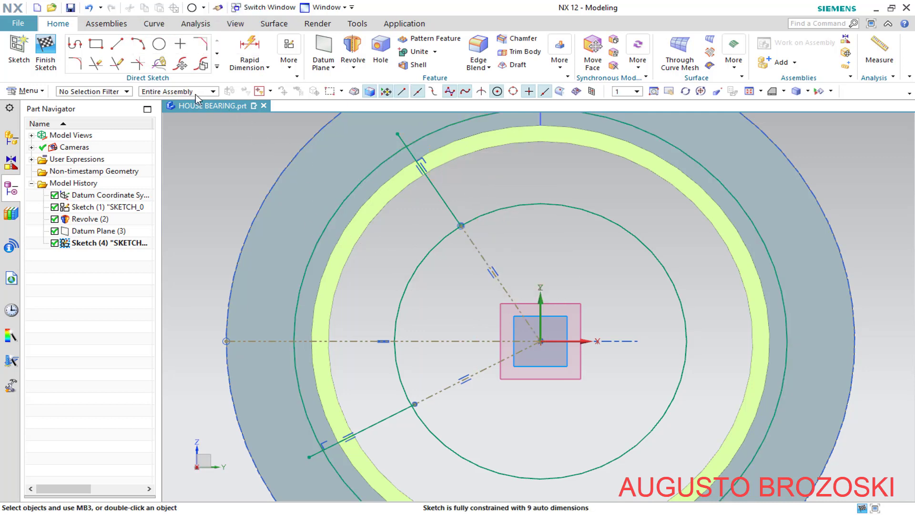
- Quick Trim the overhanging line ends, the circle portions outside the two angled lines and the short stub inside the inner arc, leaving a closed sector
left_click(95, 63)
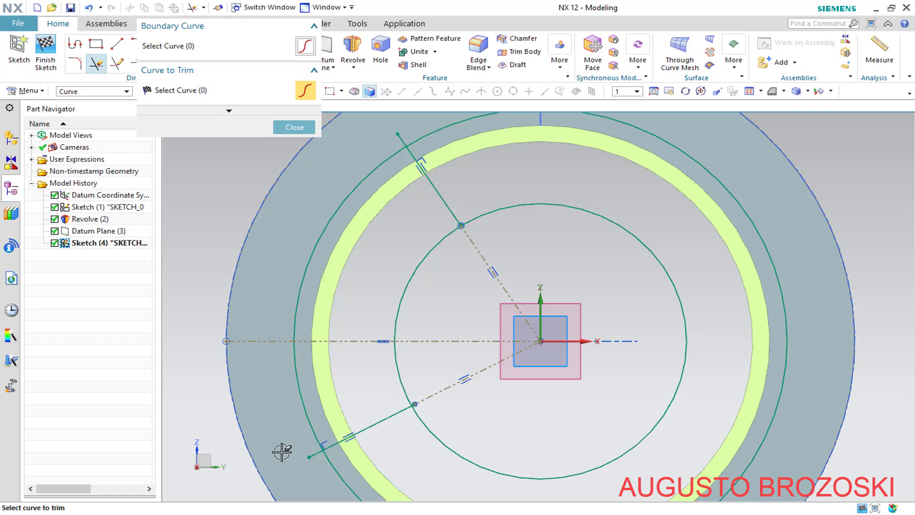
left_click(313, 461)
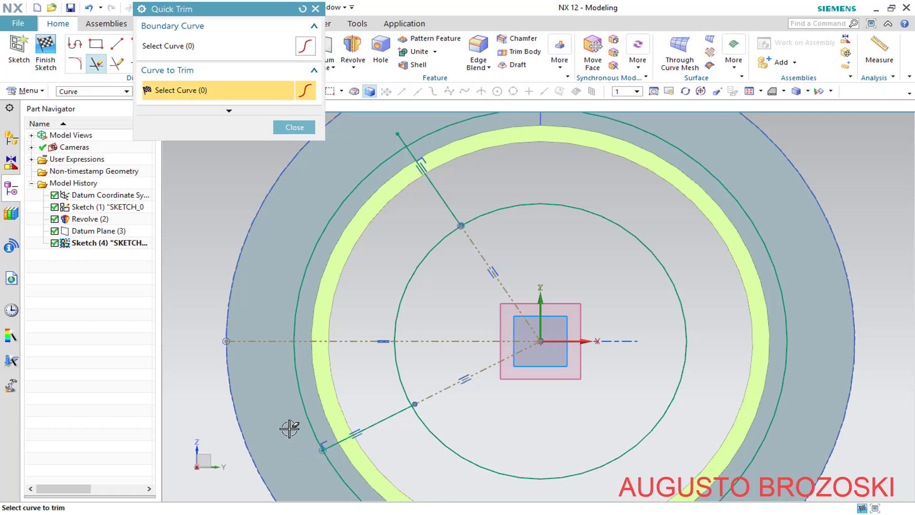
left_click(403, 138)
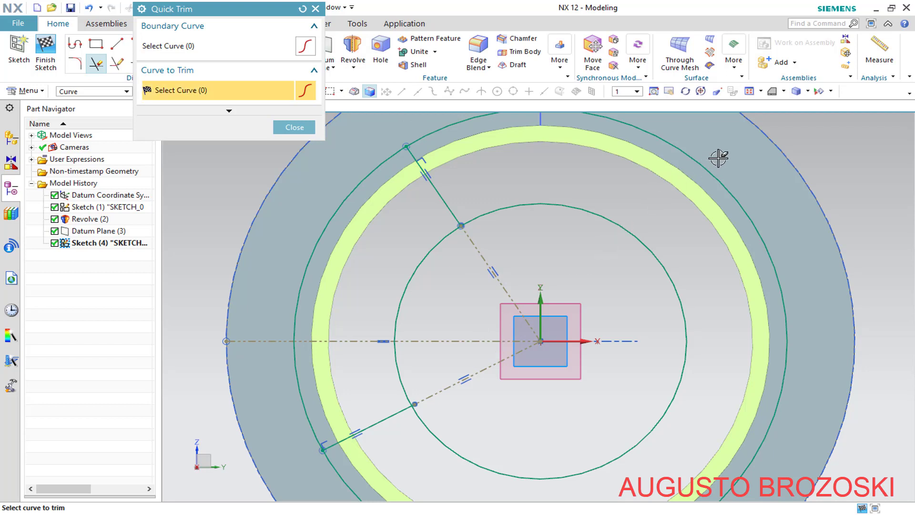
left_click_drag(622, 245, 612, 255)
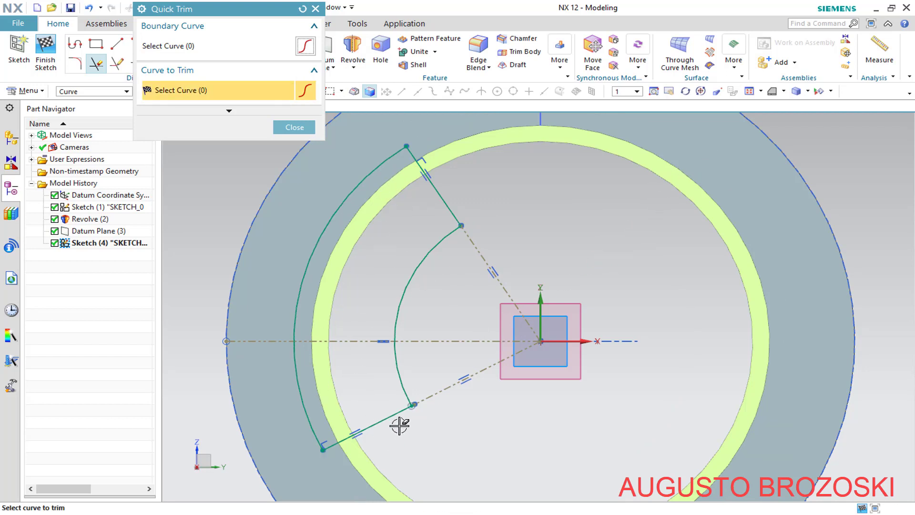
scroll(400, 426, "up", 6)
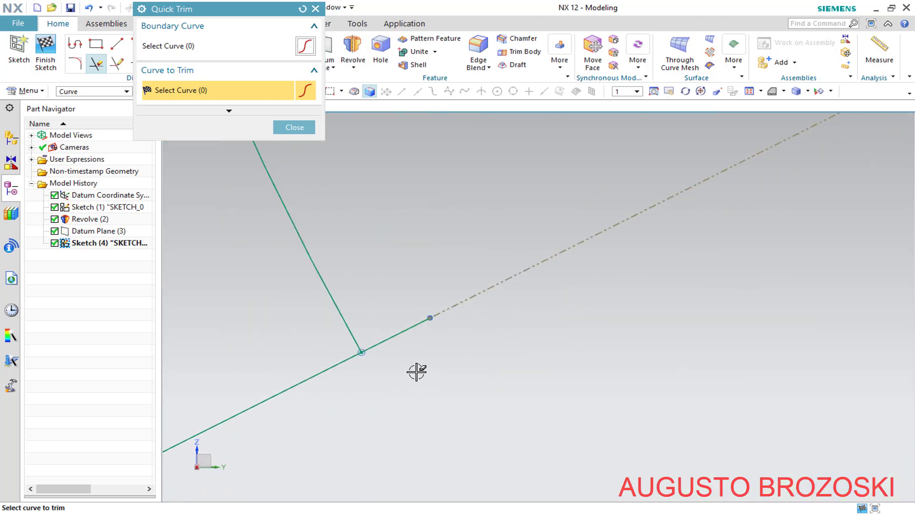
scroll(417, 372, "up", 3)
left_click_drag(412, 338, 413, 349)
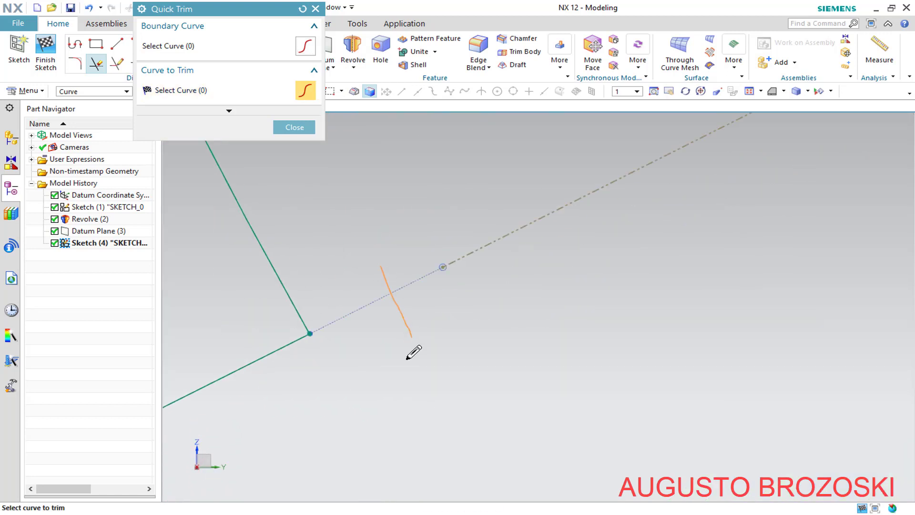
left_click(295, 127)
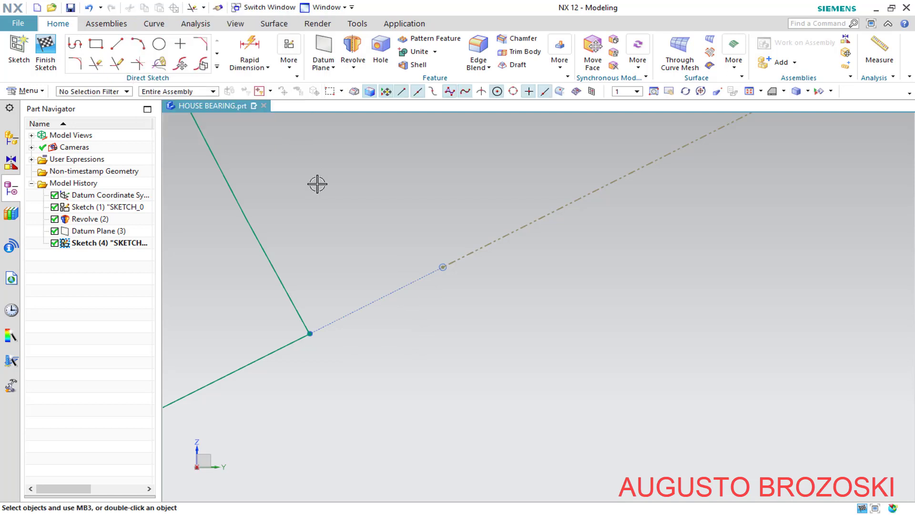
- Make the outer endpoint of the lower reference line coincident with the corner where the inner arc meets the lower solid line
left_click_drag(445, 266, 326, 321)
scroll(306, 341, "up", 10)
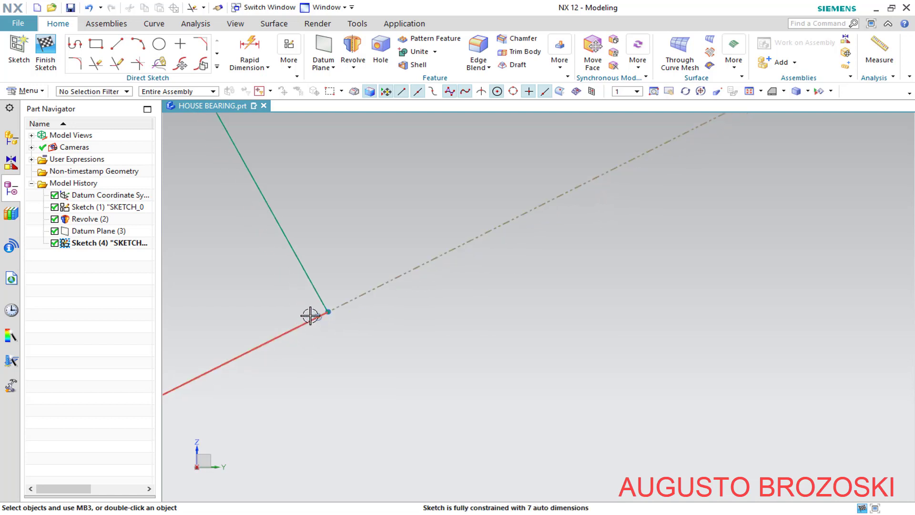
left_click(342, 326)
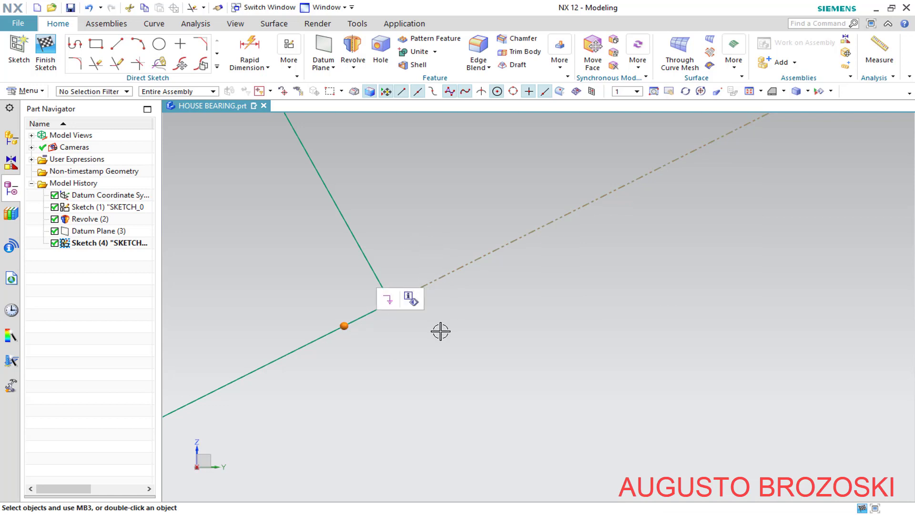
key("Escape")
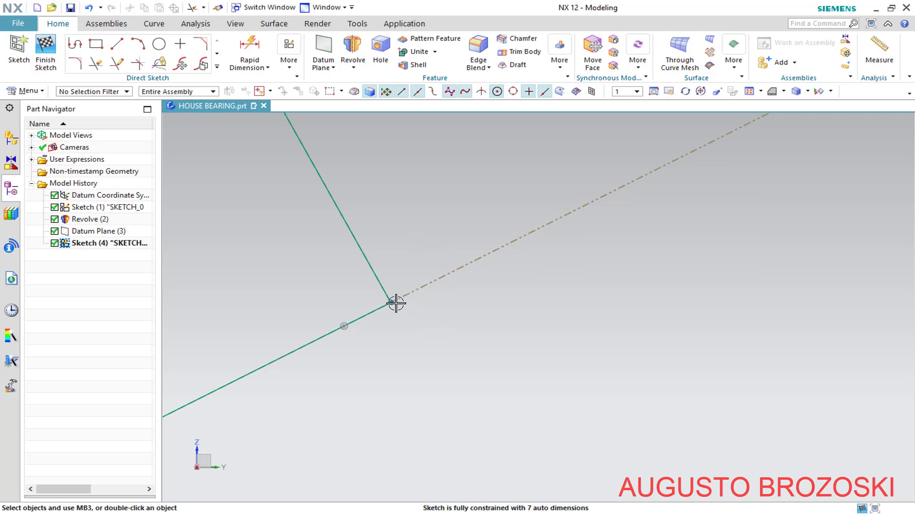
left_click(351, 324)
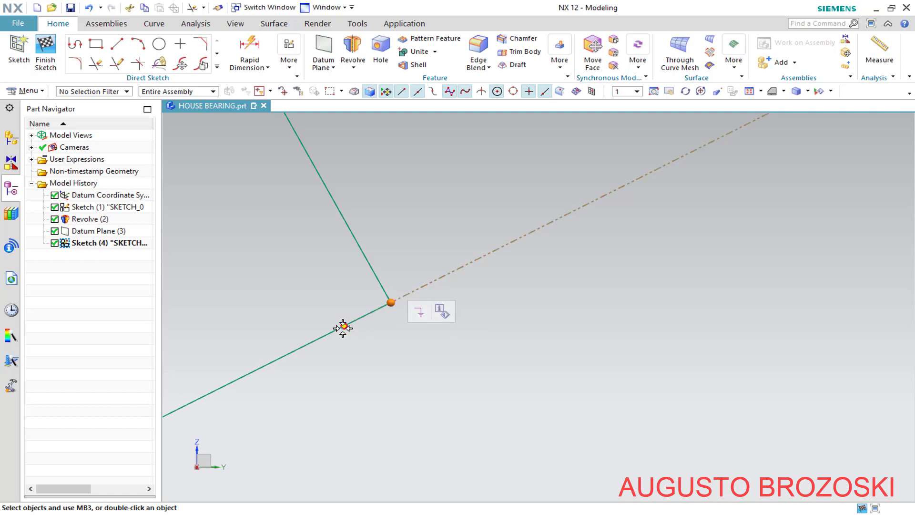
left_click(343, 328)
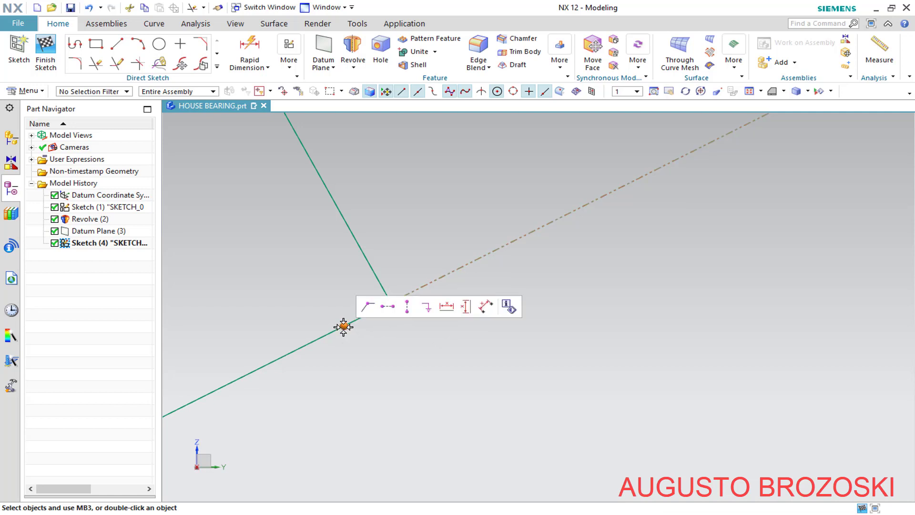
left_click(369, 308)
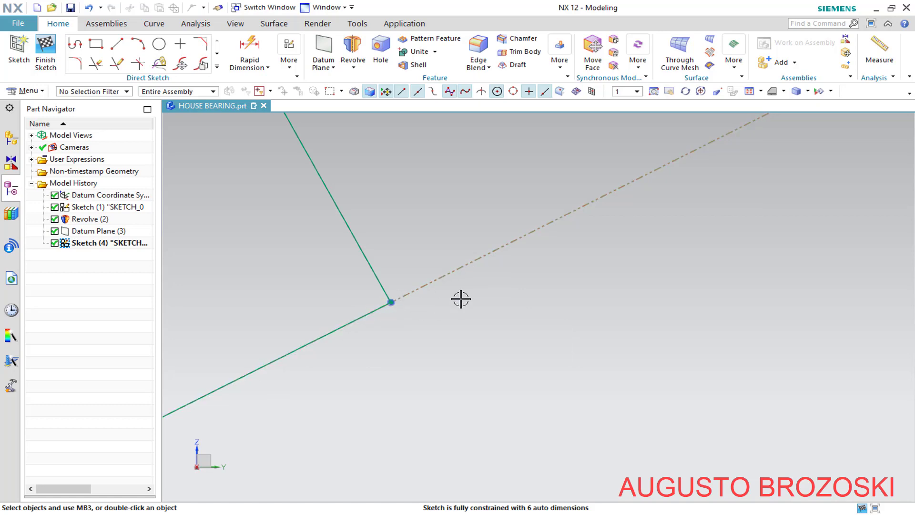
- Add an angular Rapid Dimension of 20° between the horizontal reference line and the sector's lower line, placed outside the flange
scroll(459, 299, "down", 4)
scroll(460, 299, "down", 2)
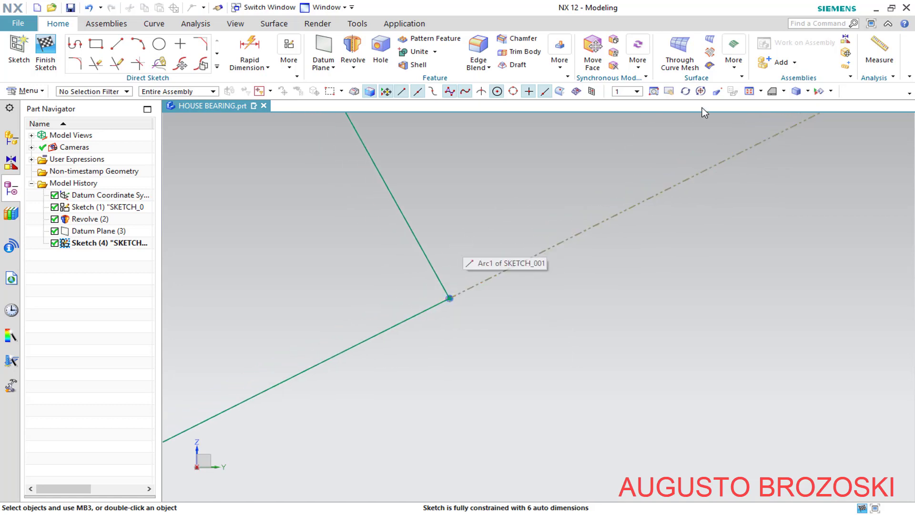
left_click(751, 92)
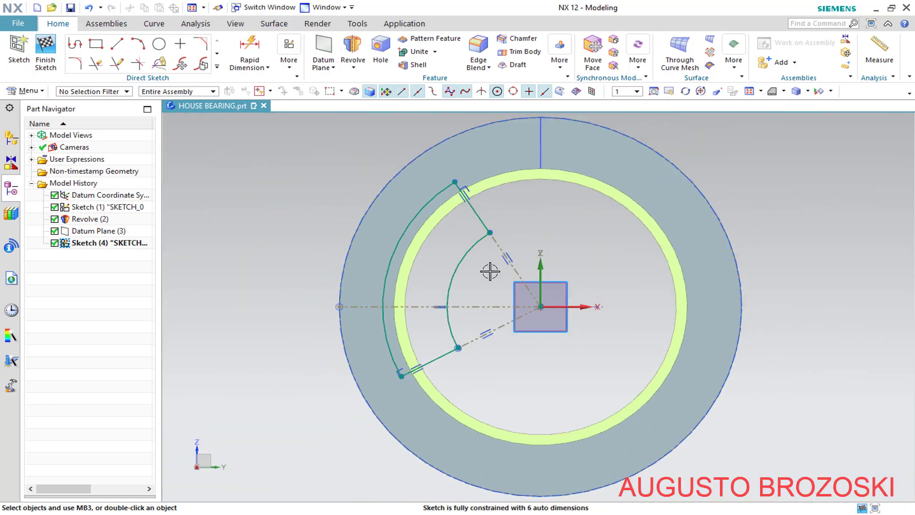
scroll(490, 271, "up", 3)
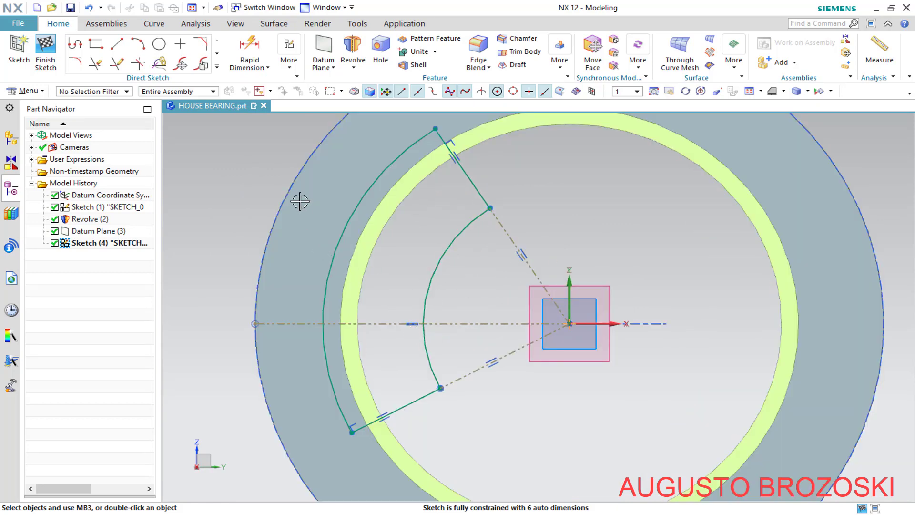
left_click(249, 47)
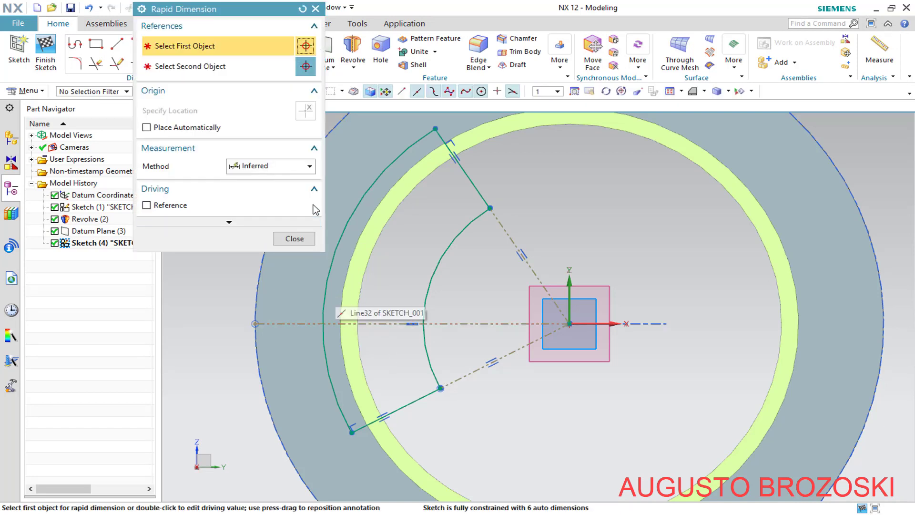
left_click(309, 167)
left_click(281, 251)
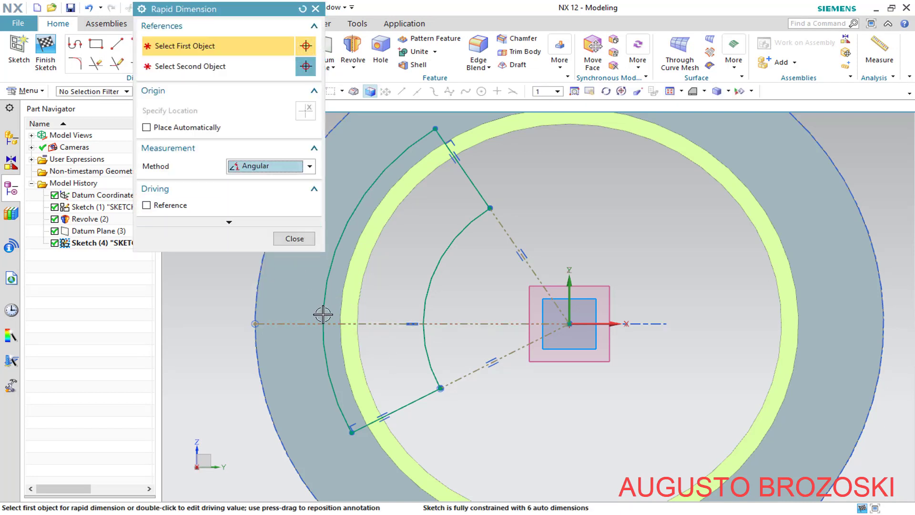
left_click(378, 323)
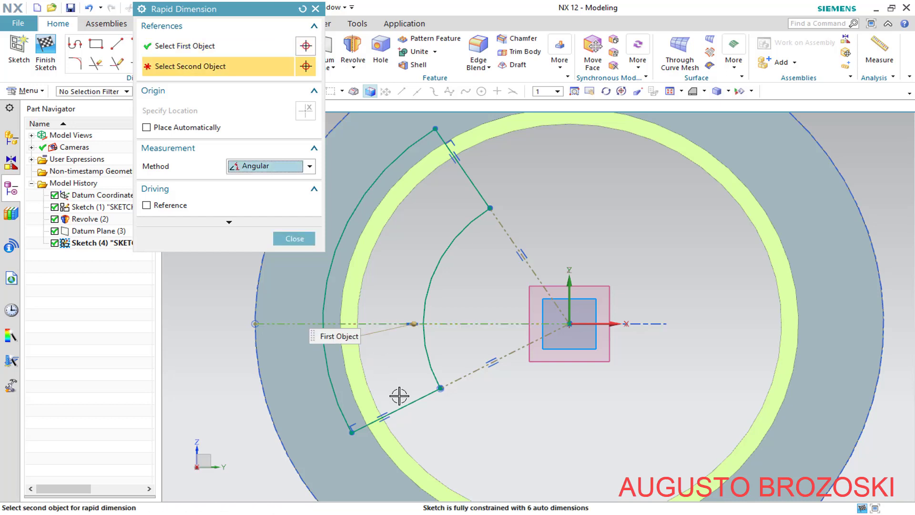
left_click(405, 404)
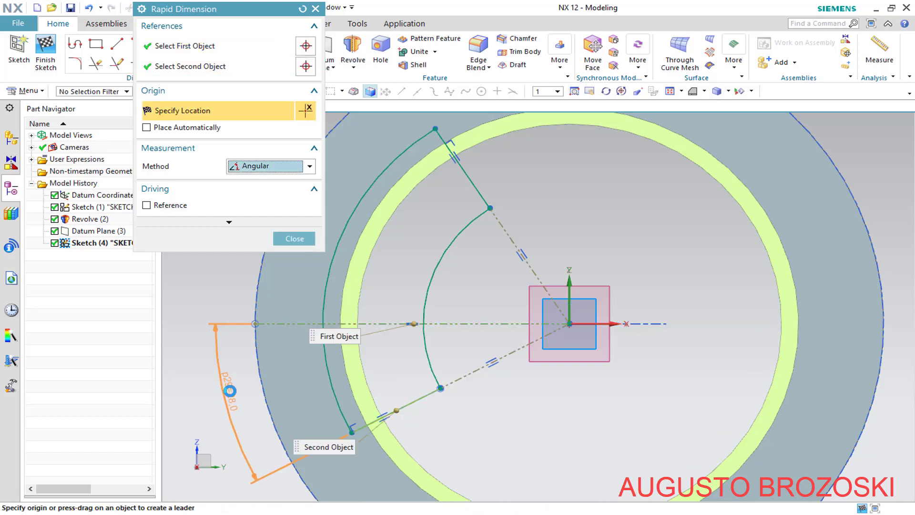
left_click(246, 411)
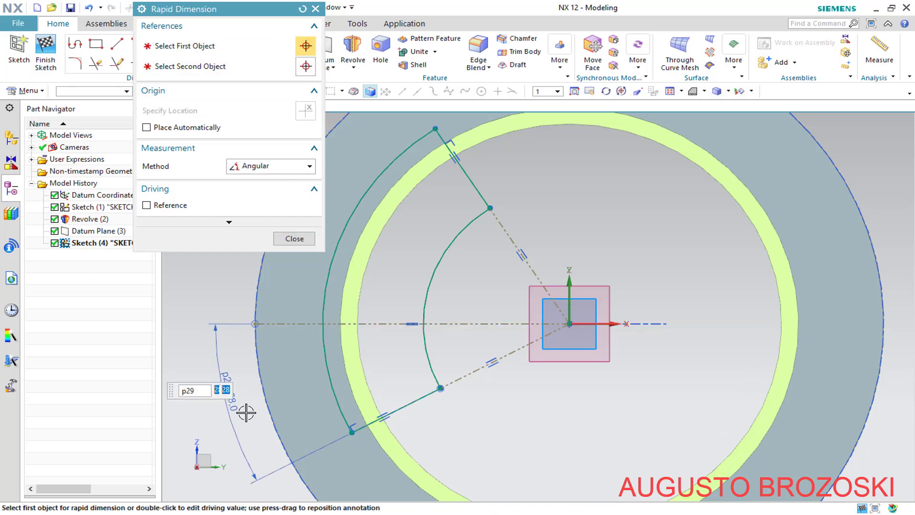
type("20")
key("Return")
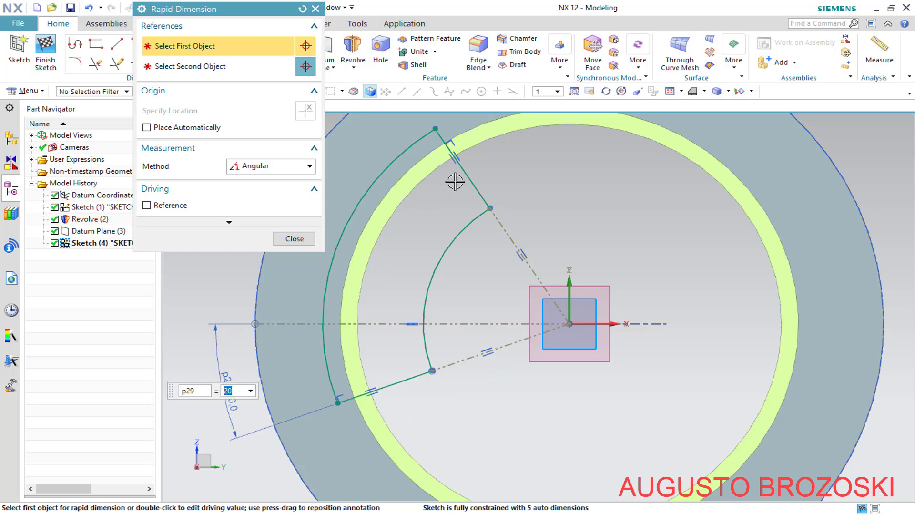
- Add an angular Rapid Dimension of 70° between the sector's upper line and the horizontal reference line
left_click(463, 168)
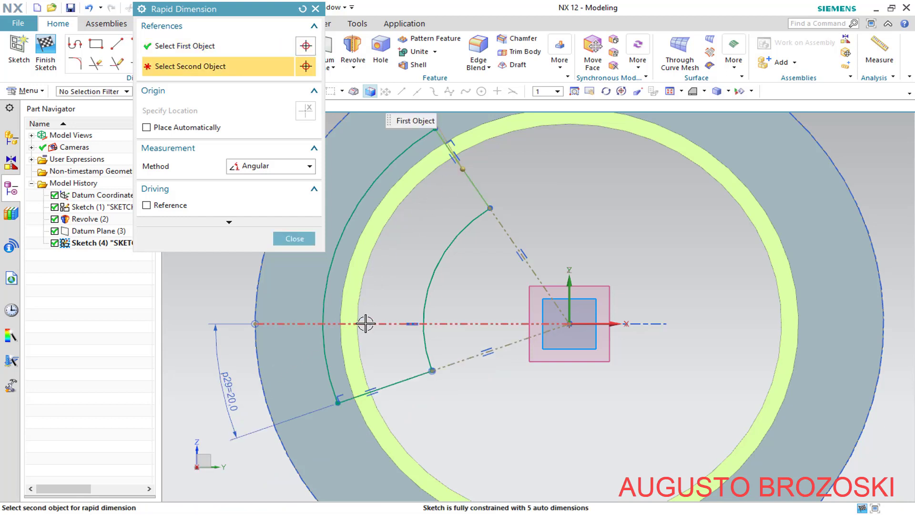
left_click(366, 324)
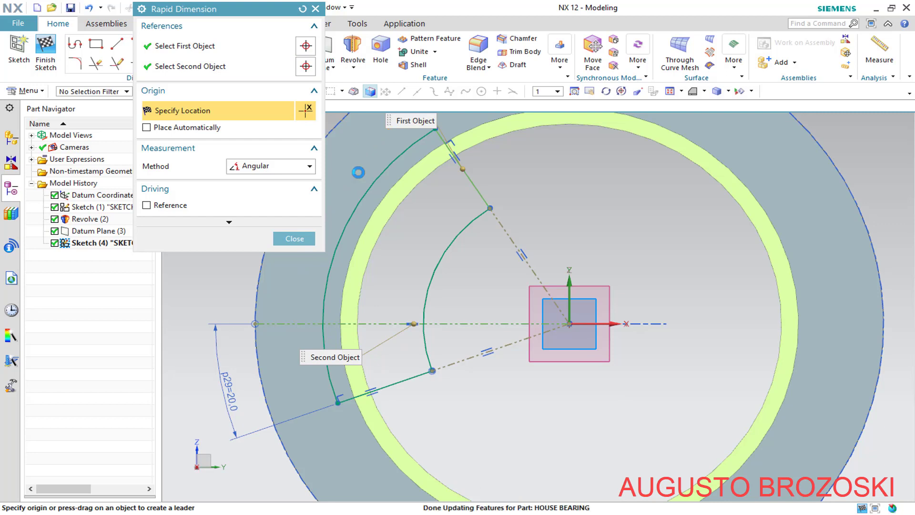
left_click(359, 172)
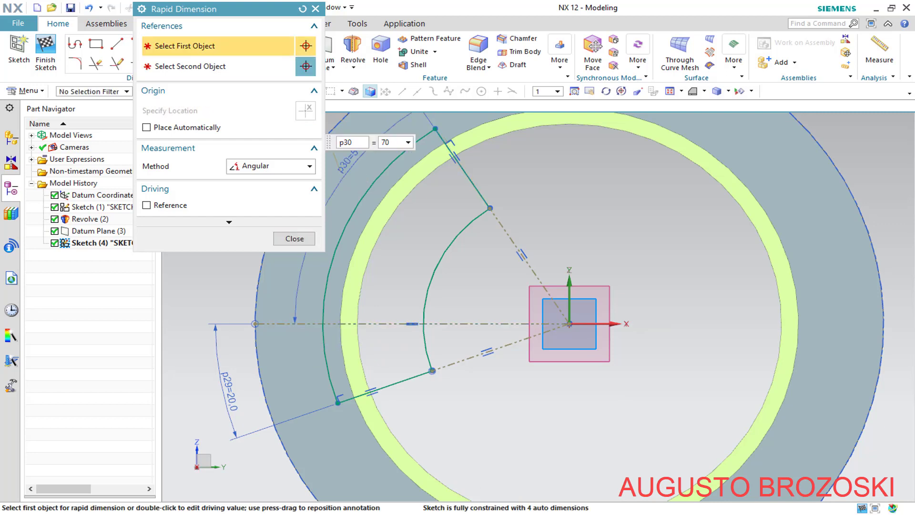
type("70")
key("Return")
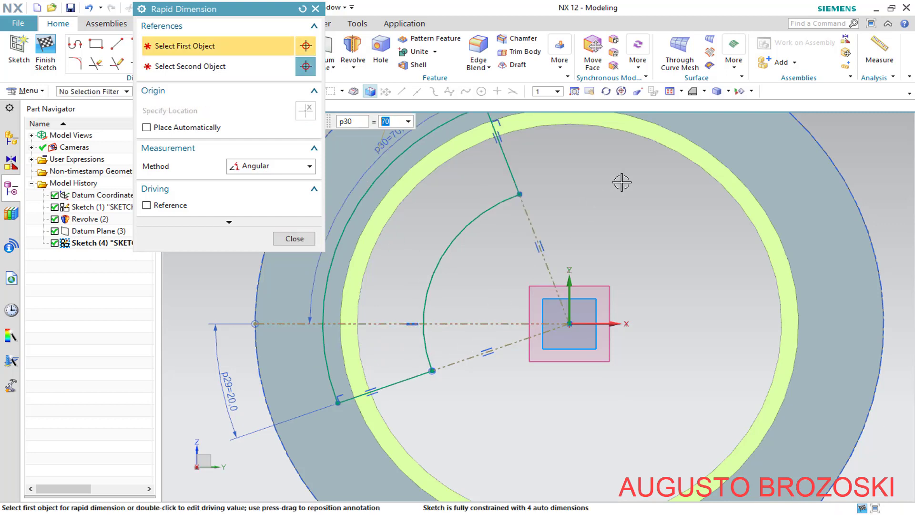
left_click(671, 91)
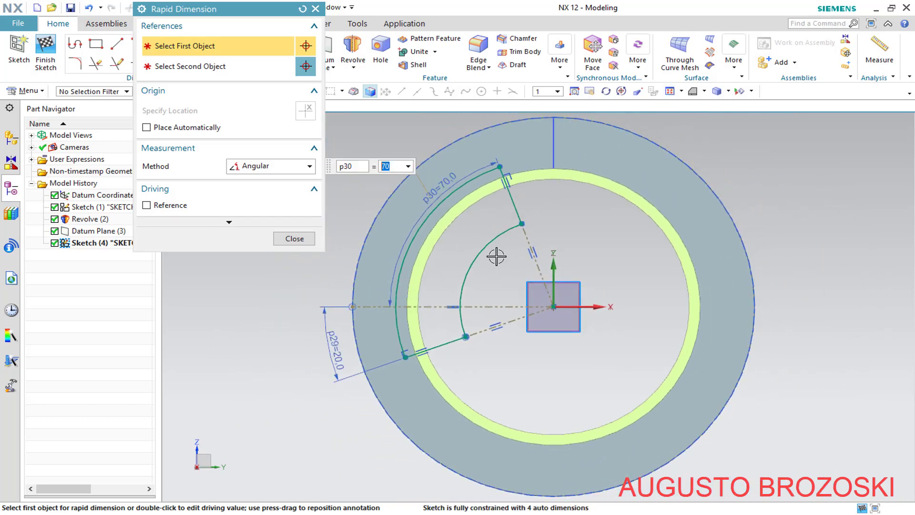
- Consult the section views in the PDF drawing and add a radial Rapid Dimension of 45 mm to the sector's inner arc
left_click(322, 513)
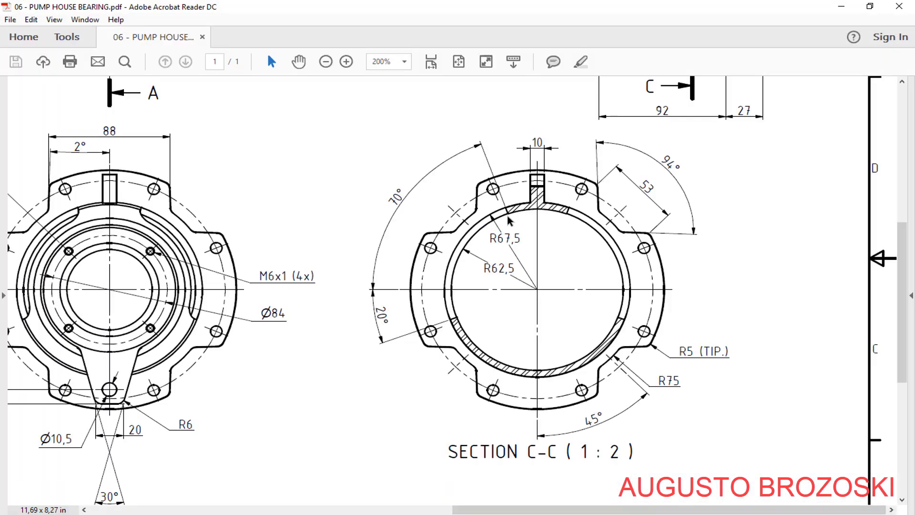
left_click_drag(535, 510, 172, 512)
scroll(341, 303, "up", 6)
scroll(332, 292, "up", 2)
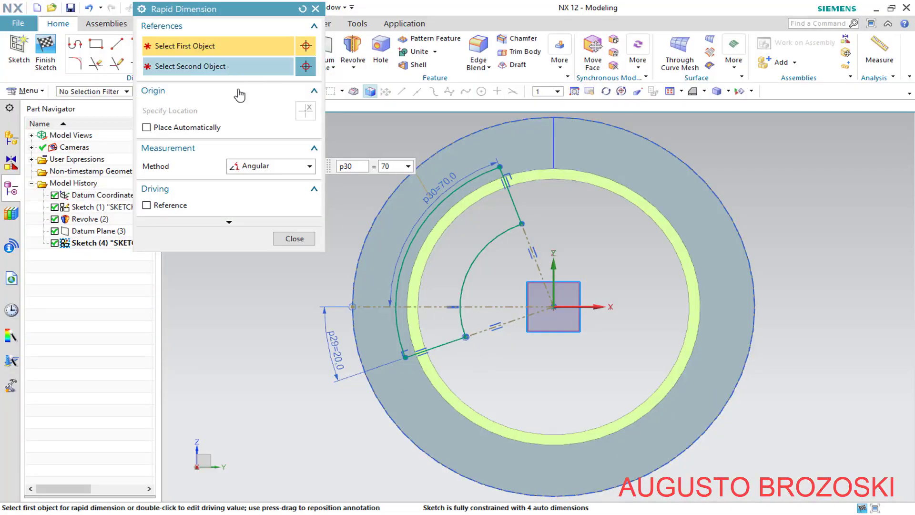
left_click(309, 166)
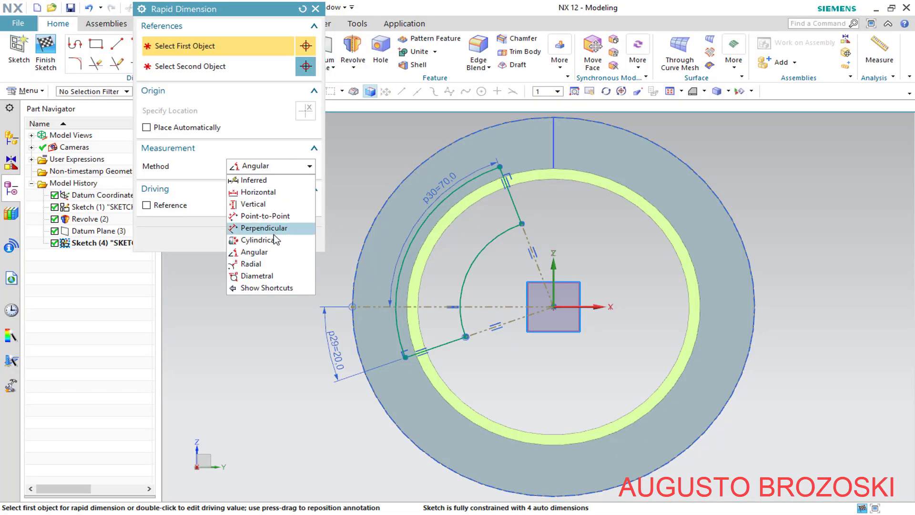
left_click(266, 264)
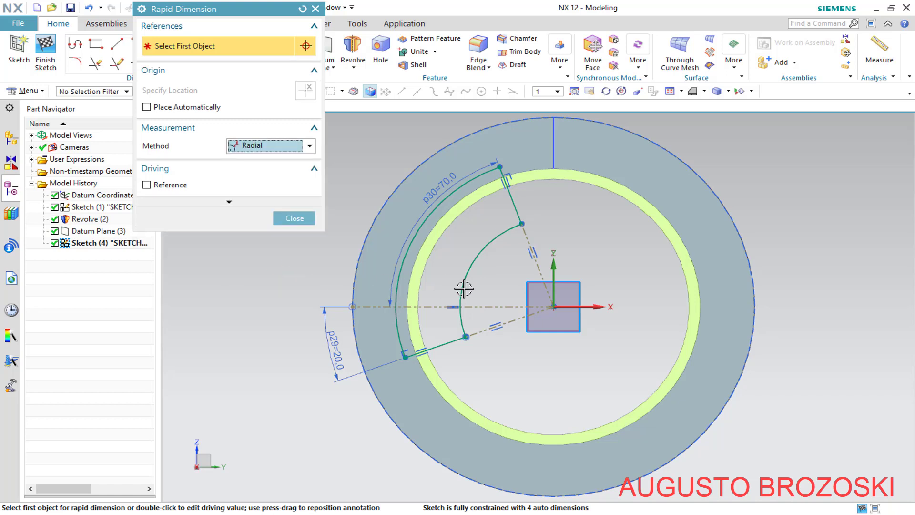
left_click(494, 249)
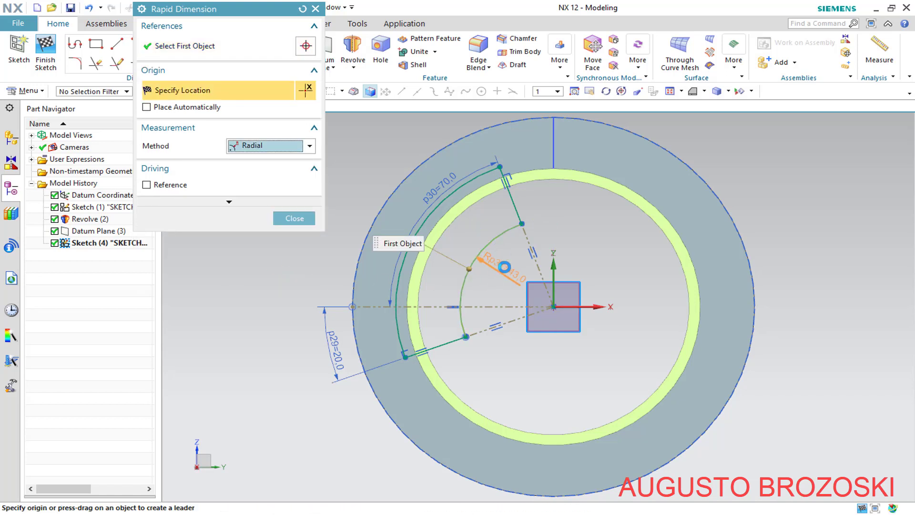
left_click(505, 268)
type("45")
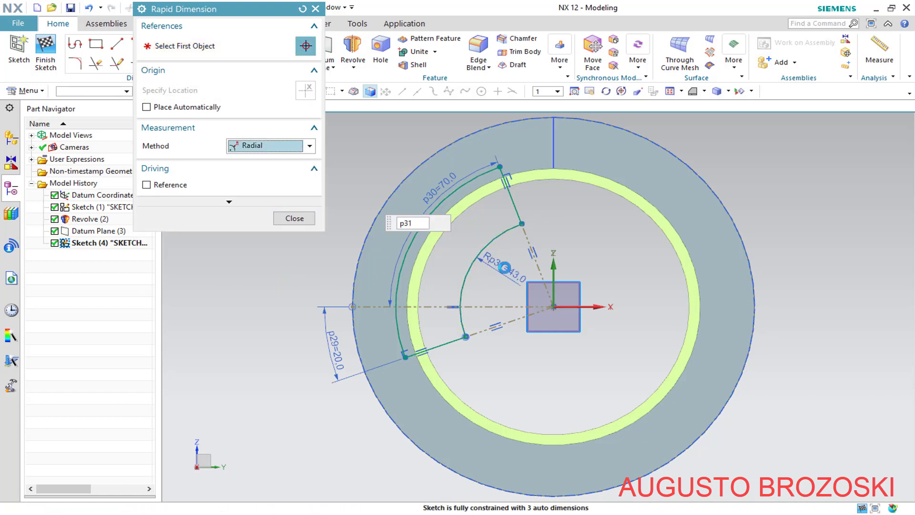
key("Return")
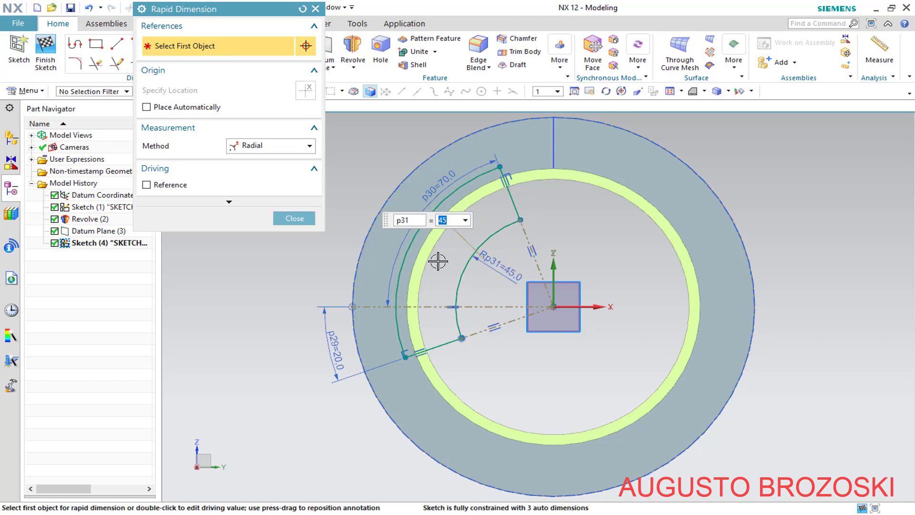
- Add a radial Rapid Dimension of 70 mm to the sector's outer arc, checking the body diameters in the PDF drawing
left_click(412, 258)
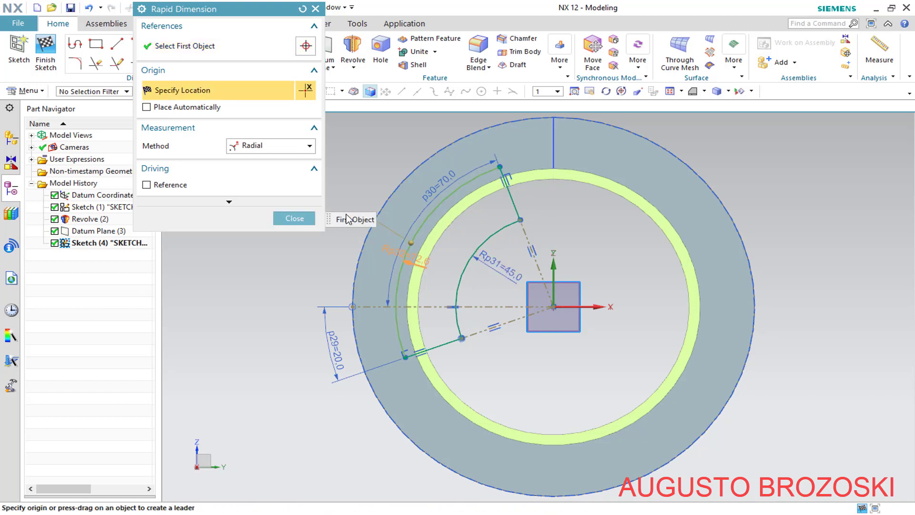
left_click(341, 195)
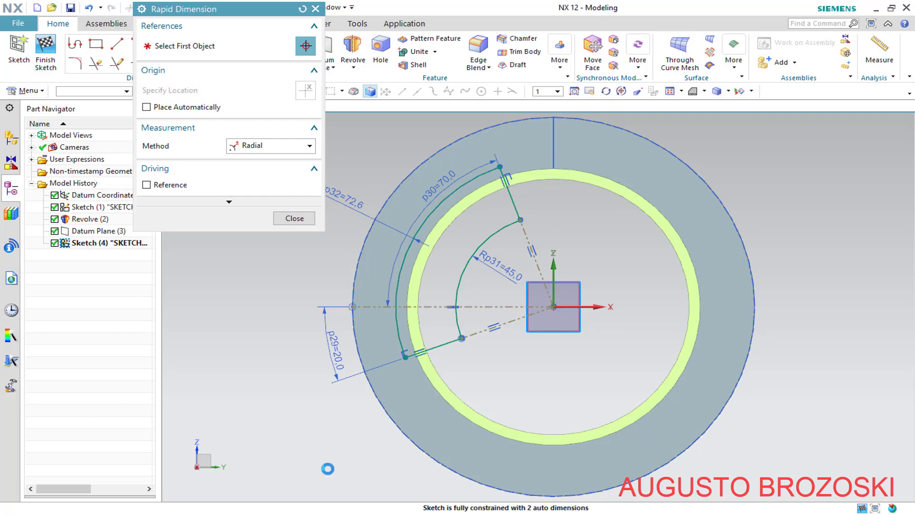
key("alt+Tab")
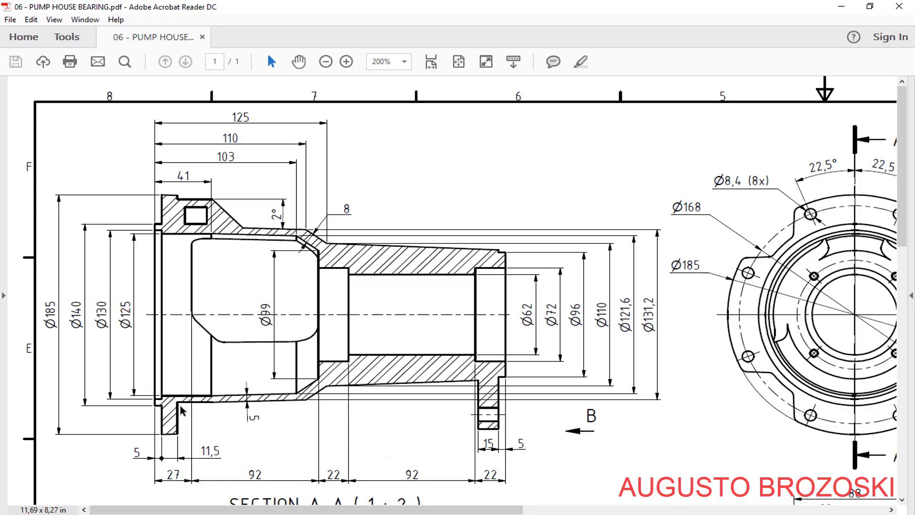
left_click_drag(435, 509, 800, 501)
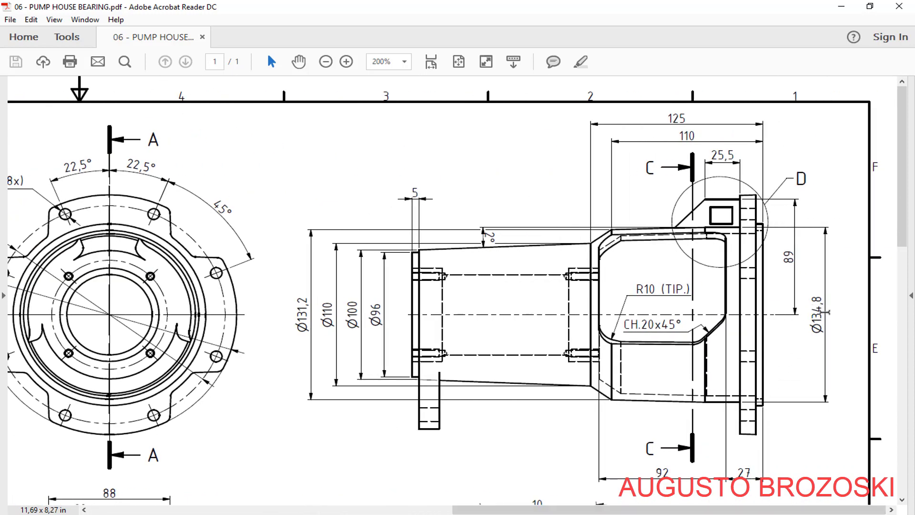
left_click(842, 6)
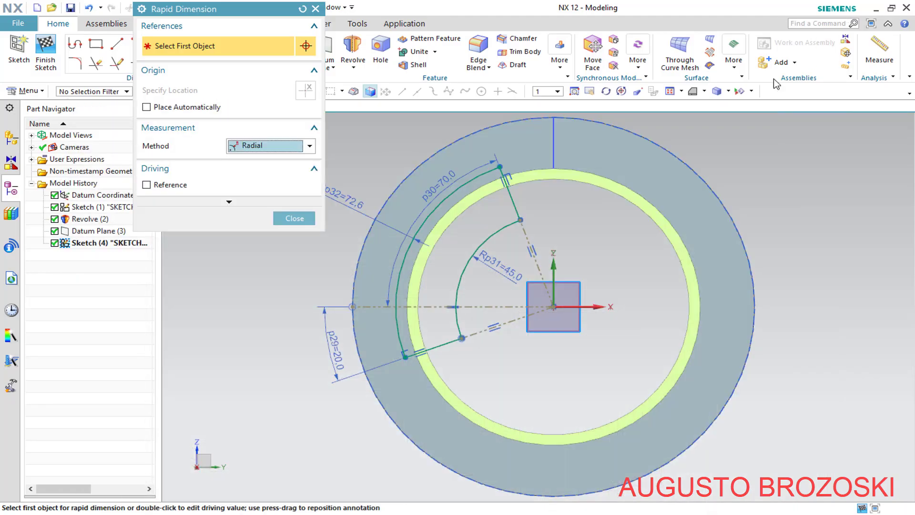
double_click(335, 193)
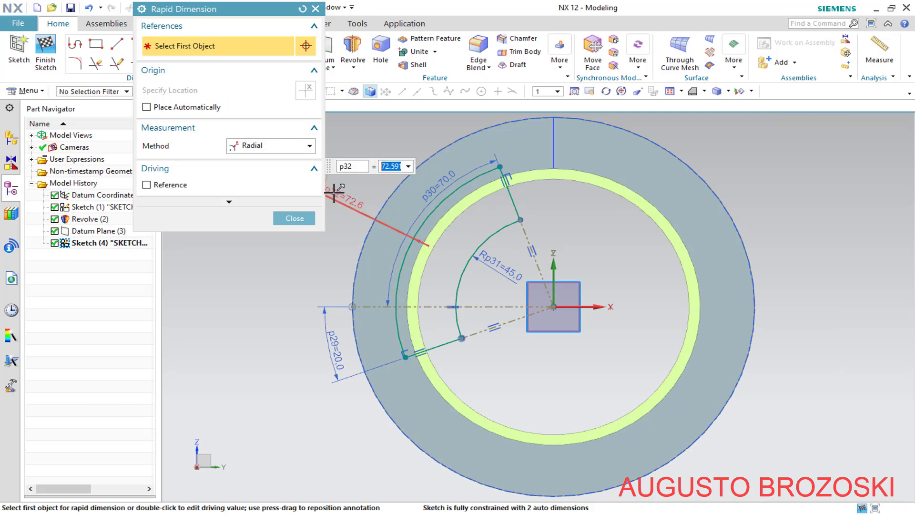
type("70")
key("Return")
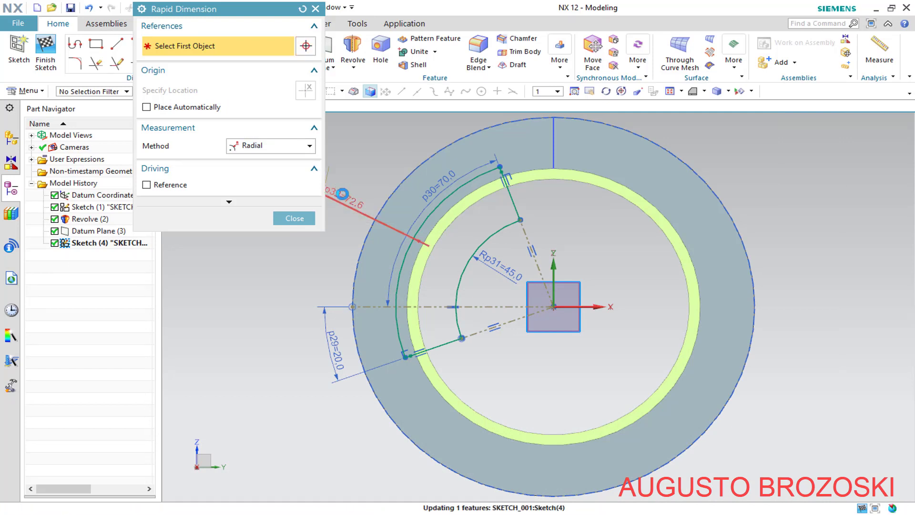
left_click(302, 218)
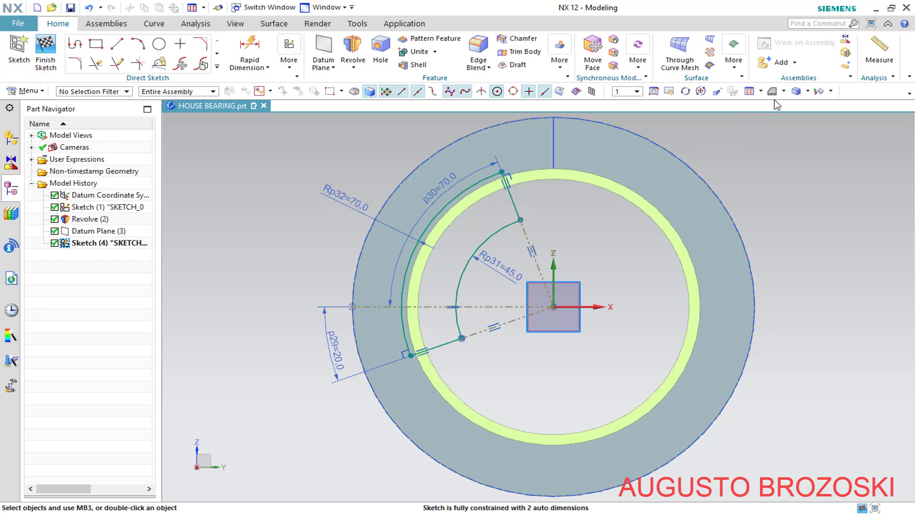
- Show the whole body in a 3D view with section clipping turned off, and finish the sector sketch
left_click(784, 91)
left_click(777, 114)
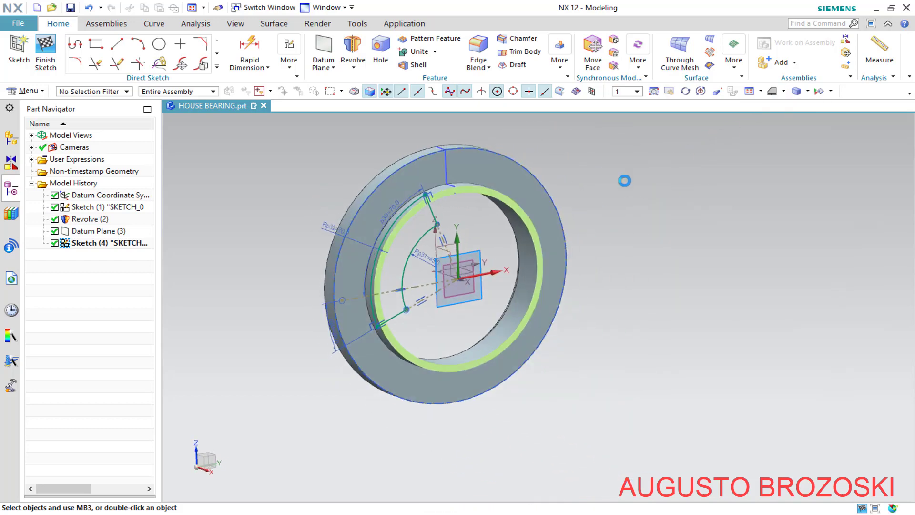
scroll(375, 227, "up", 4)
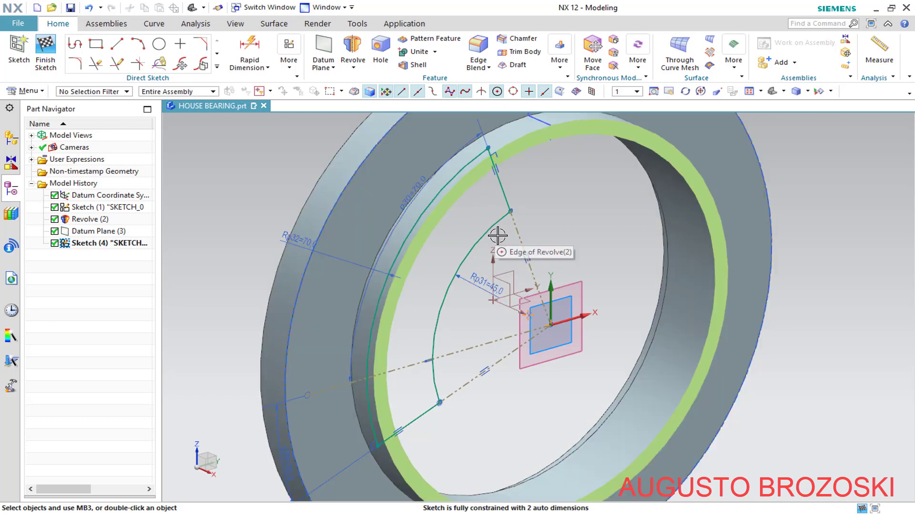
left_click(244, 25)
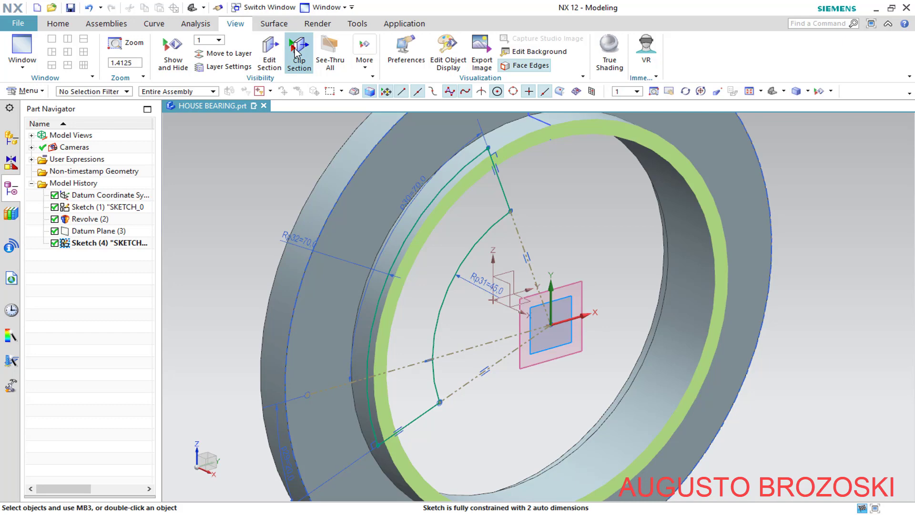
left_click(297, 53)
scroll(483, 306, "down", 1)
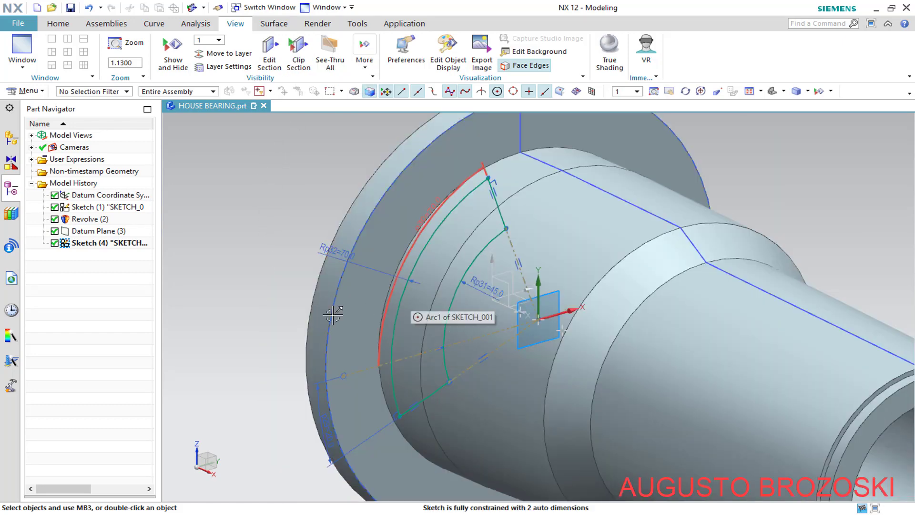
left_click(58, 24)
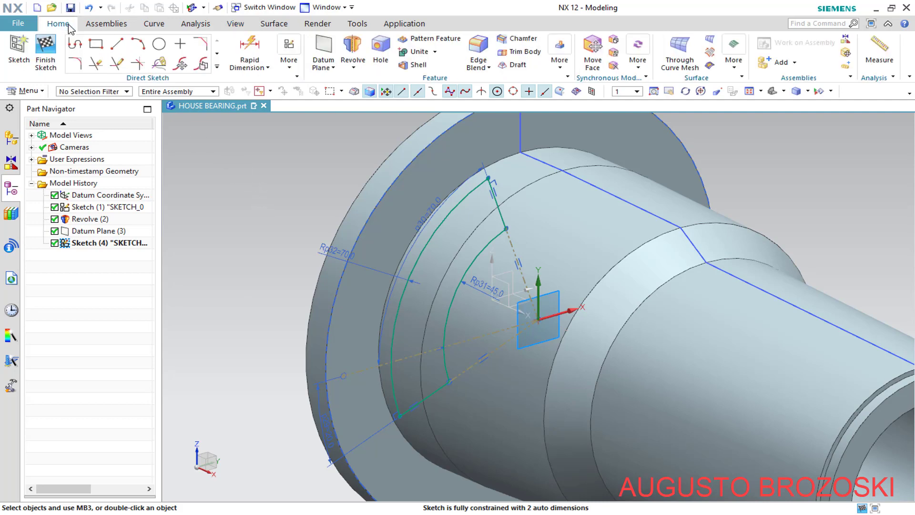
left_click(45, 51)
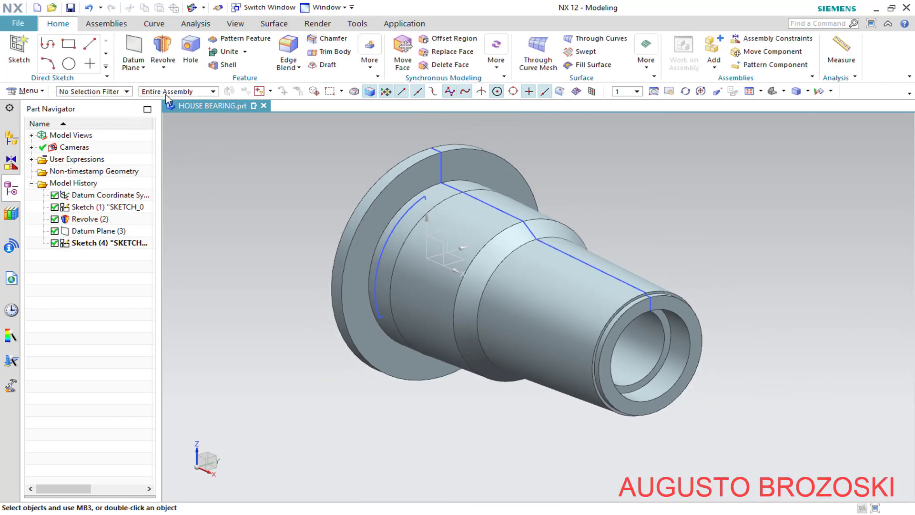
- Start an Extrude of the closed sector profile, directed away from the flange toward the narrow end of the body
left_click(167, 67)
left_click(190, 83)
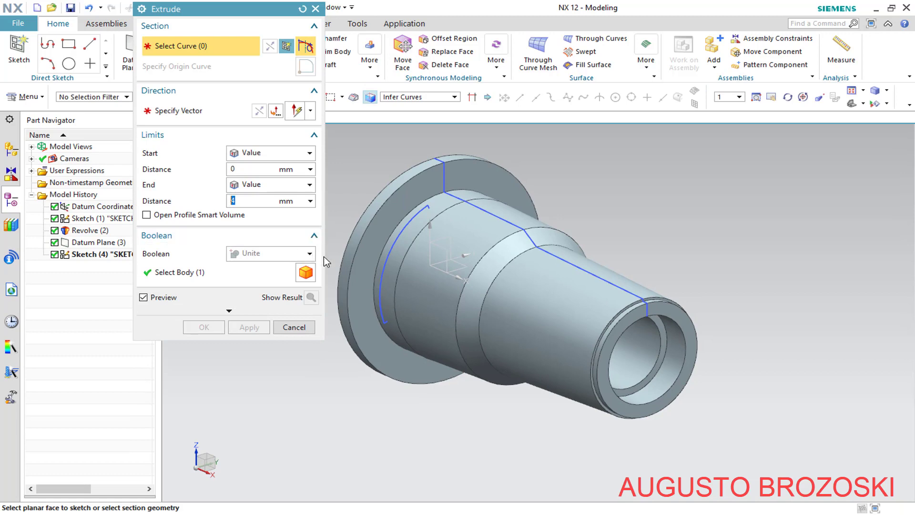
scroll(362, 252, "up", 3)
scroll(362, 253, "up", 3)
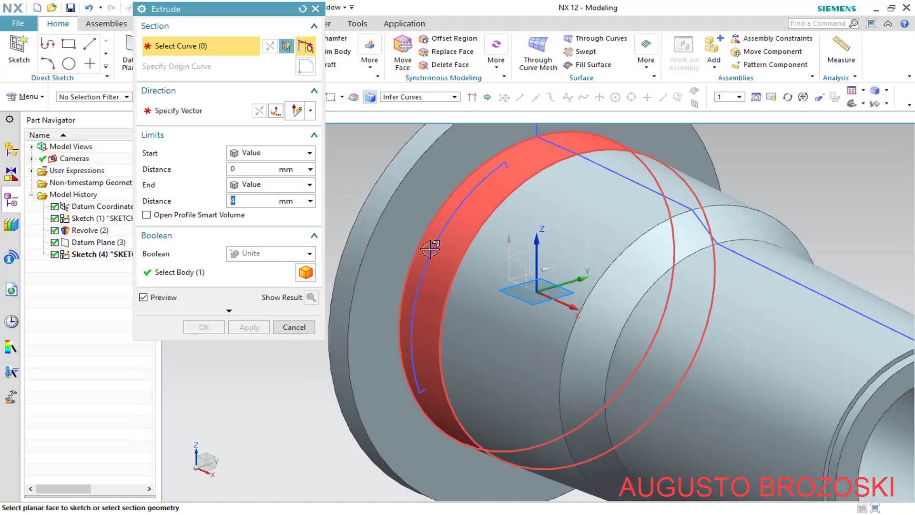
left_click(434, 244)
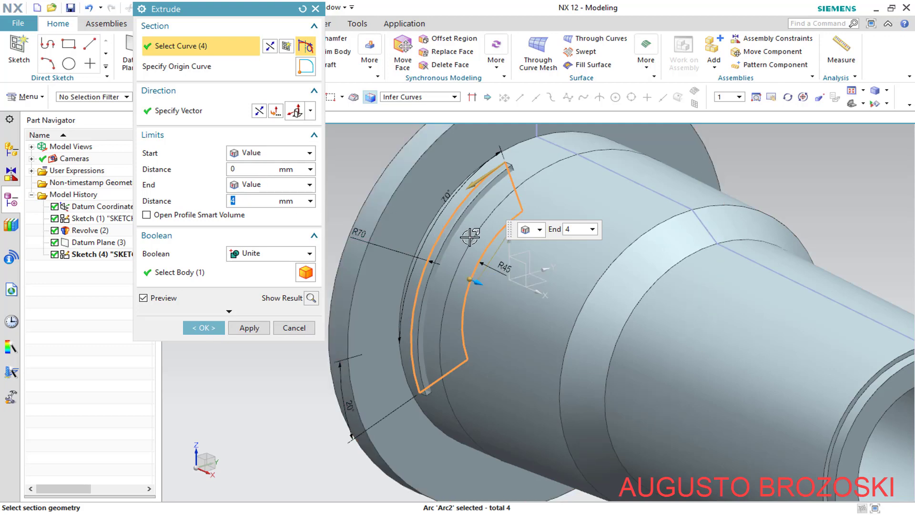
left_click(259, 107)
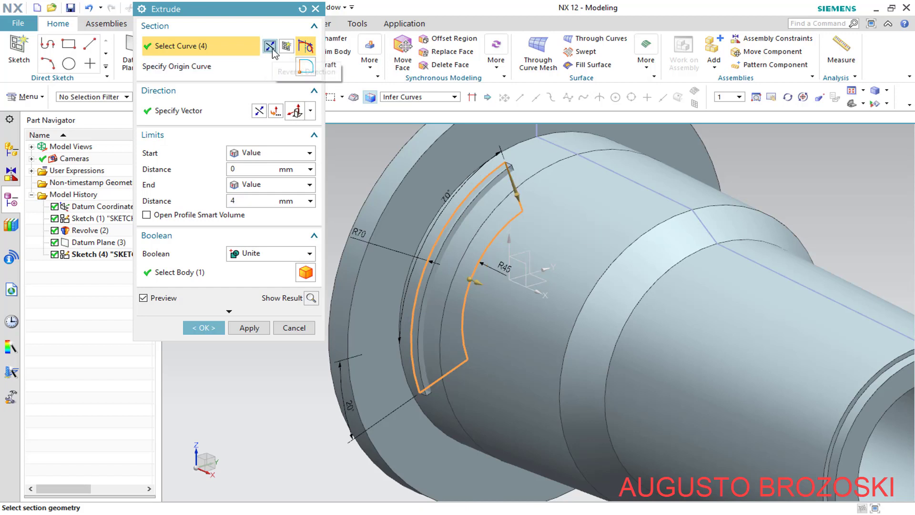
left_click(260, 112)
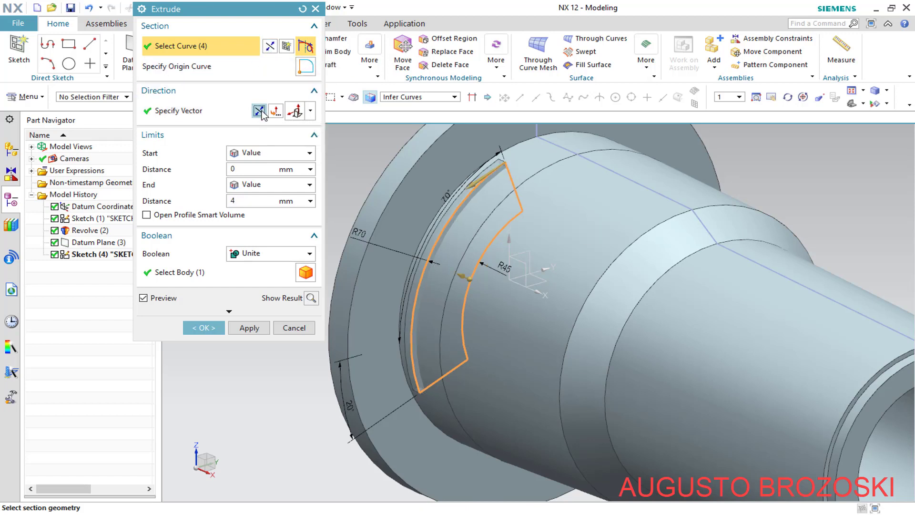
left_click(260, 112)
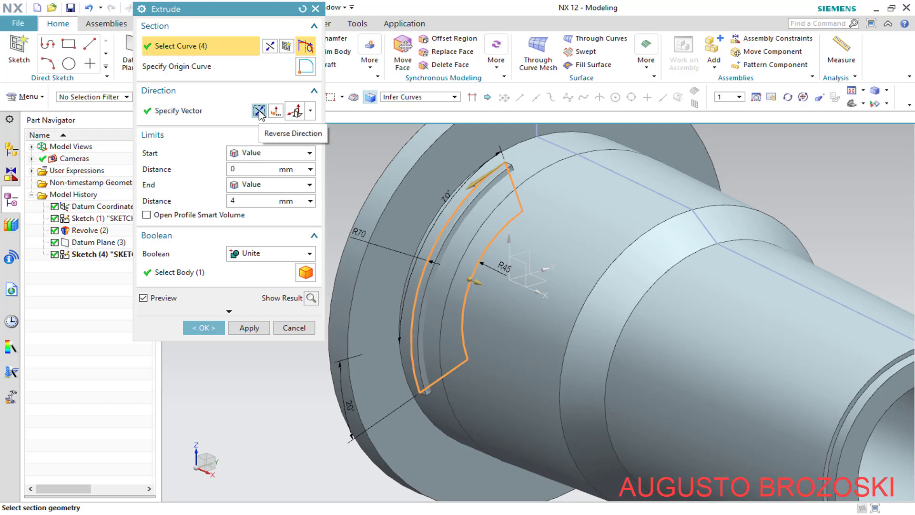
- Set the extrude's end distance to 92 mm and check the opening's length in the PDF drawing
left_click(243, 200)
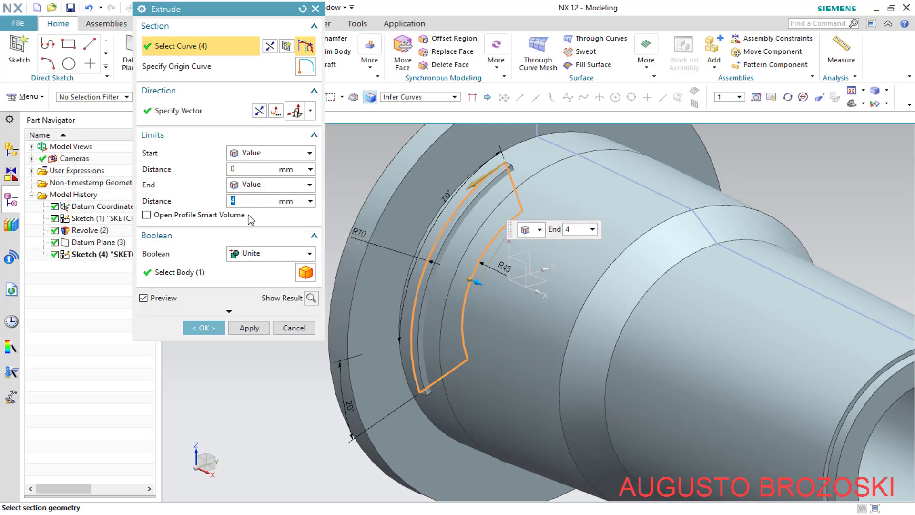
type("92")
key("Return")
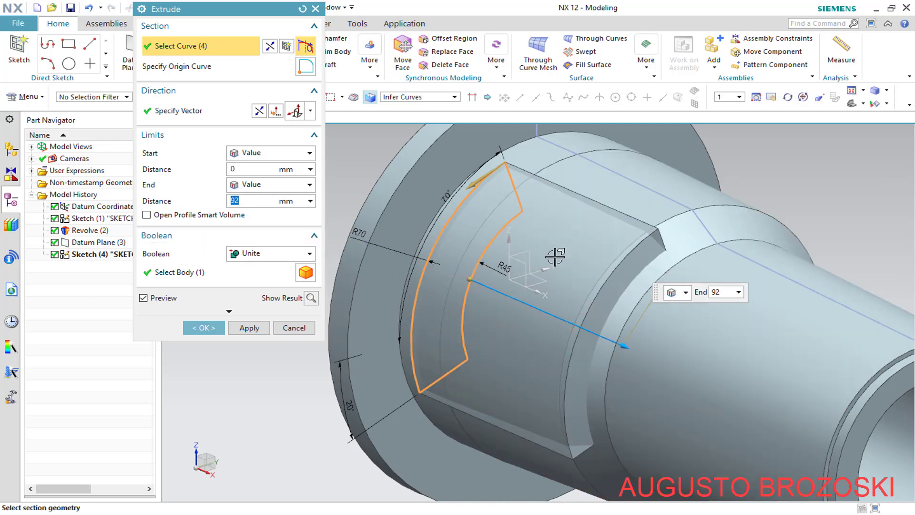
key("alt+Tab")
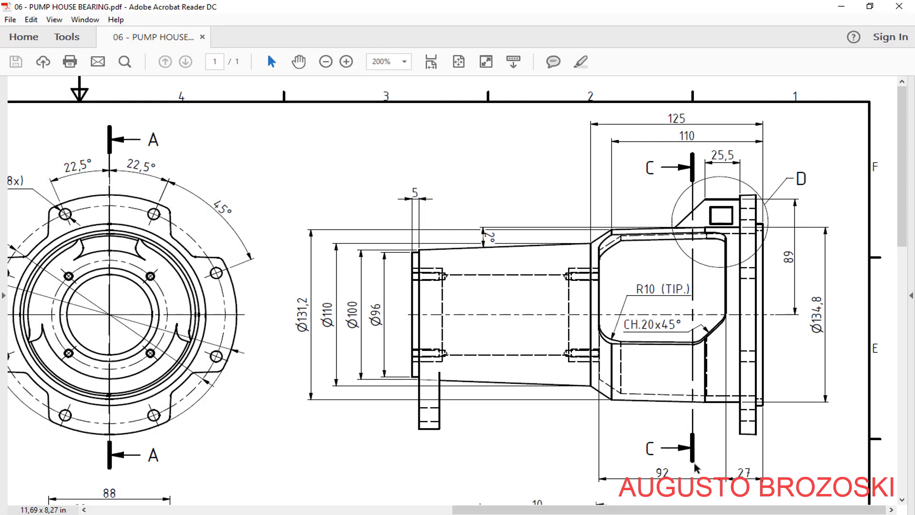
scroll(695, 470, "down", 1)
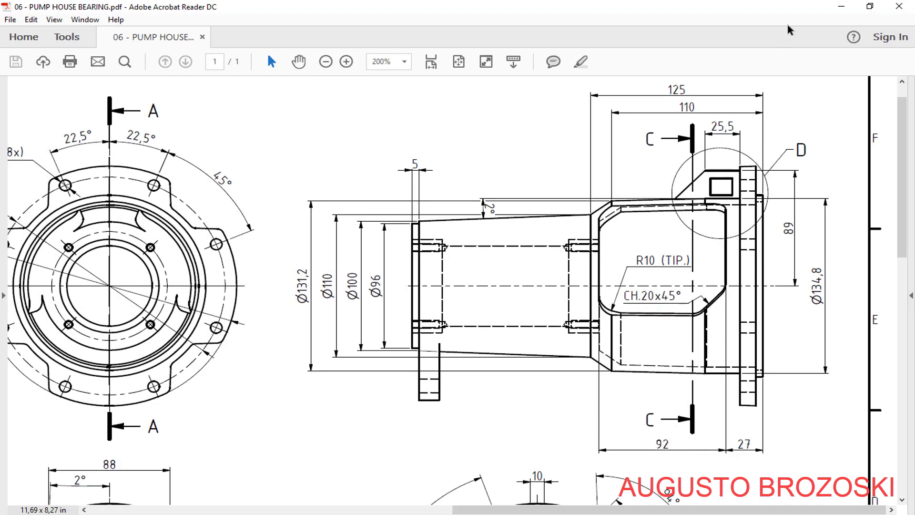
key("alt+Tab")
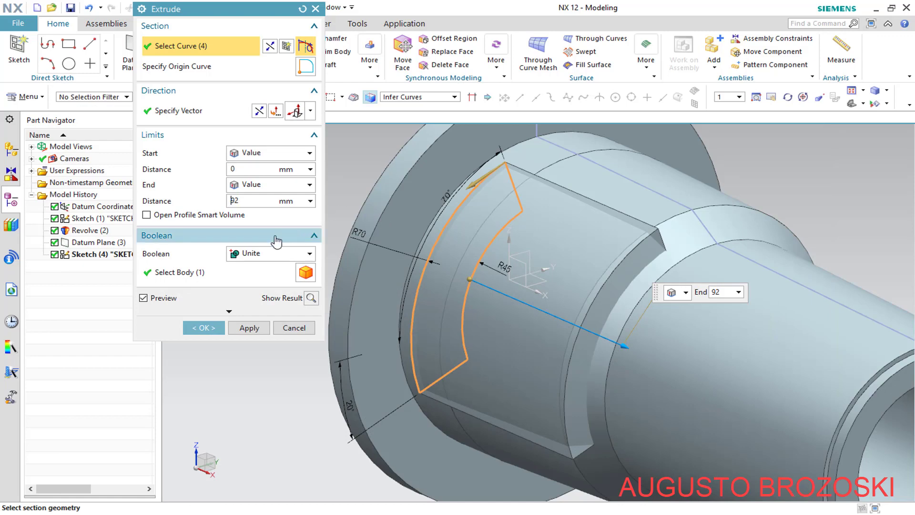
- Subtract the extruded sector from the revolved body and finish the Extrude
left_click(309, 254)
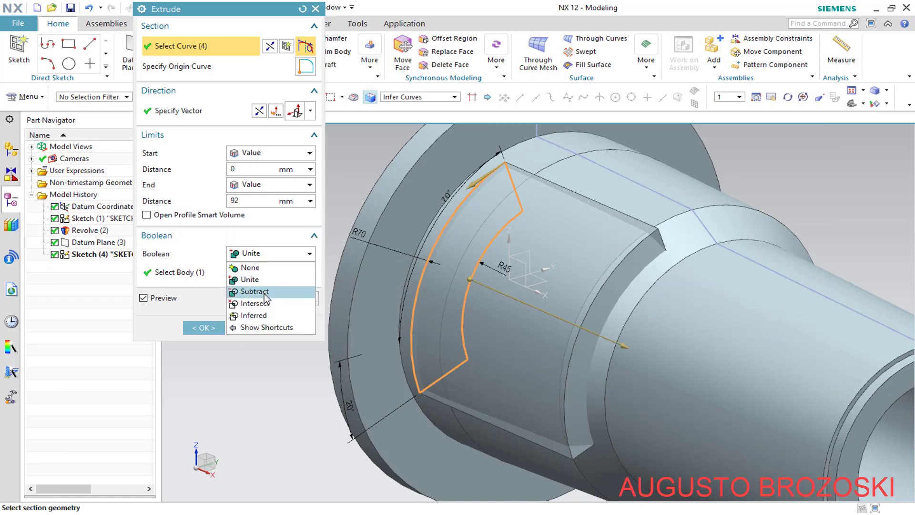
left_click(254, 291)
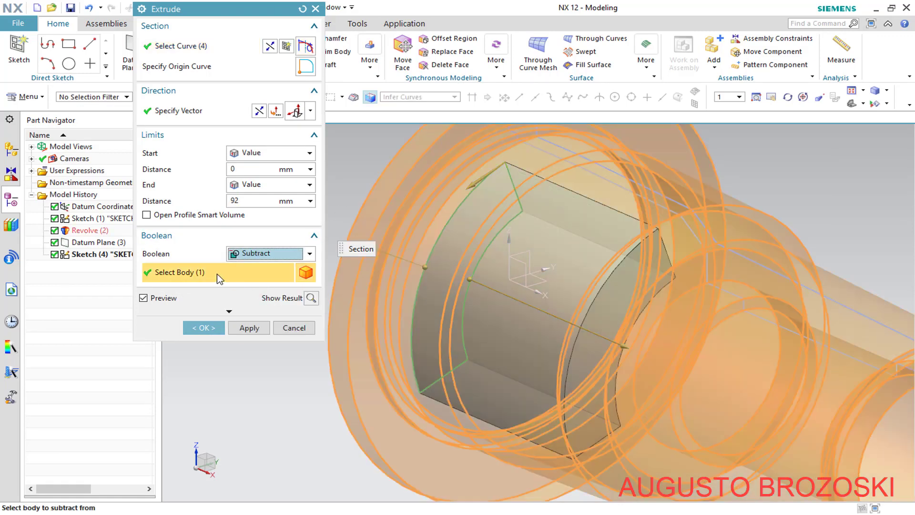
left_click(205, 328)
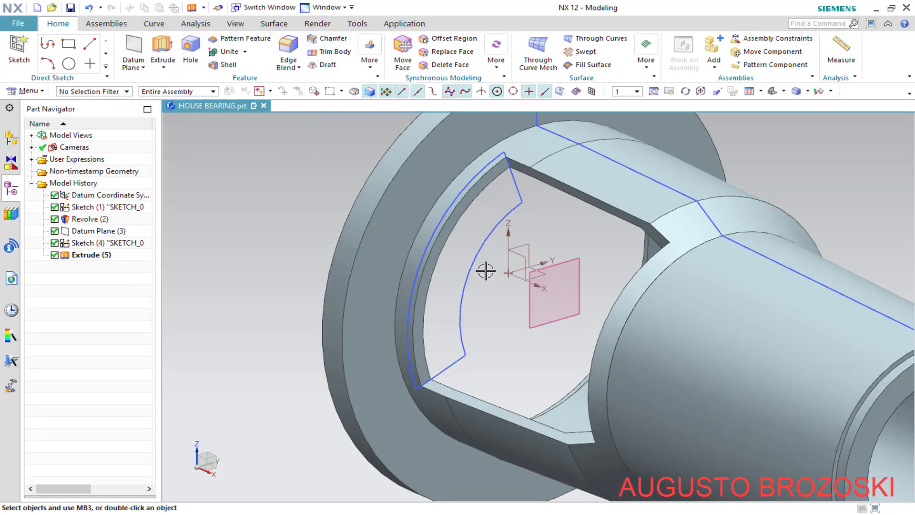
- Inspect the side opening from several angles, hide all sketches, and save the part
scroll(491, 143, "up", 2)
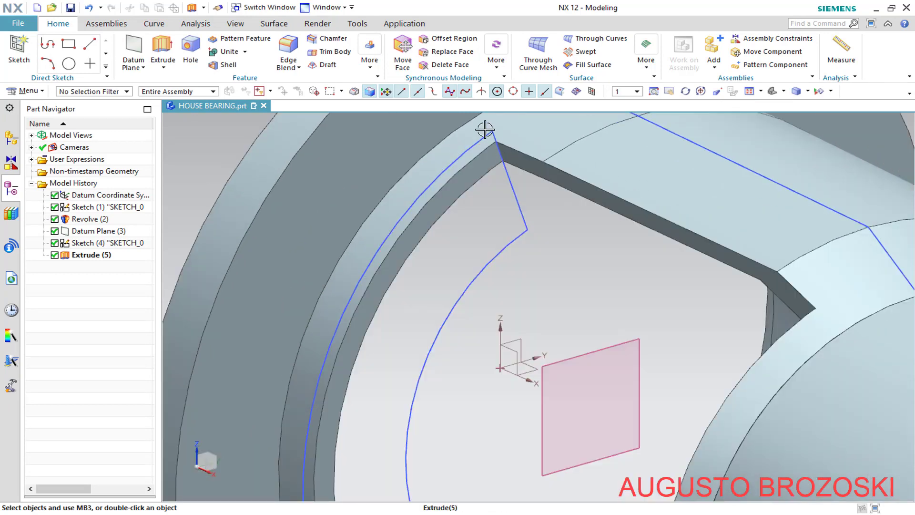
scroll(496, 206, "down", 3)
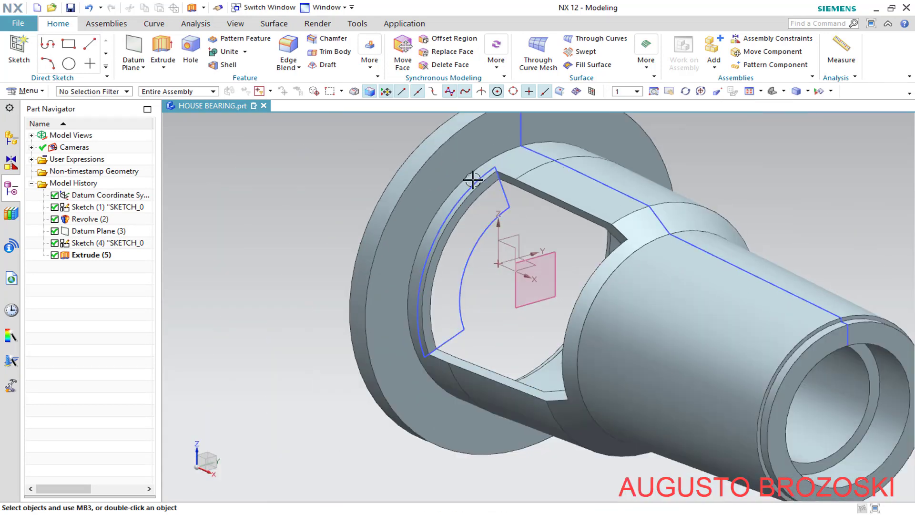
middle_click_drag(500, 256, 771, 306)
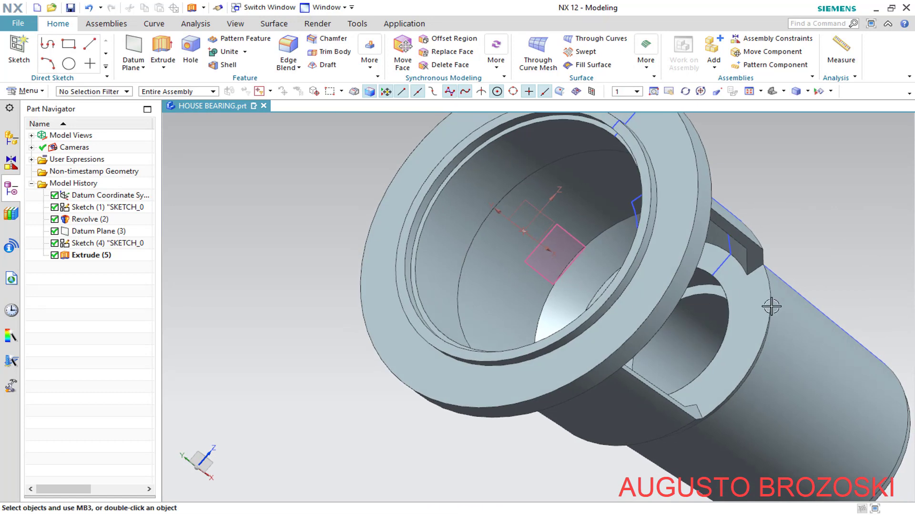
scroll(791, 300, "up", 5)
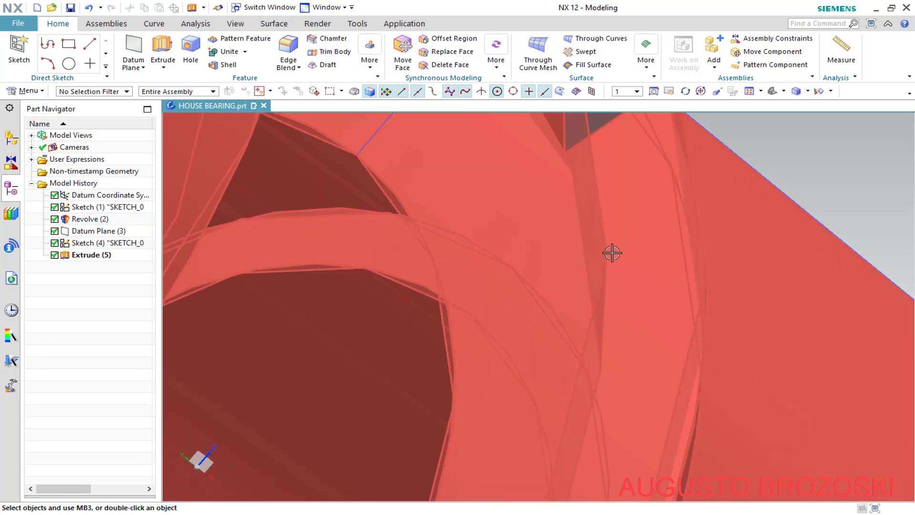
scroll(618, 219, "down", 5)
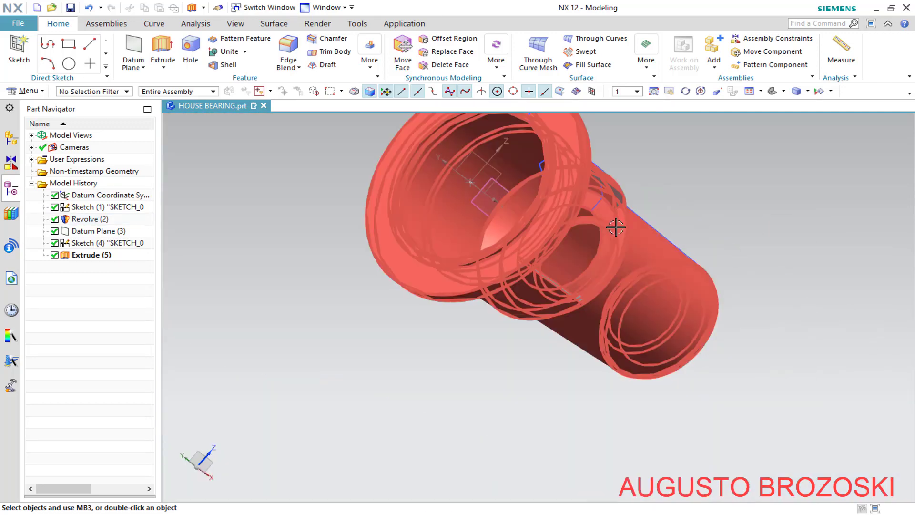
middle_click_drag(616, 227, 577, 216)
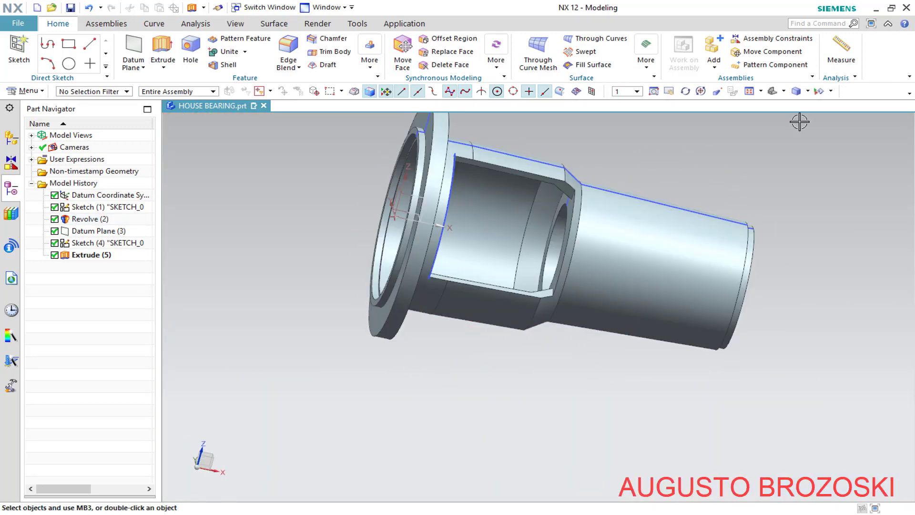
left_click(818, 91)
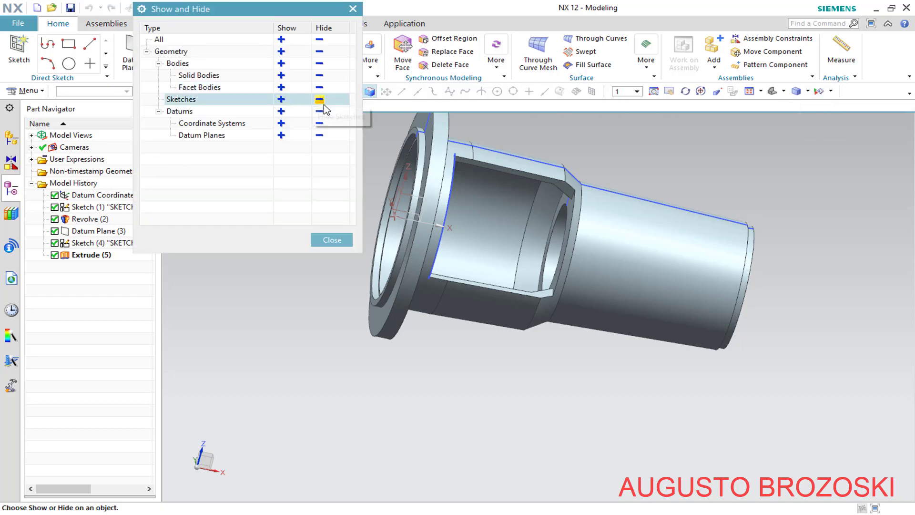
left_click(321, 100)
left_click(331, 239)
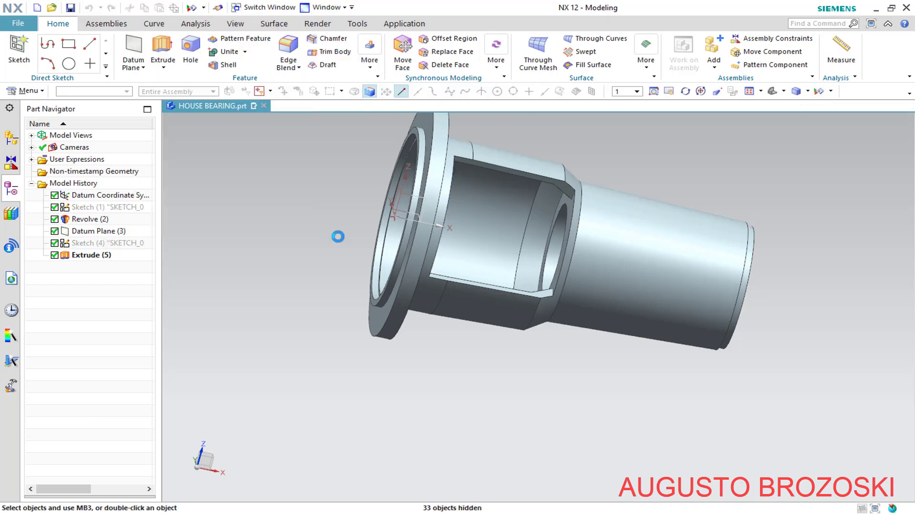
left_click(772, 90)
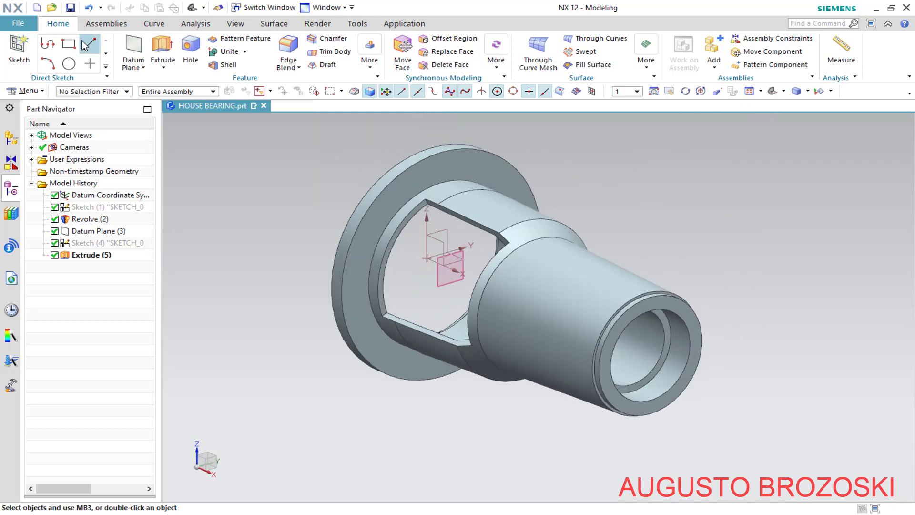
left_click(70, 8)
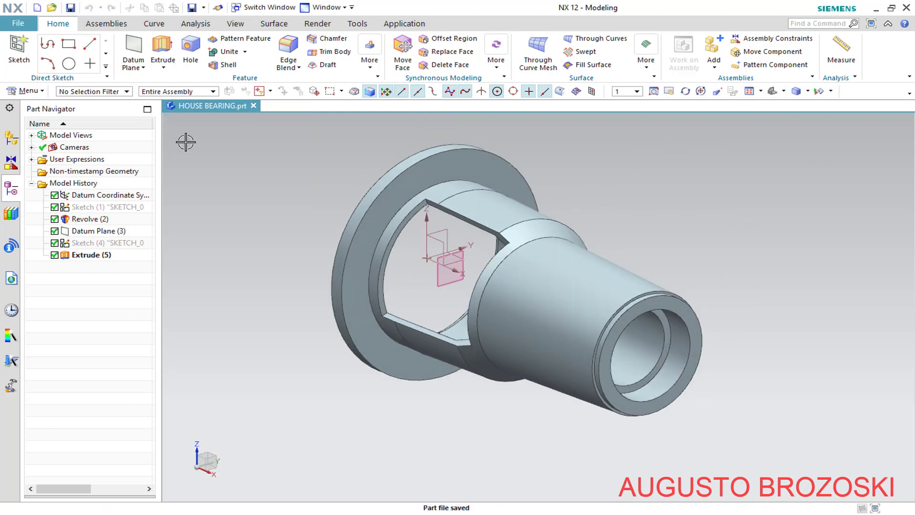
- Chamfer the opening's lower corner edge beside the flange with a symmetric 20 mm distance, following the CH.20x45° note in the PDF drawing
key("alt+Tab")
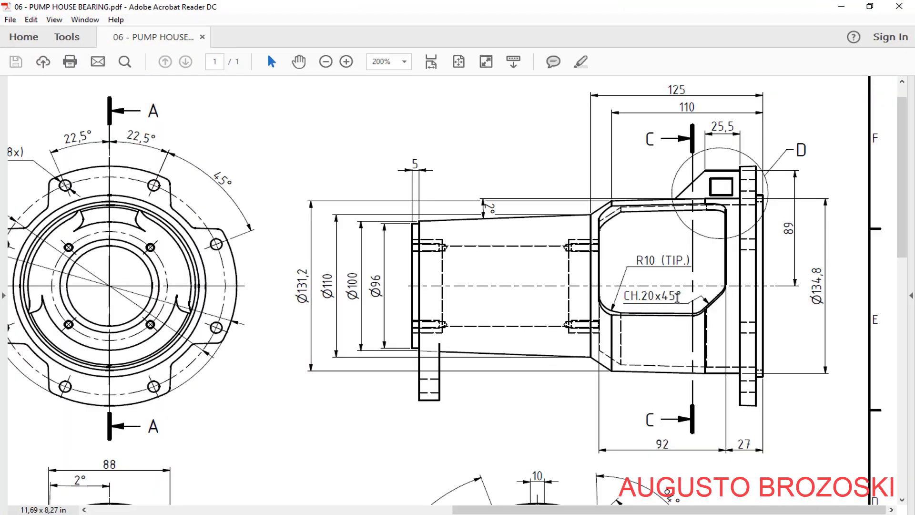
left_click(841, 6)
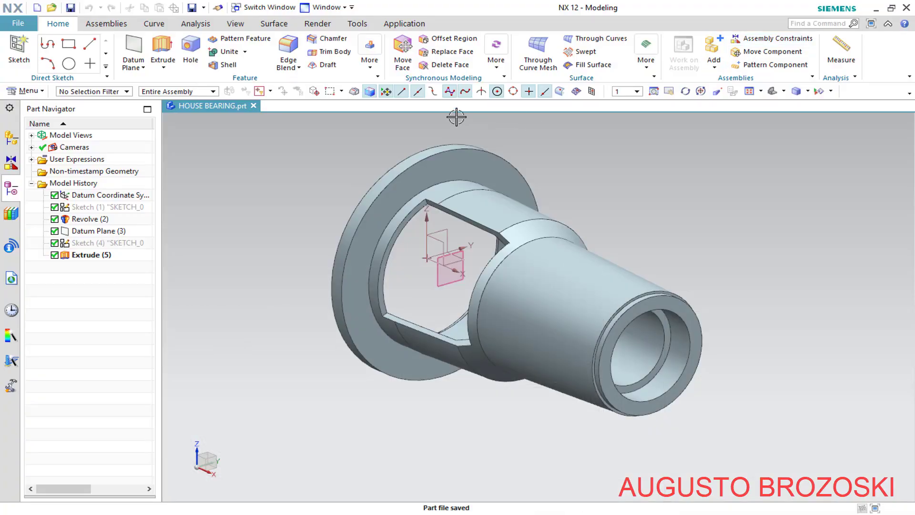
left_click(329, 38)
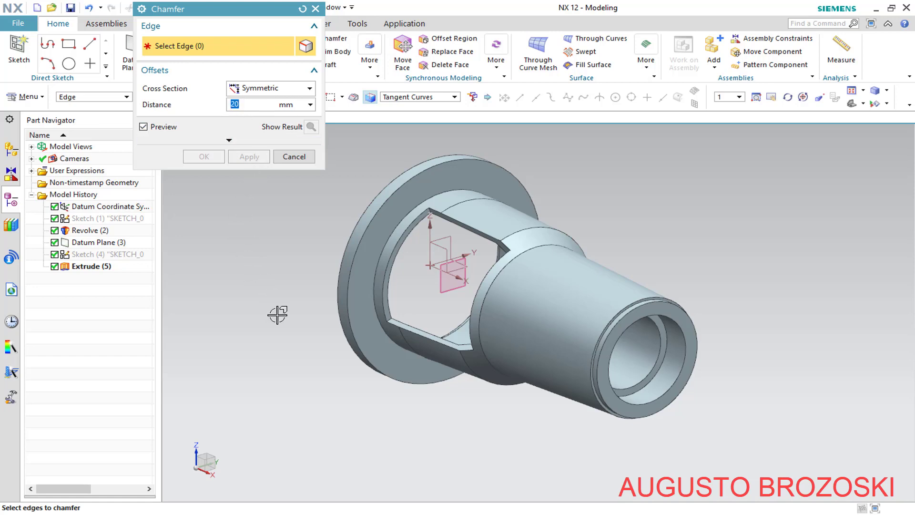
scroll(381, 301, "up", 10)
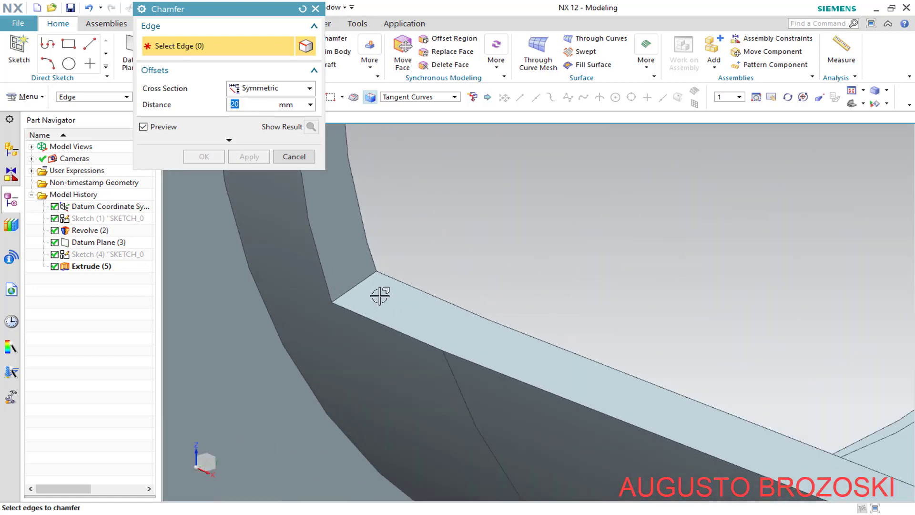
scroll(380, 295, "up", 1)
left_click(356, 275)
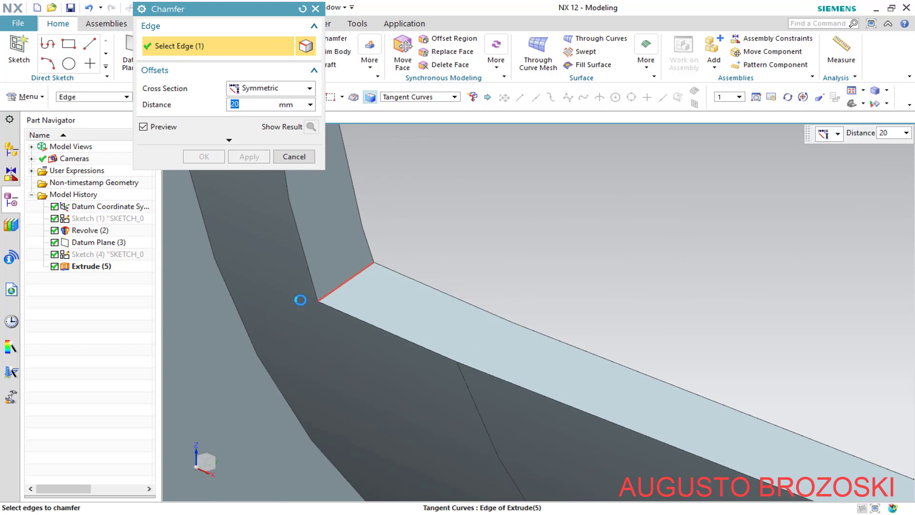
scroll(336, 318, "down", 5)
scroll(336, 318, "down", 2)
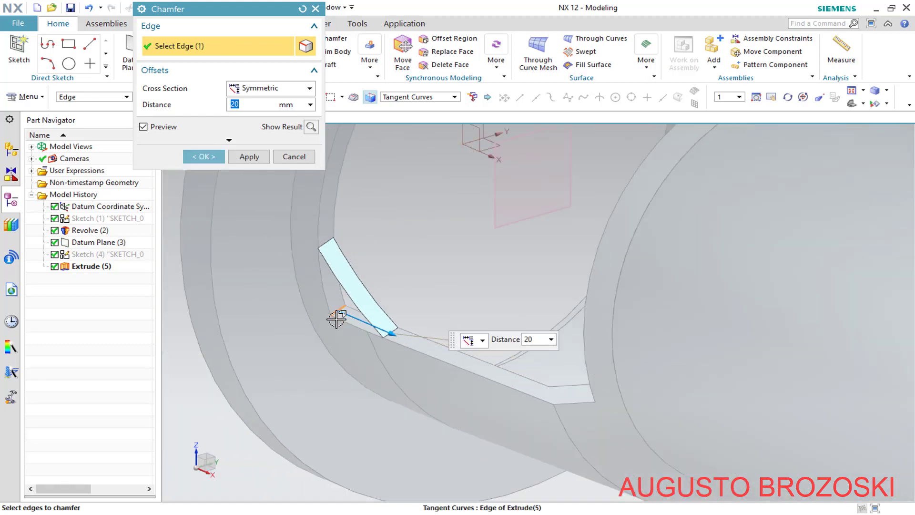
left_click(217, 158)
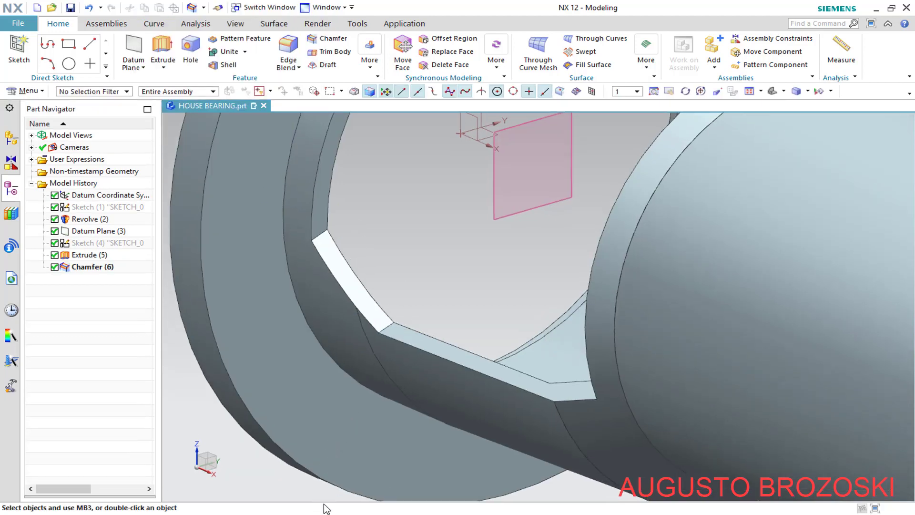
- Check the R10 note in the PDF drawing and start a 10 mm Edge Blend on the opening's upper corner beside the flange
key("alt+Tab")
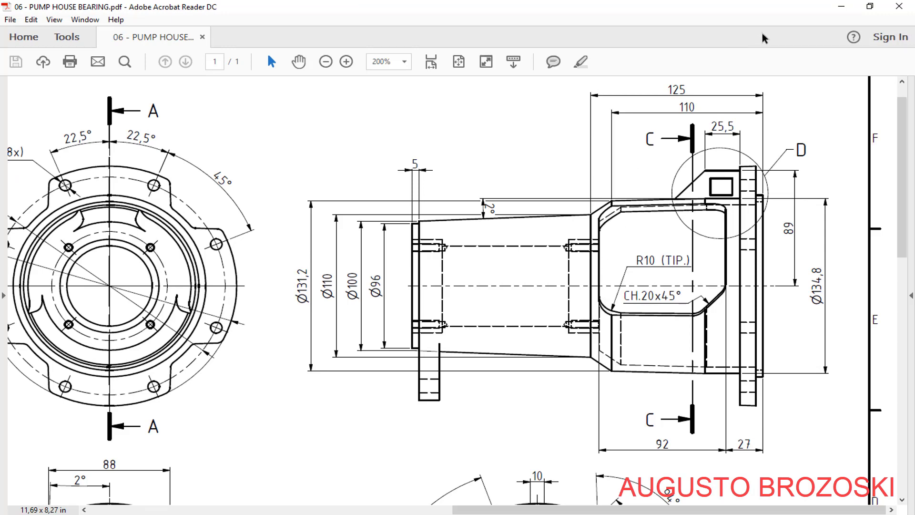
key("alt+Tab")
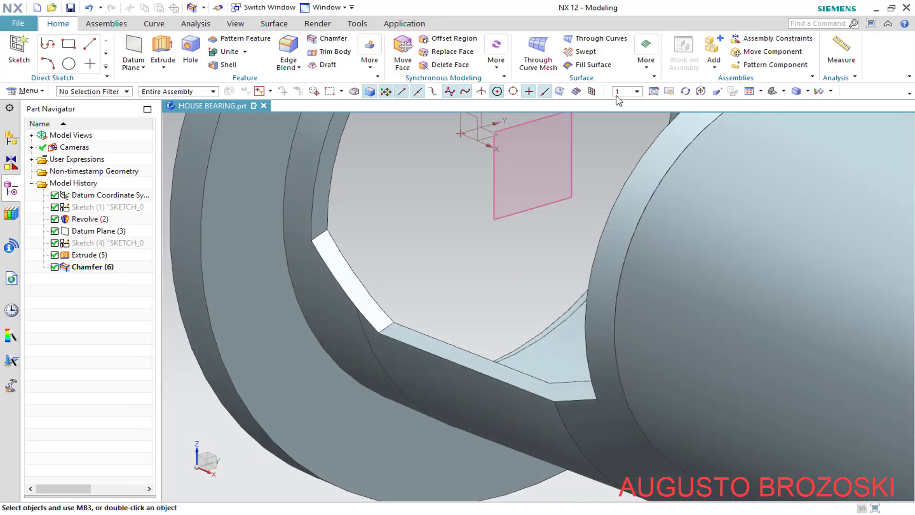
left_click(288, 57)
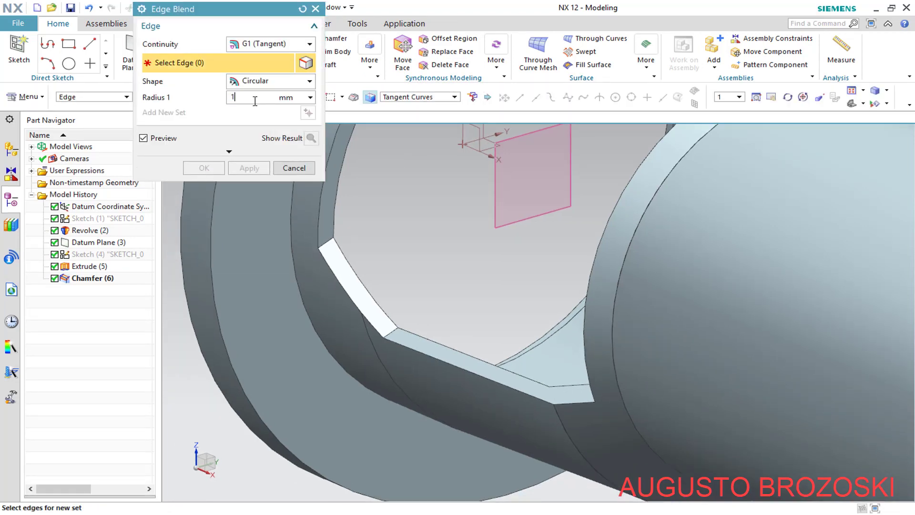
scroll(399, 274, "down", 5)
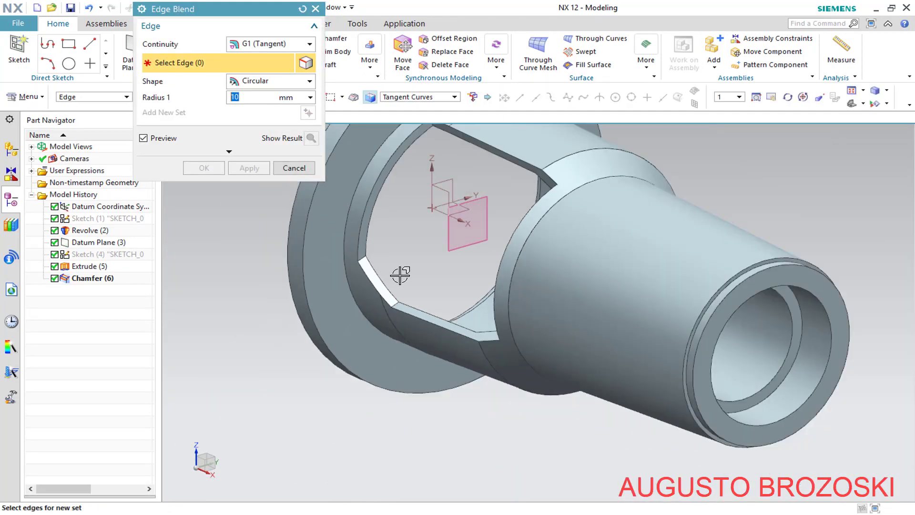
scroll(410, 203, "up", 8)
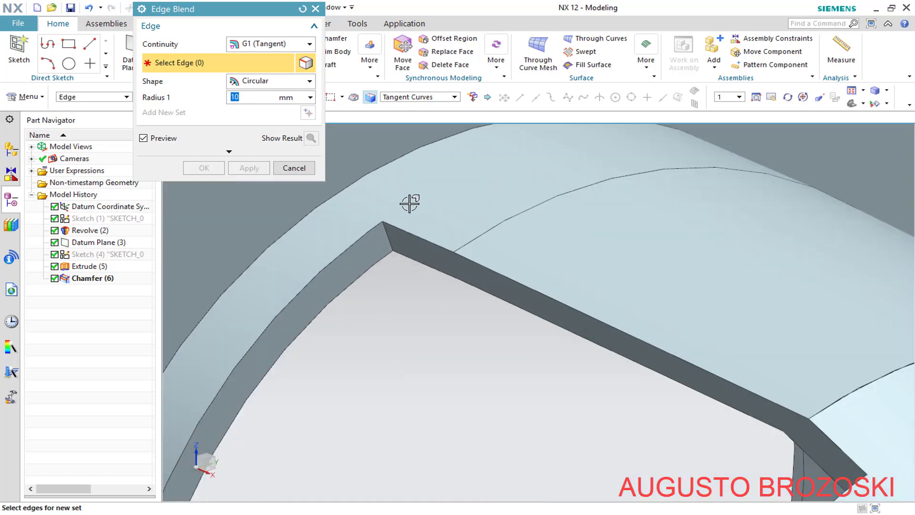
left_click(384, 230)
scroll(397, 298, "down", 1)
scroll(397, 298, "down", 2)
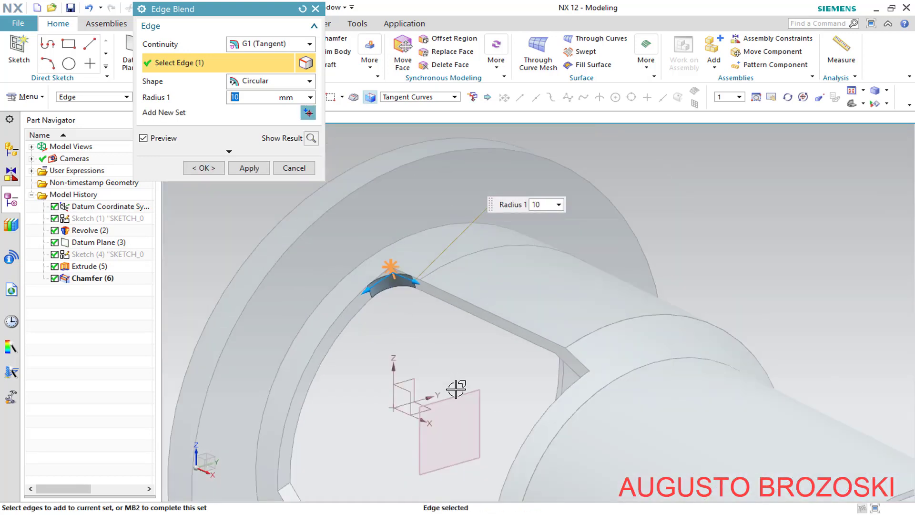
- Add the opening's upper and lower corner edges on the side away from the flange to the 10 mm Edge Blend
middle_click_drag(457, 388, 558, 353)
scroll(567, 350, "down", 4)
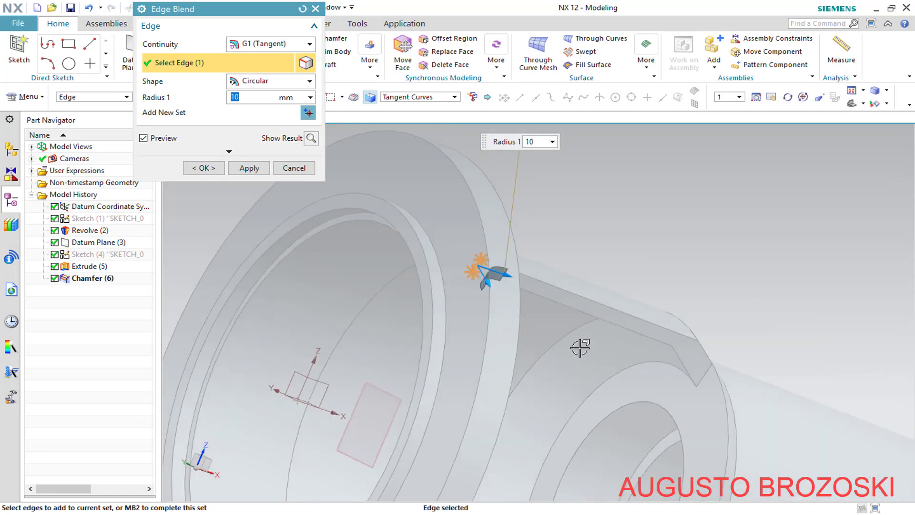
scroll(672, 453, "up", 4)
scroll(630, 217, "up", 1)
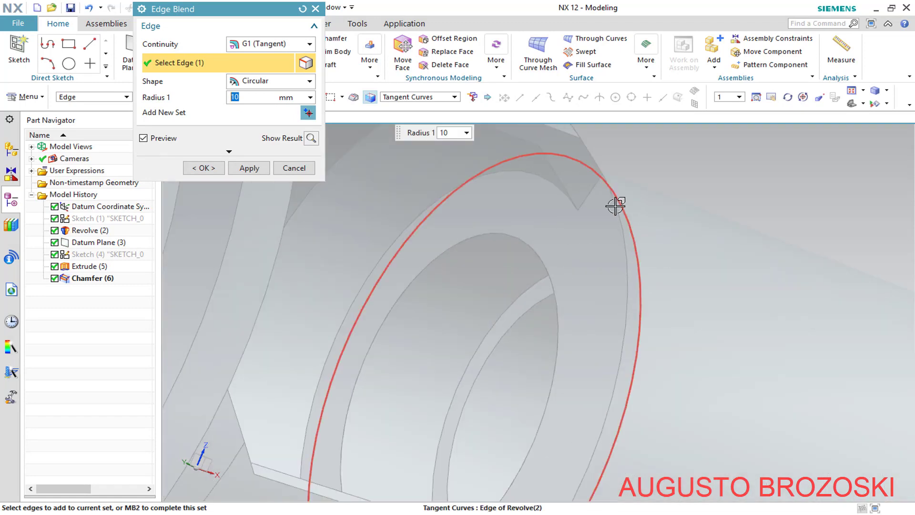
left_click(593, 188)
scroll(550, 230, "down", 3)
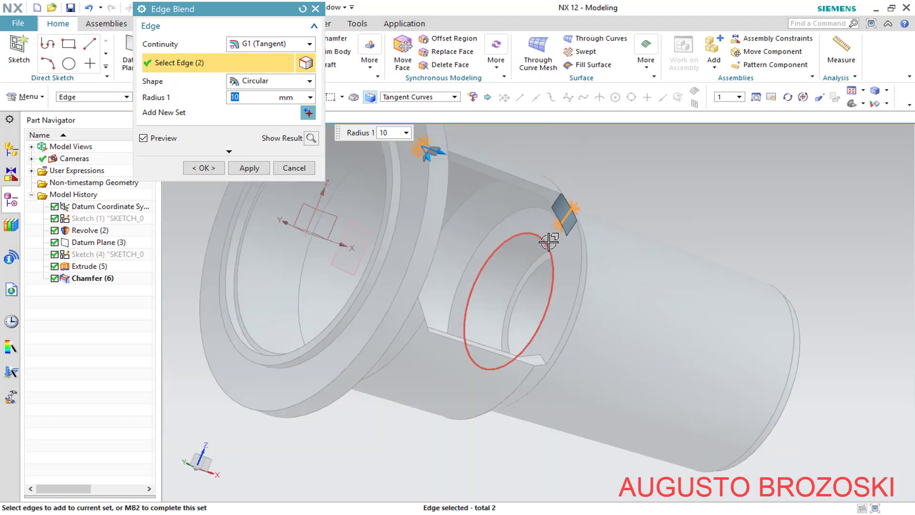
middle_click_drag(548, 238, 490, 290)
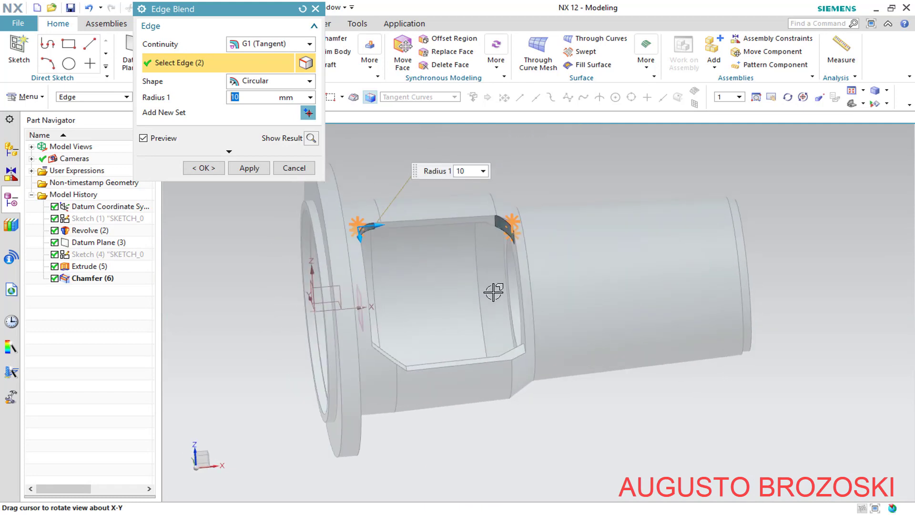
scroll(517, 347, "up", 5)
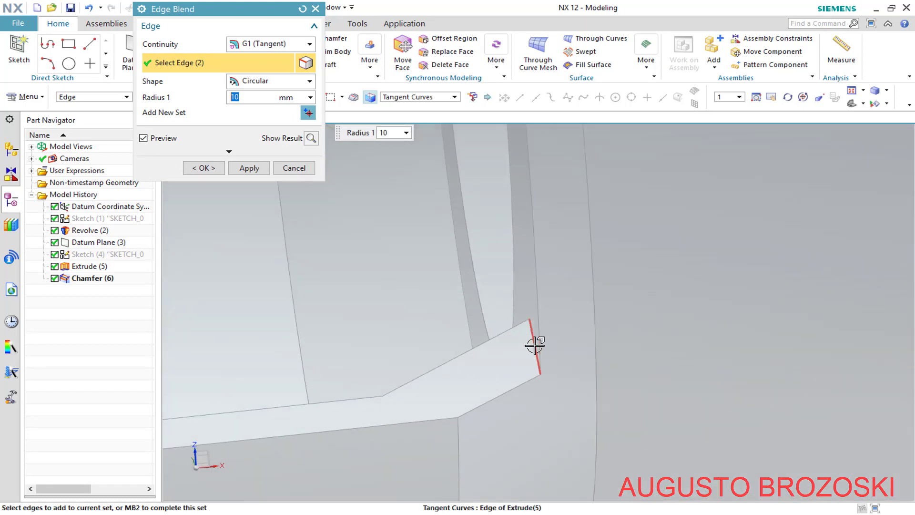
left_click(530, 341)
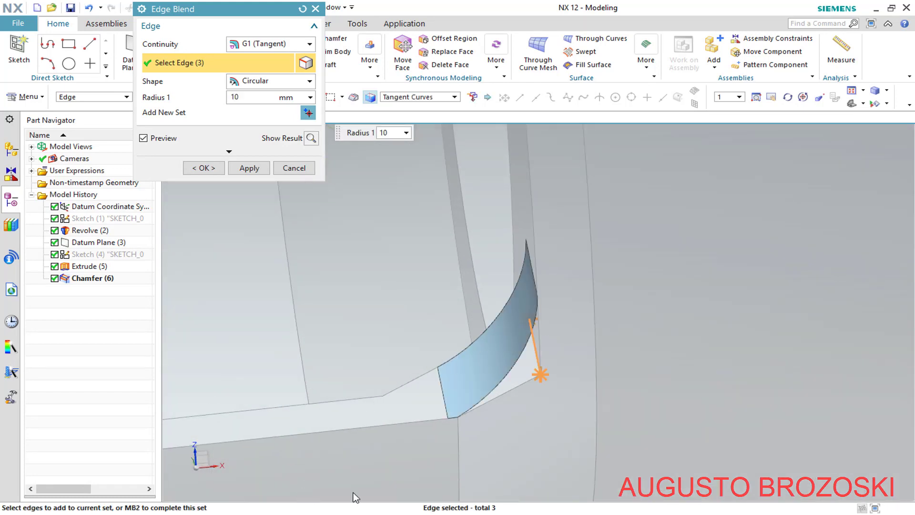
- Check the R10 note in the PDF drawing, add both end edges of the chamfer to the 10 mm blend and finish it
key("alt+Tab")
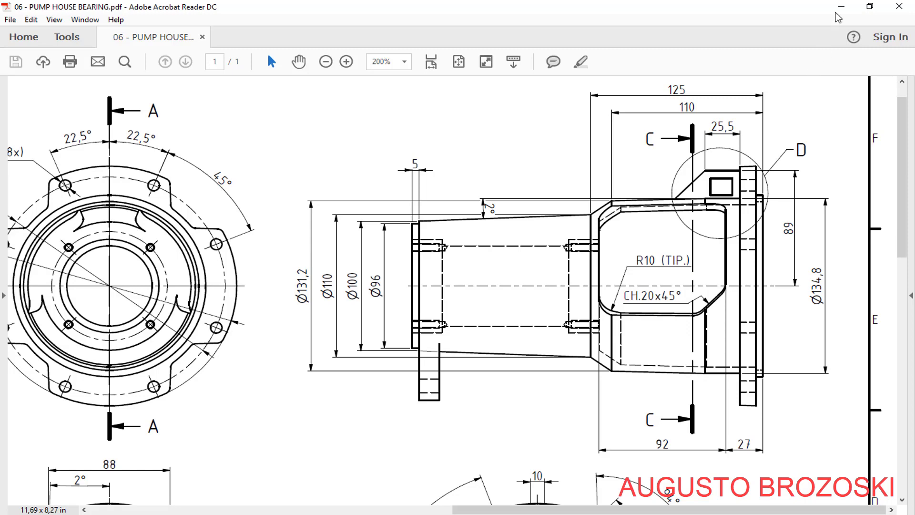
left_click(840, 8)
scroll(660, 321, "down", 6)
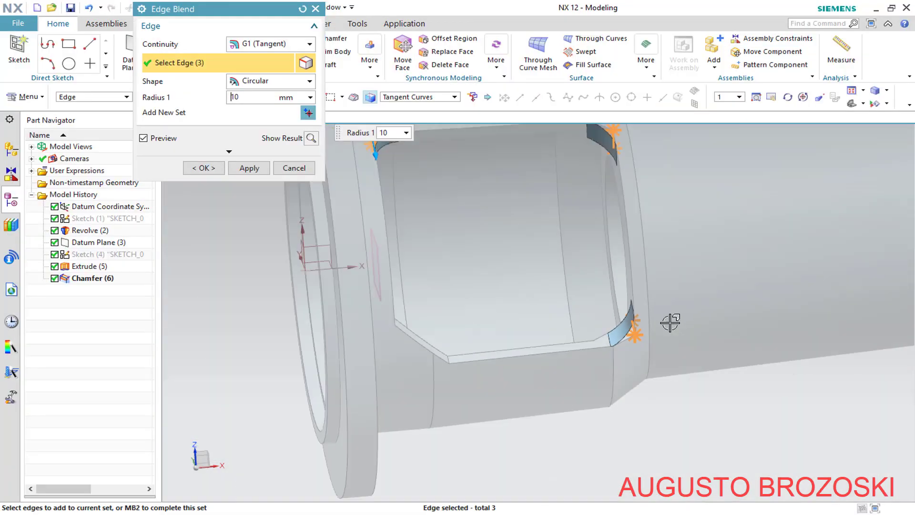
scroll(410, 307, "up", 4)
middle_click_drag(439, 343, 414, 334)
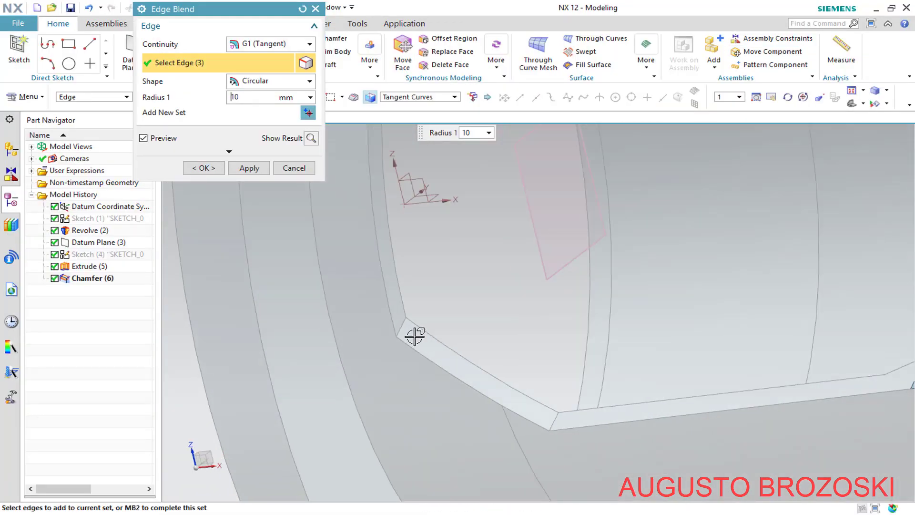
scroll(409, 334, "up", 3)
left_click(370, 288)
scroll(377, 305, "down", 5)
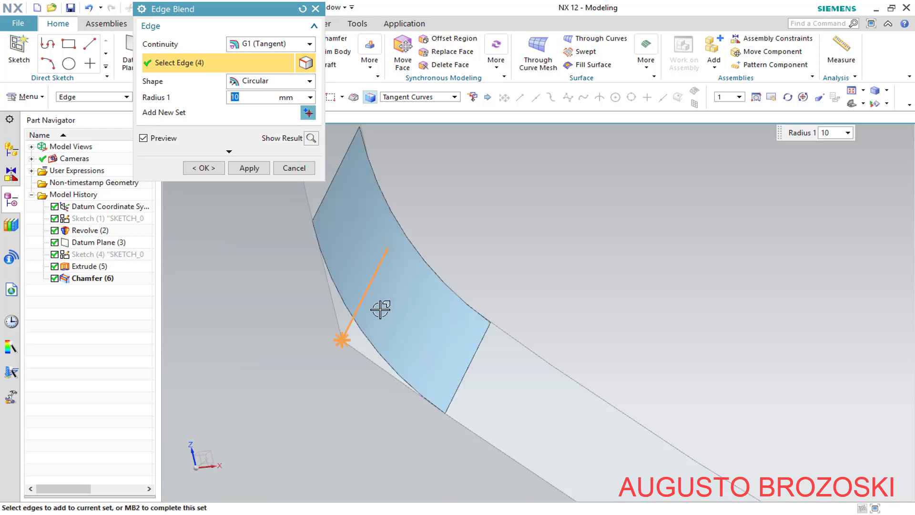
scroll(528, 394, "up", 5)
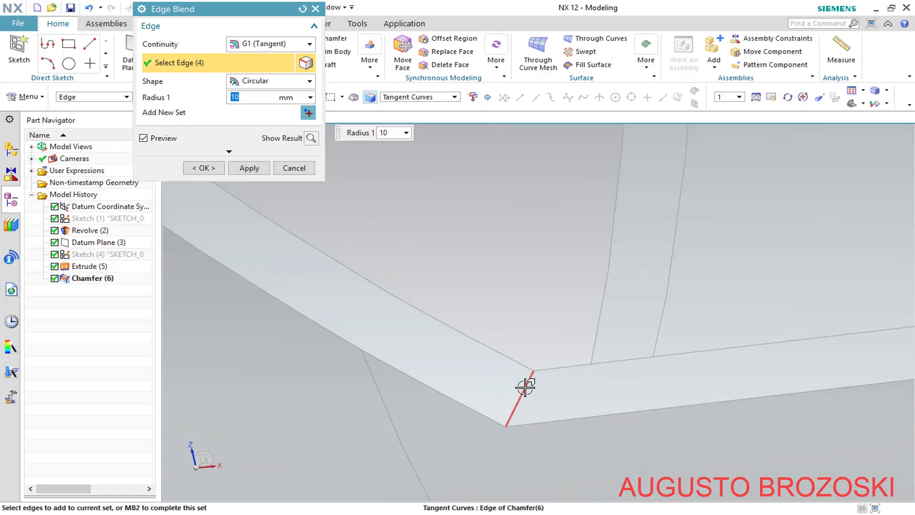
left_click(526, 392)
scroll(460, 408, "down", 5)
scroll(452, 400, "down", 3)
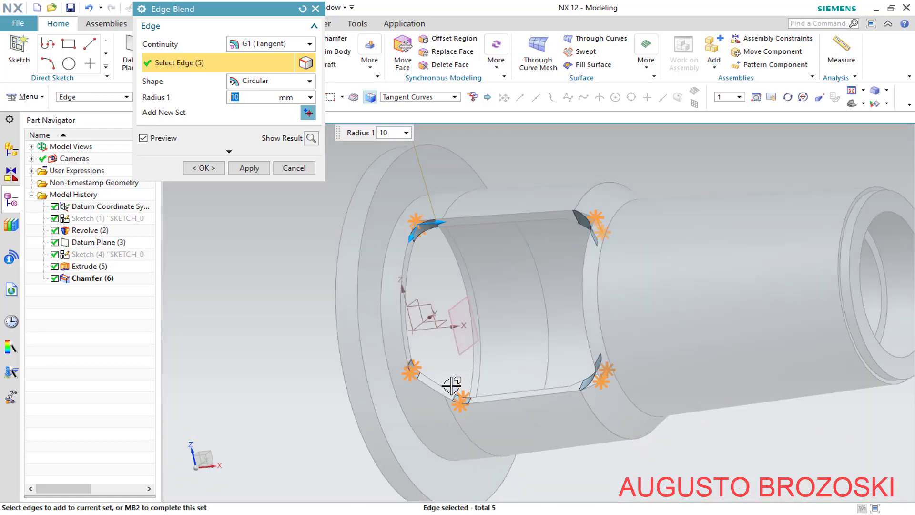
left_click(203, 168)
- Inspect the blended opening from several angles, restore the isometric view, and save the part
scroll(433, 289, "down", 4)
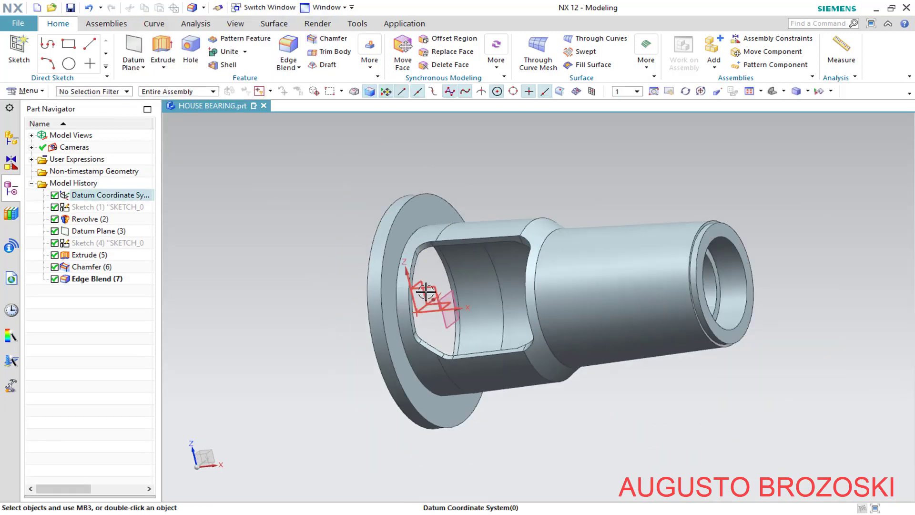
middle_click_drag(433, 288, 463, 284)
middle_click_drag(439, 305, 454, 276)
left_click(772, 91)
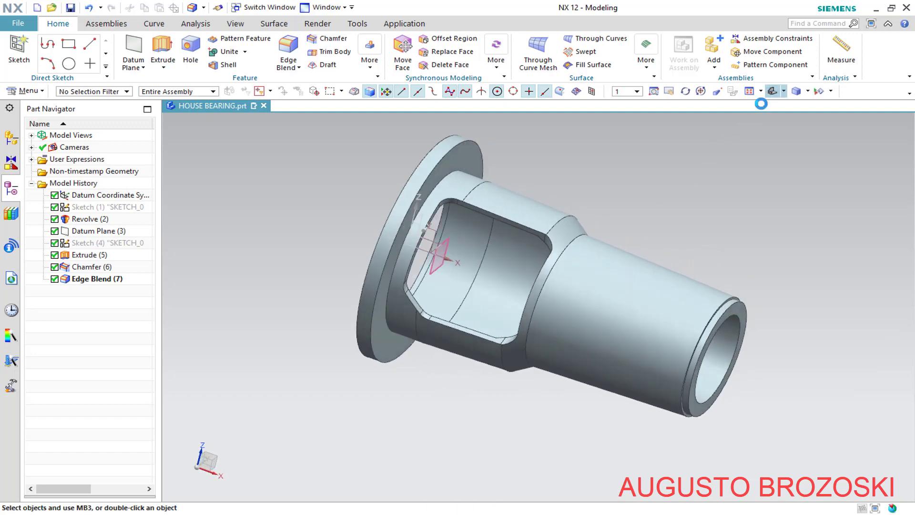
left_click(70, 8)
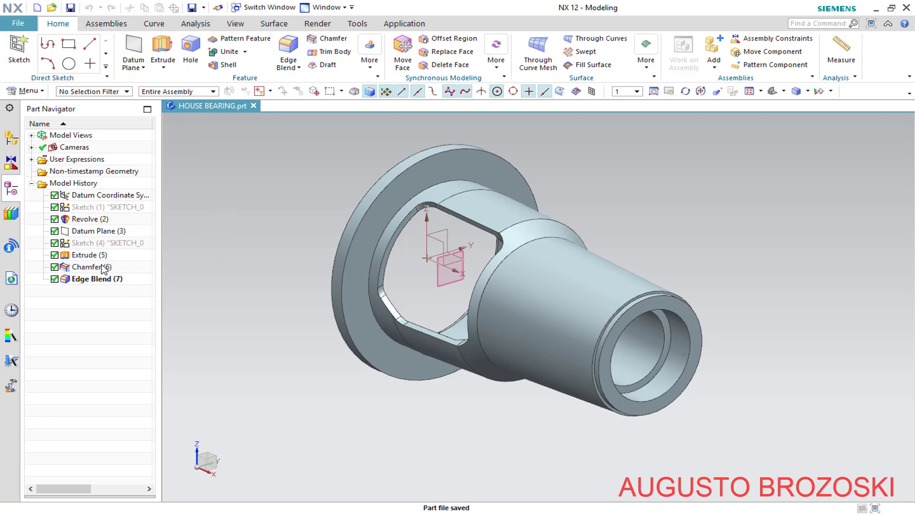
- Mirror the opening's Extrude, Chamfer and Edge Blend features about the XZ plane of the datum coordinate system
left_click(370, 70)
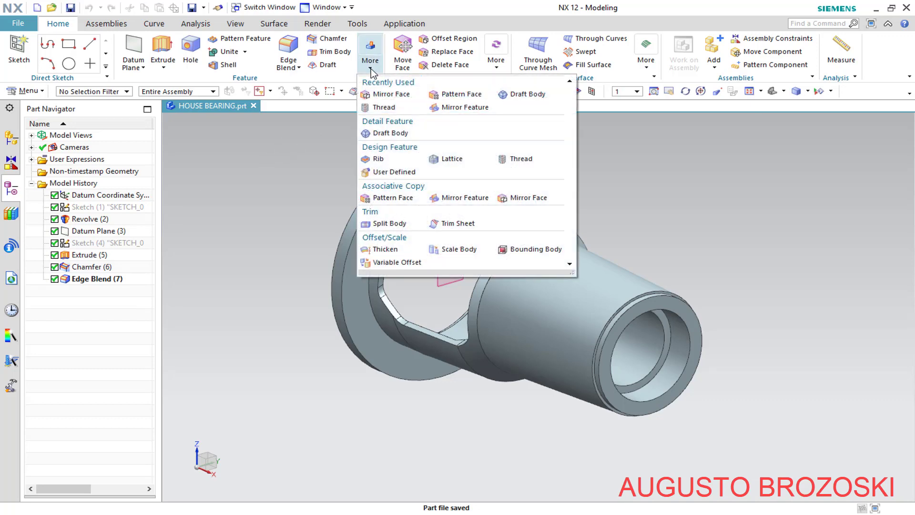
left_click(453, 107)
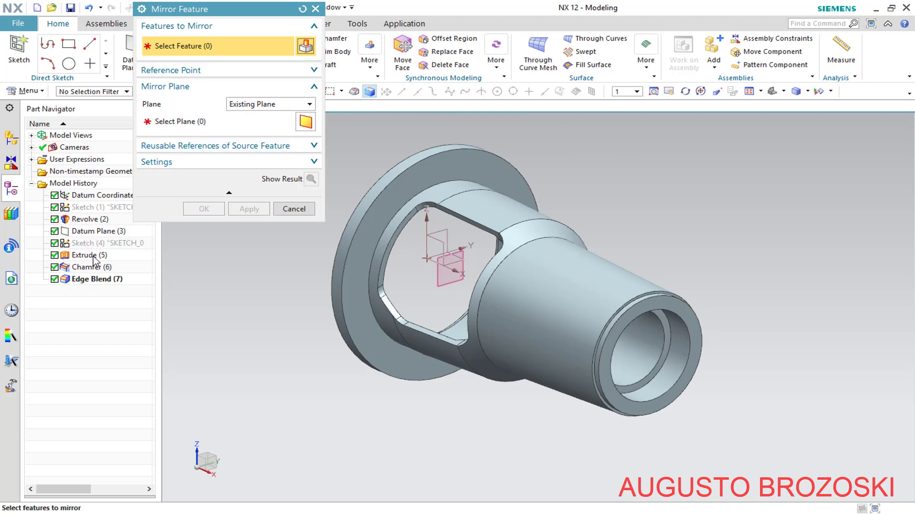
left_click(92, 256)
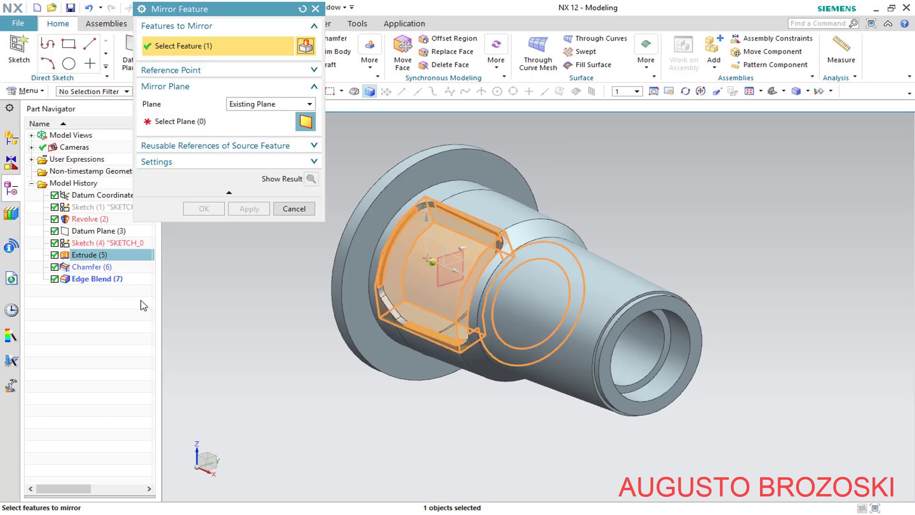
left_click(96, 268)
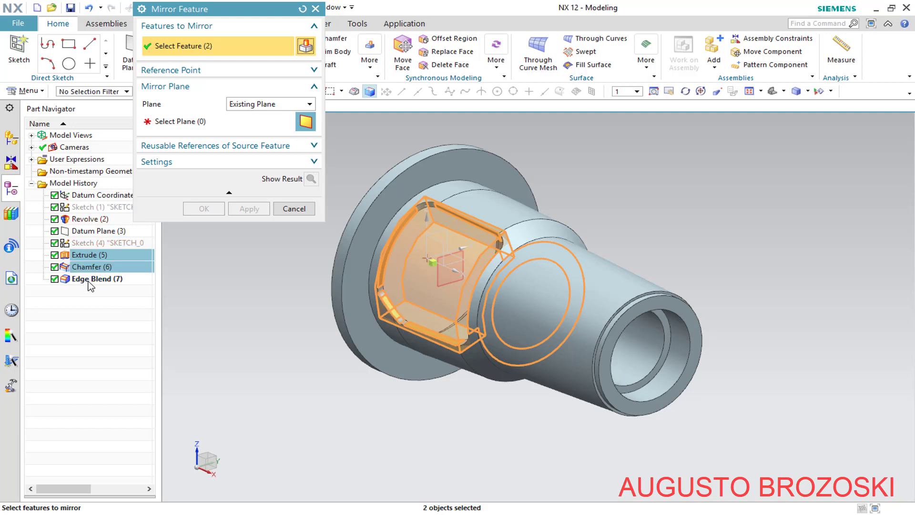
left_click(89, 279)
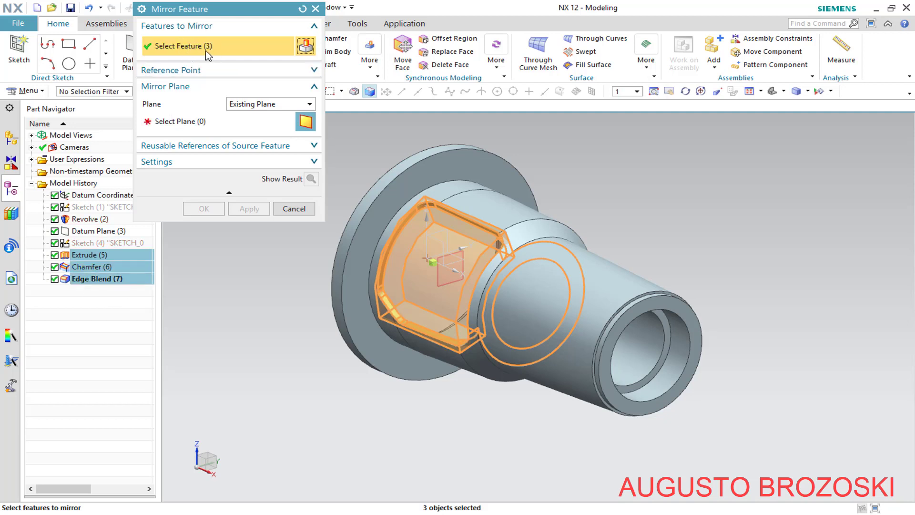
left_click(199, 124)
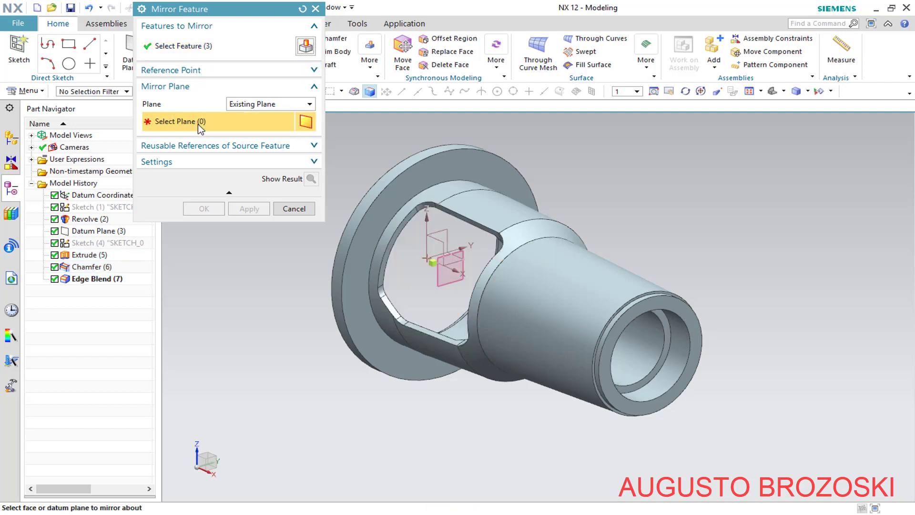
left_click(442, 243)
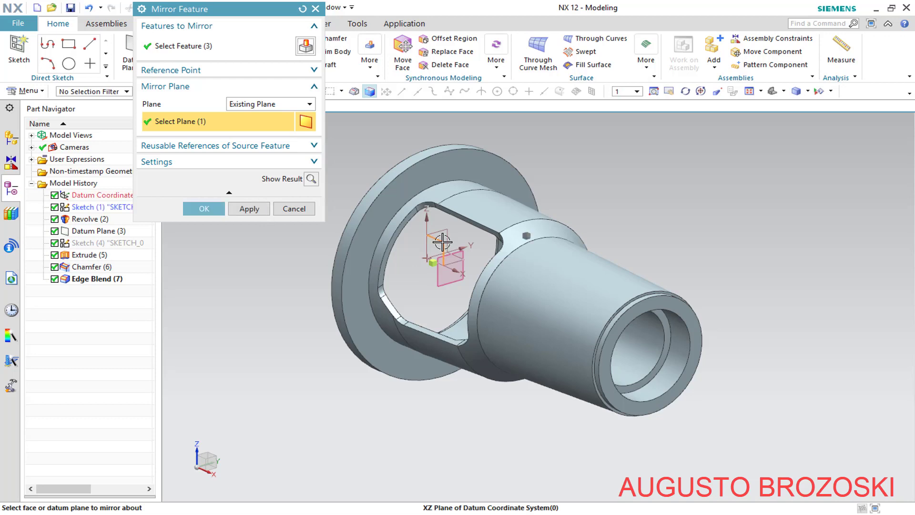
left_click(204, 210)
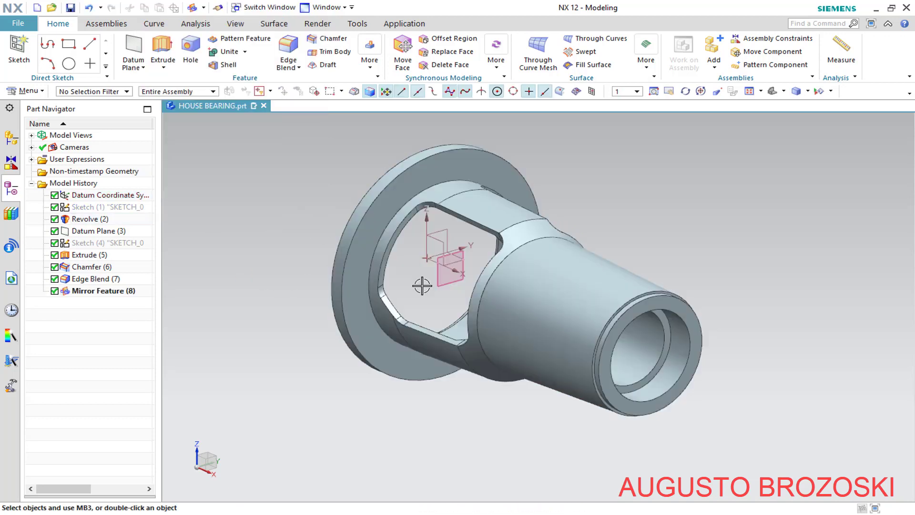
- Inspect the two mirrored openings from the side, return to the isometric view, and save the part
middle_click_drag(341, 290, 527, 291)
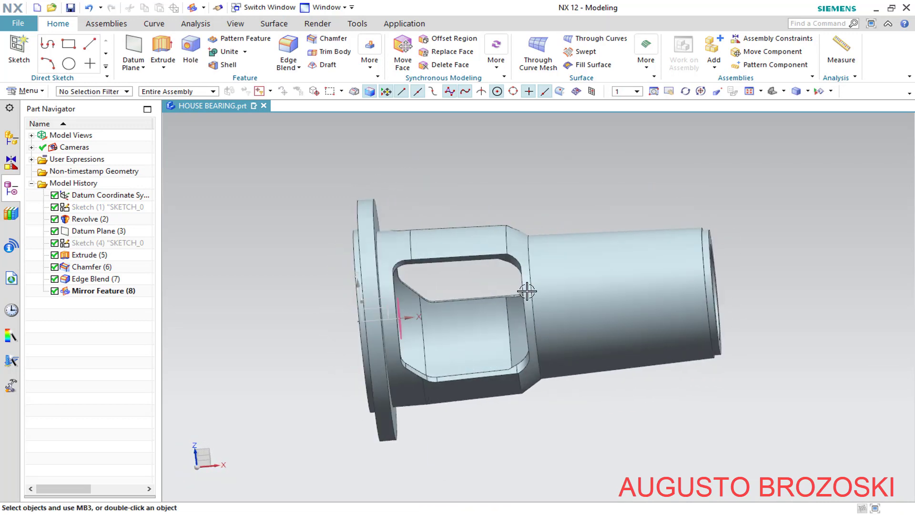
left_click(772, 92)
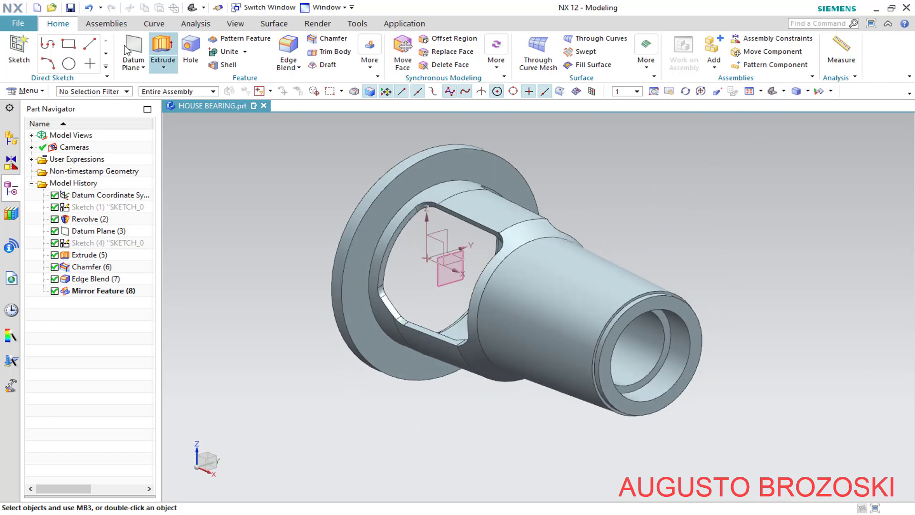
left_click(70, 9)
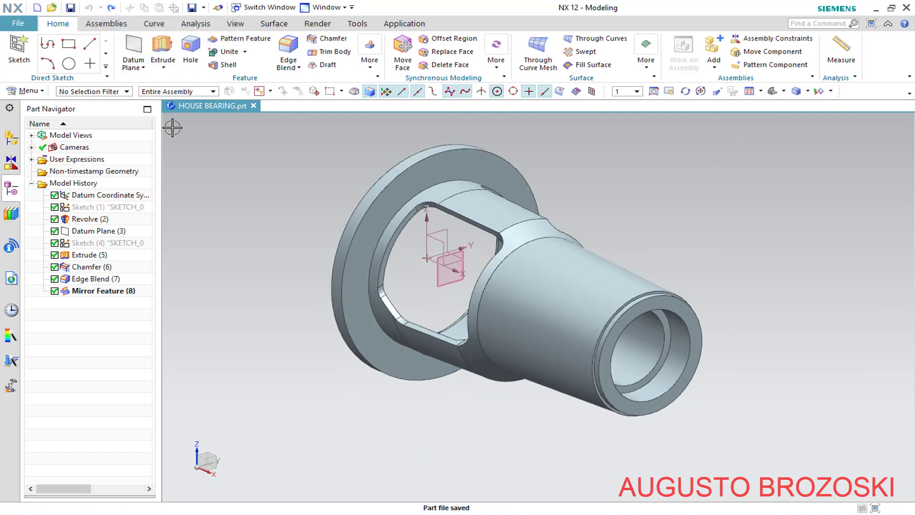
- Review Section C-C in the PDF drawing for the flange outline and start a sketch on the flange face facing the tapered body
key("alt+Tab")
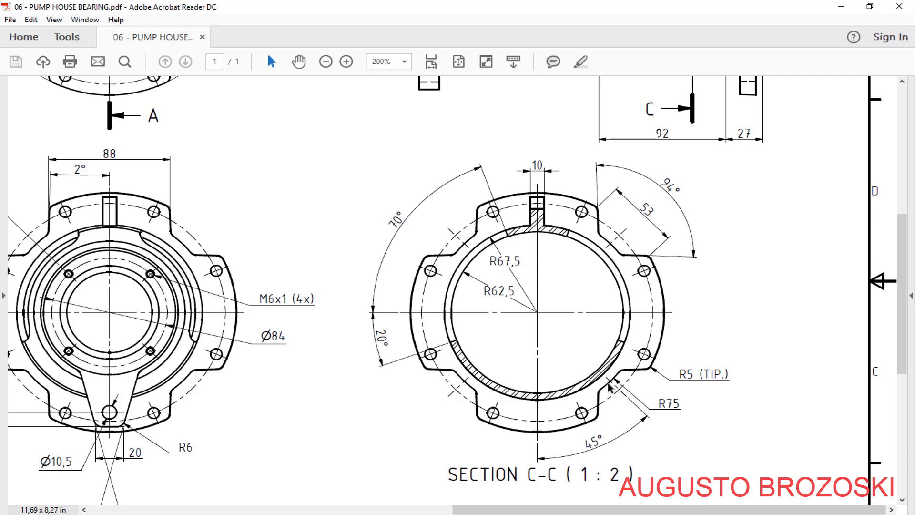
left_click(841, 7)
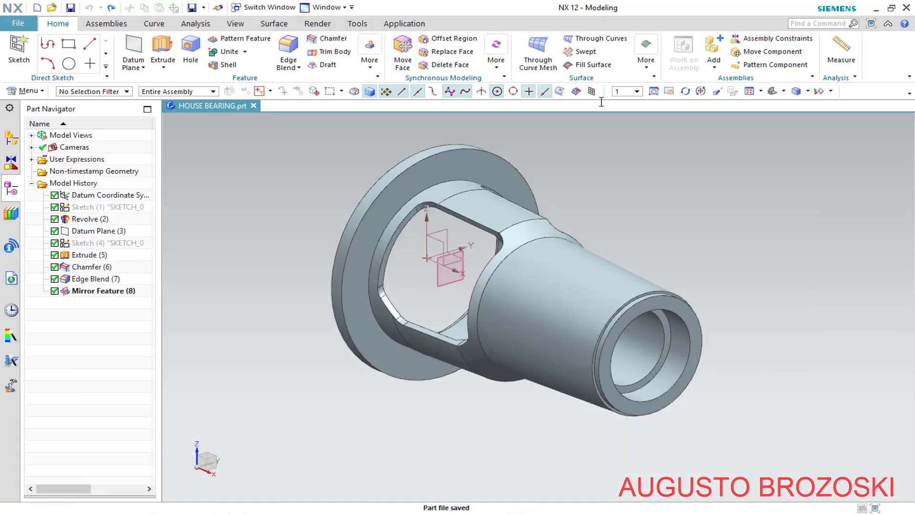
left_click(25, 55)
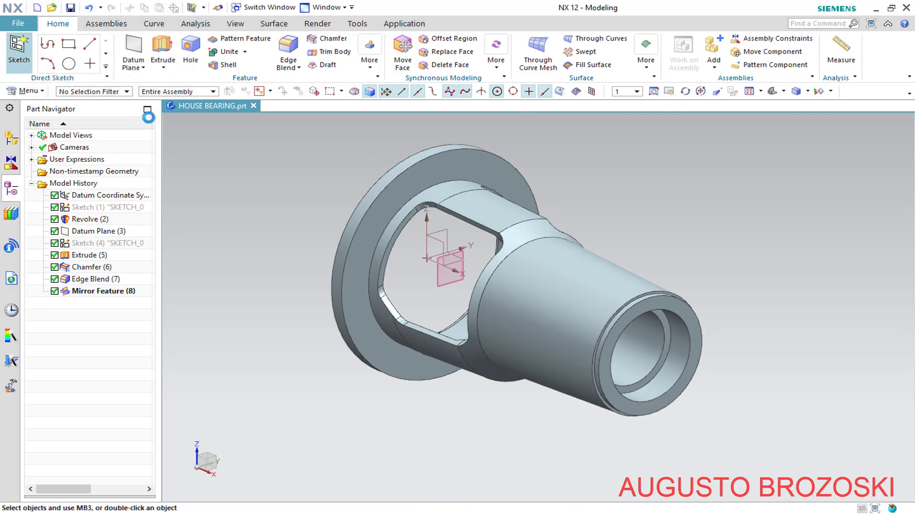
left_click(461, 168)
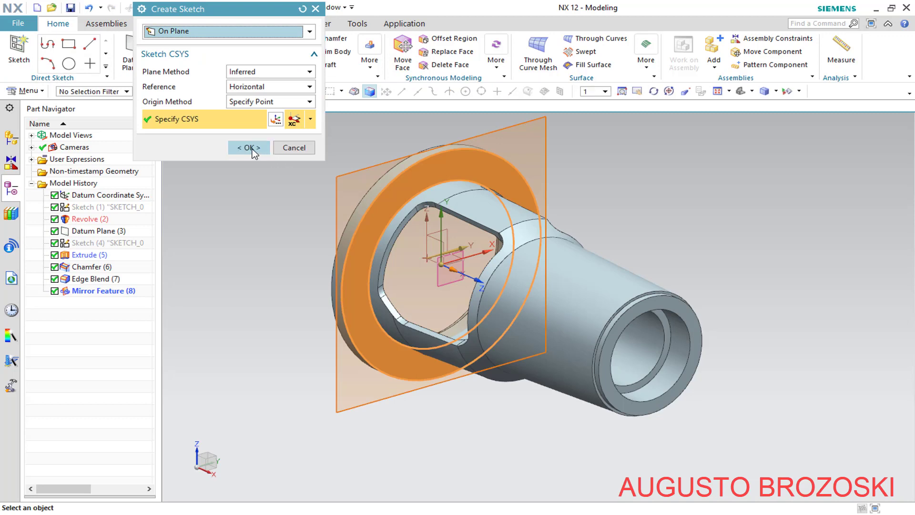
left_click(251, 147)
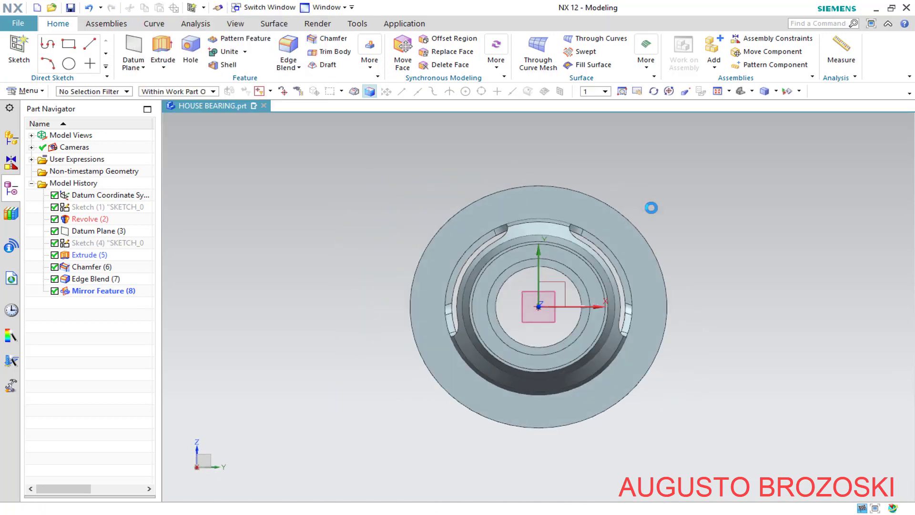
scroll(625, 202, "up", 5)
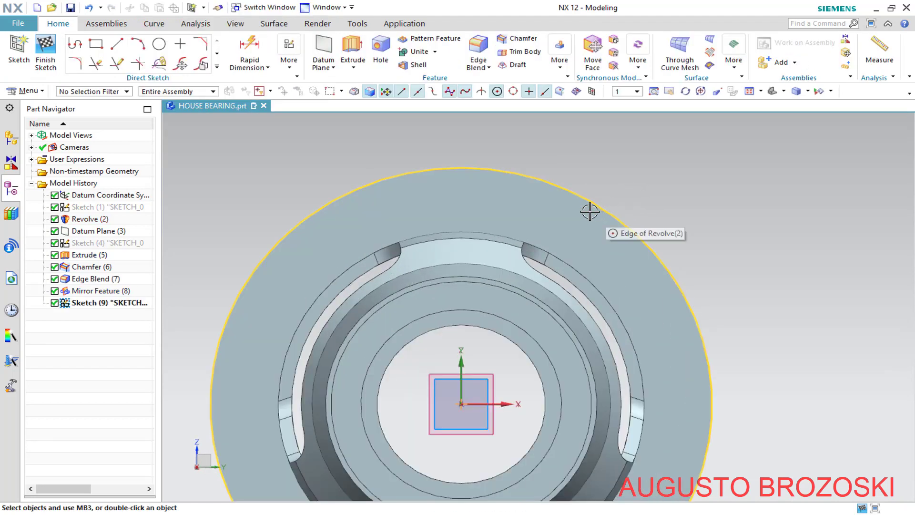
middle_click_drag(466, 286, 450, 280)
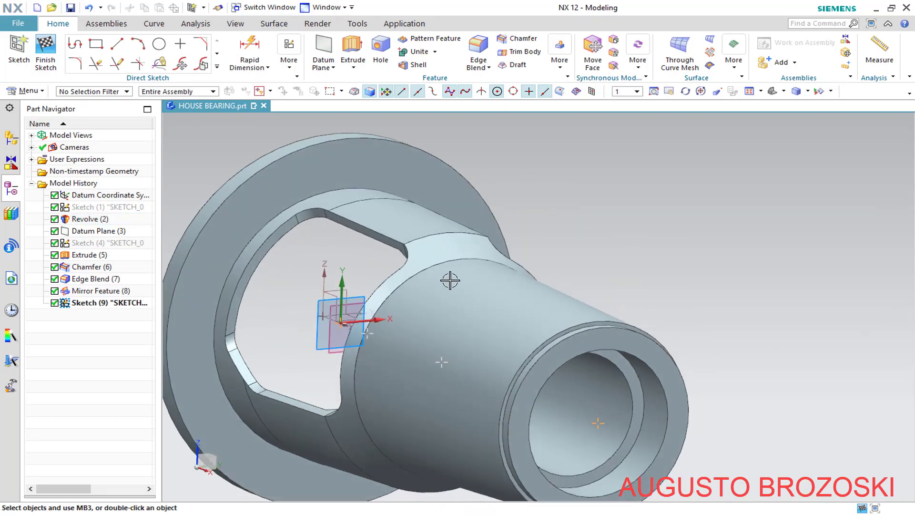
left_click(774, 93)
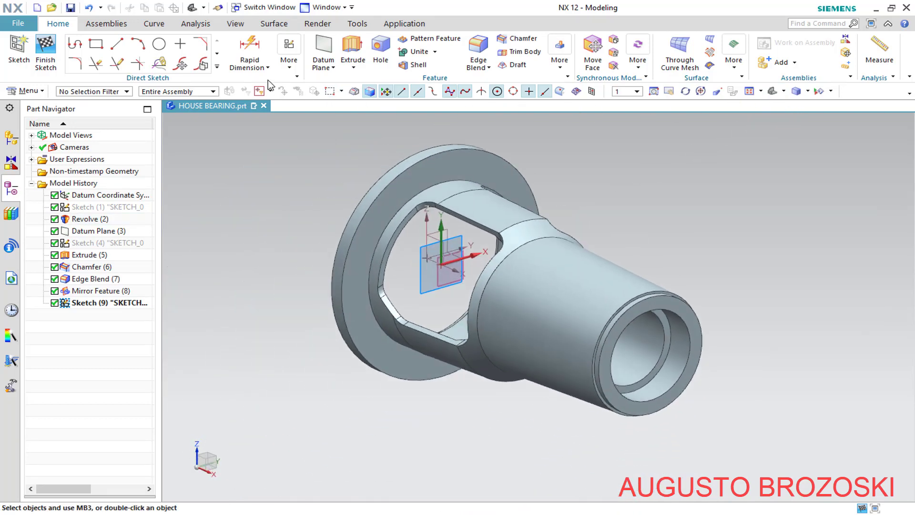
left_click(244, 26)
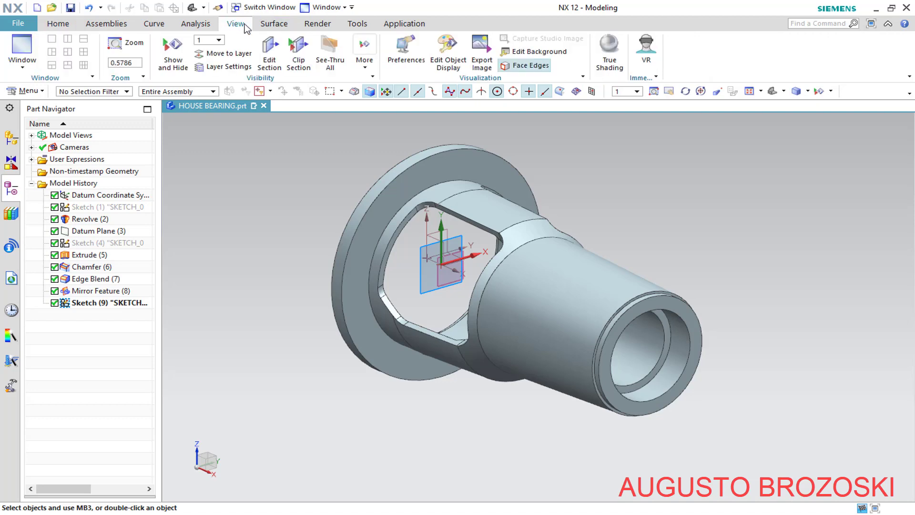
- Section the view with a plane on the flange face so the tapered body is clipped away, and view the face straight on
left_click(270, 47)
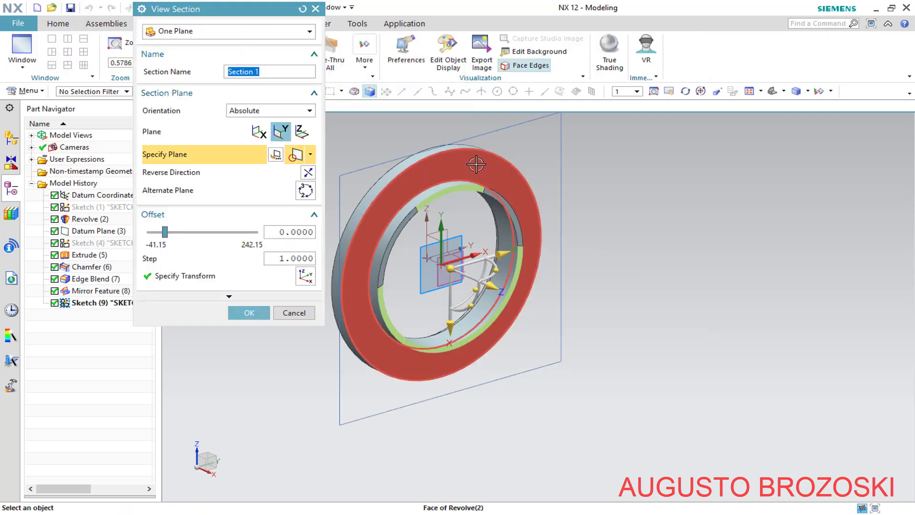
left_click(487, 159)
left_click(249, 313)
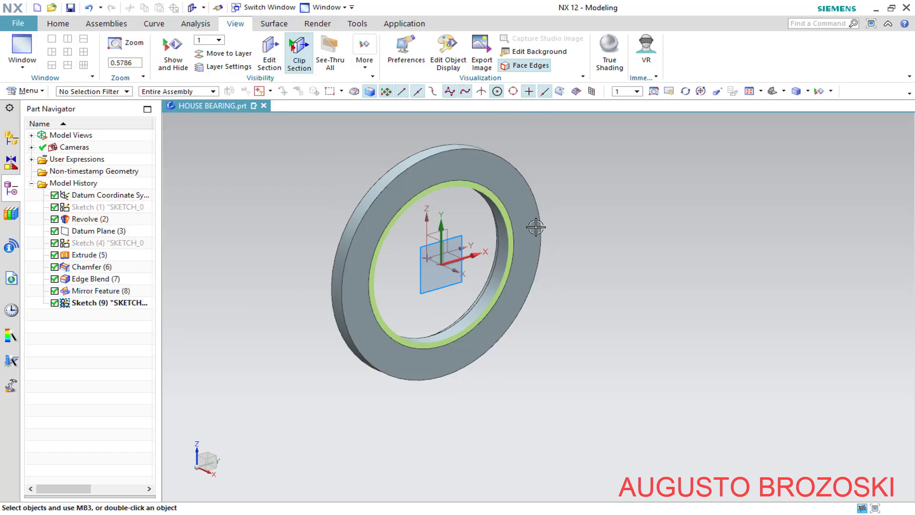
left_click(784, 92)
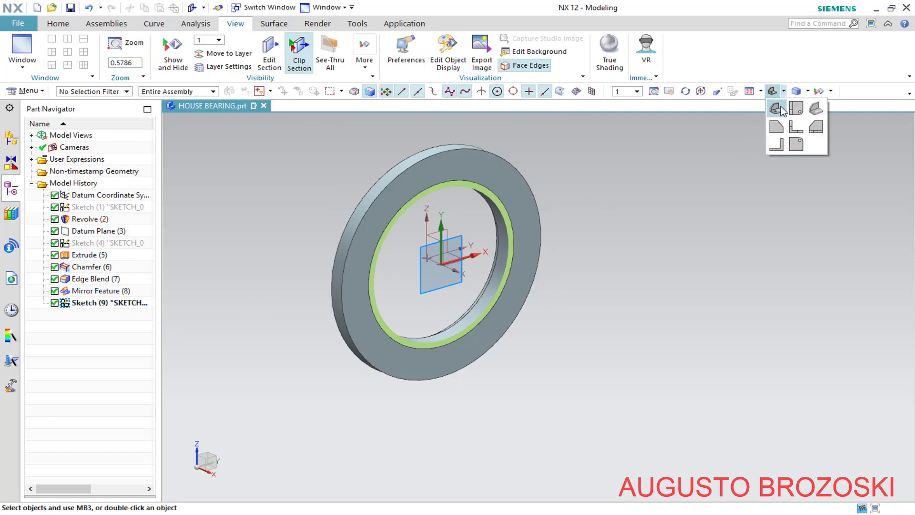
left_click(815, 128)
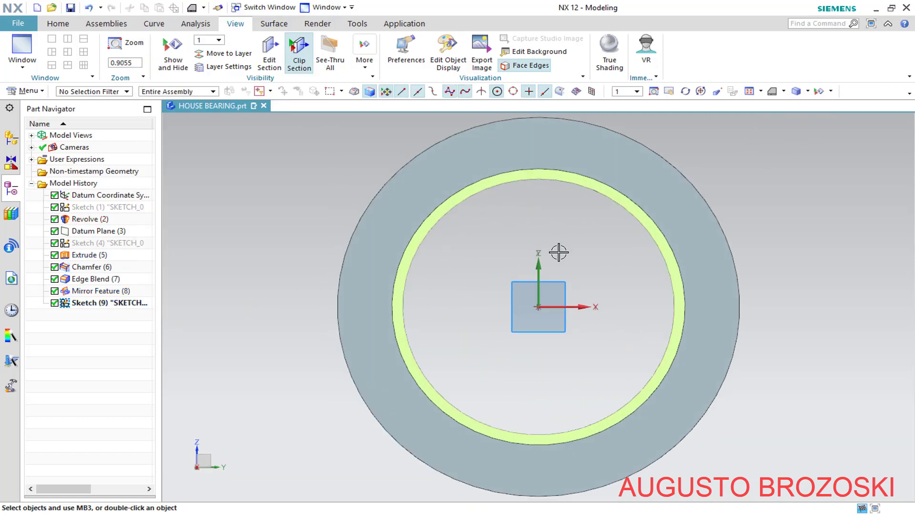
- Draw a line from the sketch origin up to the flange's outer edge, tilted about 30° clockwise from the vertical axis
left_click(60, 25)
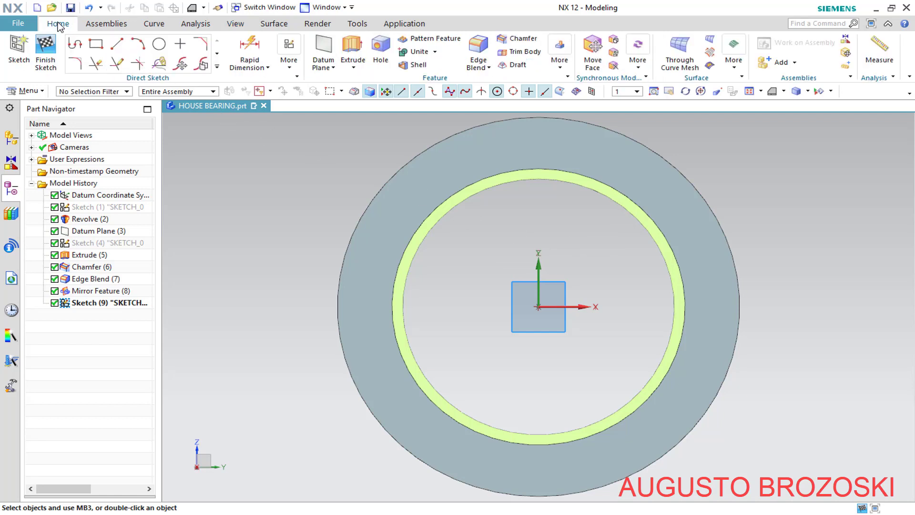
left_click(118, 45)
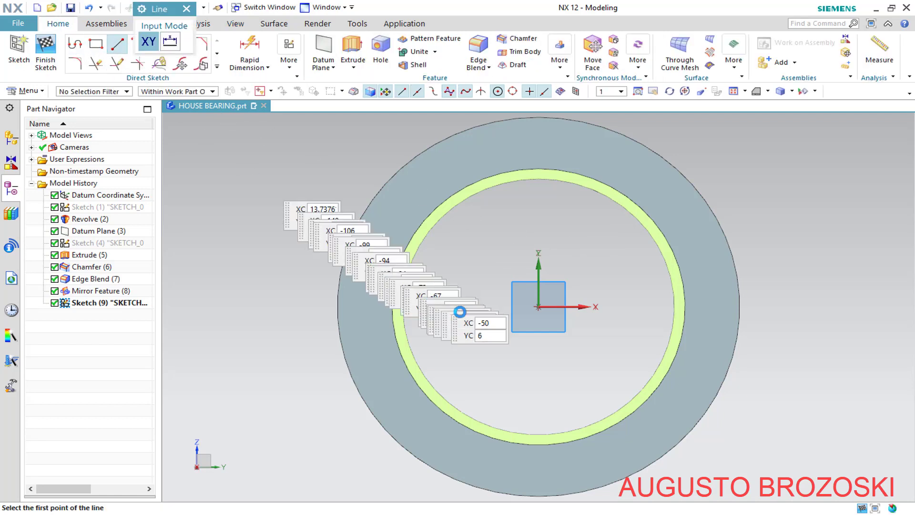
left_click(538, 306)
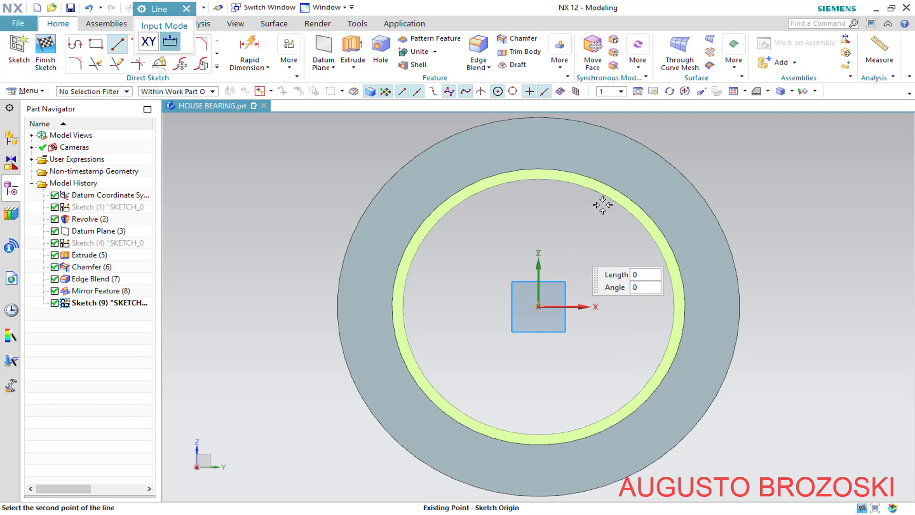
left_click(638, 142)
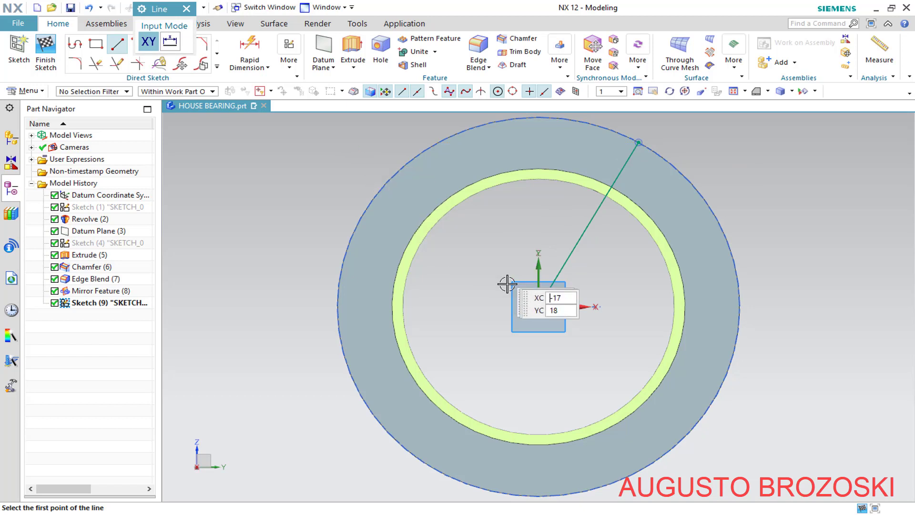
- Draw a vertical line from the sketch origin to the uppermost point of the flange's outer edge
left_click(537, 306)
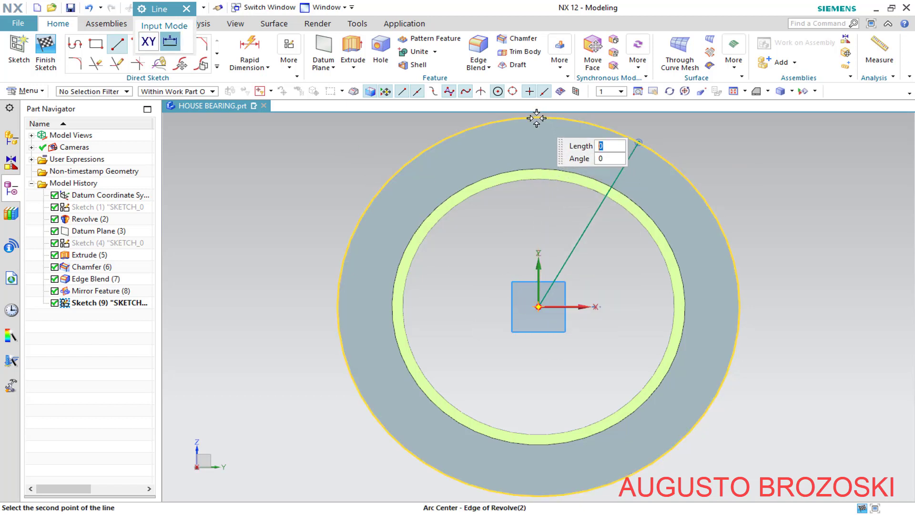
scroll(543, 200, "up", 1)
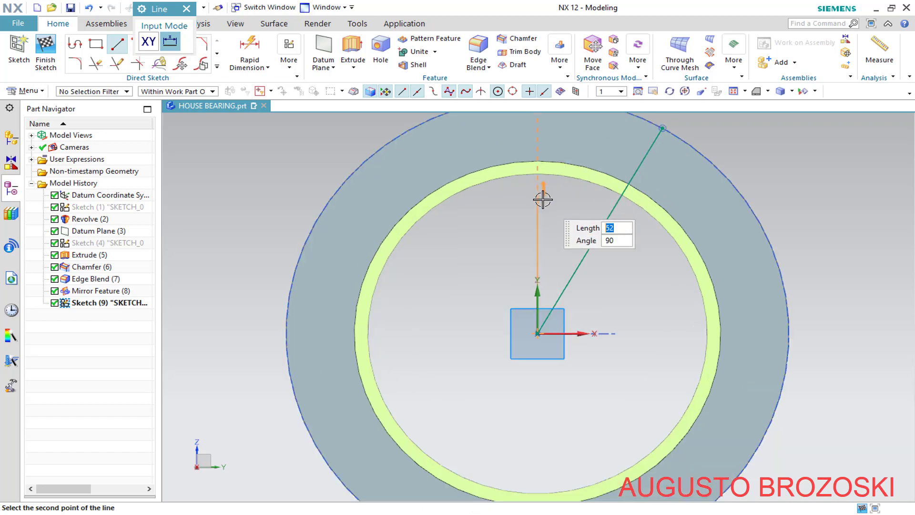
scroll(543, 201, "down", 4)
scroll(539, 165, "up", 3)
scroll(541, 154, "up", 1)
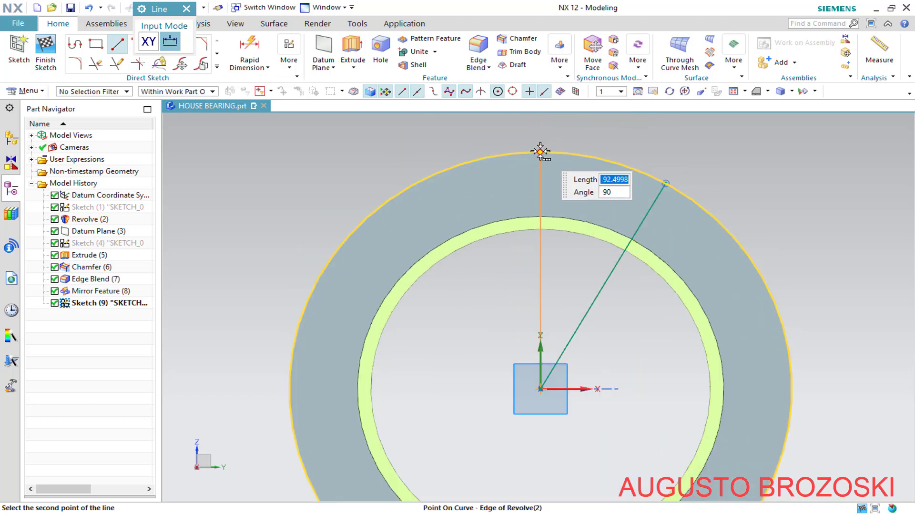
left_click(540, 151)
left_click(609, 164)
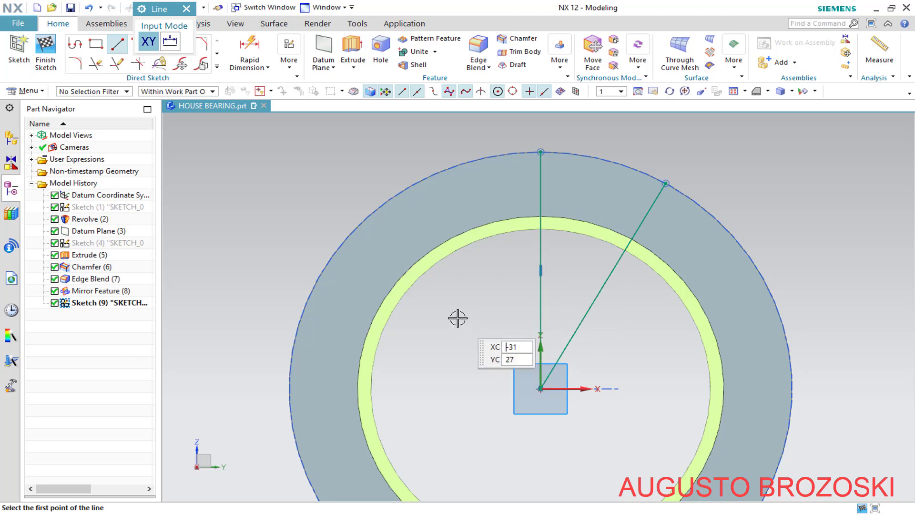
key("Escape")
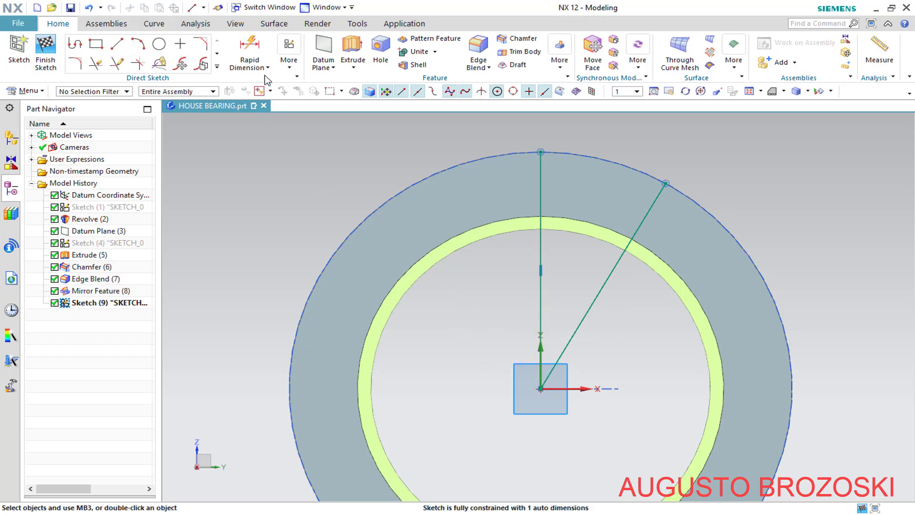
- Add an angular dimension of 45° between the vertical line and the slanted line
left_click(252, 48)
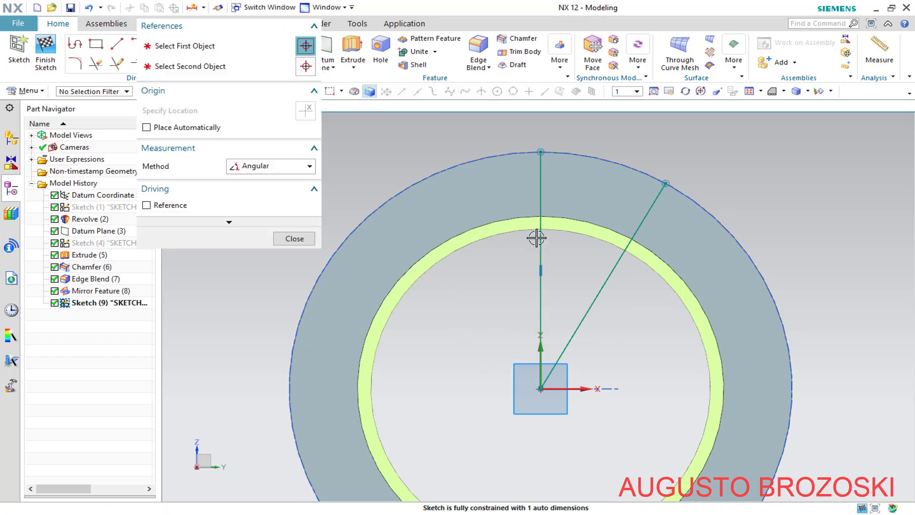
left_click(562, 180)
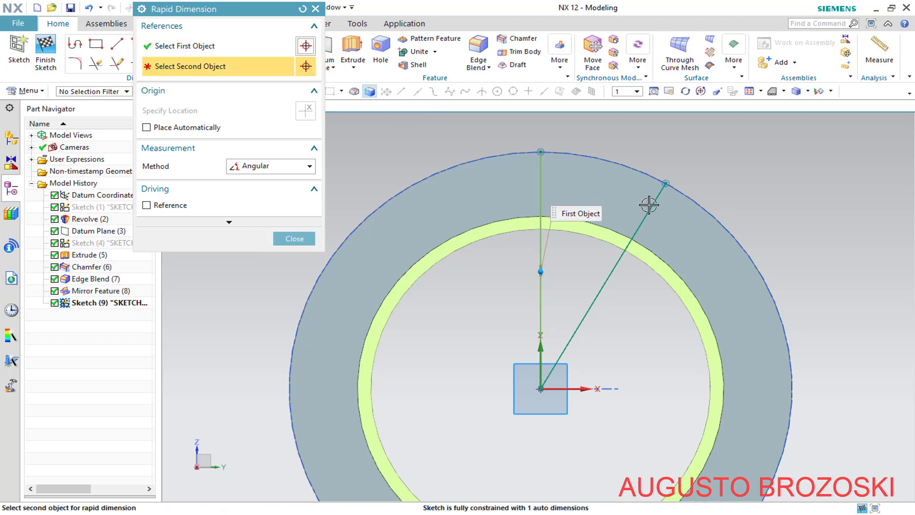
left_click(602, 287)
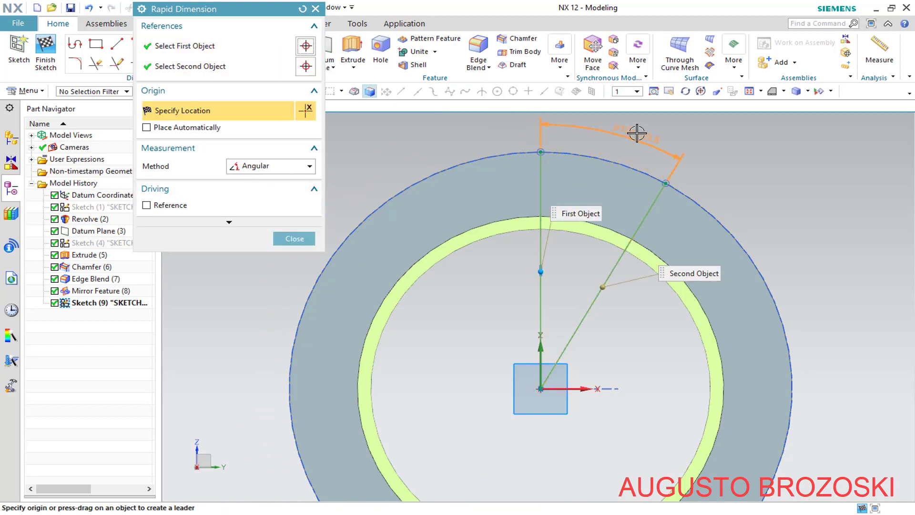
left_click(637, 133)
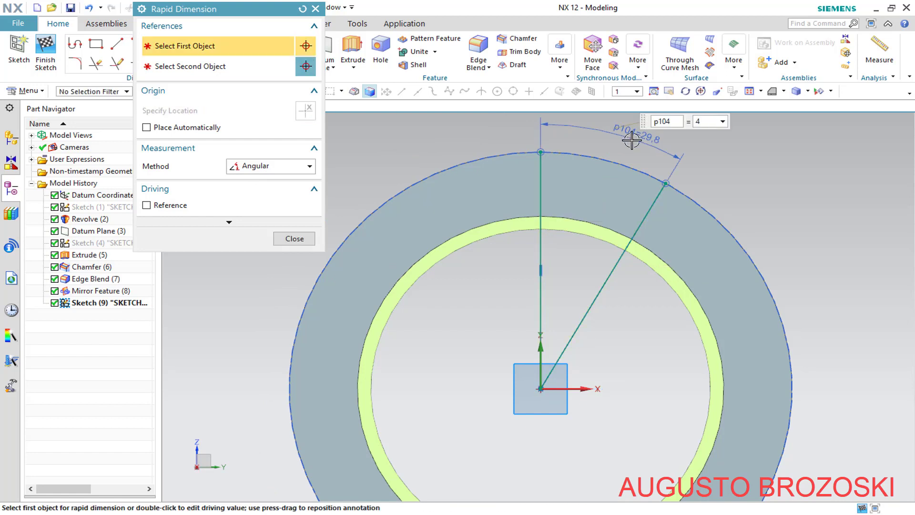
key("Return")
scroll(496, 307, "down", 2)
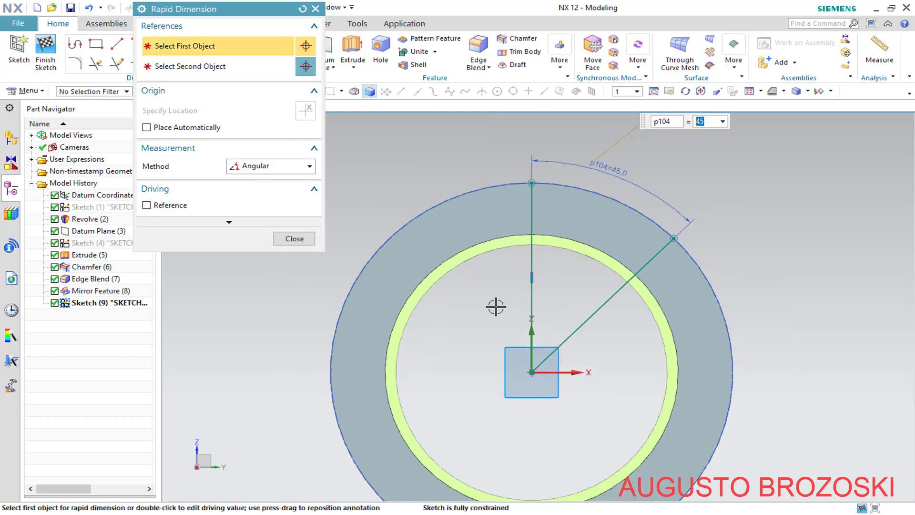
scroll(648, 228, "up", 2)
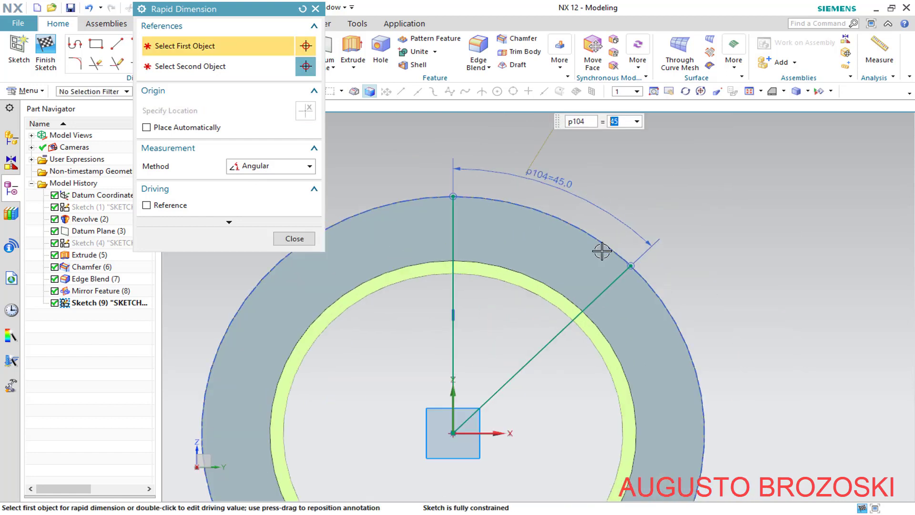
left_click(294, 238)
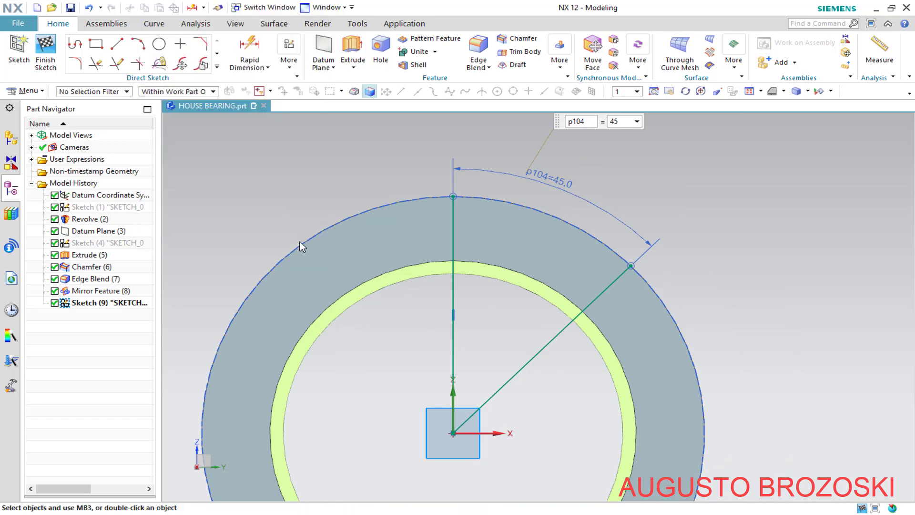
- Convert the vertical line and the 45° line to reference geometry
right_click(453, 286)
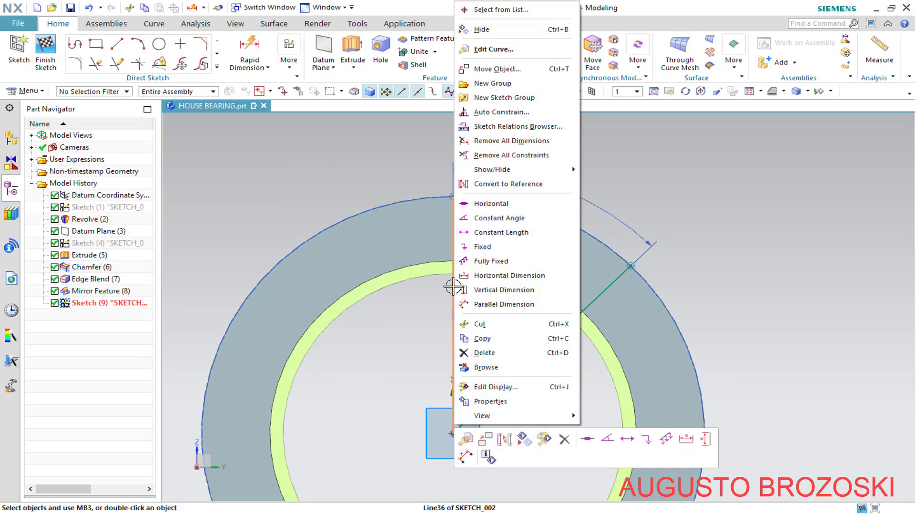
left_click(499, 185)
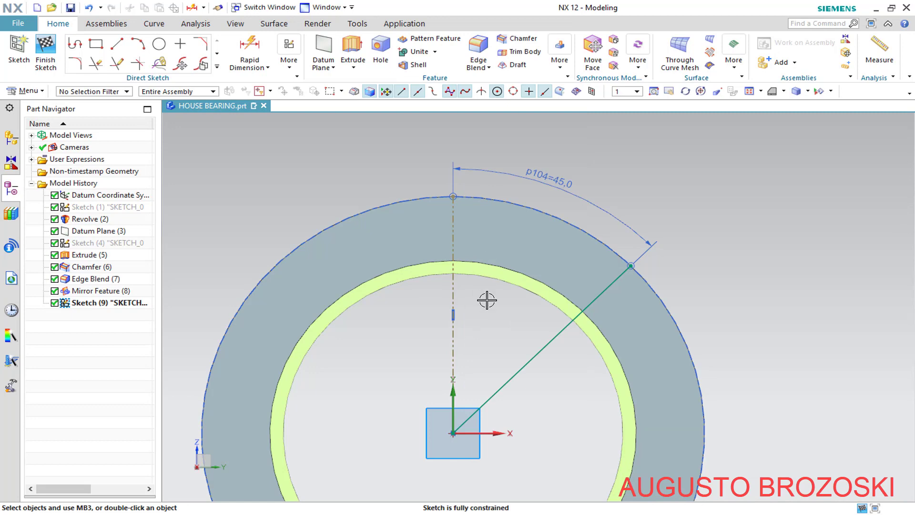
right_click(552, 336)
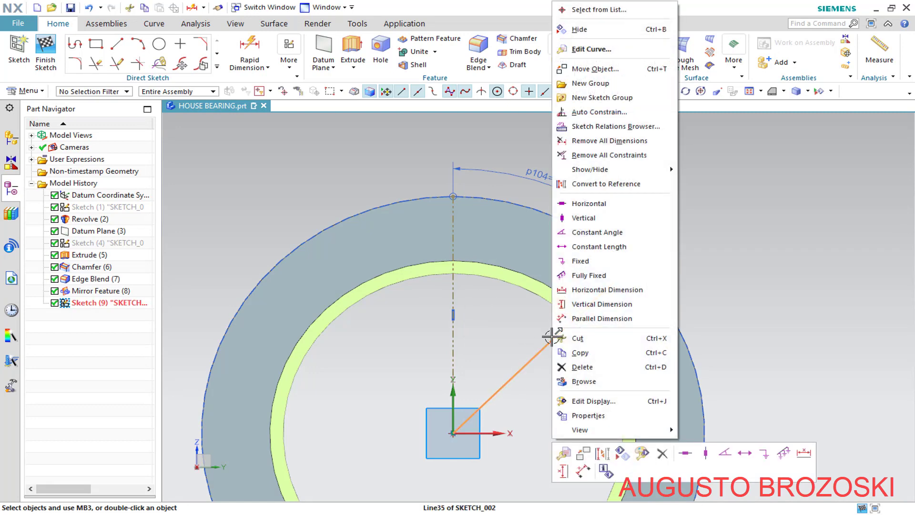
left_click(603, 185)
scroll(674, 294, "up", 2)
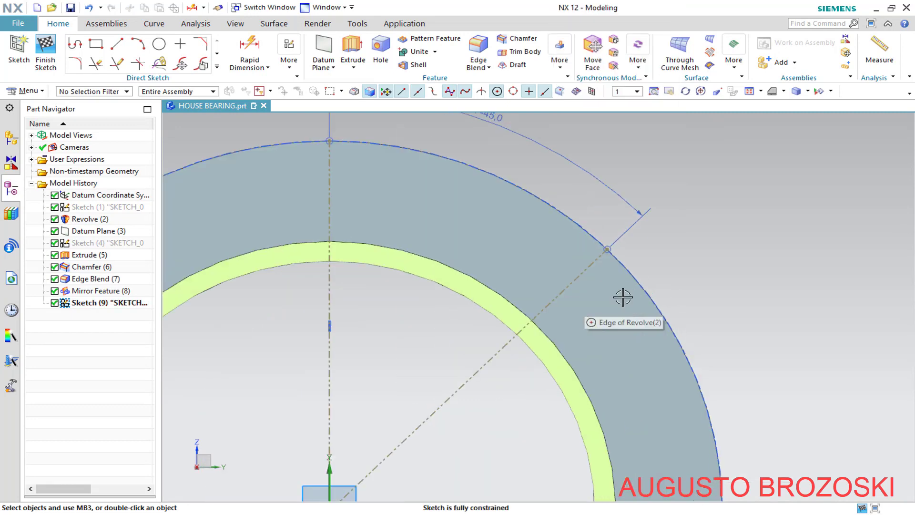
scroll(599, 241, "down", 1)
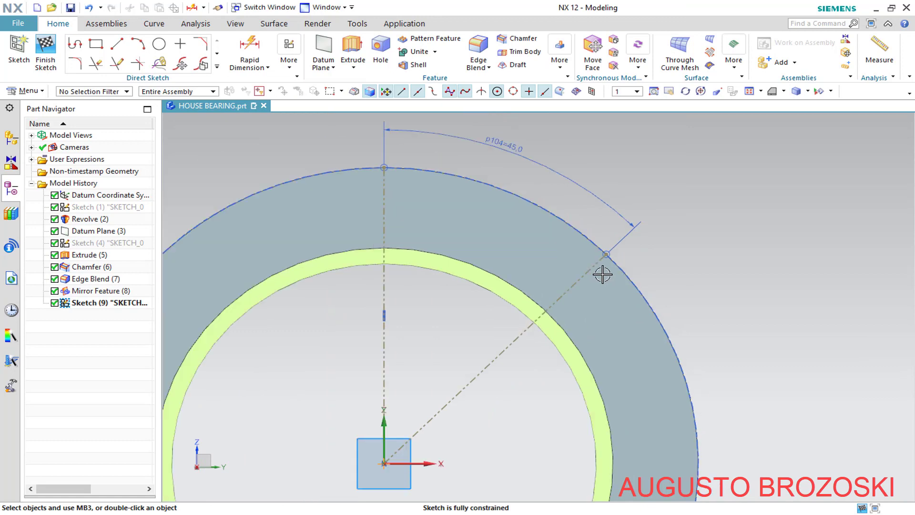
- Draw two circles centred on the origin: one just outside the green section ring, and a 185 mm one through the 45° line's outer end
left_click(162, 48)
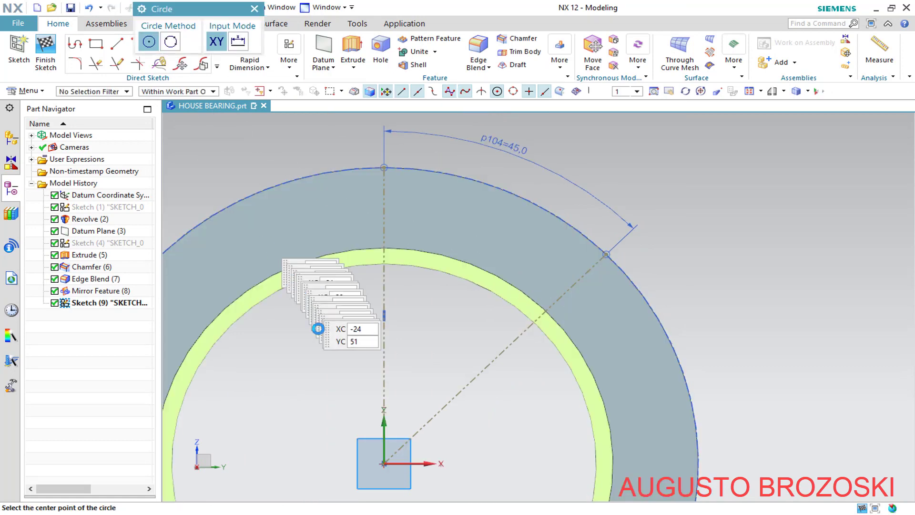
left_click(384, 462)
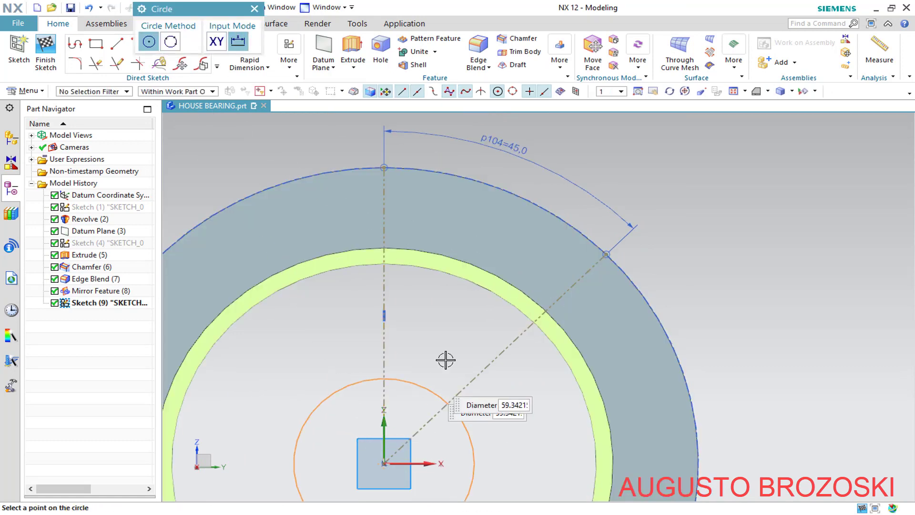
left_click(522, 272)
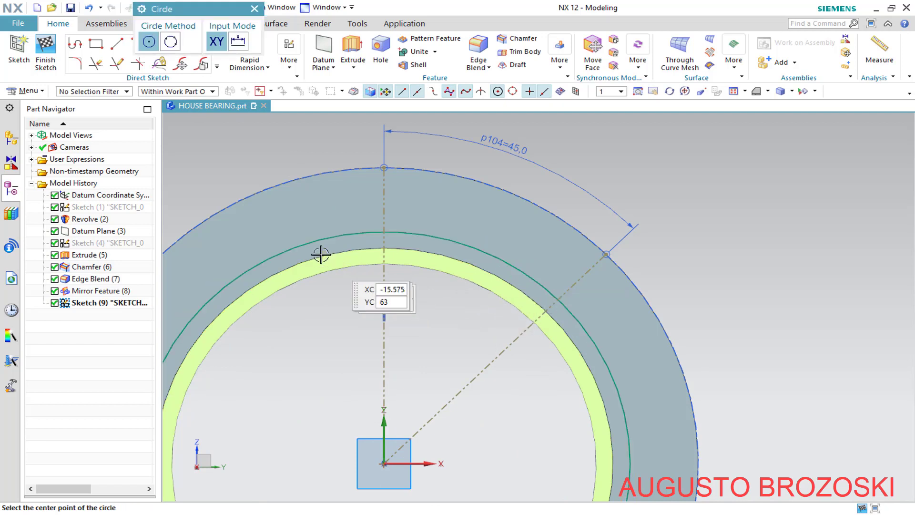
left_click(384, 463)
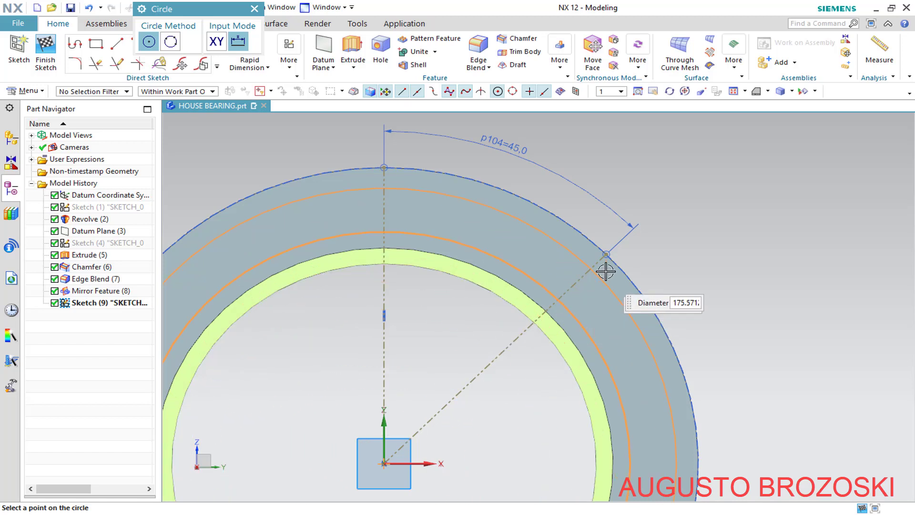
left_click(606, 253)
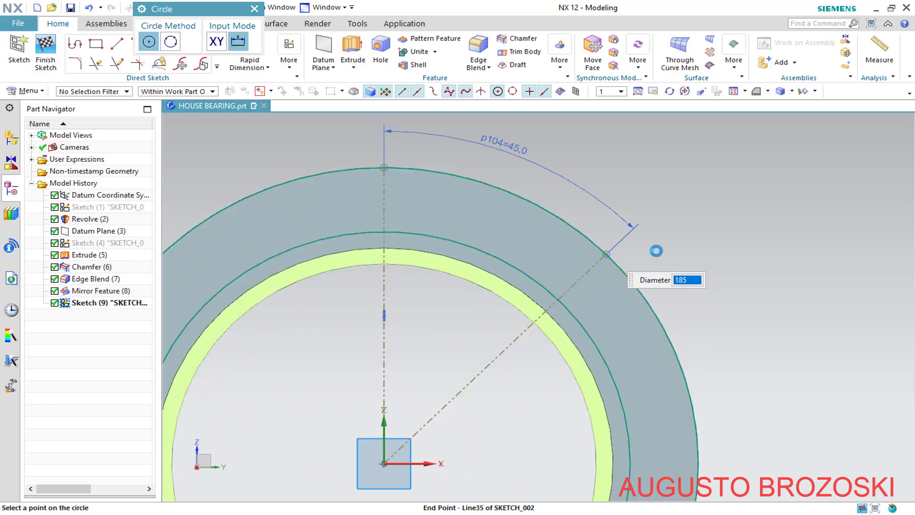
left_click(254, 9)
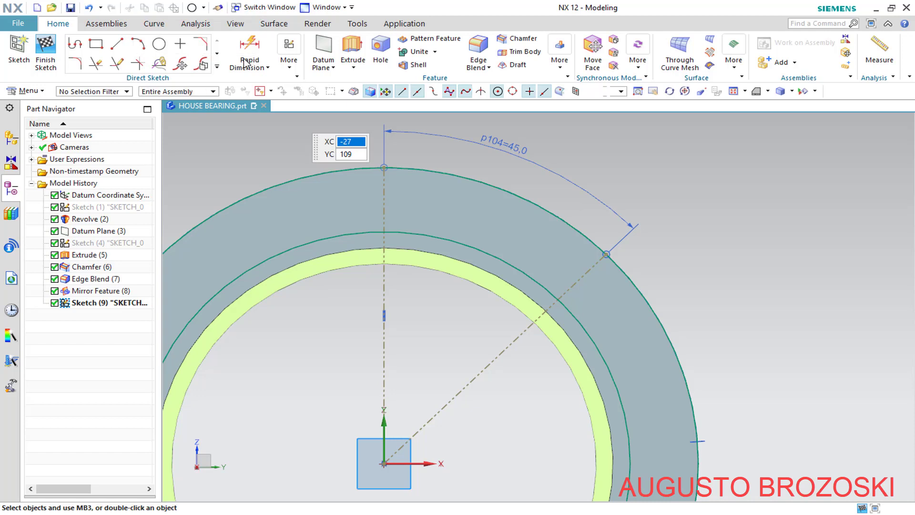
- Draw a line about 32.5 mm long at 262°, from outside the outer circle to just inside the inner circle, between the reference lines
left_click(117, 46)
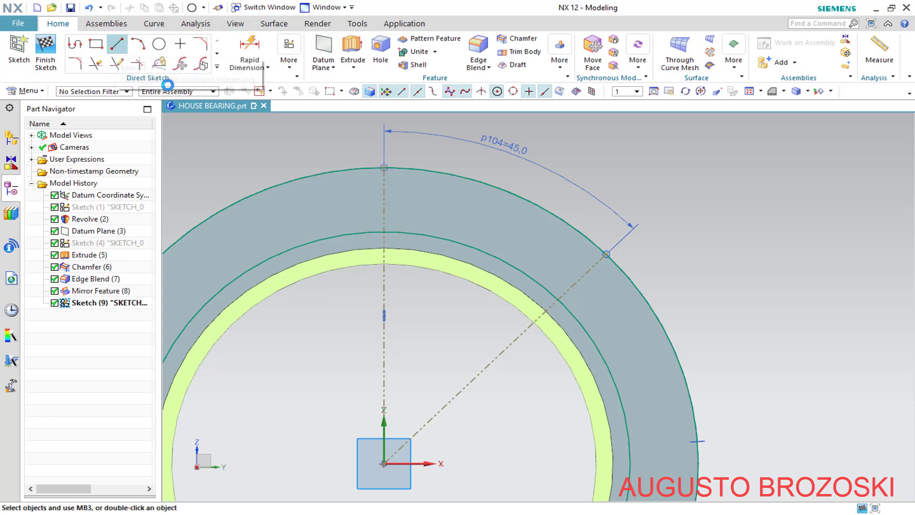
left_click(546, 184)
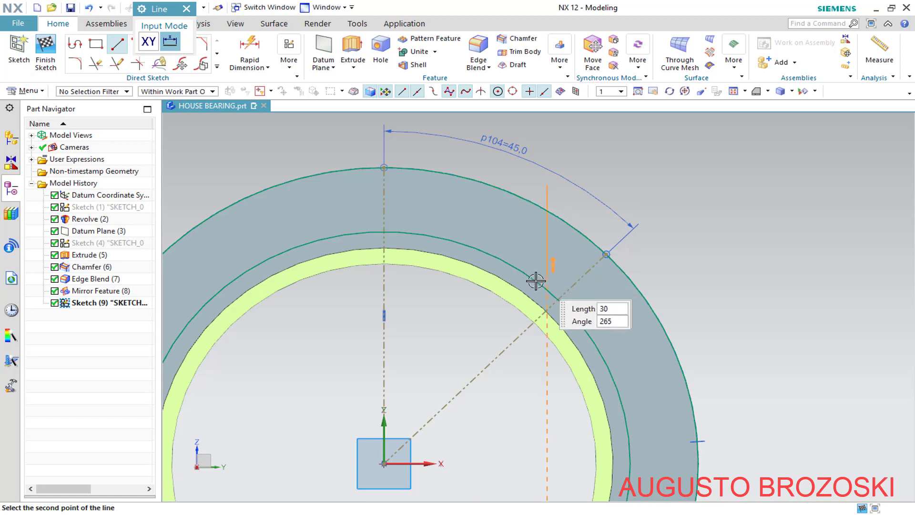
scroll(532, 286, "up", 5)
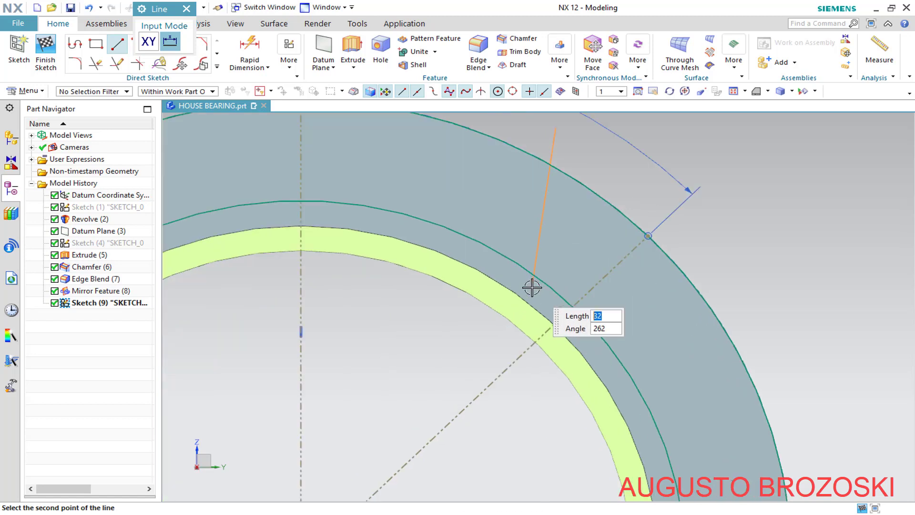
left_click(534, 290)
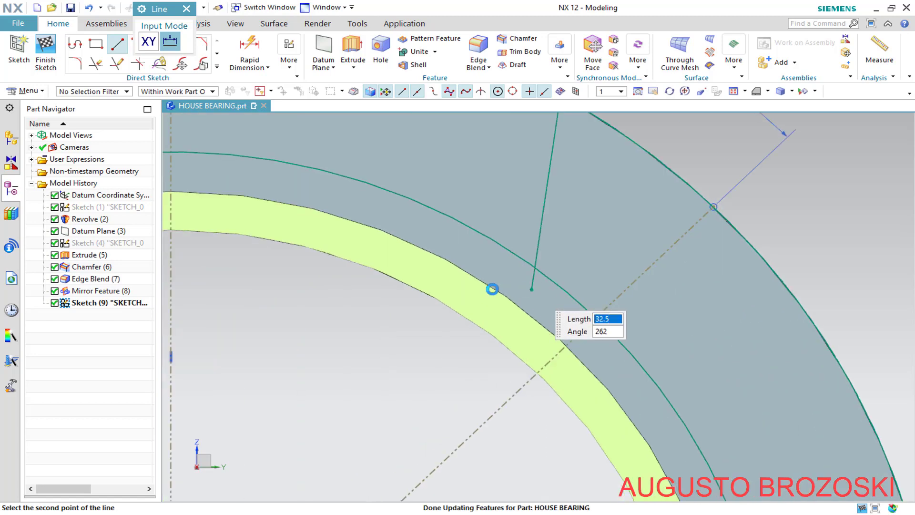
- Draw a second line at about 197° beyond the 45° reference line, from outside the outer circle to just inside the inner circle
scroll(525, 294, "down", 4)
scroll(654, 291, "up", 1)
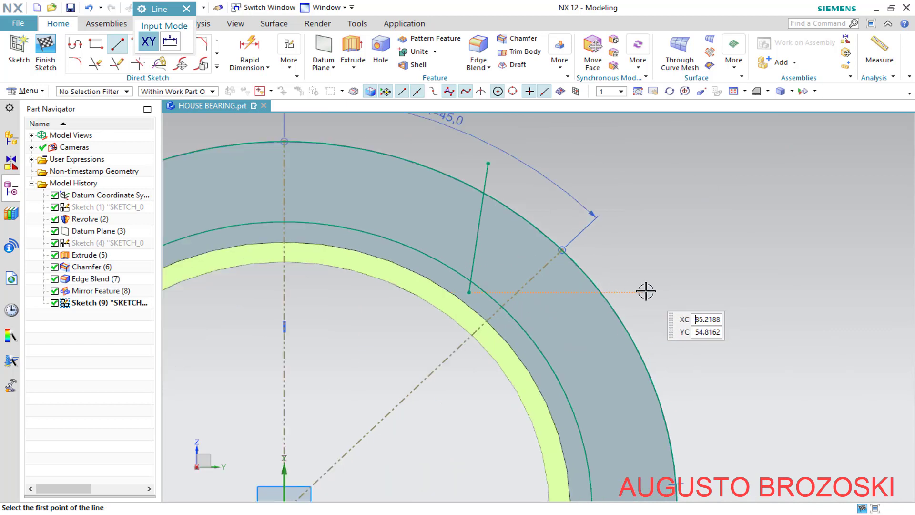
left_click(657, 307)
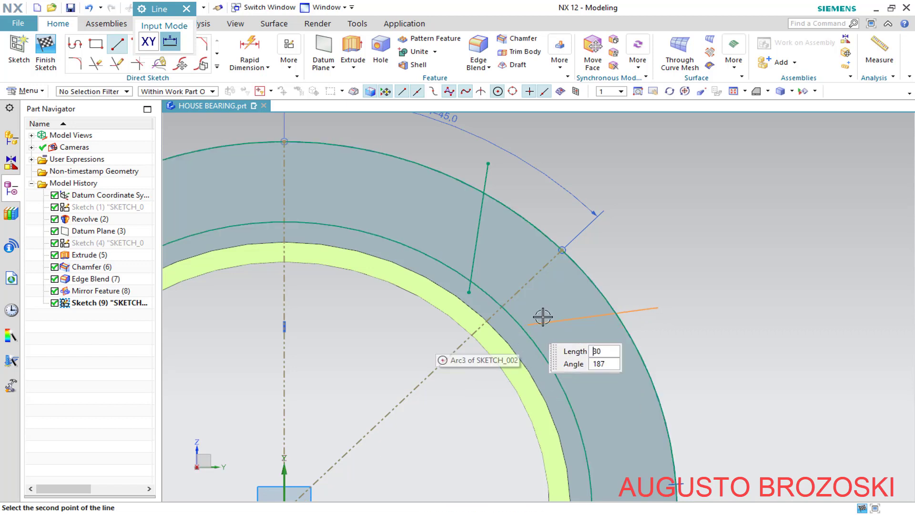
scroll(548, 333, "up", 1)
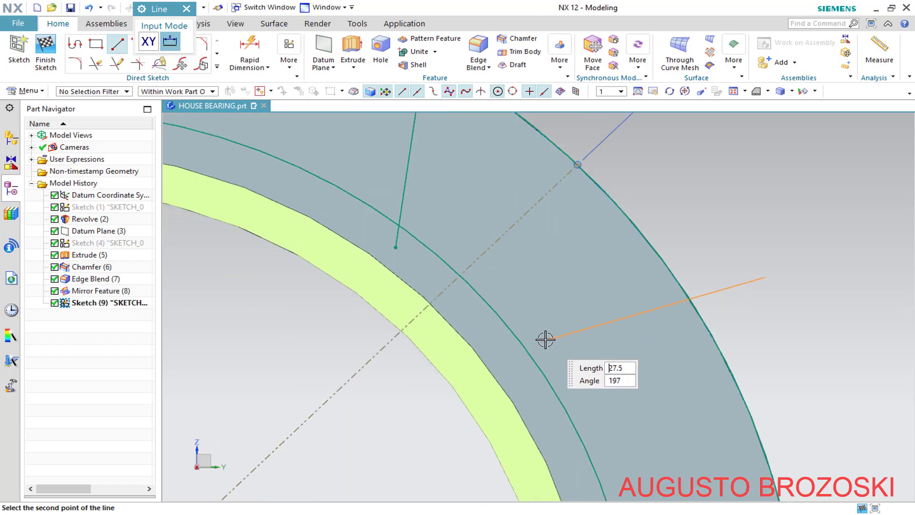
left_click(500, 358)
scroll(490, 315, "down", 3)
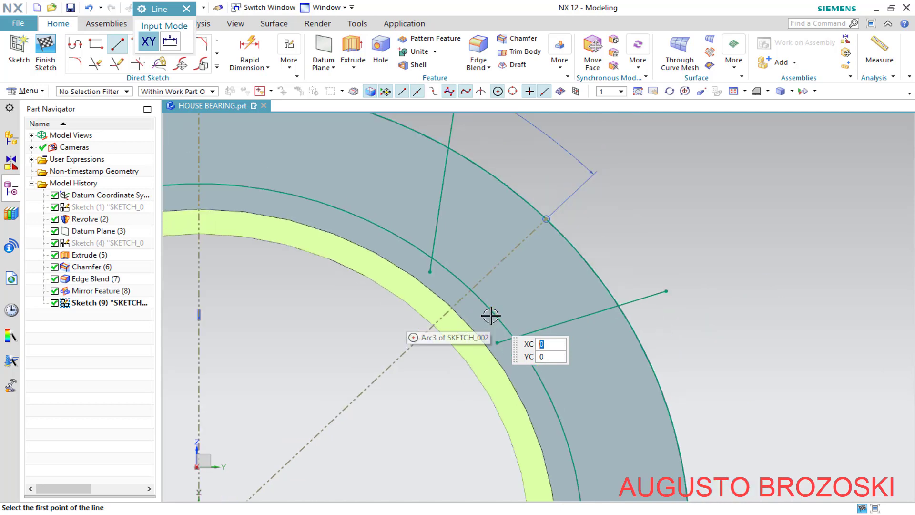
scroll(491, 313, "down", 1)
key("Escape")
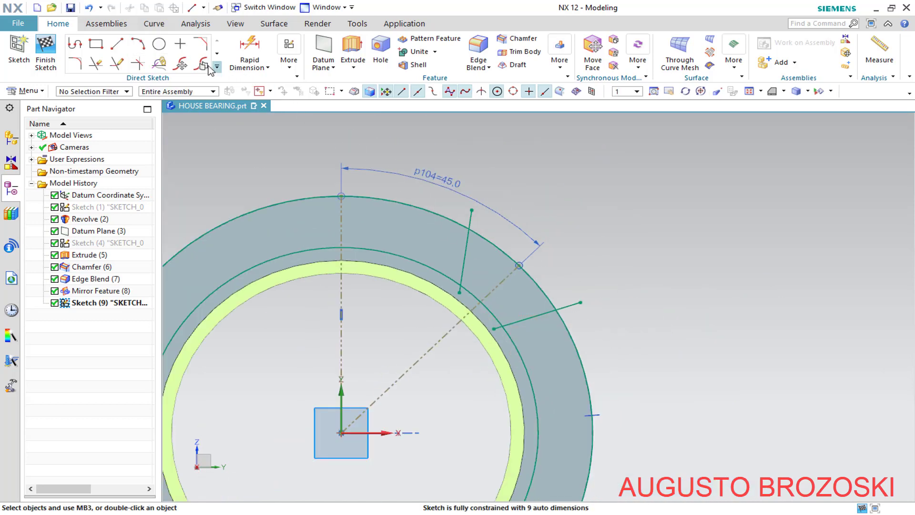
- Trim the overhanging ends of both slanted lines so they span exactly between the inner and outer circles
left_click(97, 65)
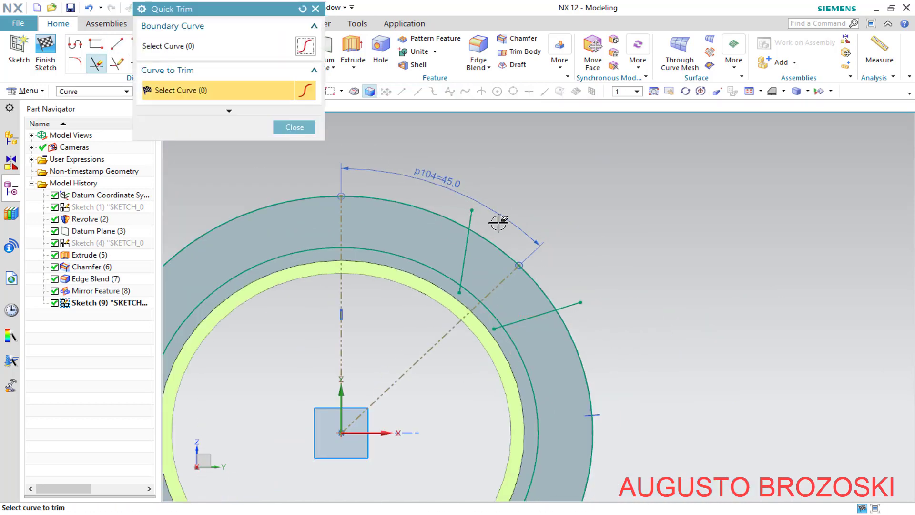
scroll(496, 223, "up", 3)
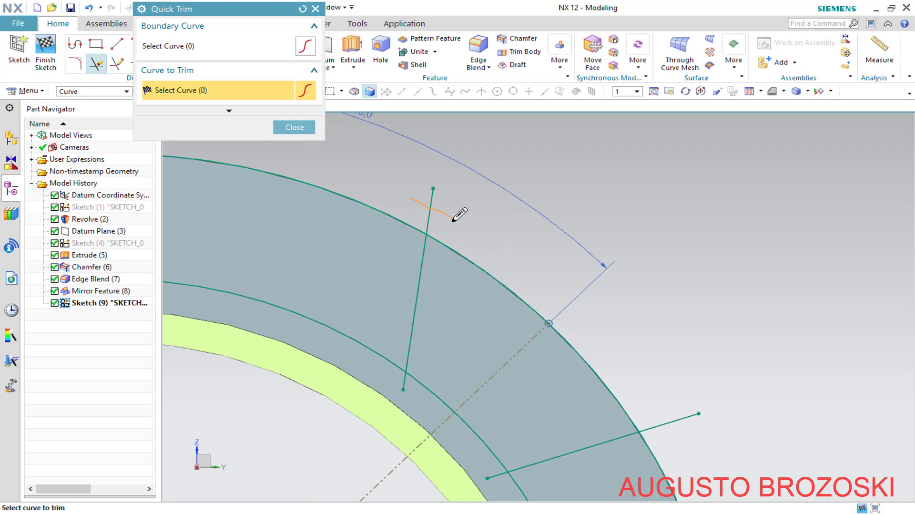
left_click_drag(453, 221, 458, 224)
left_click_drag(646, 396, 682, 432)
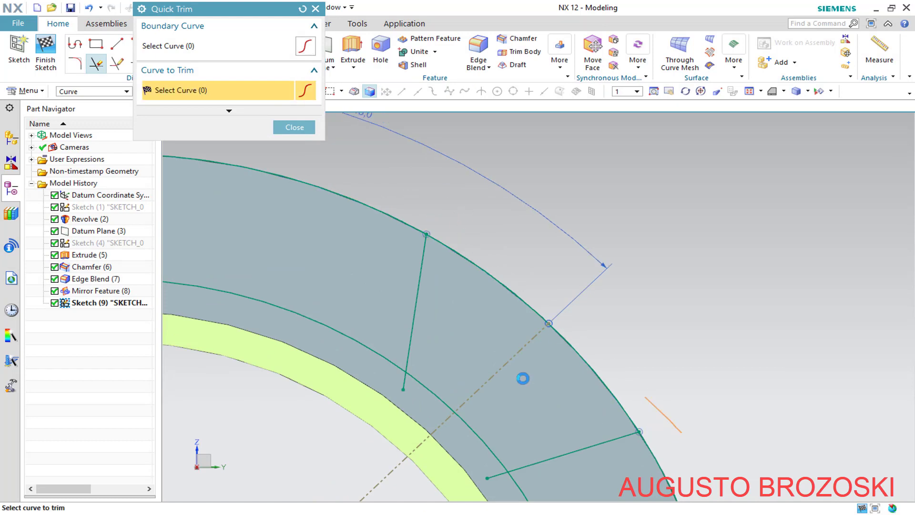
scroll(466, 331, "down", 2)
scroll(460, 307, "up", 2)
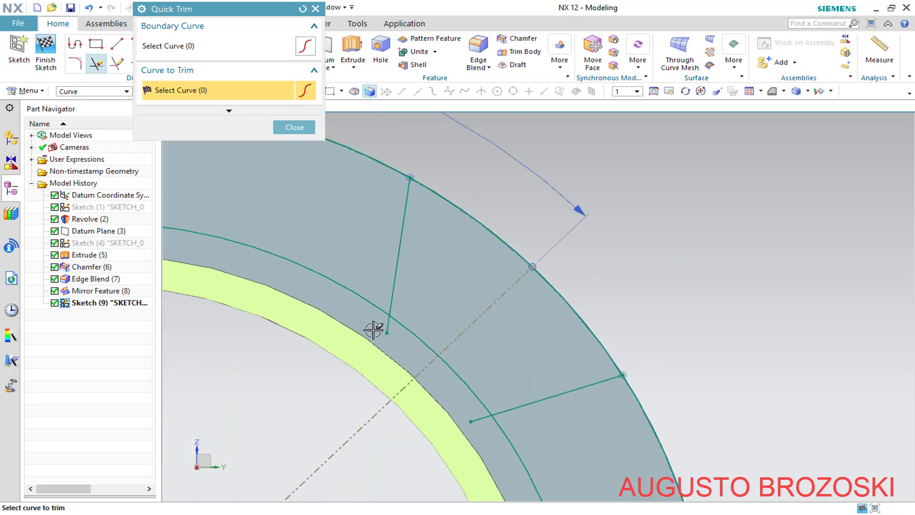
left_click_drag(374, 321, 398, 343)
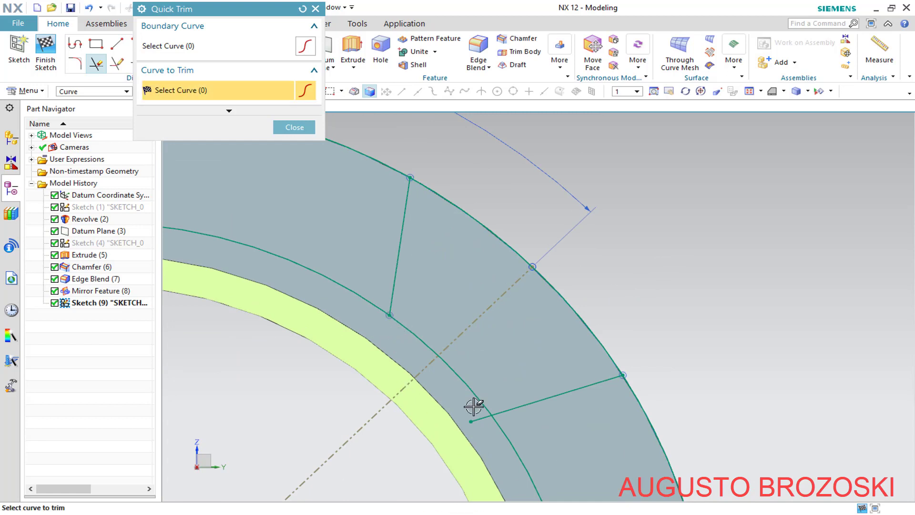
left_click_drag(474, 407, 491, 428)
left_click(294, 128)
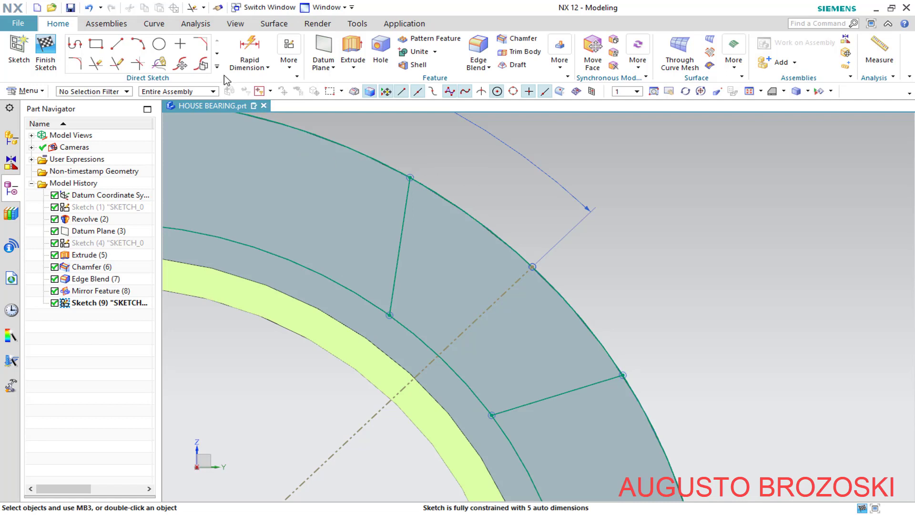
- Add an angular dimension of 94° between the two slanted lines
left_click(250, 47)
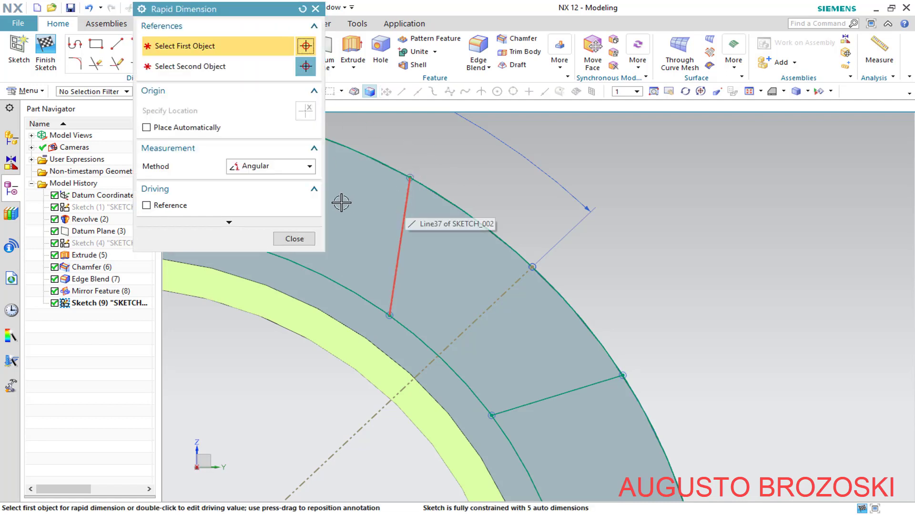
left_click(401, 209)
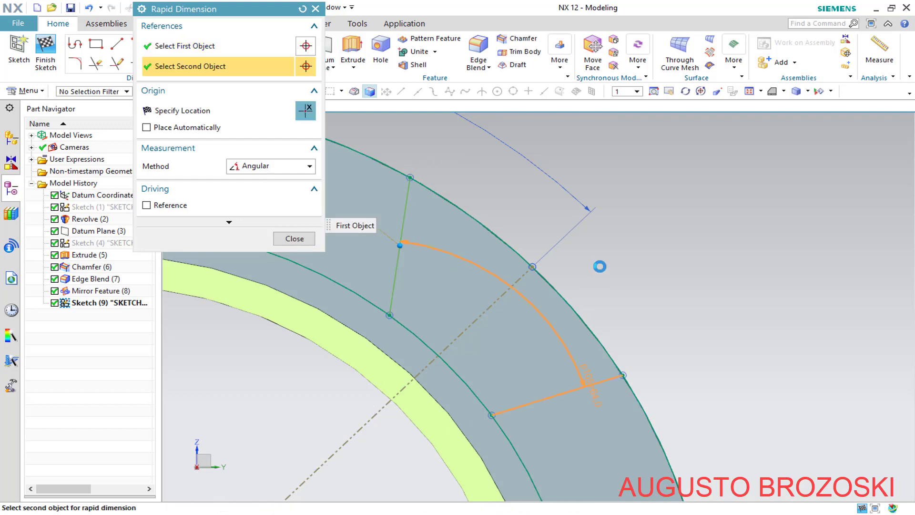
left_click(591, 384)
left_click(629, 204)
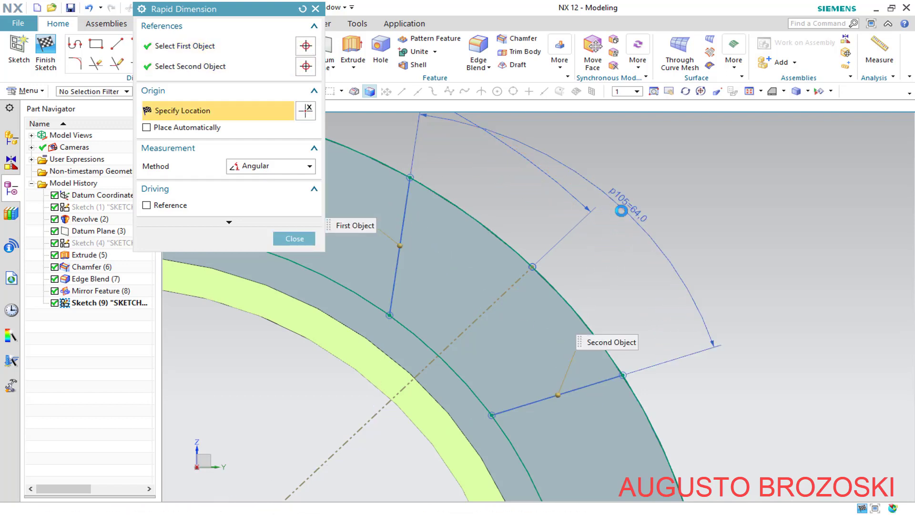
double_click(621, 210)
type("94")
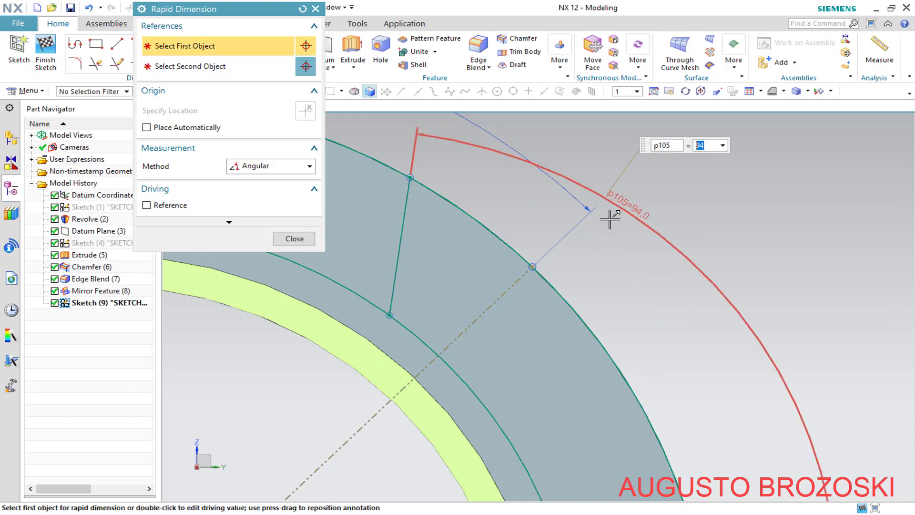
key("Return")
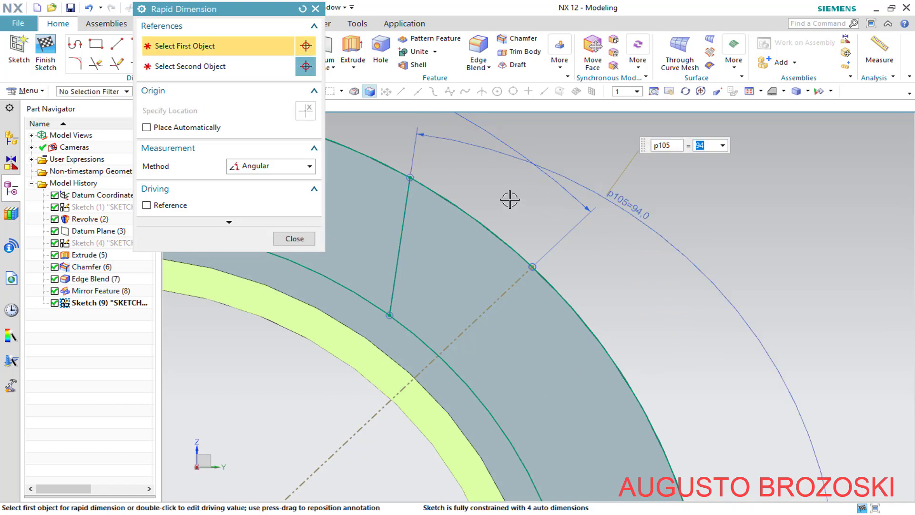
scroll(509, 199, "down", 3)
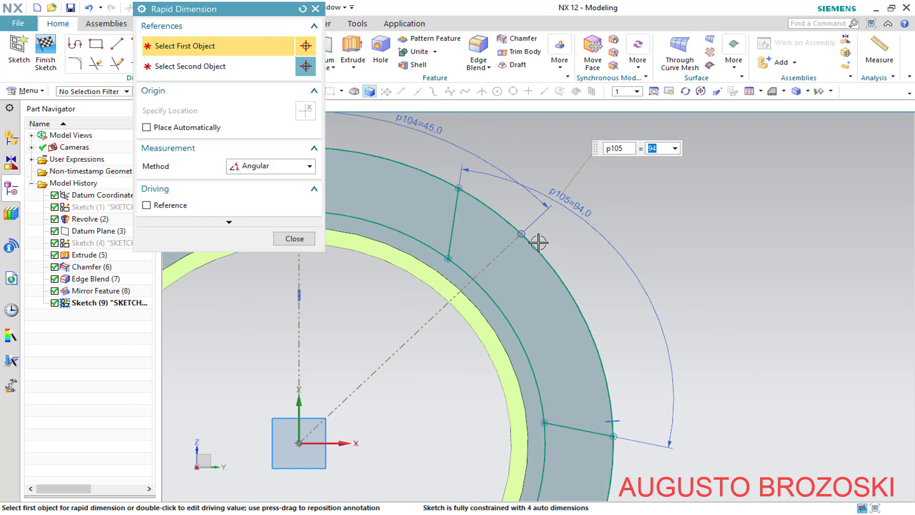
left_click(293, 238)
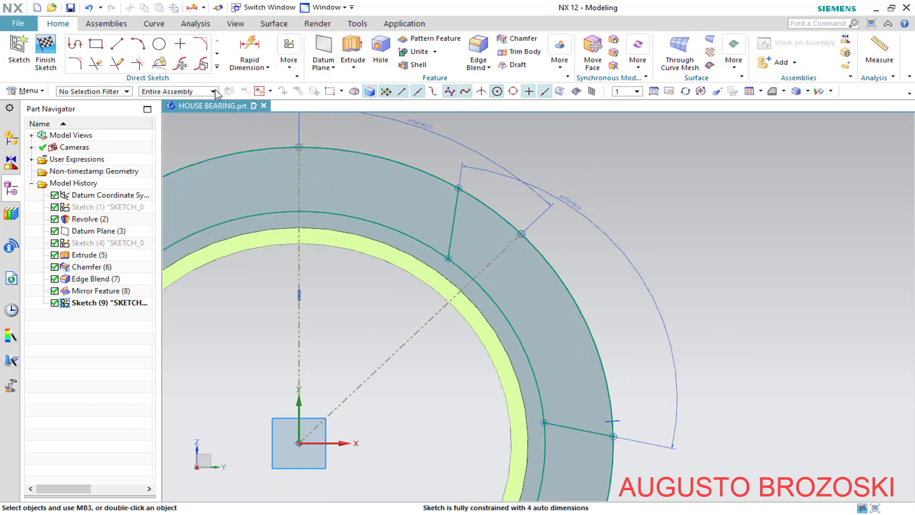
- Trim away the portions of both circles outside the two slanted lines, leaving a closed four-sided profile
left_click(96, 62)
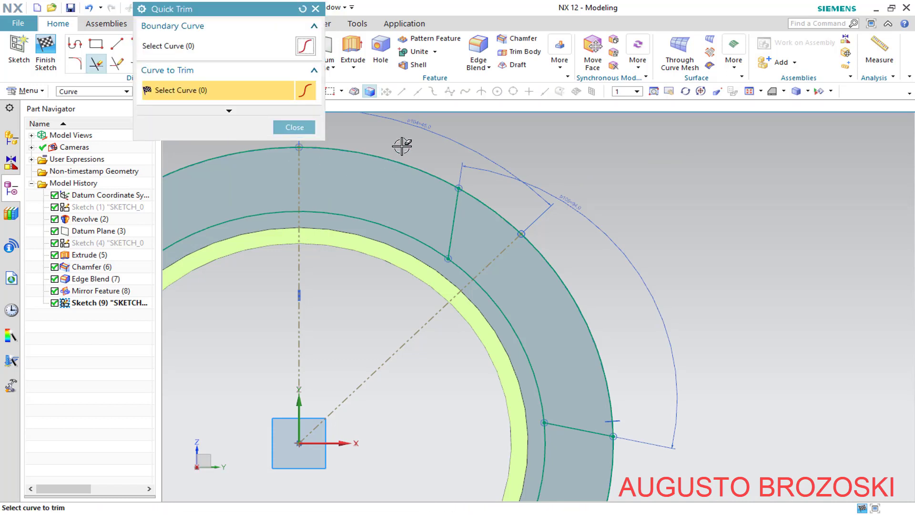
left_click_drag(340, 215, 335, 225)
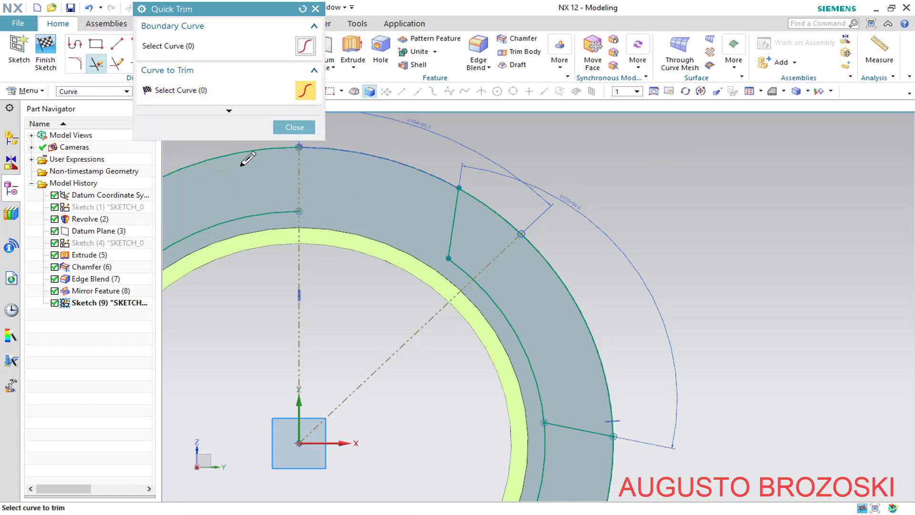
mouse_move(215, 150)
left_mouse_down()
mouse_move(257, 231)
mouse_move(286, 237)
left_mouse_up()
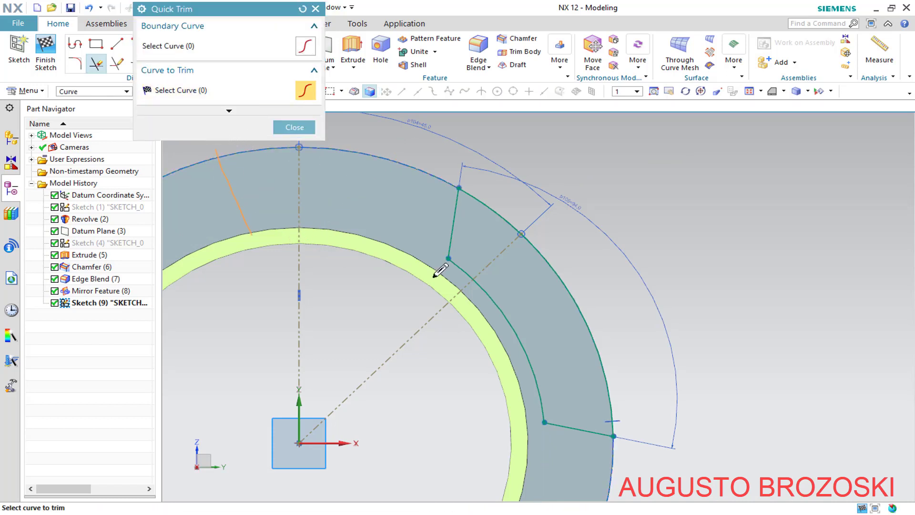
scroll(486, 262, "down", 2)
scroll(570, 370, "up", 2)
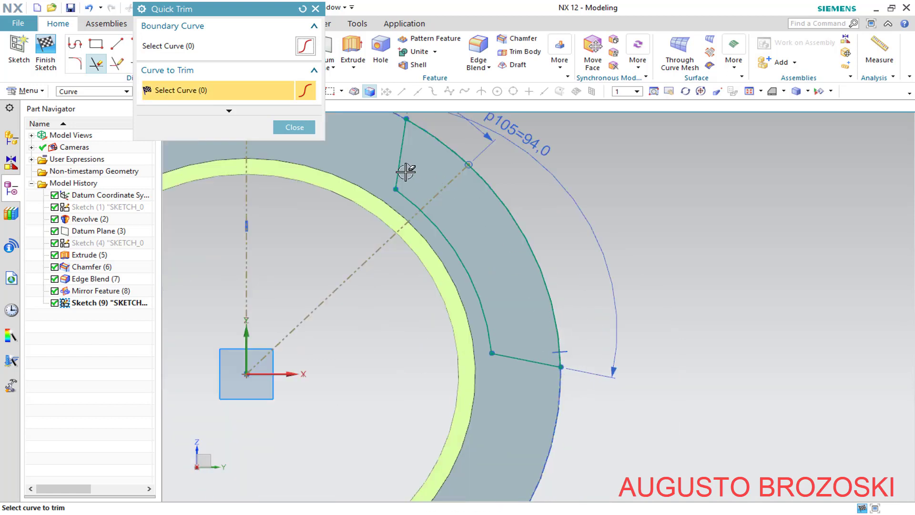
left_click(295, 129)
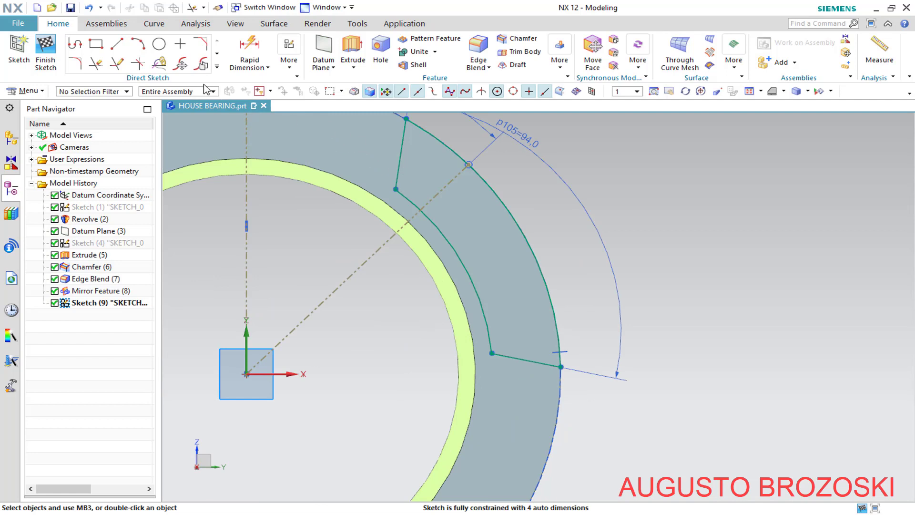
- Add a radial dimension of 75 mm to the profile's inner arc
left_click(238, 48)
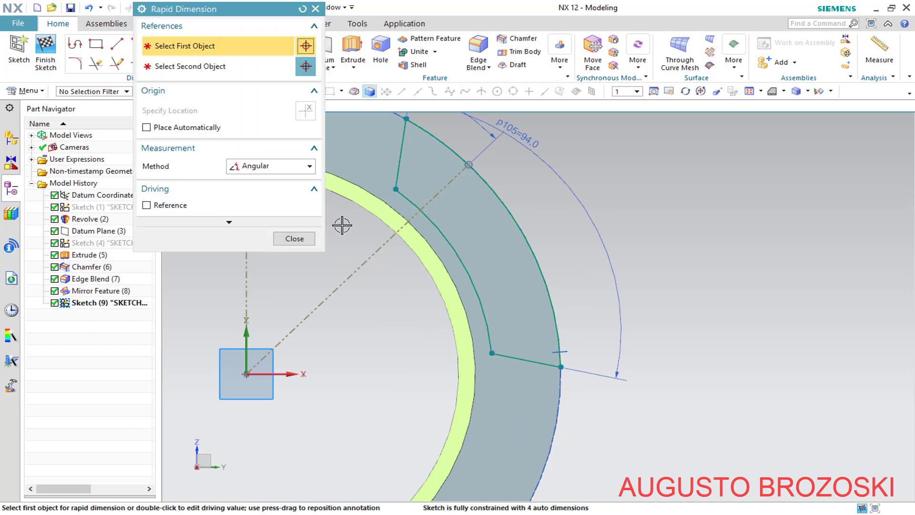
left_click(309, 166)
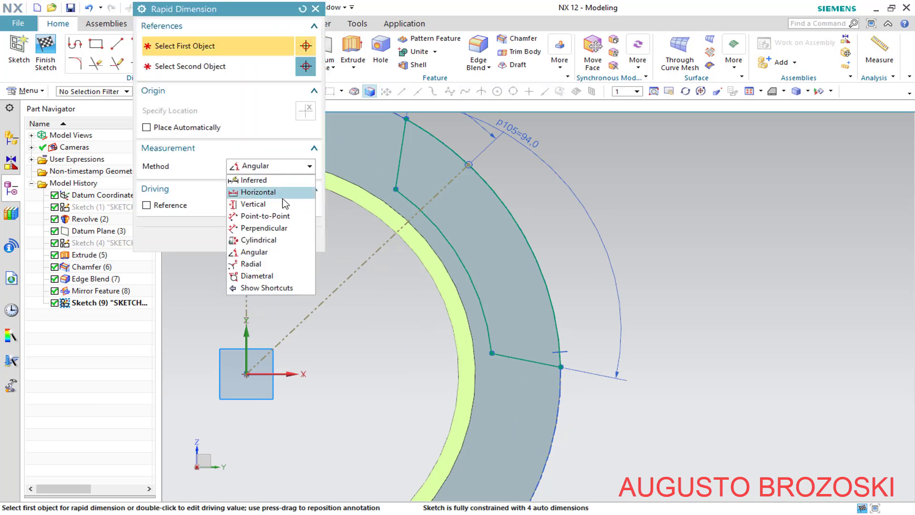
left_click(275, 265)
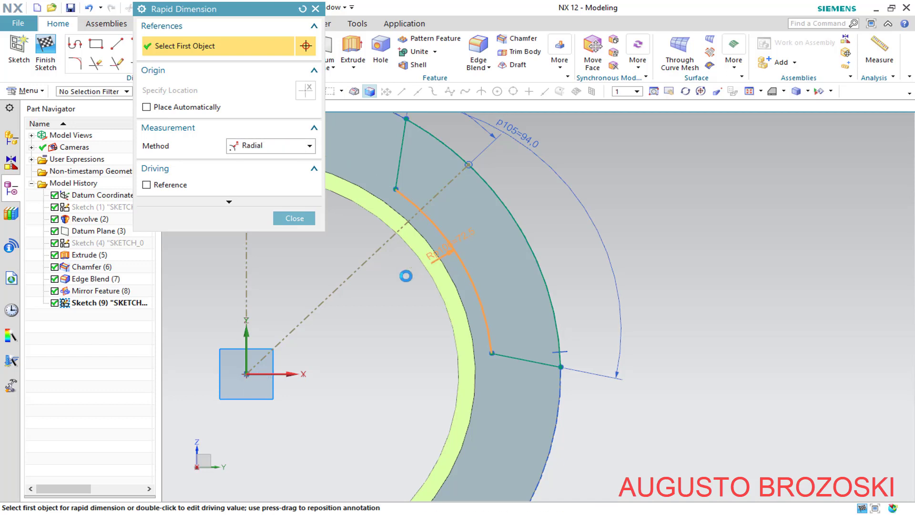
left_click(441, 245)
left_click(369, 330)
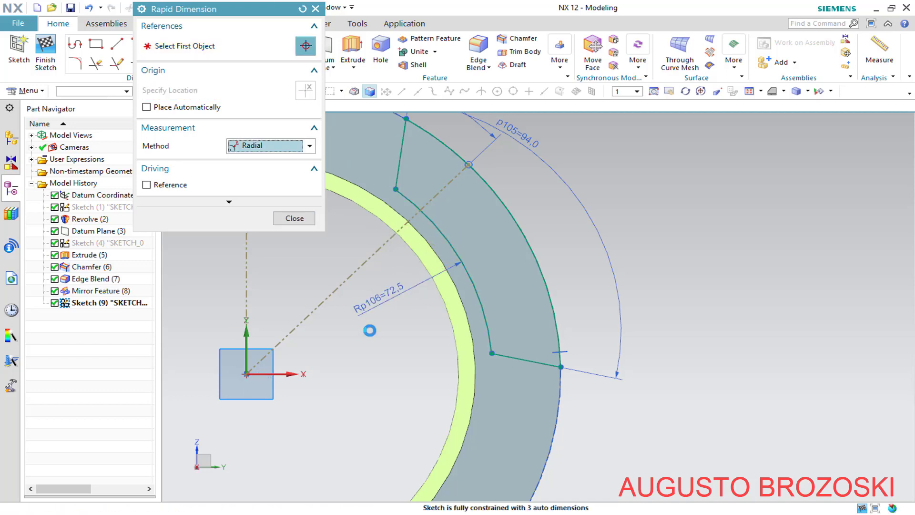
key("Return")
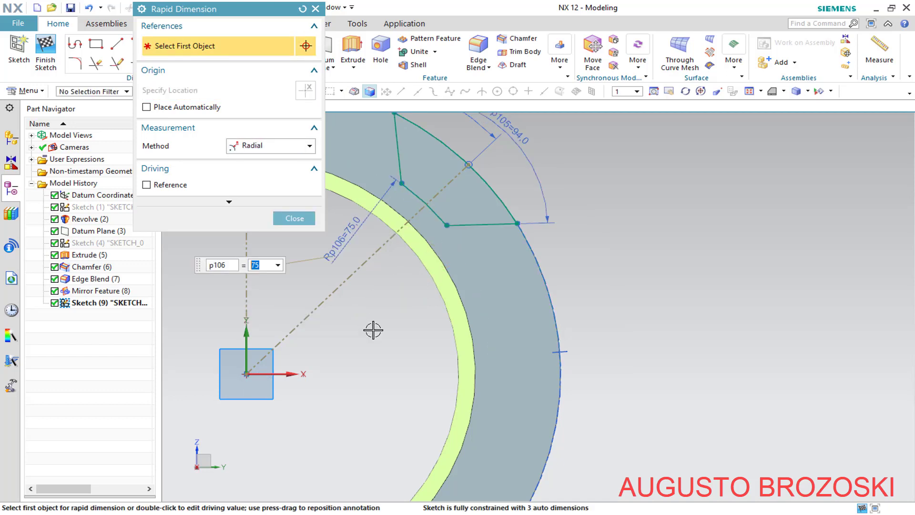
left_click(294, 218)
scroll(376, 317, "up", 2)
scroll(392, 302, "down", 3)
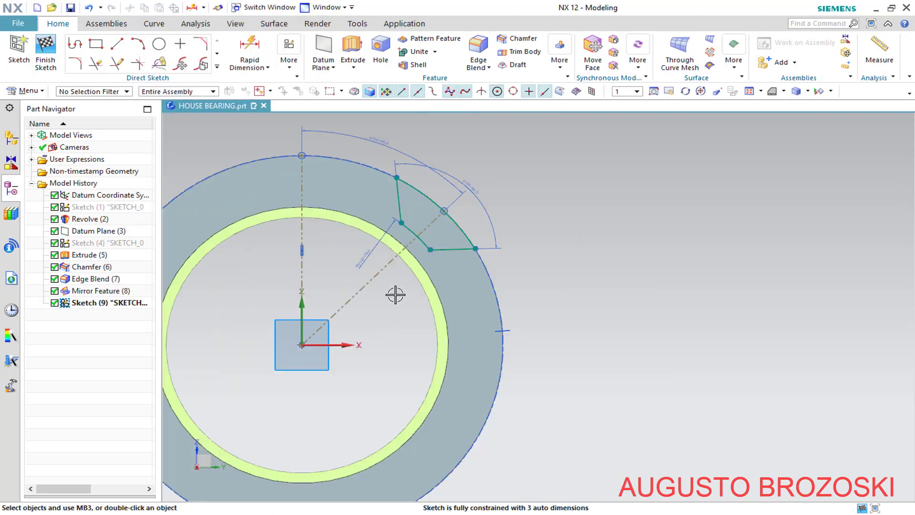
- Make the outer arc's midpoint coincident with the outer end of the 45° reference line and finish the sketch
scroll(419, 190, "up", 5)
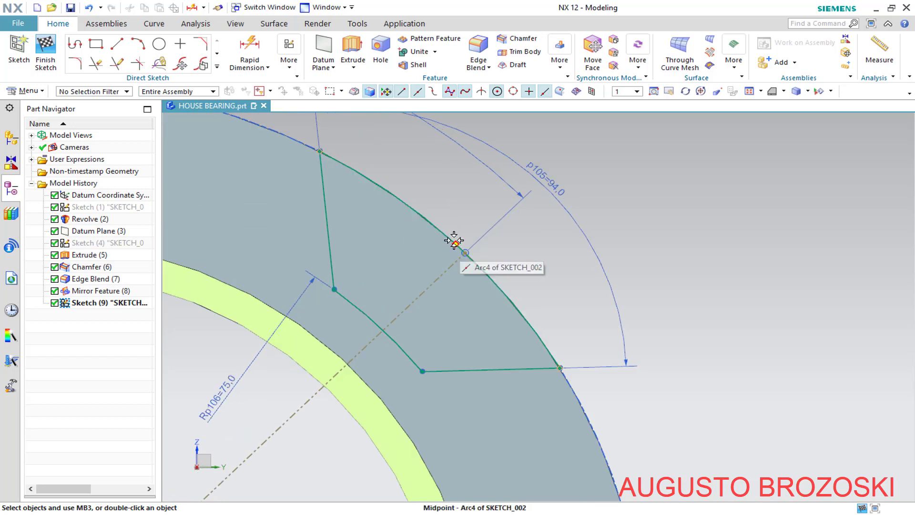
left_click(456, 244)
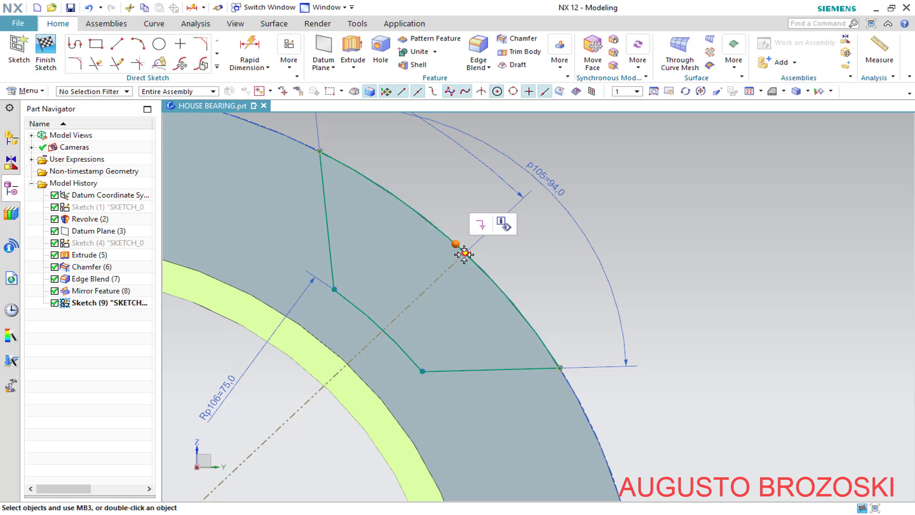
left_click(464, 254)
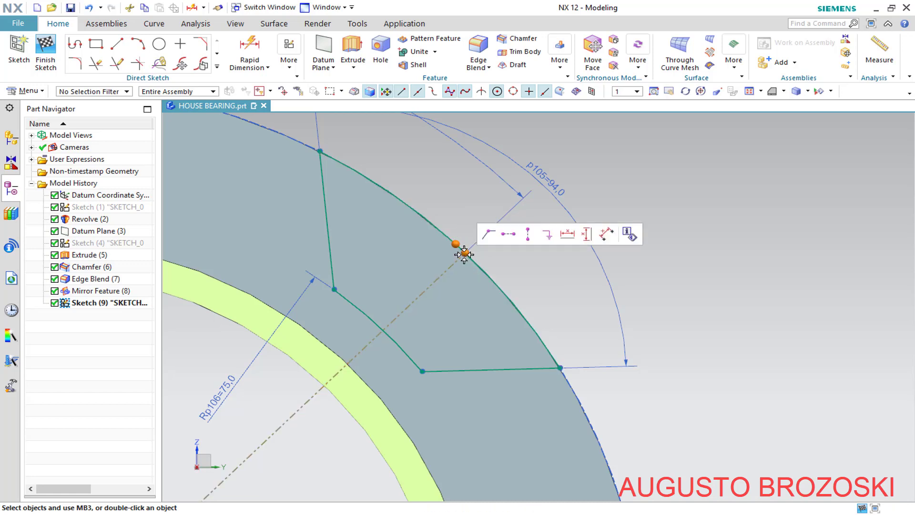
left_click(489, 234)
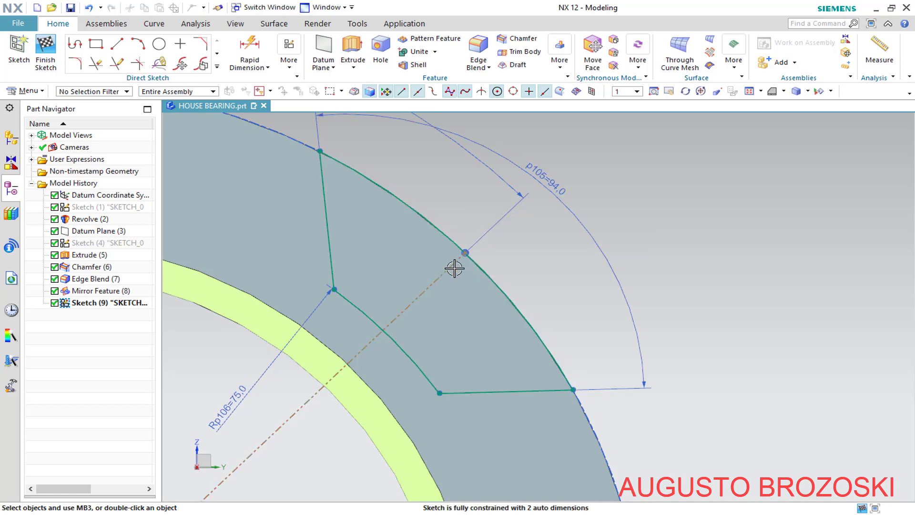
scroll(467, 269, "down", 3)
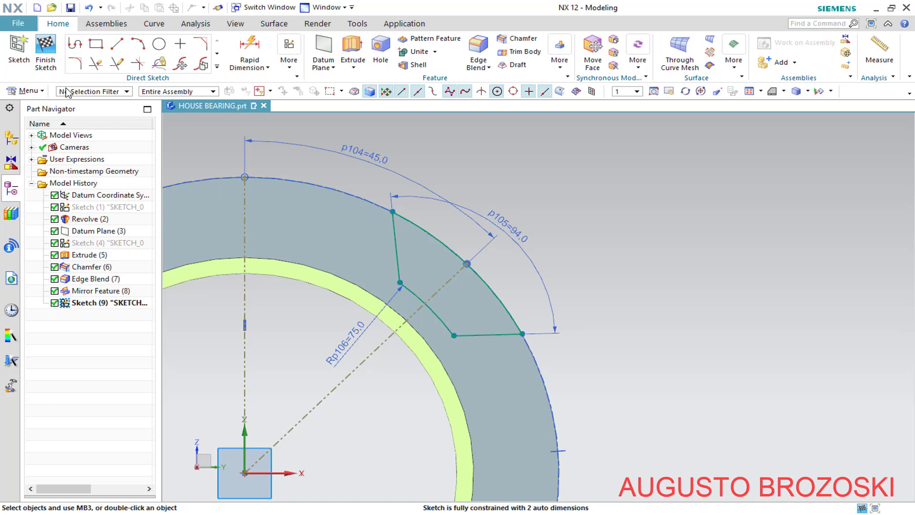
left_click(46, 53)
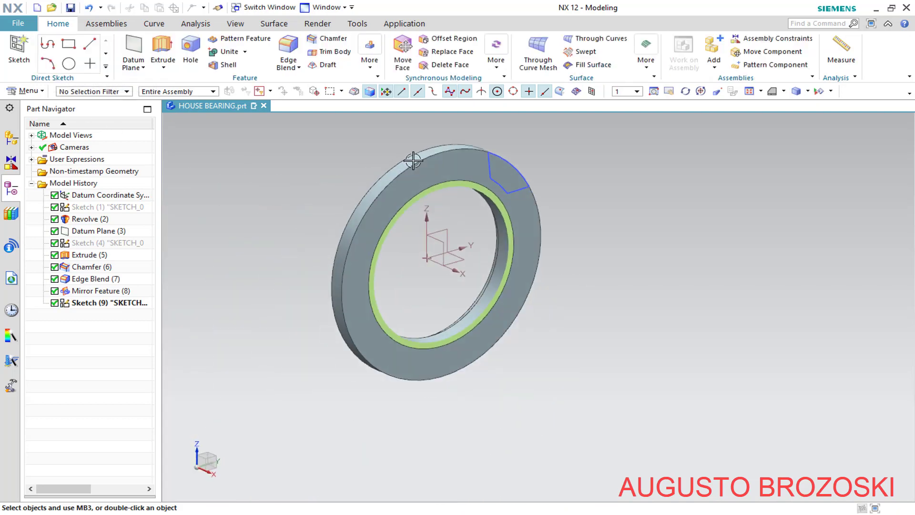
- Turn off section clipping to display the complete bearing body around the flange sketch
left_click(235, 23)
left_click(294, 48)
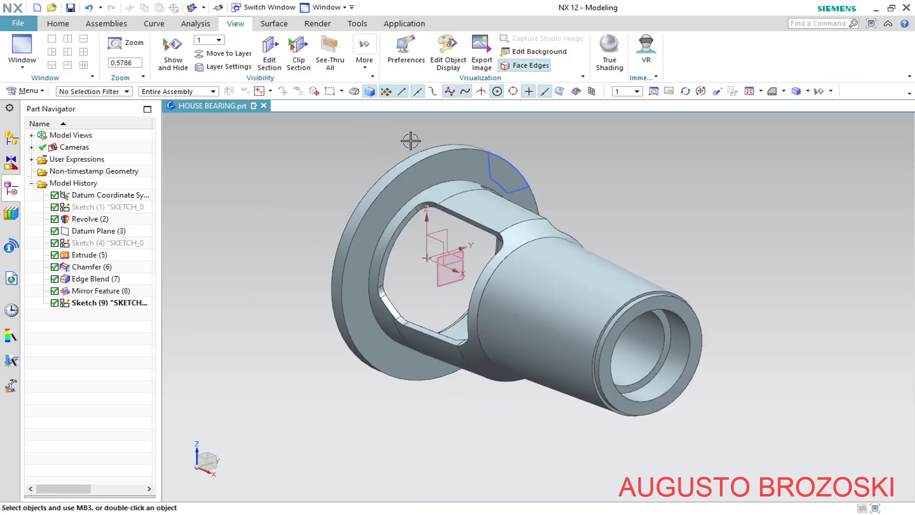
scroll(526, 138, "up", 4)
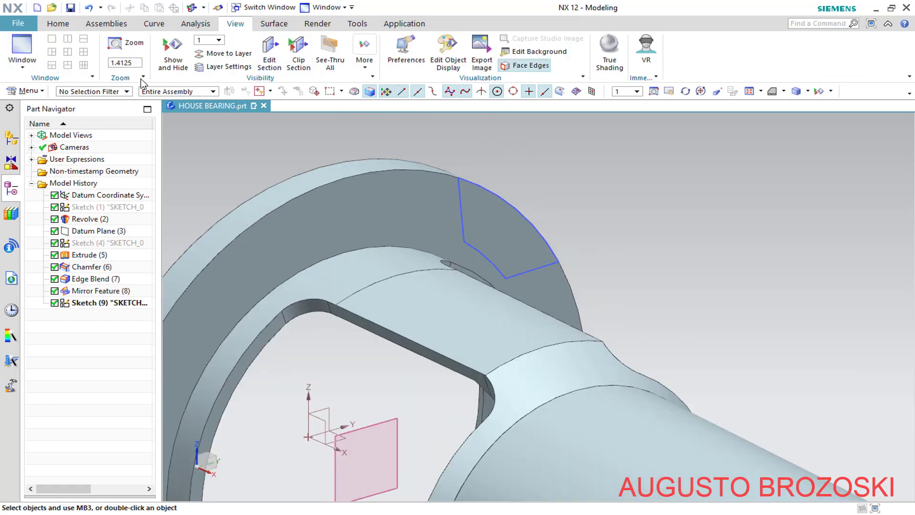
- Start an Extrude of the four-sided notch profile on the flange and reverse its direction into the flange
left_click(58, 23)
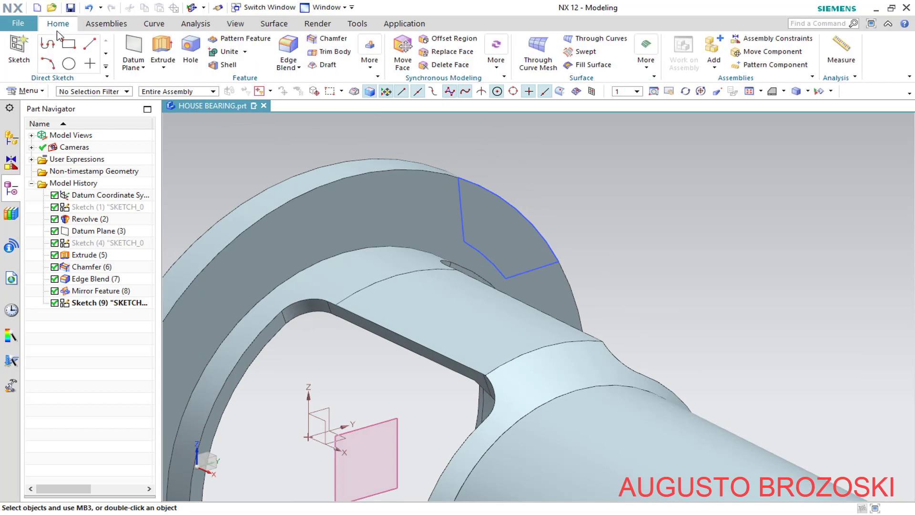
left_click(163, 50)
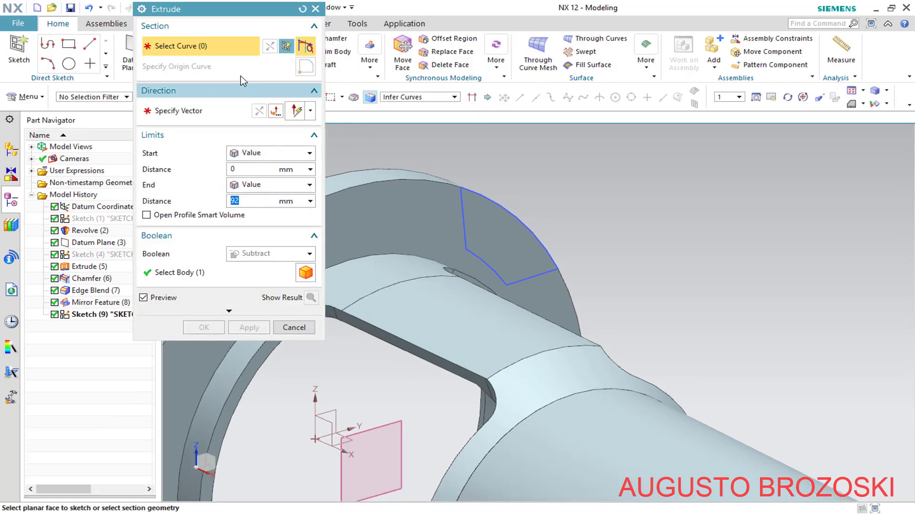
left_click(461, 215)
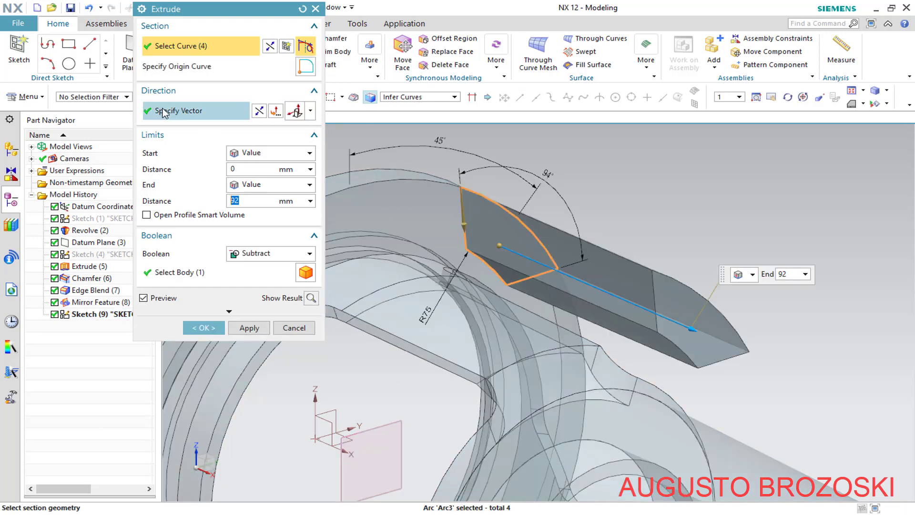
left_click(259, 111)
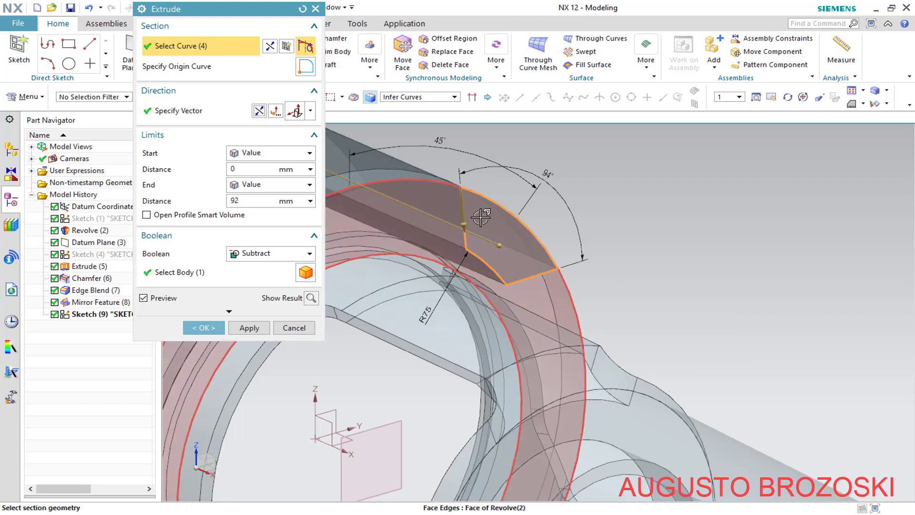
- Set the notch extrusion's end limit to Until Next and subtract it from the bearing body
left_click(310, 185)
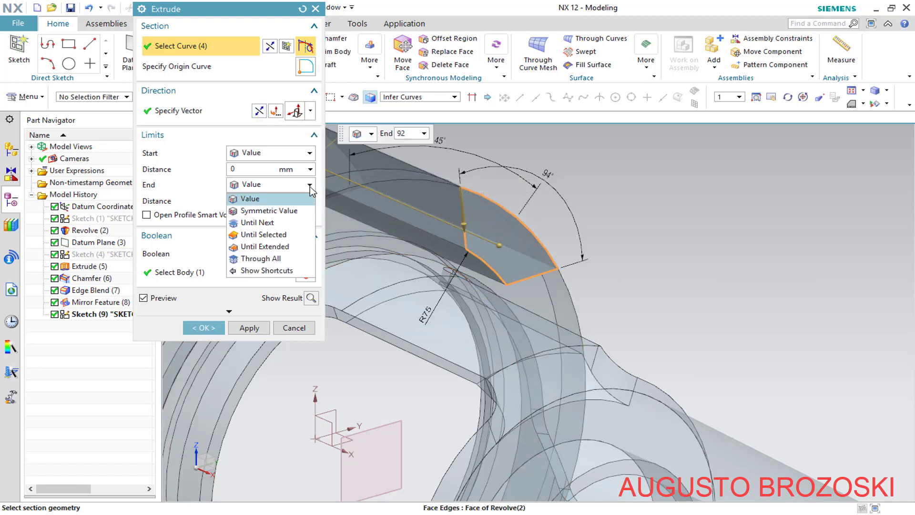
left_click(276, 222)
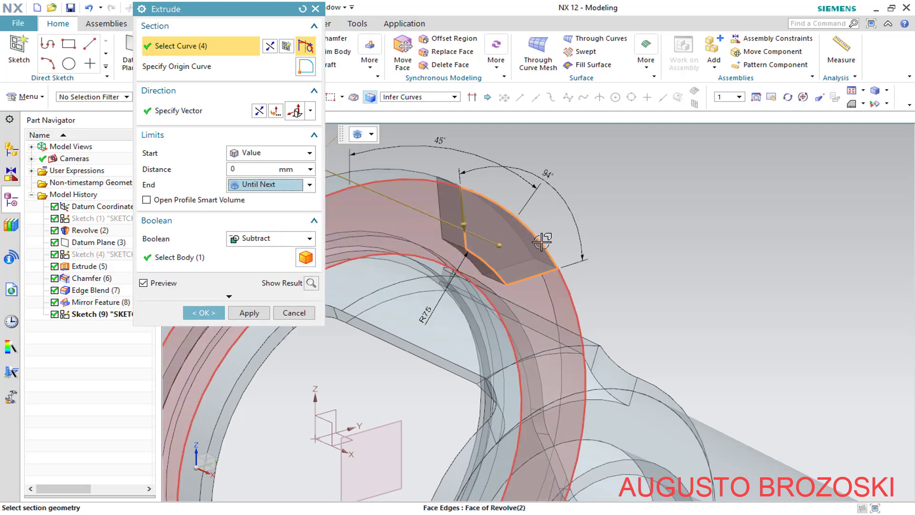
scroll(465, 236, "down", 5)
middle_click_drag(466, 238, 382, 260)
scroll(429, 271, "up", 6)
scroll(447, 280, "down", 4)
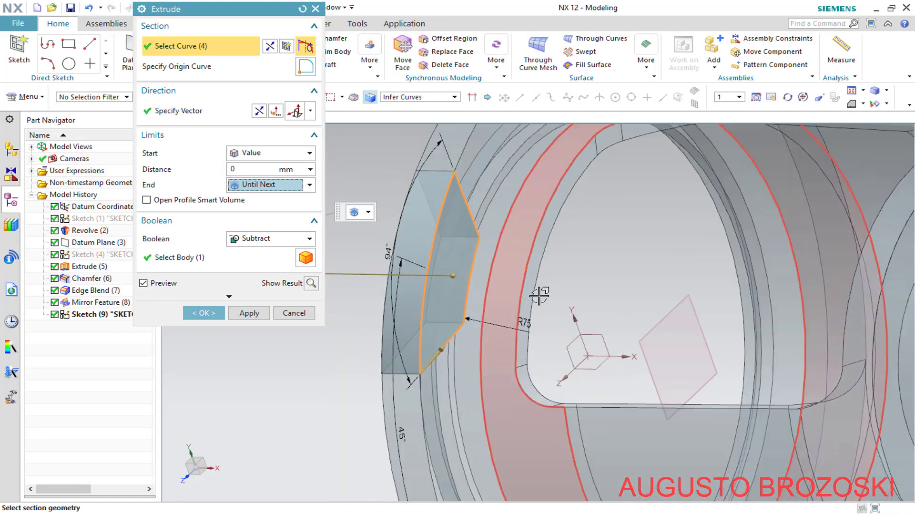
middle_click_drag(436, 289, 424, 290)
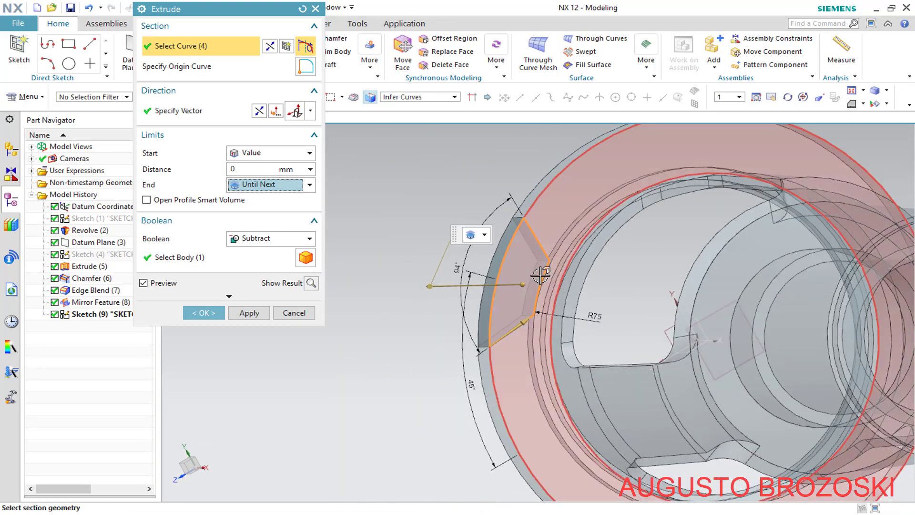
left_click(220, 260)
left_click(204, 312)
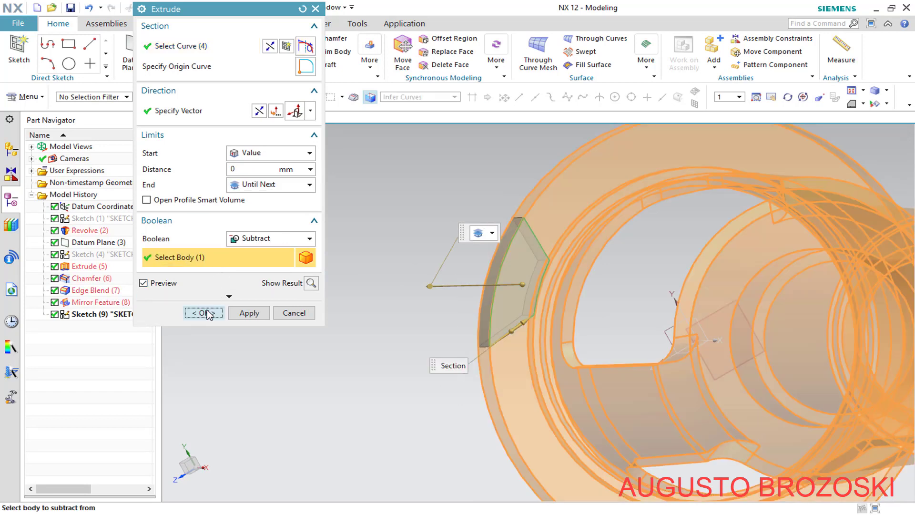
- Hide all sketches in the model
scroll(488, 281, "down", 2)
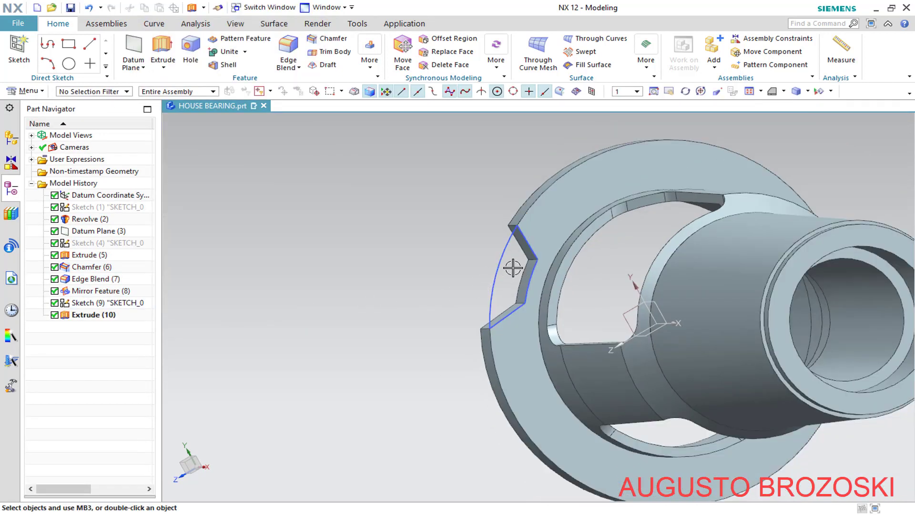
left_click(819, 90)
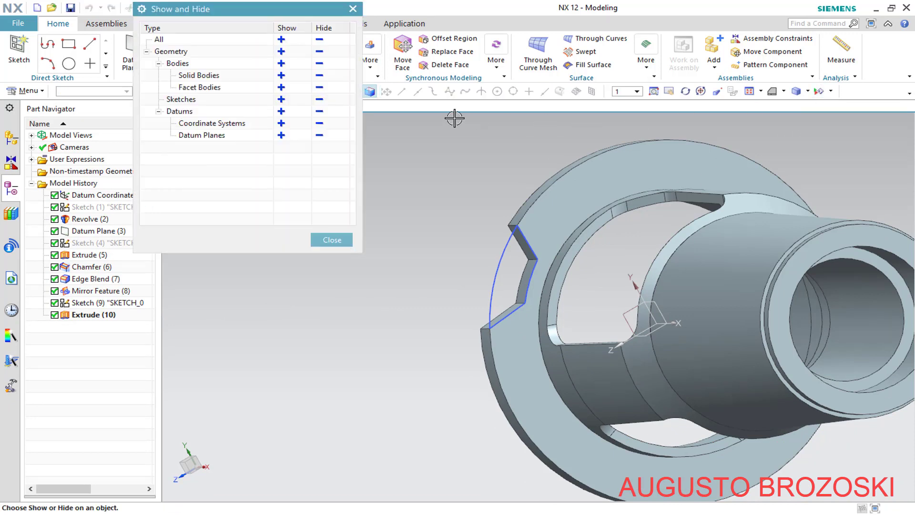
left_click(319, 100)
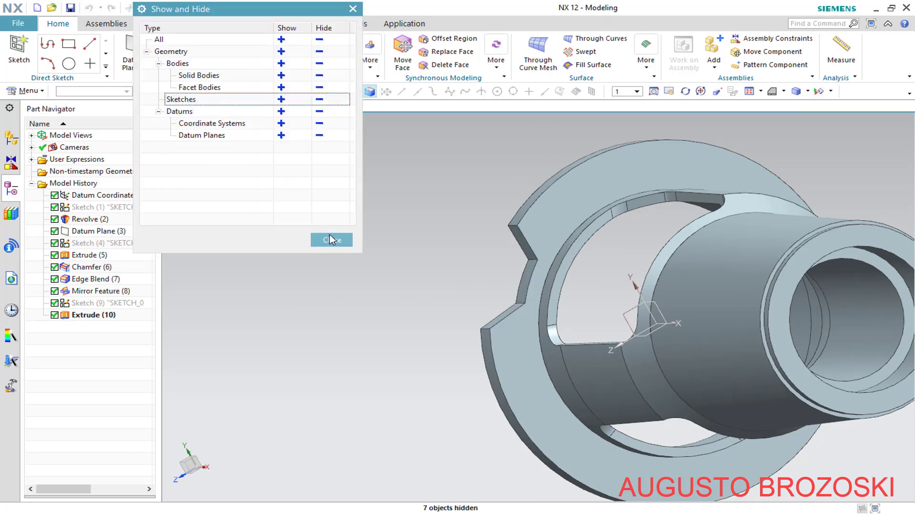
left_click(332, 241)
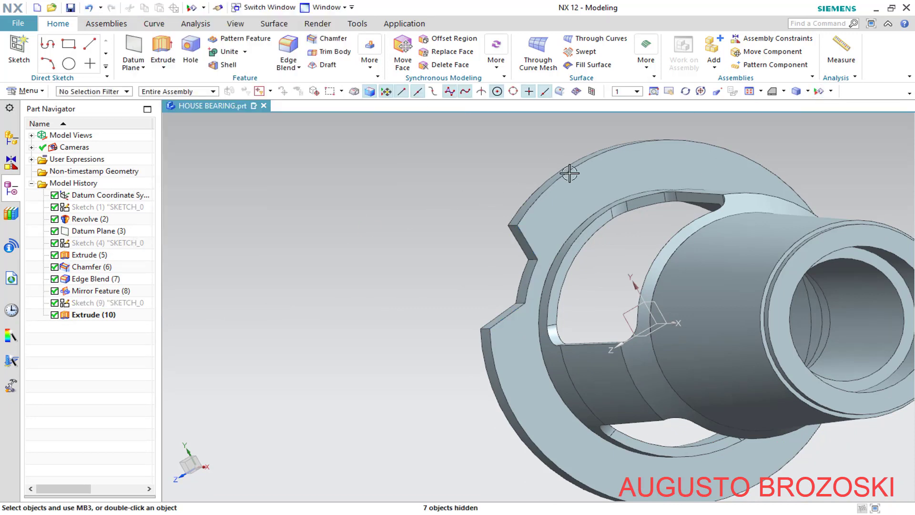
- Restore the isometric view of the bearing and save the part file
left_click(783, 92)
left_click(774, 106)
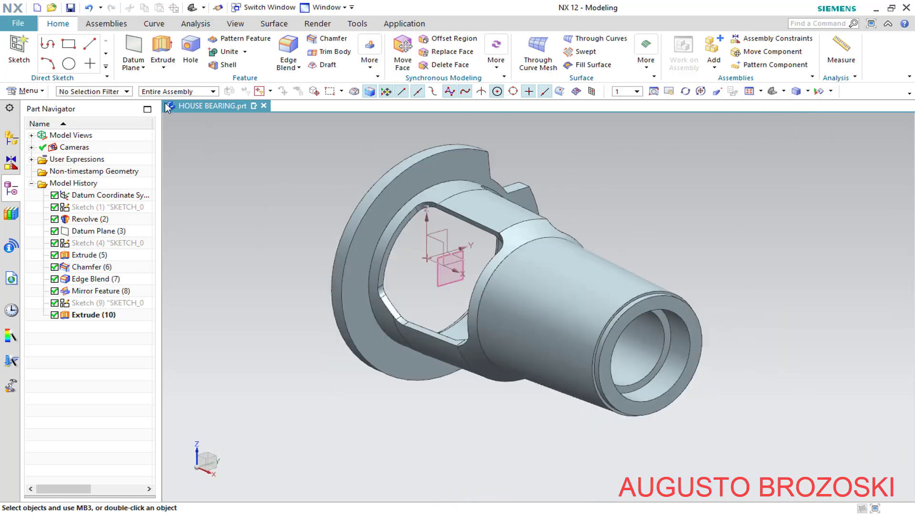
left_click(70, 8)
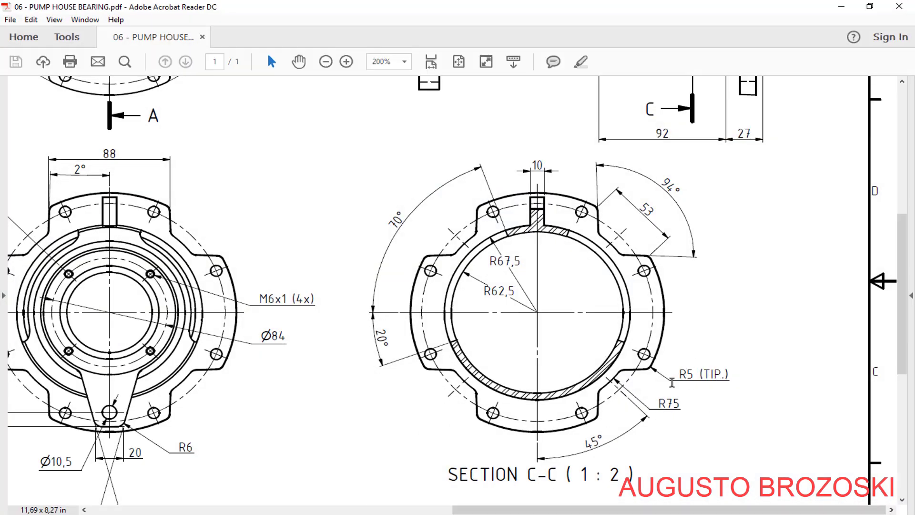
- Return from the PDF drawing to NX and blend the flange notch's four corner edges with a 5 mm radius
left_click(841, 6)
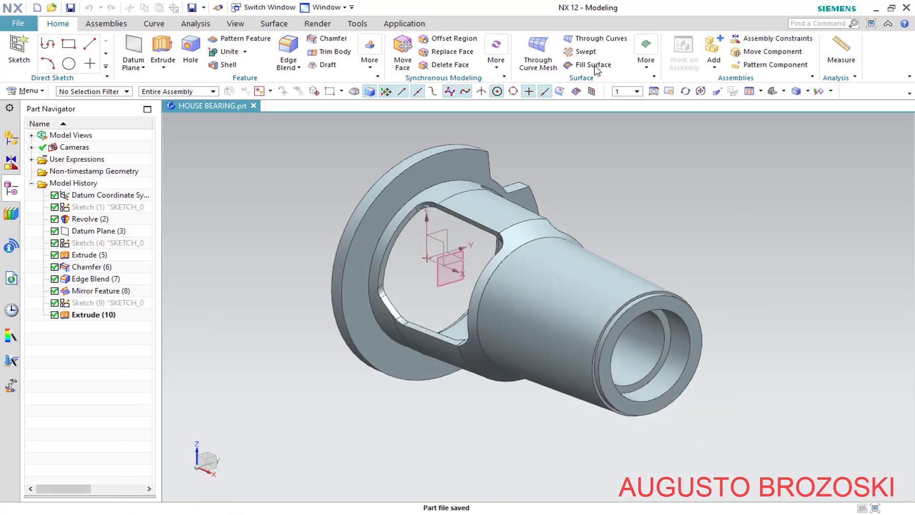
left_click(281, 66)
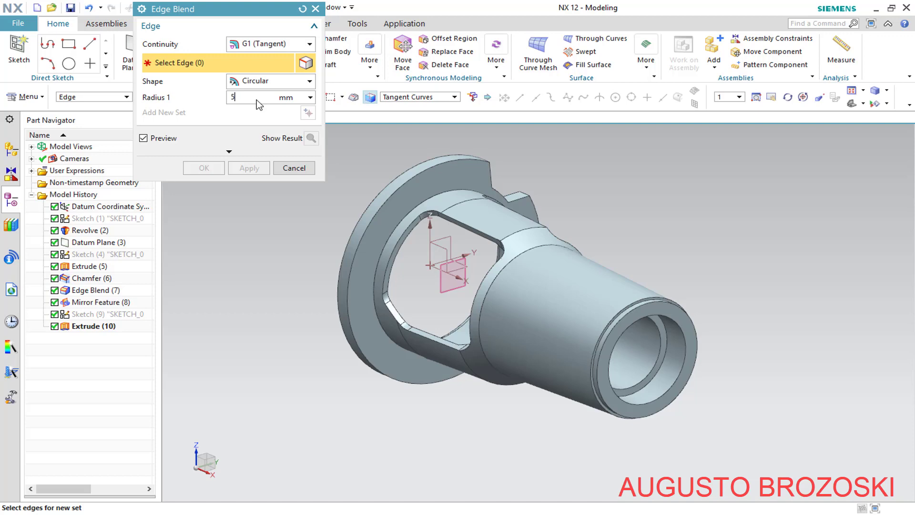
scroll(479, 141, "up", 4)
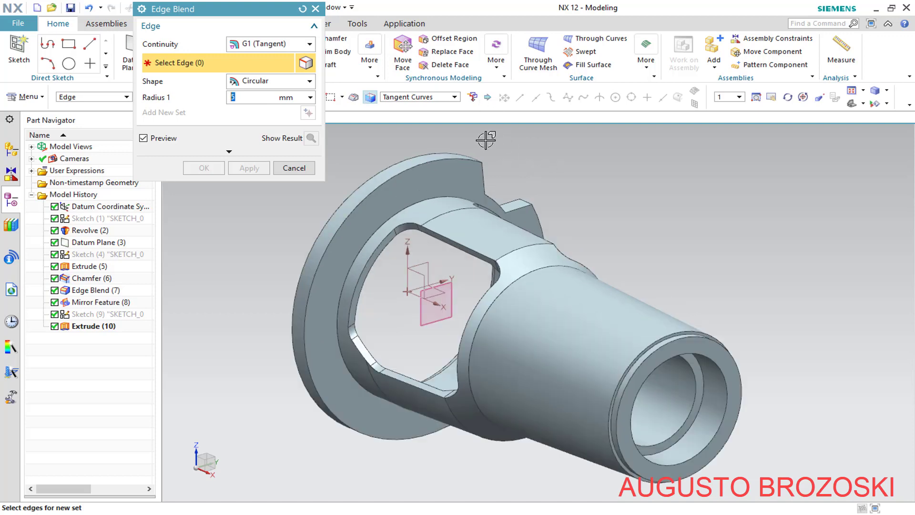
scroll(492, 184, "up", 2)
middle_click_drag(492, 184, 602, 205)
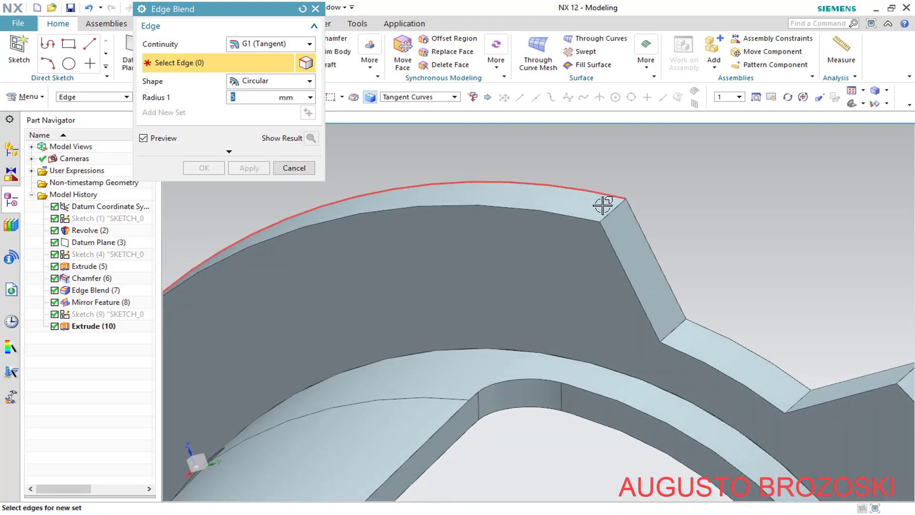
left_click(613, 209)
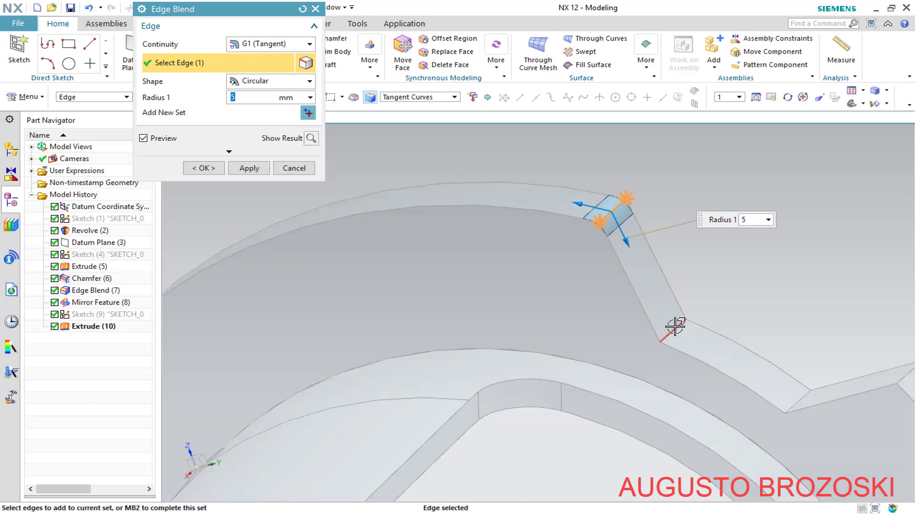
left_click(675, 327)
left_click(787, 382)
scroll(631, 280, "down", 3)
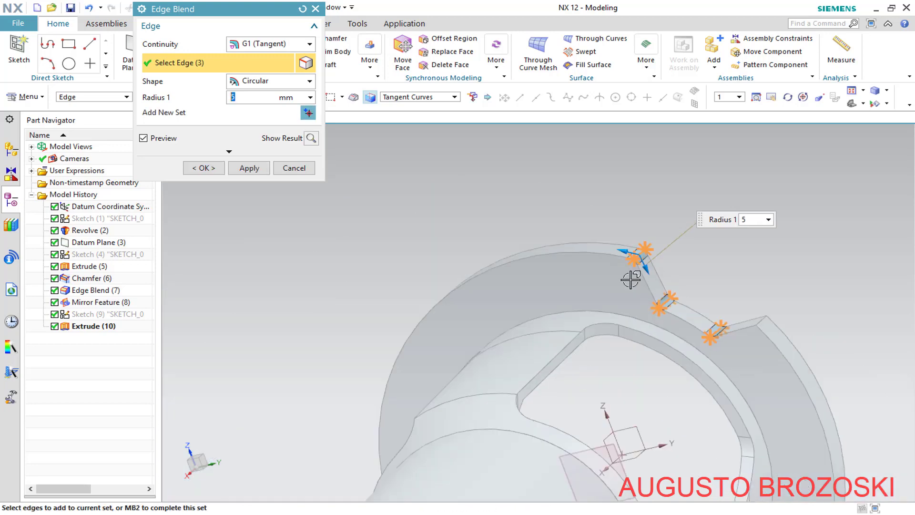
scroll(803, 296, "up", 3)
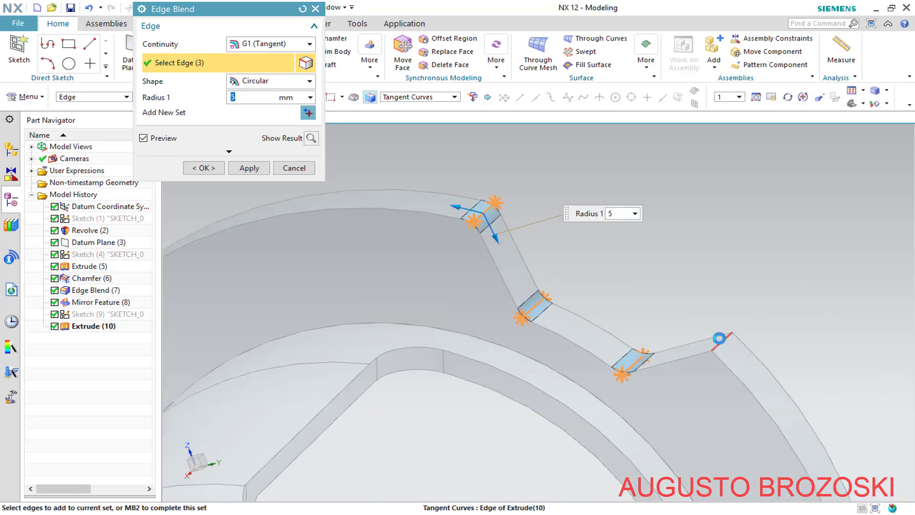
left_click(204, 168)
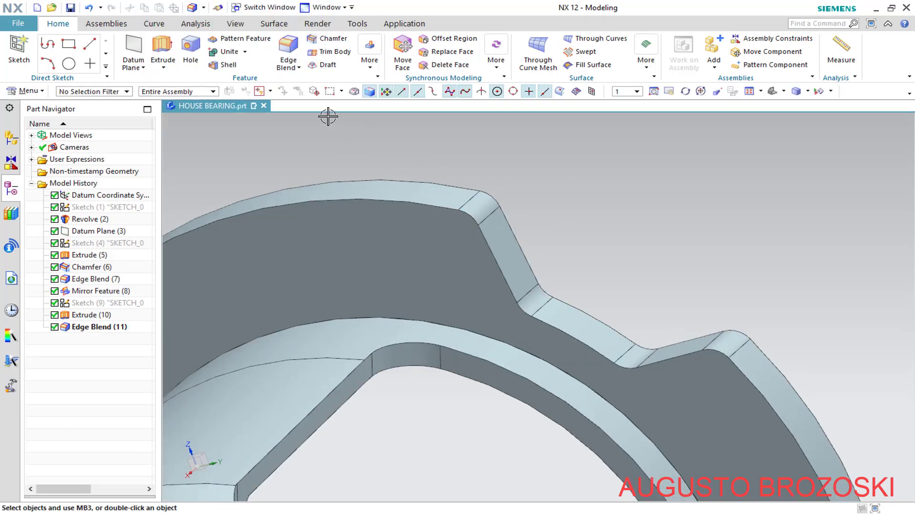
- Start a circular Pattern Feature using the notch extrusion and its corner edge blend
left_click(248, 41)
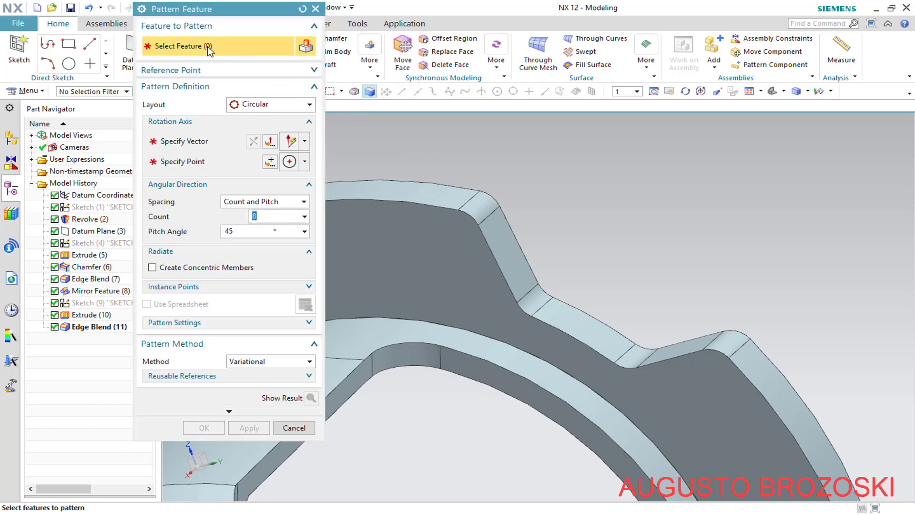
left_click(90, 315)
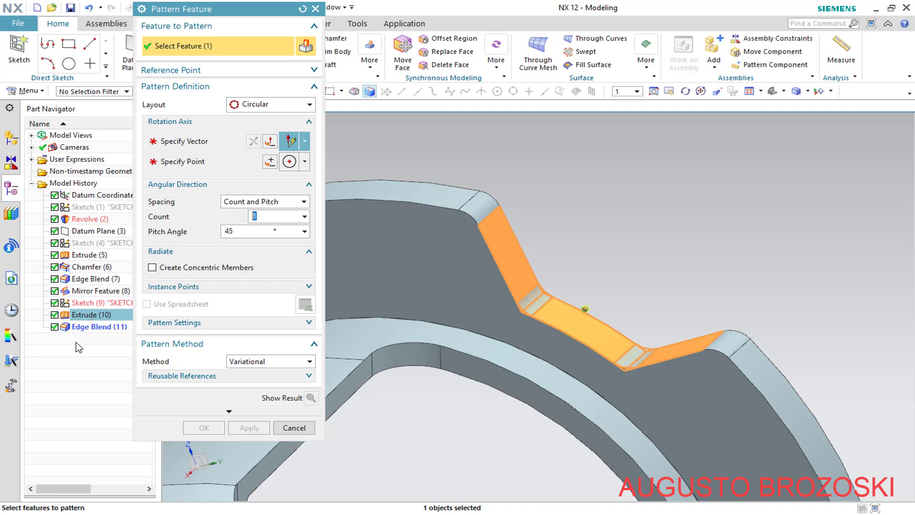
left_click(87, 328)
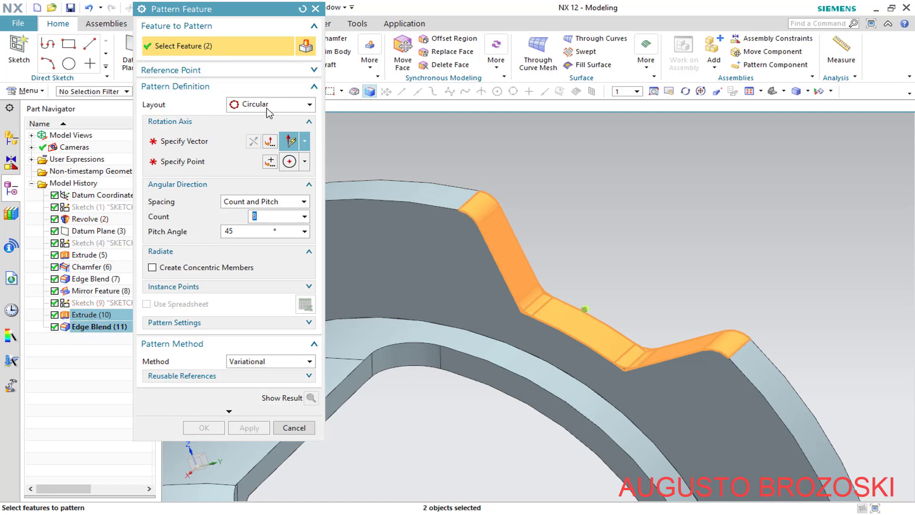
- Define the pattern's rotation axis along the X direction through the center of the flange's outer circular edge
left_click(220, 142)
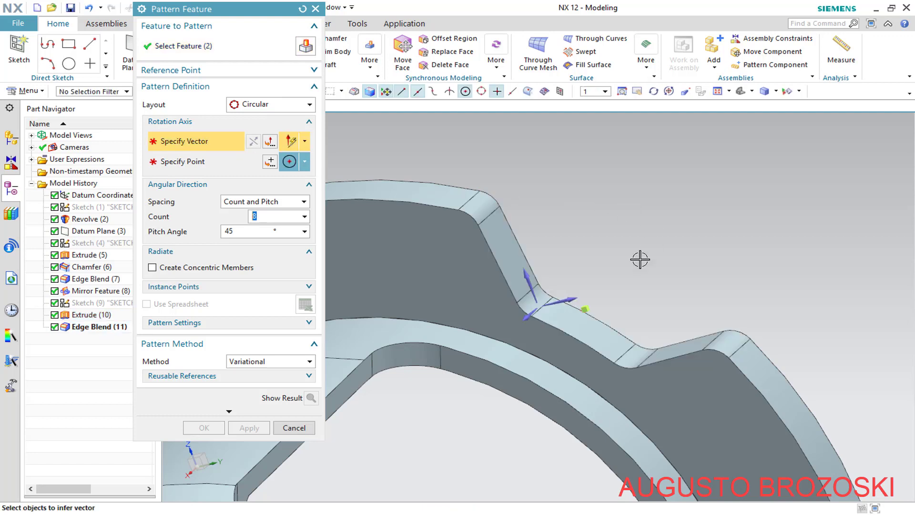
left_click(527, 318)
scroll(615, 260, "down", 4)
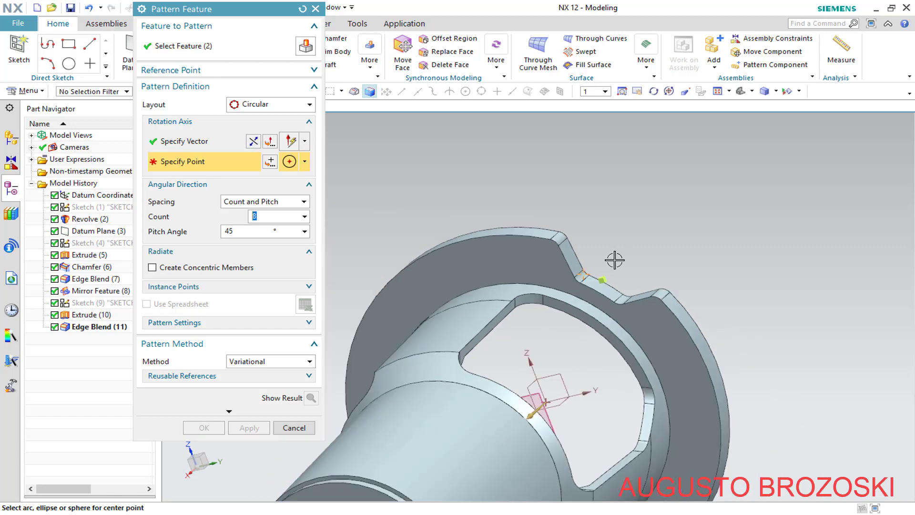
scroll(615, 260, "down", 3)
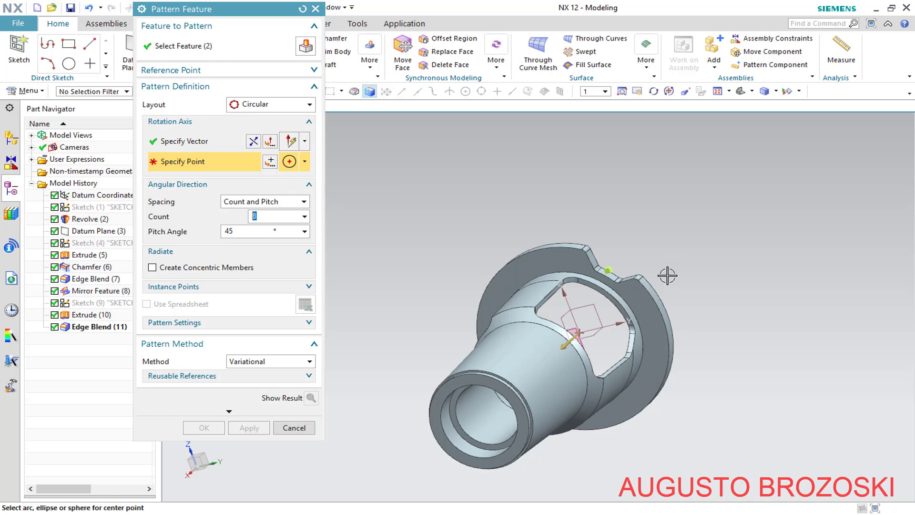
scroll(667, 276, "up", 5)
left_click(615, 307)
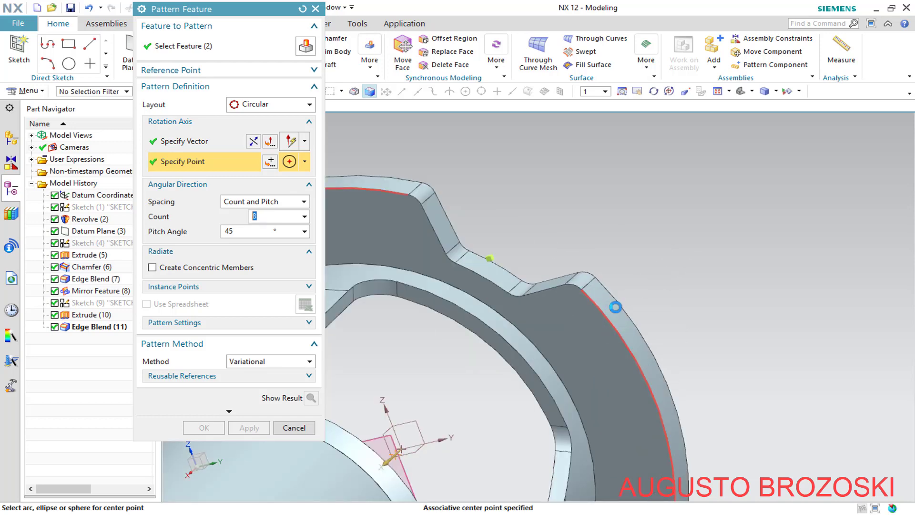
scroll(648, 256, "down", 4)
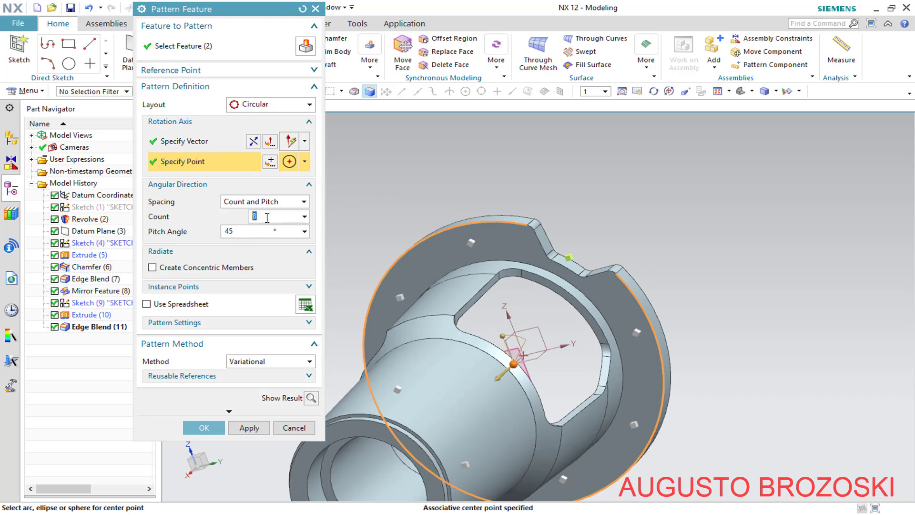
- Set the circular pattern to a count of 4 with a pitch angle of 90°
double_click(262, 221)
double_click(248, 229)
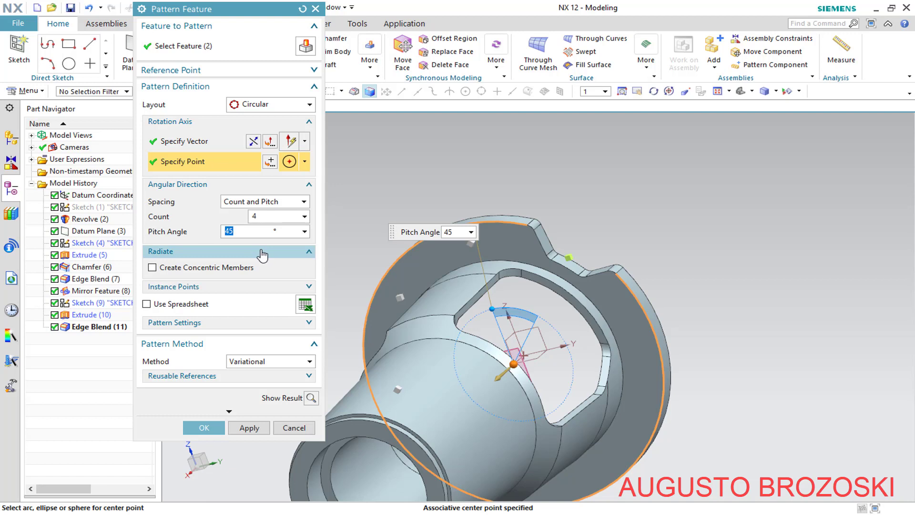
type("0")
key("Return")
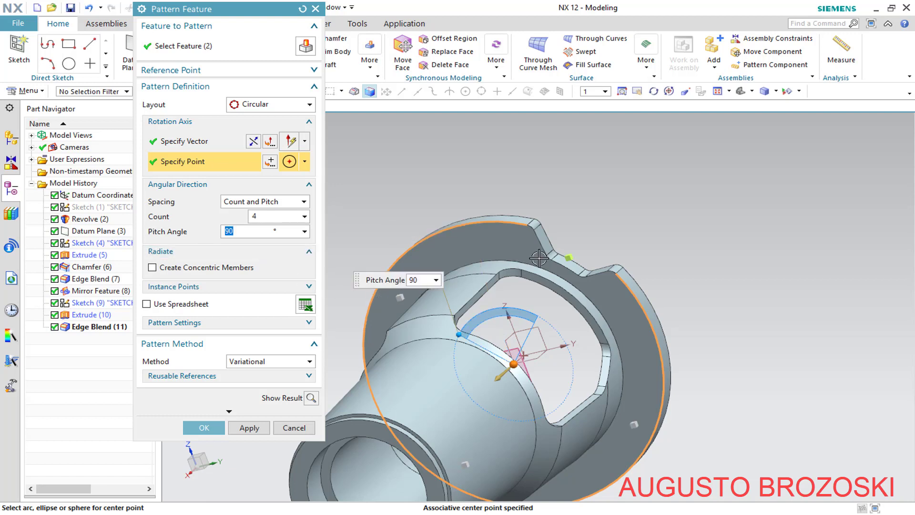
- Create the circular pattern of the notch and its corner blend around the flange, checking it from the axial and isometric views
scroll(539, 258, "down", 2)
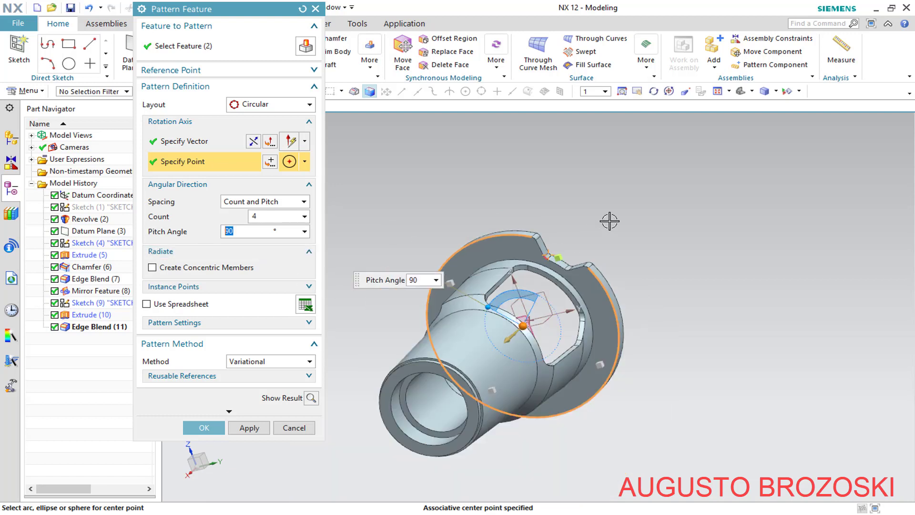
left_click(752, 91)
left_click(764, 126)
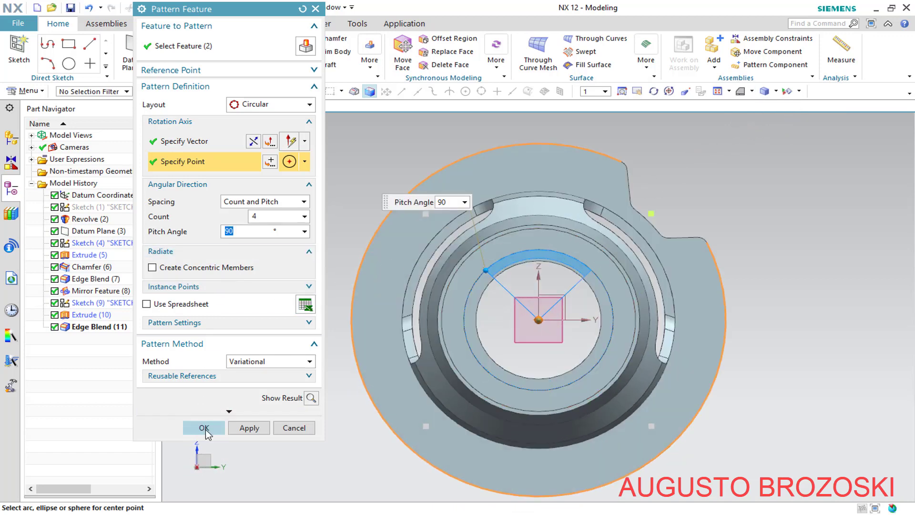
left_click(204, 428)
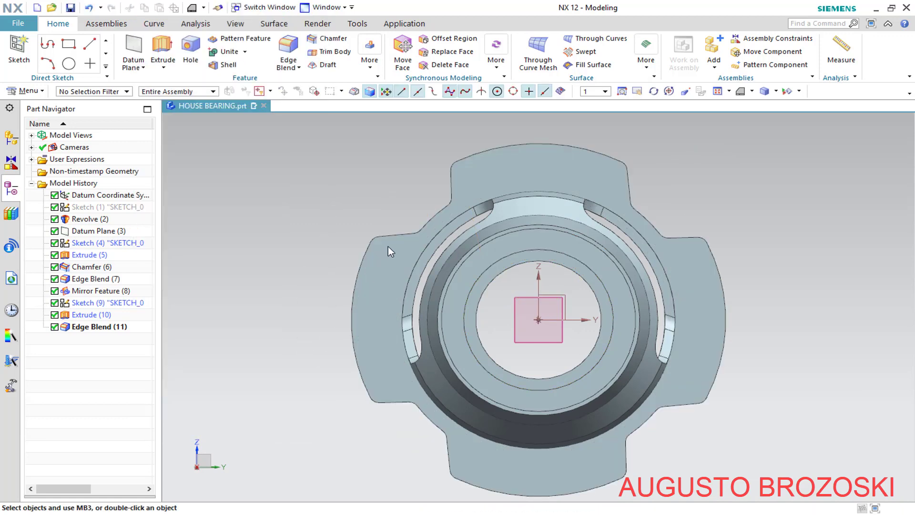
middle_click_drag(388, 249, 595, 249)
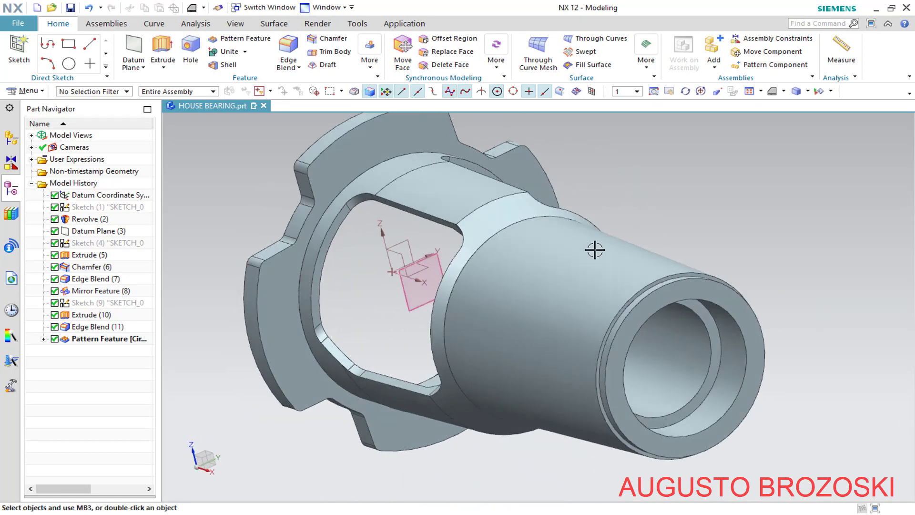
left_click(784, 91)
left_click(777, 114)
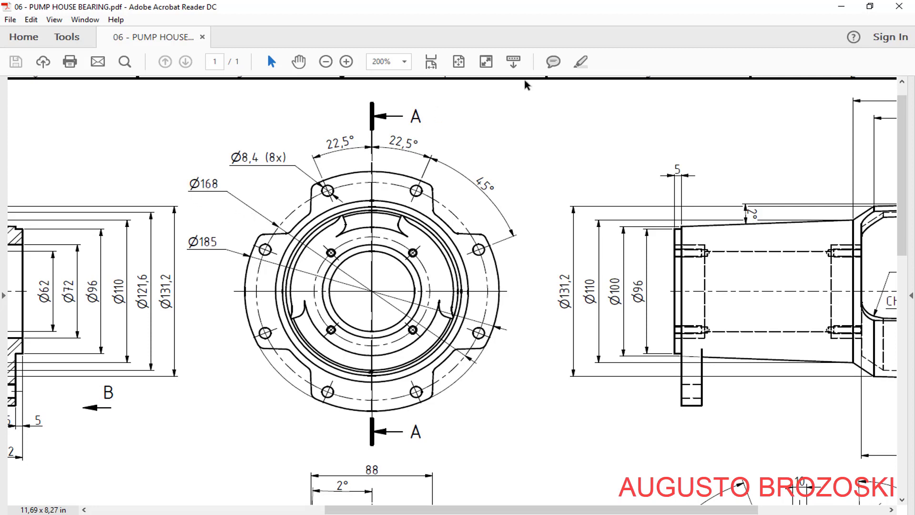
- Return from the PDF drawing to NX, start a Hole feature and open its position sketch on the flange face facing the tubular body
left_click(840, 7)
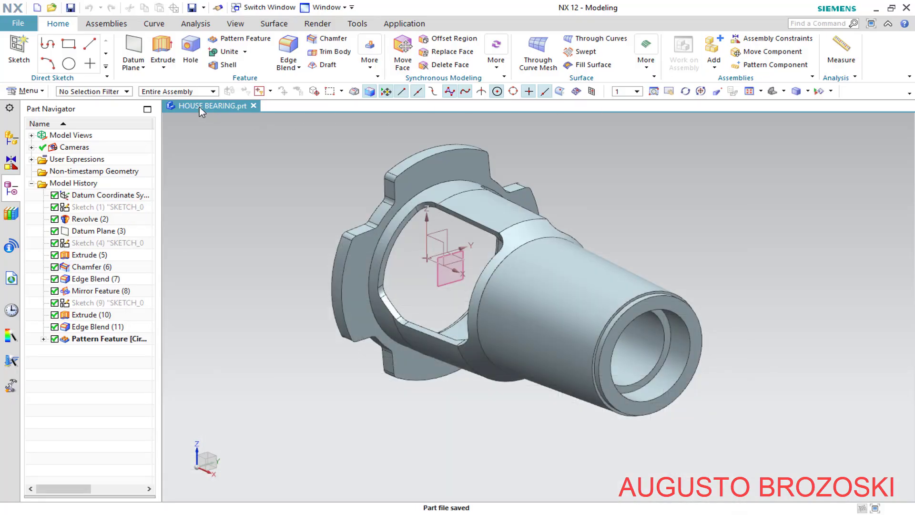
left_click(187, 52)
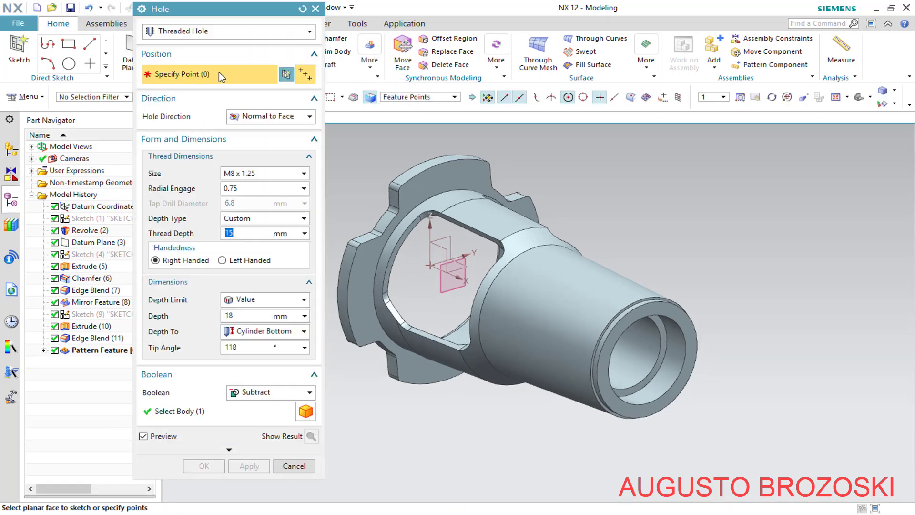
left_click(288, 75)
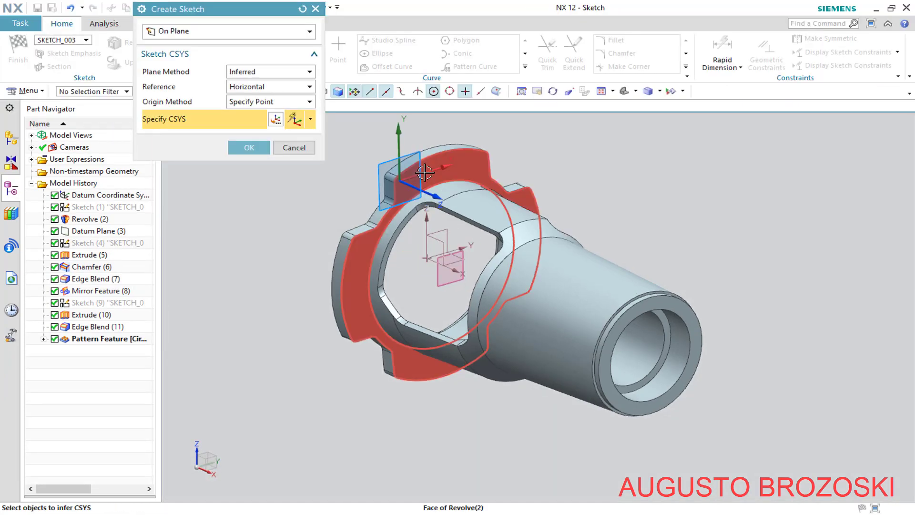
left_click(424, 172)
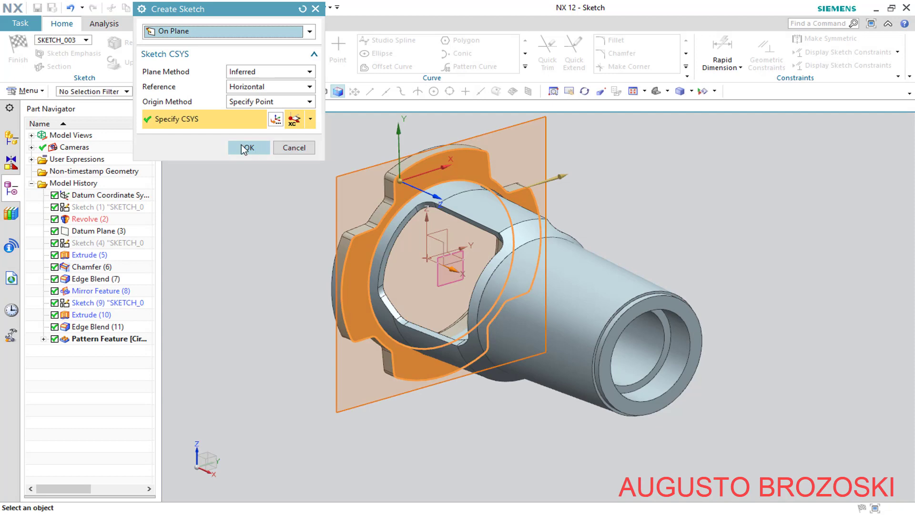
left_click(245, 148)
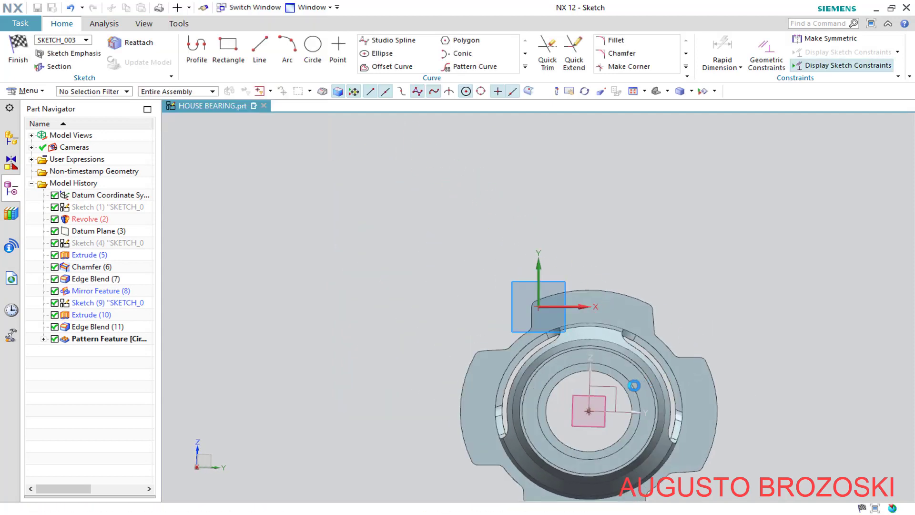
- Place one sketch point on the upper flange lobe, left of its vertical centerline, as the hole center
scroll(629, 391, "up", 5)
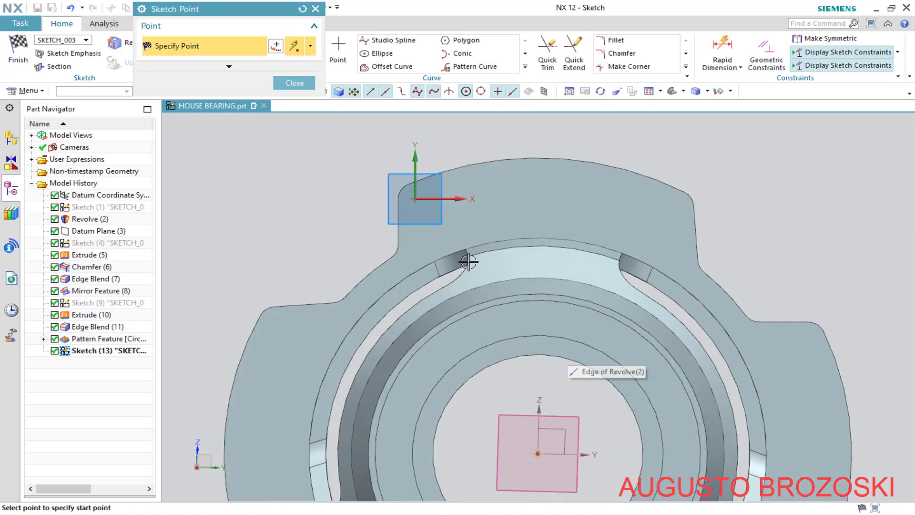
left_click(460, 211)
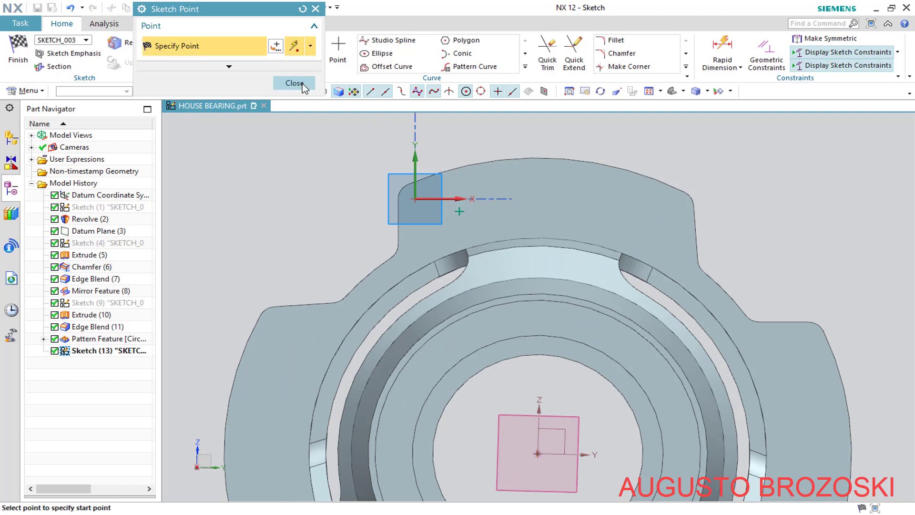
left_click(294, 83)
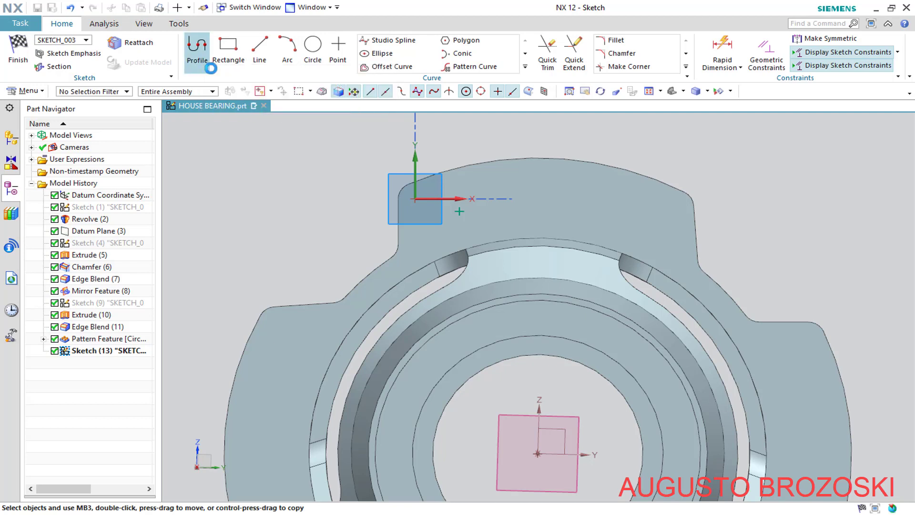
- Sketch a line from the hole point to the flange center and a vertical line from there to the outer edge
left_click(202, 55)
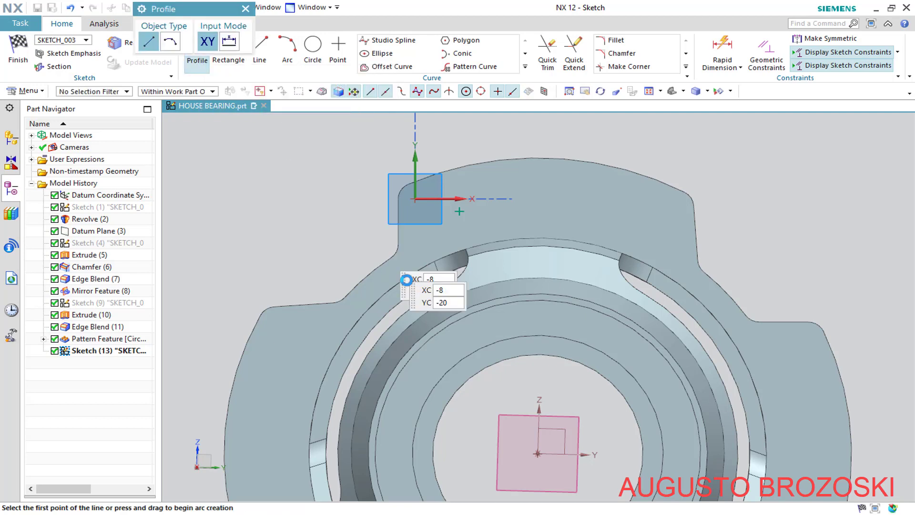
left_click(459, 211)
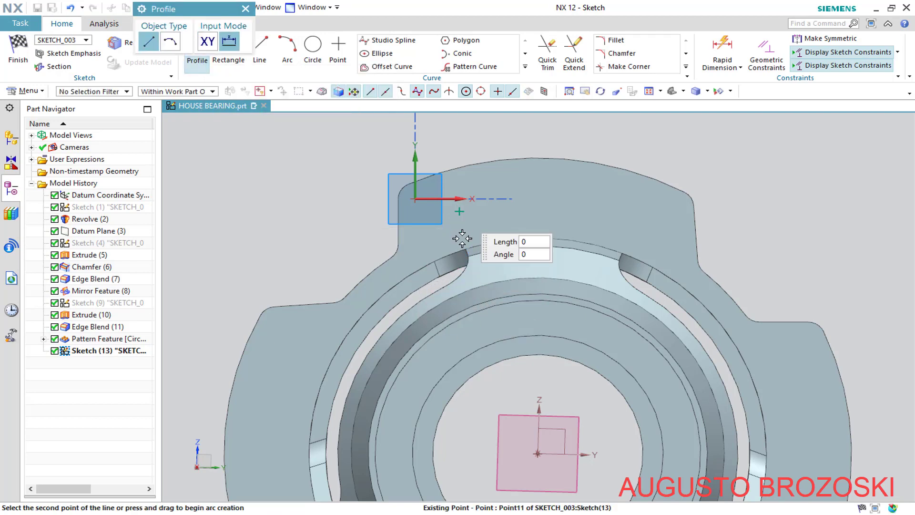
left_click(538, 452)
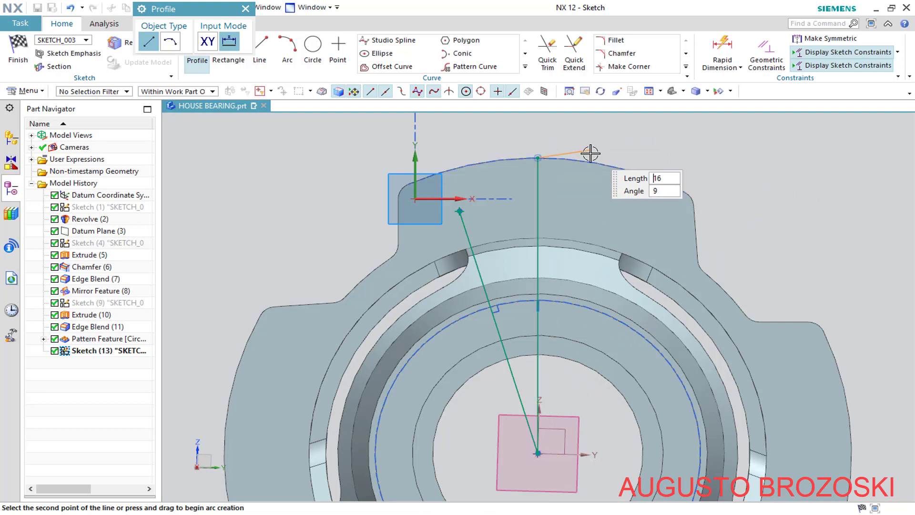
left_click(538, 157)
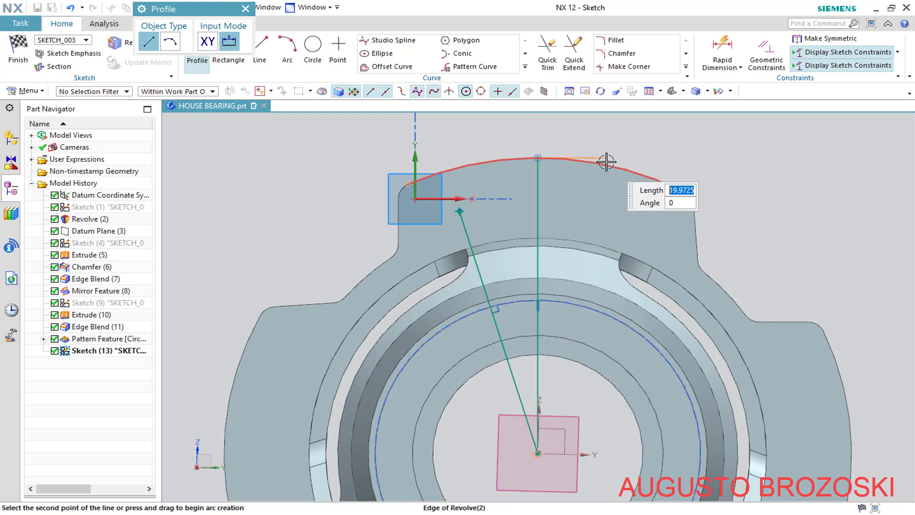
key("Escape")
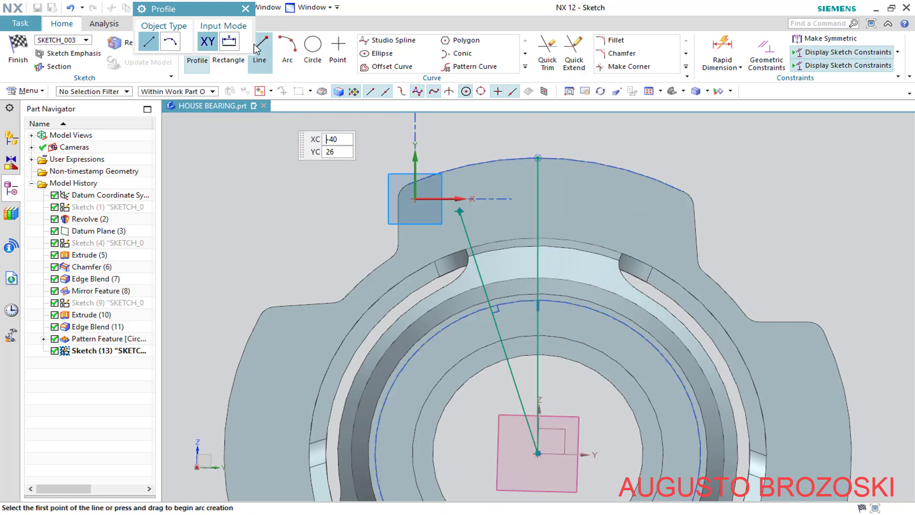
left_click(245, 8)
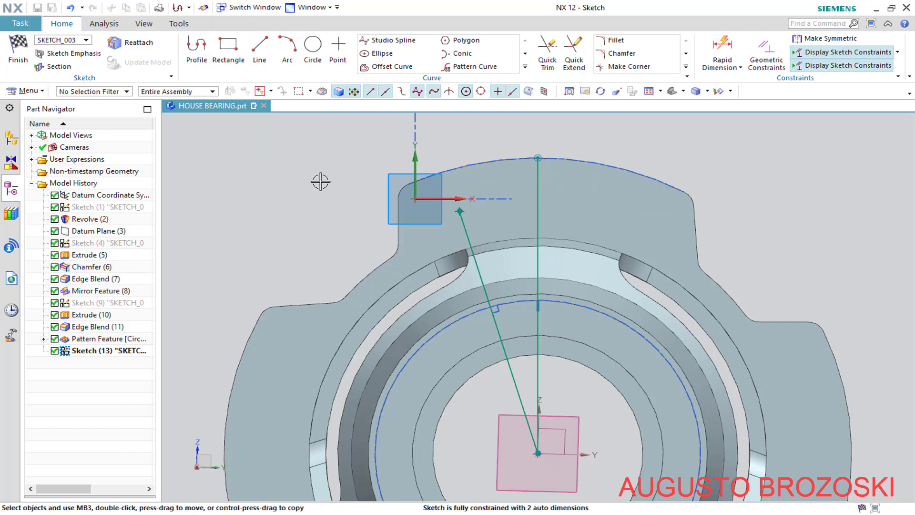
- Add a 22.5° angular dimension between the slanted line and the vertical line
left_click(722, 55)
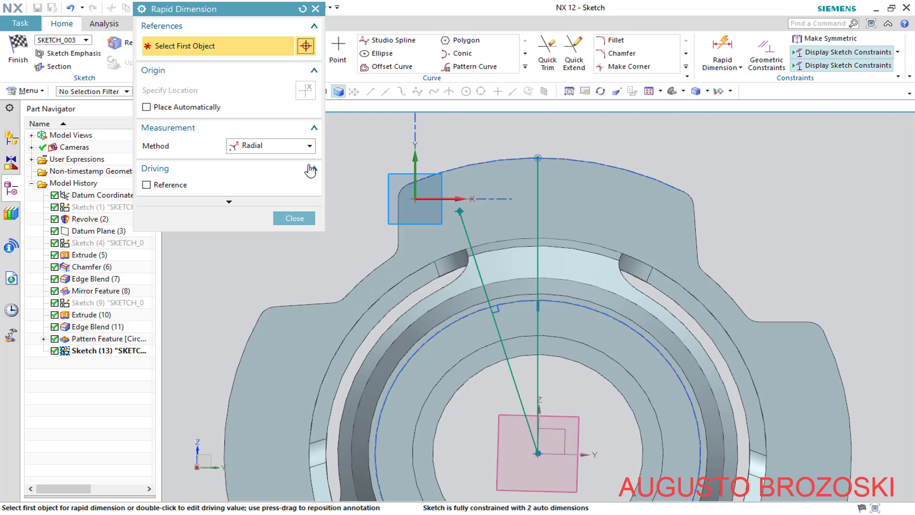
left_click(305, 151)
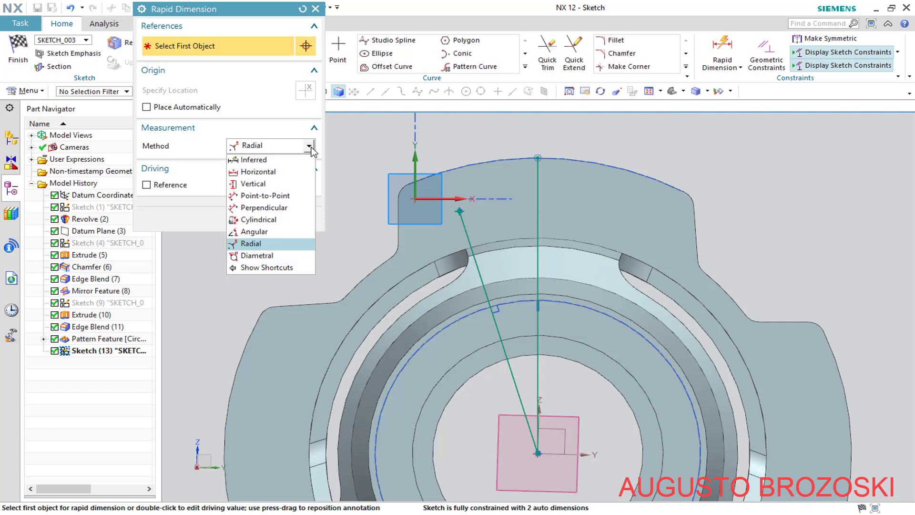
left_click(274, 231)
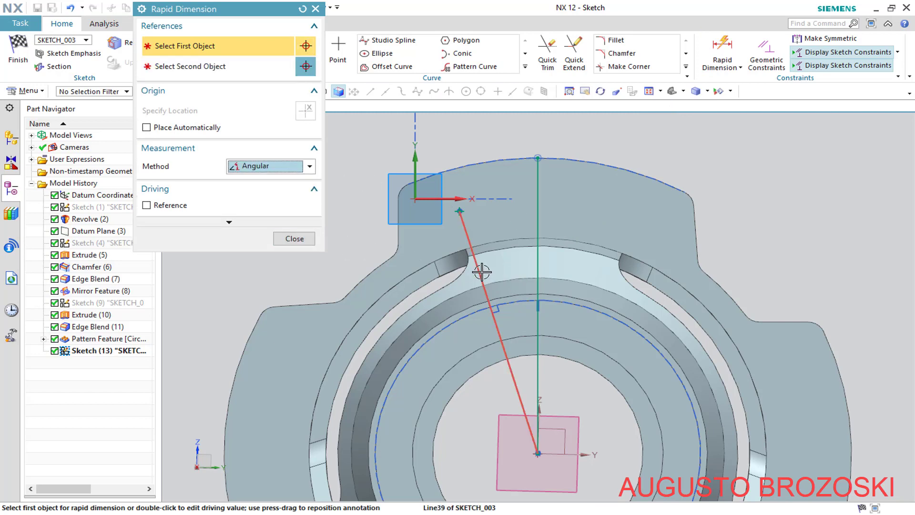
left_click(537, 263)
left_click(538, 307)
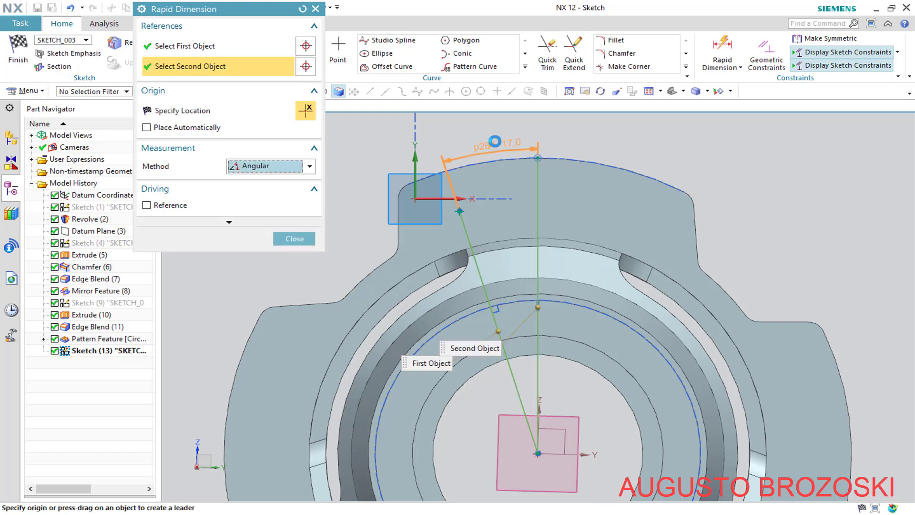
left_click(489, 136)
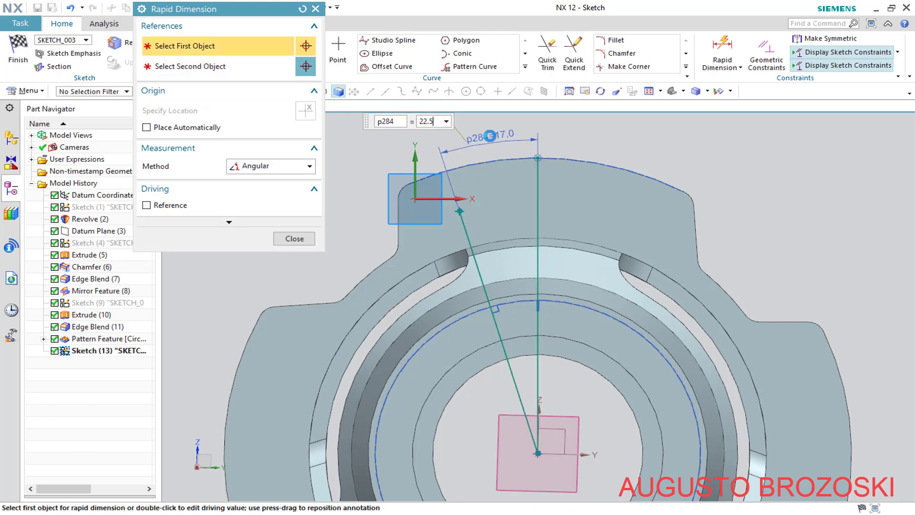
key("Return")
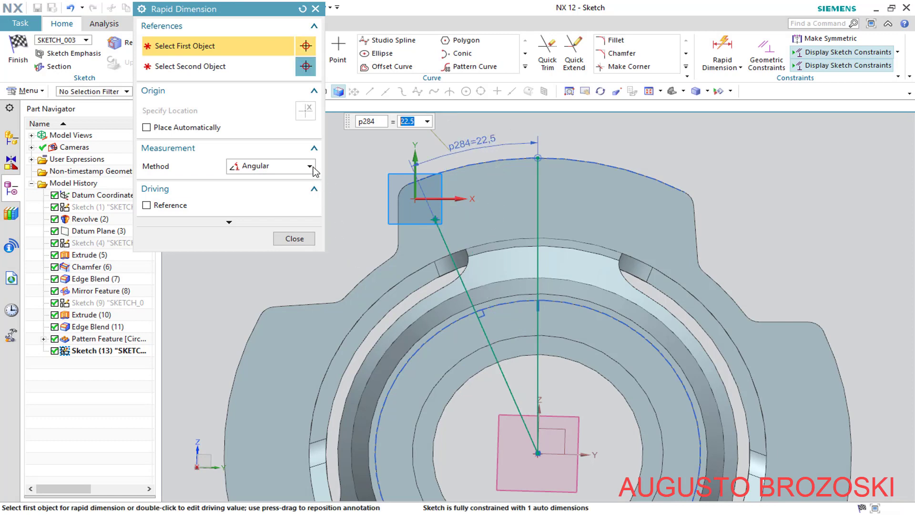
- Dimension the slanted line's length from the flange center to the hole point as 168/2
left_click(310, 167)
left_click(248, 177)
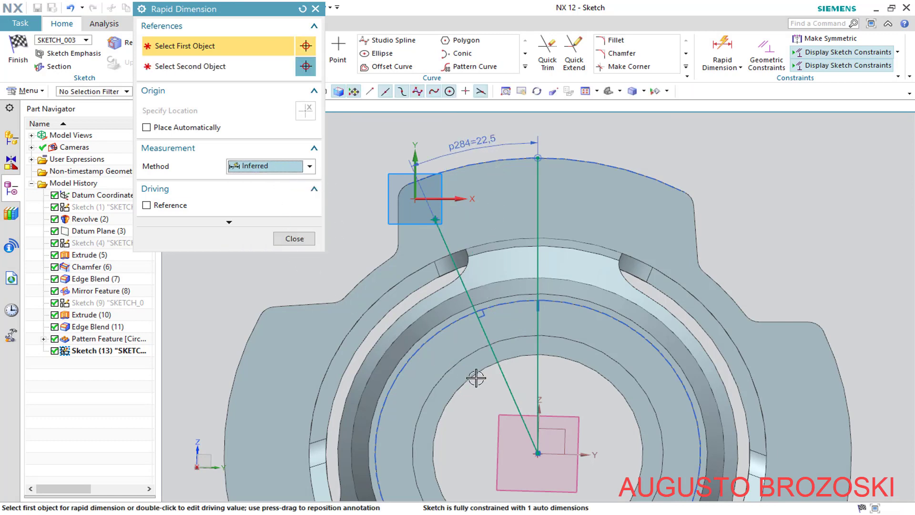
left_click(501, 369)
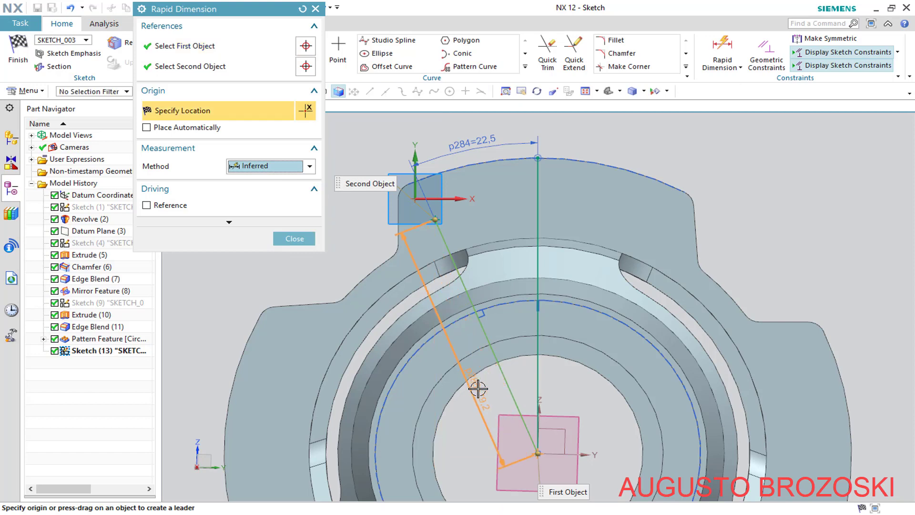
left_click(478, 388)
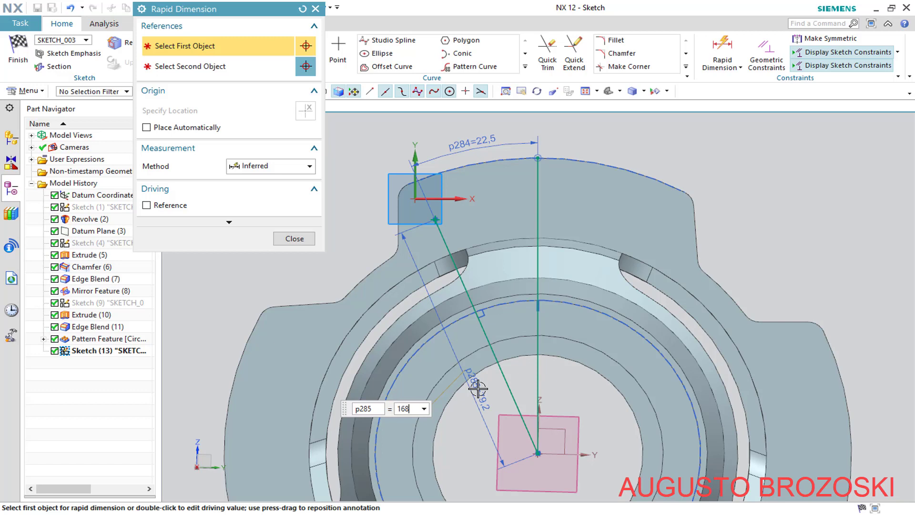
type("168/2")
key("Return")
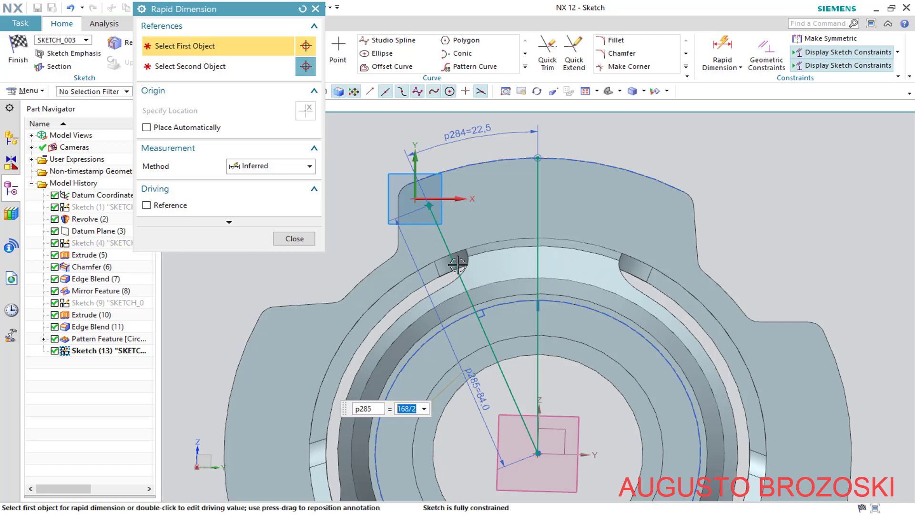
left_click(294, 240)
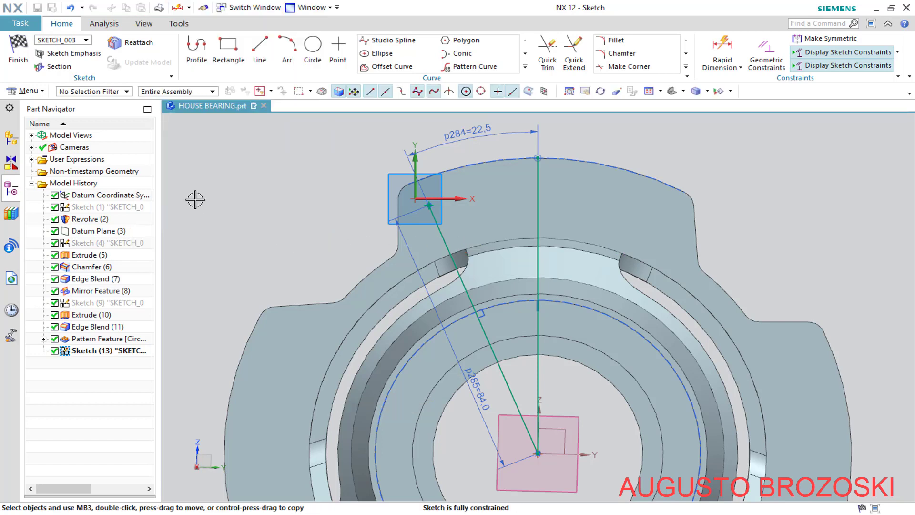
- Finish the position sketch and set the hole type to Screw Clearance Hole with the depth limit Until Next
left_click(20, 50)
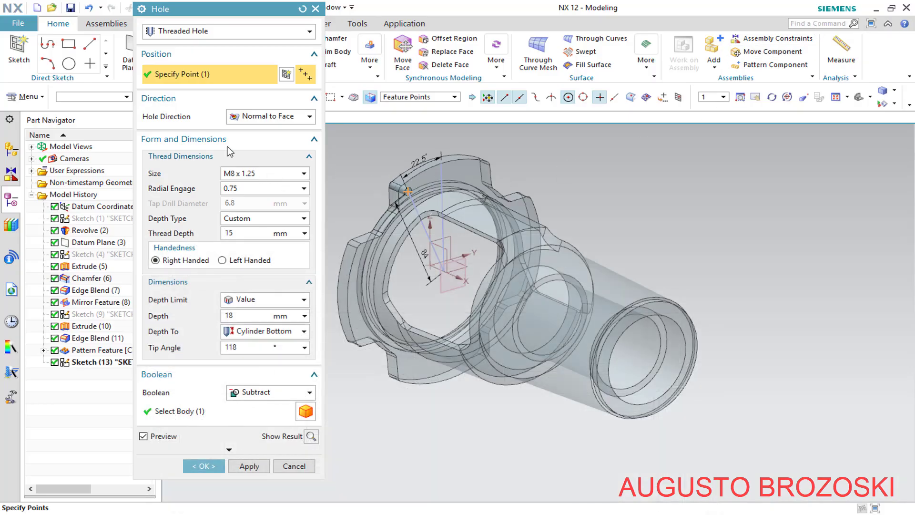
left_click(310, 33)
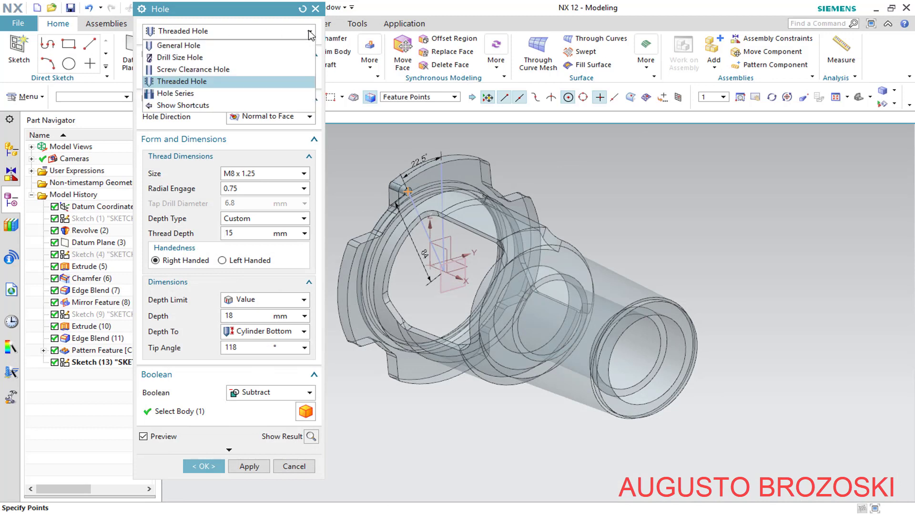
left_click(210, 72)
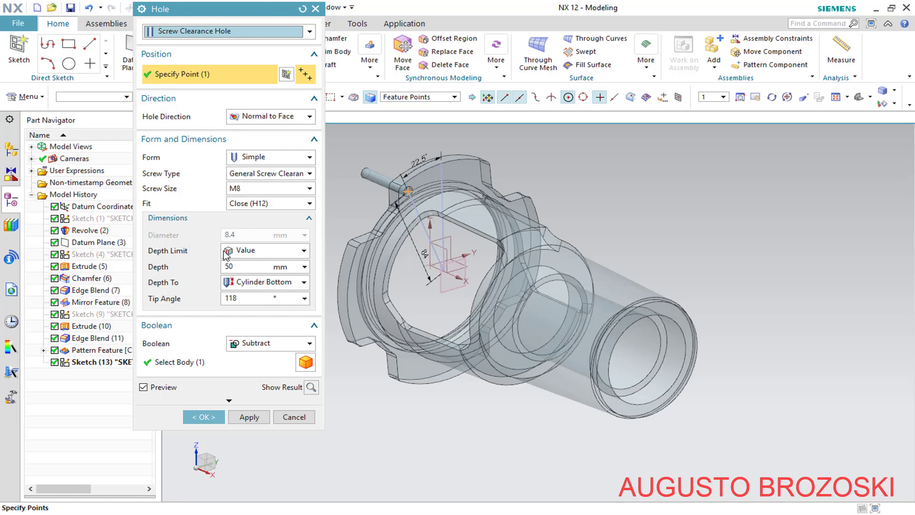
left_click(303, 251)
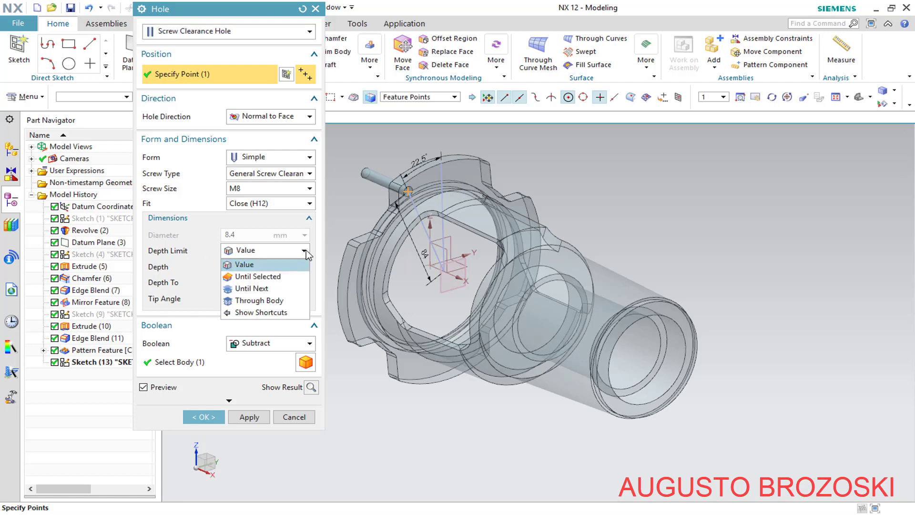
left_click(265, 290)
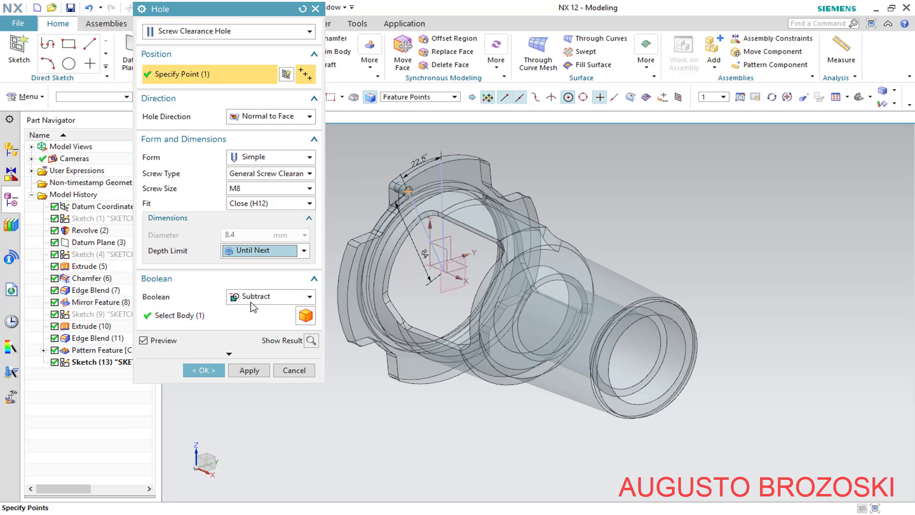
- Create the M8 screw clearance hole in the flange, subtracting it from the bearing body, and inspect the cut
left_click(234, 314)
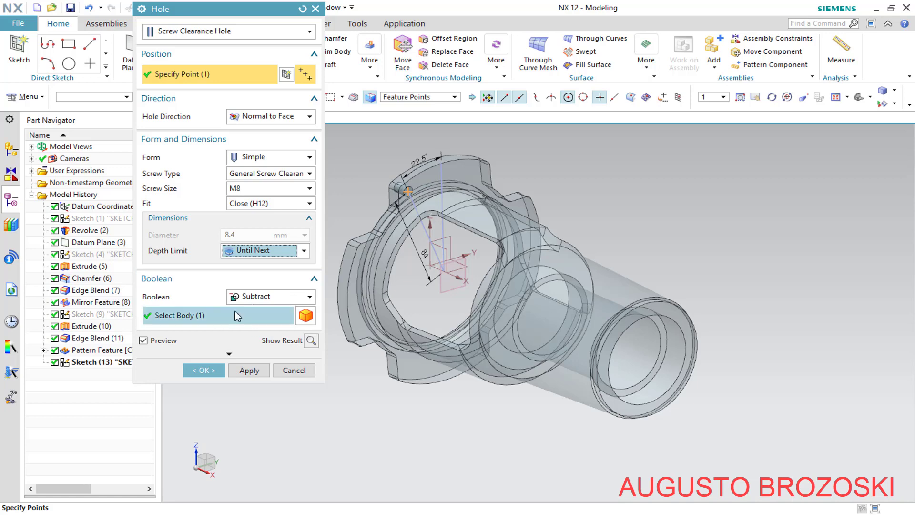
left_click(205, 370)
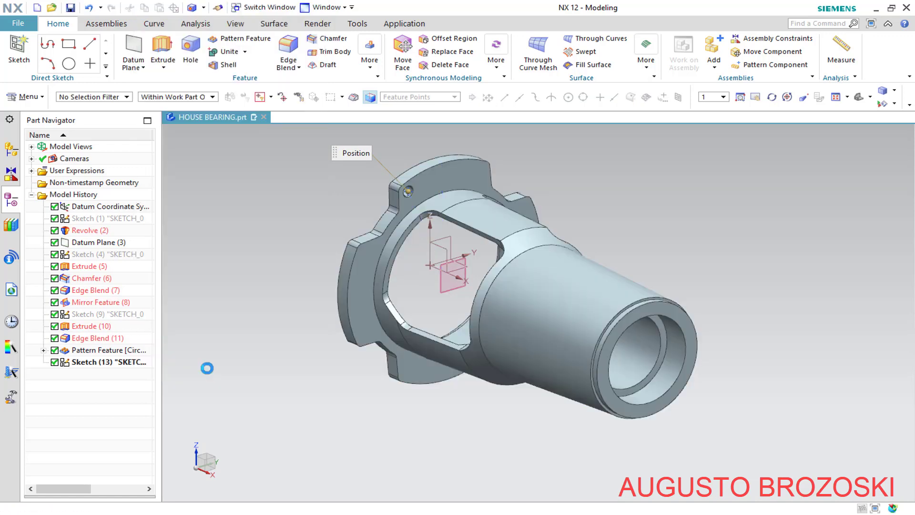
scroll(384, 157, "up", 5)
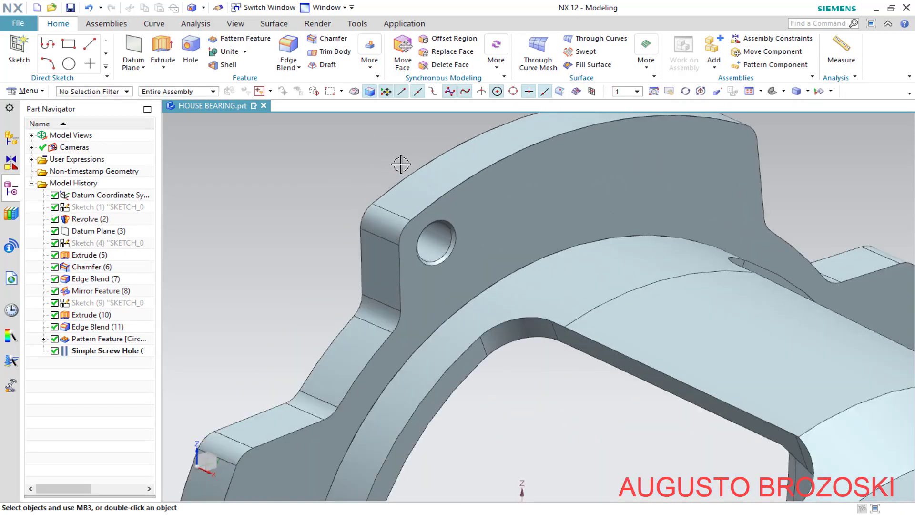
middle_click_drag(400, 163, 436, 201)
scroll(459, 209, "down", 6)
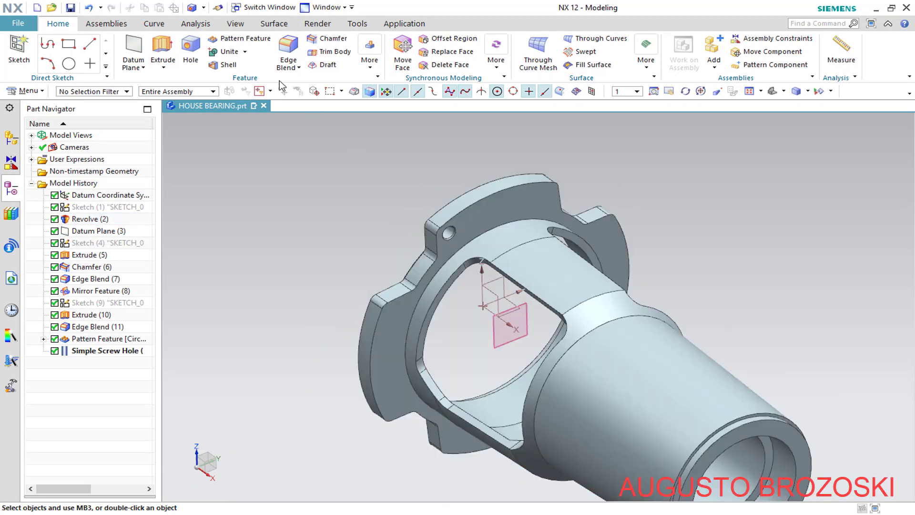
- Set up a circular pattern of the flange screw hole about the X axis through the flange's center
left_click(244, 41)
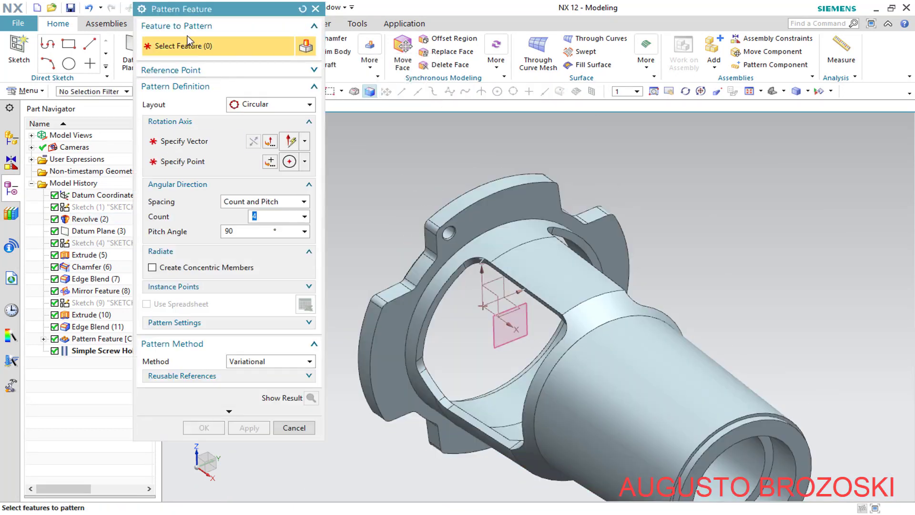
left_click(99, 351)
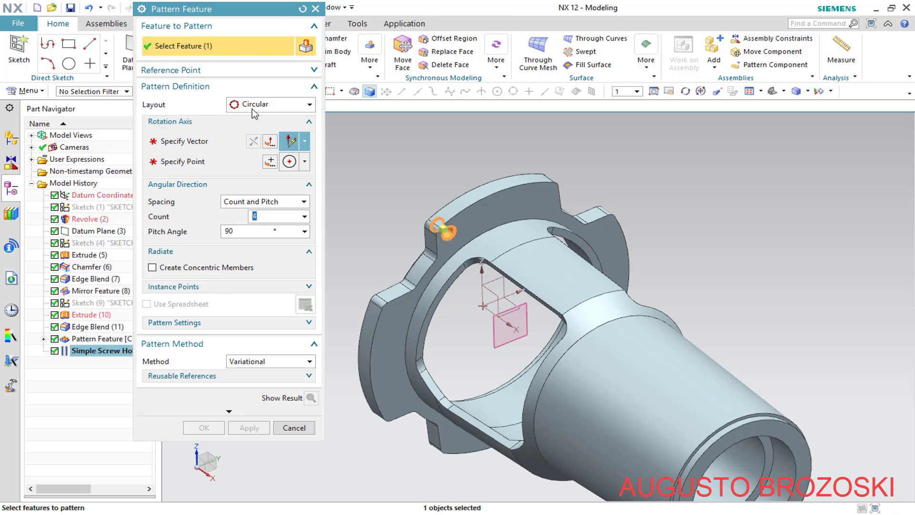
left_click(191, 142)
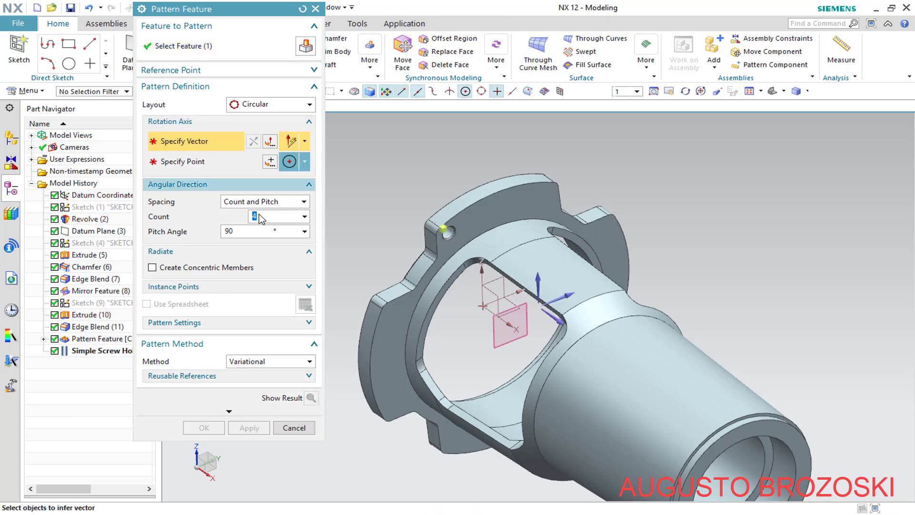
left_click(554, 319)
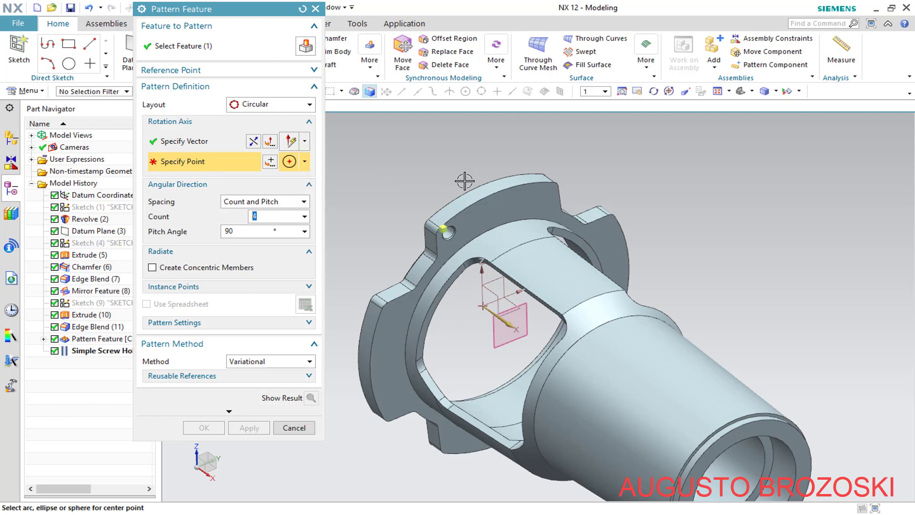
left_click(414, 204)
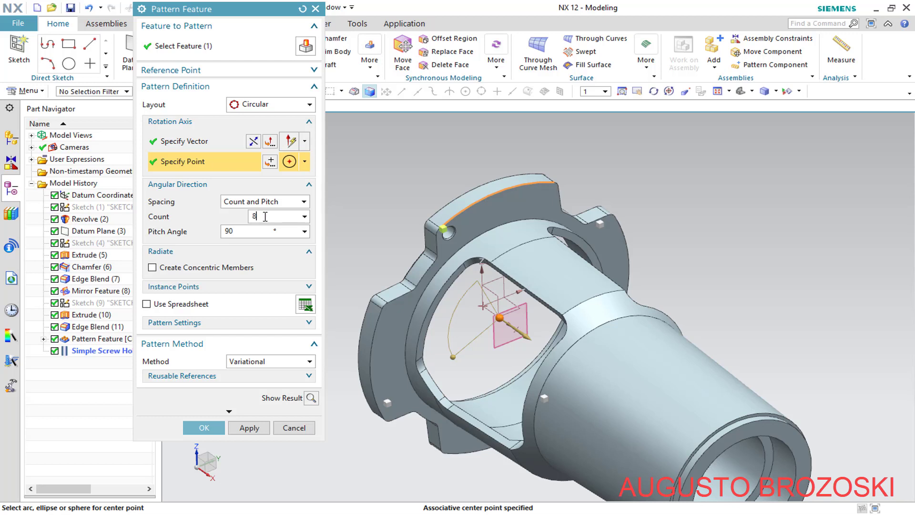
- Set the hole pattern to 8 instances at a 45° pitch angle, check it face-on, and create it
key("Tab")
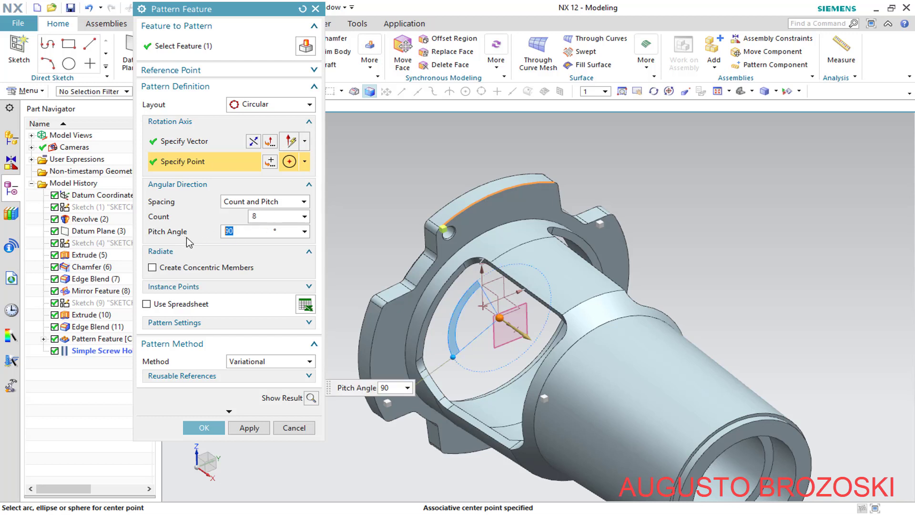
type("45")
key("Return")
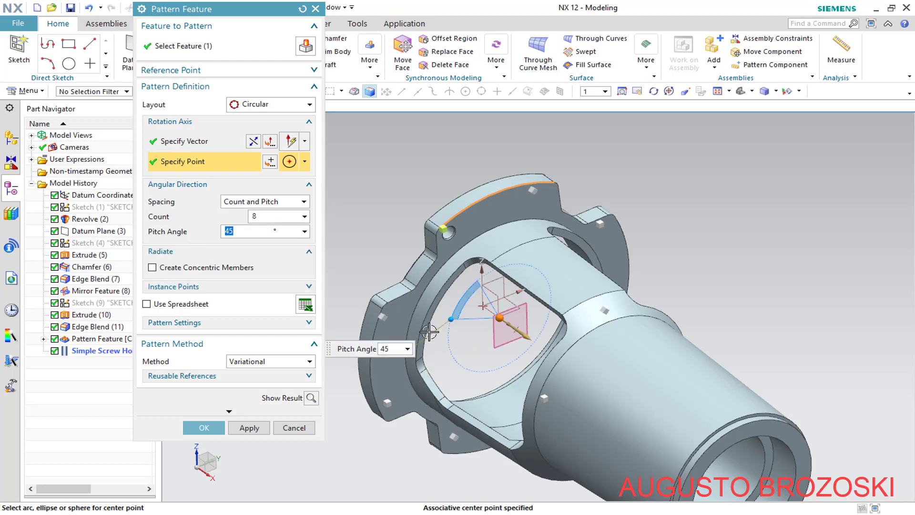
left_click(751, 92)
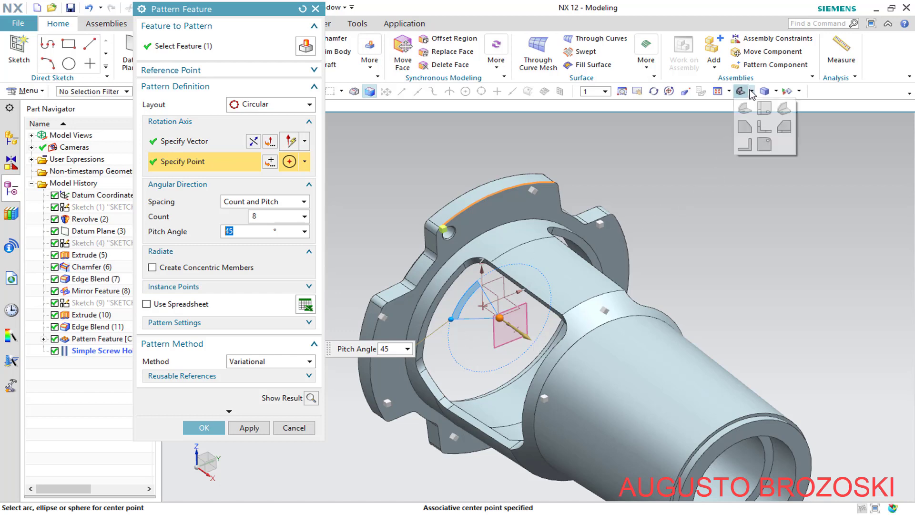
left_click(764, 126)
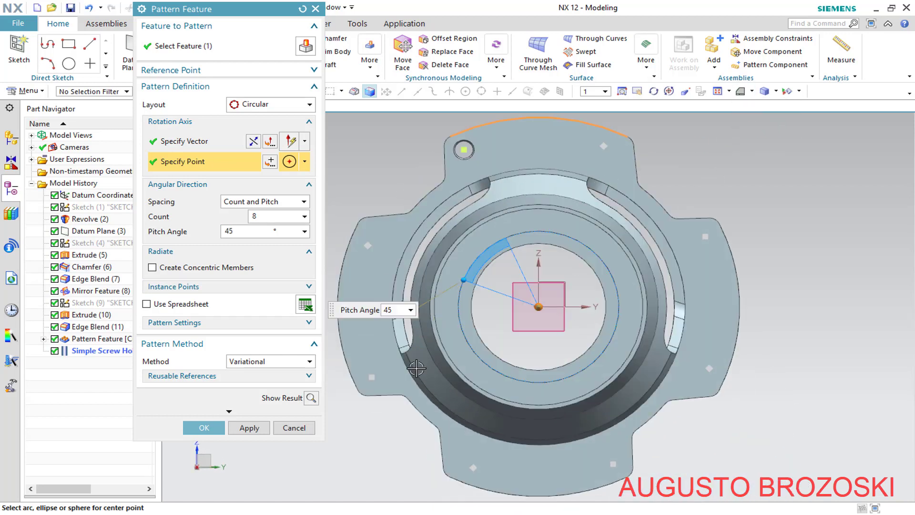
left_click(210, 430)
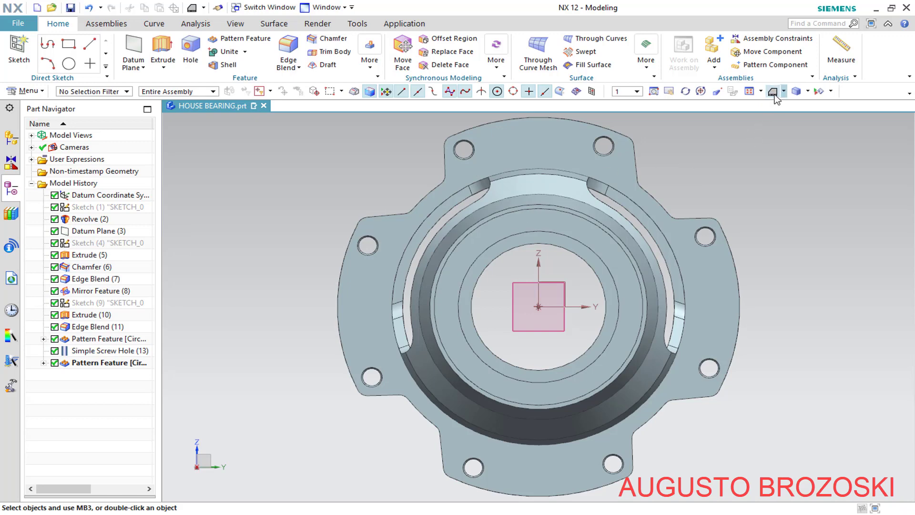
- Return to an angled 3D view, save the part, and check the M6x1 hole details in the PDF drawing
left_click(783, 92)
left_click(777, 107)
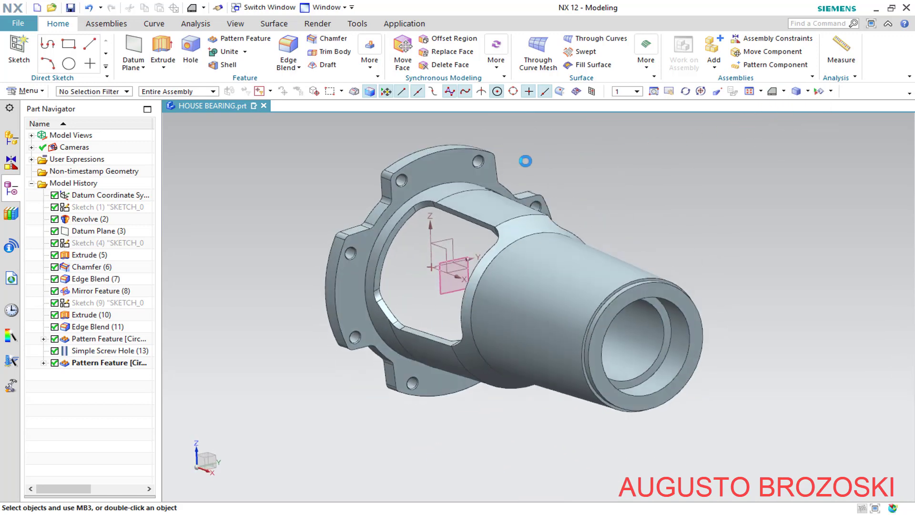
left_click(70, 8)
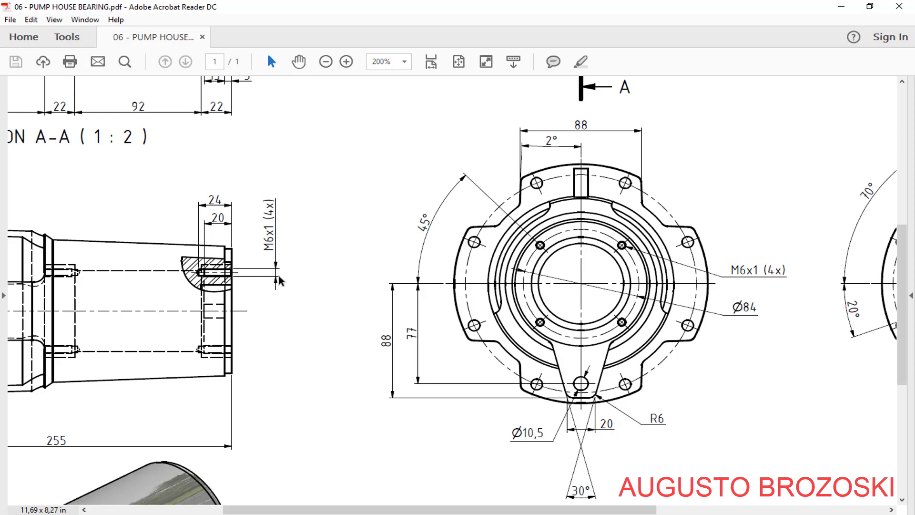
left_click(841, 9)
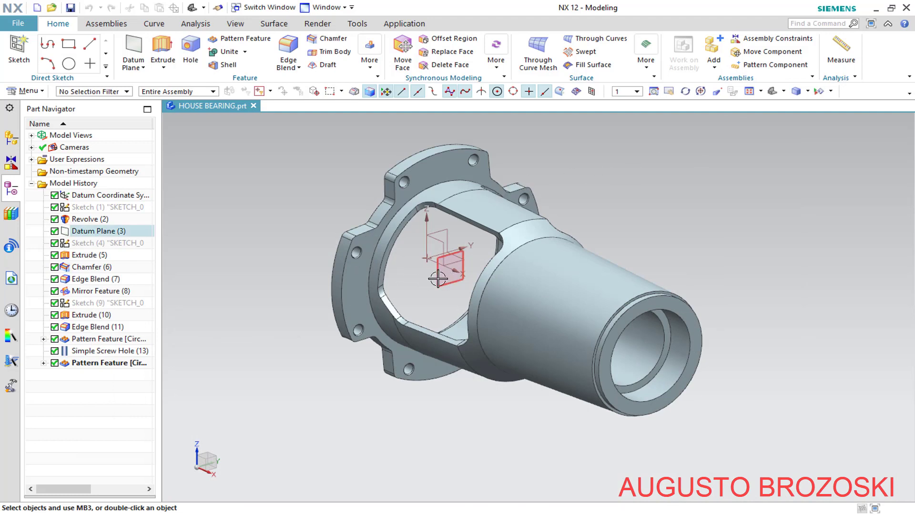
- Suppress Datum Plane (3) in the model history and dismiss the resulting report
left_click(55, 232)
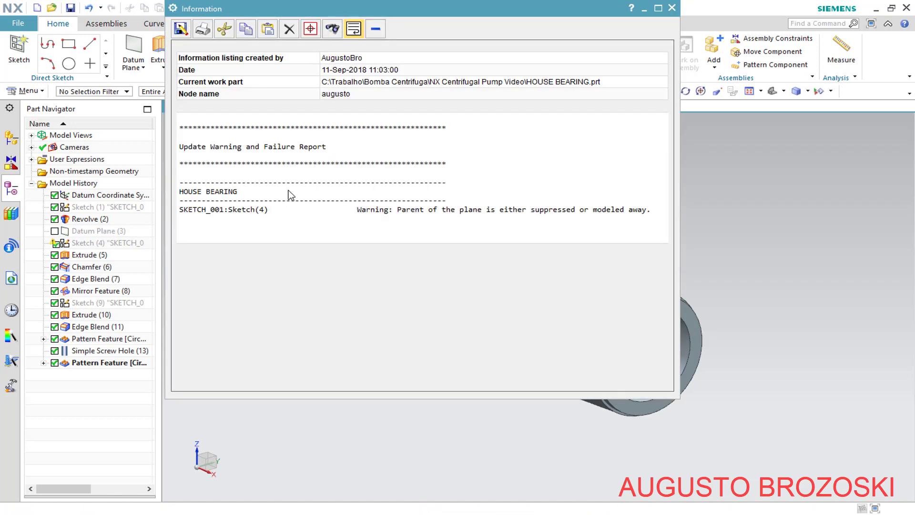
left_click(672, 8)
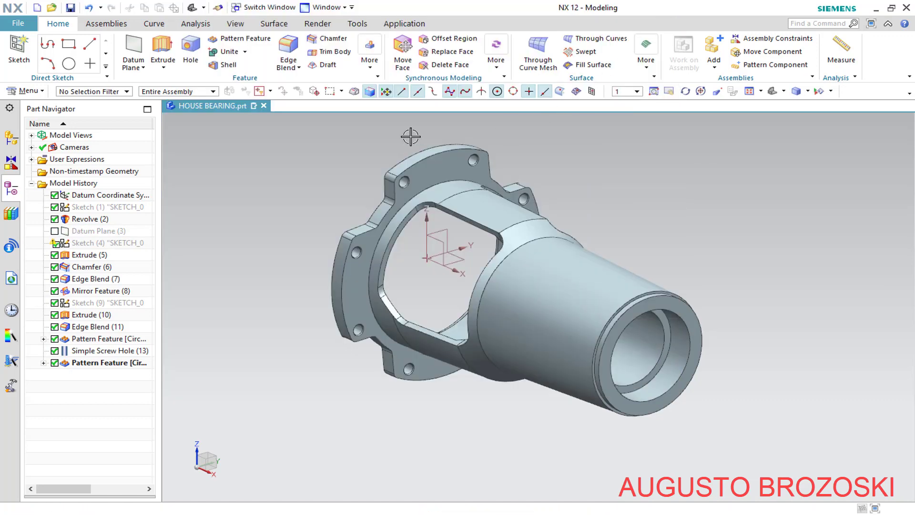
- Start a new hole feature on the bearing
left_click(190, 47)
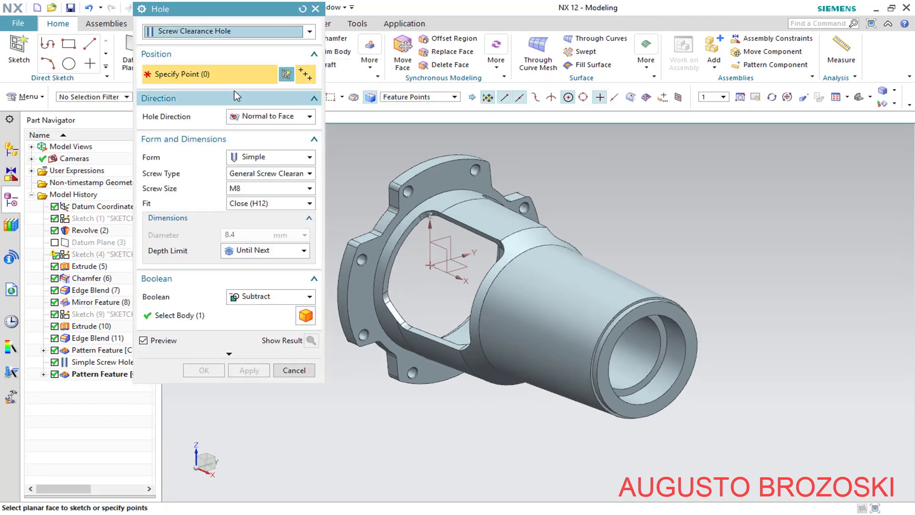
- Create a hole-position sketch on the tube's annular end face and place one point at the upper left of the ring
left_click(286, 76)
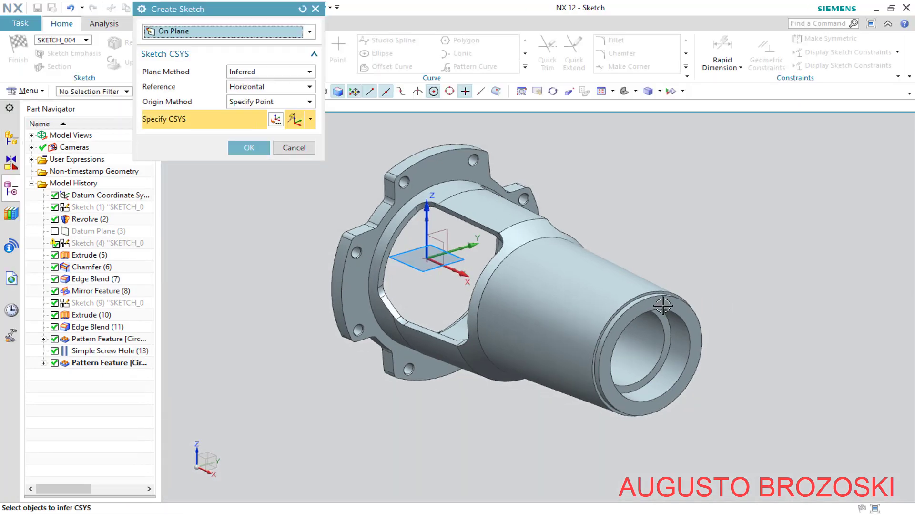
left_click(683, 341)
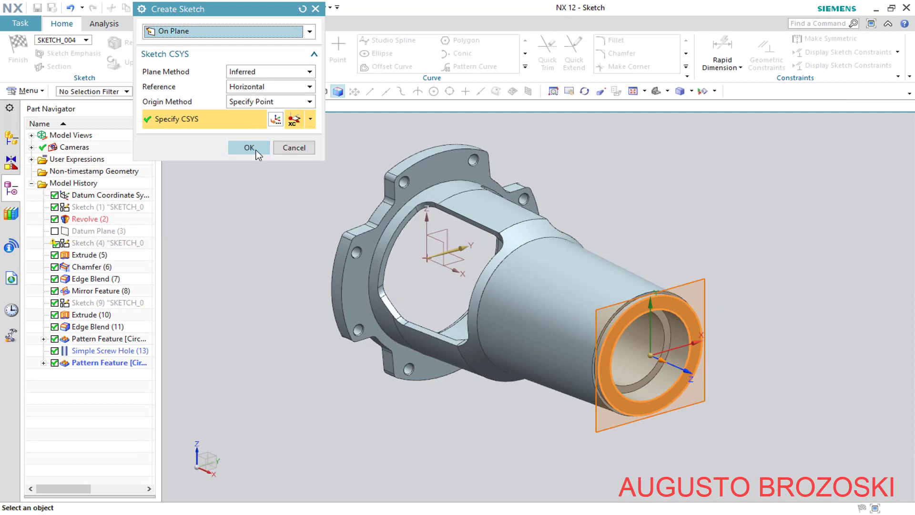
left_click(257, 148)
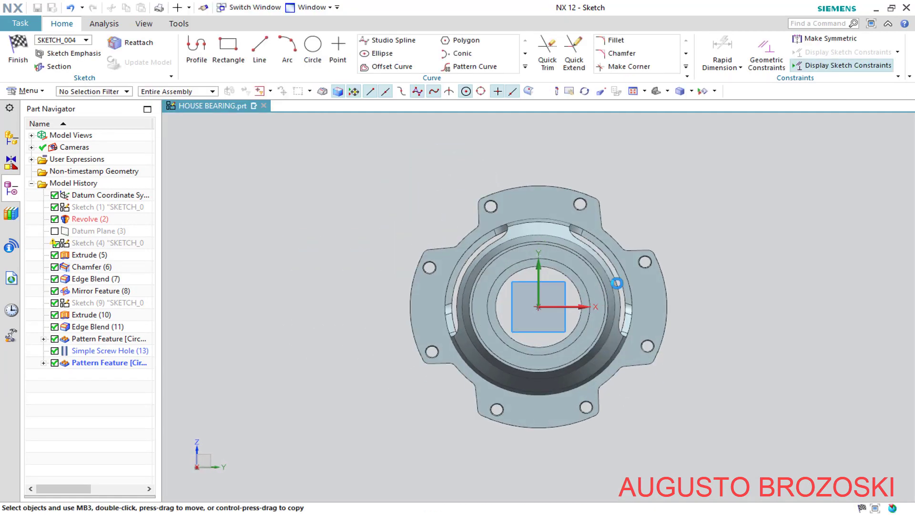
scroll(588, 273, "up", 3)
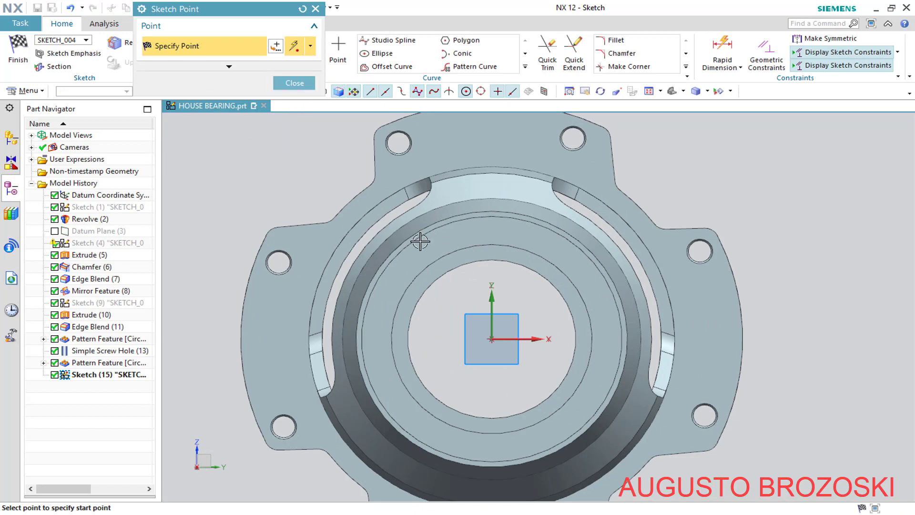
left_click(401, 270)
left_click(315, 9)
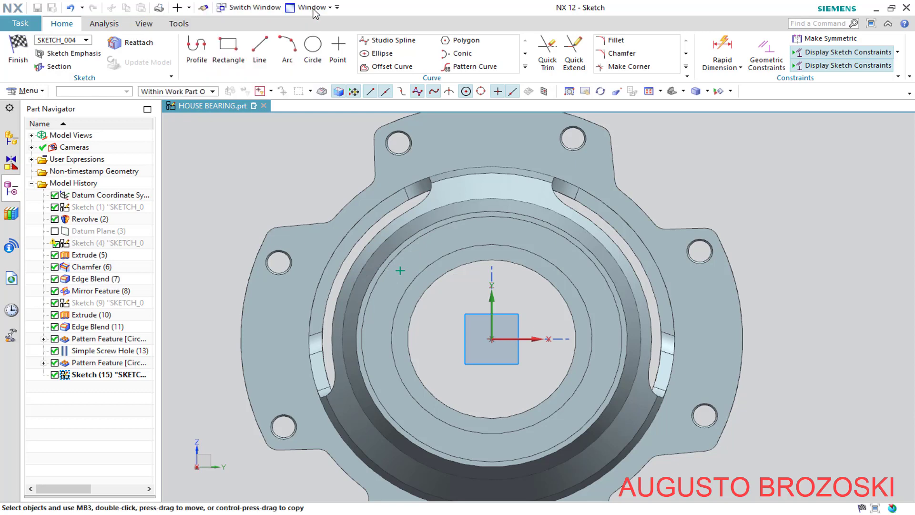
- Sketch a line about 43 mm long from the point to the origin, and a vertical line from the origin up to the face's outer circular edge
left_click(196, 57)
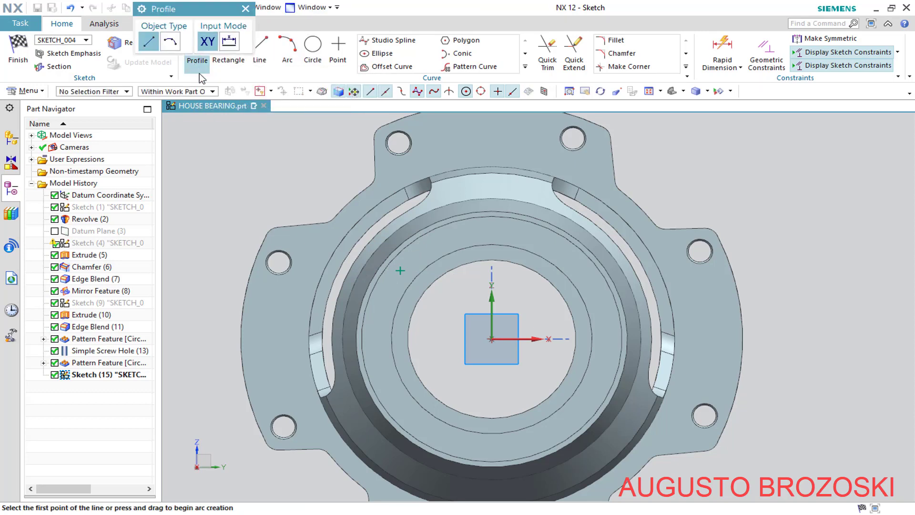
left_click(400, 270)
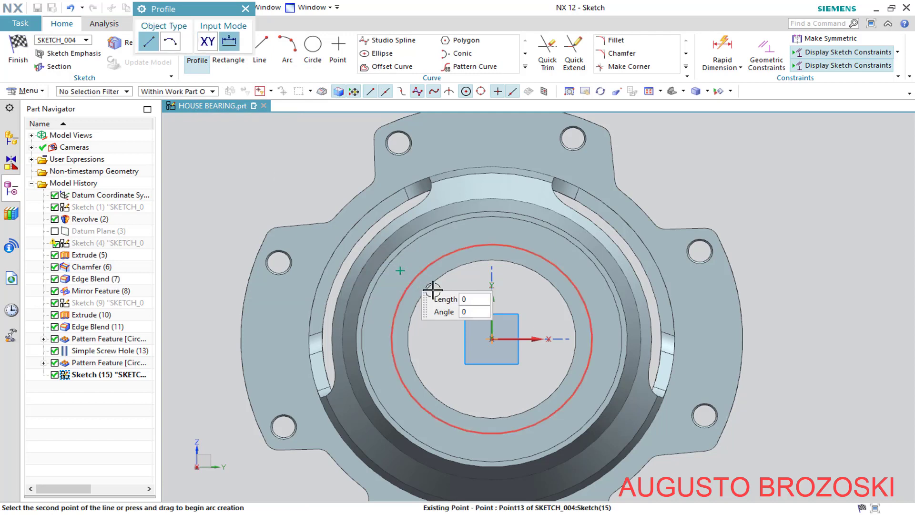
left_click(491, 339)
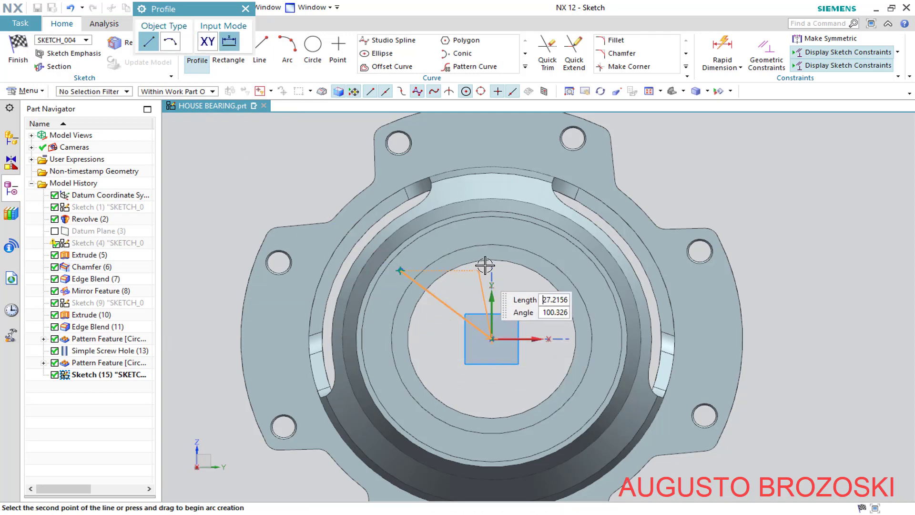
left_click(492, 217)
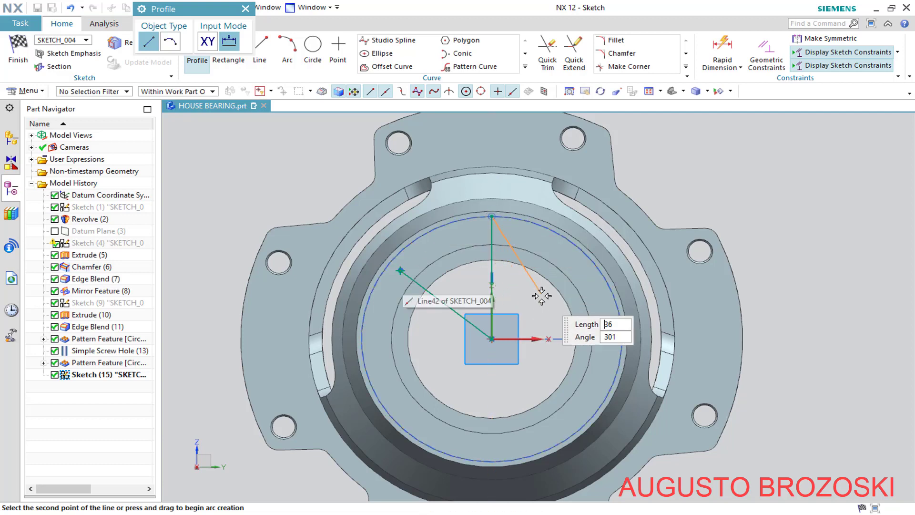
key("Escape")
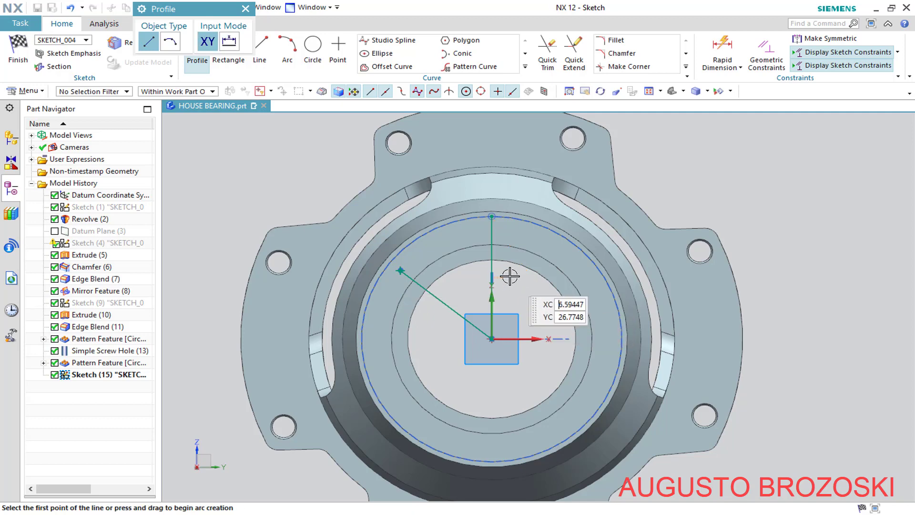
scroll(511, 275, "up", 1)
scroll(510, 276, "up", 1)
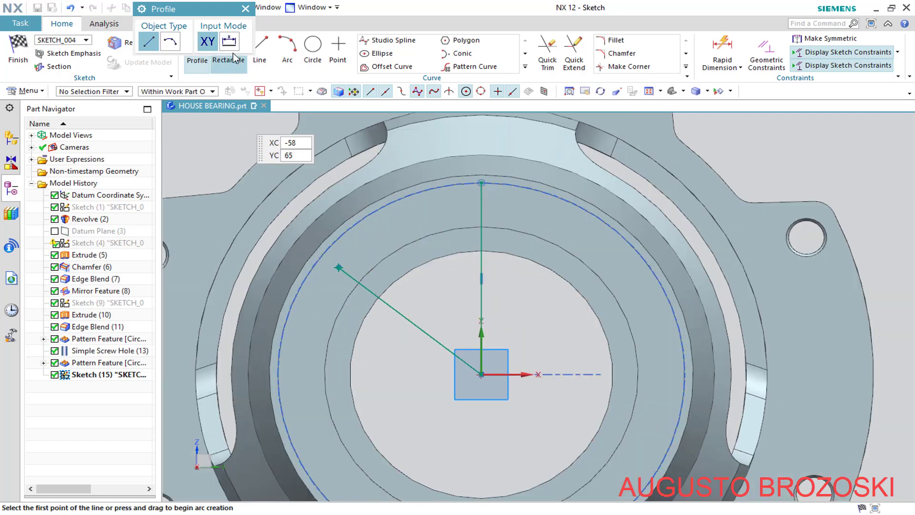
left_click(245, 8)
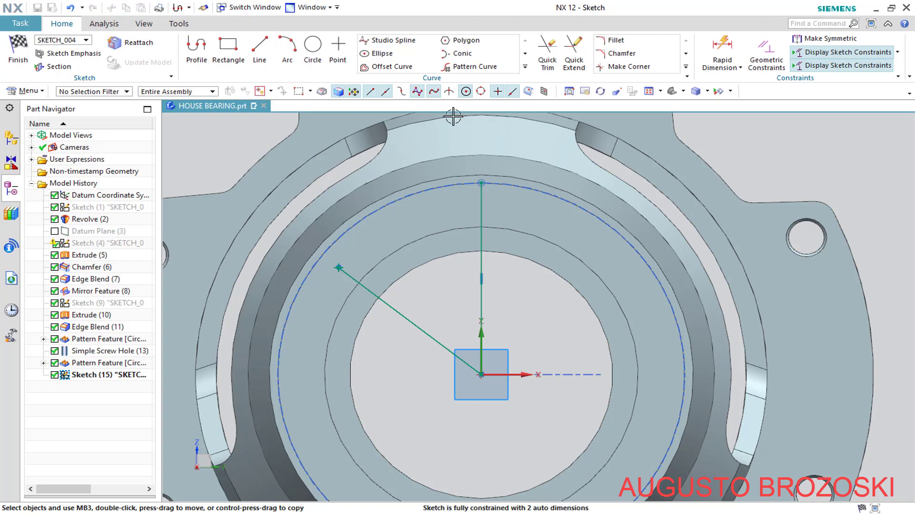
- Dimension the slanted line's length, check the bolt circle in the PUMP HOUSE BEARING PDF drawing, and set the dimension to 84/2
left_click(722, 48)
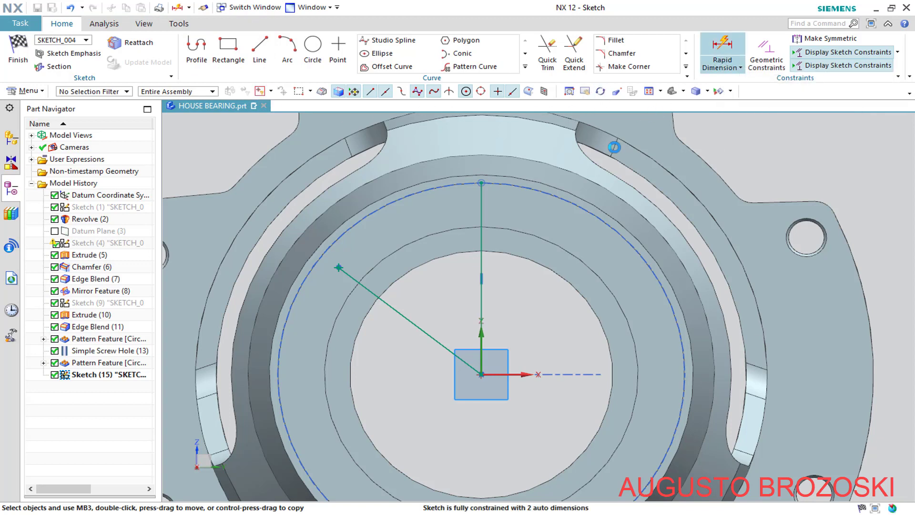
left_click(399, 311)
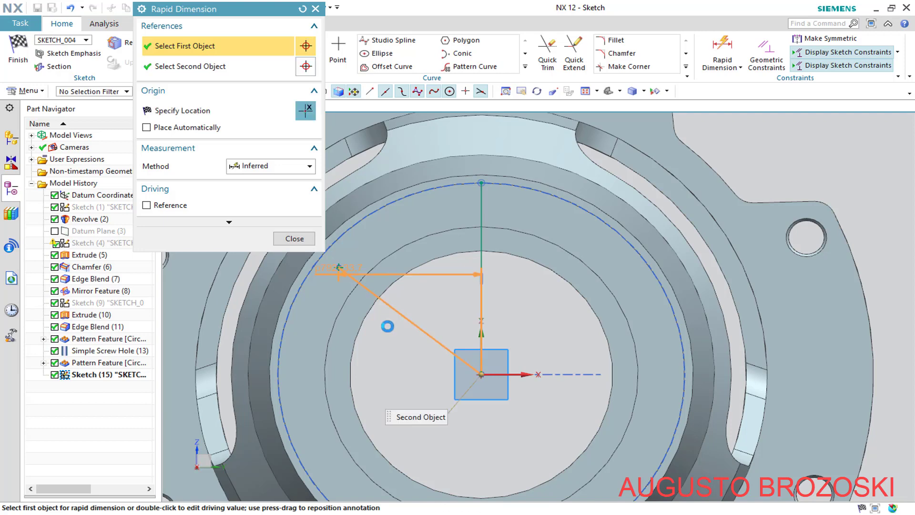
left_click(381, 340)
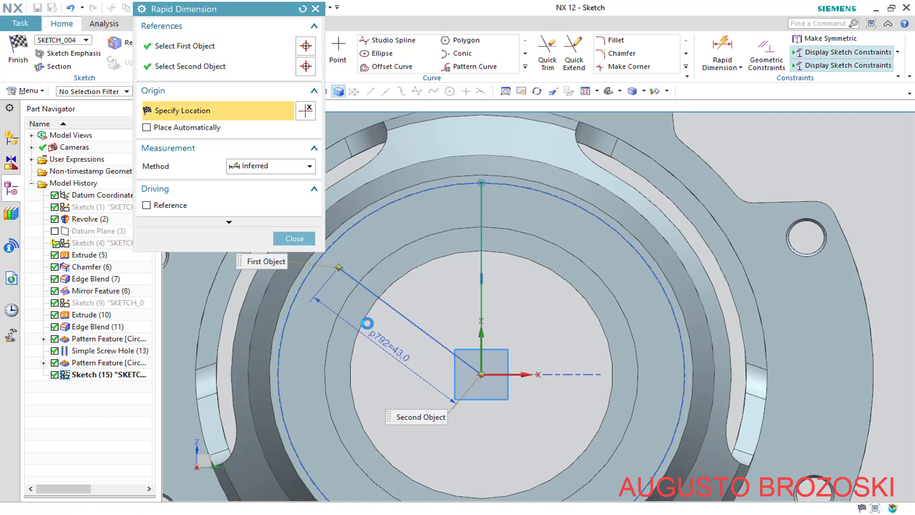
key("alt+Tab")
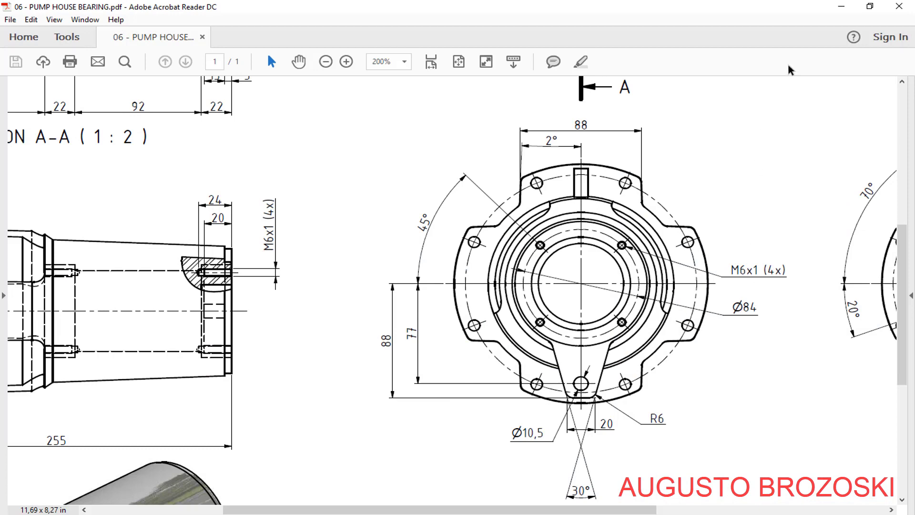
key("alt+Tab")
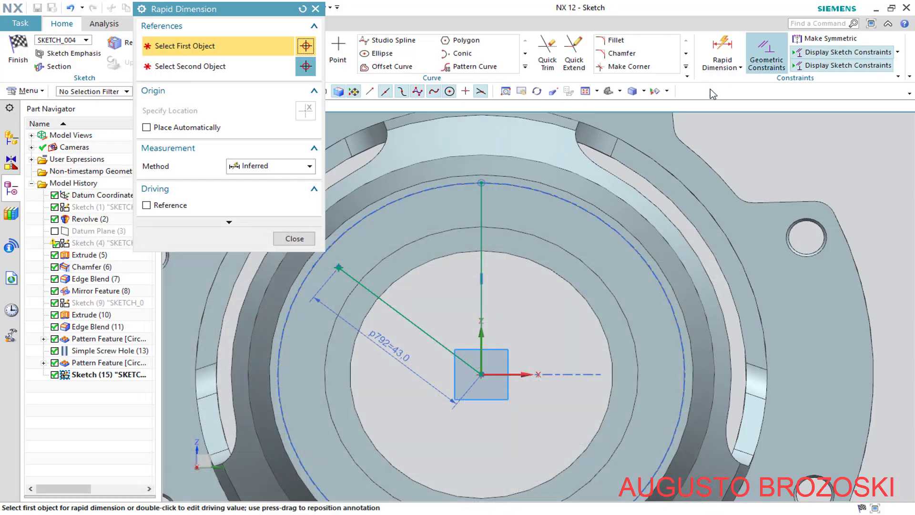
double_click(391, 347)
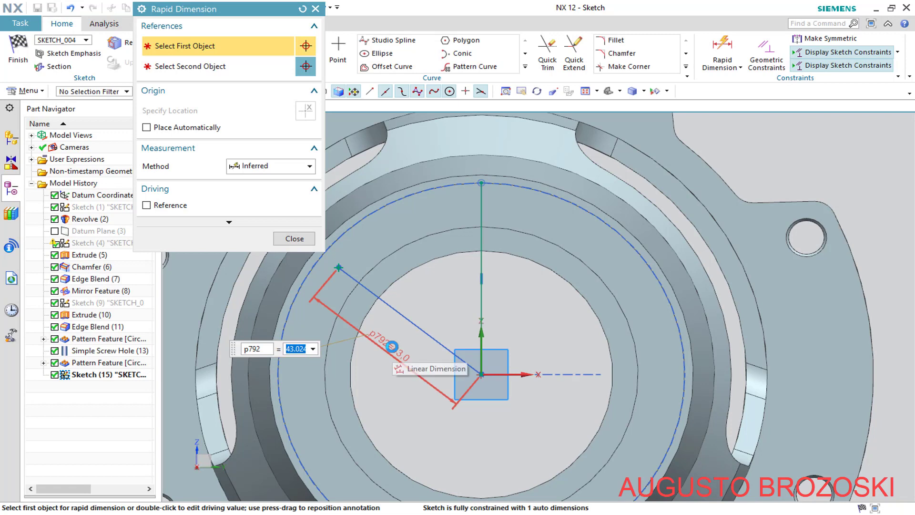
type("84/2")
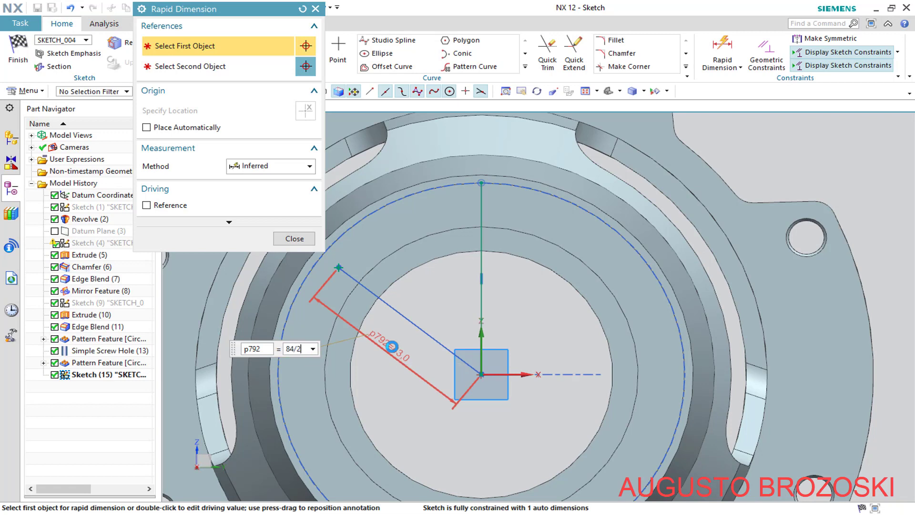
key("Return")
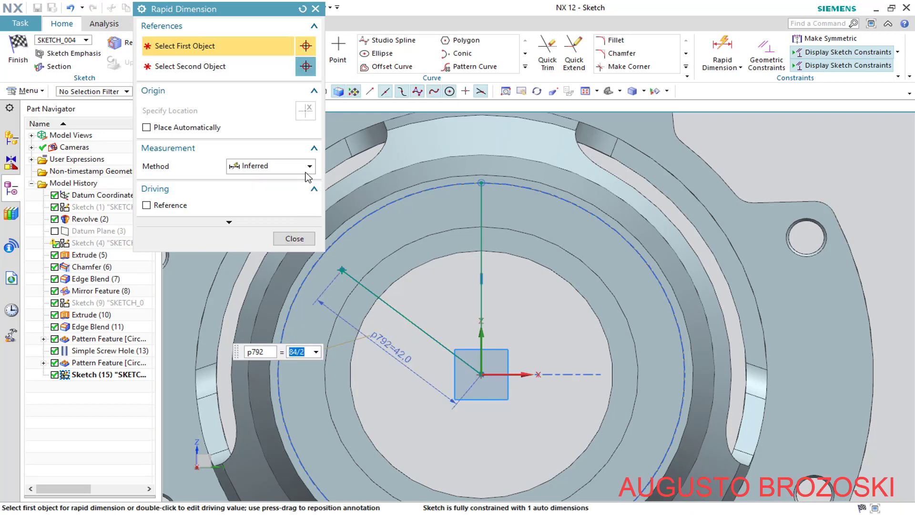
- Add a 45° angular dimension between the slanted line and the vertical line, and finish the sketch
left_click(310, 166)
left_click(273, 252)
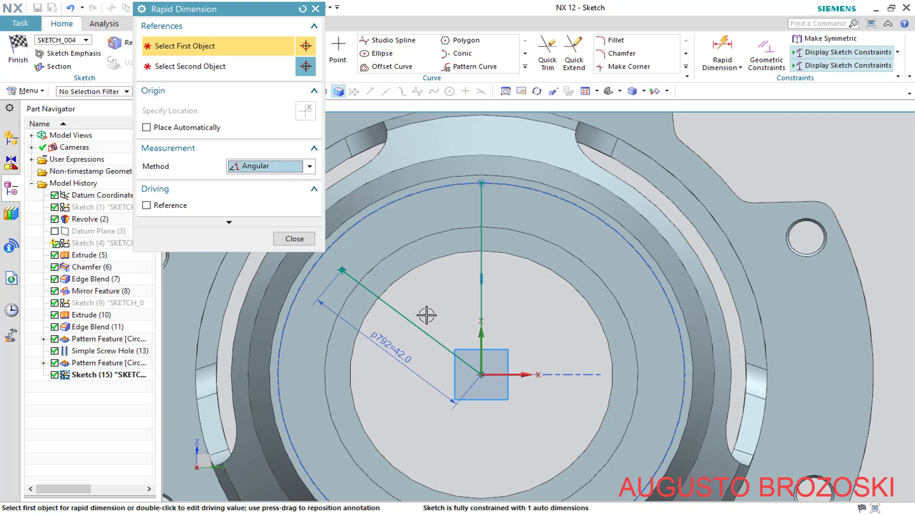
left_click(411, 321)
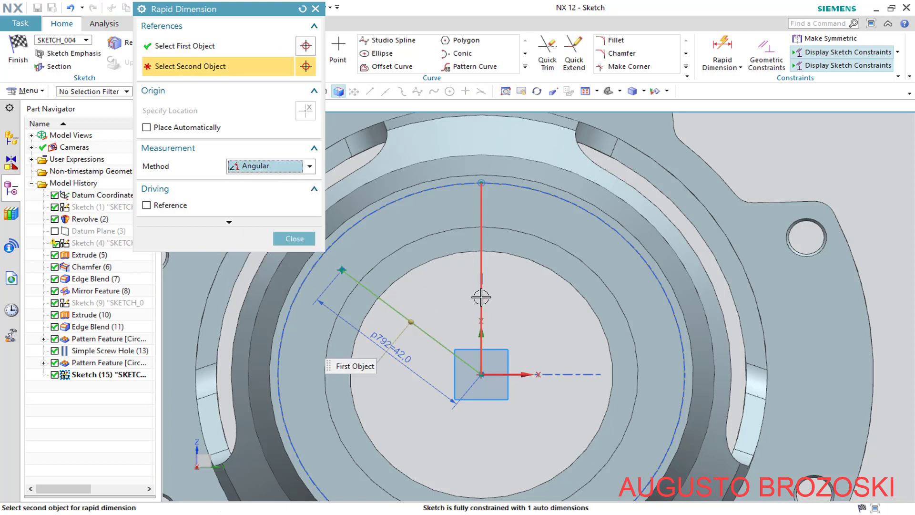
left_click(465, 297)
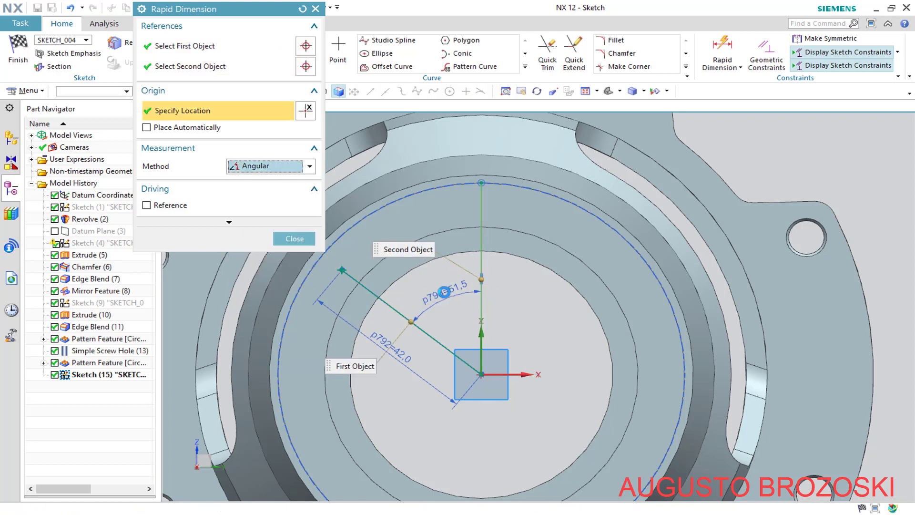
left_click(444, 291)
type("45")
key("Return")
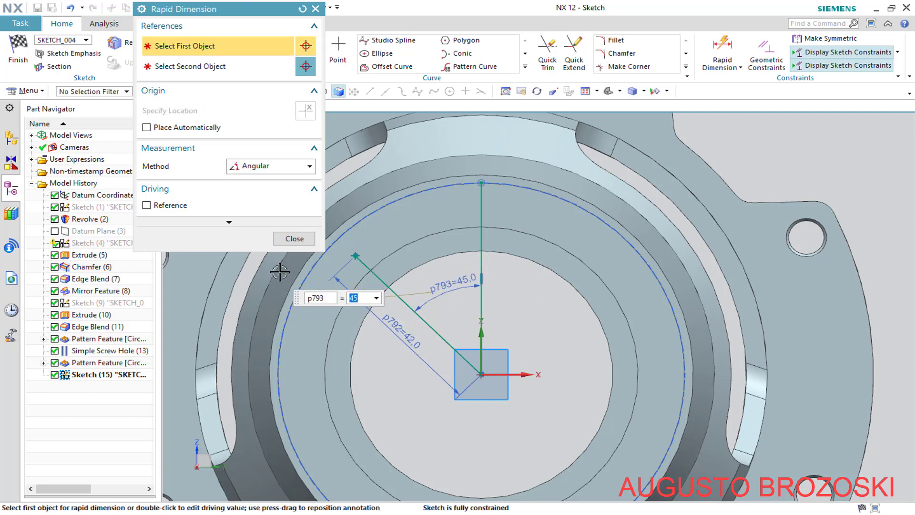
left_click(306, 239)
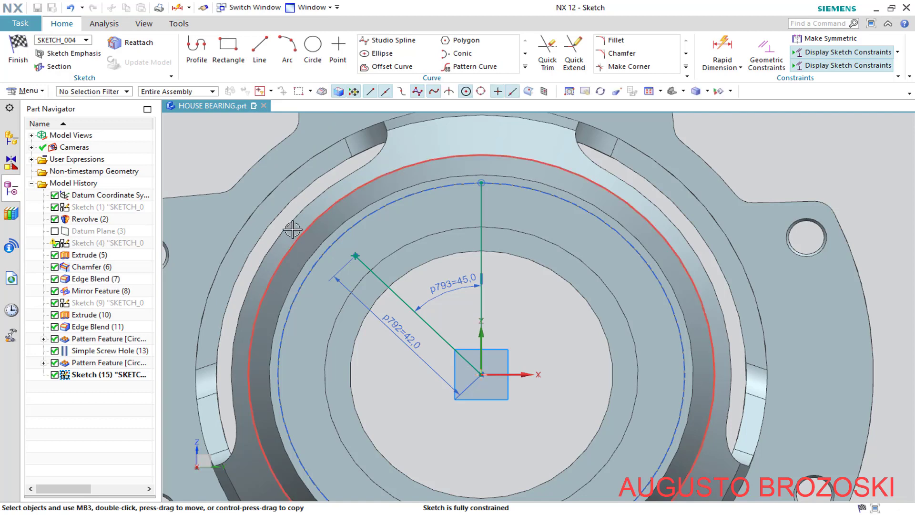
left_click(18, 50)
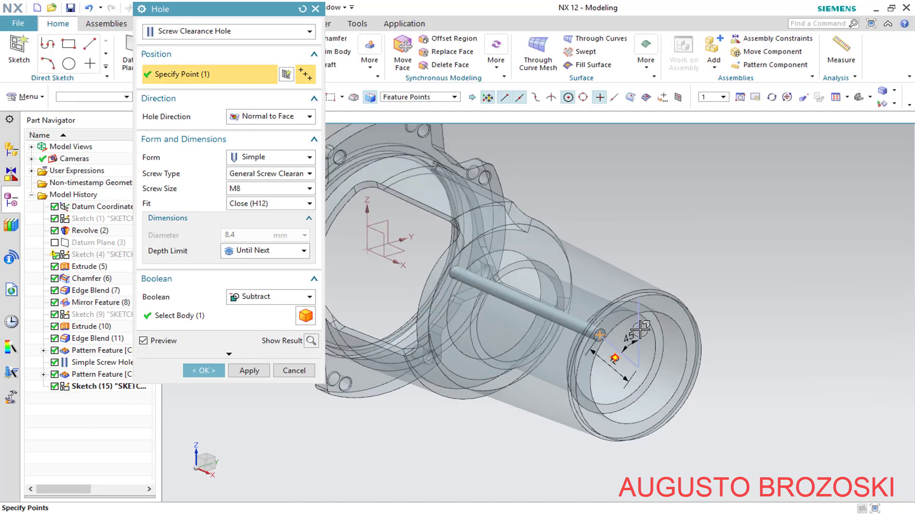
- Change the hole type to Threaded Hole and set the thread size to M6 x 1.0
scroll(640, 329, "up", 3)
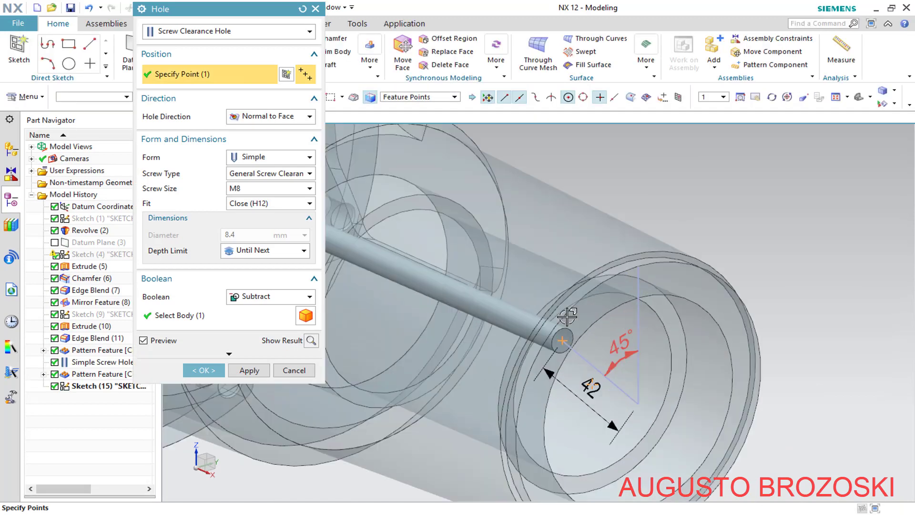
left_click(301, 34)
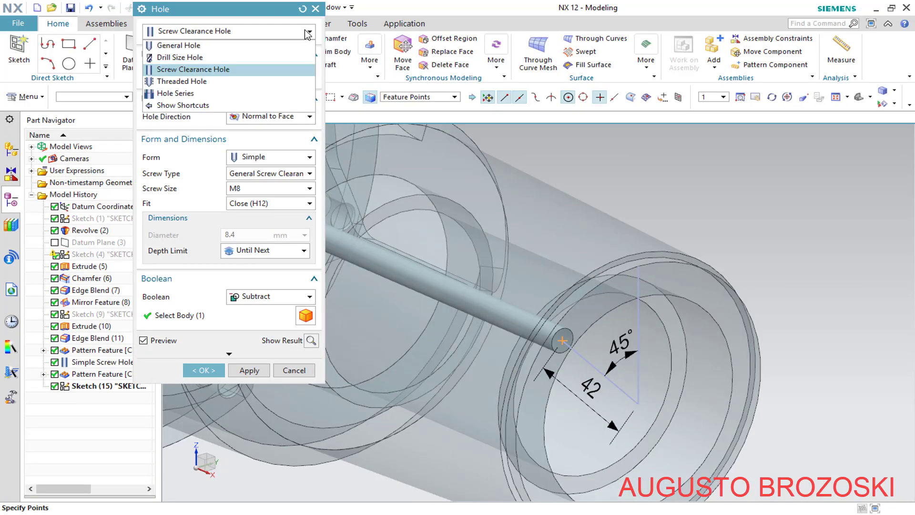
left_click(202, 84)
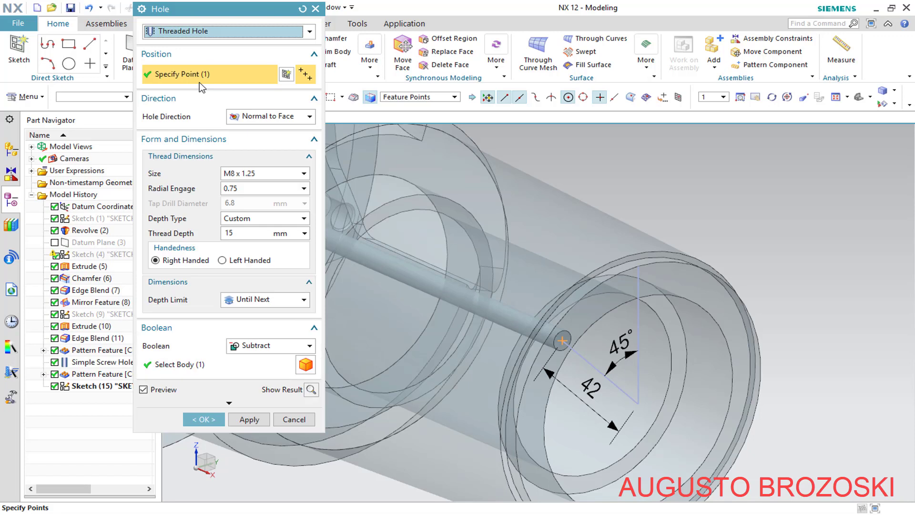
left_click(303, 174)
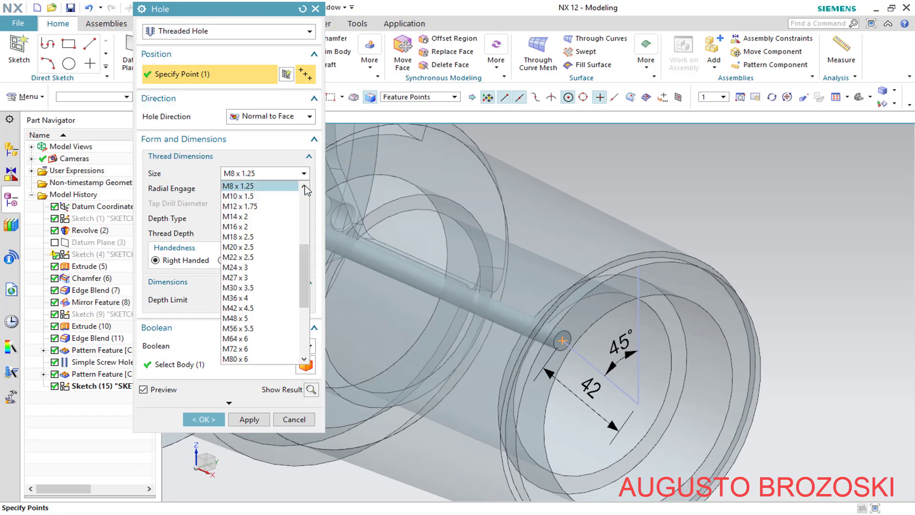
left_click(304, 186)
left_click(305, 186)
left_click(305, 186)
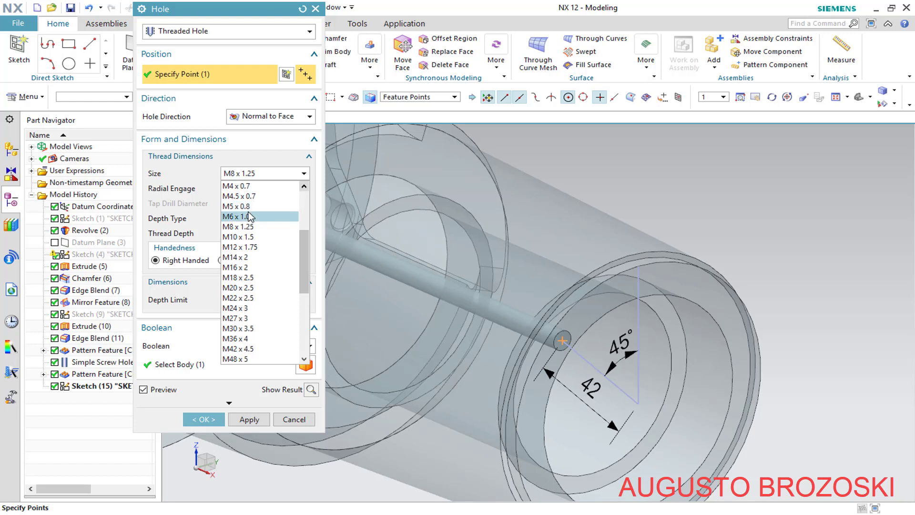
left_click(252, 215)
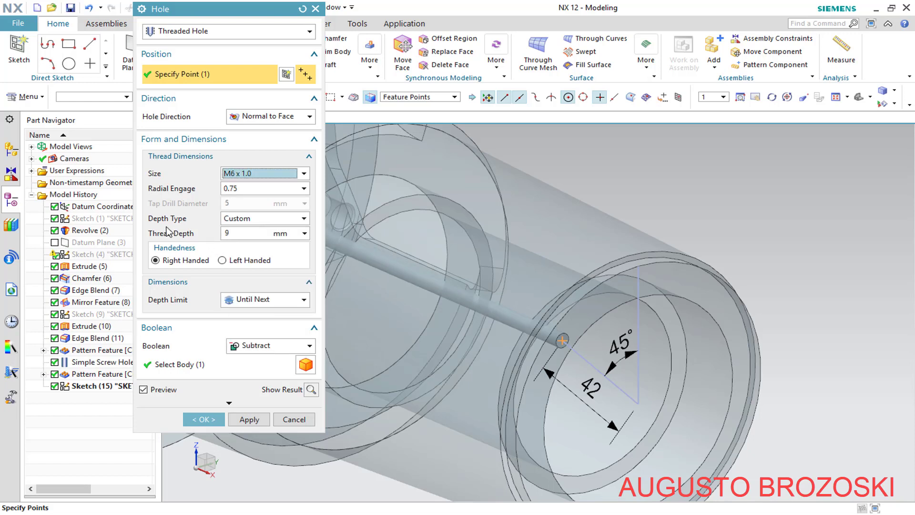
- Check the thread depth in the PUMP HOUSE BEARING PDF drawing and set the hole's thread depth to 20 mm
double_click(234, 232)
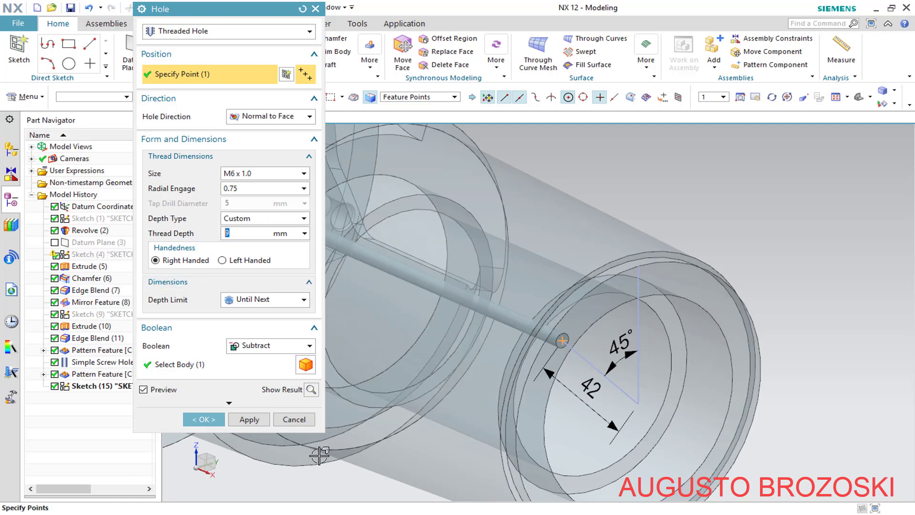
left_click(323, 511)
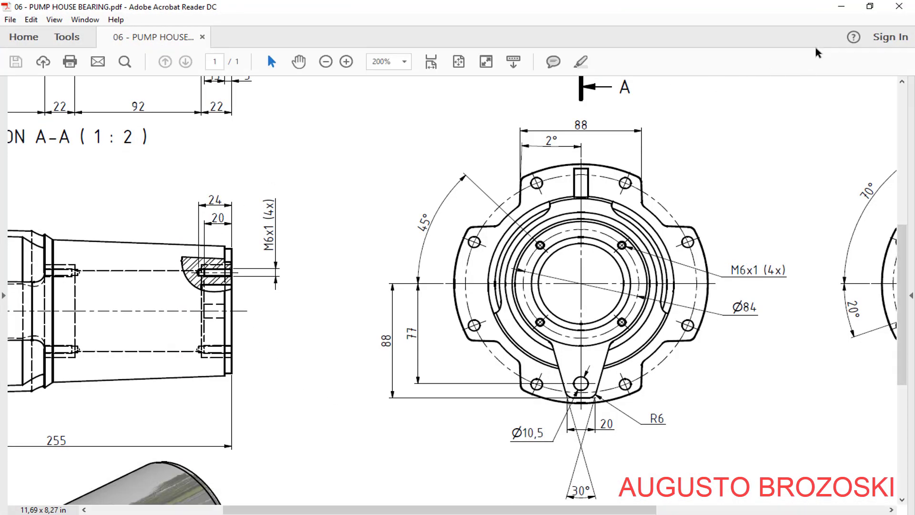
left_click(841, 6)
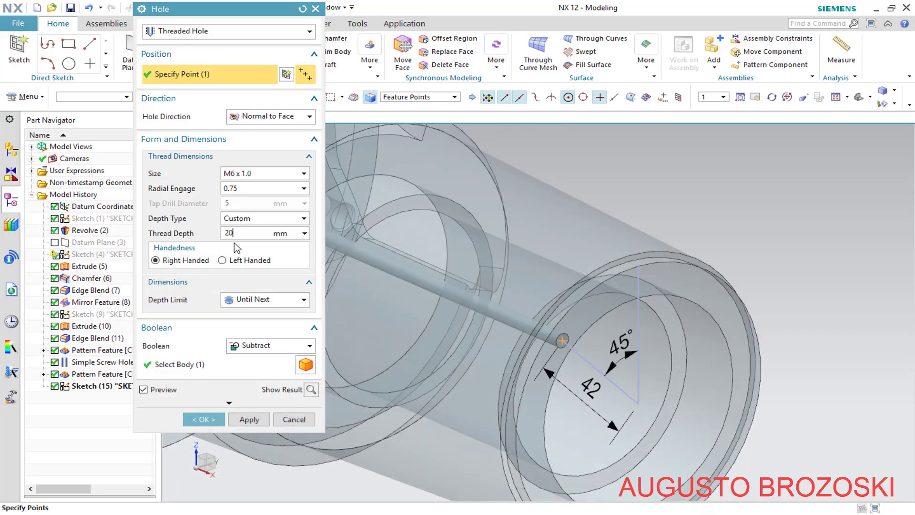
- Enter the 20 mm thread depth, check the PUMP HOUSE BEARING PDF drawing, and set the hole's depth limit to a value of 24 mm
type("20")
key("Return")
left_click(302, 303)
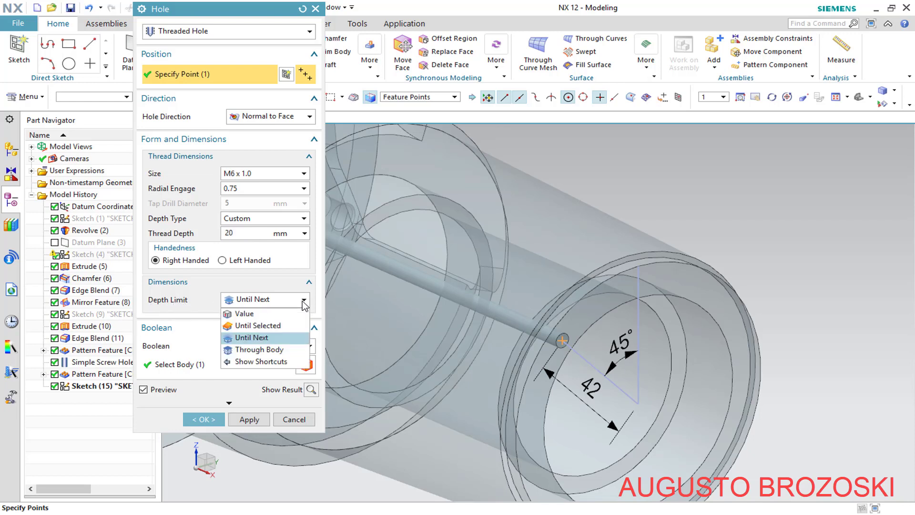
left_click(257, 313)
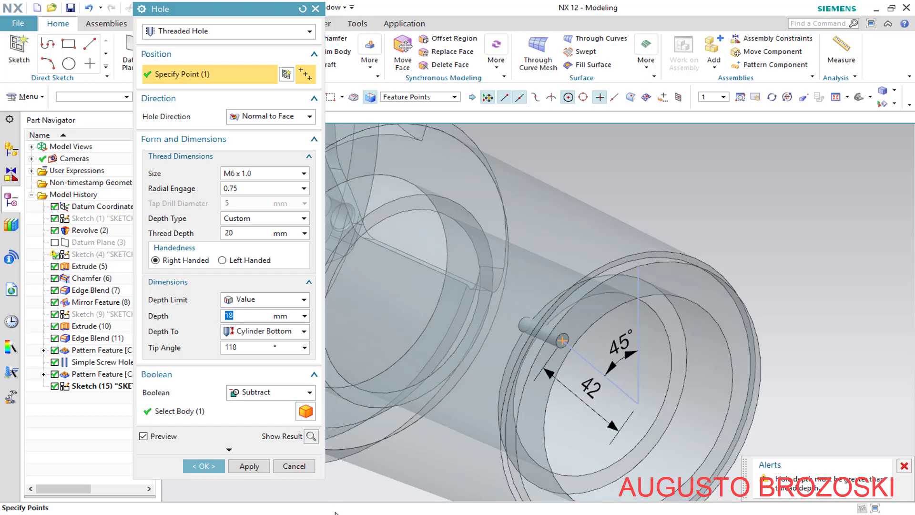
key("alt+Tab")
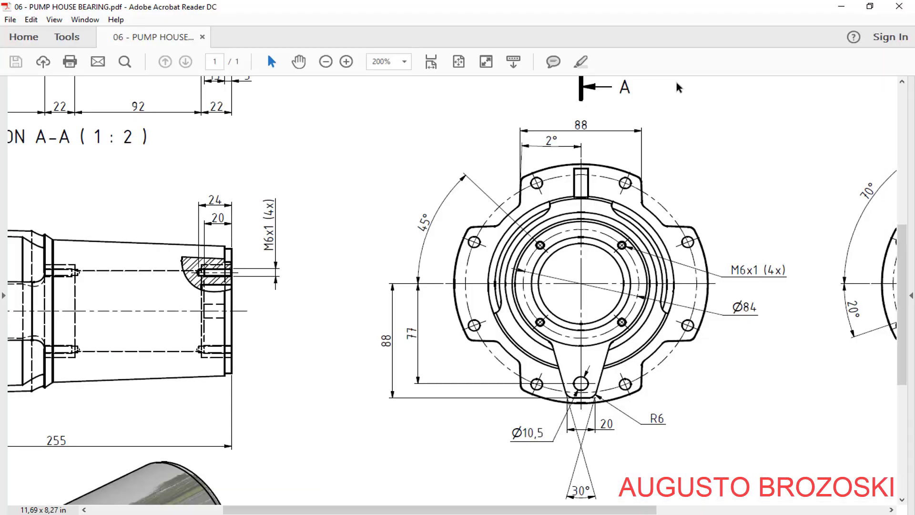
key("alt+Tab")
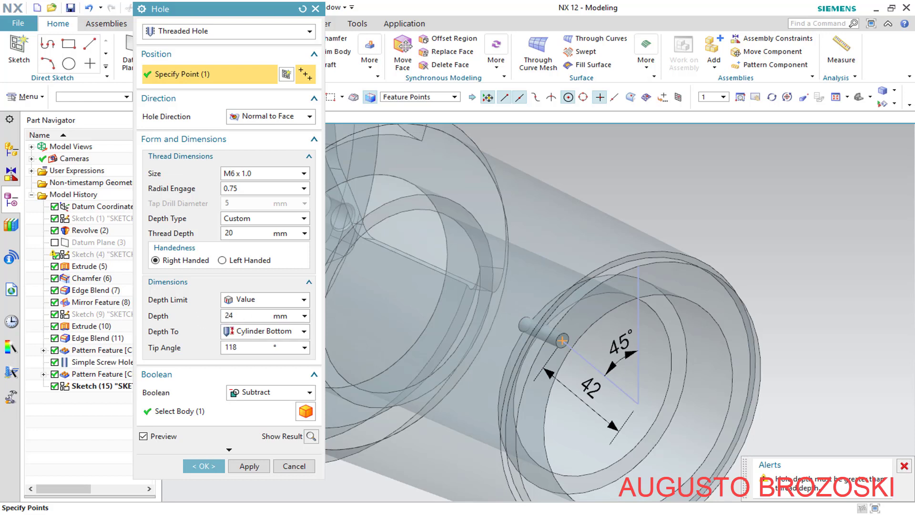
key("Return")
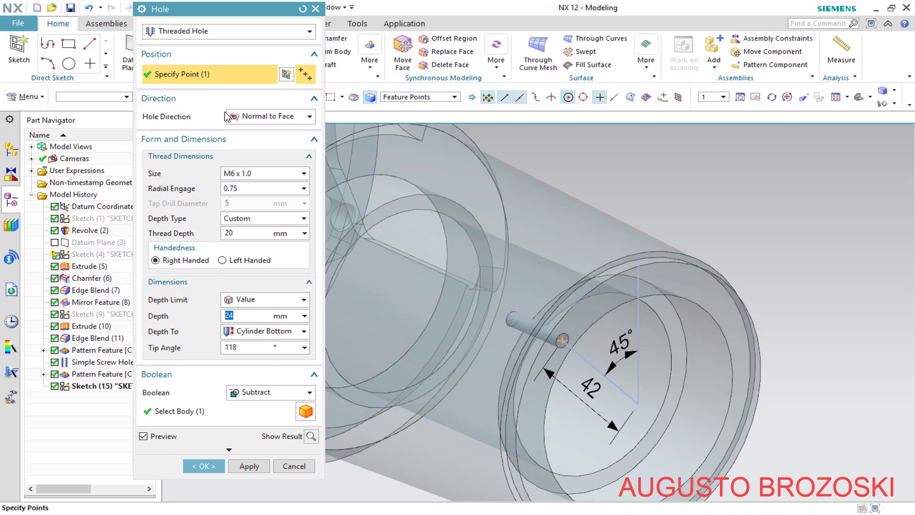
- Use the bearing body as the subtraction target and create the M6 x 1.0 threaded hole in the tube's end face
left_click(216, 413)
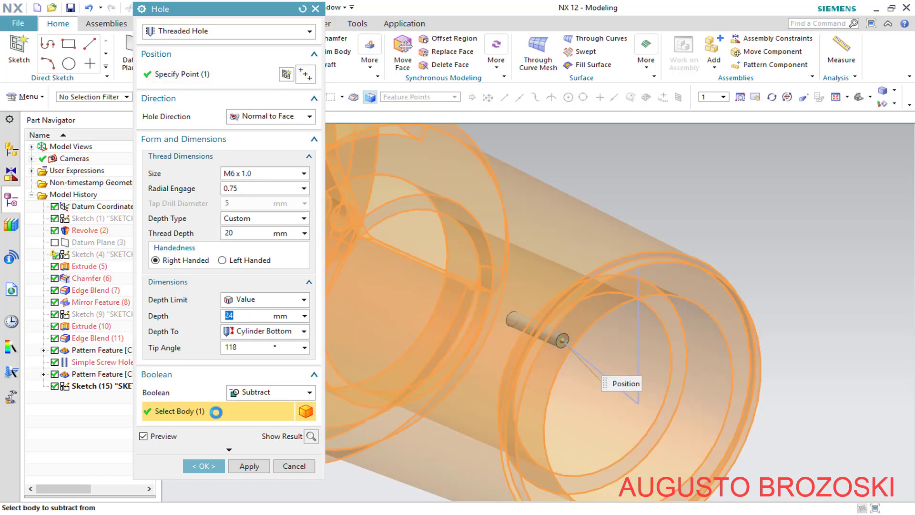
left_click(204, 466)
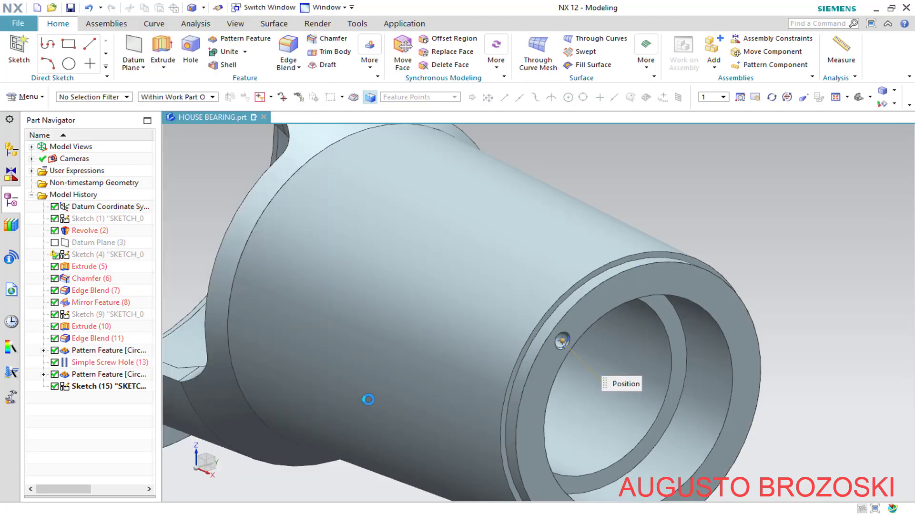
scroll(594, 358, "up", 5)
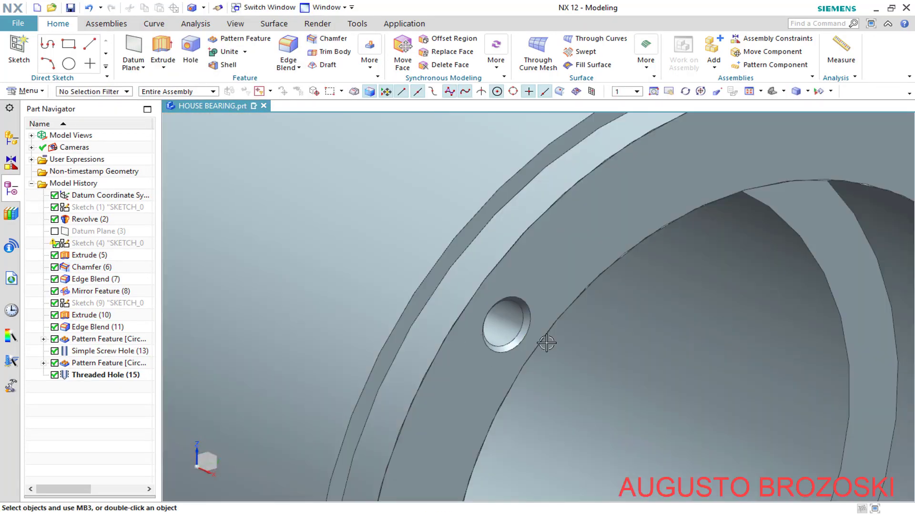
scroll(543, 339, "down", 8)
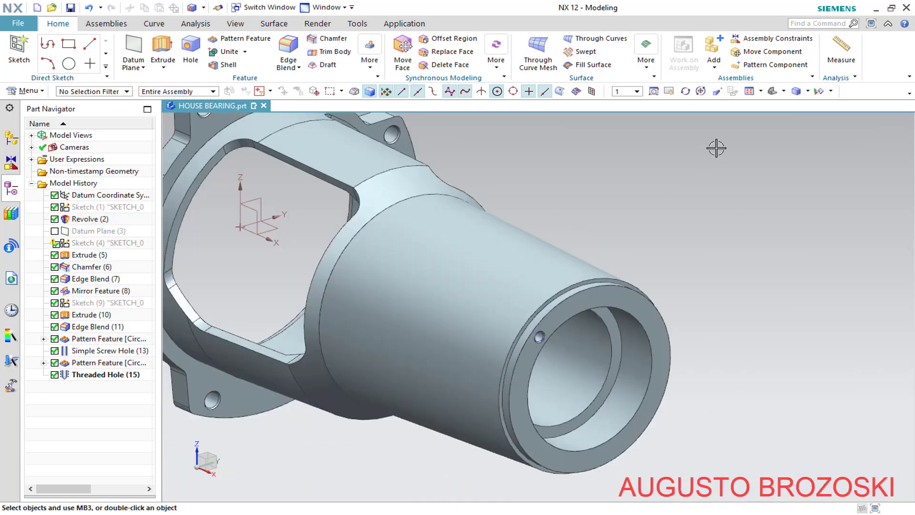
left_click(773, 92)
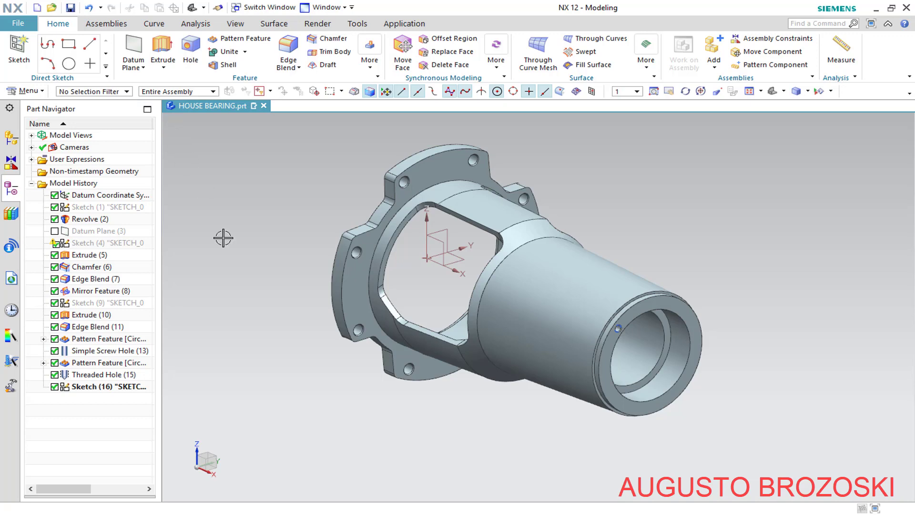
- Check the PUMP HOUSE BEARING PDF drawing and start another threaded hole with its position sketch on the tube's inner ring face beside the side openings
left_click(331, 511)
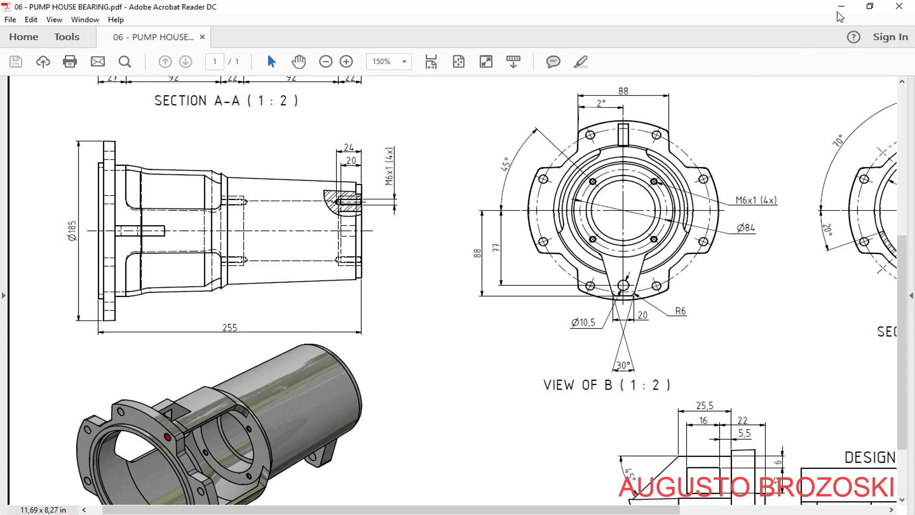
left_click(839, 7)
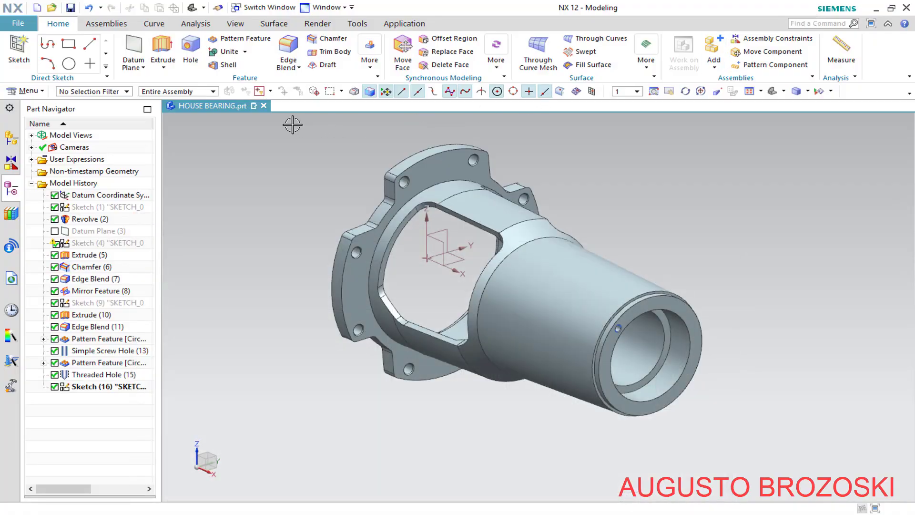
left_click(191, 50)
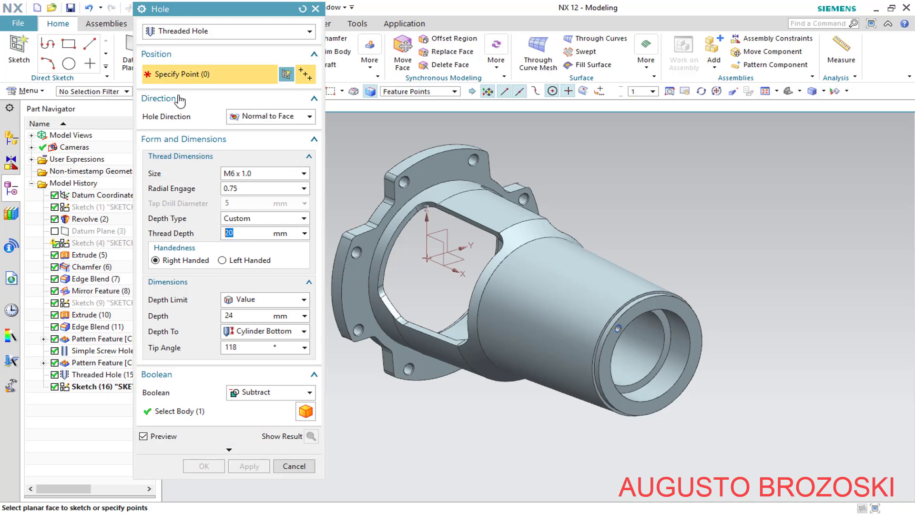
left_click(286, 75)
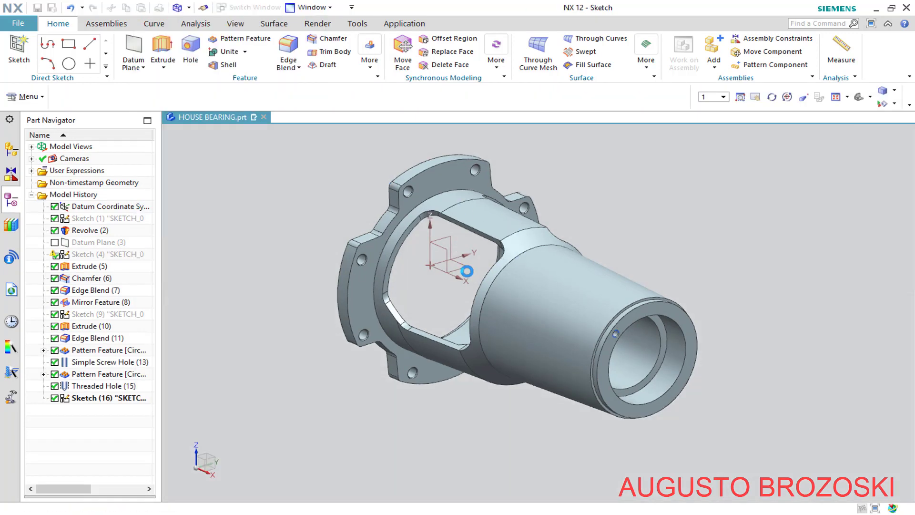
middle_click_drag(464, 272, 591, 292)
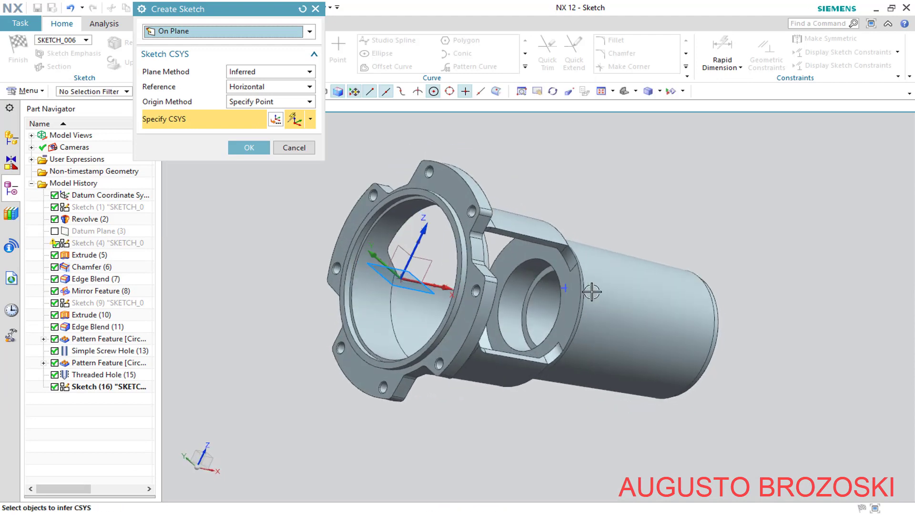
scroll(592, 291, "down", 5)
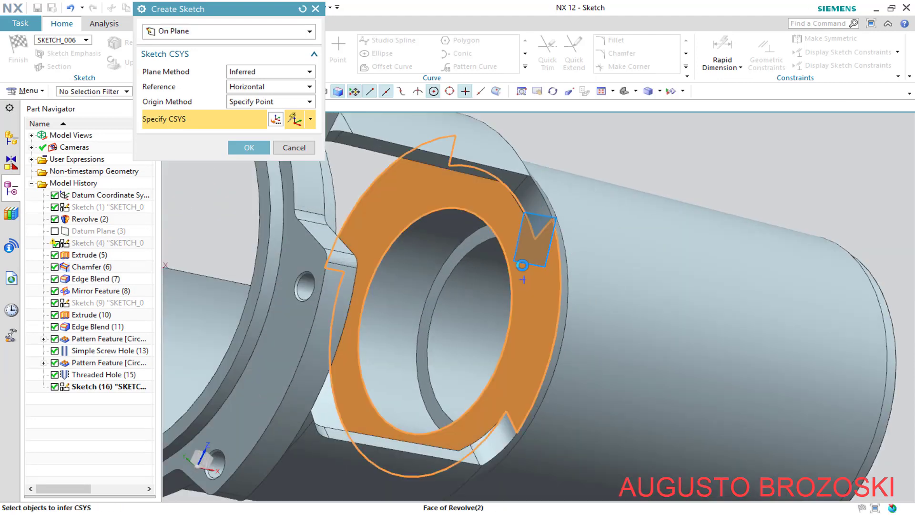
left_click(523, 280)
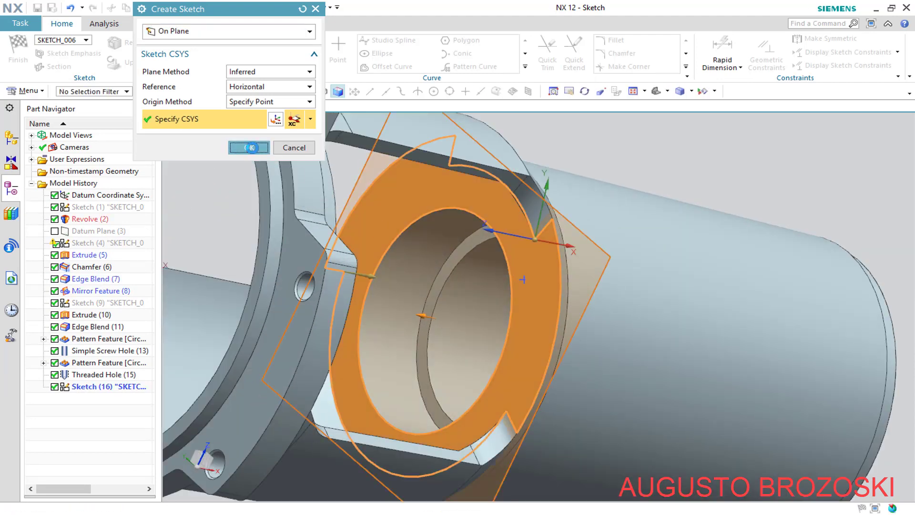
left_click(250, 148)
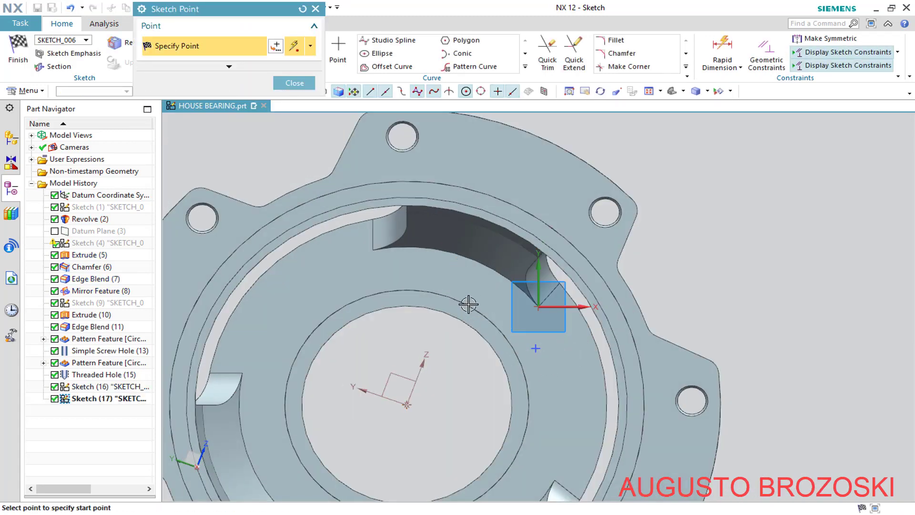
- Switch the display to Static Wireframe and place the sketch point at the centre of the end face's threaded hole
scroll(468, 304, "down", 2)
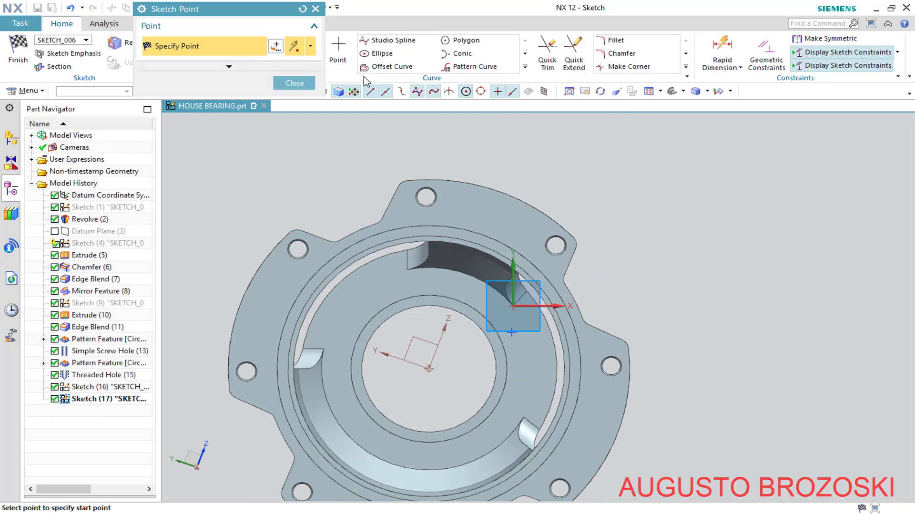
left_click(709, 92)
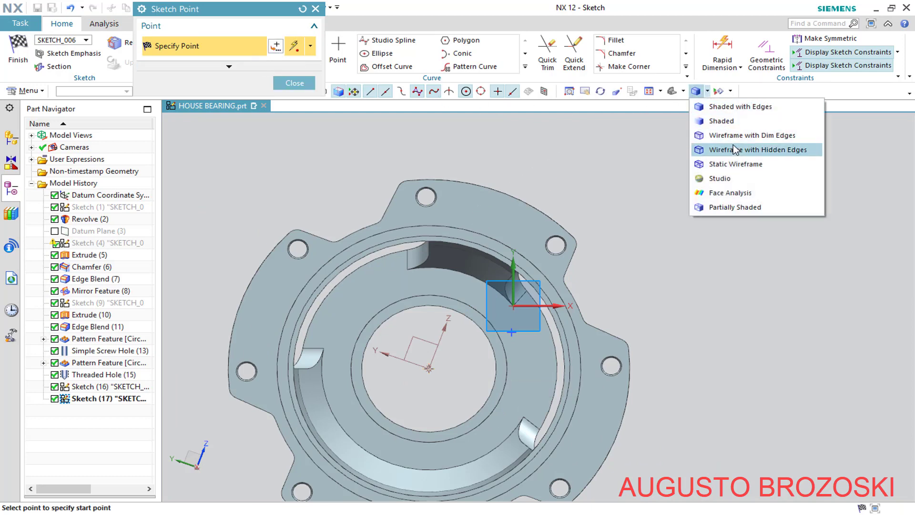
left_click(728, 164)
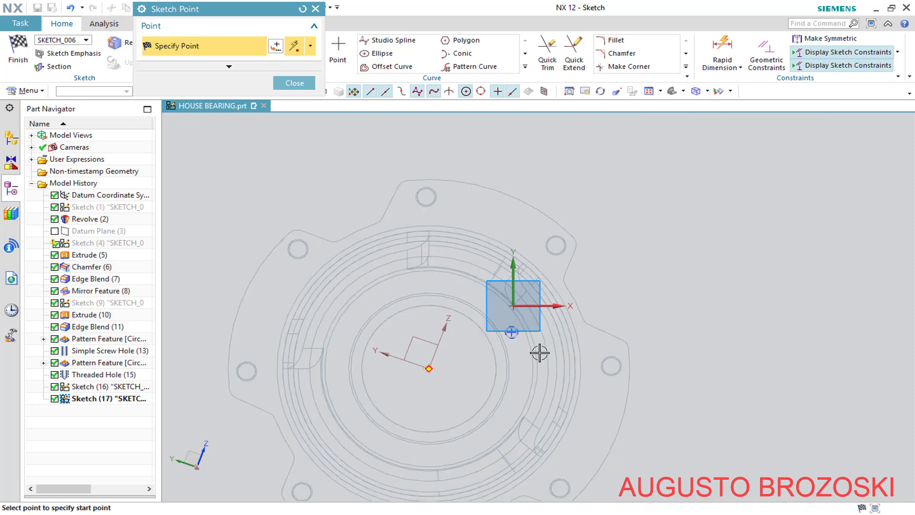
scroll(539, 351, "up", 3)
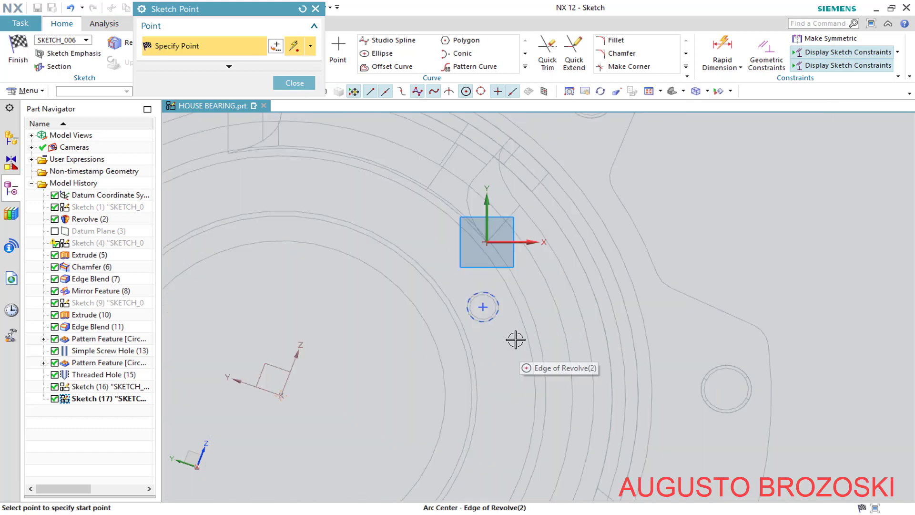
left_click(483, 306)
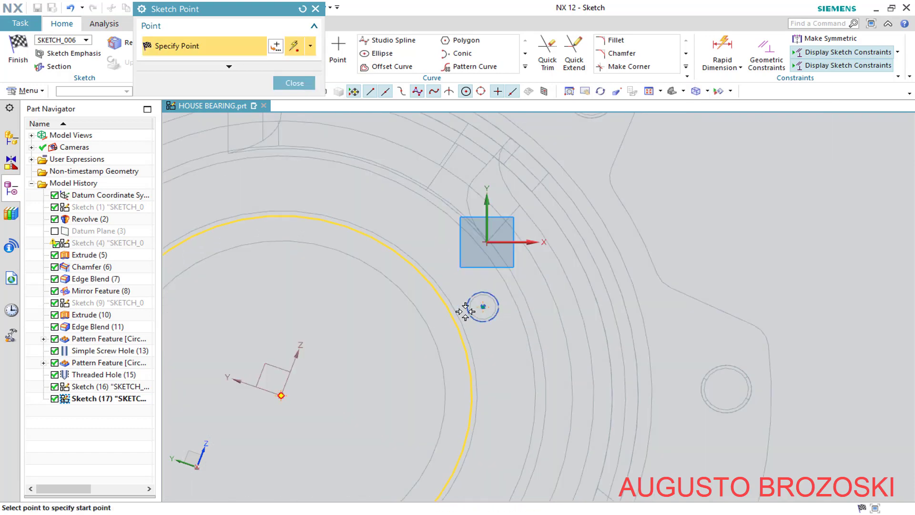
- Finish the position sketch and subtract the M6 x 1.0 threaded hole from the bearing body at the inner ring face
scroll(524, 286, "down", 5)
middle_click_drag(527, 278, 479, 280)
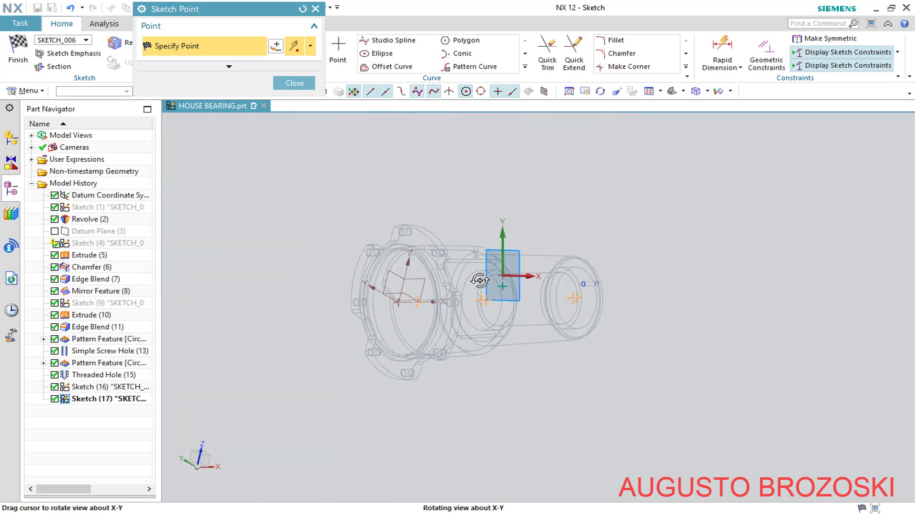
scroll(574, 266, "up", 4)
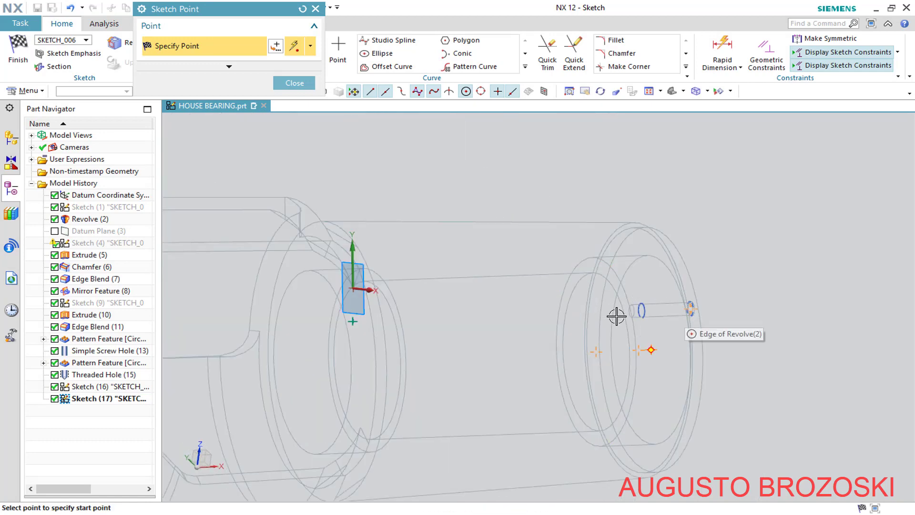
left_click(294, 82)
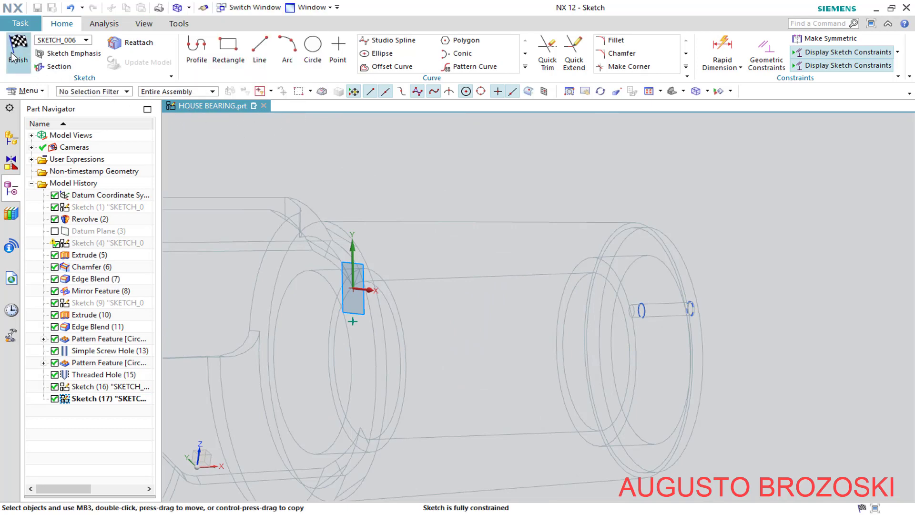
left_click(12, 56)
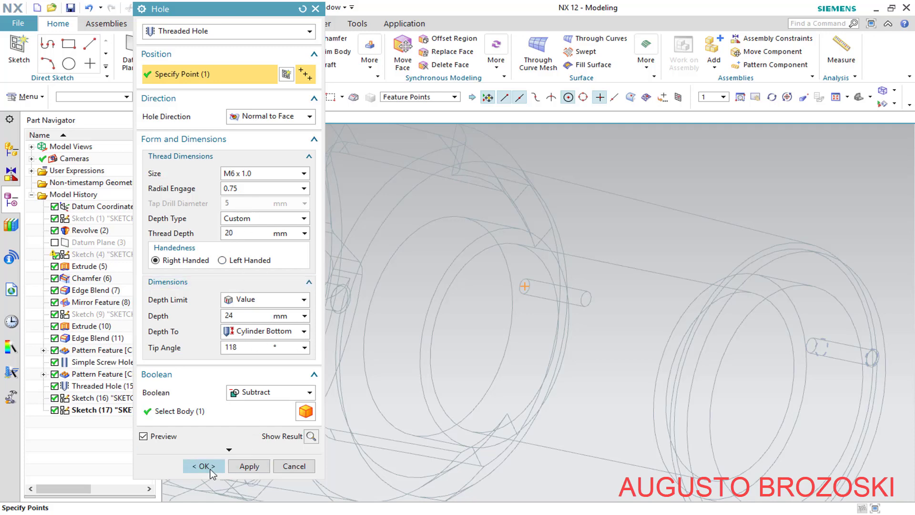
left_click(204, 410)
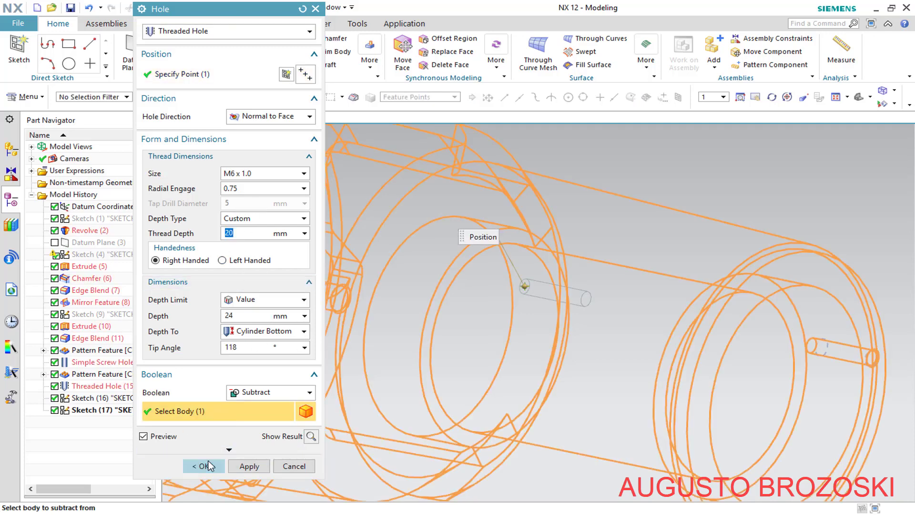
left_click(206, 466)
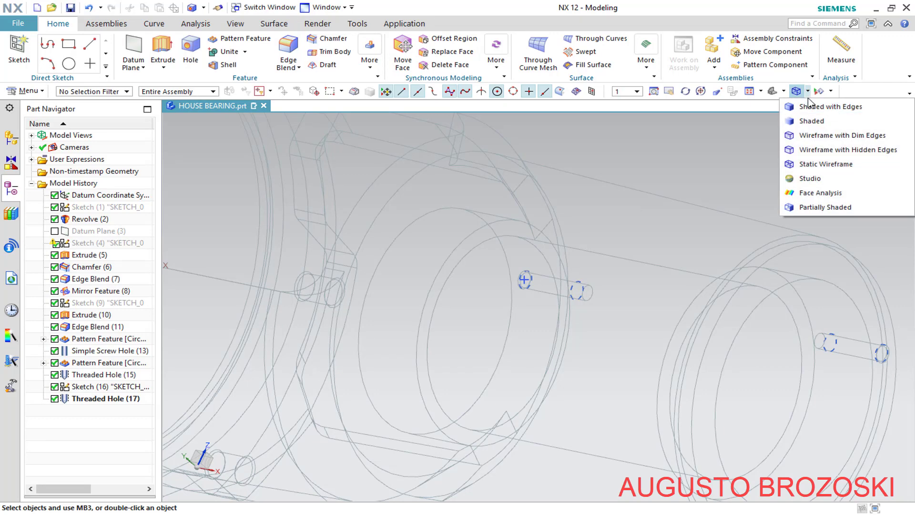
- Restore the Shaded with Edges display of the whole bearing and save the part
left_click(815, 106)
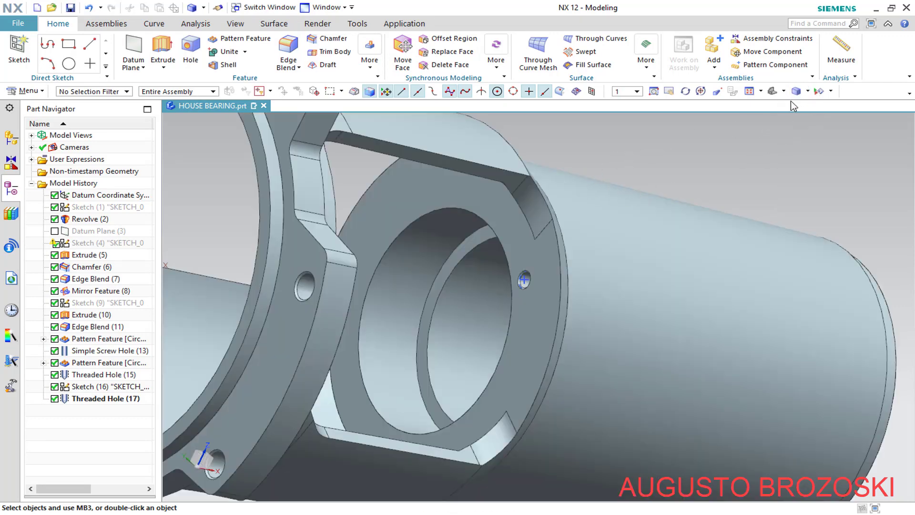
left_click(773, 92)
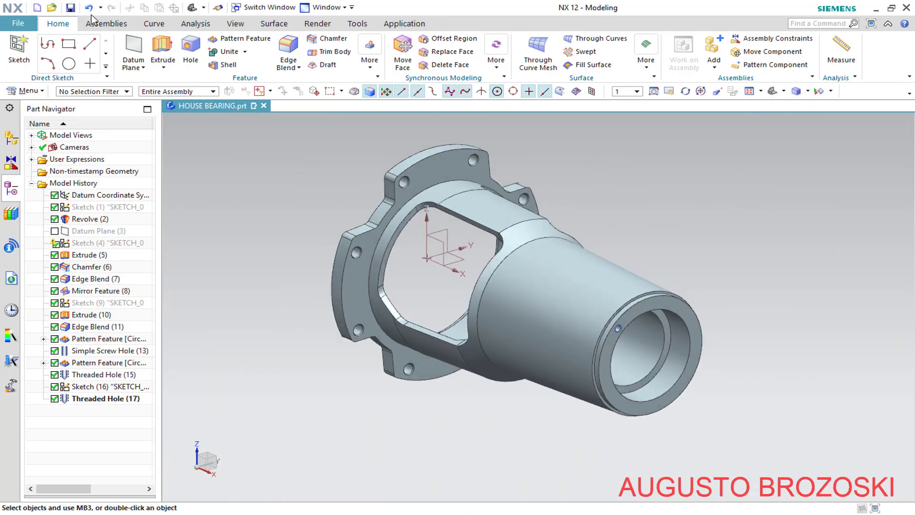
left_click(70, 9)
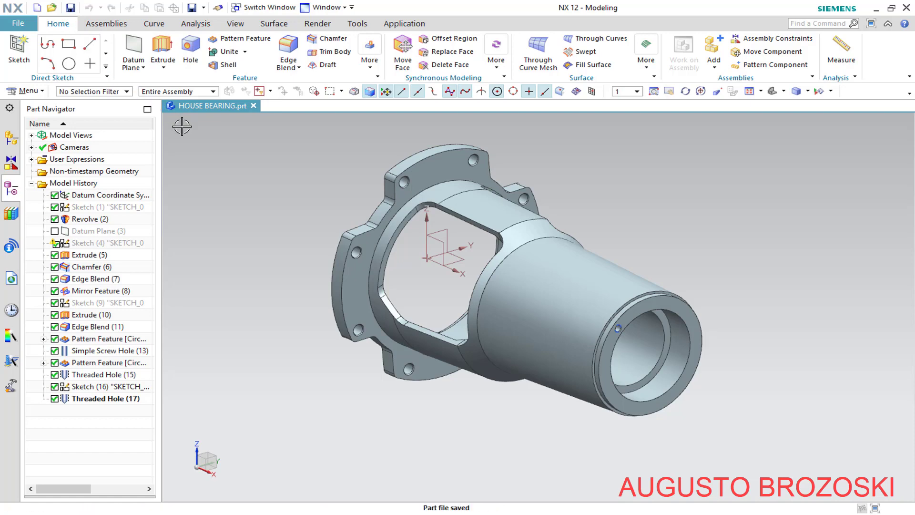
- Check the drawing's M6x1 callout and circular-pattern both threaded holes about the X axis through the end-face centre, count 4, pitch angle 90°
key("alt+Tab")
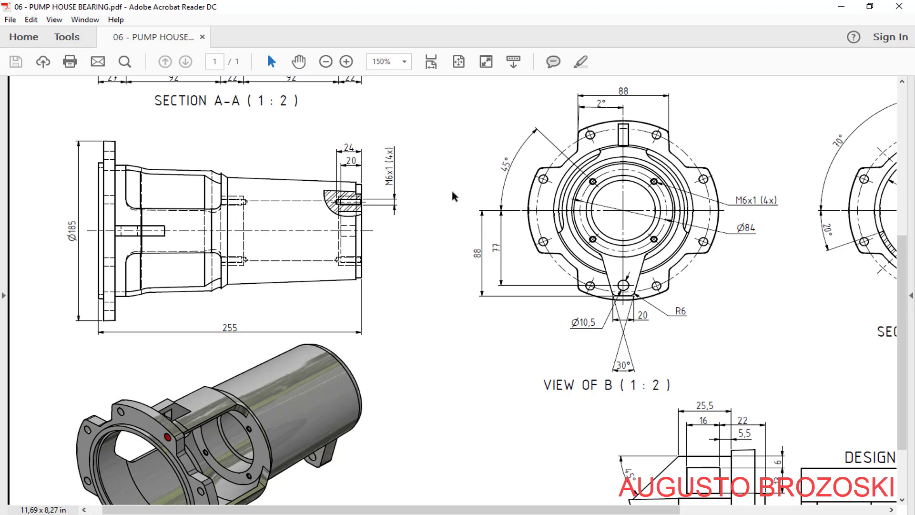
left_click(841, 7)
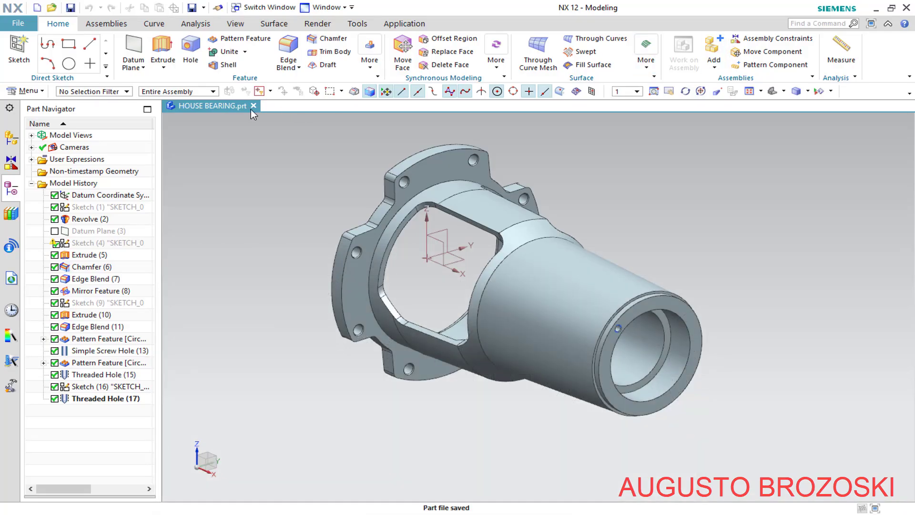
left_click(241, 39)
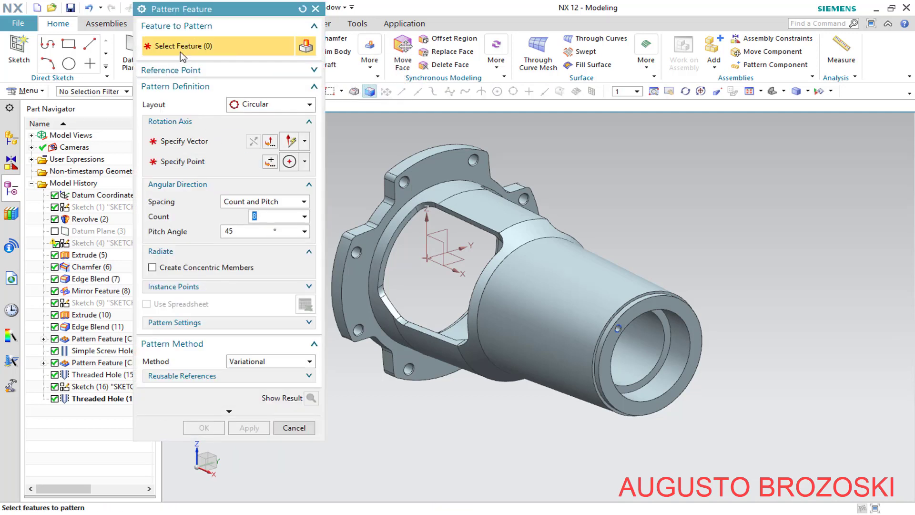
left_click(80, 375)
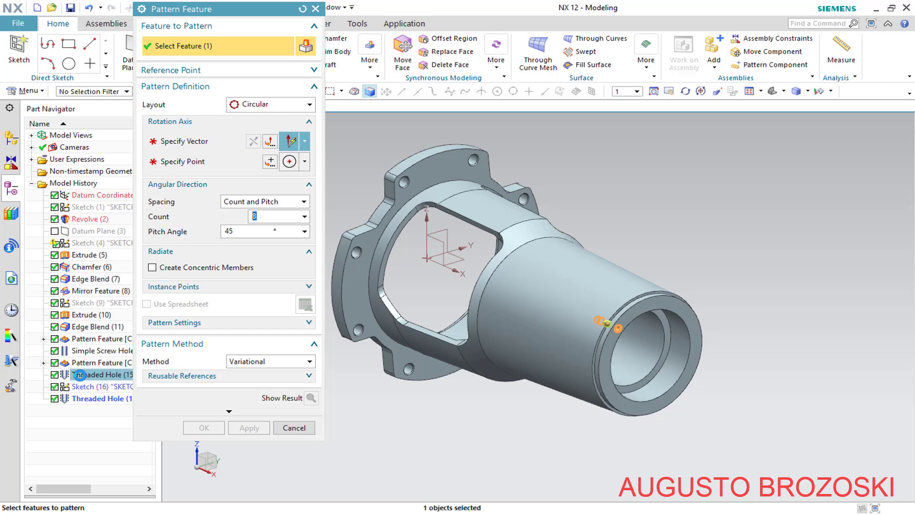
left_click(85, 399)
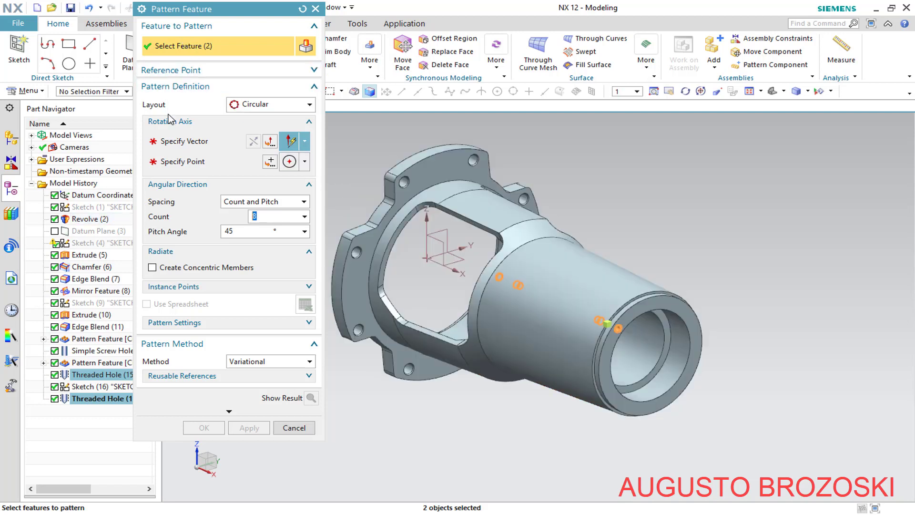
left_click(207, 139)
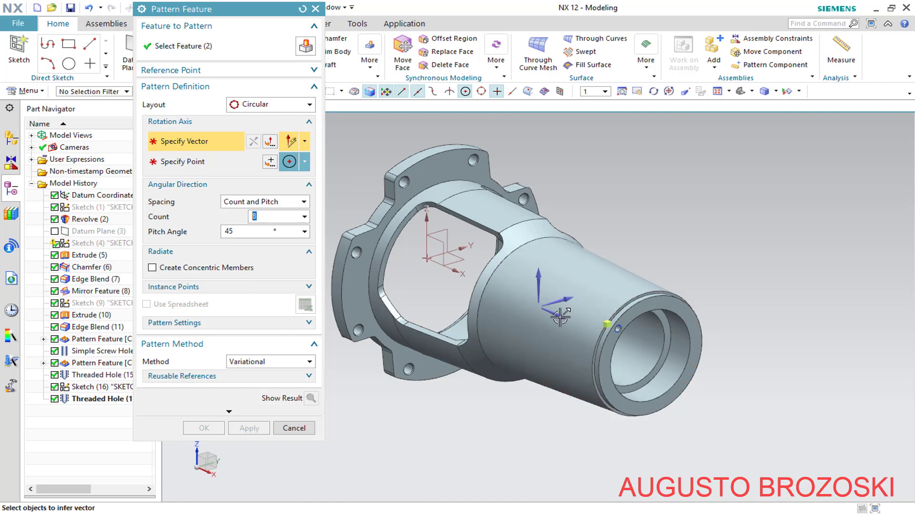
left_click(560, 315)
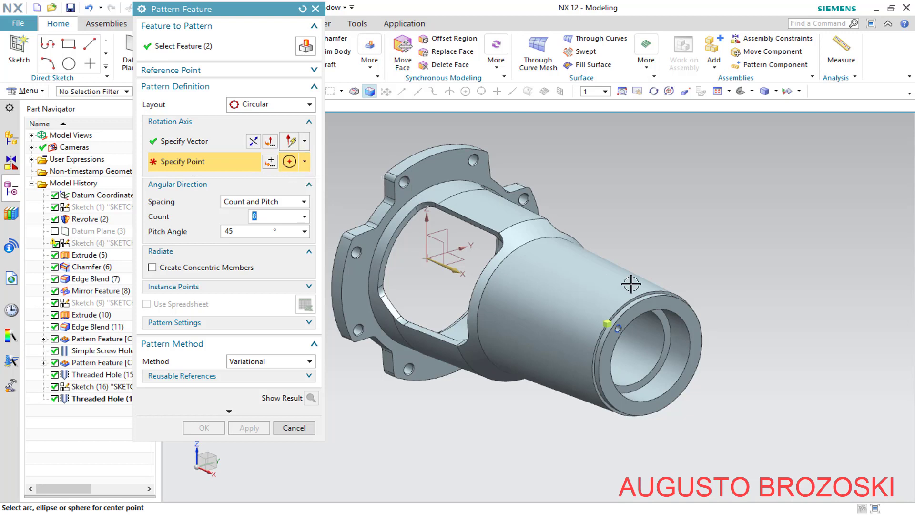
left_click(663, 298)
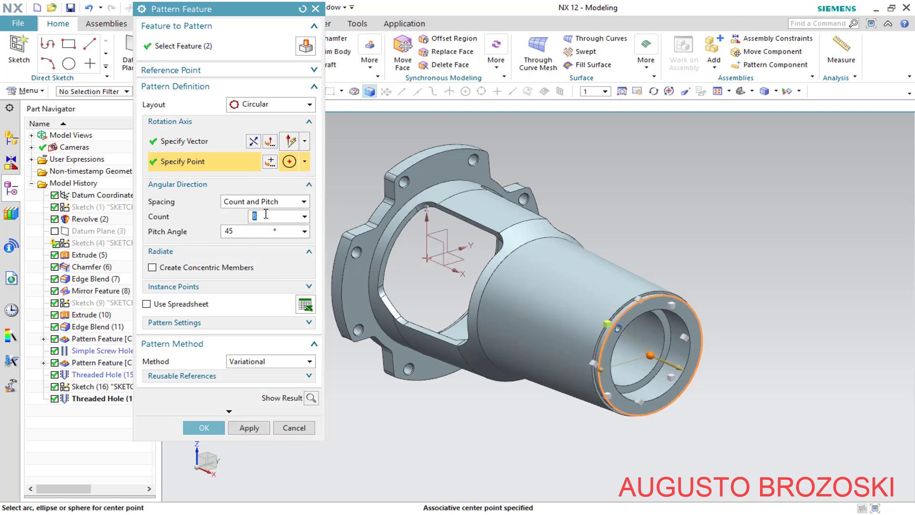
left_click(243, 233)
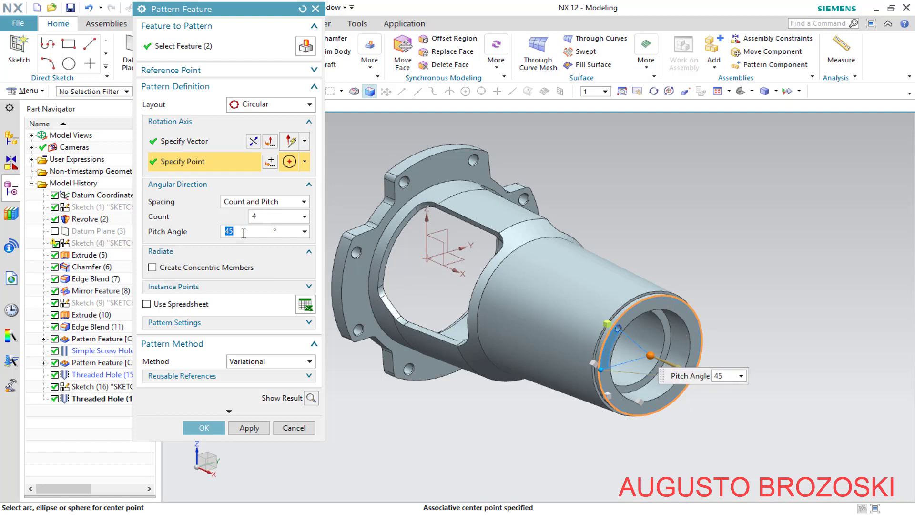
key("Return")
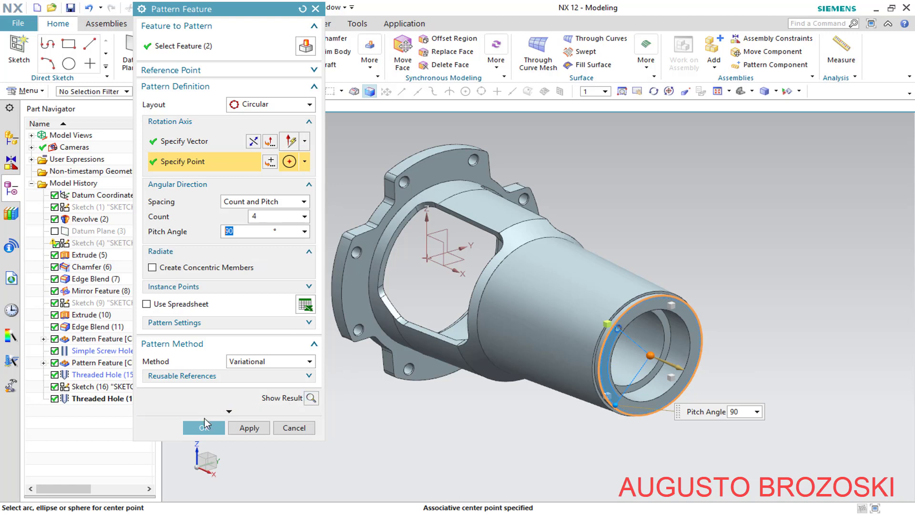
left_click(203, 428)
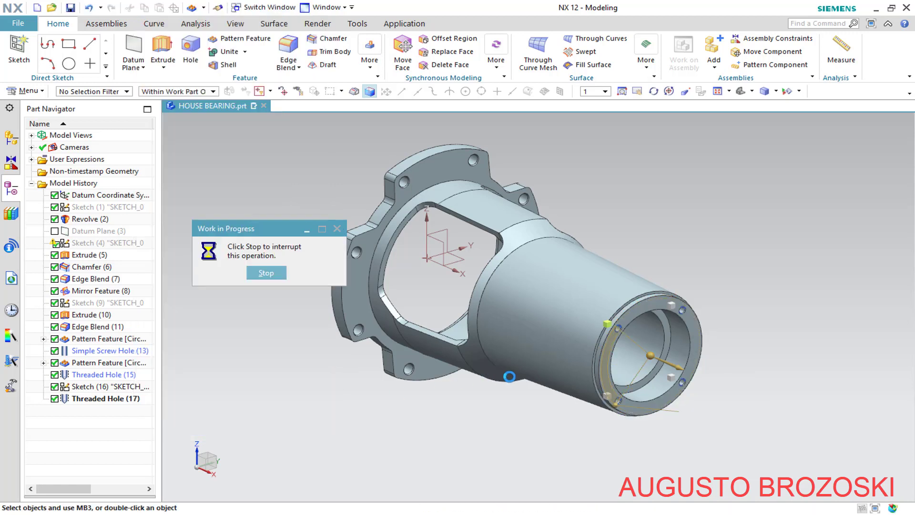
- Check the patterned holes at both tube faces, restore the angled view of the whole bearing and save the part
scroll(639, 328, "up", 3)
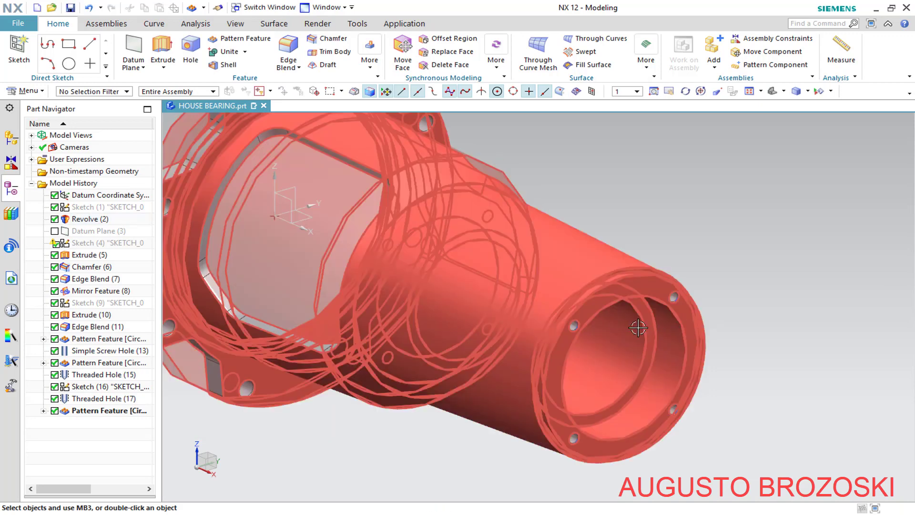
scroll(638, 328, "down", 5)
middle_click_drag(611, 318, 733, 190)
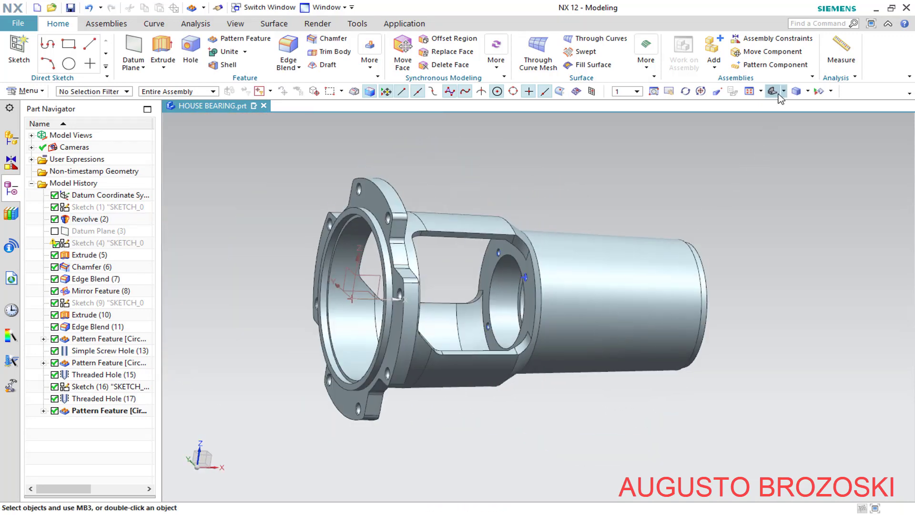
left_click(776, 94)
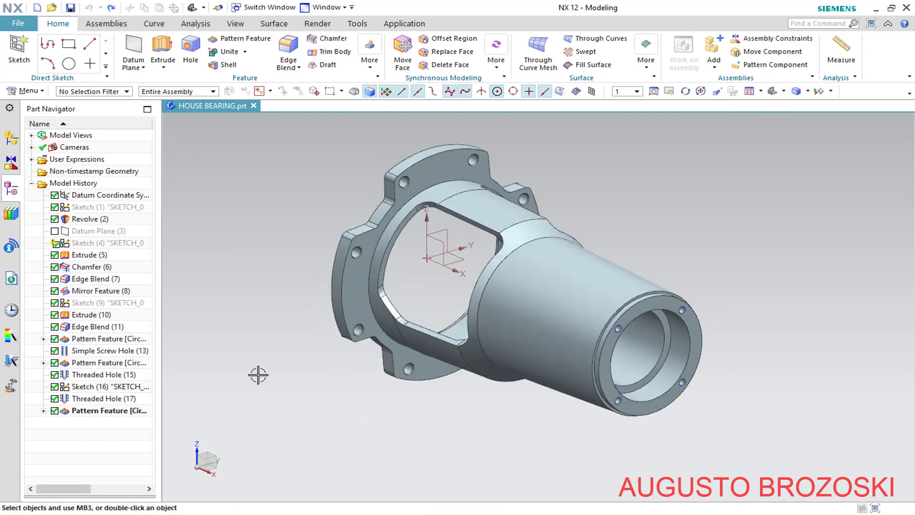
- Examine the tube-end lug in Section A-A, View of B and the 3D view of the PUMP HOUSE BEARING PDF drawing
key("alt+Tab")
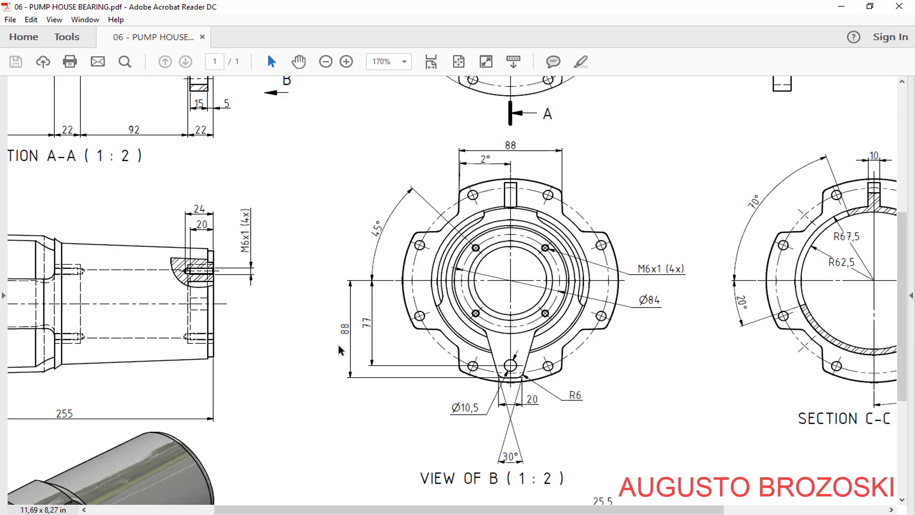
scroll(213, 274, "up", 3)
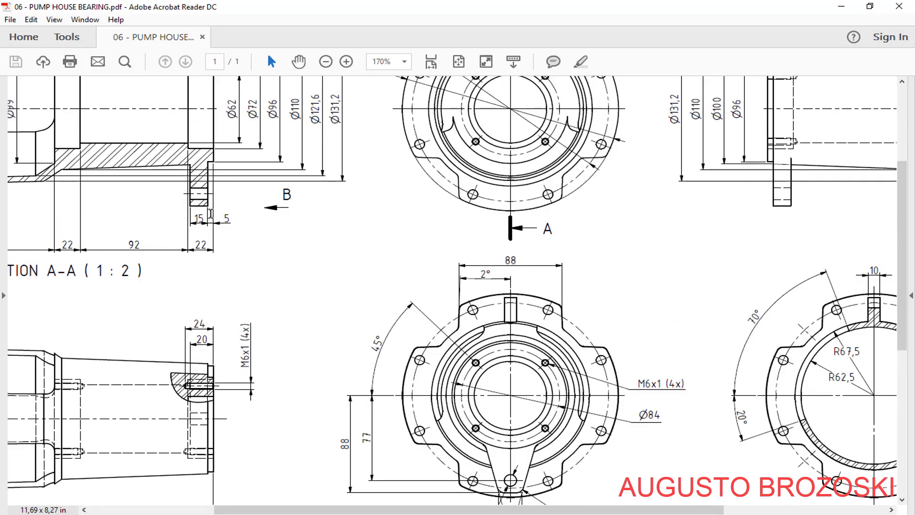
scroll(211, 213, "up", 2)
scroll(245, 304, "down", 10)
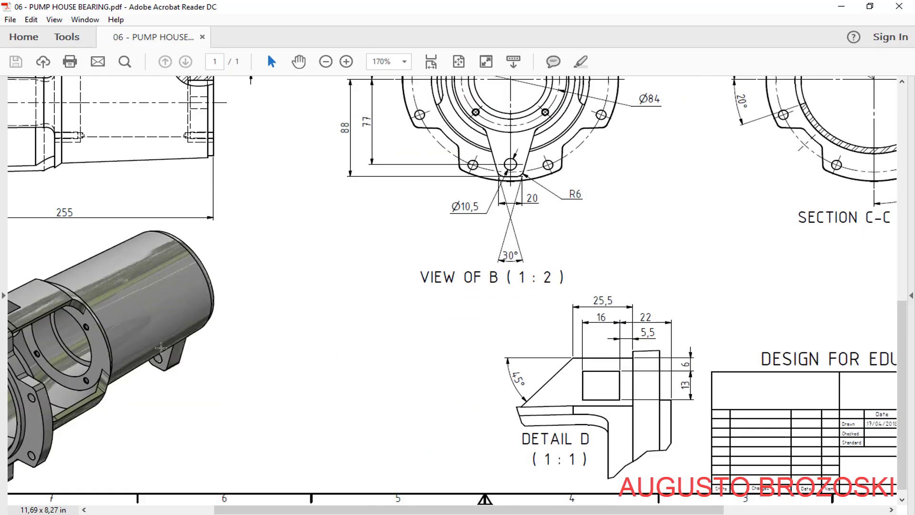
scroll(405, 338, "up", 7)
scroll(491, 339, "down", 3)
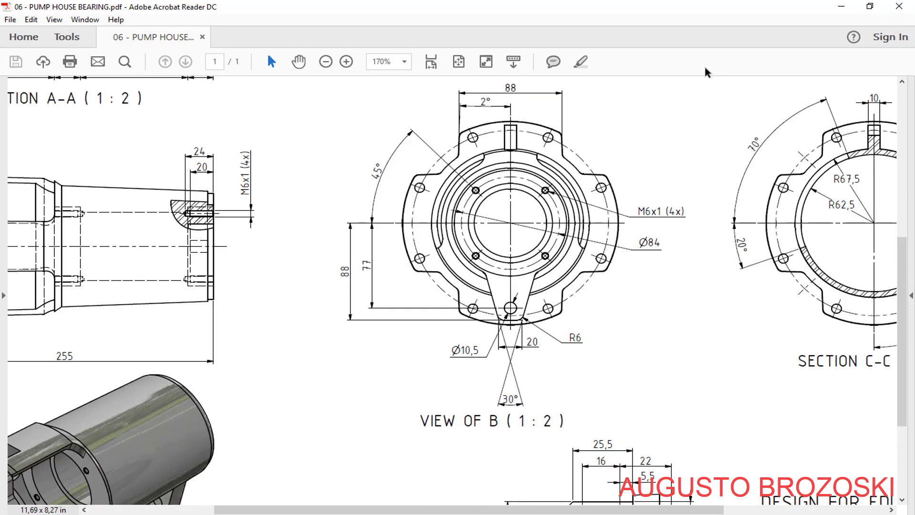
left_click(842, 6)
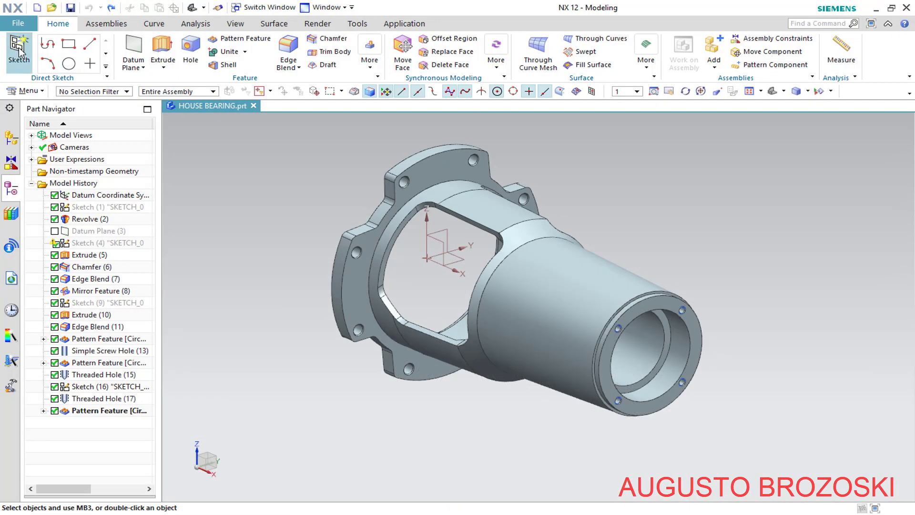
- Start a sketch on the narrow shoulder face just behind the tube's end face and fit the whole part in view
left_click(17, 48)
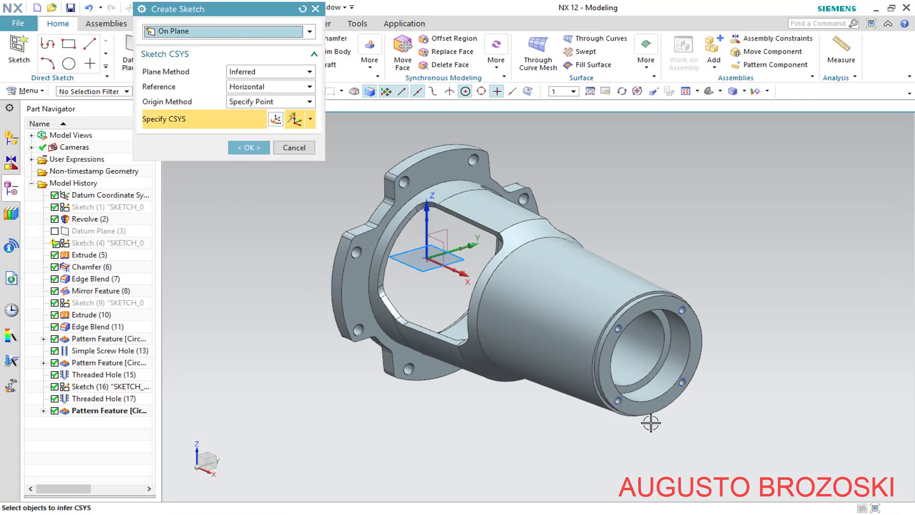
scroll(614, 410, "up", 5)
scroll(600, 408, "up", 4)
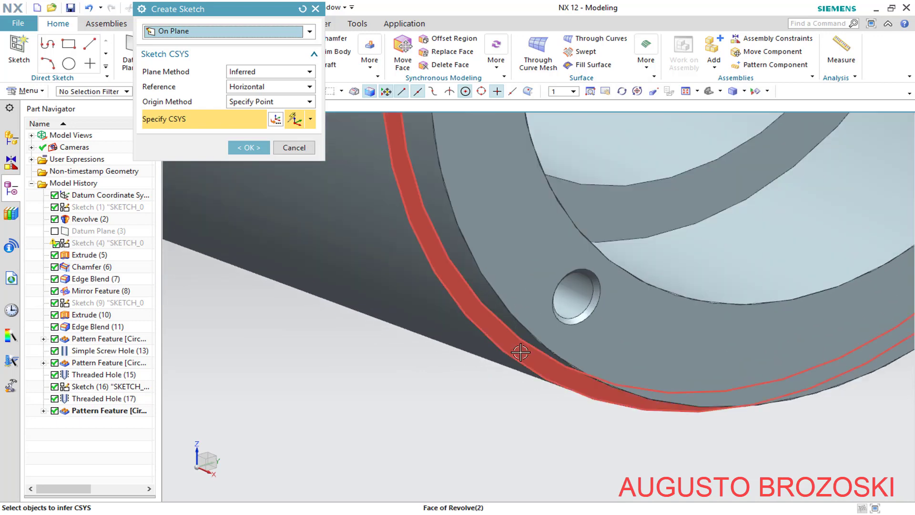
left_click(453, 353)
left_click(248, 147)
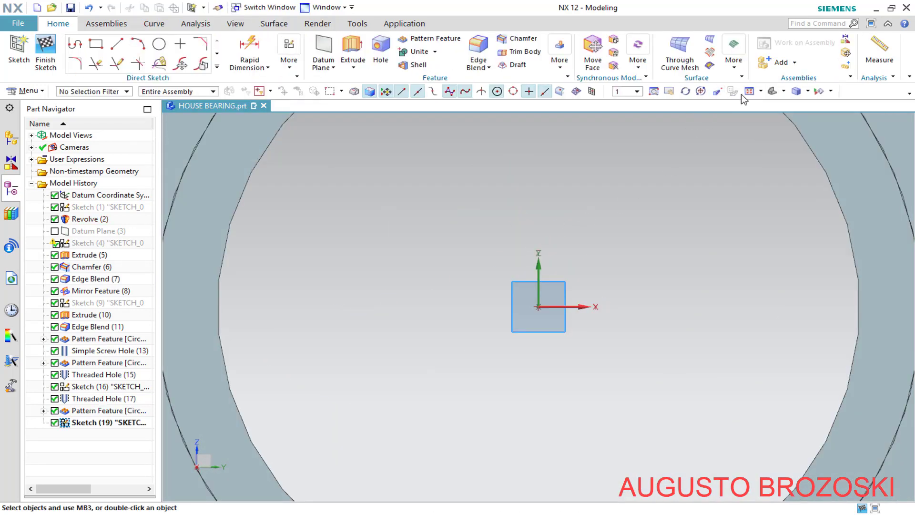
left_click(750, 92)
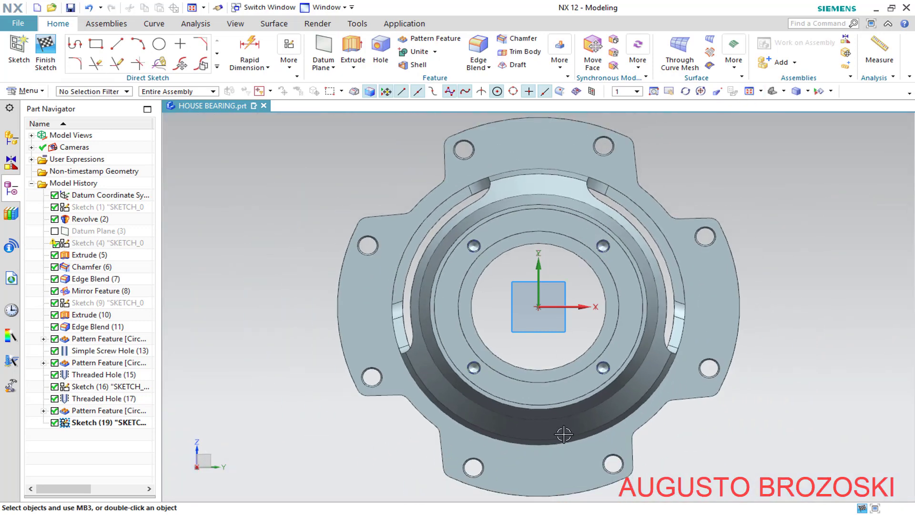
- Draw a vertical line about 50 mm long from the sketch origin straight down to the shoulder's circular edge
scroll(564, 435, "down", 3)
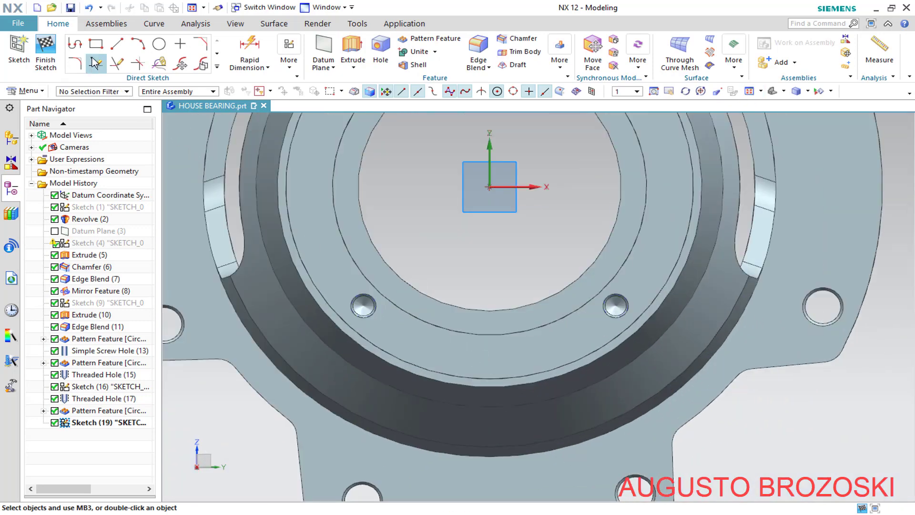
left_click(117, 44)
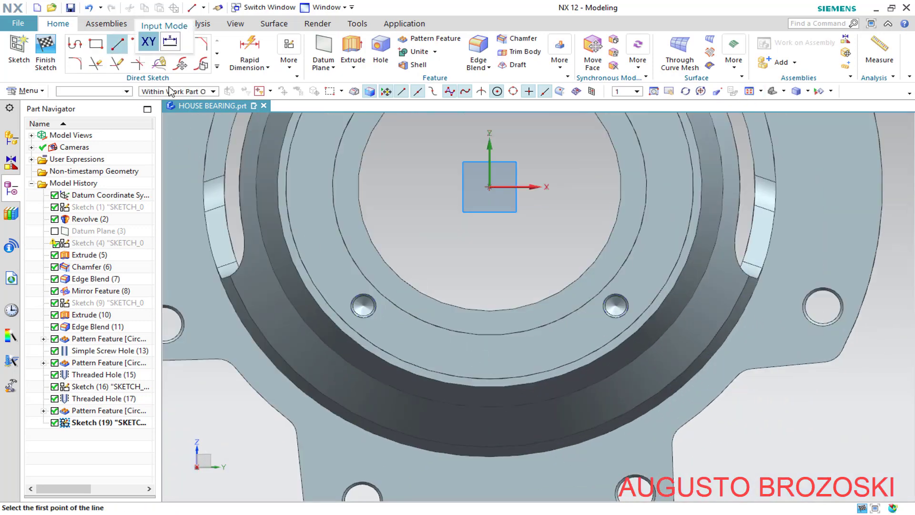
left_click(489, 186)
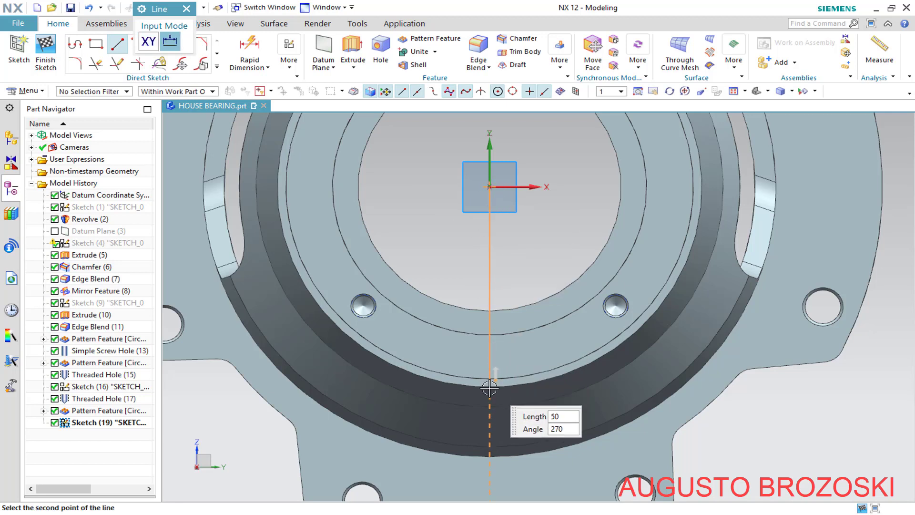
left_click(489, 386)
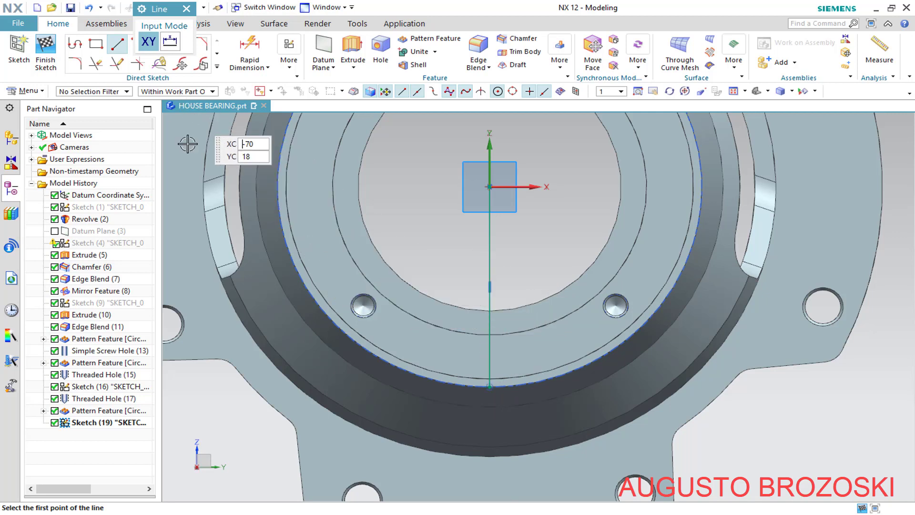
left_click(186, 9)
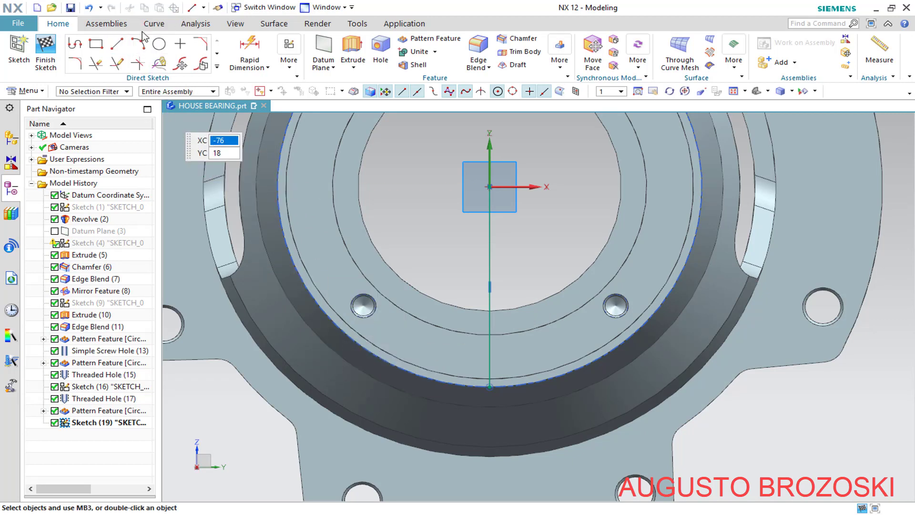
- Sketch the lug's open profile below the bore with two sloping sides about 37 mm long, converging downward to a short horizontal base line
left_click(75, 44)
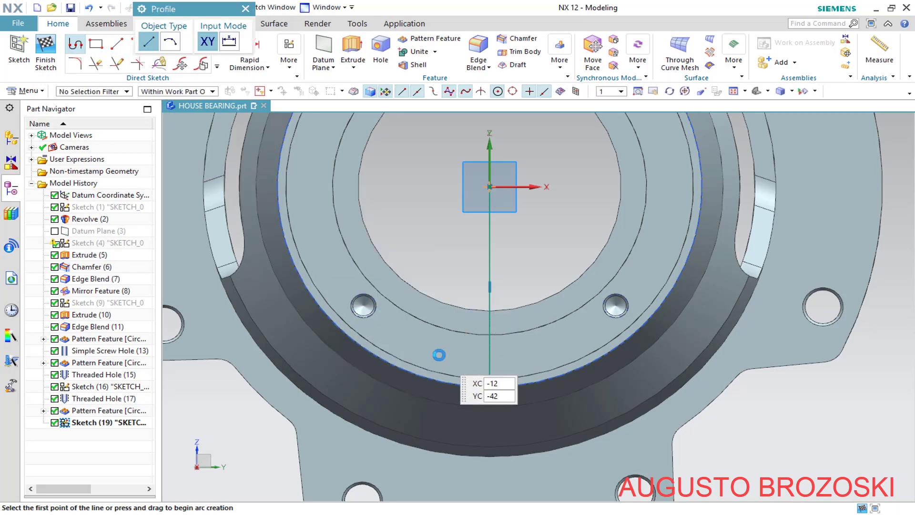
left_click(430, 353)
scroll(437, 364, "down", 3)
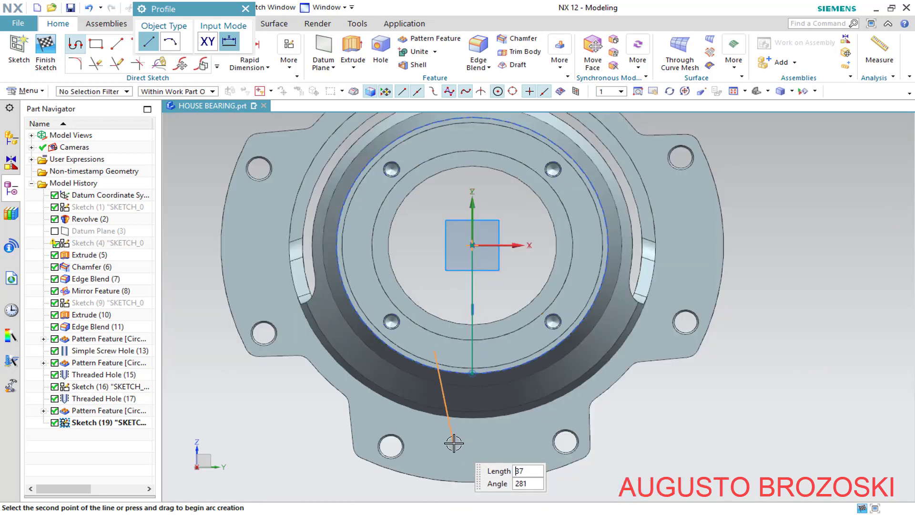
left_click(453, 442)
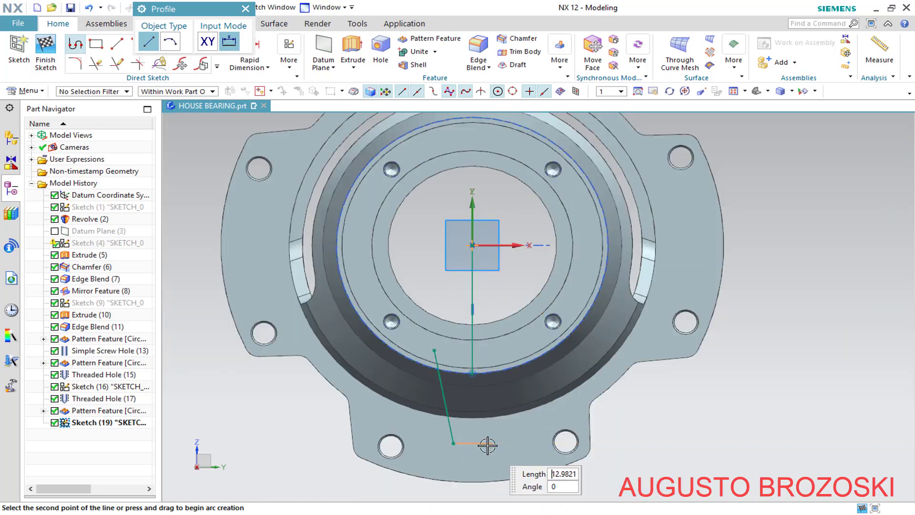
left_click(497, 442)
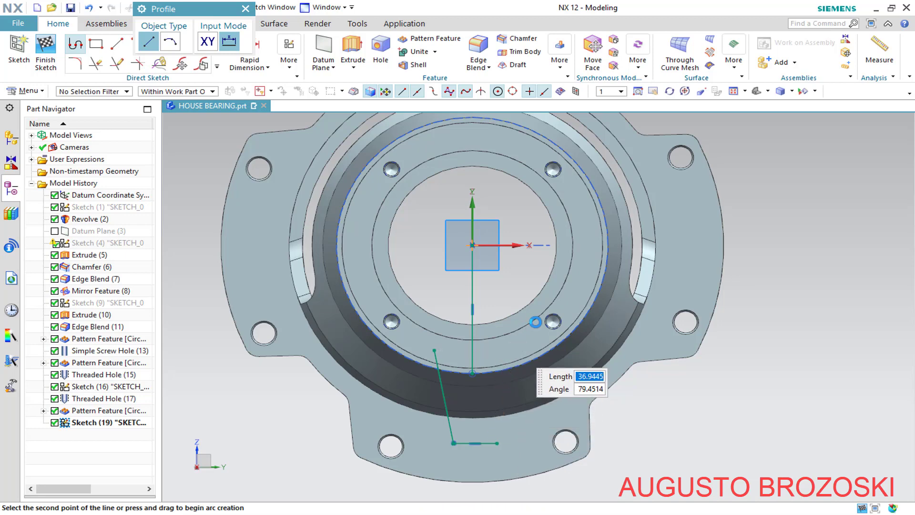
middle_click(502, 393)
scroll(498, 395, "down", 2)
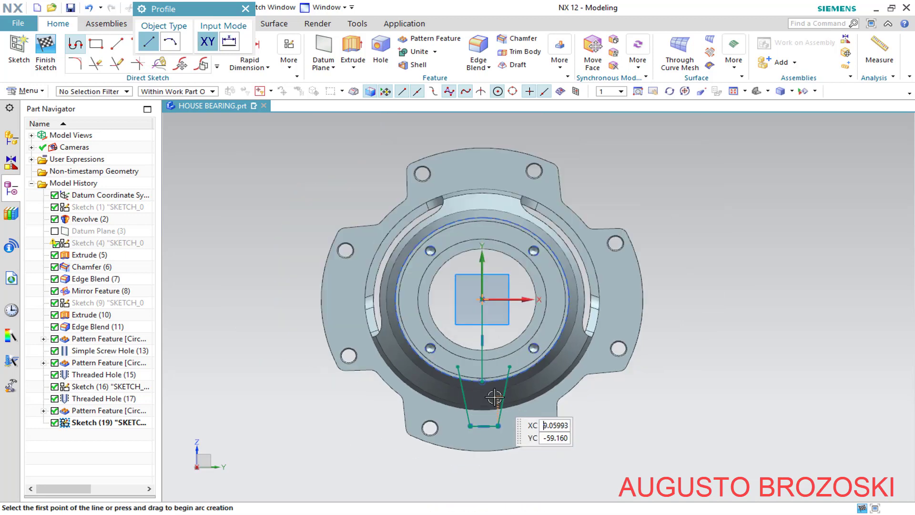
scroll(494, 389, "up", 3)
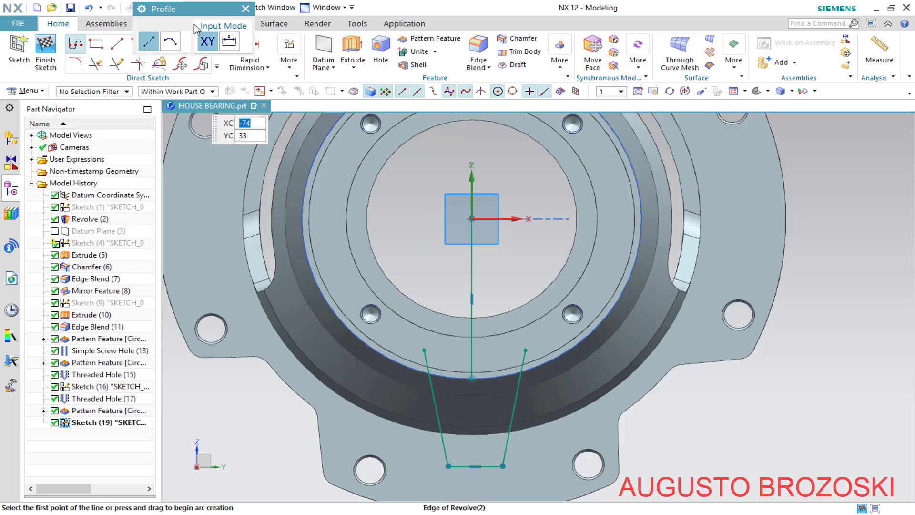
left_click(246, 9)
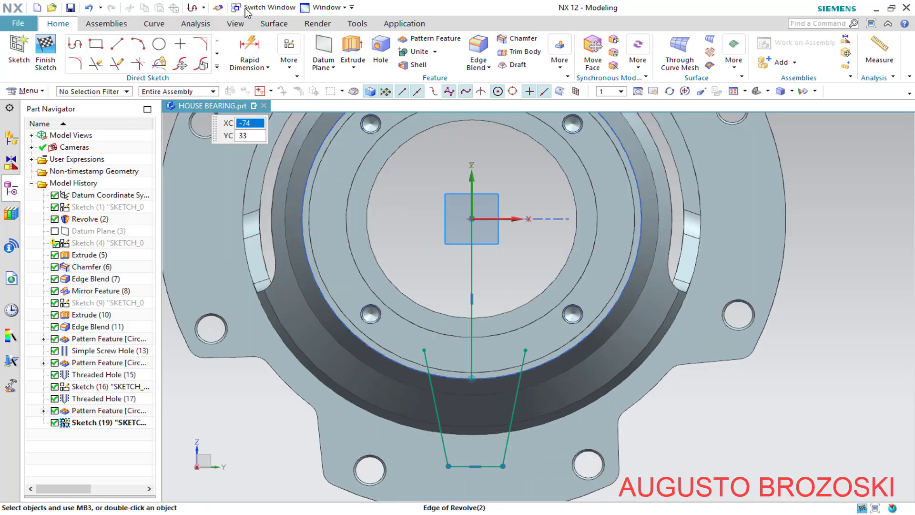
- Draw a circle centred on the sketch origin and passing through the vertical line's lower endpoint on the shoulder edge
left_click(159, 46)
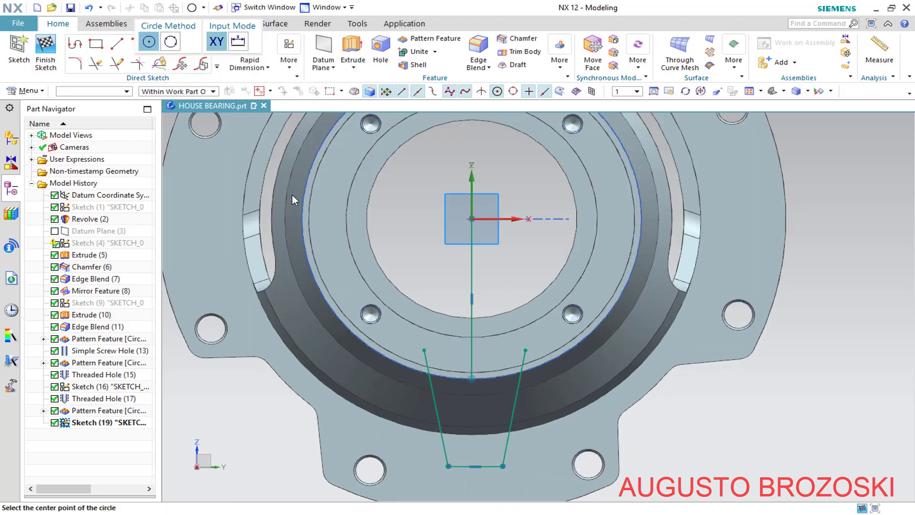
left_click(471, 219)
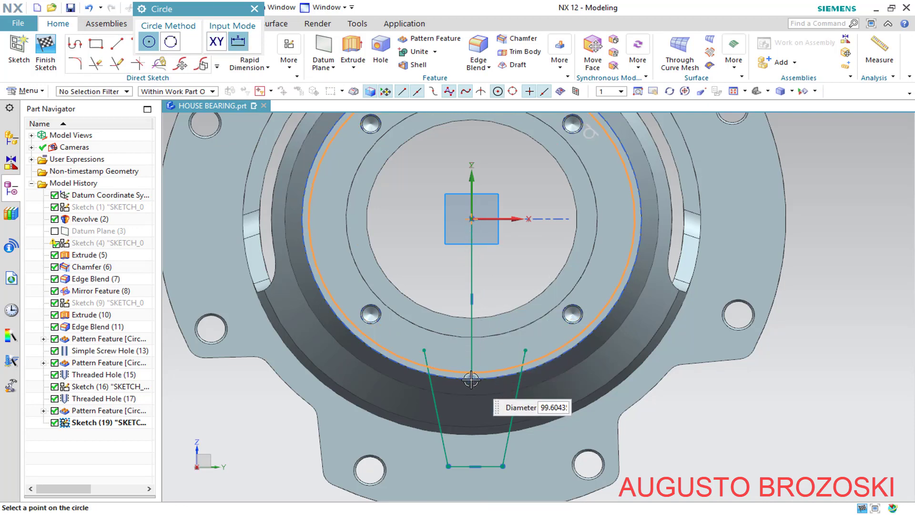
left_click(471, 378)
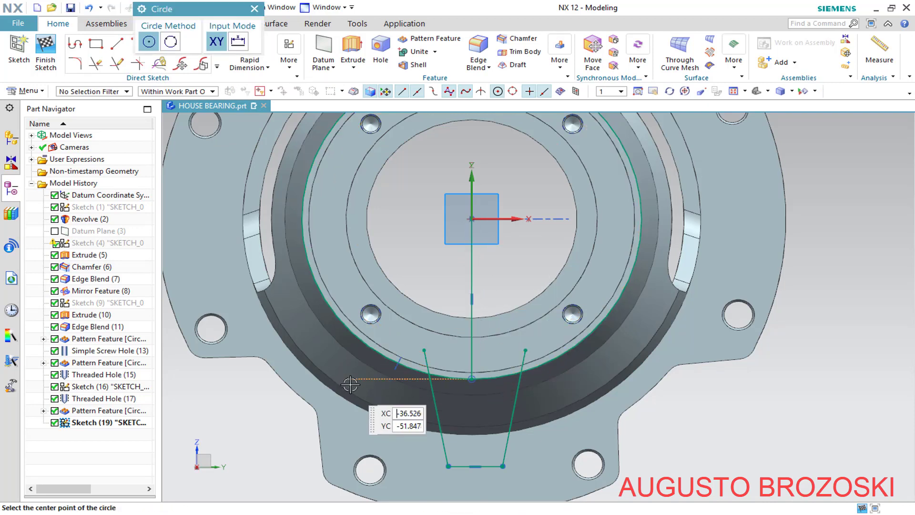
key("Escape")
- Convert the vertical line from the sketch origin to a reference line
scroll(501, 409, "up", 3)
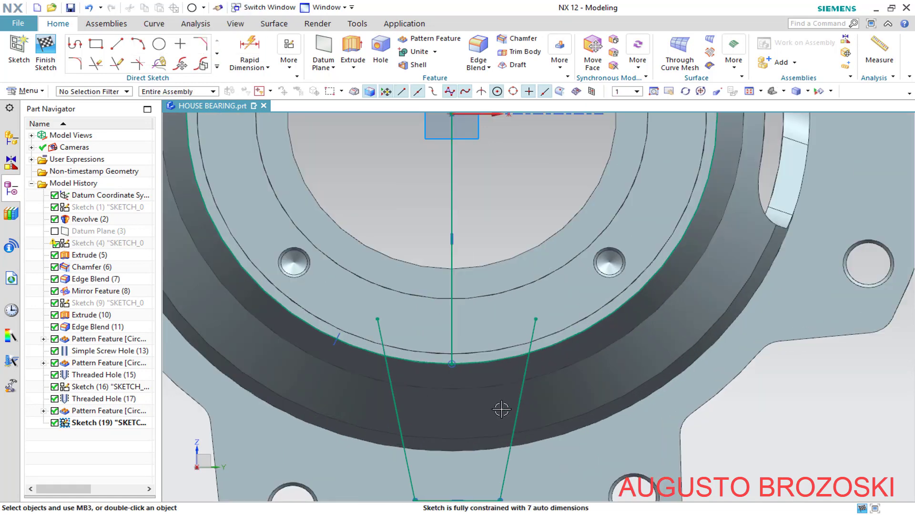
scroll(501, 409, "down", 4)
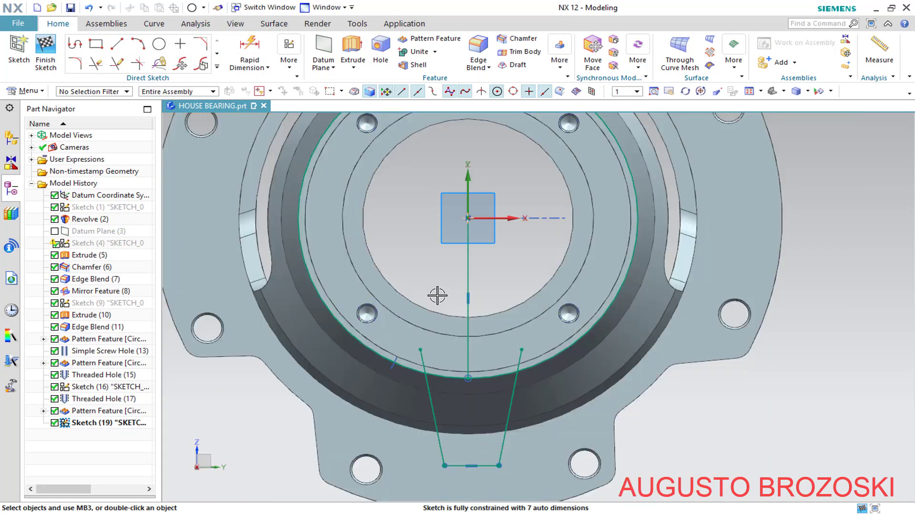
scroll(437, 296, "down", 2)
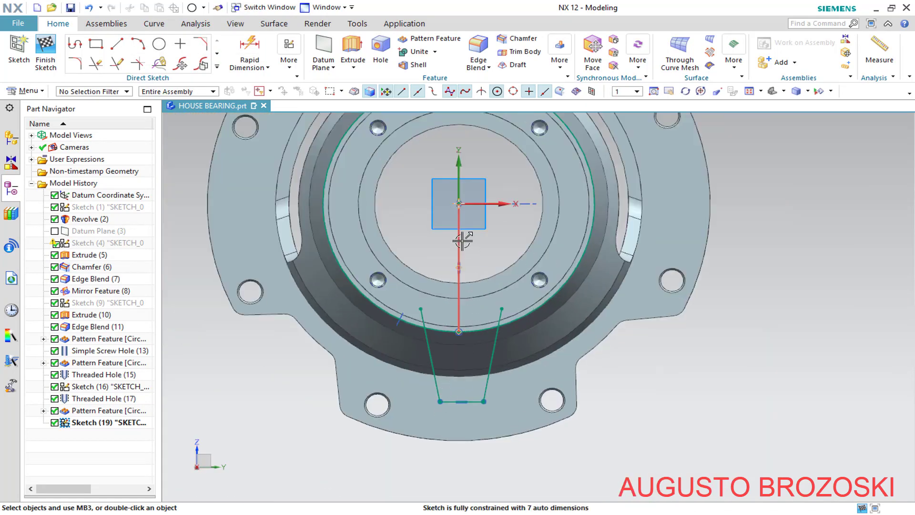
right_click(463, 240)
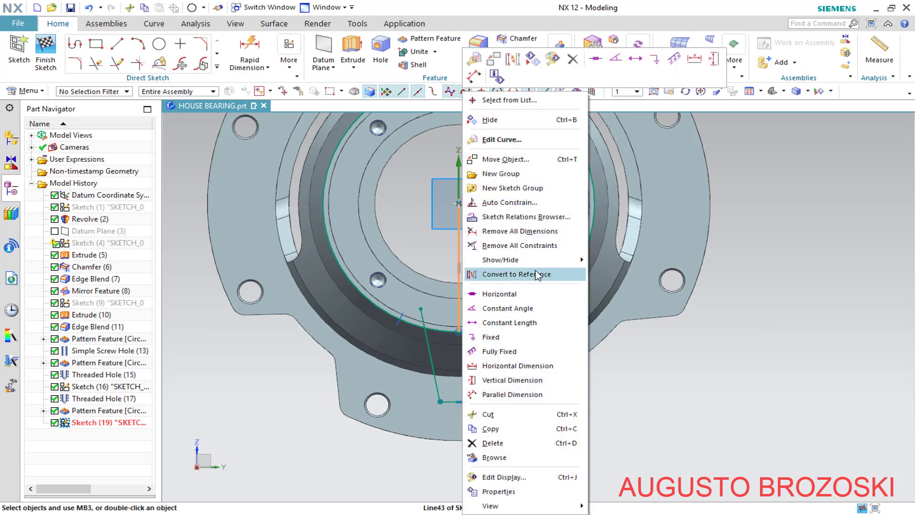
left_click(533, 272)
scroll(466, 379, "up", 1)
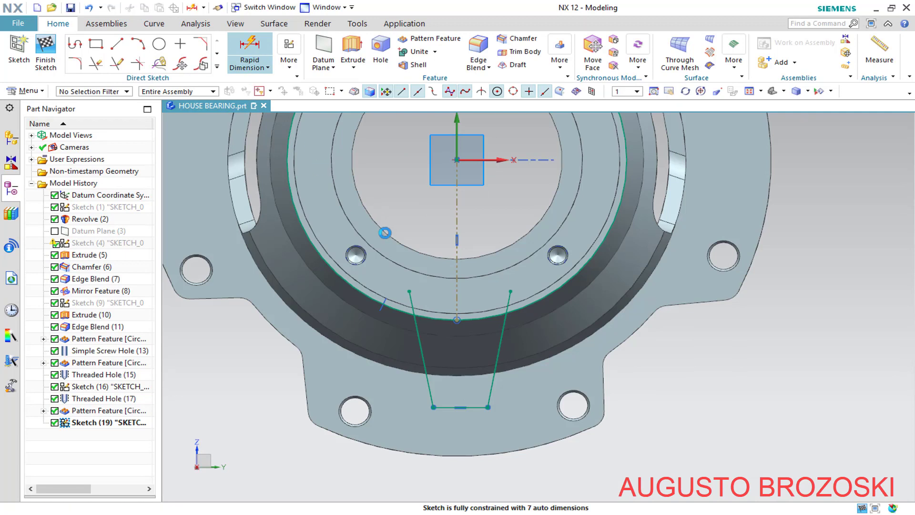
- Dimension the vertical distance from the sketch origin to the lug's base line as 88 mm, using the Inferred method
left_click(249, 47)
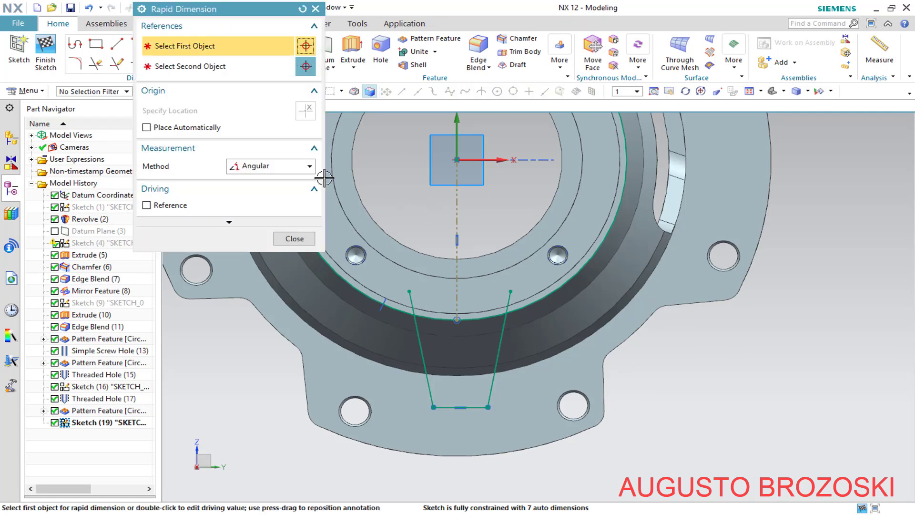
left_click(310, 166)
left_click(248, 179)
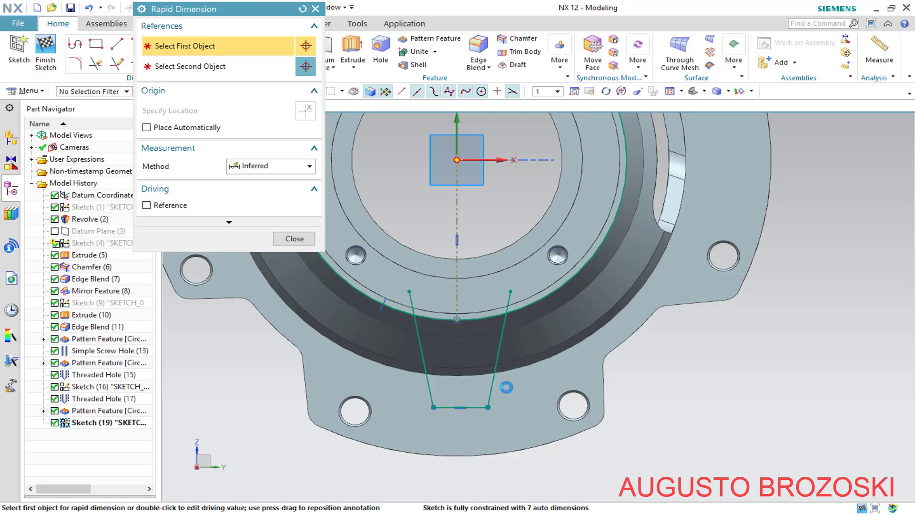
left_click(484, 408)
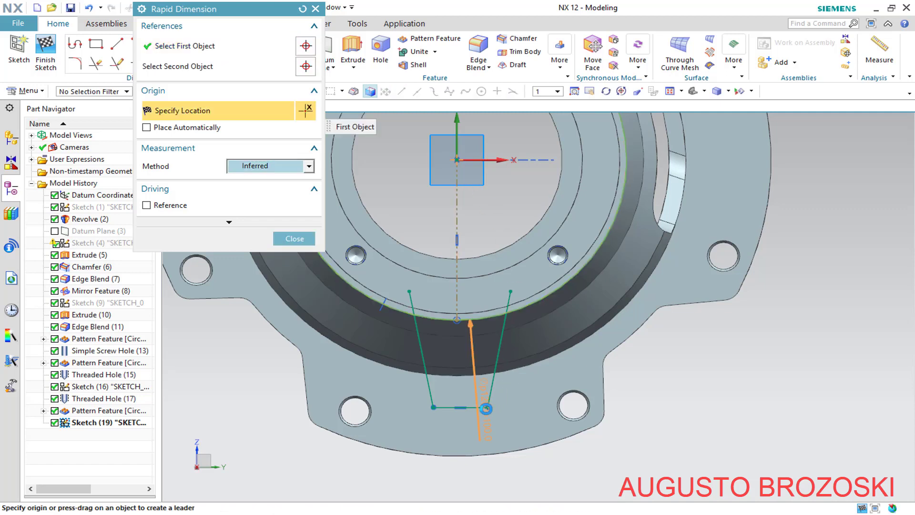
left_click(486, 408)
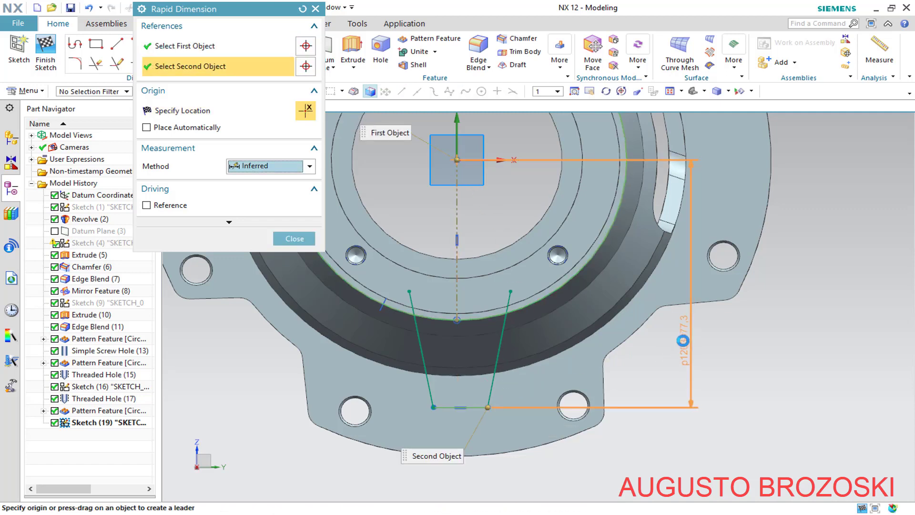
left_click(681, 339)
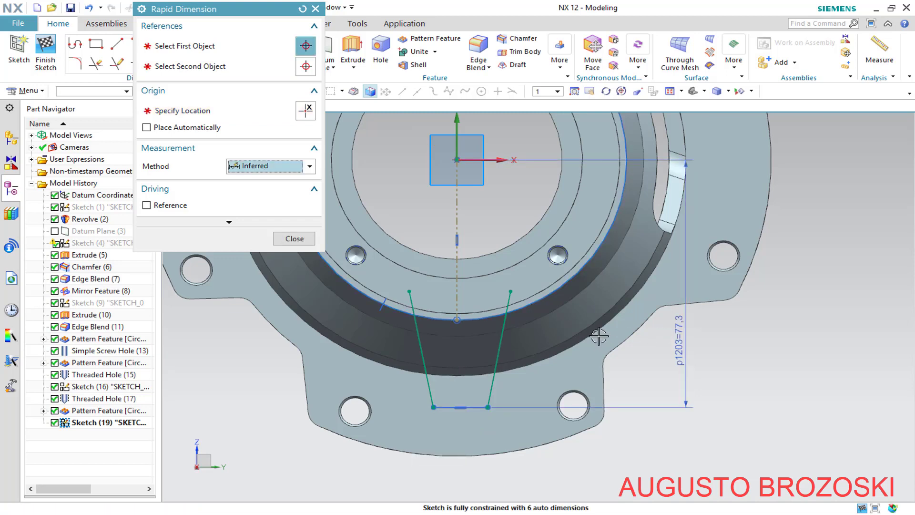
type("88")
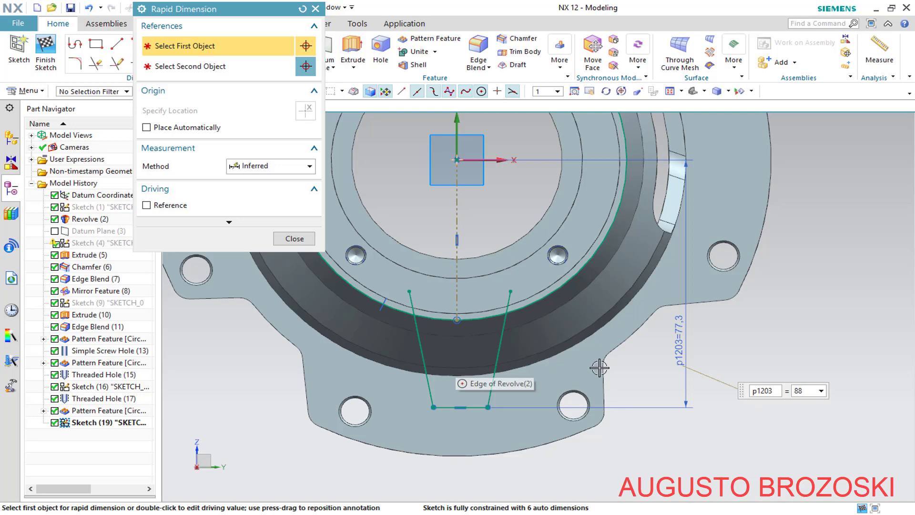
- Add an angular dimension of 30° between the lug's two sloping sides and end dimensioning
left_click(310, 166)
left_click(270, 254)
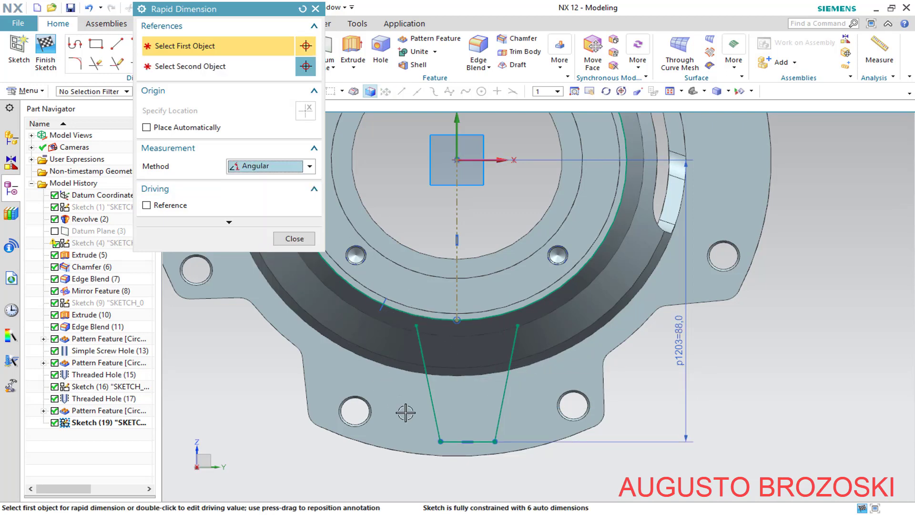
scroll(489, 445, "up", 3)
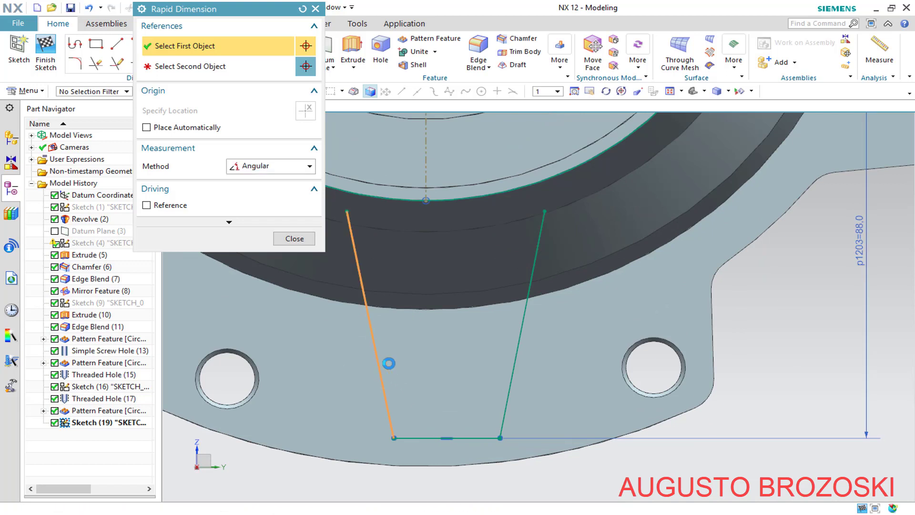
left_click(379, 365)
left_click(515, 357)
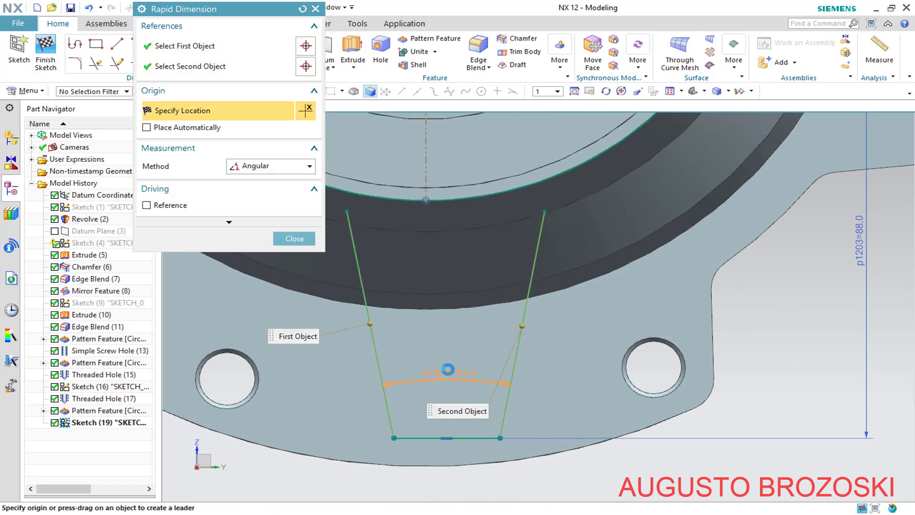
left_click(444, 349)
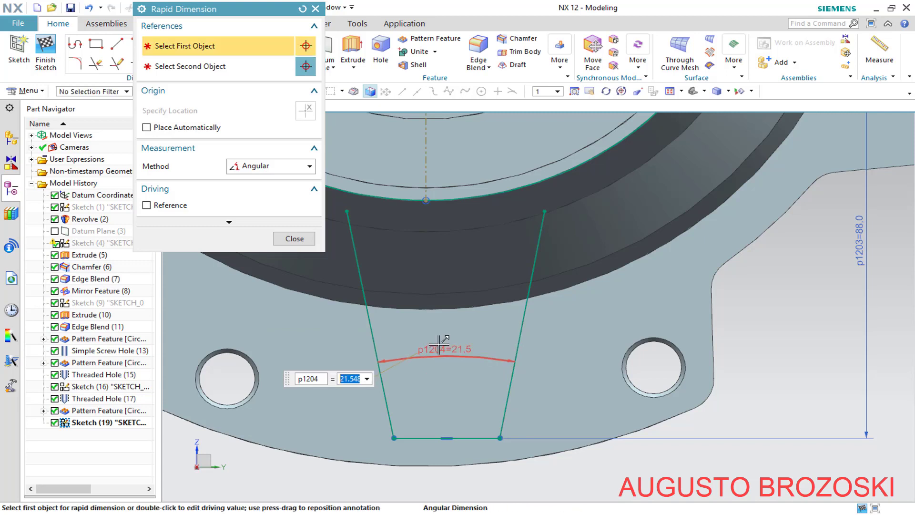
type("30")
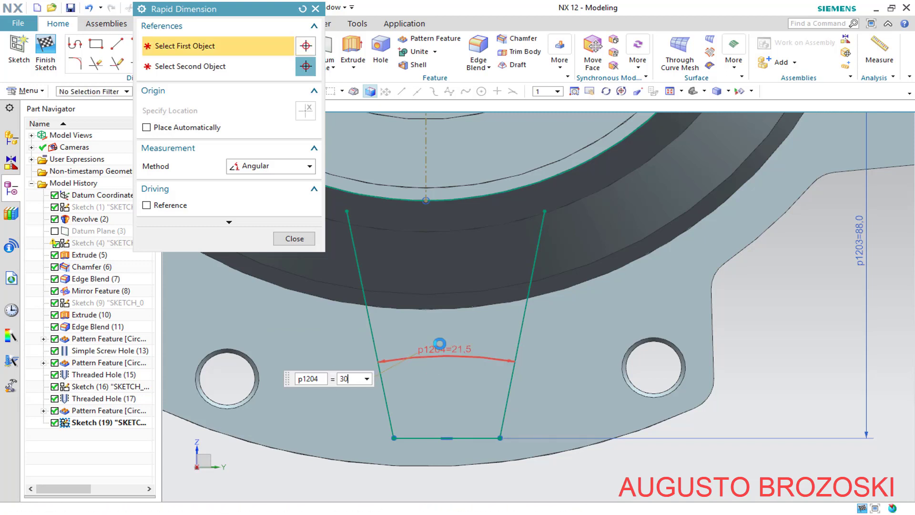
key("Return")
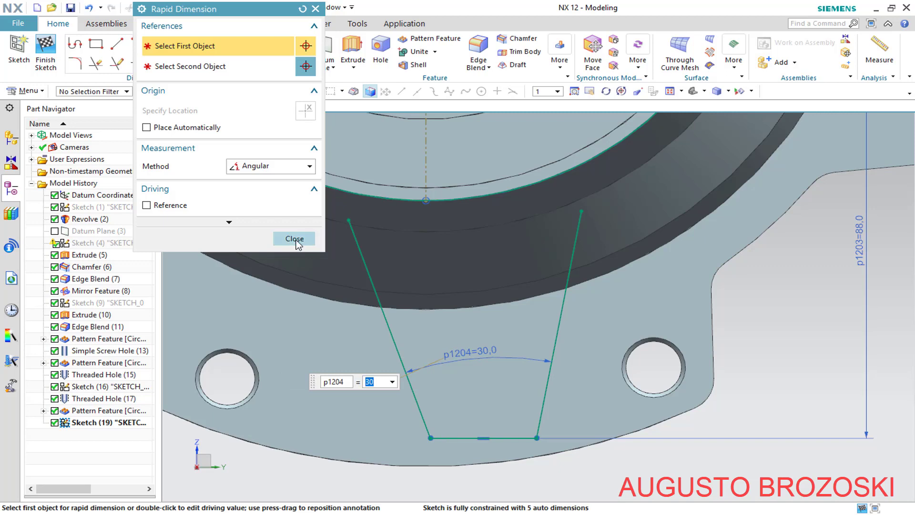
left_click(294, 239)
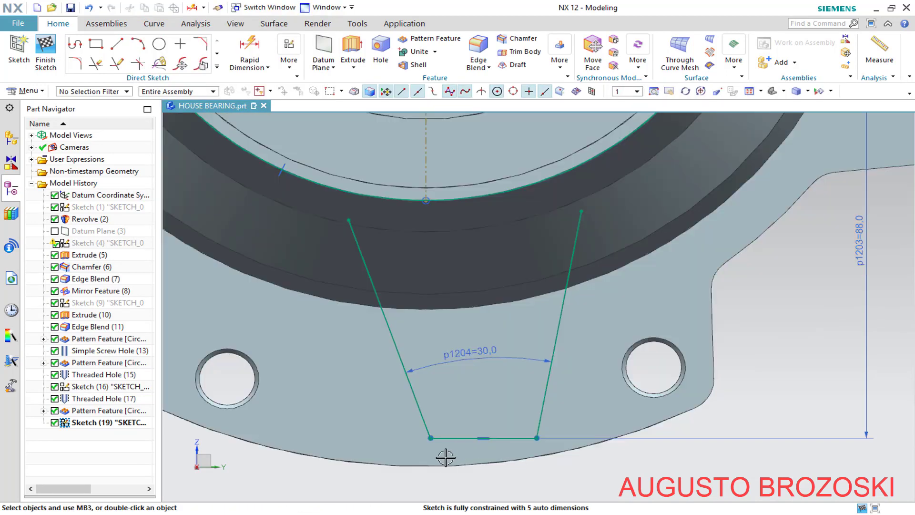
- Align the base line's midpoint vertically with the lower endpoint of the reference line
left_click(483, 438)
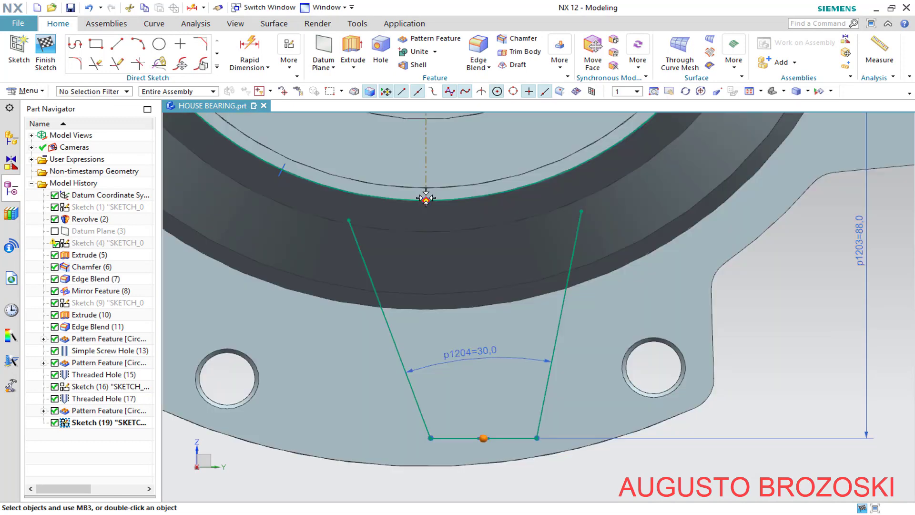
left_click(425, 200)
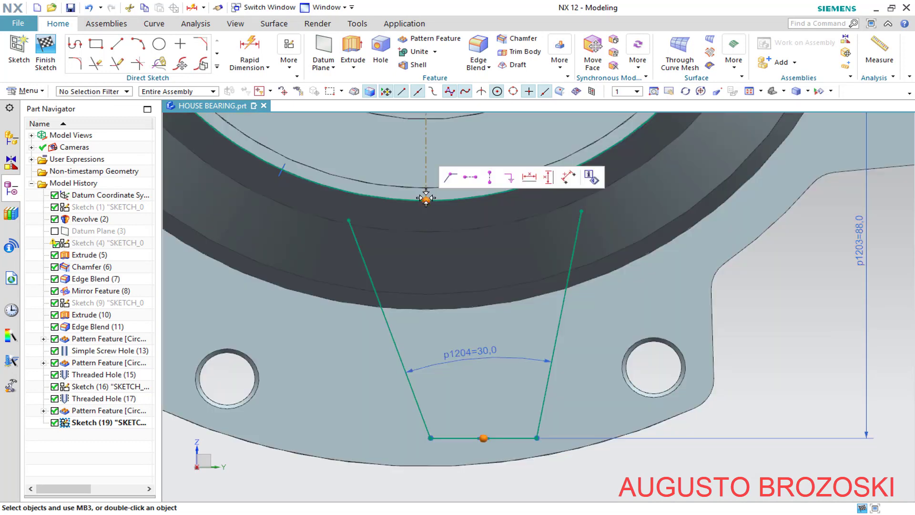
left_click(489, 177)
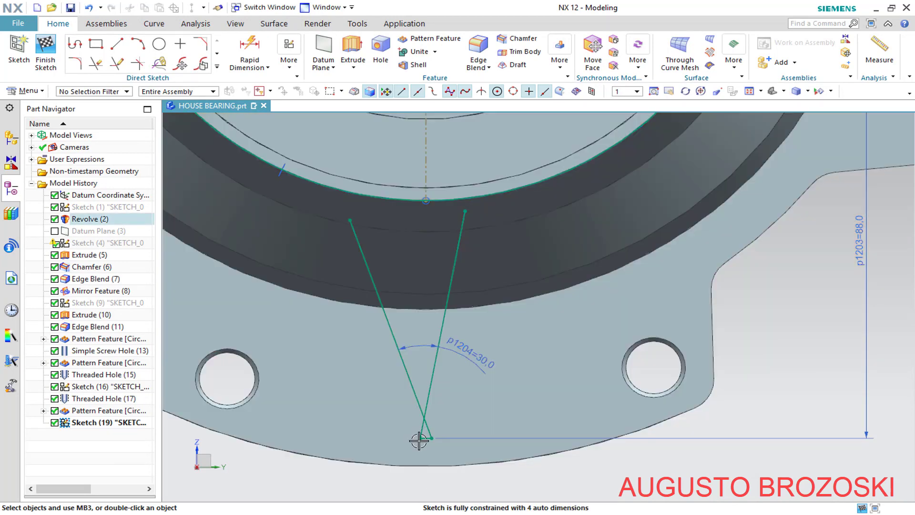
- Move the base line's crossed endpoint outward to uncross the sides, and attach the upper ends of both sloping sides to the circle
mouse_move(430, 437)
left_mouse_down()
mouse_move(469, 439)
mouse_move(467, 428)
left_mouse_up()
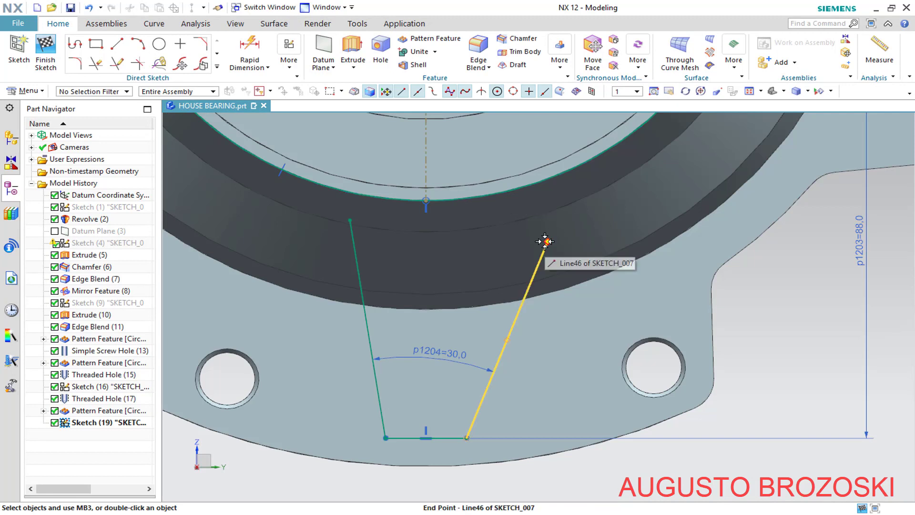
left_click_drag(547, 240, 555, 198)
left_click_drag(562, 177, 561, 174)
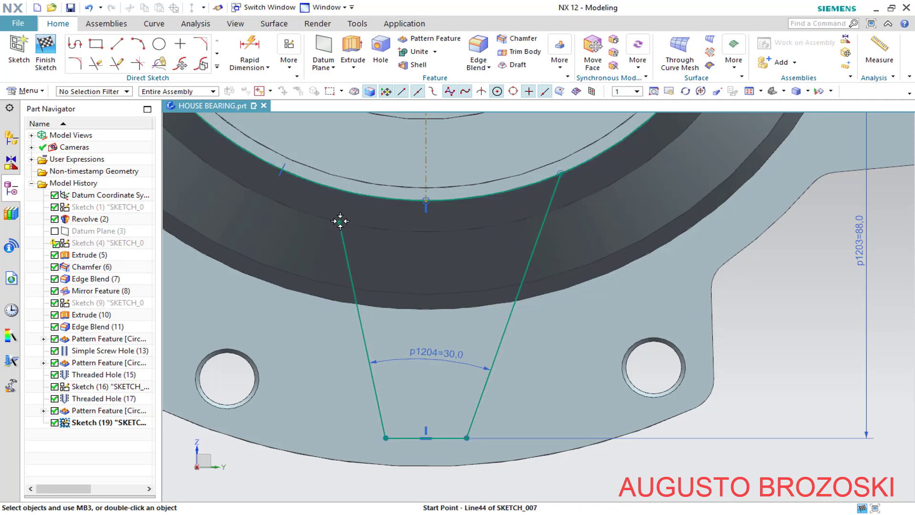
left_click_drag(339, 220, 337, 190)
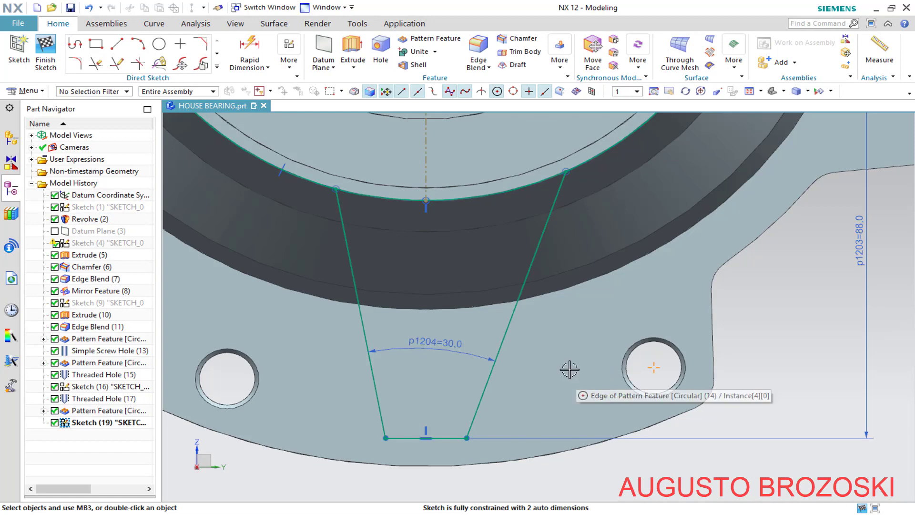
- Constrain the lug's two sloping sides to equal length
left_click(517, 318)
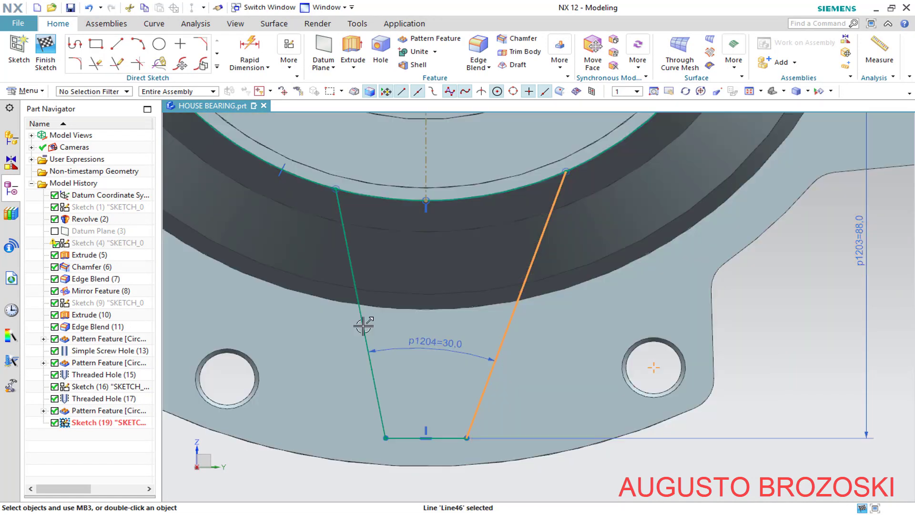
left_click(362, 322)
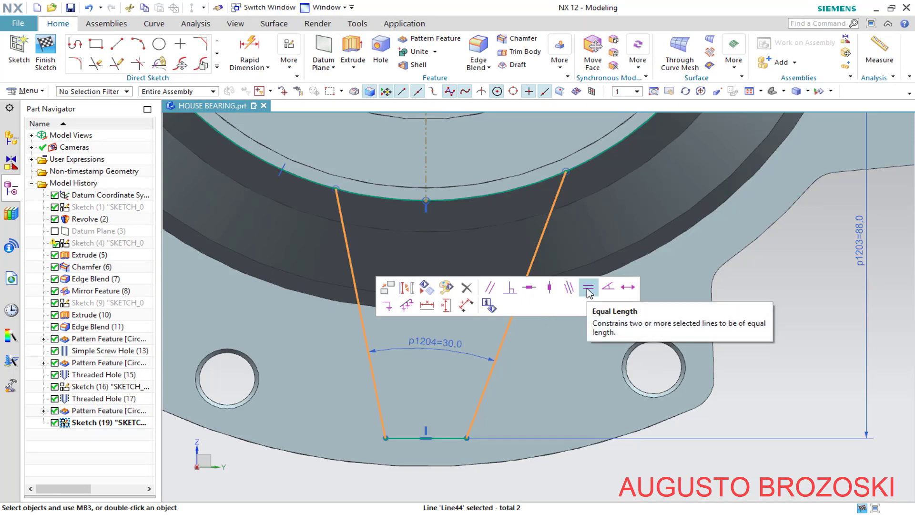
left_click(588, 292)
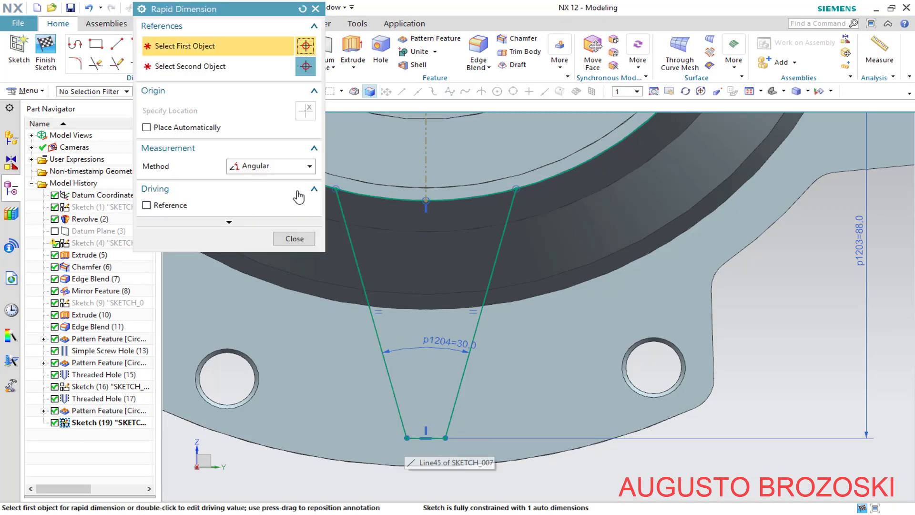
- Dimension the width of the lug's base line between its endpoints with the Inferred method, placing the dimension below the profile
left_click(306, 167)
left_click(240, 180)
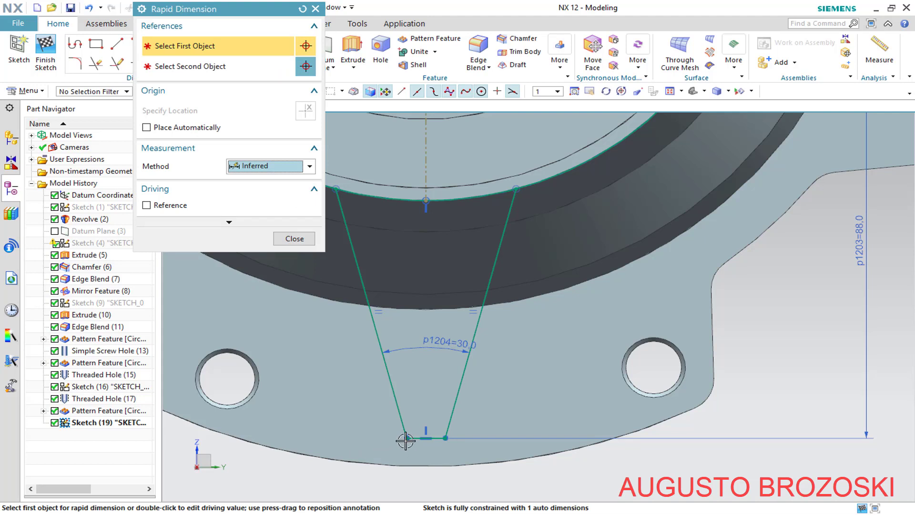
left_click(424, 436)
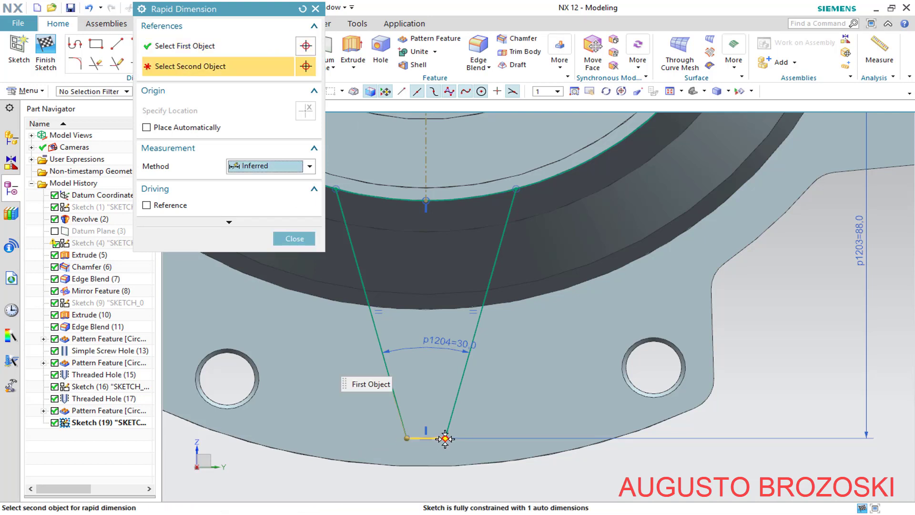
left_click(426, 437)
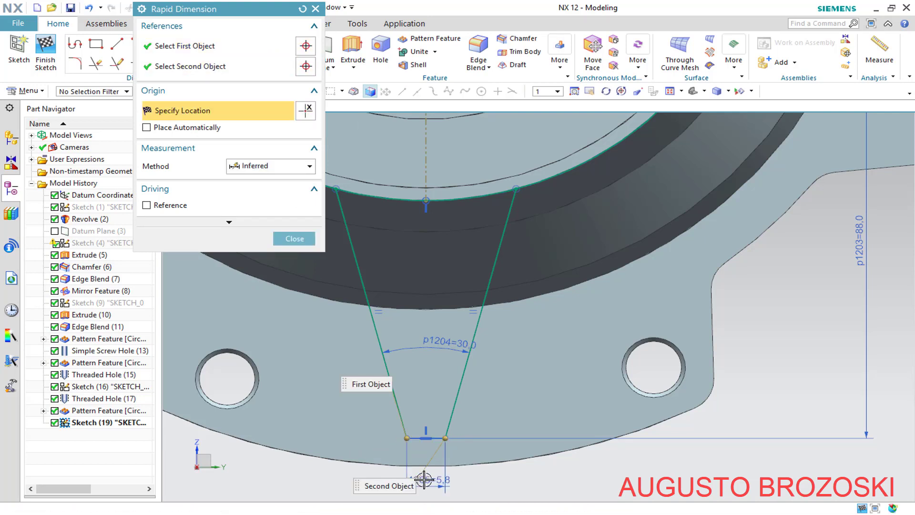
left_click(424, 479)
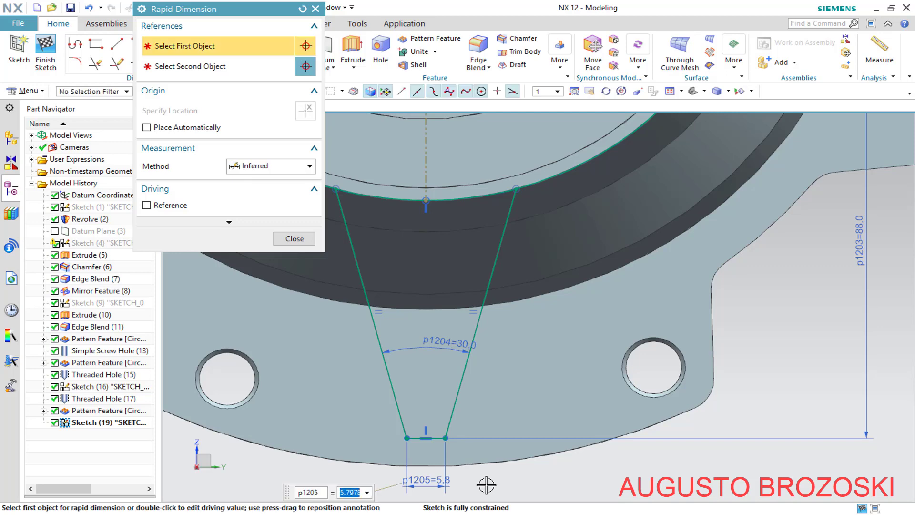
key("Return")
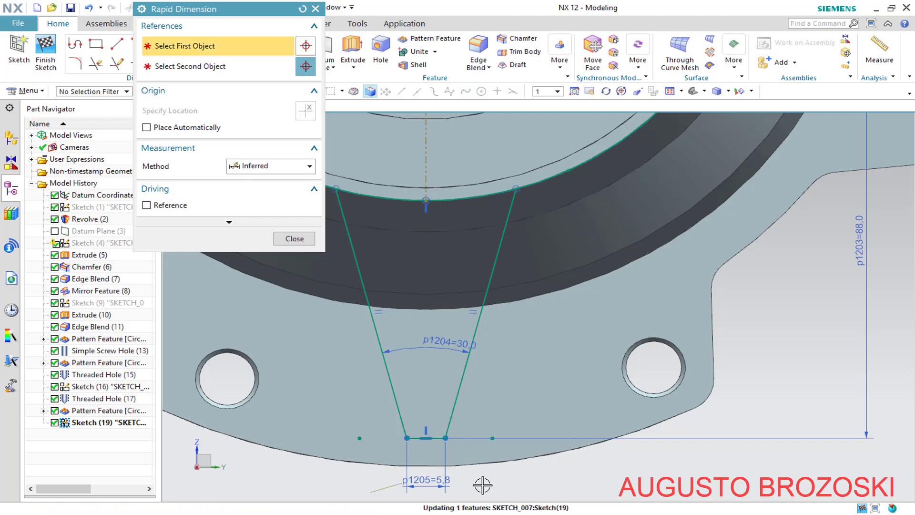
- Set the width of the lug's base line to 20 mm and end dimensioning
scroll(480, 373, "down", 1)
scroll(480, 373, "down", 1)
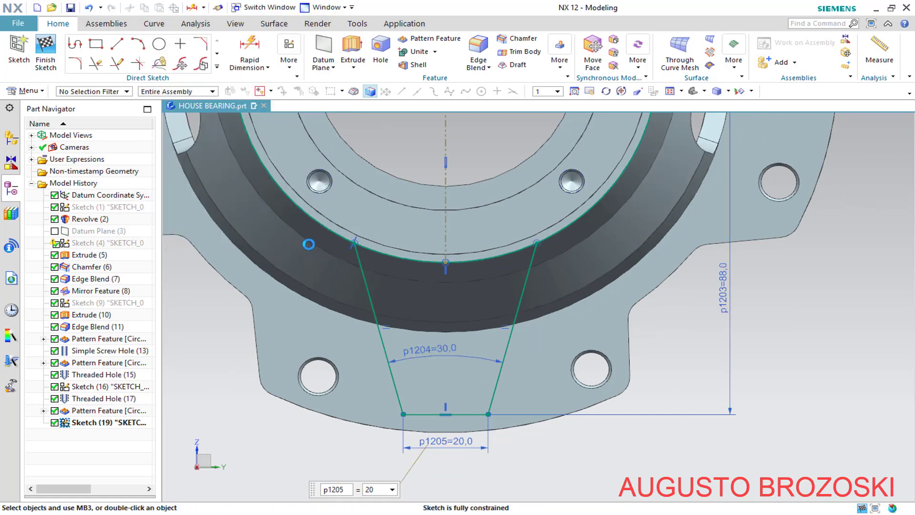
left_click(294, 238)
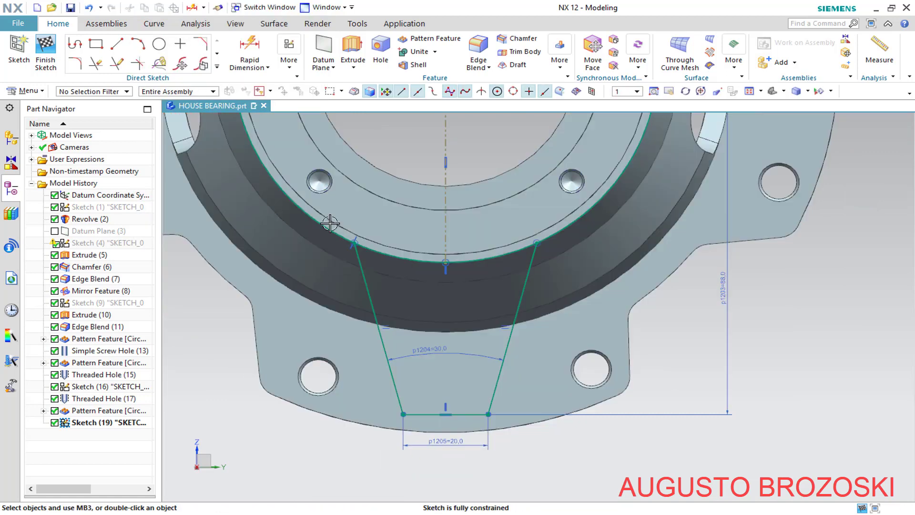
- Trim away the part of the circle outside the lug's two sloping sides and finish the sketch
left_click(97, 64)
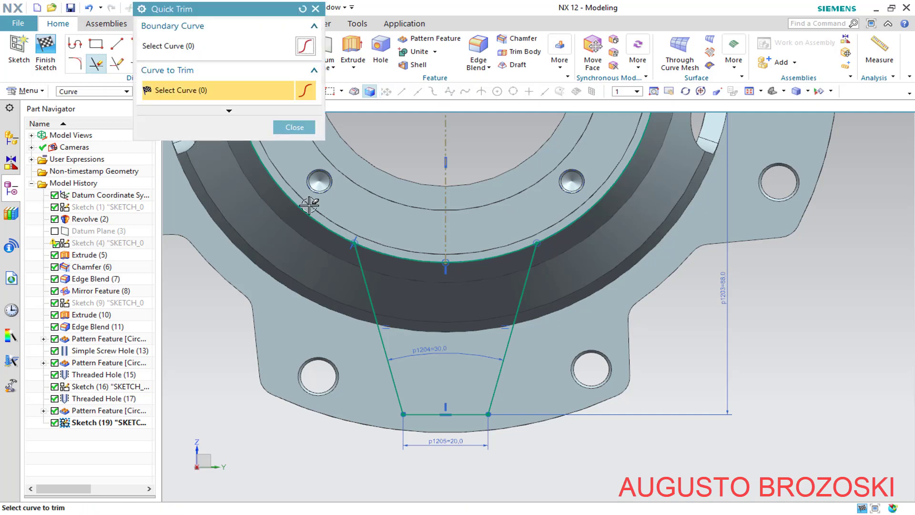
scroll(311, 310, "down", 4)
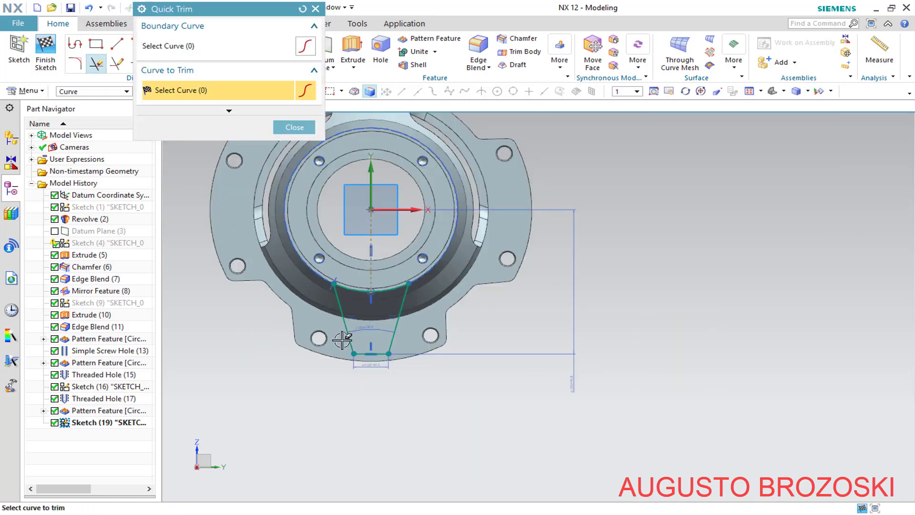
scroll(342, 339, "up", 4)
scroll(353, 316, "down", 2)
scroll(429, 310, "up", 2)
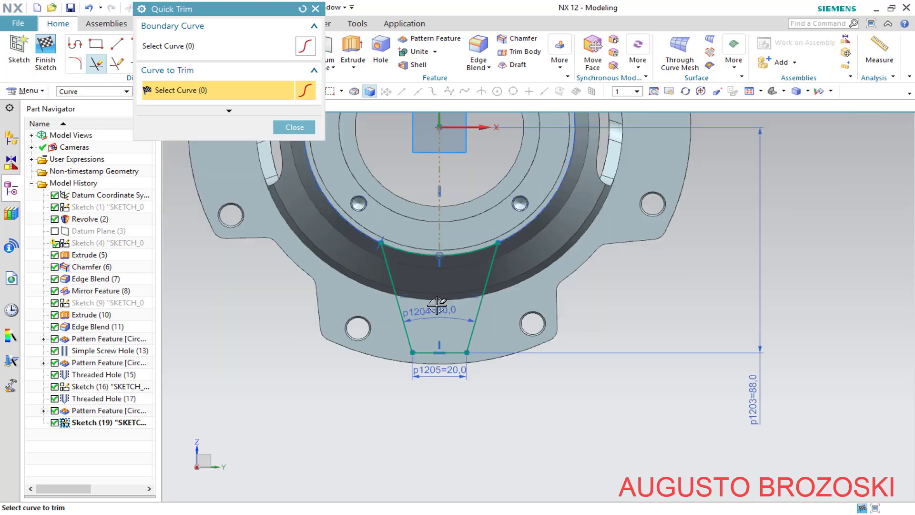
middle_click_drag(437, 305, 514, 363)
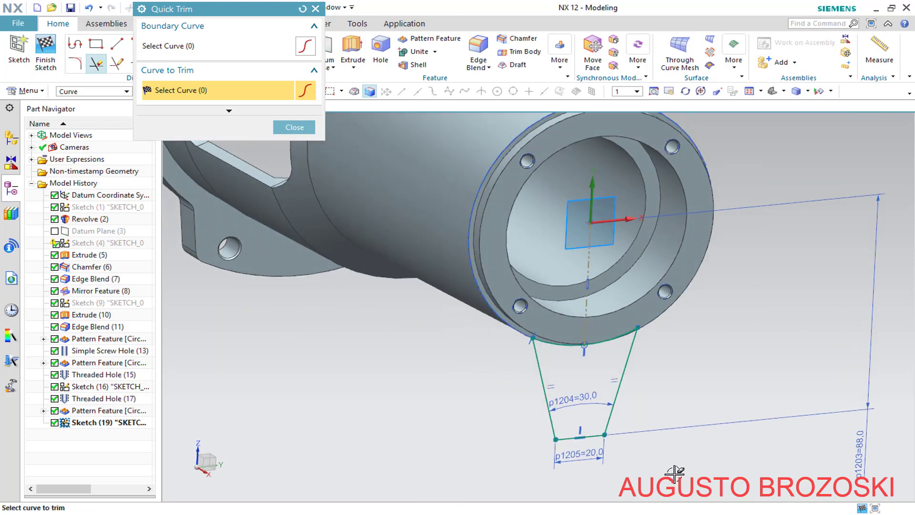
left_click(303, 129)
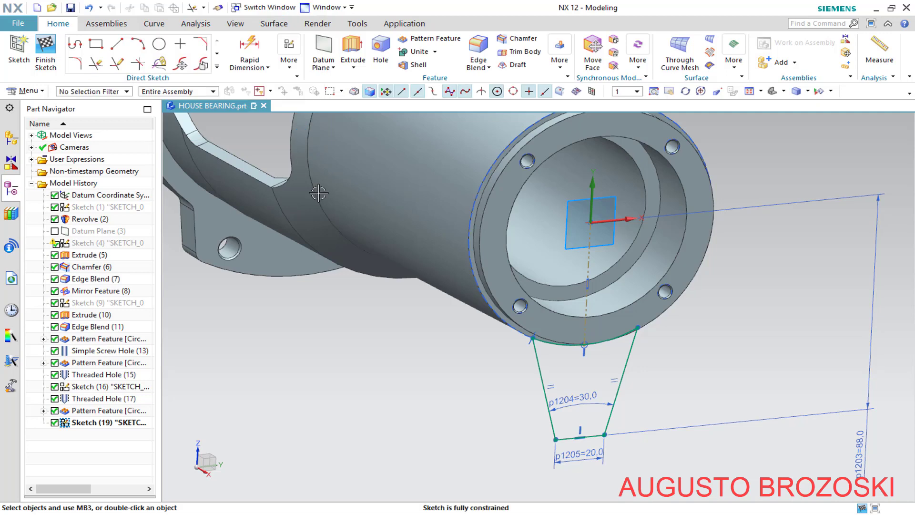
left_click(53, 50)
- Set up an extrusion of the four-curve lug profile, reversed to run back along the tube, from 0 to 15 mm
scroll(285, 347, "up", 5)
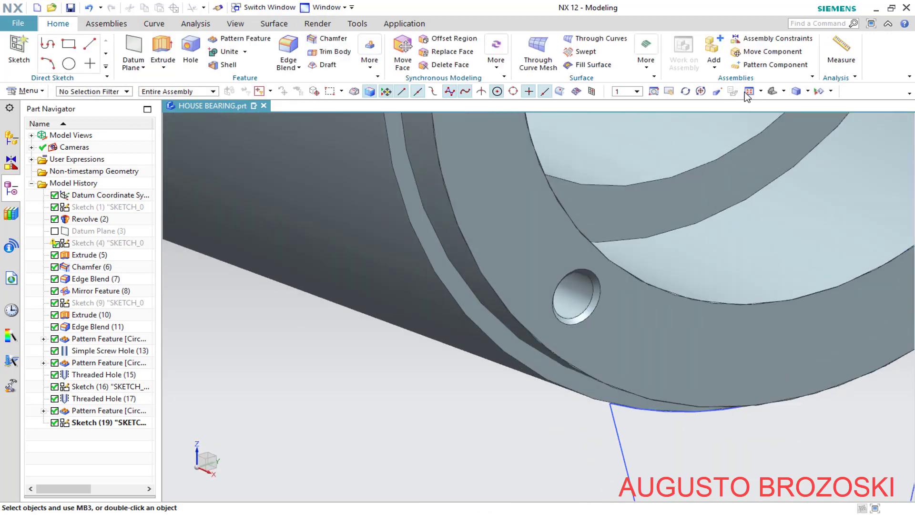
left_click(749, 92)
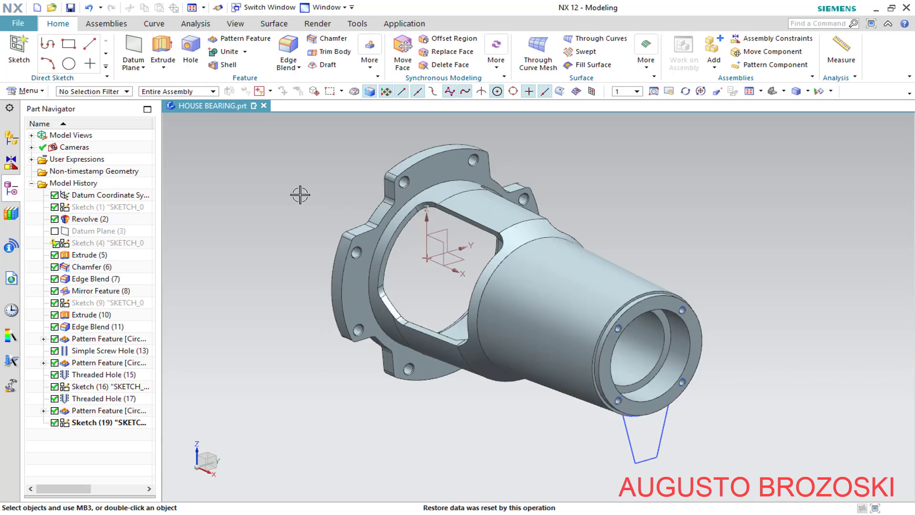
left_click(163, 53)
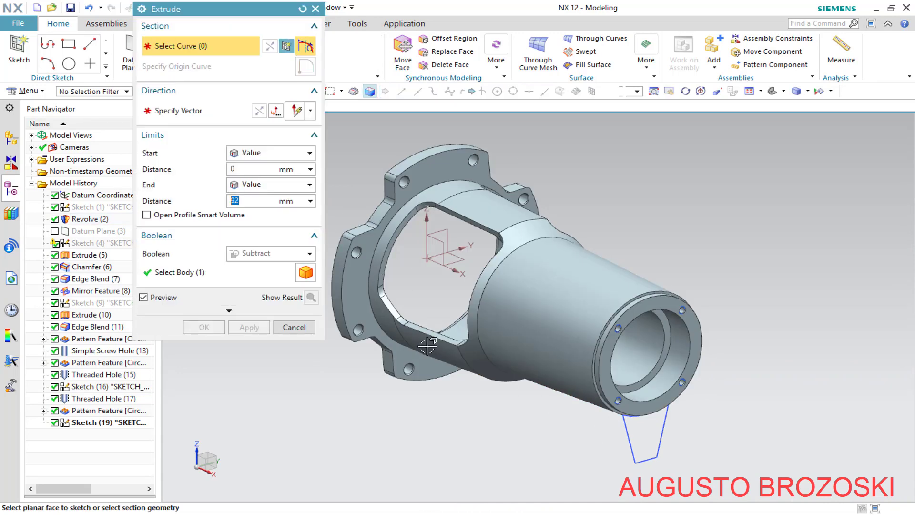
scroll(689, 493, "up", 5)
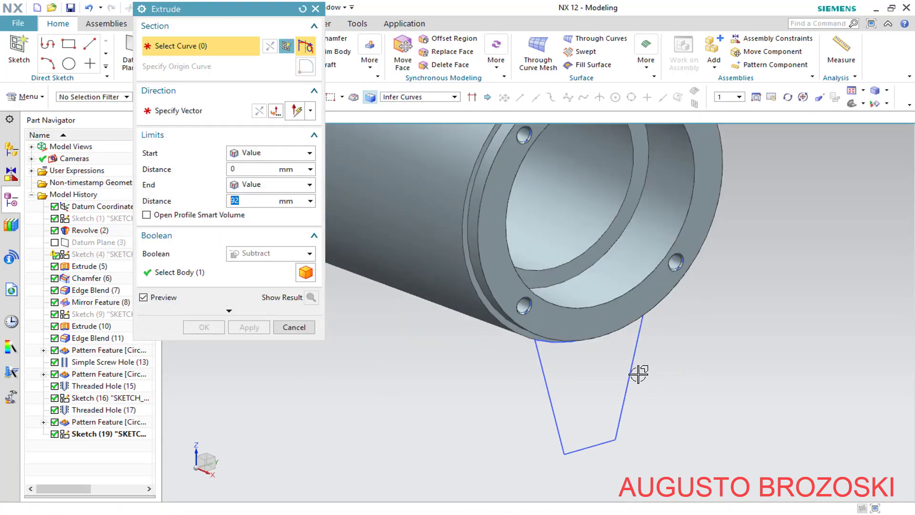
left_click(547, 368)
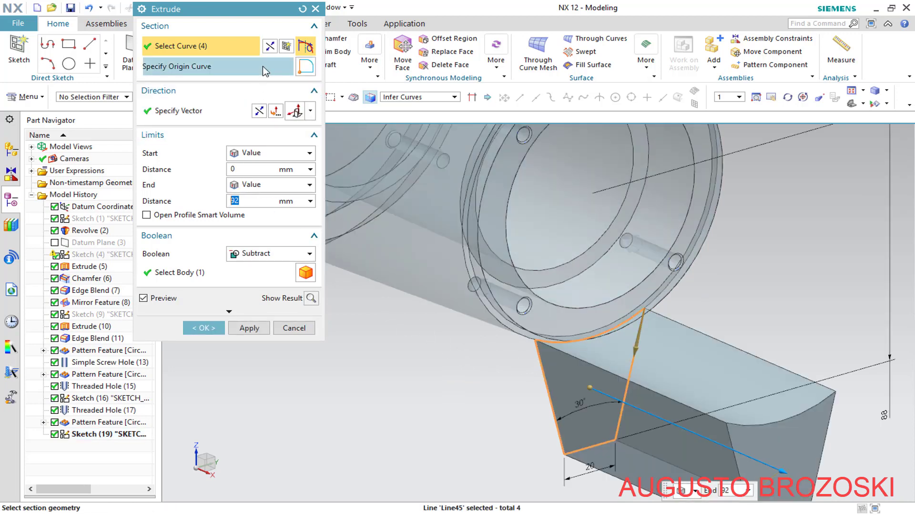
left_click(270, 46)
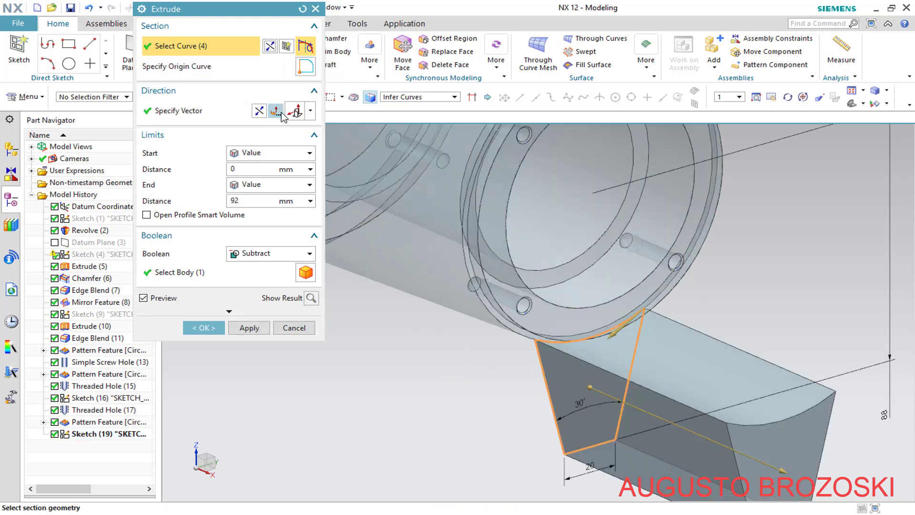
left_click(260, 111)
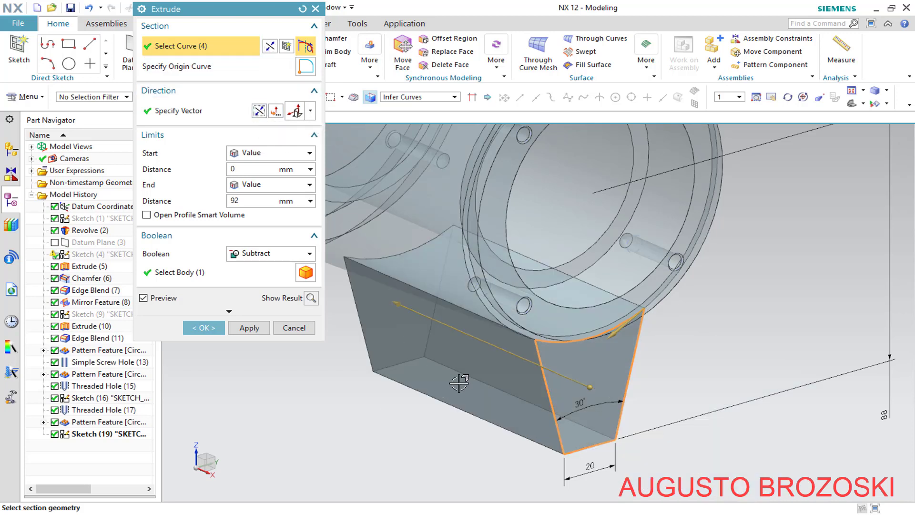
left_click(251, 199)
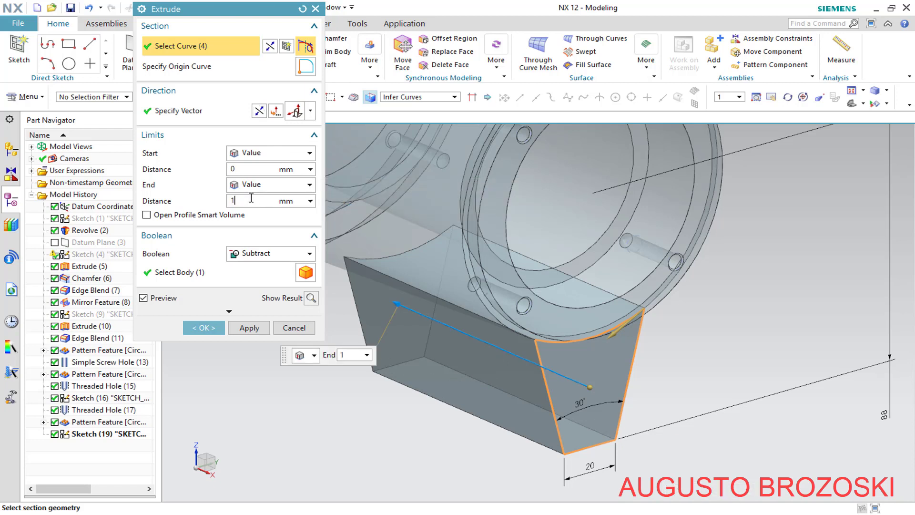
key("Return")
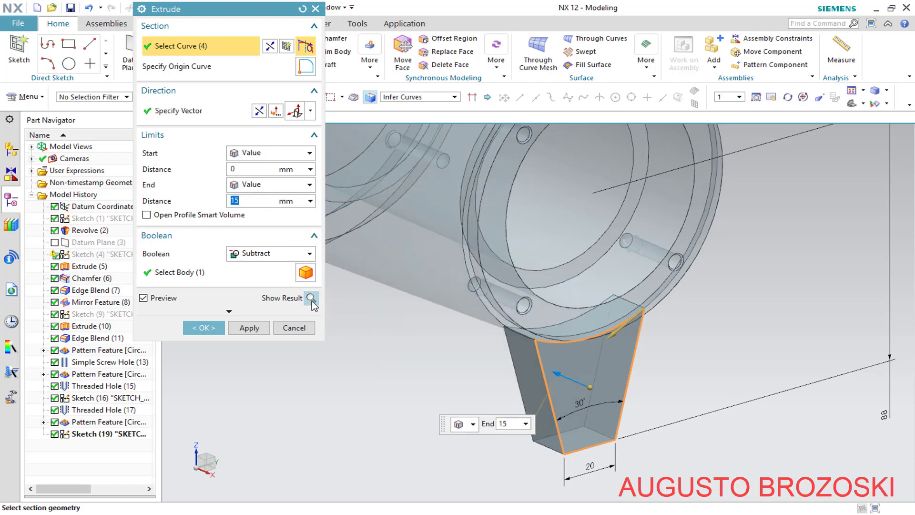
- Set the lug extrusion's Boolean to Unite with the housing body and create it
left_click(310, 253)
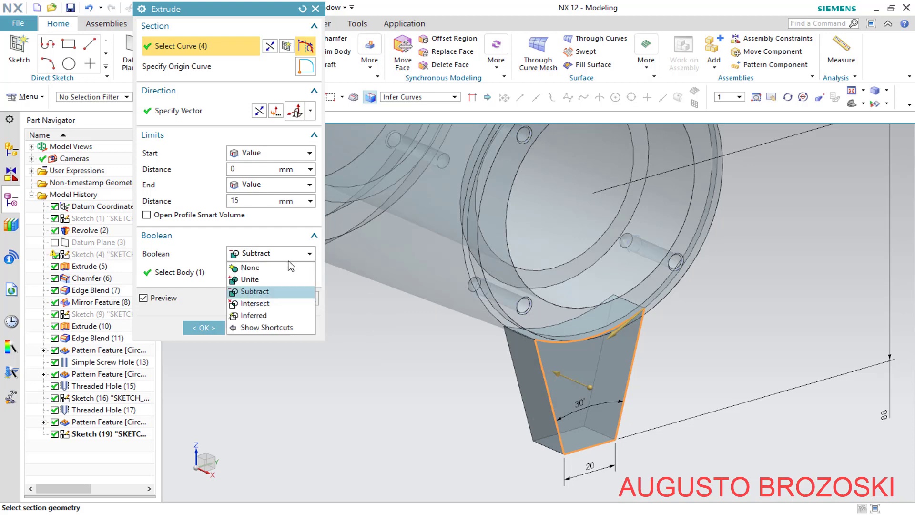
left_click(270, 280)
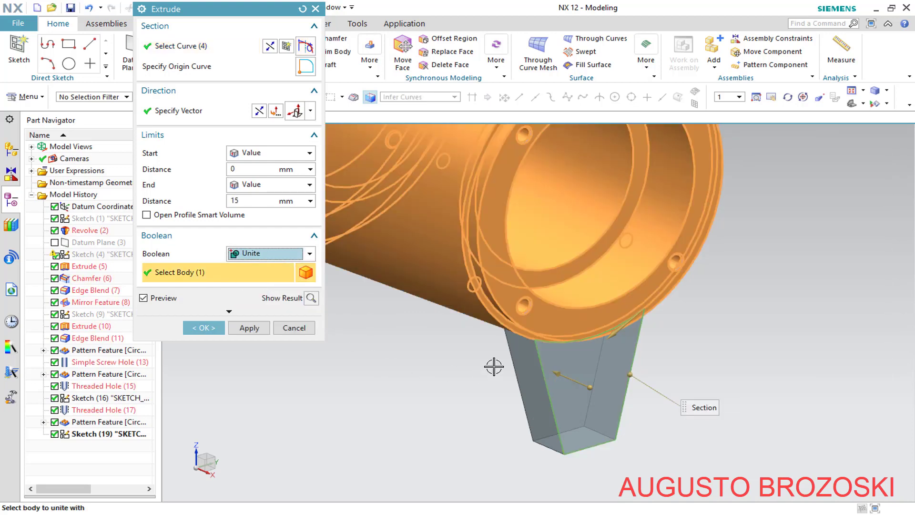
middle_click_drag(494, 366, 496, 325)
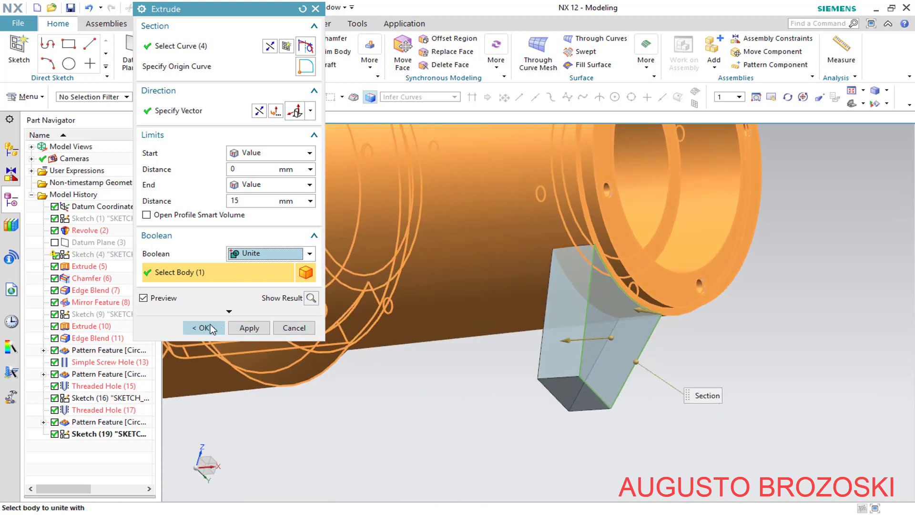
left_click(204, 328)
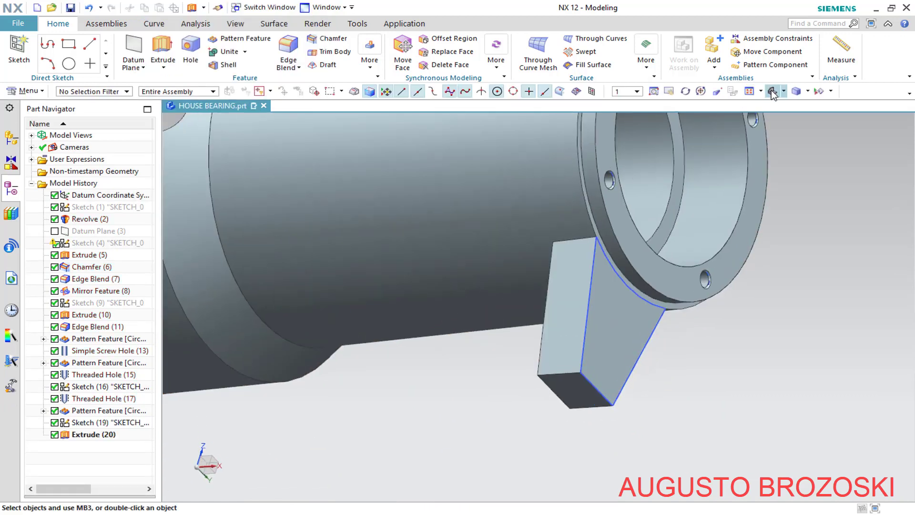
- Save the part and consult view B of the PDF drawing for the lug's hole dimensions
left_click(772, 91)
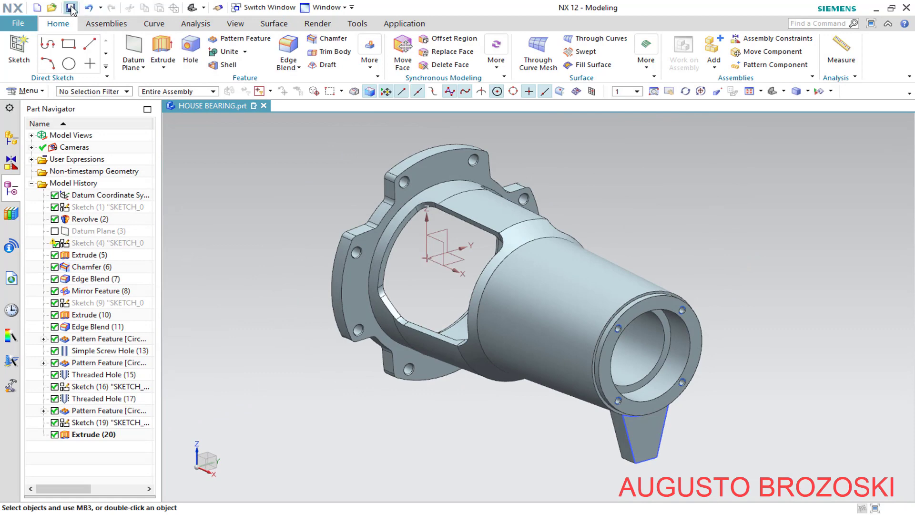
left_click(71, 8)
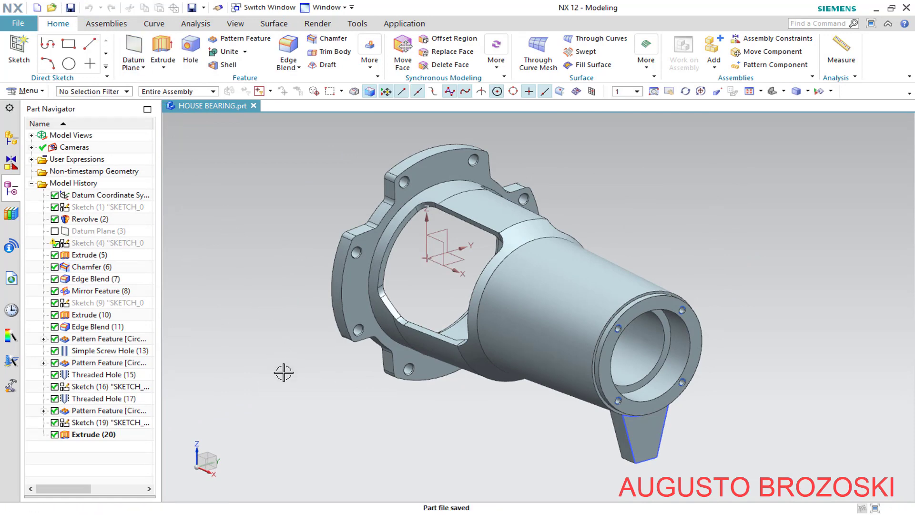
left_click(337, 512)
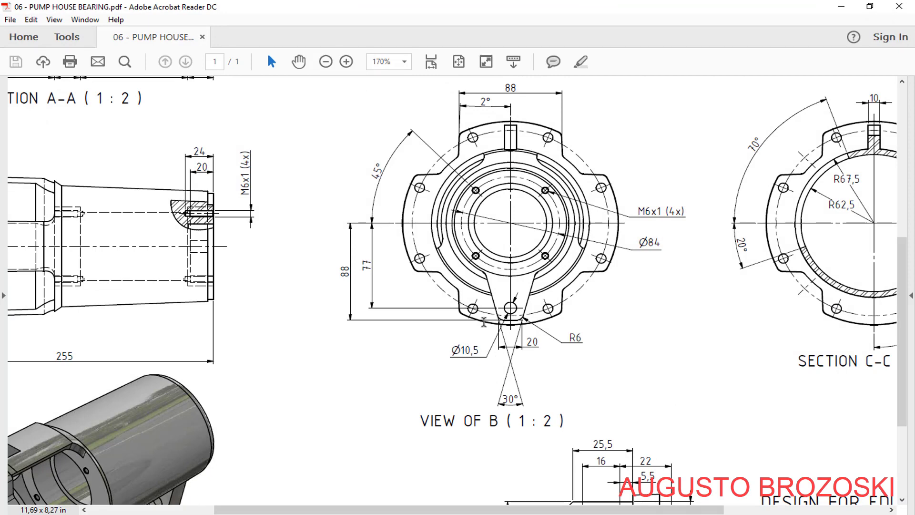
left_click(841, 7)
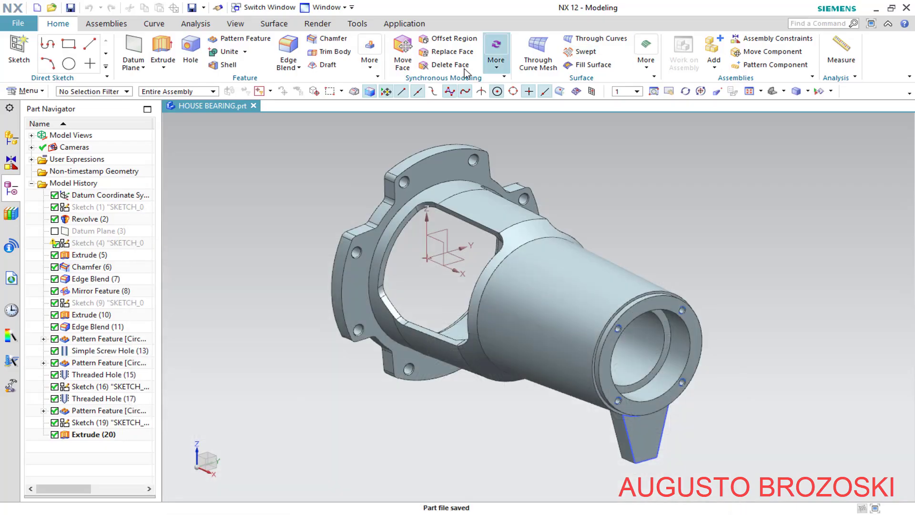
- Start a hole with a position sketch on the lug's front face and place one point near the lug's centre line
left_click(191, 52)
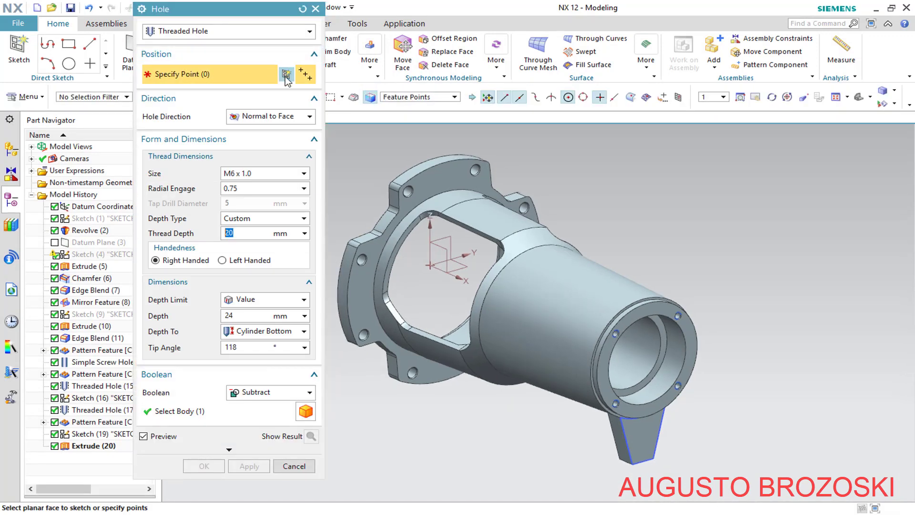
left_click(285, 75)
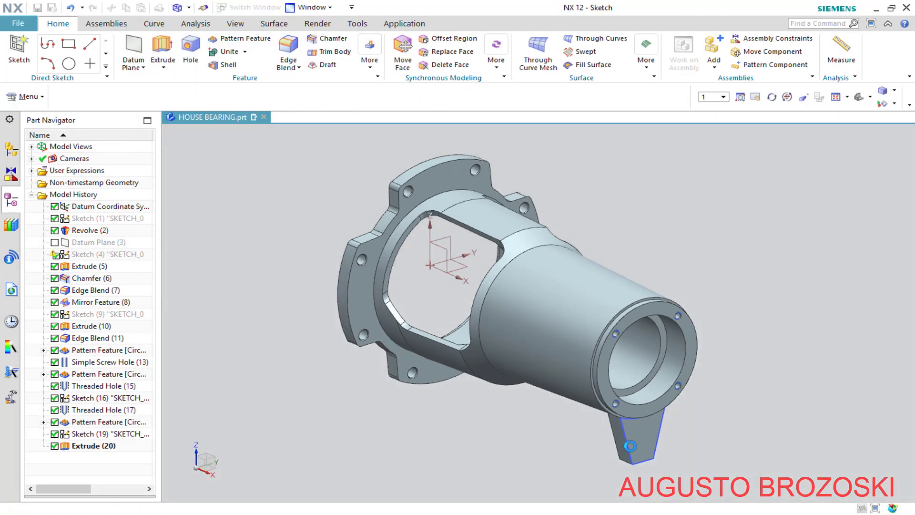
left_click(619, 442)
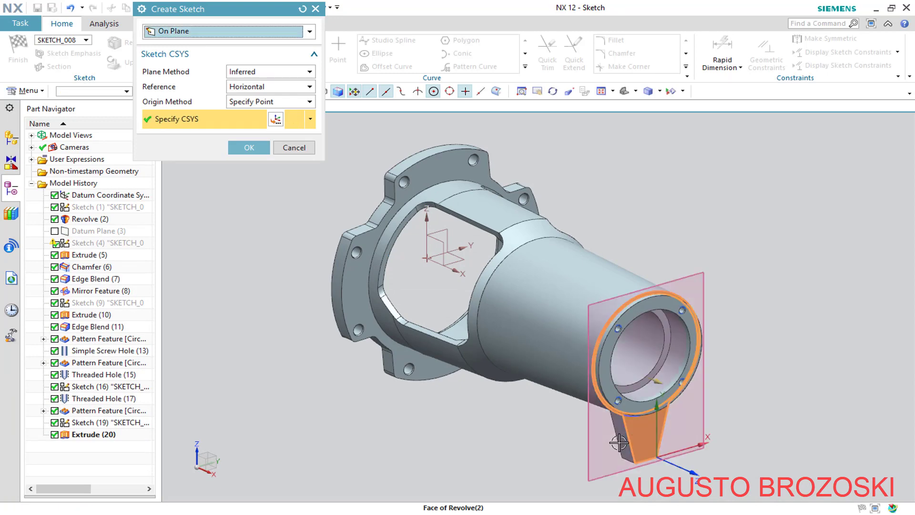
left_click(248, 149)
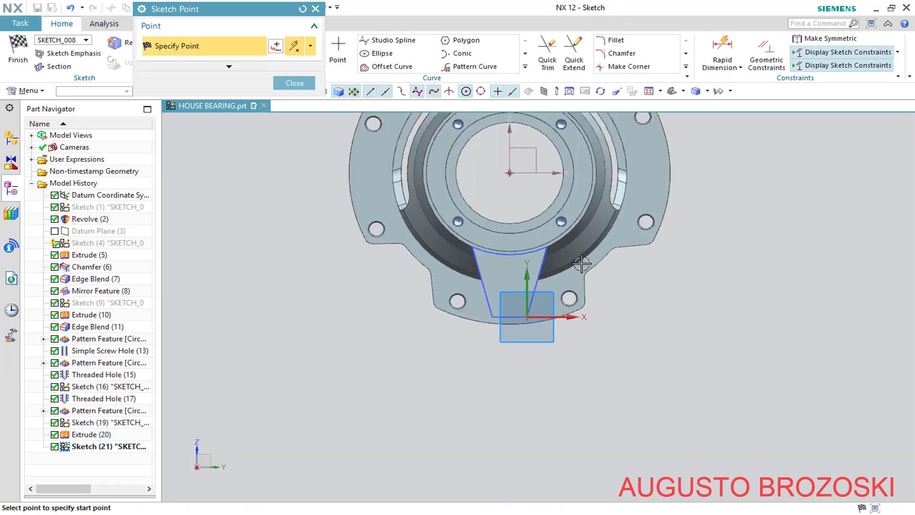
scroll(535, 180, "up", 2)
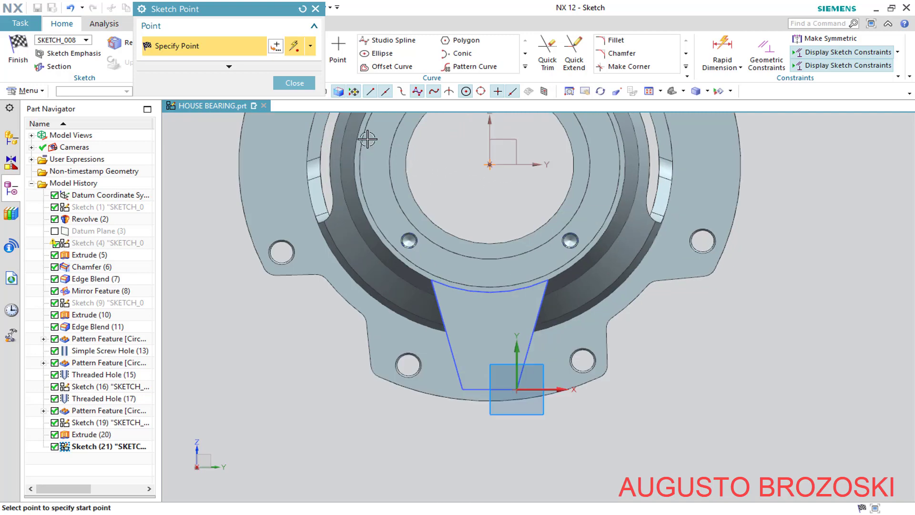
left_click(491, 345)
left_click(299, 79)
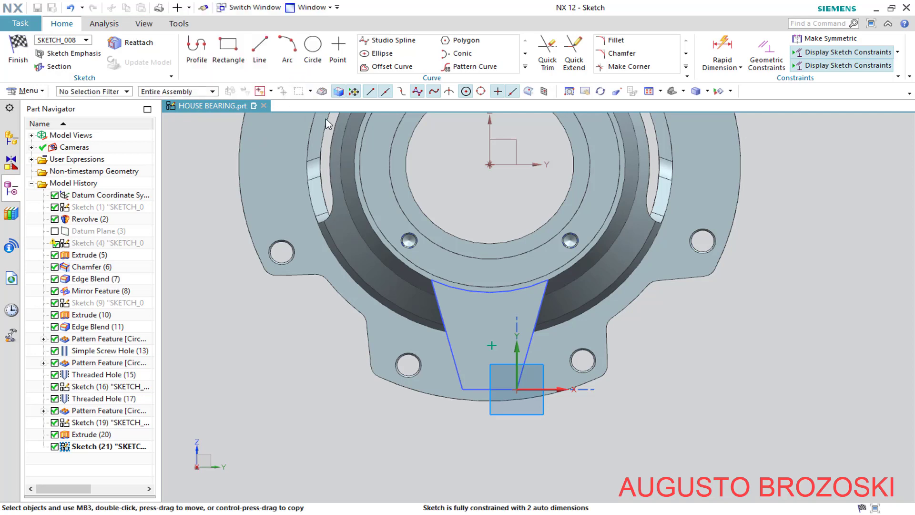
- Align the hole's centre point vertically with the origin of the datum coordinate system
left_click(492, 345)
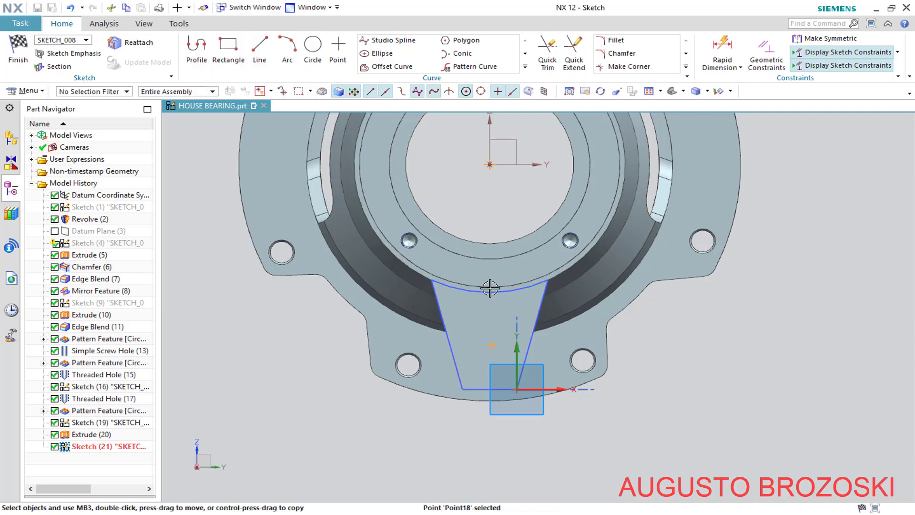
left_click(489, 167)
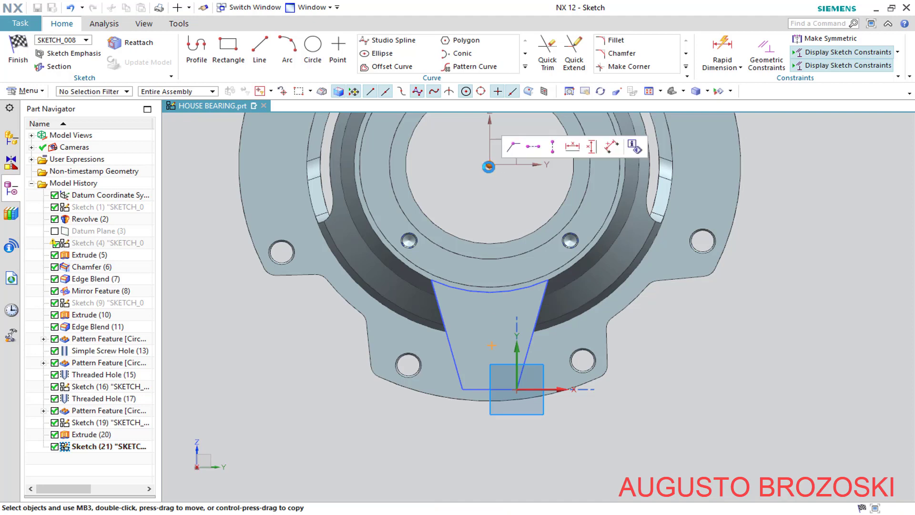
left_click(553, 148)
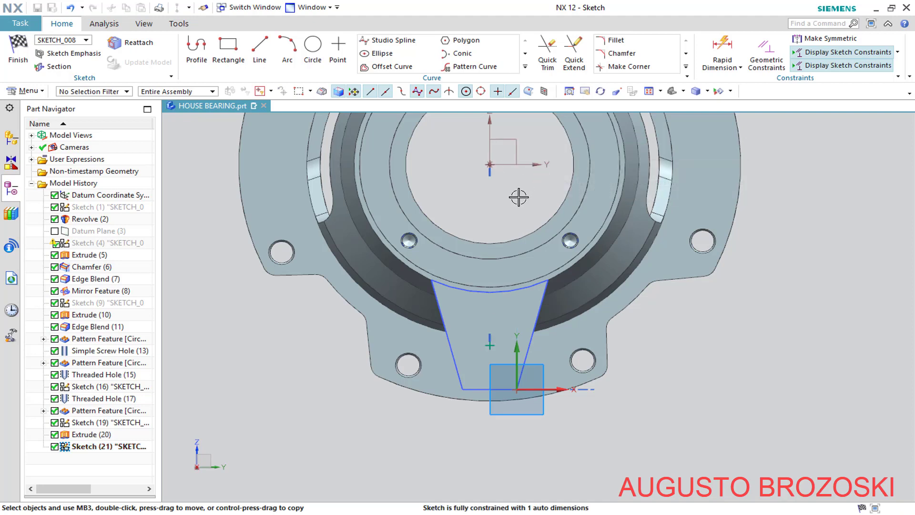
- Dimension the hole point 77 mm vertically below the datum origin and finish the position sketch
left_click(722, 48)
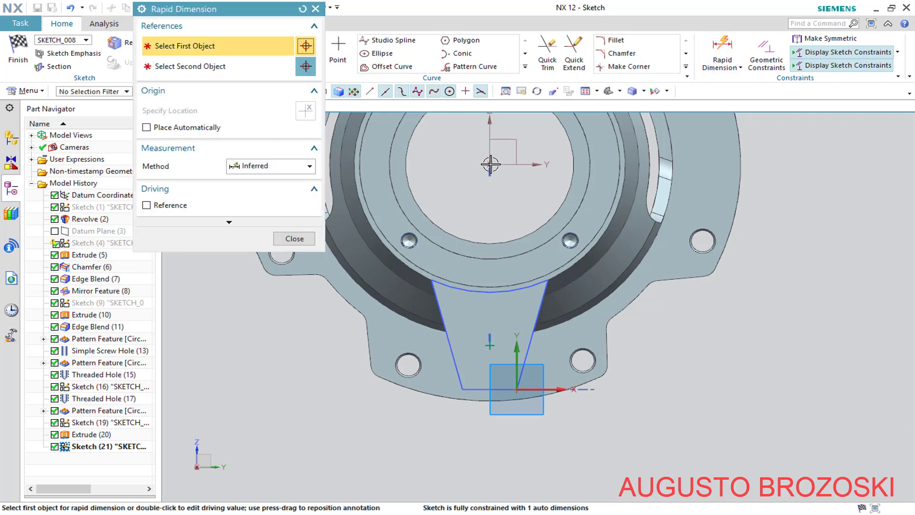
left_click(490, 345)
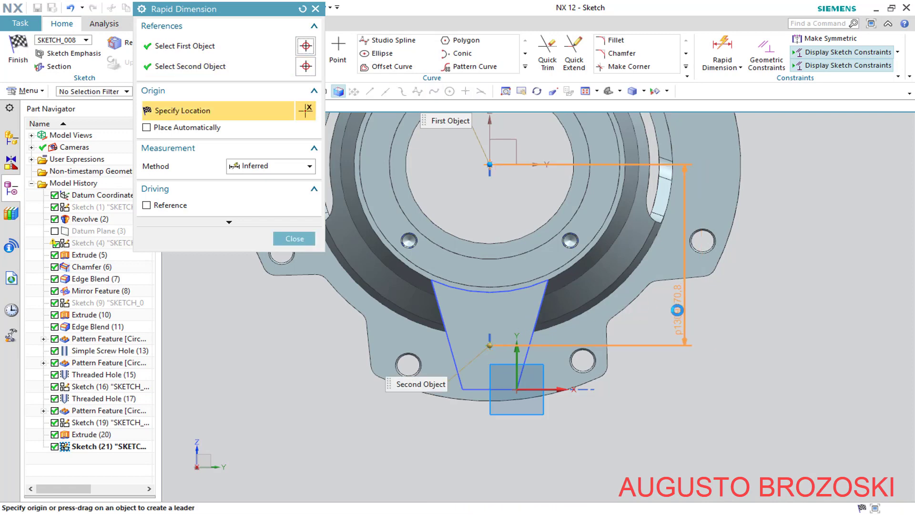
left_click(674, 310)
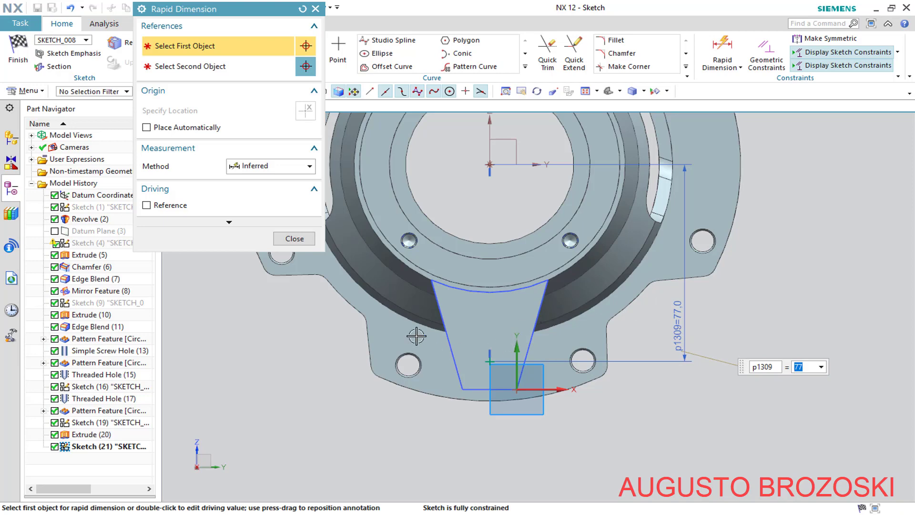
left_click(294, 239)
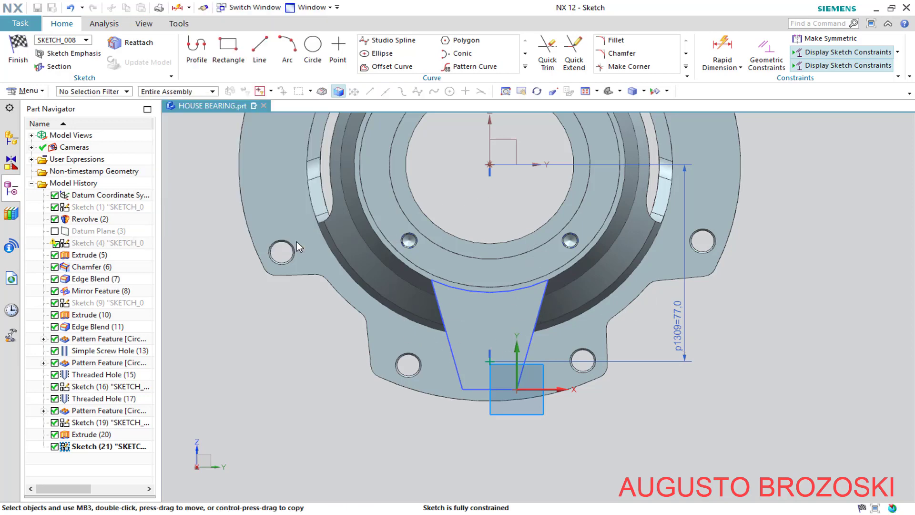
left_click(22, 53)
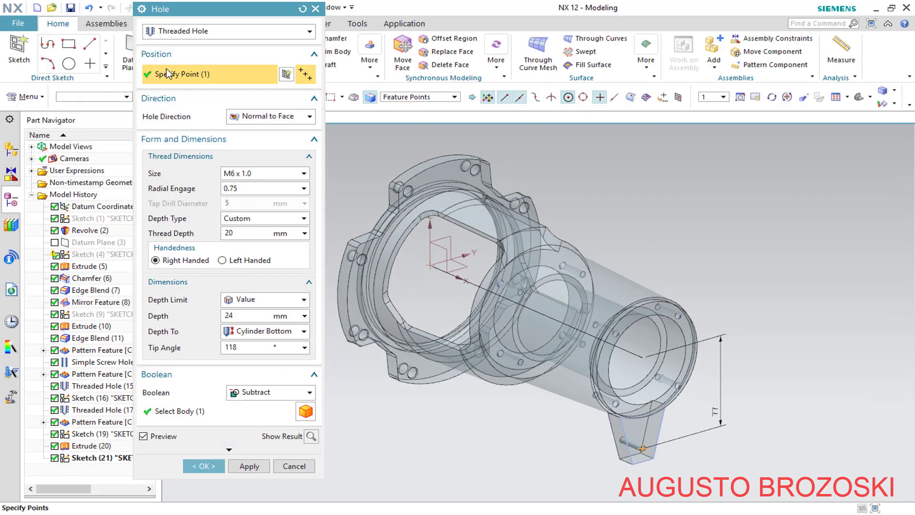
- Change the hole type to Screw Clearance Hole with screw size M10
left_click(310, 33)
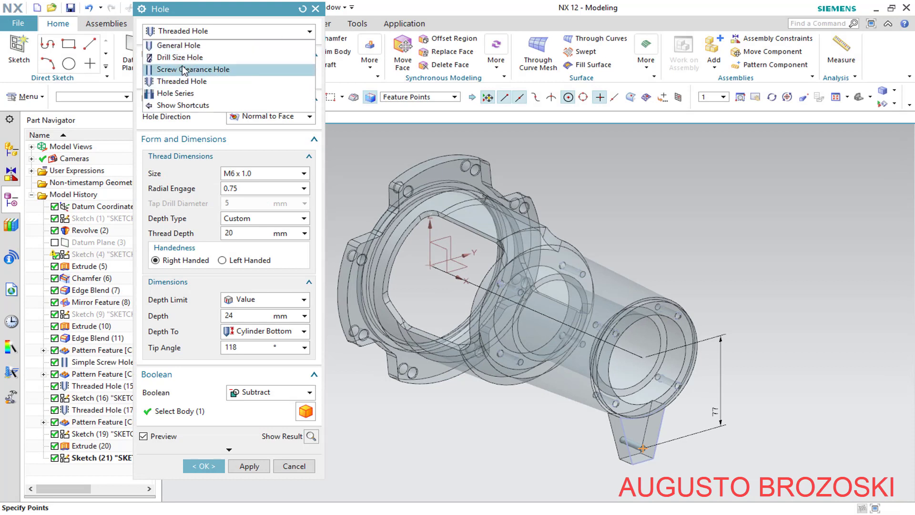
left_click(214, 70)
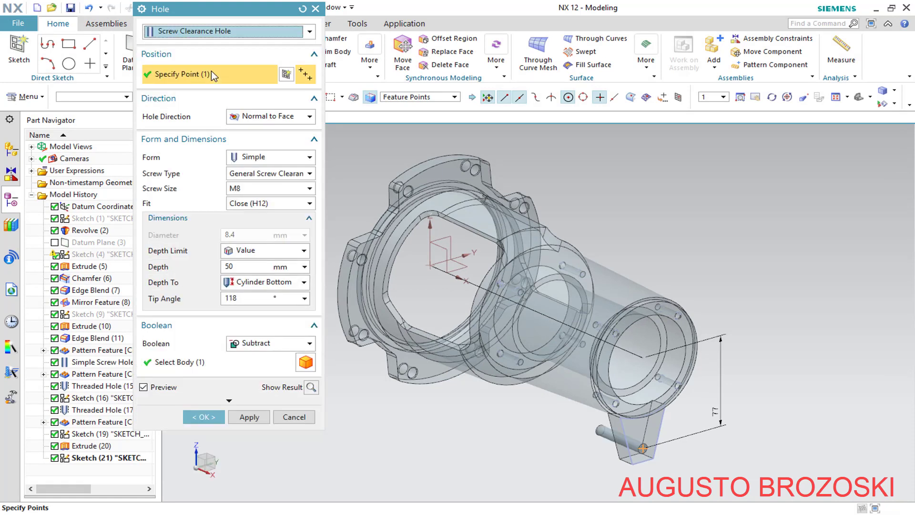
left_click(310, 191)
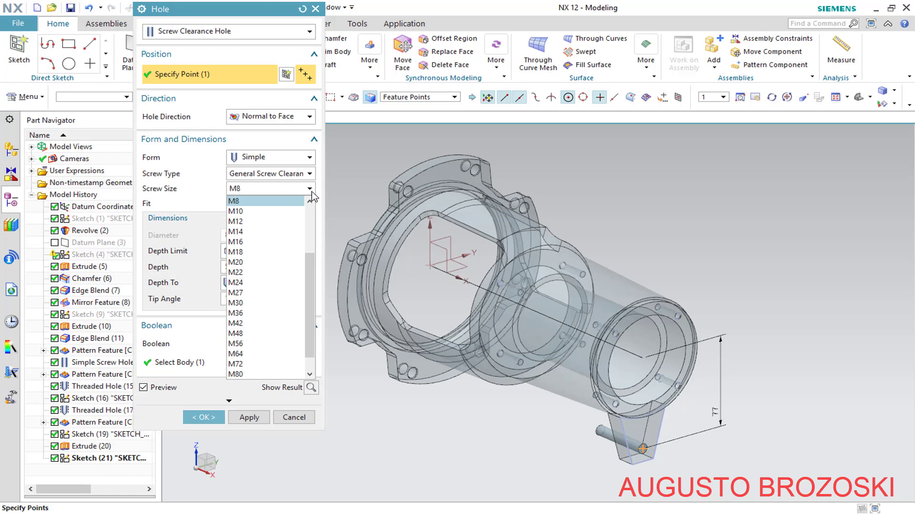
left_click(281, 210)
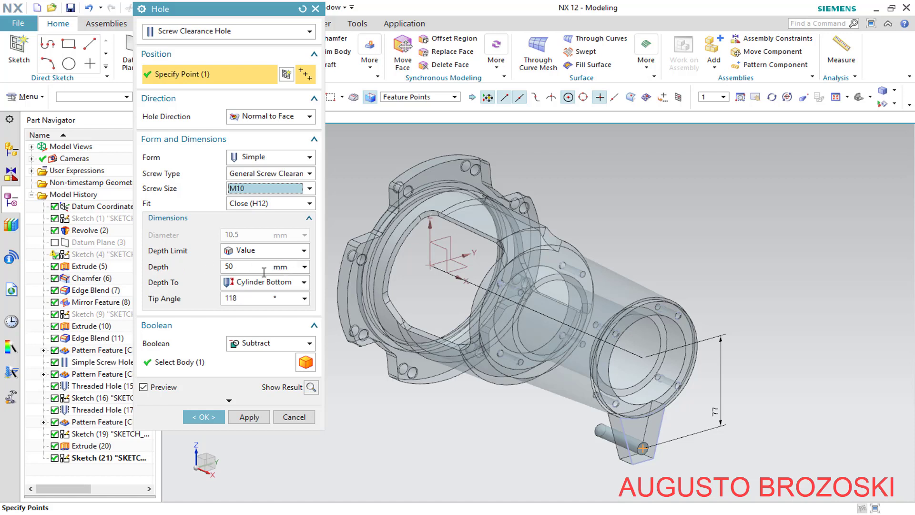
- Set the hole's depth limit to Until Next and create it through the lug, subtracting from the housing body
left_click(304, 251)
left_click(277, 288)
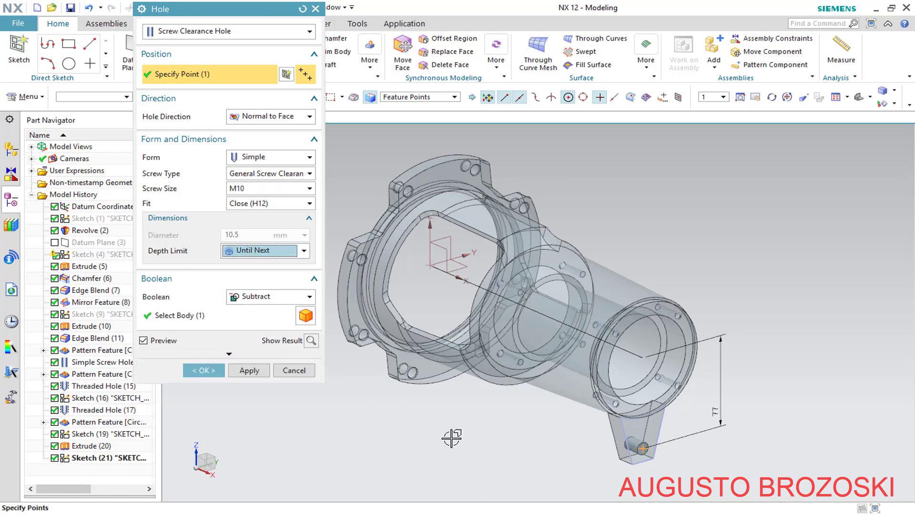
scroll(645, 470, "down", 3)
scroll(641, 467, "up", 8)
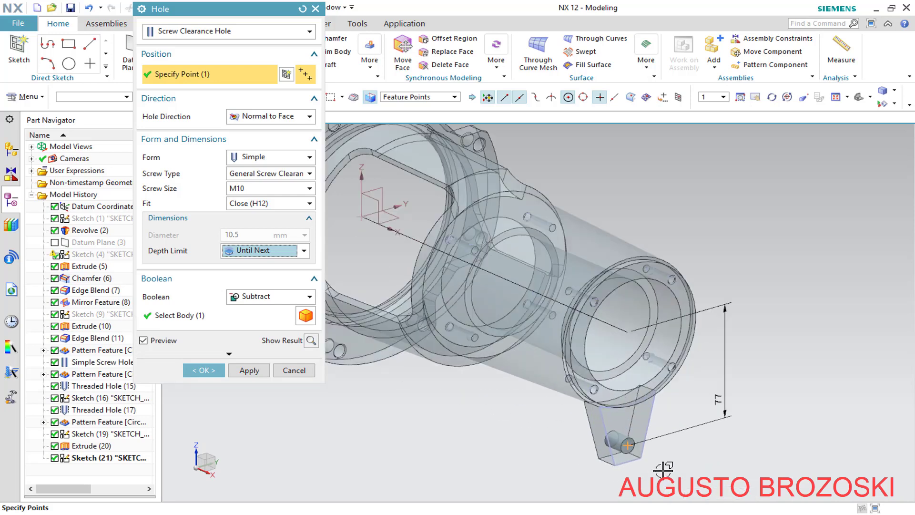
scroll(637, 465, "up", 1)
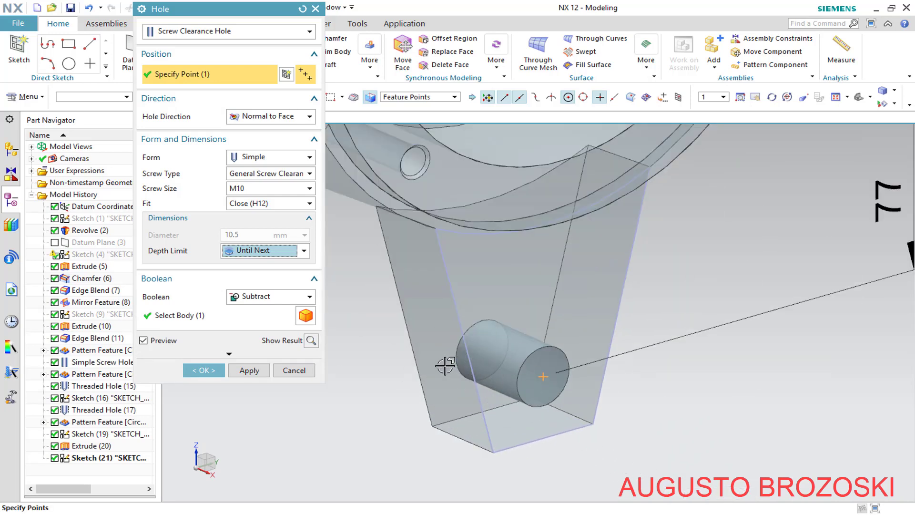
left_click(203, 317)
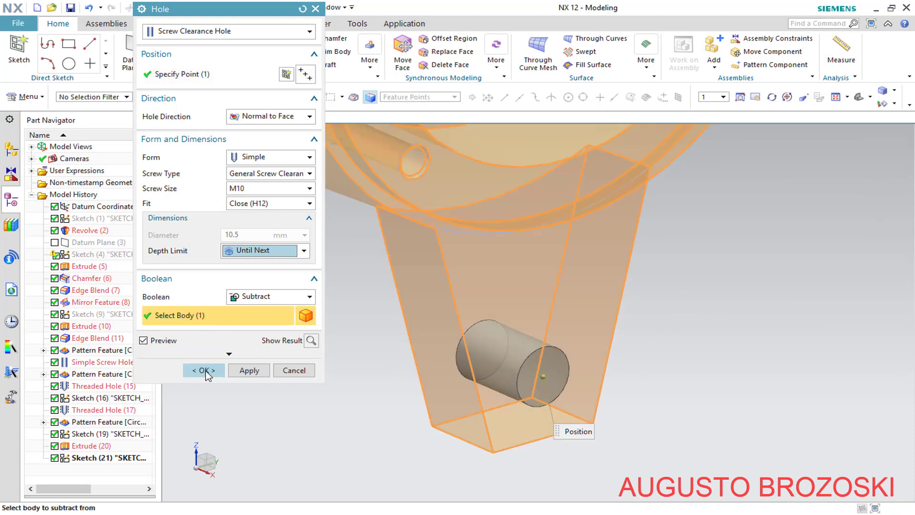
left_click(229, 354)
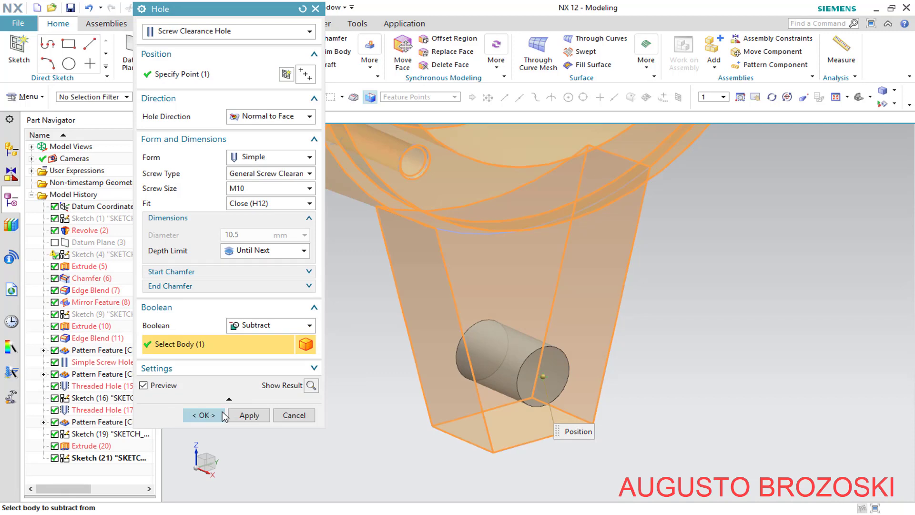
left_click(204, 415)
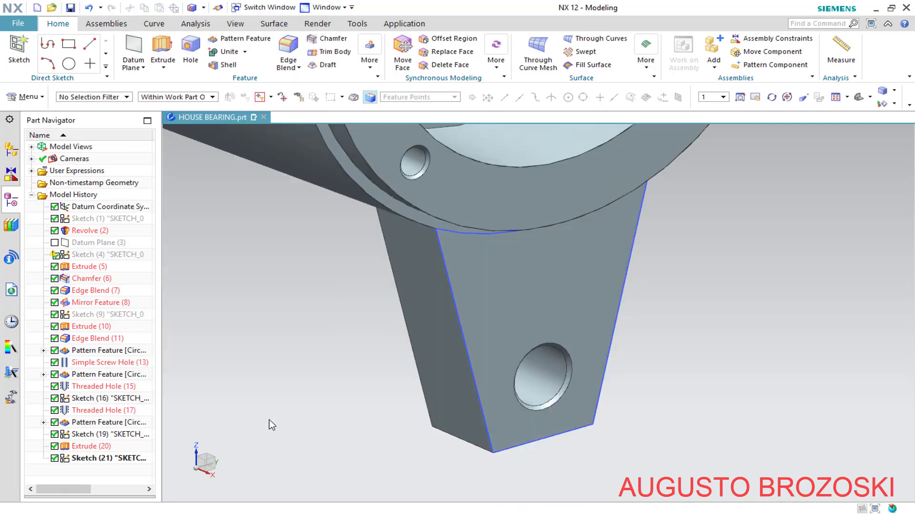
- Check the lug's corner radius in the PDF drawing, then start a 6 mm edge blend on its two lower corner edges
scroll(502, 385, "down", 3)
middle_click_drag(474, 376, 370, 452)
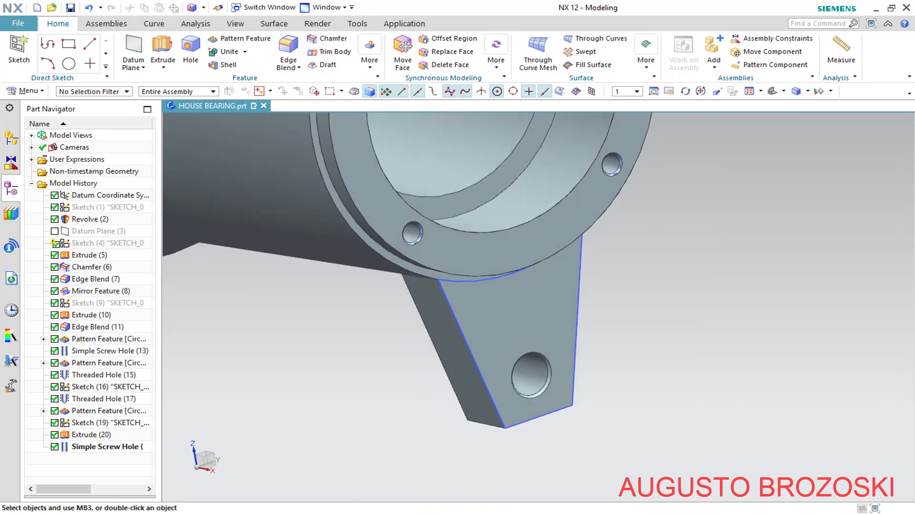
key("alt+Tab")
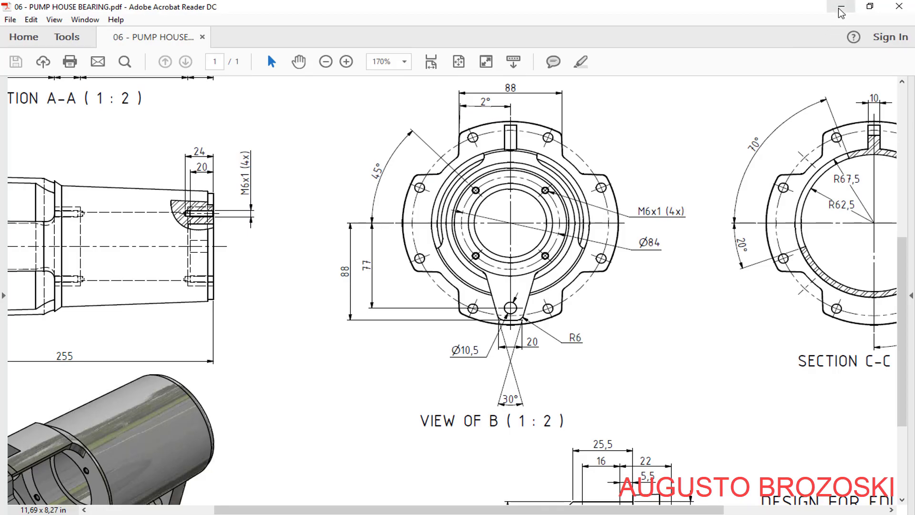
key("alt+Tab")
left_click(289, 48)
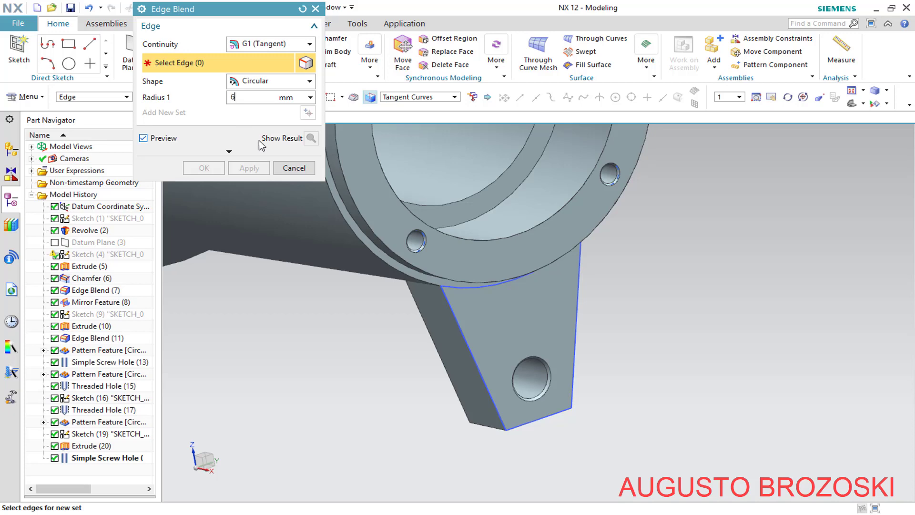
left_click(474, 430)
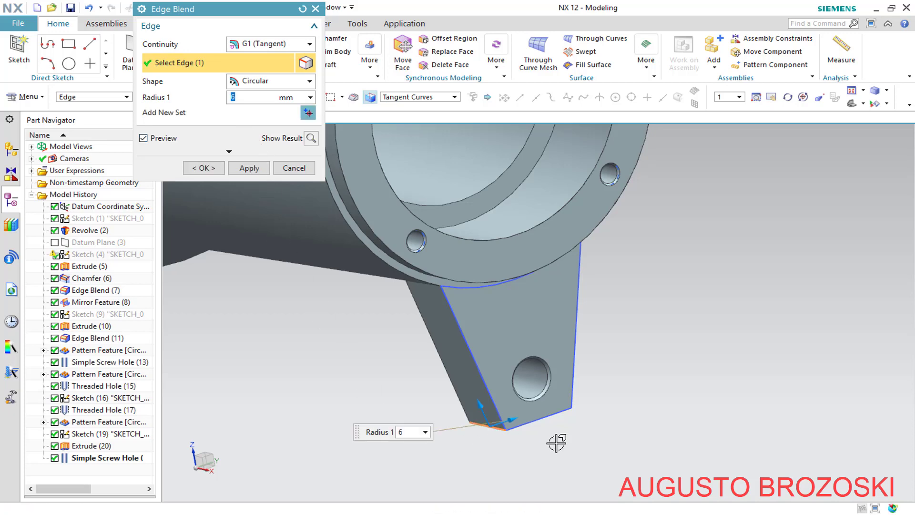
middle_click_drag(551, 439, 522, 447)
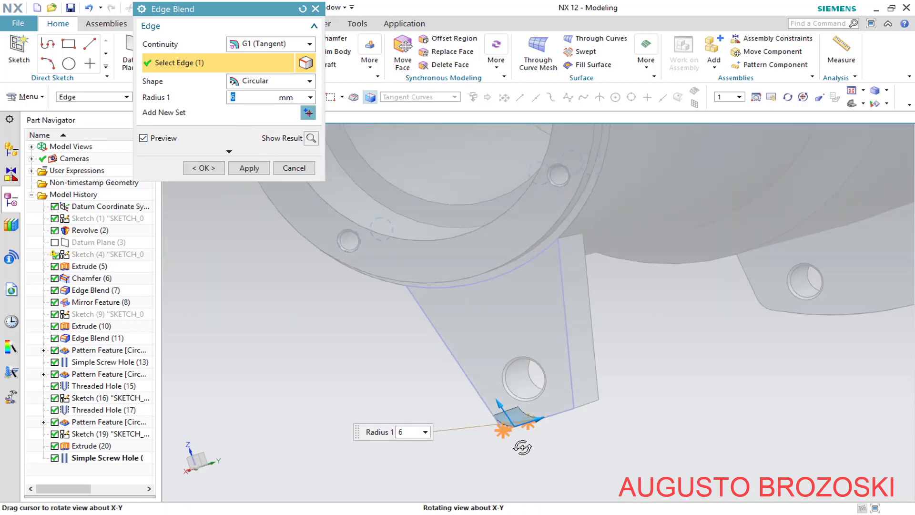
left_click(572, 404)
- Add the two edges where the lug's sides meet the tube to the 6 mm blend and create it
scroll(593, 241, "up", 5)
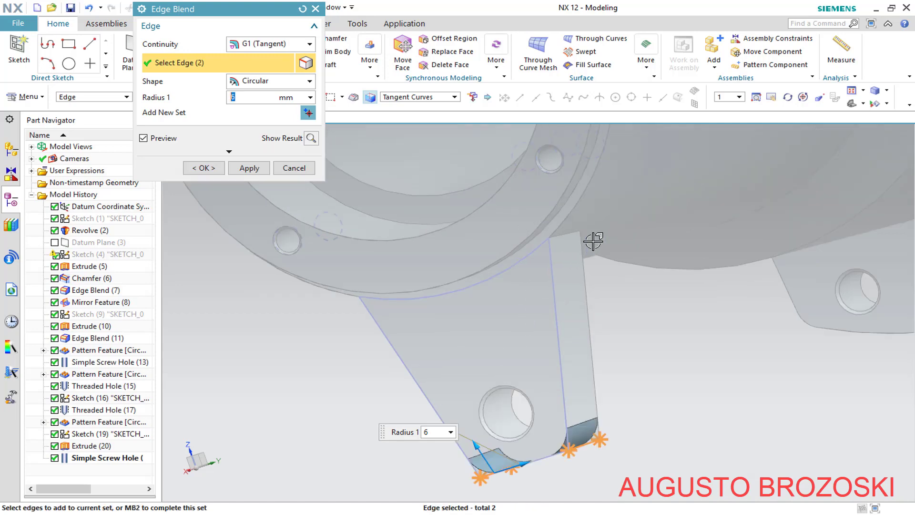
left_click(531, 222)
scroll(527, 258, "down", 5)
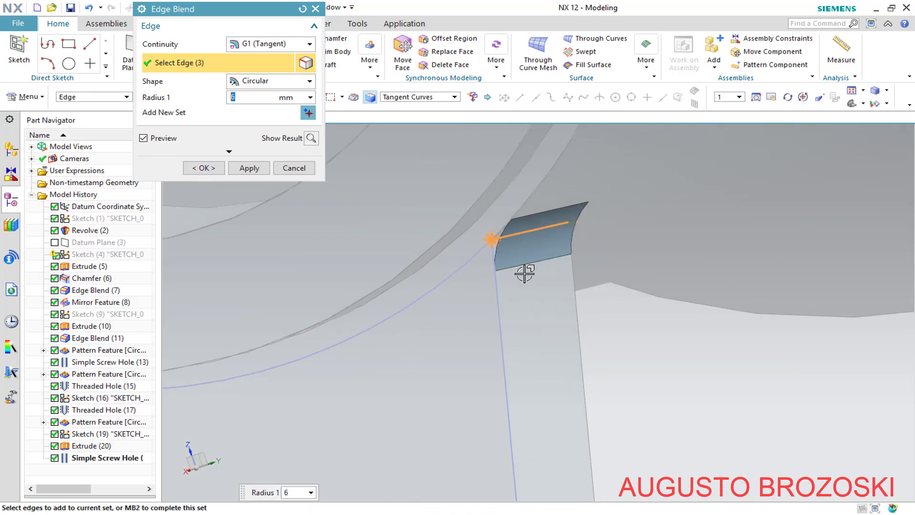
middle_click_drag(523, 282, 435, 320)
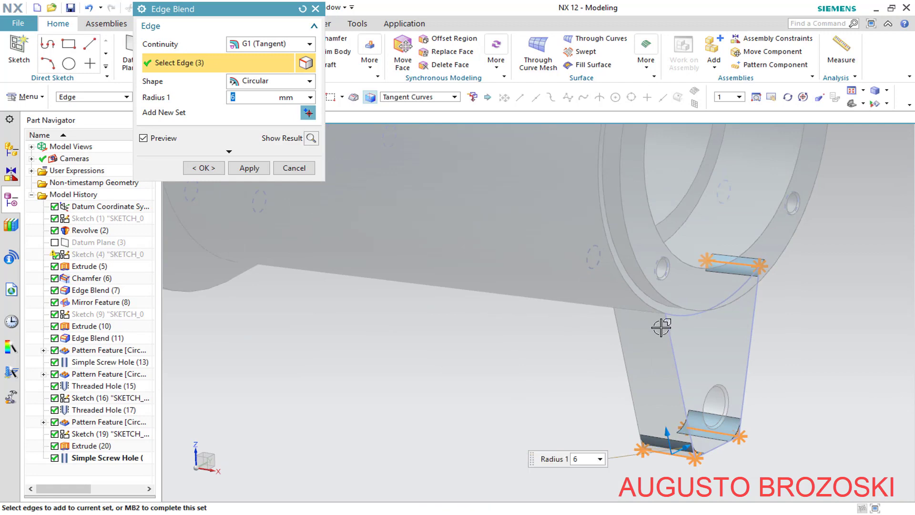
scroll(660, 327, "up", 3)
left_click(605, 294)
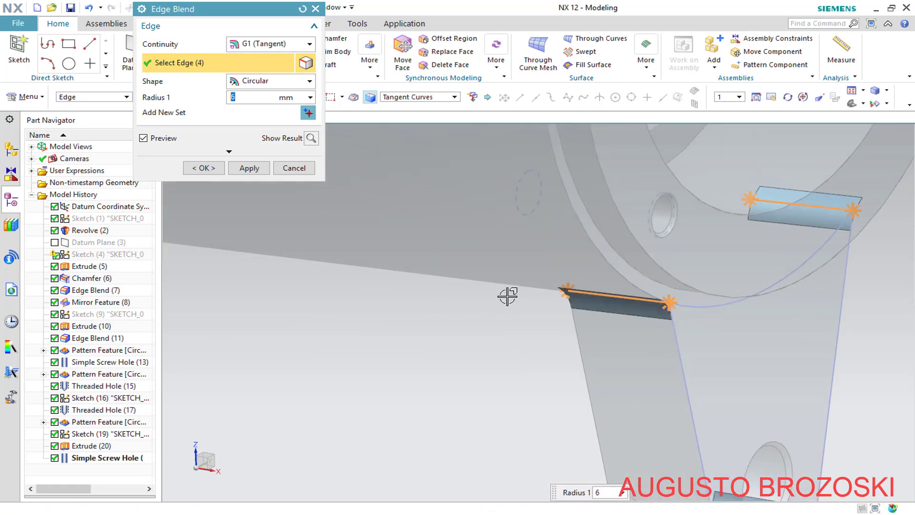
left_click(204, 167)
- Hide all sketches in the model and save the part
scroll(355, 336, "down", 5)
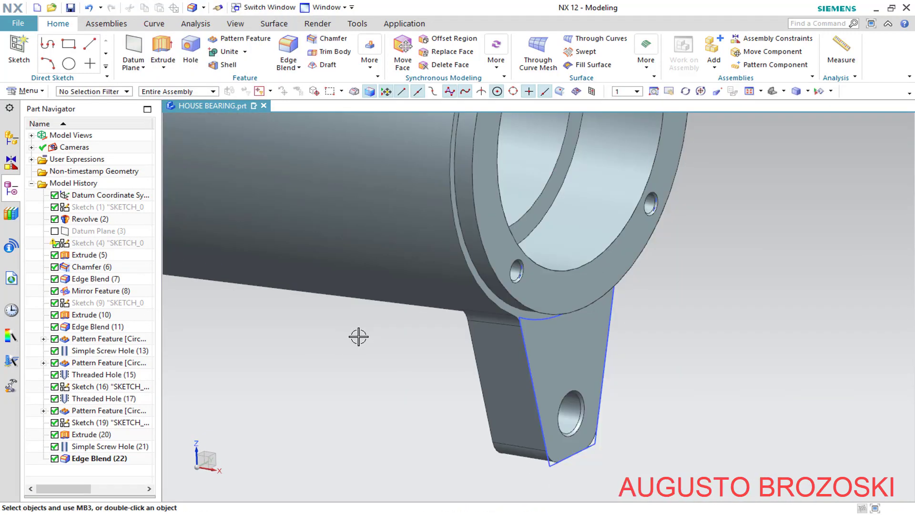
middle_click_drag(357, 334, 418, 357)
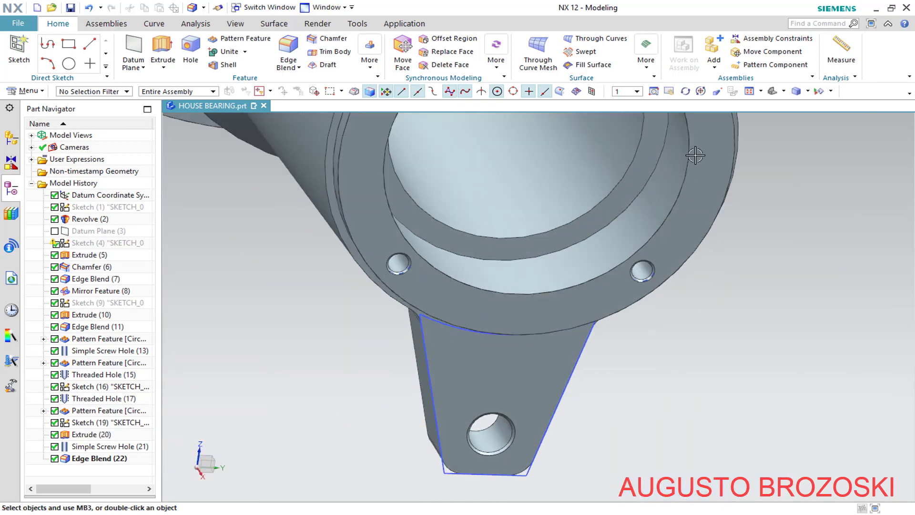
left_click(820, 92)
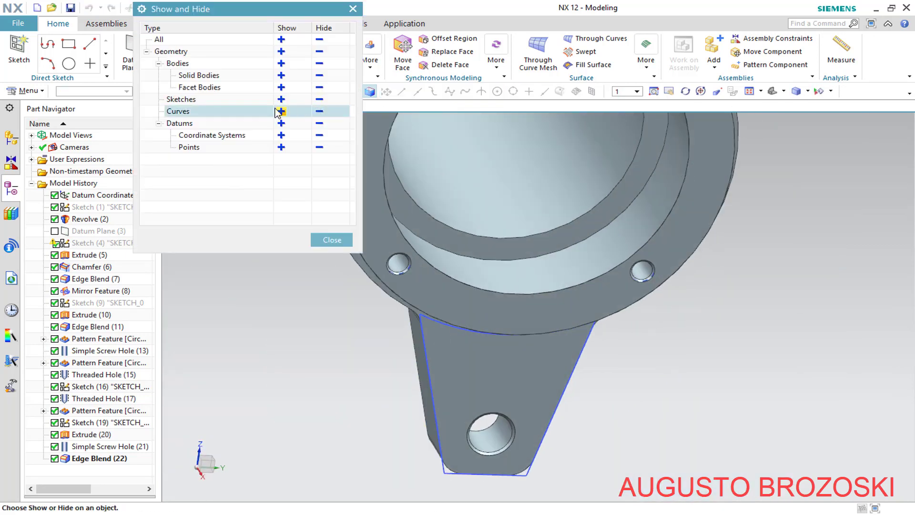
left_click(319, 99)
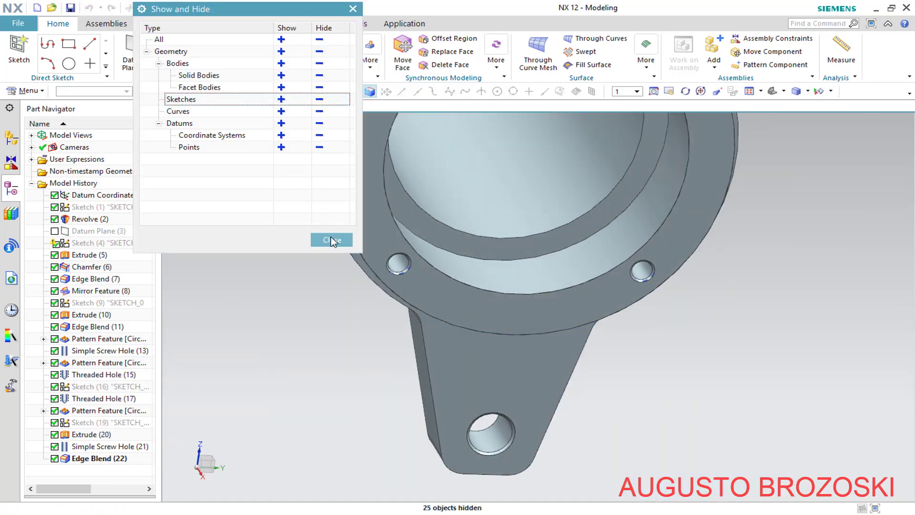
left_click(332, 240)
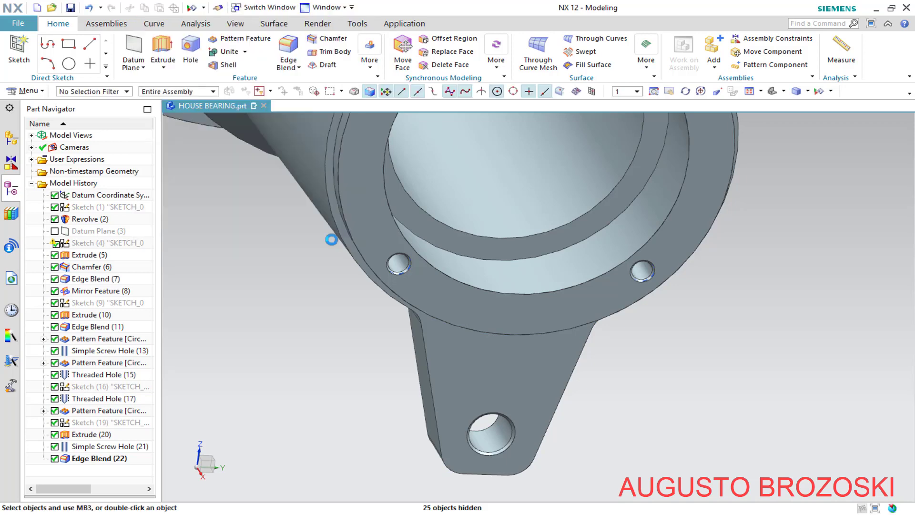
left_click(772, 92)
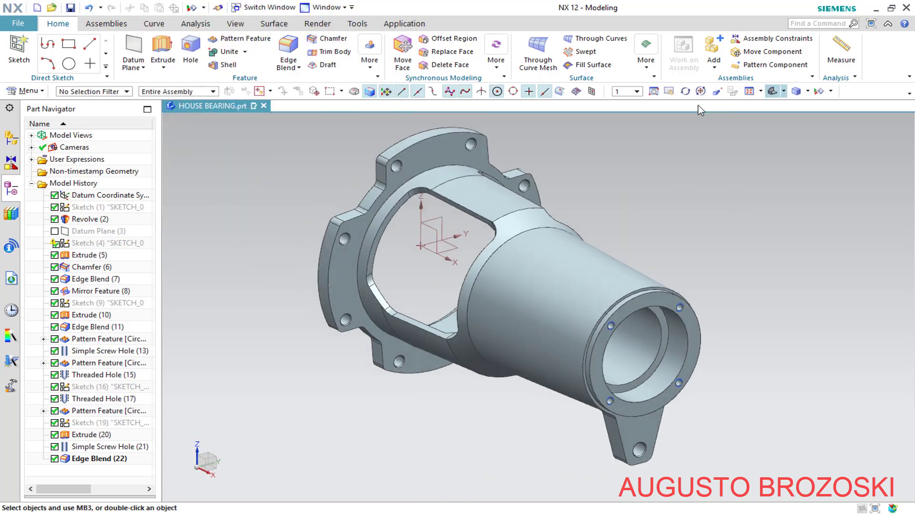
left_click(70, 7)
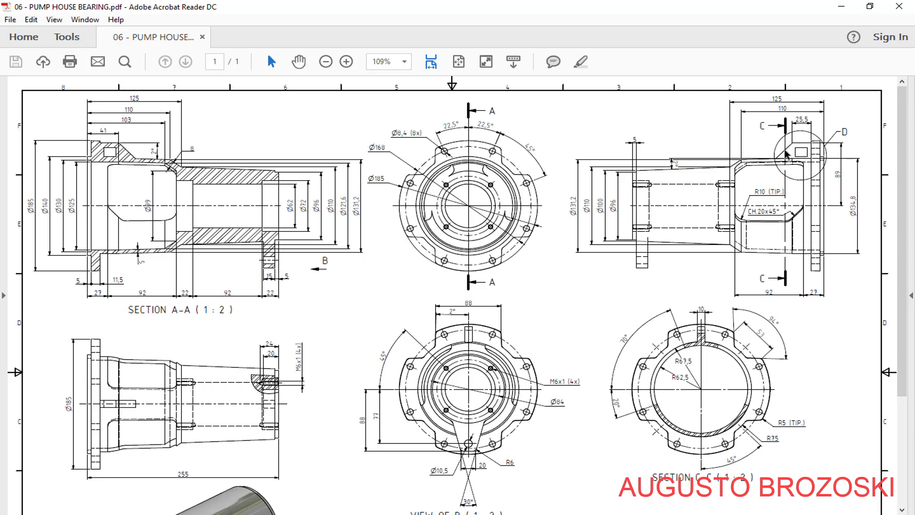
- Examine Detail D in the PDF drawing for the dimensions of the rib and its rectangular opening, and return to NX
scroll(337, 280, "down", 3)
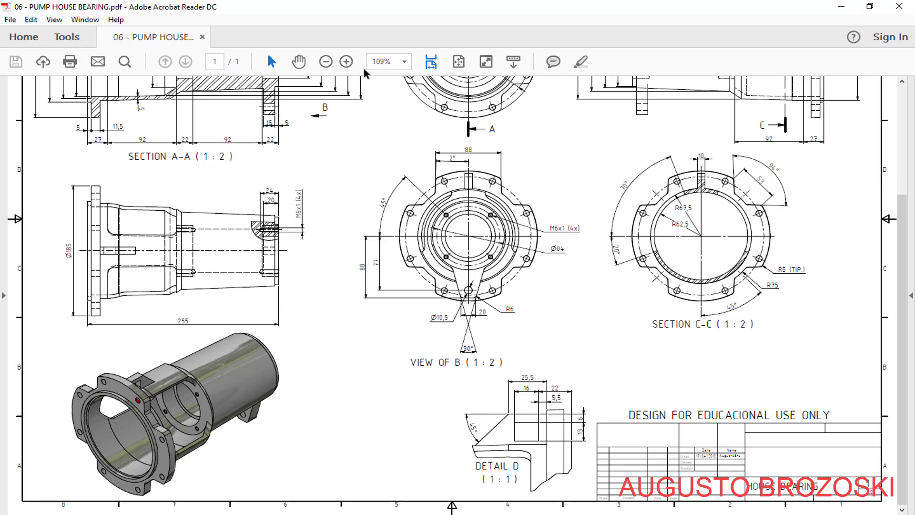
left_click(346, 61)
left_click(346, 61)
scroll(618, 306, "down", 3)
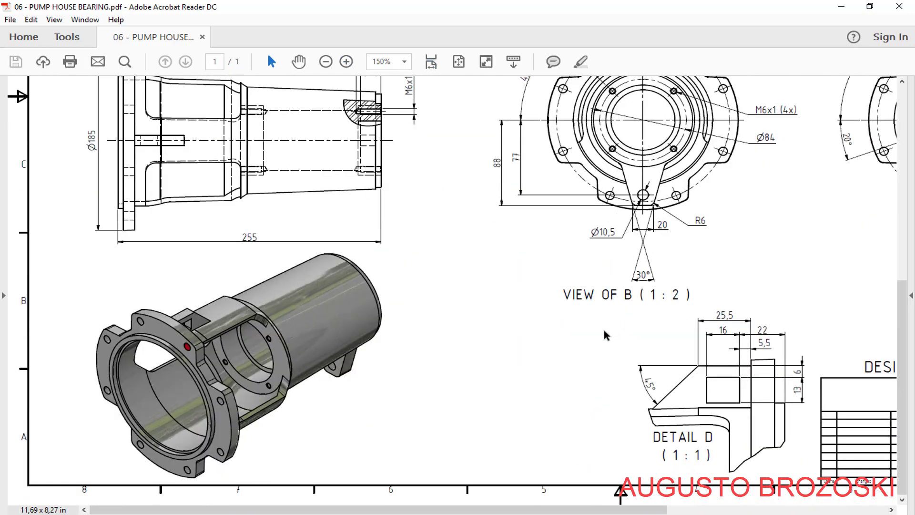
scroll(522, 387, "right", 5)
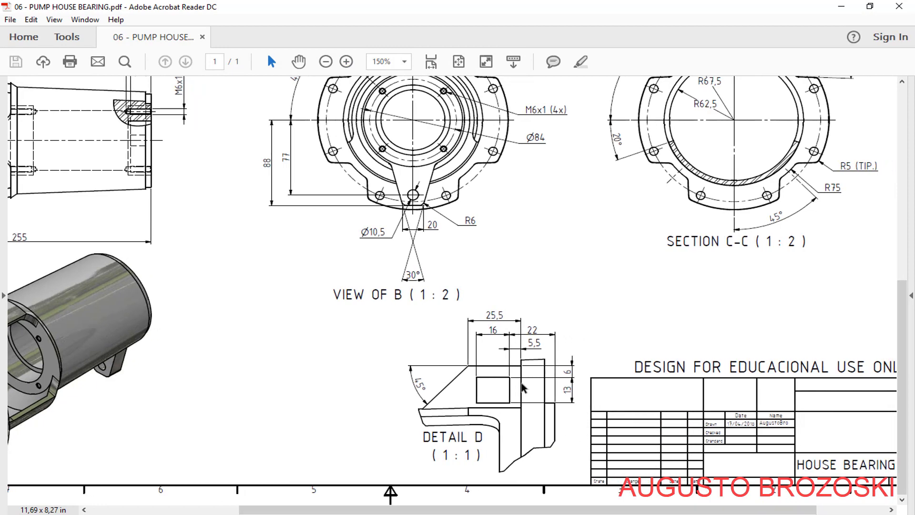
left_click(841, 7)
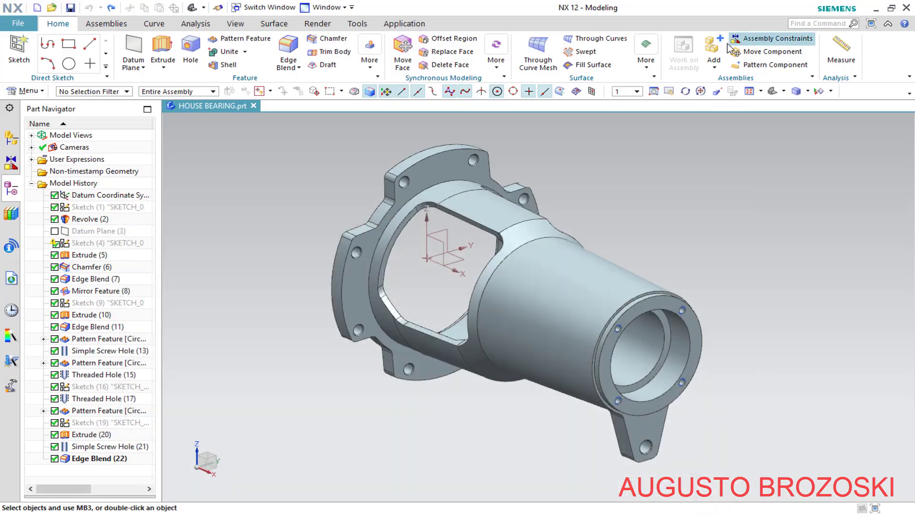
- Create a new sketch on the XZ plane of the datum coordinate system and return to the isometric view
left_click(25, 56)
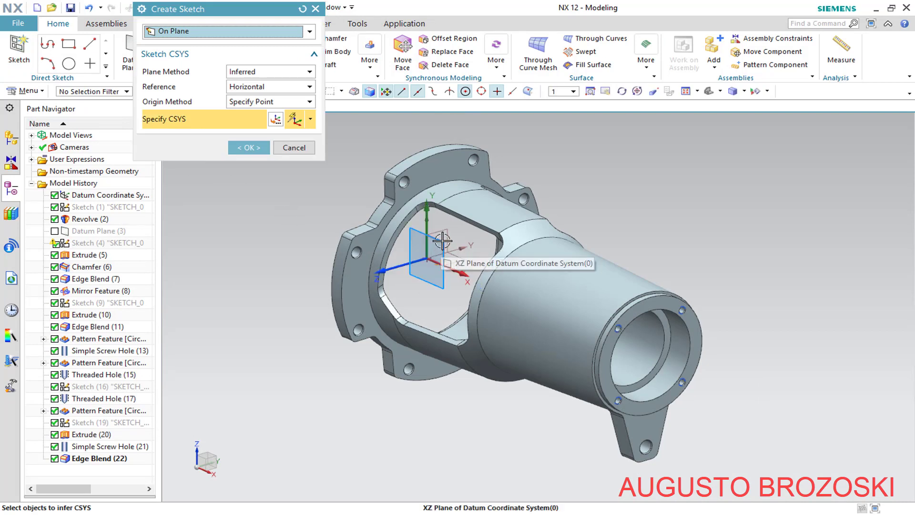
left_click(442, 242)
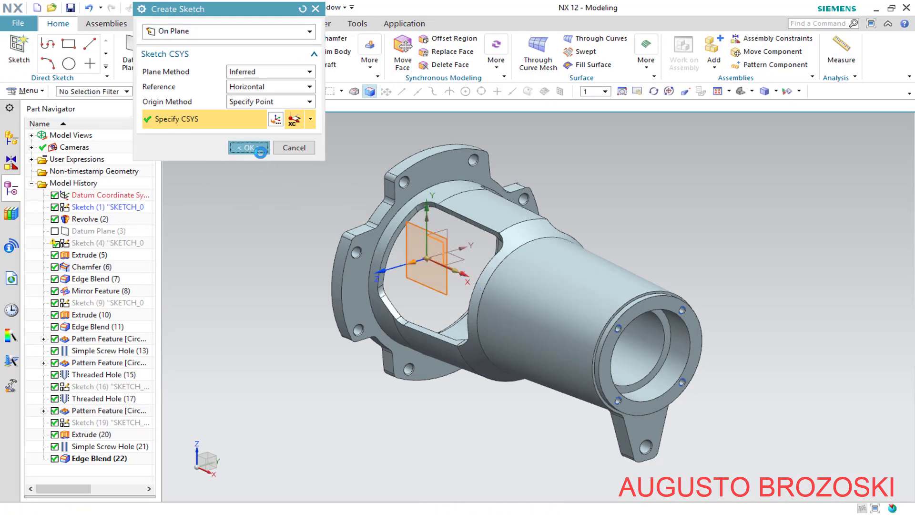
left_click(259, 151)
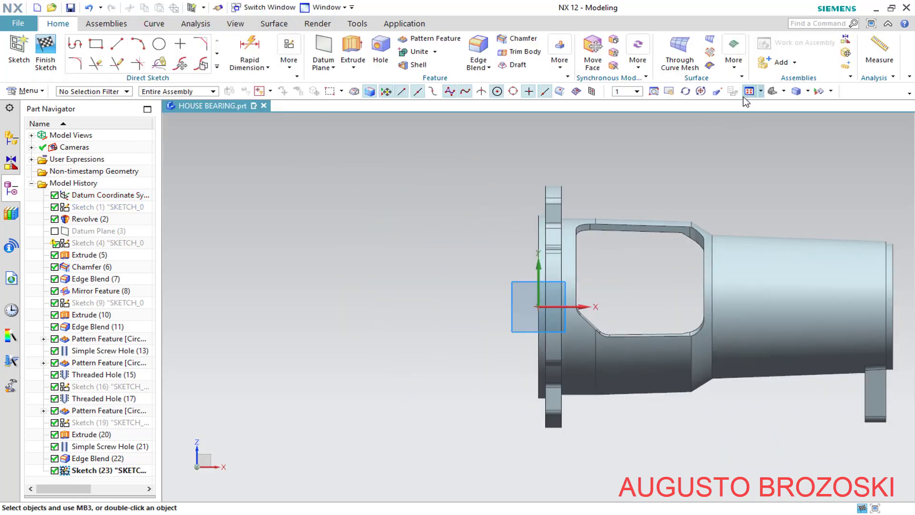
left_click(748, 92)
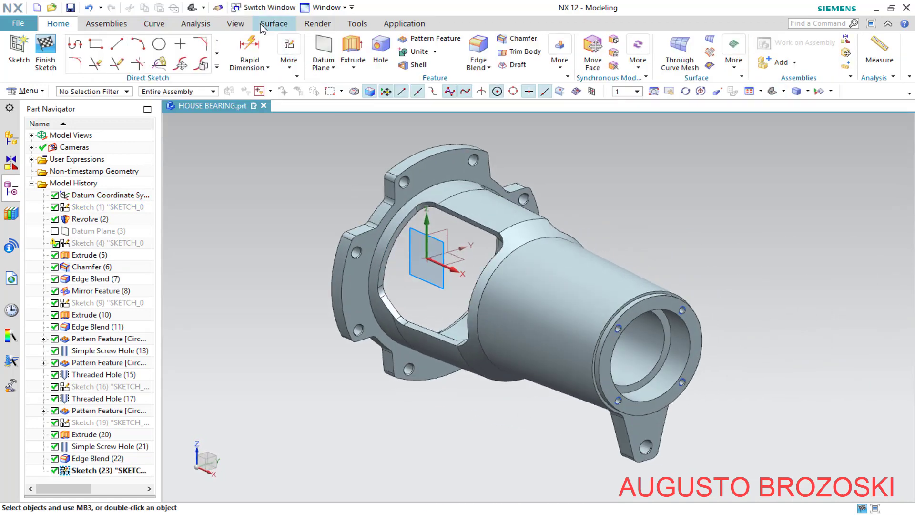
- Section the model view along the XZ plane of the datum coordinate system and orient it to the front view
left_click(236, 24)
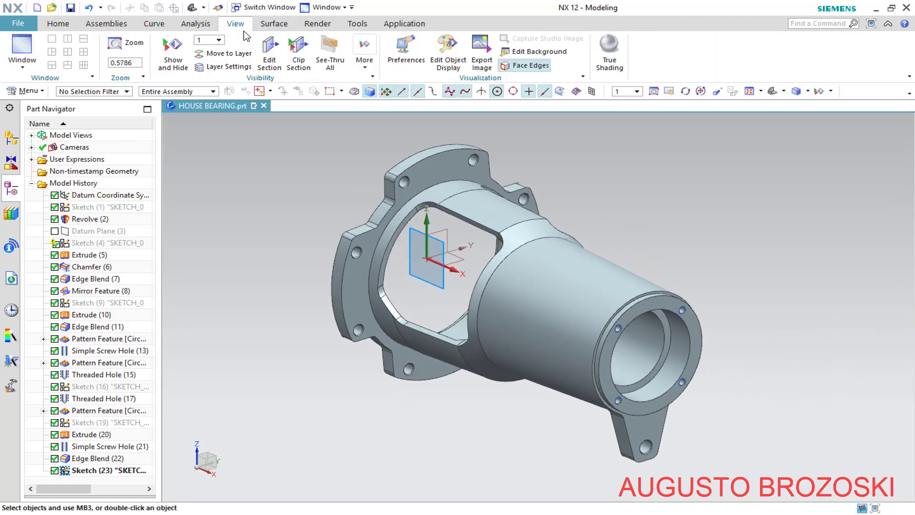
left_click(270, 50)
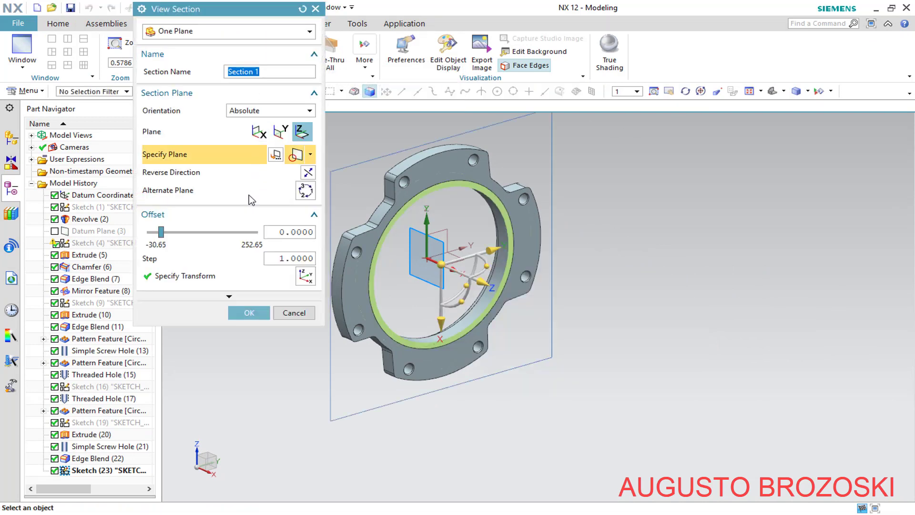
left_click(441, 243)
left_click(249, 312)
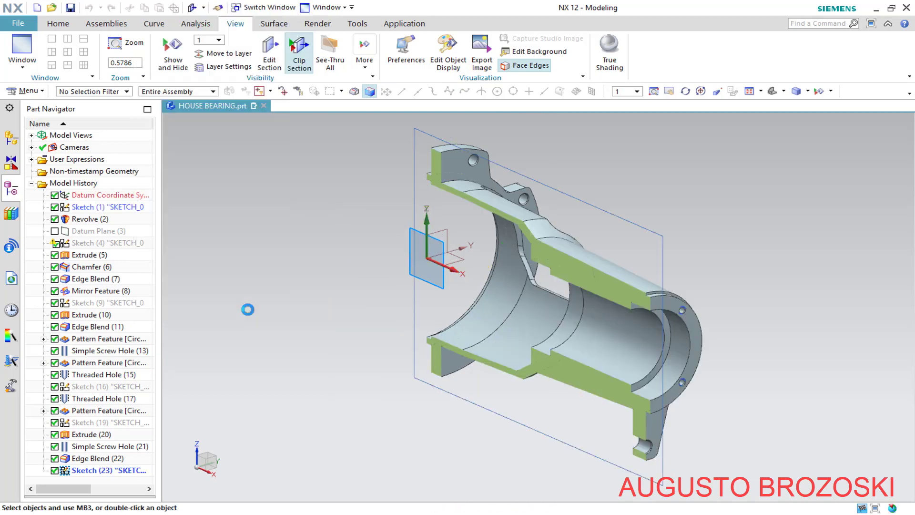
left_click(784, 92)
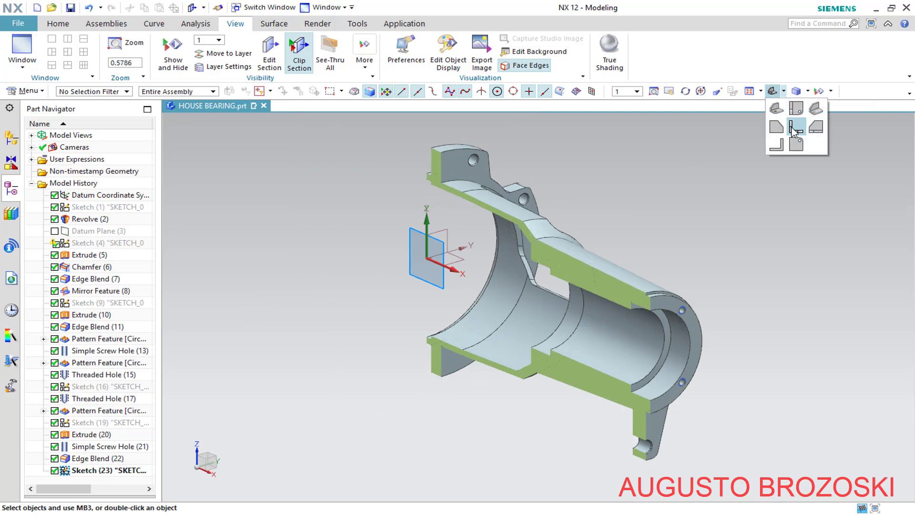
left_click(794, 129)
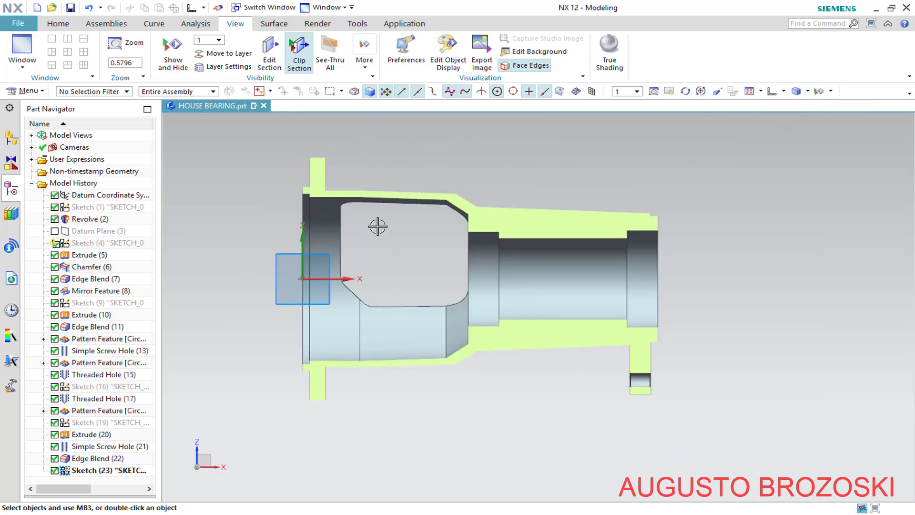
- Sketch a closed four-line rib profile about 21 mm tall, with a sloped outer side, overlapping the upper flange and tube wall
scroll(319, 165, "up", 1)
scroll(296, 129, "up", 3)
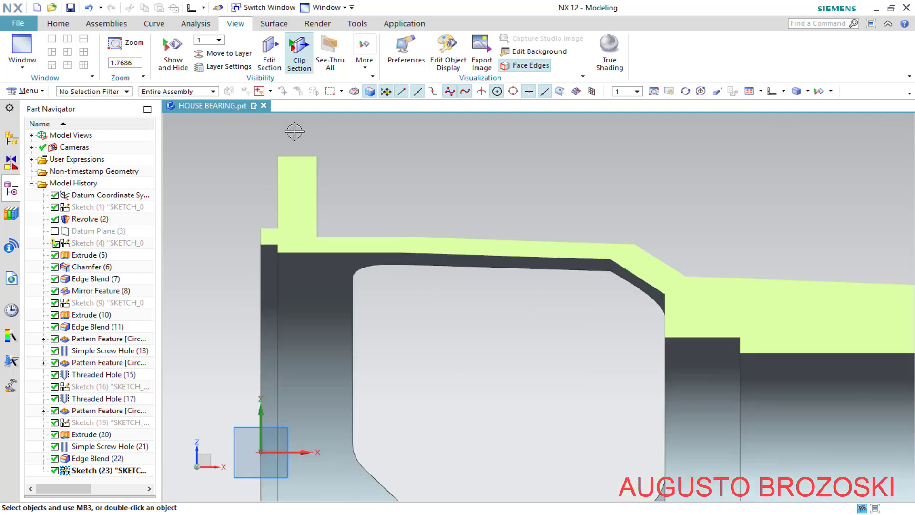
left_click(65, 27)
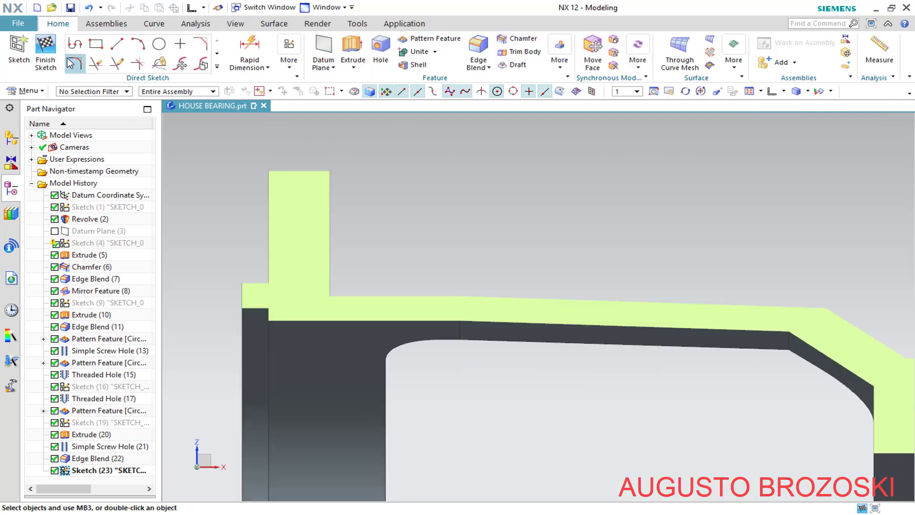
left_click(78, 46)
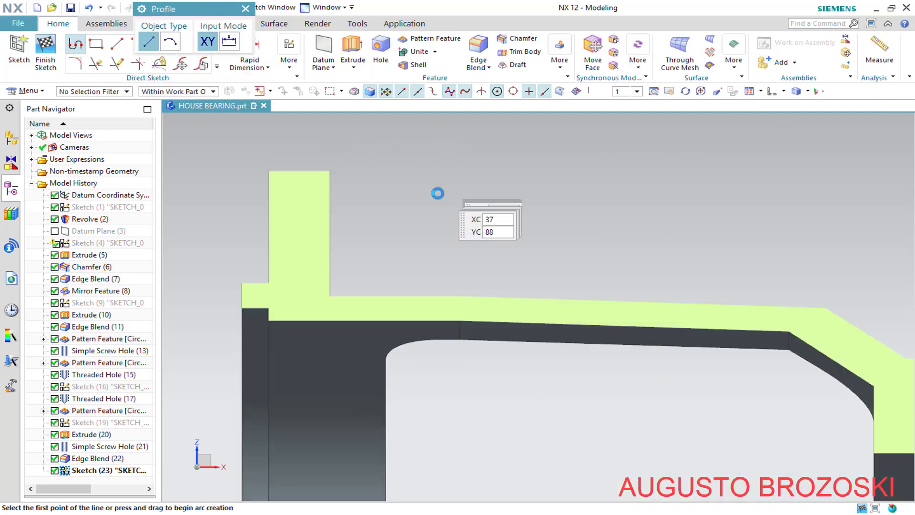
left_click(311, 195)
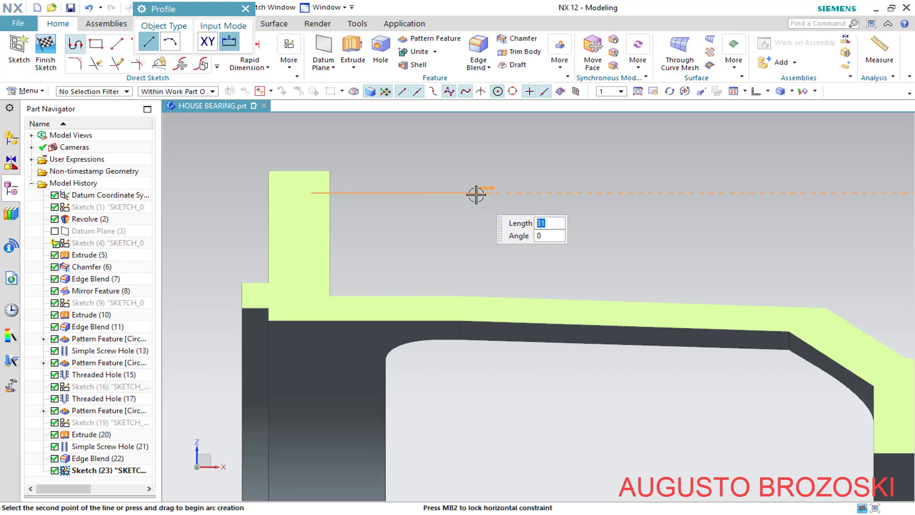
left_click(524, 193)
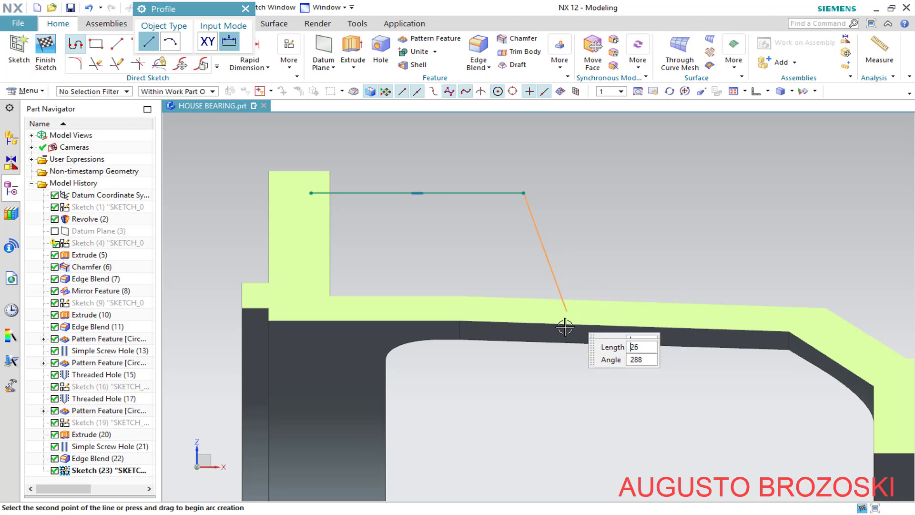
left_click(586, 309)
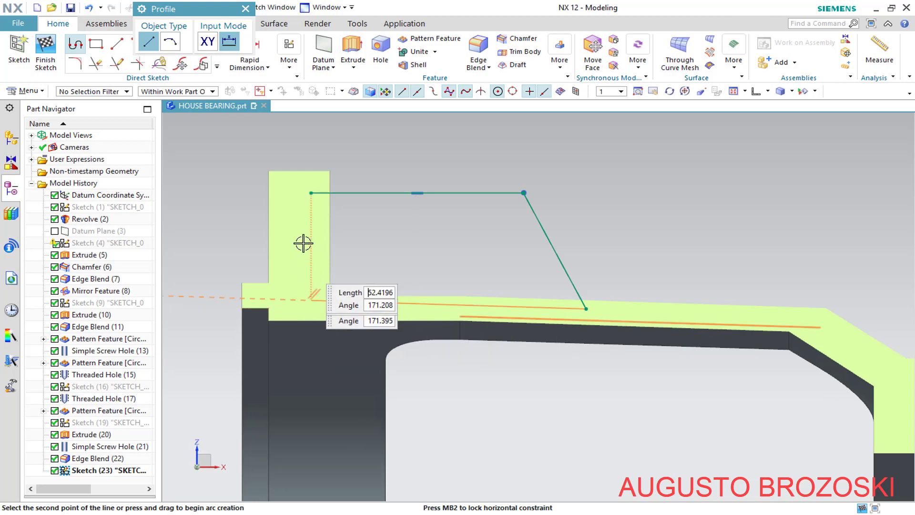
left_click(311, 300)
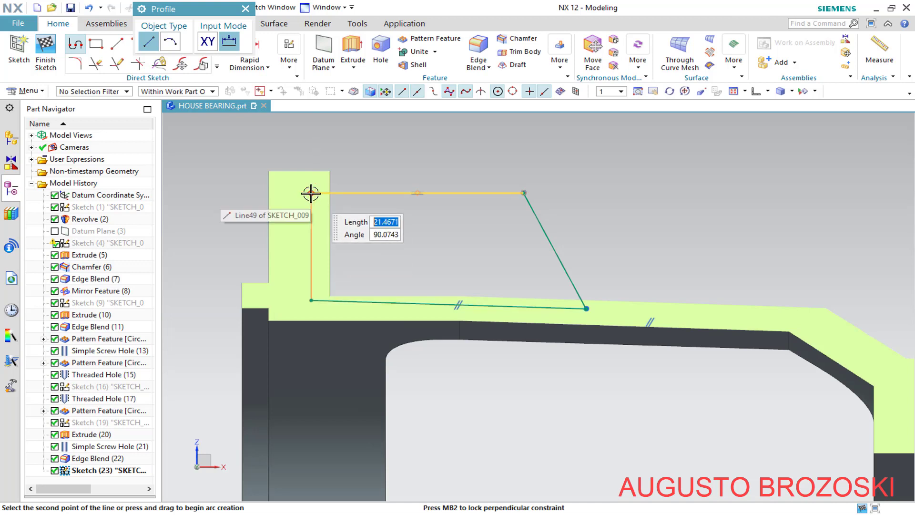
left_click(311, 193)
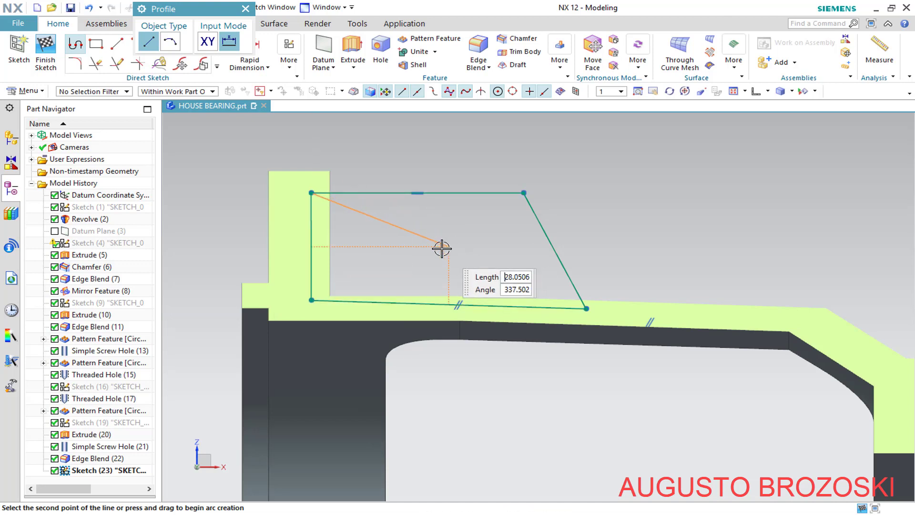
key("Escape")
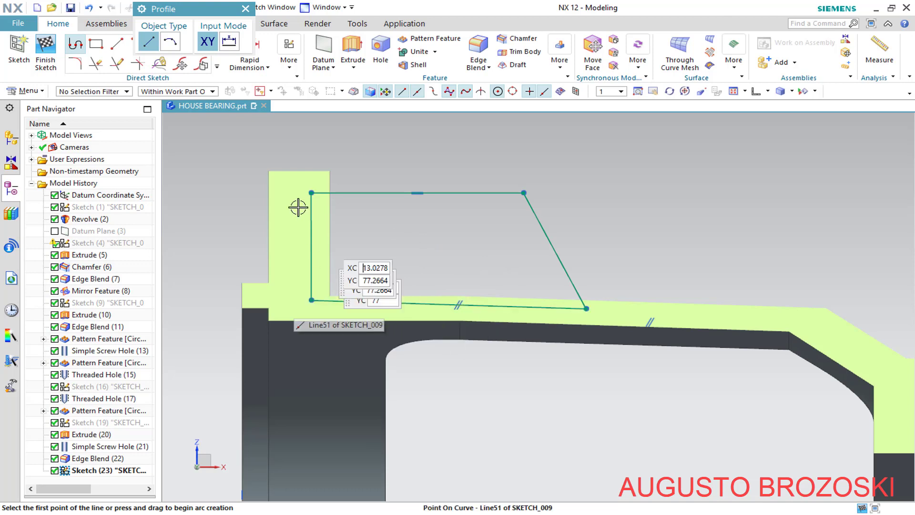
left_click(246, 9)
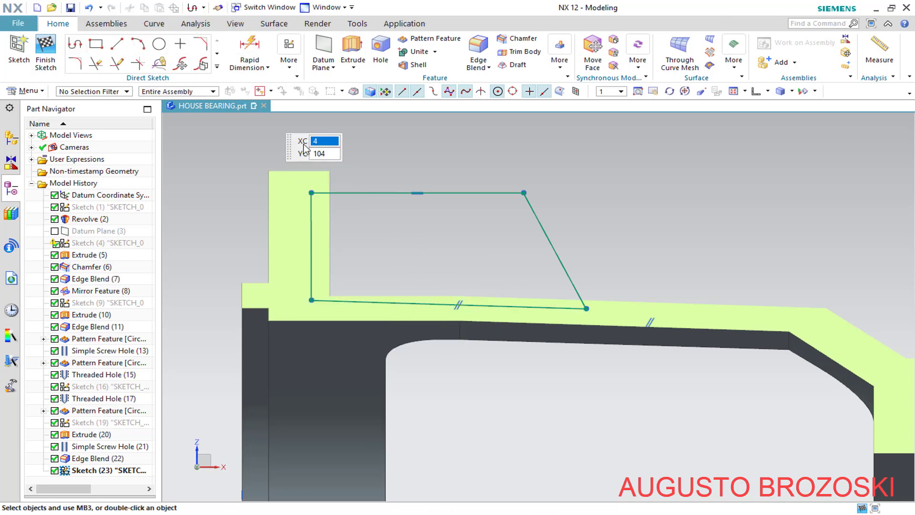
- Make the rib profile's lower line horizontal and delete its conflicting parallel constraint with the tube wall
left_click(373, 304)
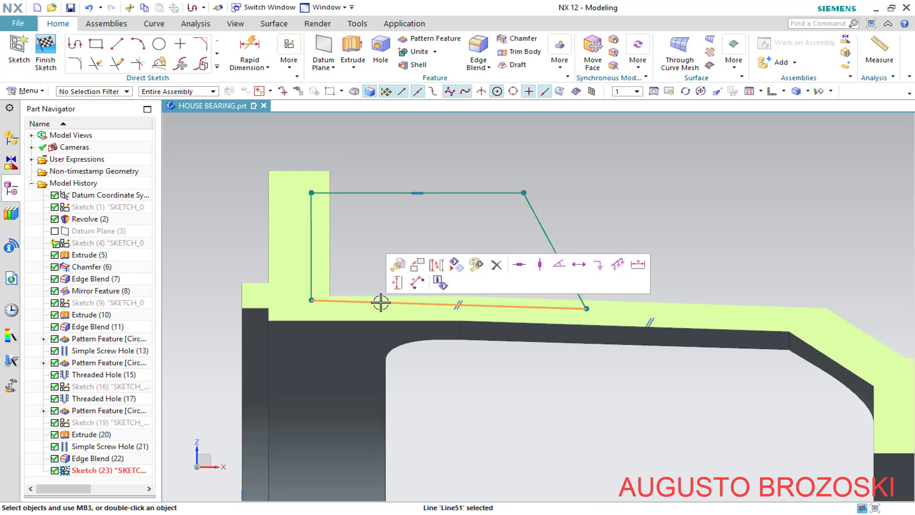
left_click(520, 264)
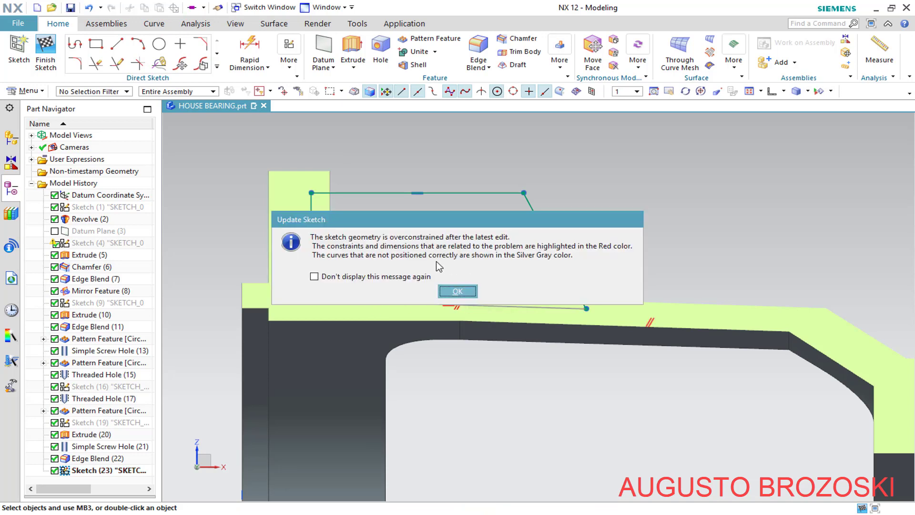
left_click(458, 291)
scroll(483, 309, "up", 5)
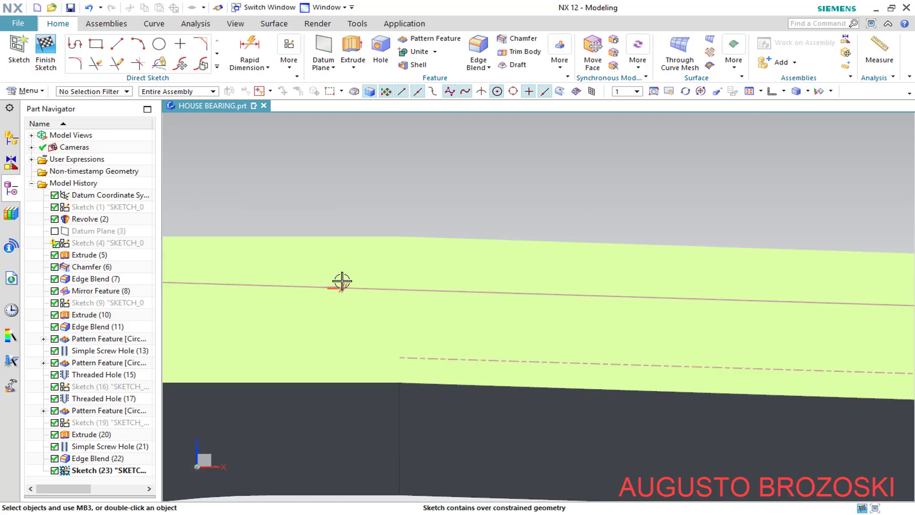
left_click(341, 282)
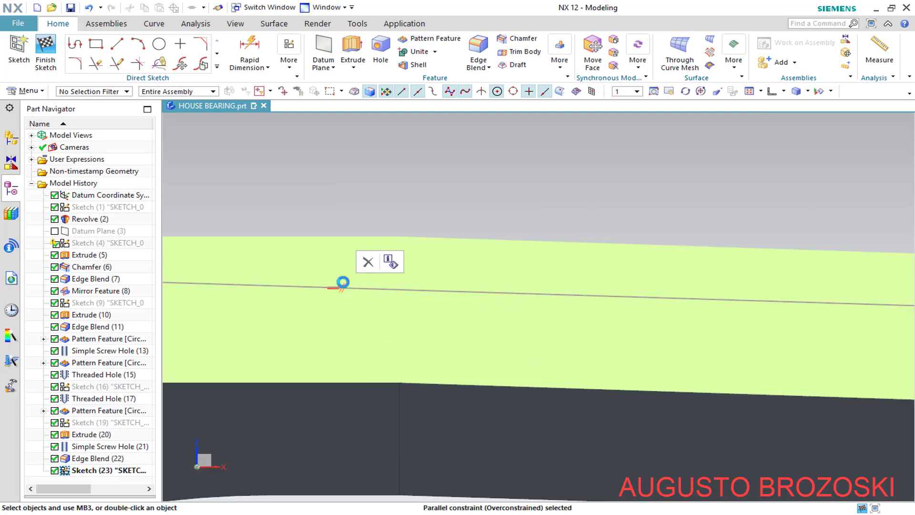
left_click(368, 261)
scroll(410, 288, "down", 4)
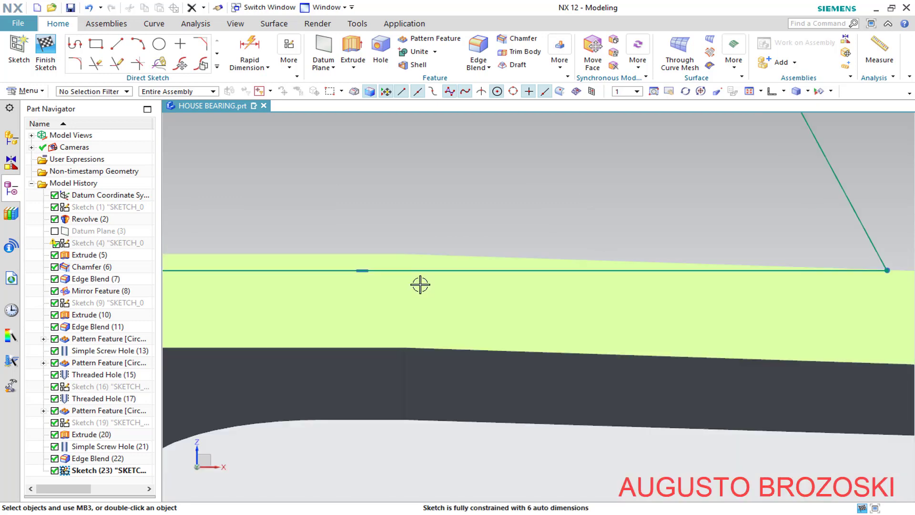
scroll(545, 276, "down", 3)
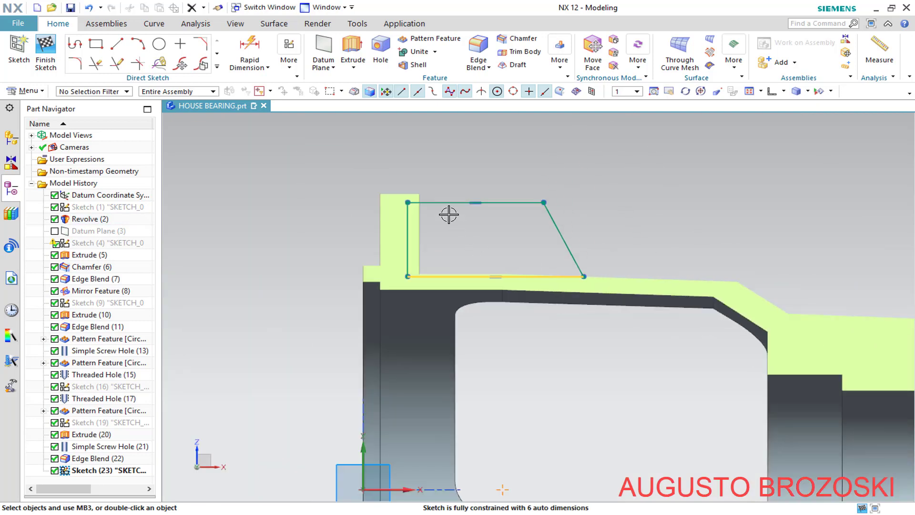
- Look up the rib's height in the PDF drawing and dimension the profile's top corner 89 mm above the sketch origin in NX
left_click(256, 49)
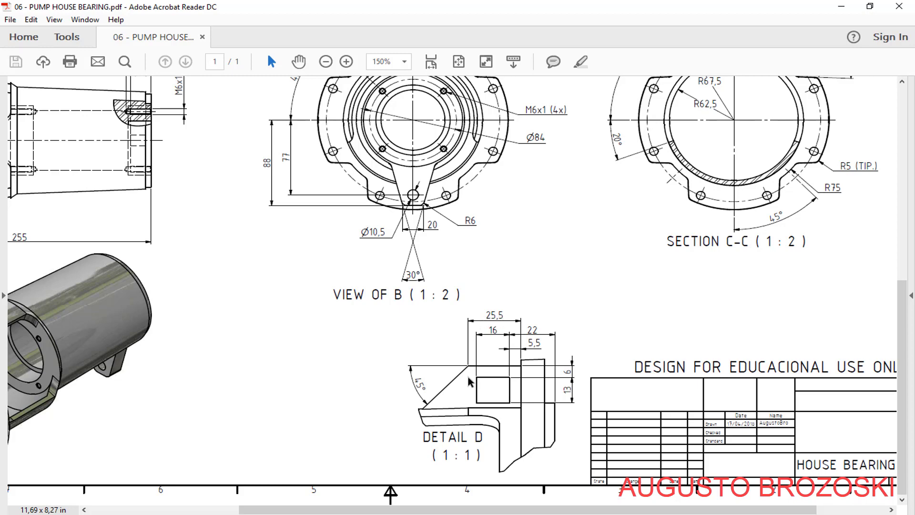
scroll(572, 343, "up", 10)
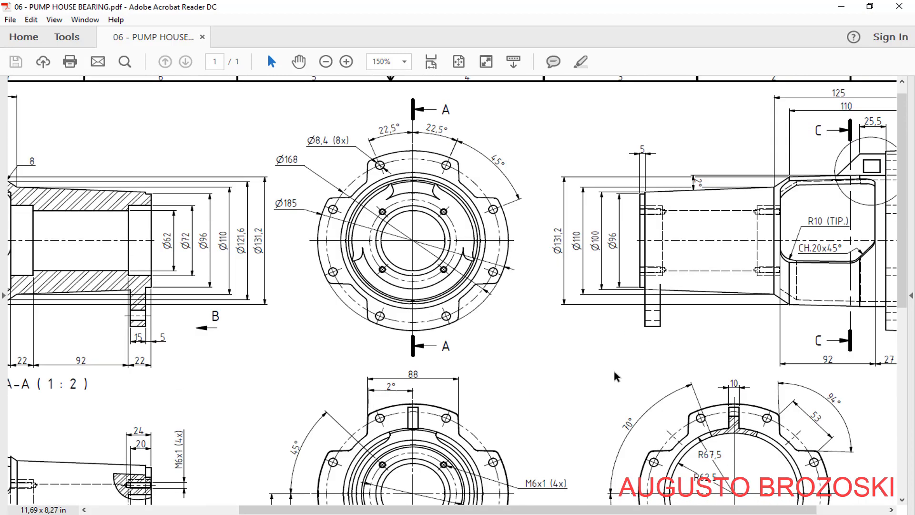
left_click_drag(470, 511, 539, 511)
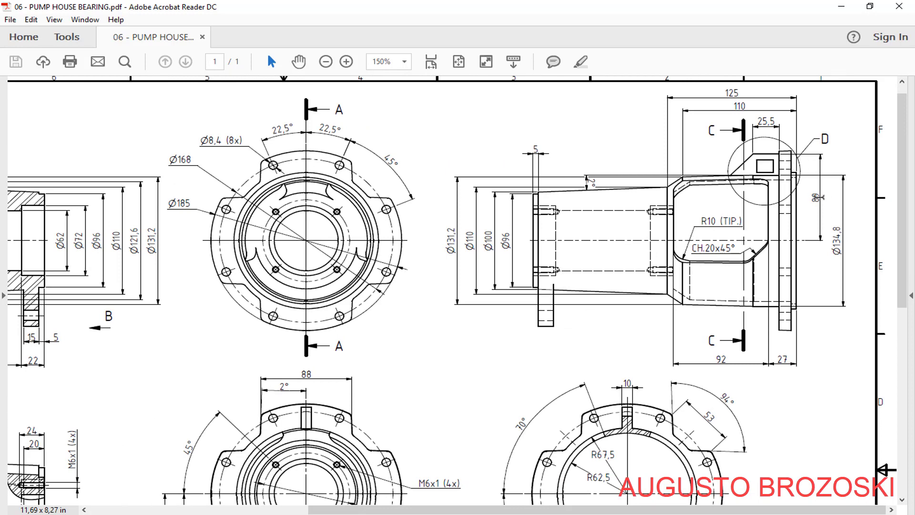
left_click(841, 7)
scroll(378, 234, "down", 3)
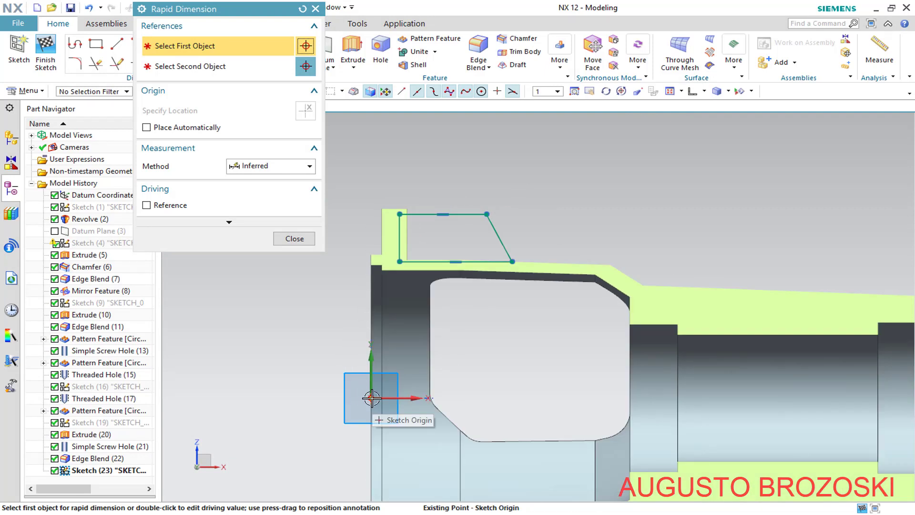
left_click(372, 398)
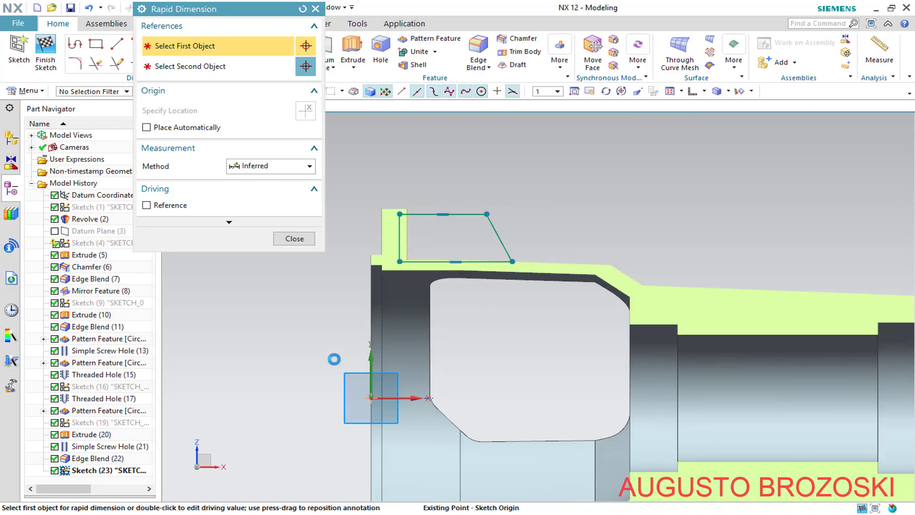
left_click(401, 214)
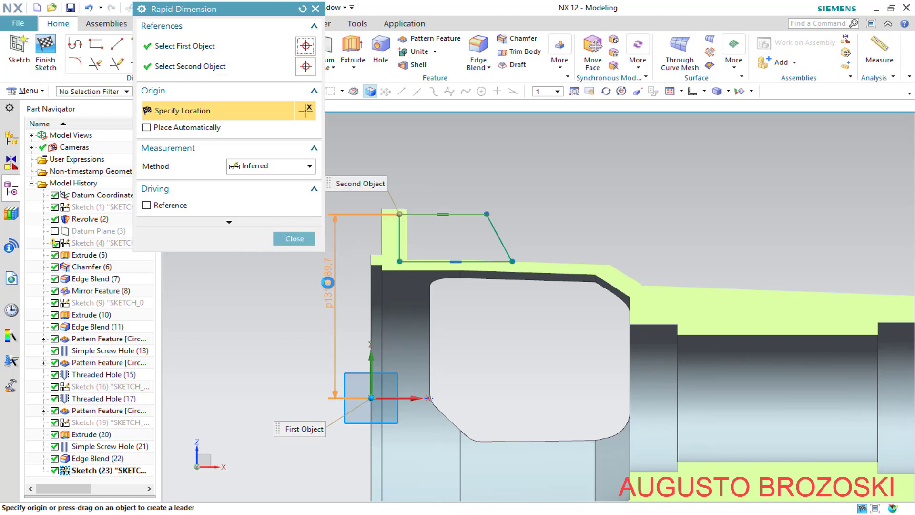
left_click(332, 282)
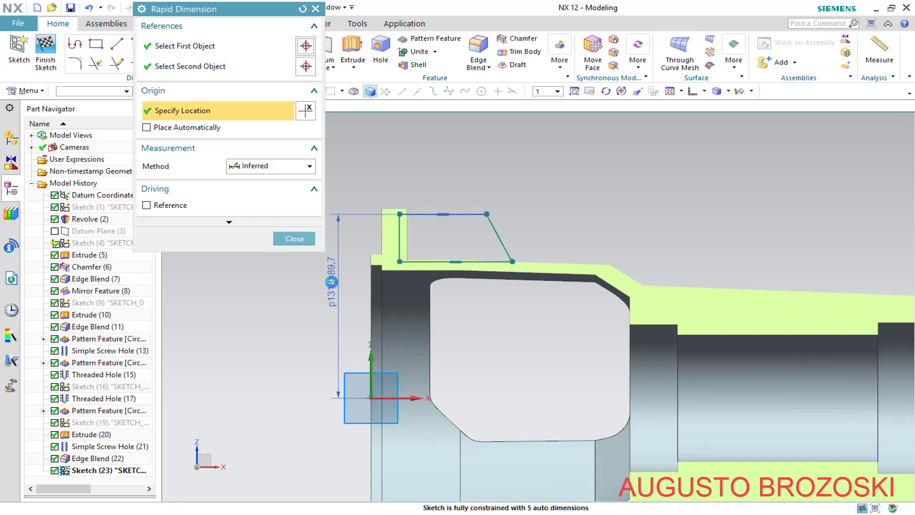
key("Return")
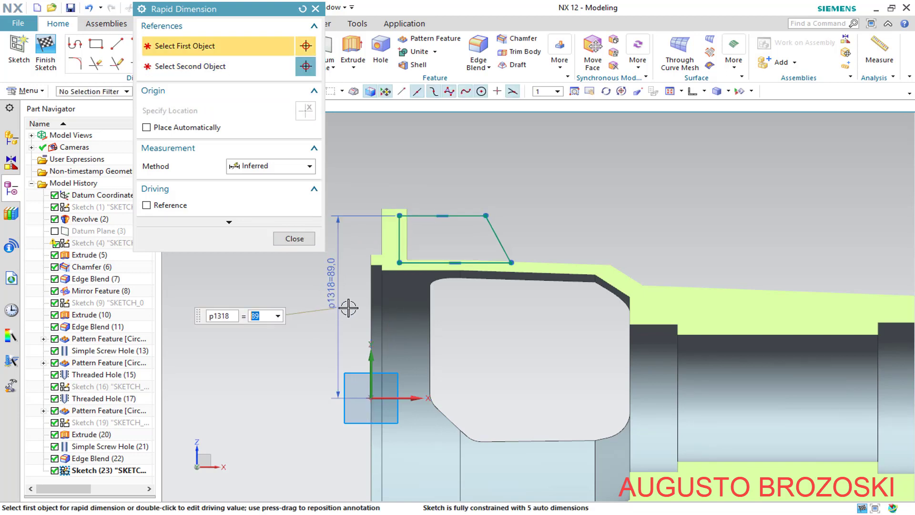
scroll(410, 224, "up", 3)
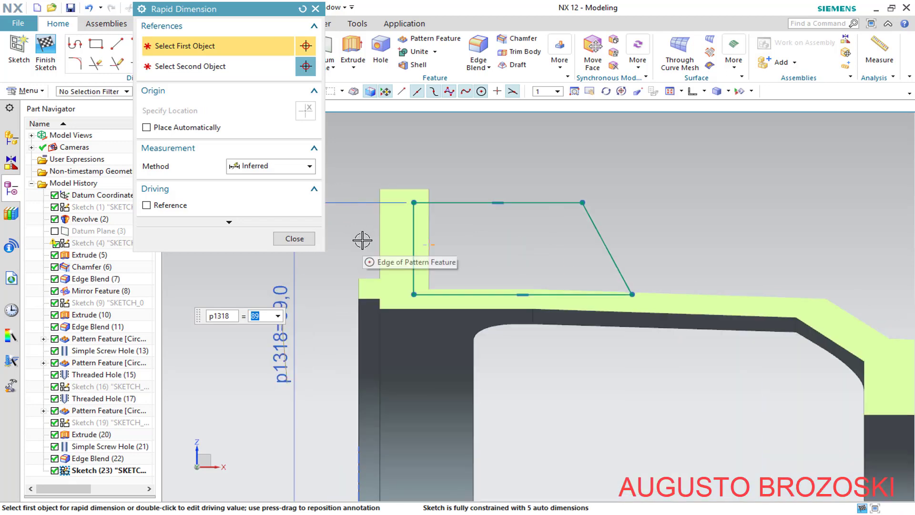
scroll(363, 241, "down", 2)
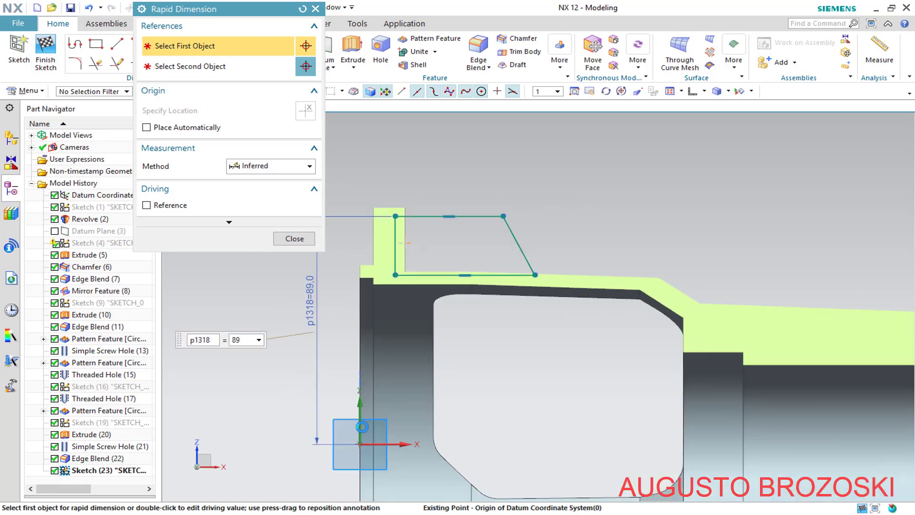
- Dimension the rib profile's upper flange-side corner horizontally from the sketch origin as 5+11,5 mm, checking the flange offsets in the PDF drawing
left_click(360, 442)
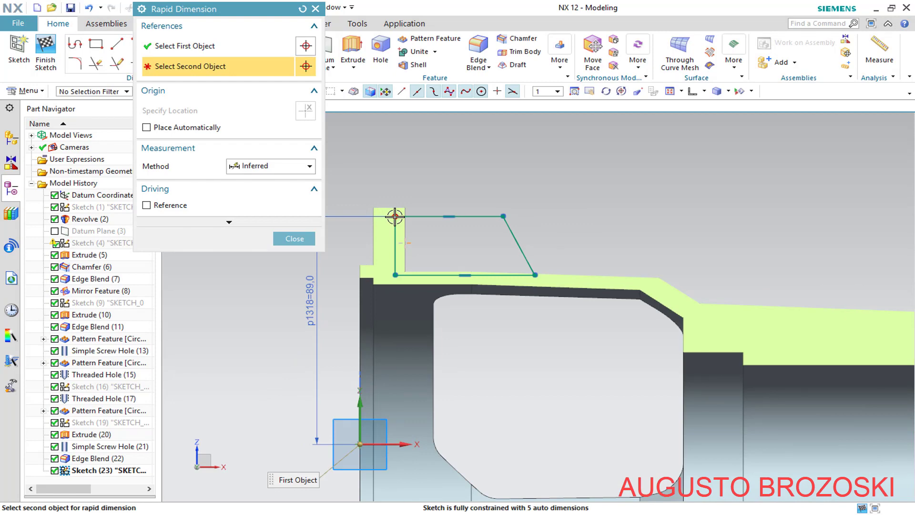
left_click(394, 217)
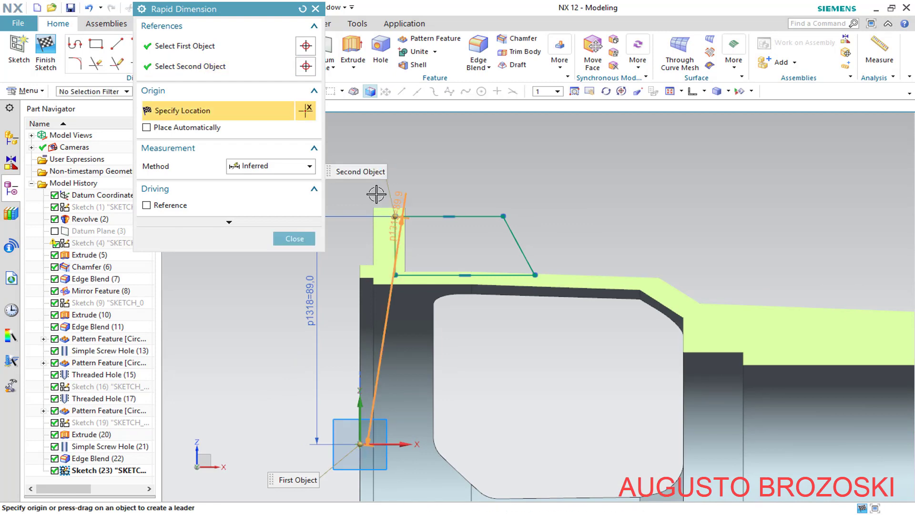
left_click(381, 185)
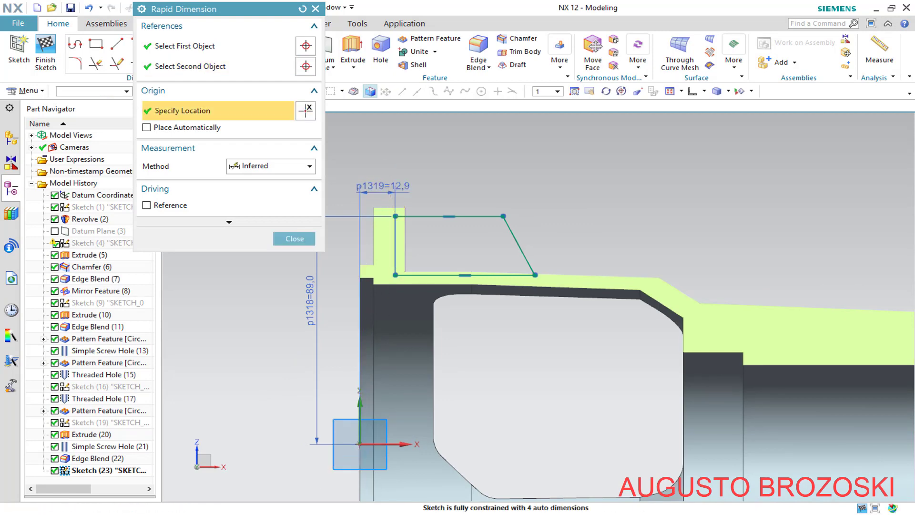
key("alt+Tab")
scroll(458, 348, "down", 3)
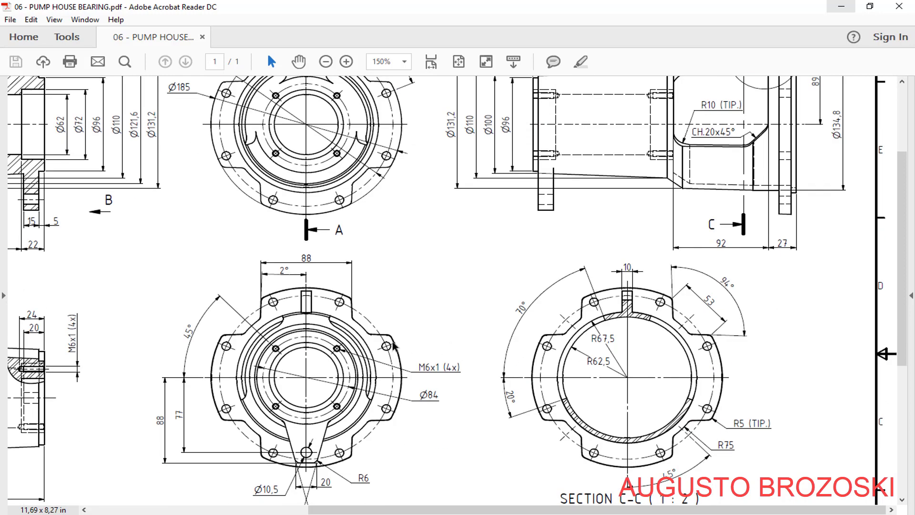
scroll(367, 303, "up", 3)
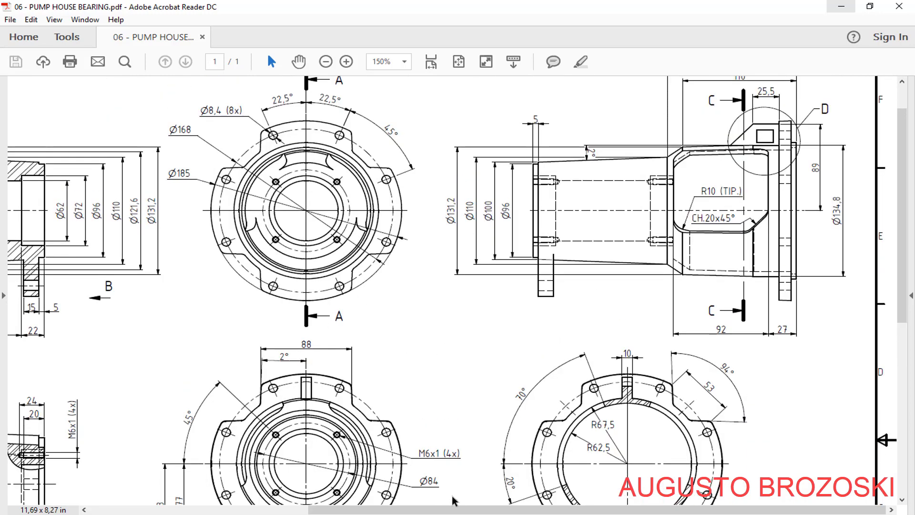
left_click_drag(453, 510, 228, 509)
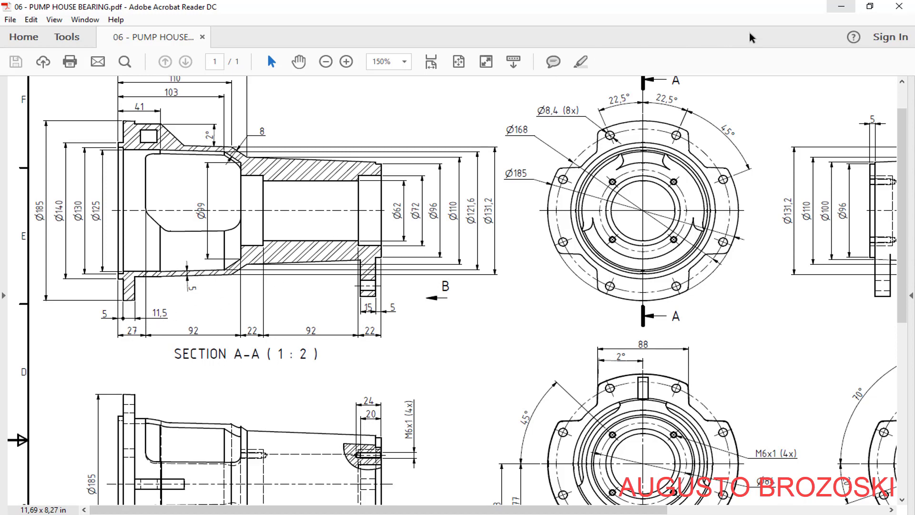
left_click(845, 7)
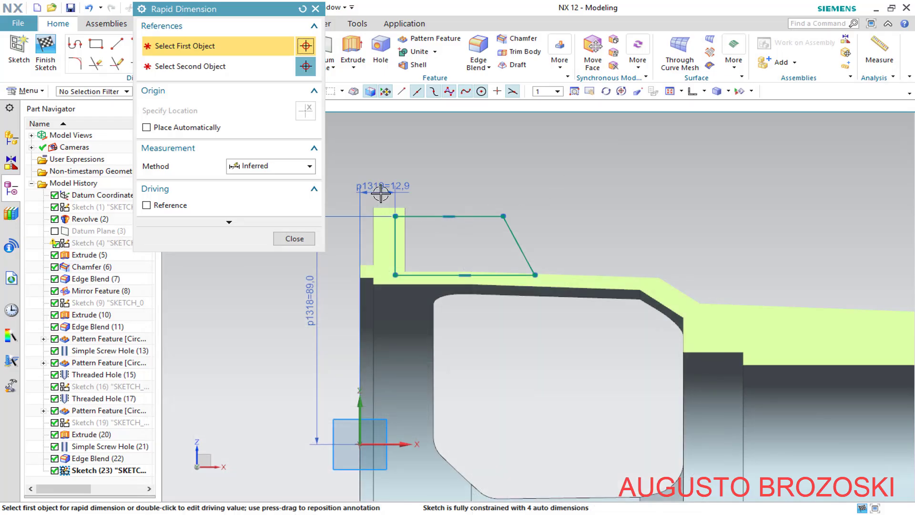
double_click(382, 187)
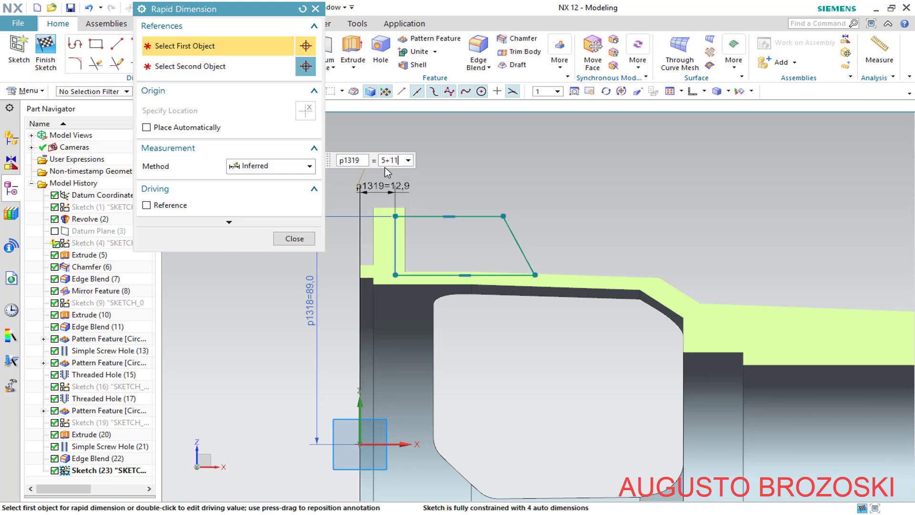
type("5+11,5")
key("Return")
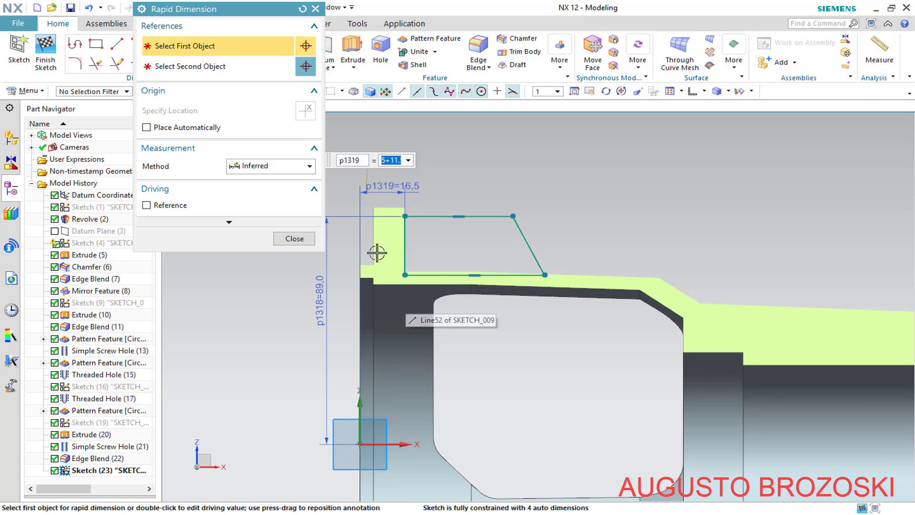
- Dimension the height of the rib profile's vertical flange-side line as 24 mm
scroll(378, 219, "up", 3)
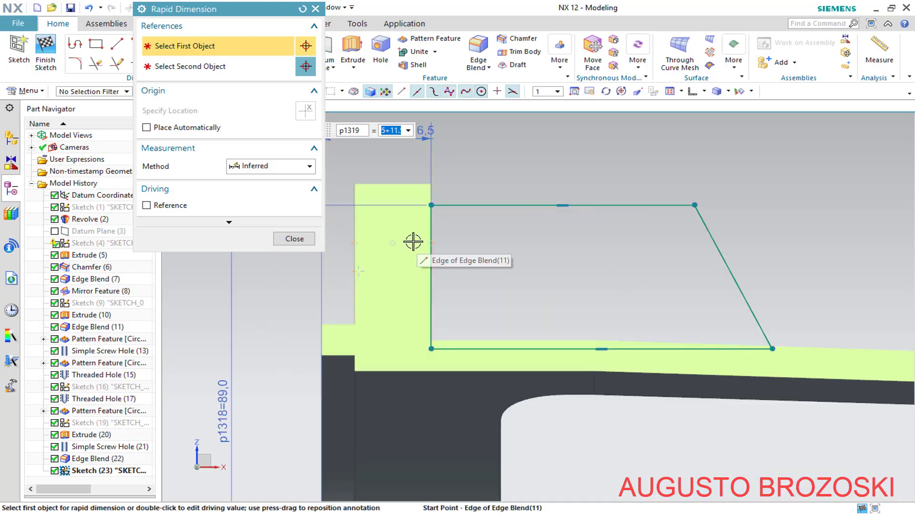
left_click(432, 205)
left_click(431, 349)
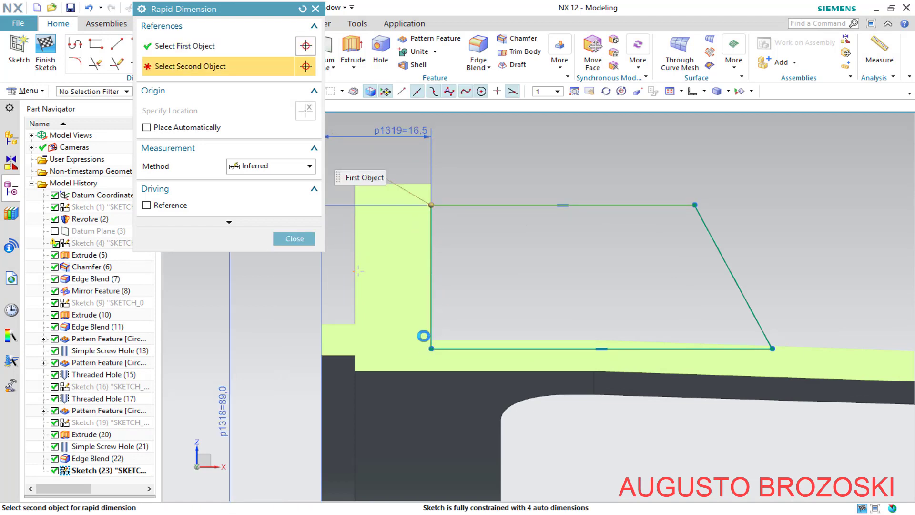
left_click(403, 262)
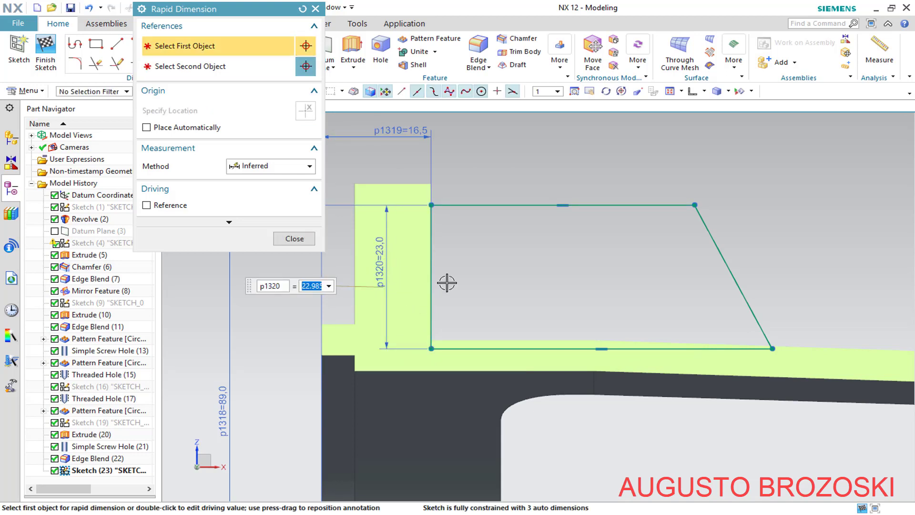
type("24")
key("Return")
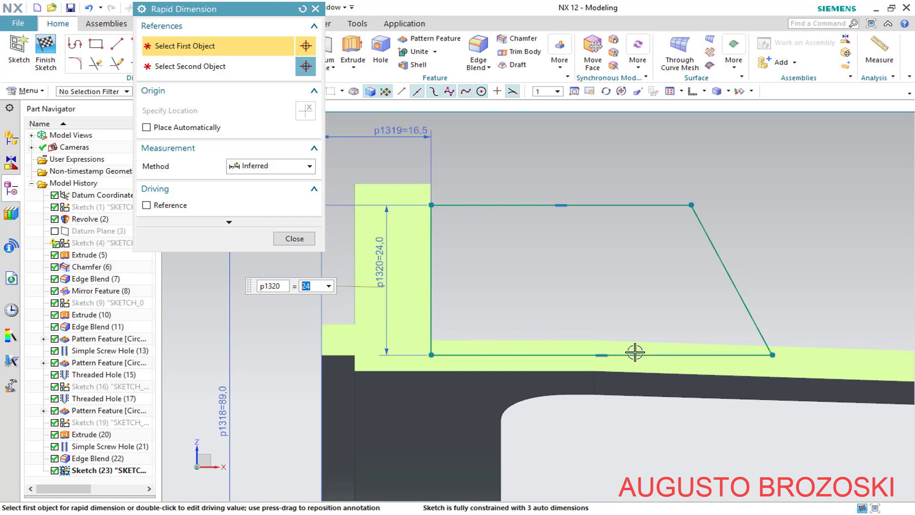
- Look up Detail D in the PDF drawing and dimension the rib profile's top line as 25.5 mm long in NX
scroll(457, 267, "down", 1)
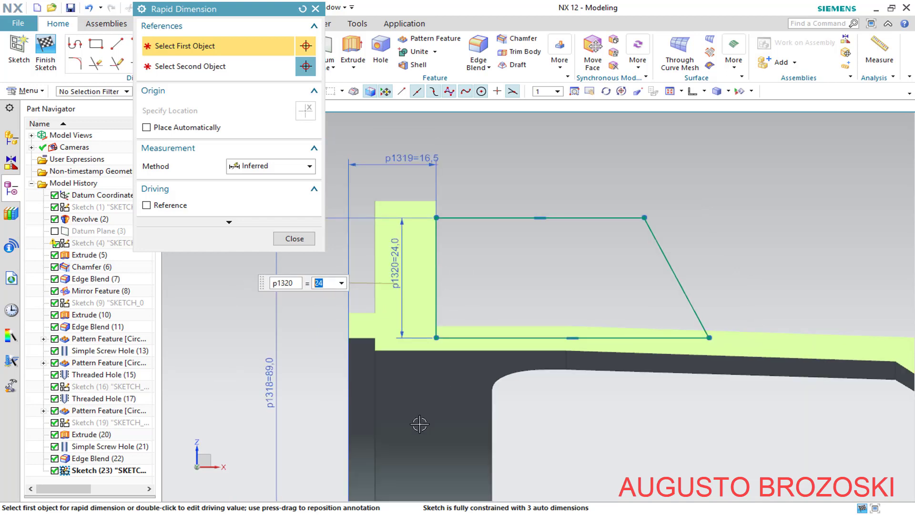
key("alt+Tab")
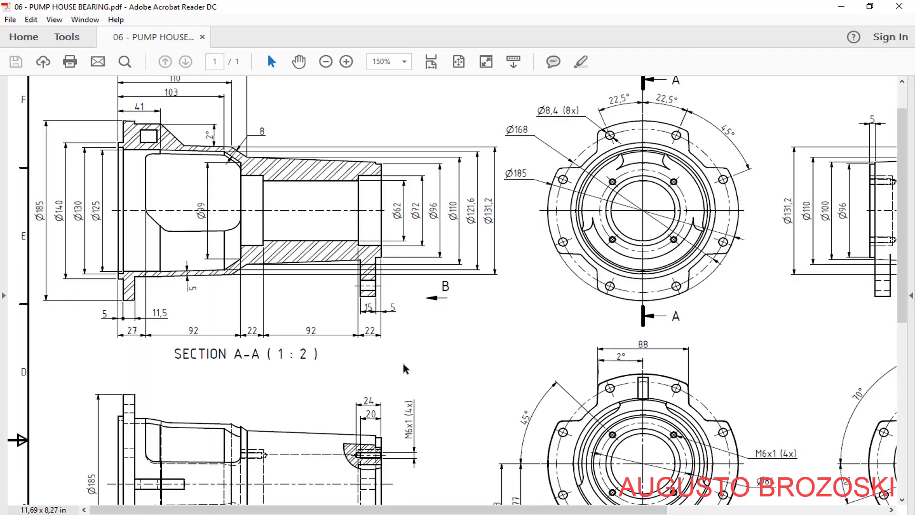
scroll(420, 355, "down", 4)
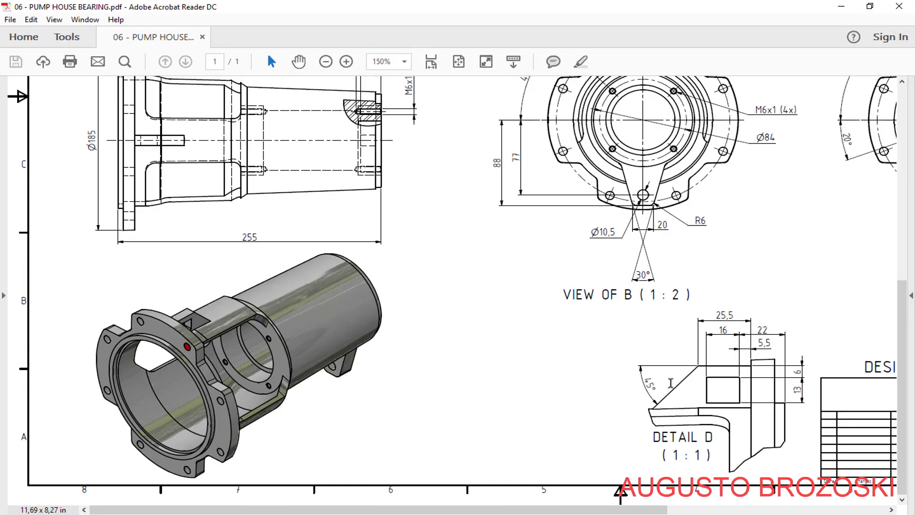
left_click(841, 7)
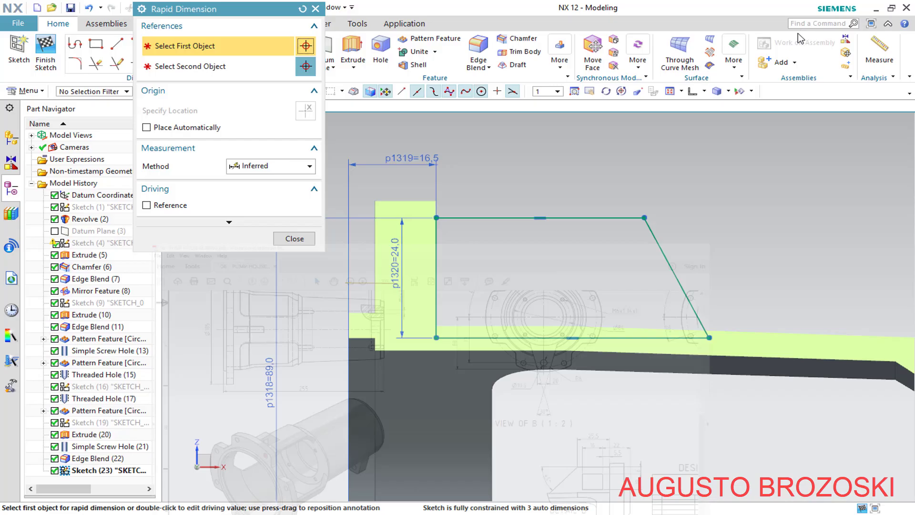
left_click(436, 218)
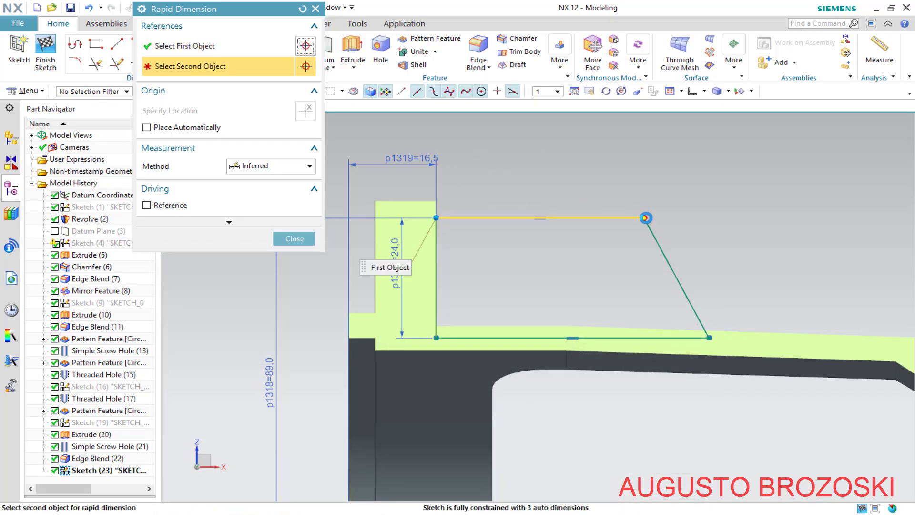
left_click(645, 217)
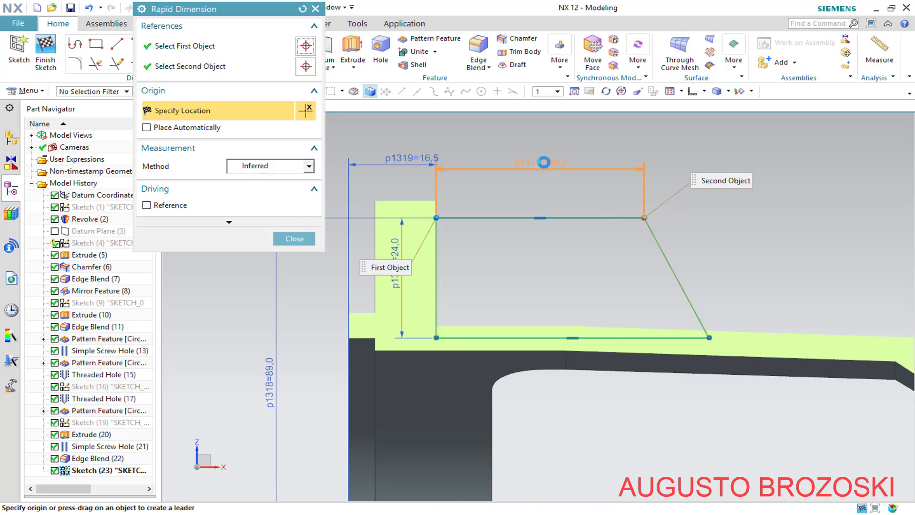
left_click(544, 162)
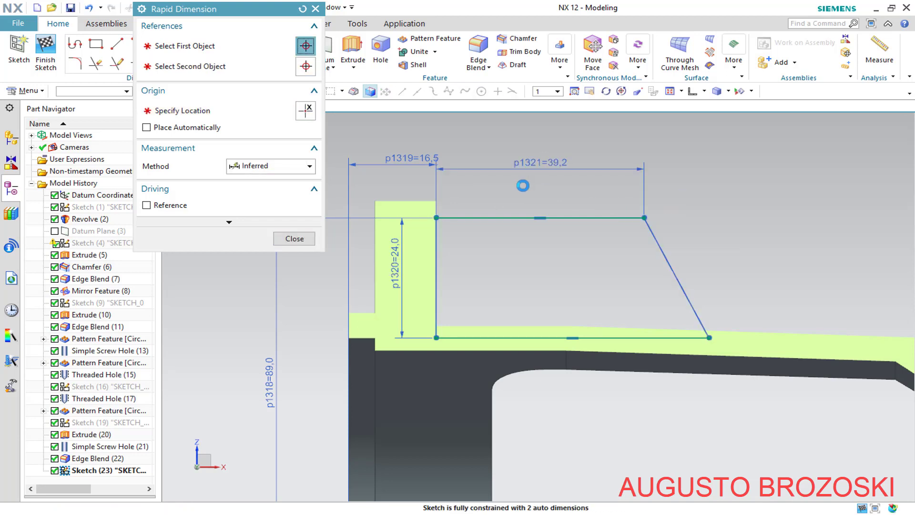
type("25.")
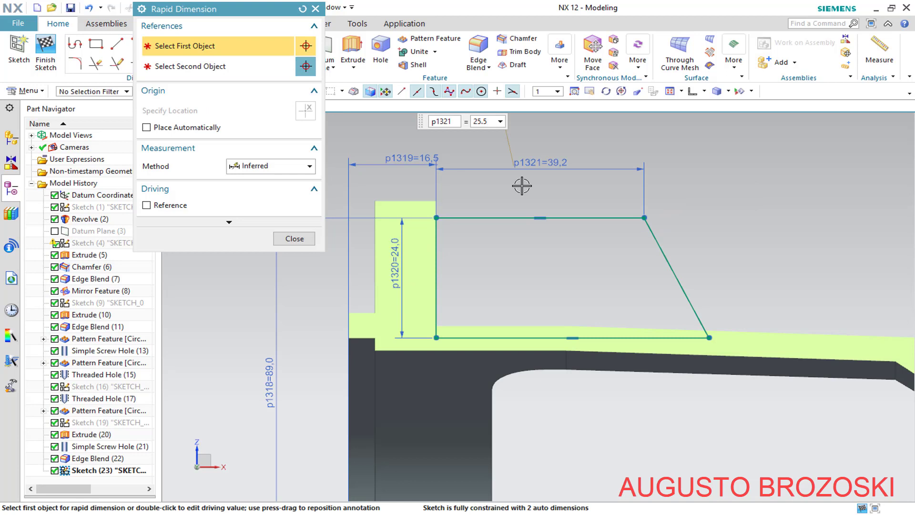
type("5")
key("Return")
- Add a 45° angular dimension between the rib profile's sloped line and its top line
left_click(311, 167)
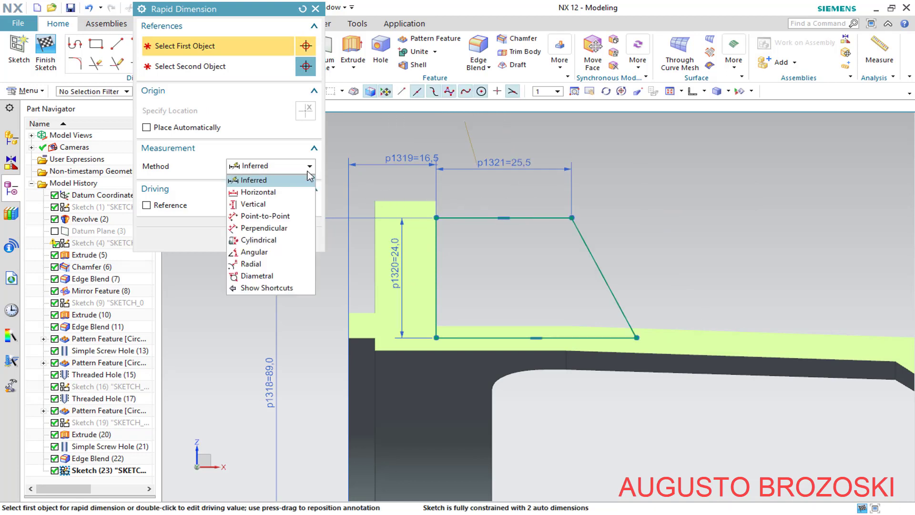
left_click(284, 250)
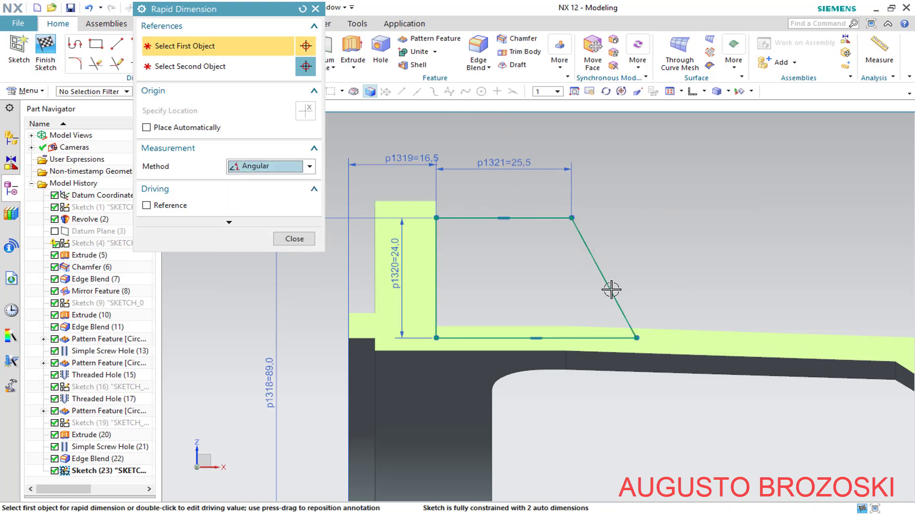
left_click(604, 277)
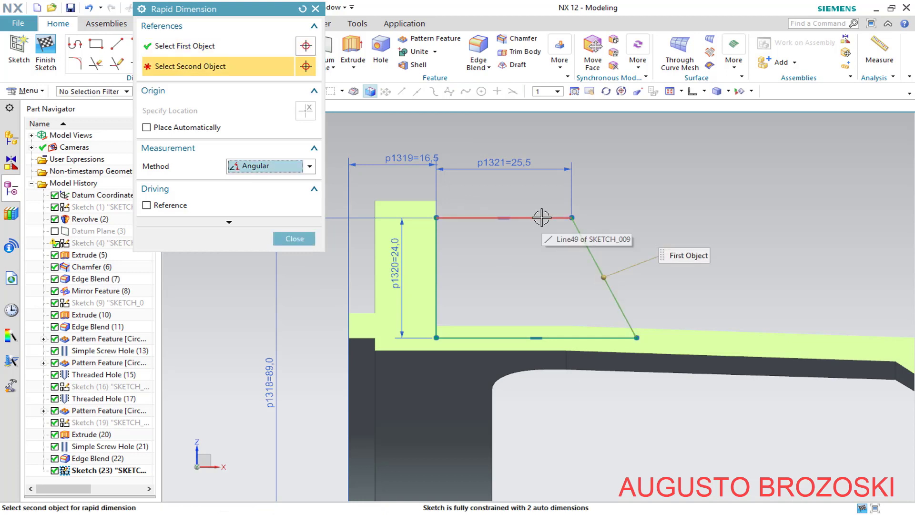
left_click(541, 218)
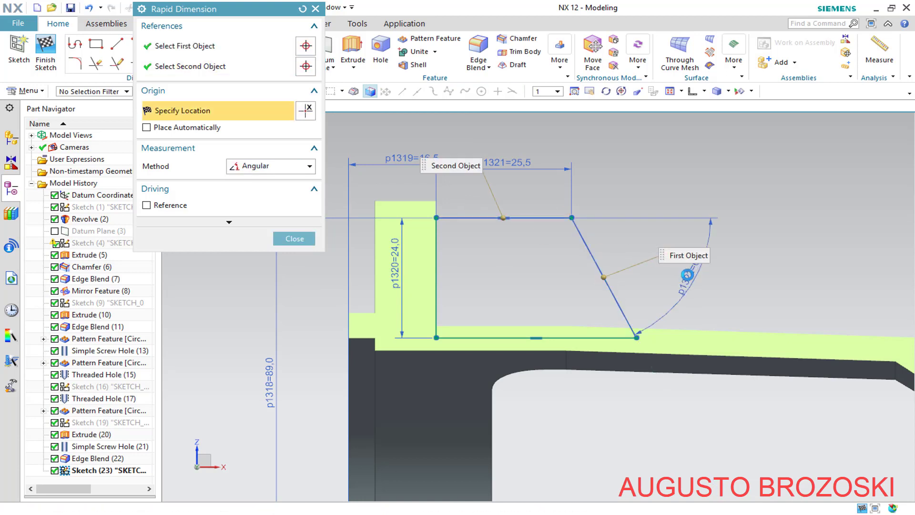
left_click(687, 275)
type("45")
key("Return")
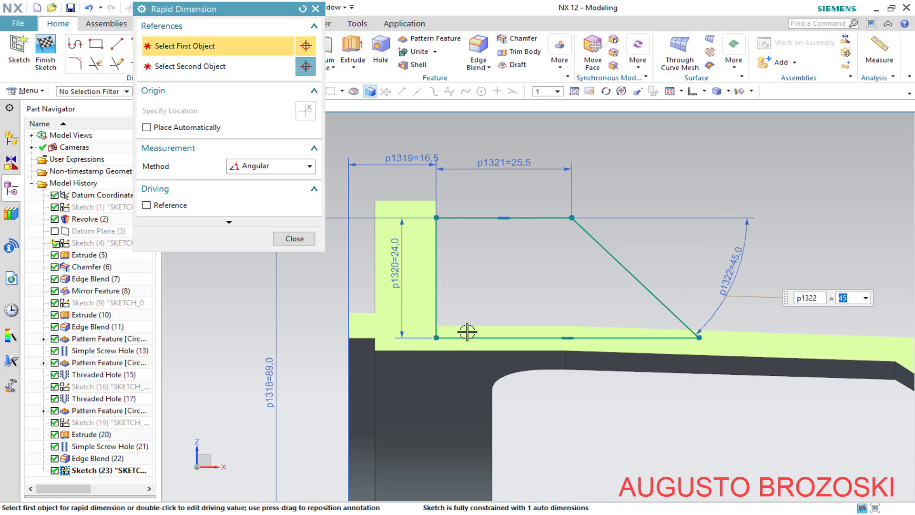
left_click(294, 239)
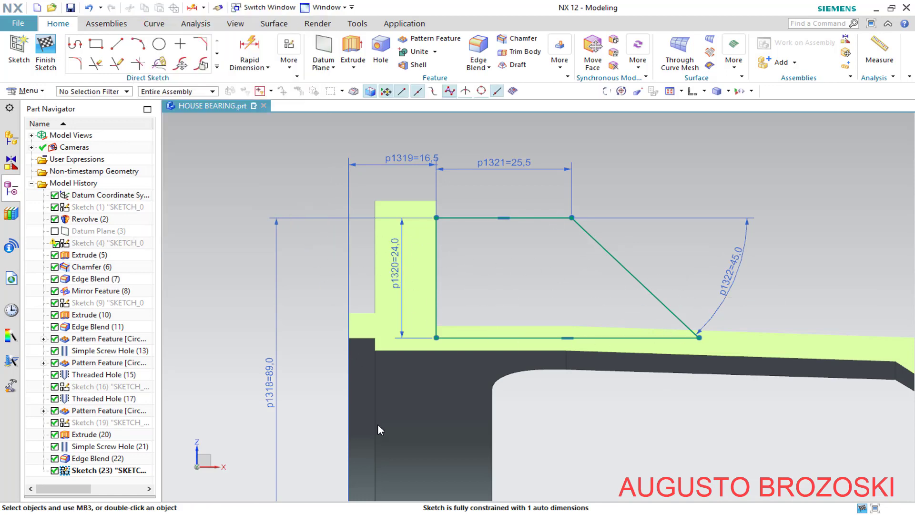
- Check the rectangular opening of Detail D in the PDF drawing and sketch a rectangle about 18 × 12.5 mm inside the rib profile in NX
key("alt+Tab")
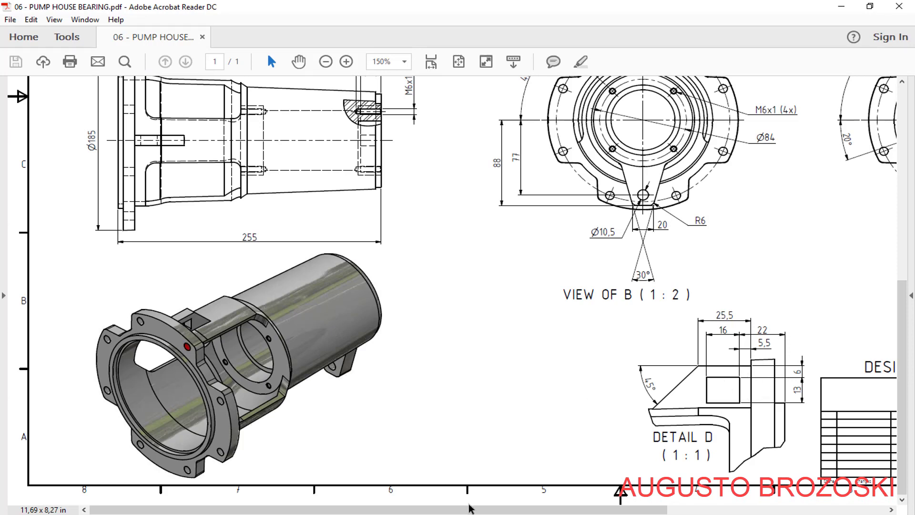
left_click_drag(469, 509, 604, 509)
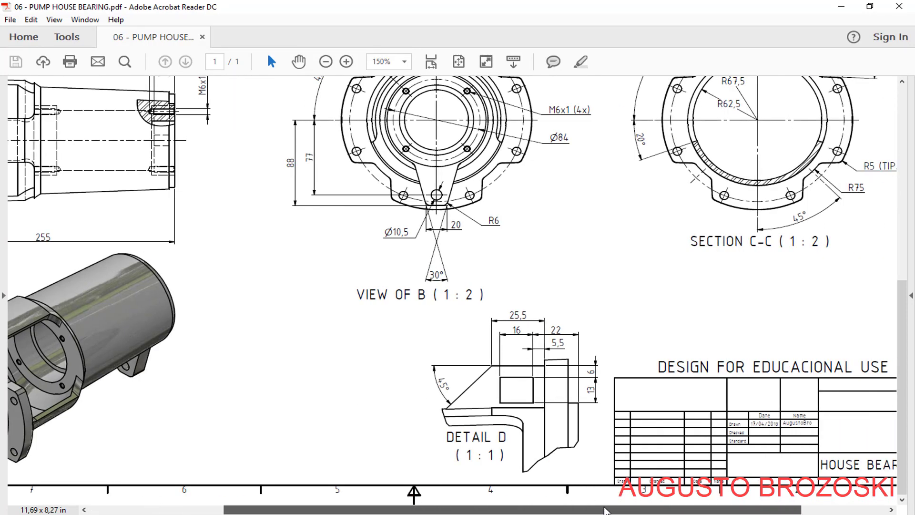
left_click(838, 10)
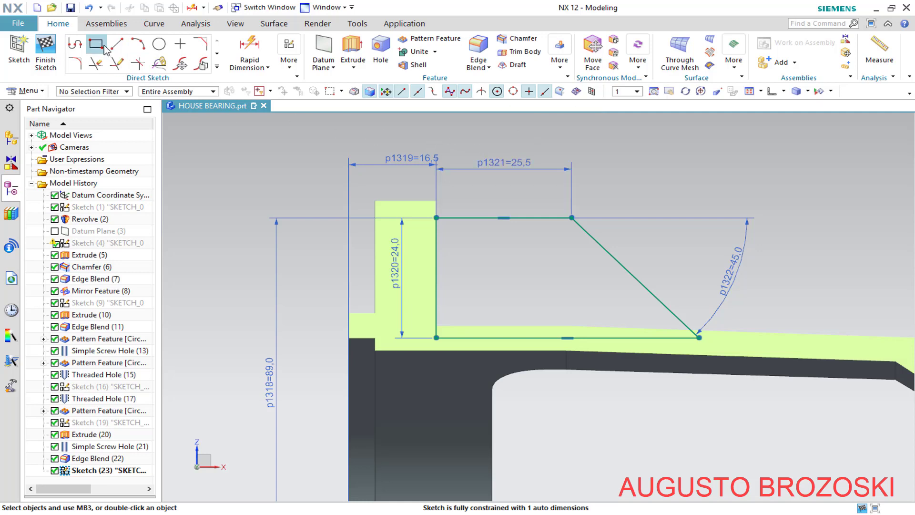
left_click(97, 44)
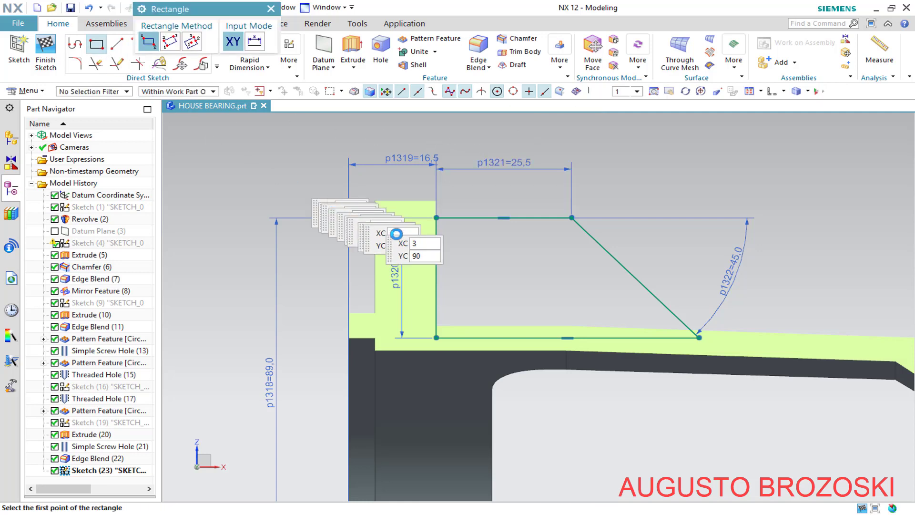
left_click(477, 243)
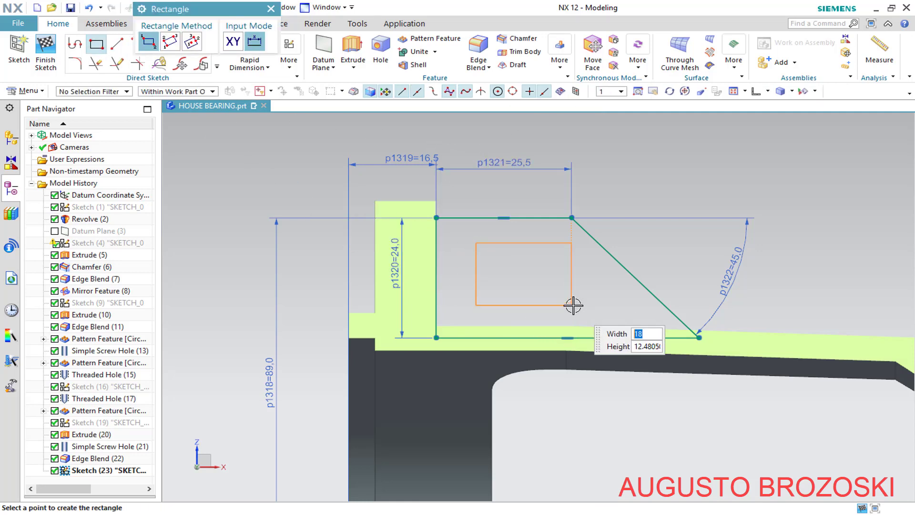
left_click(598, 320)
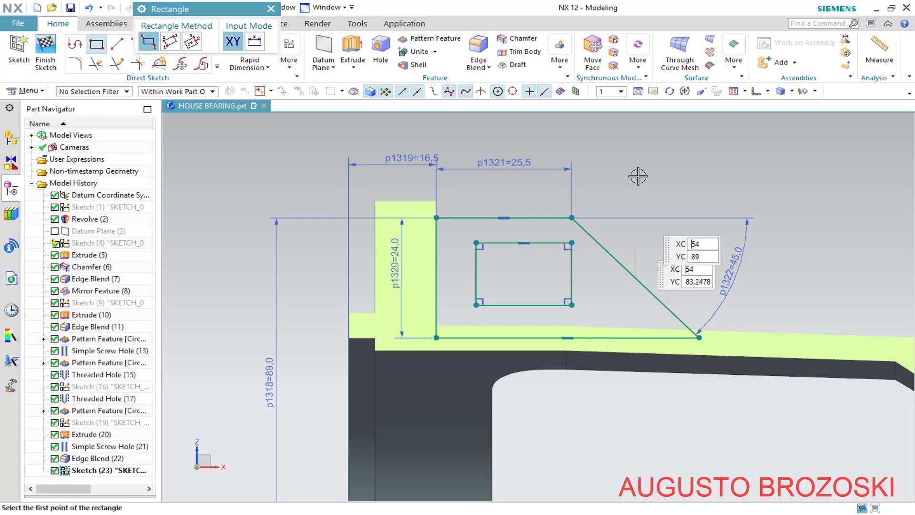
key("Escape")
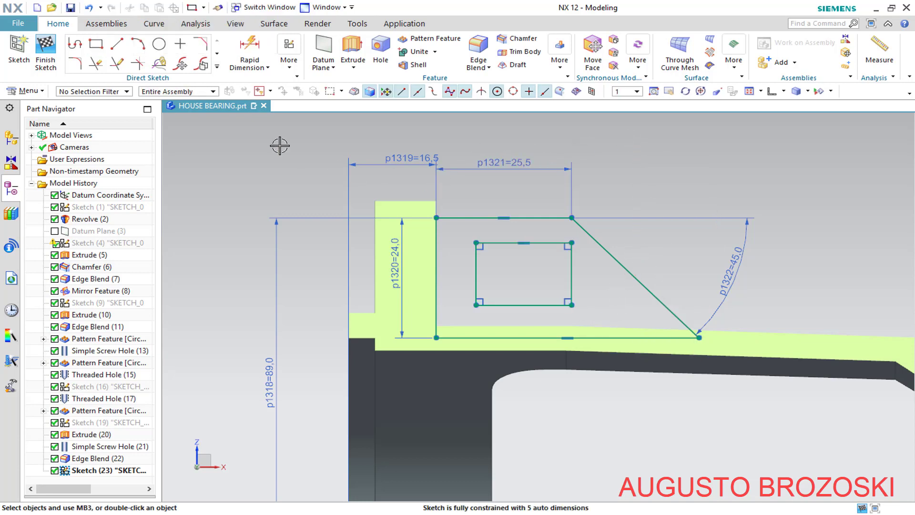
- Check the opening offset in the PDF drawing and dimension the rectangle 5.5 mm horizontally from the rib profile's flange-side line in NX
left_click(249, 52)
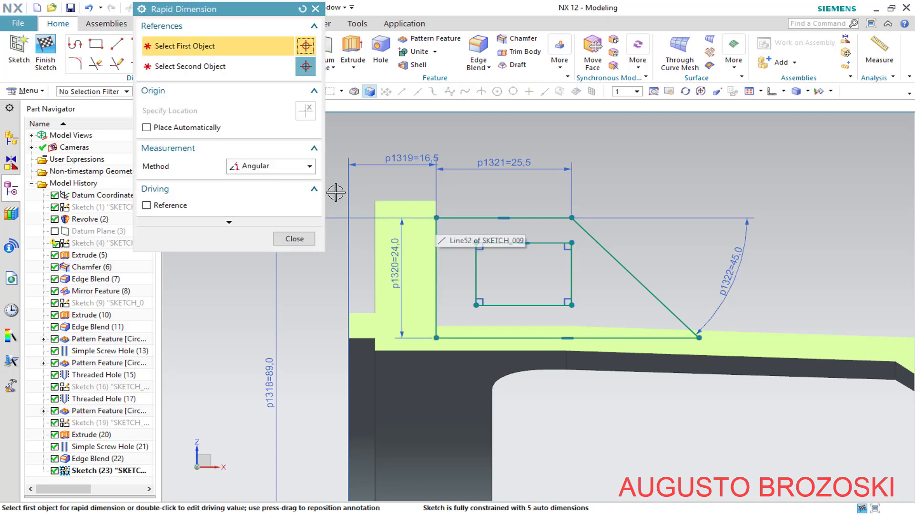
left_click(310, 165)
left_click(286, 180)
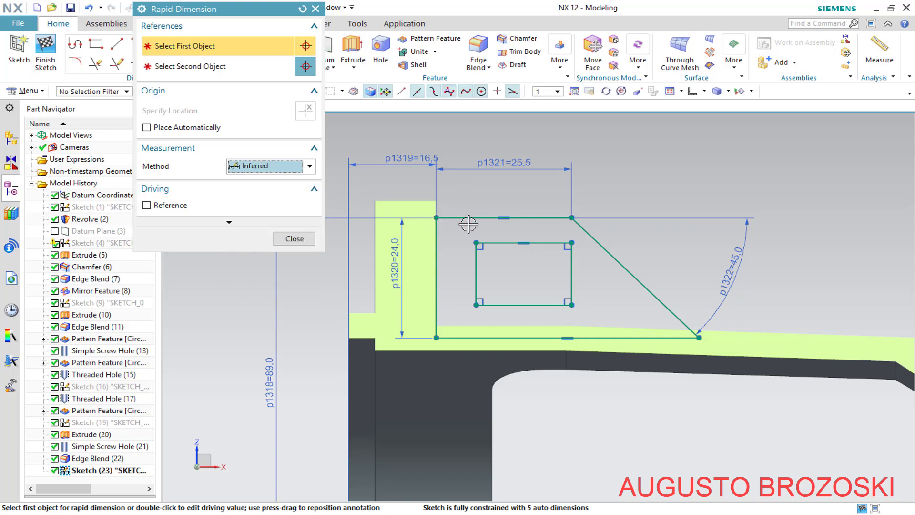
left_click(436, 218)
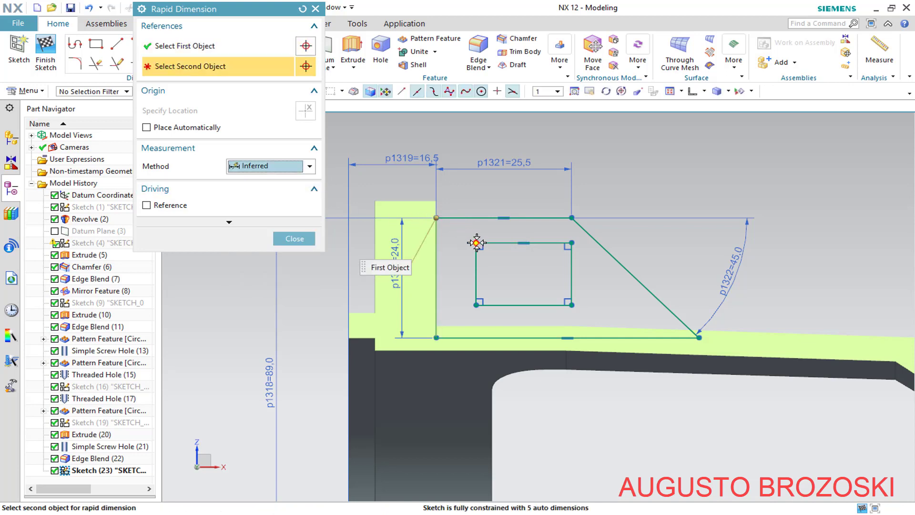
left_click(477, 243)
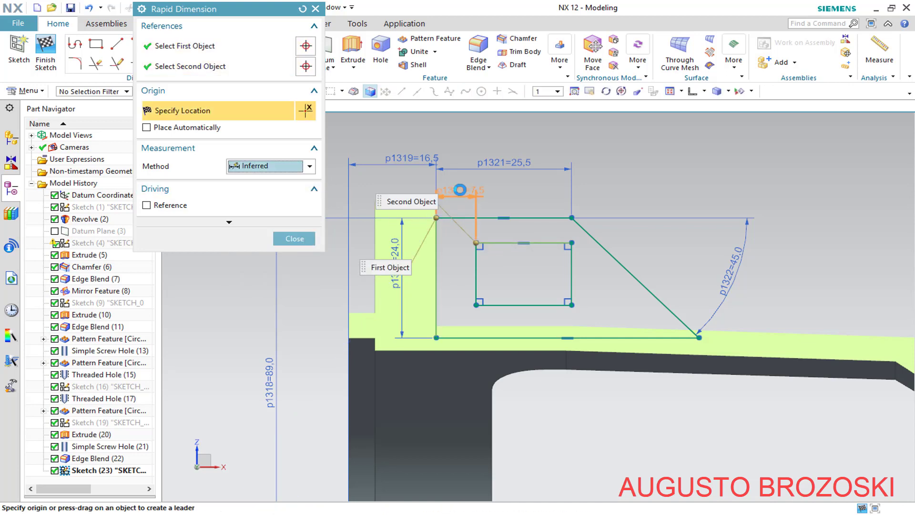
left_click(460, 191)
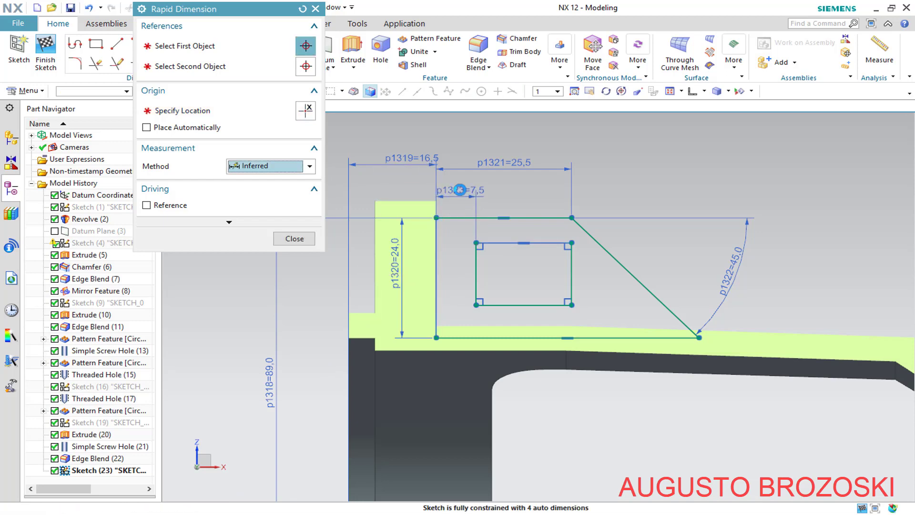
key("alt+Tab")
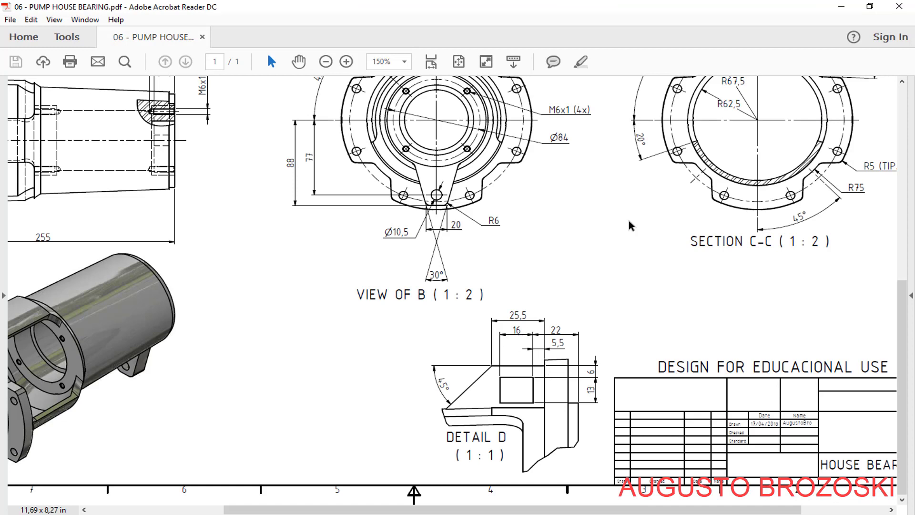
left_click(841, 6)
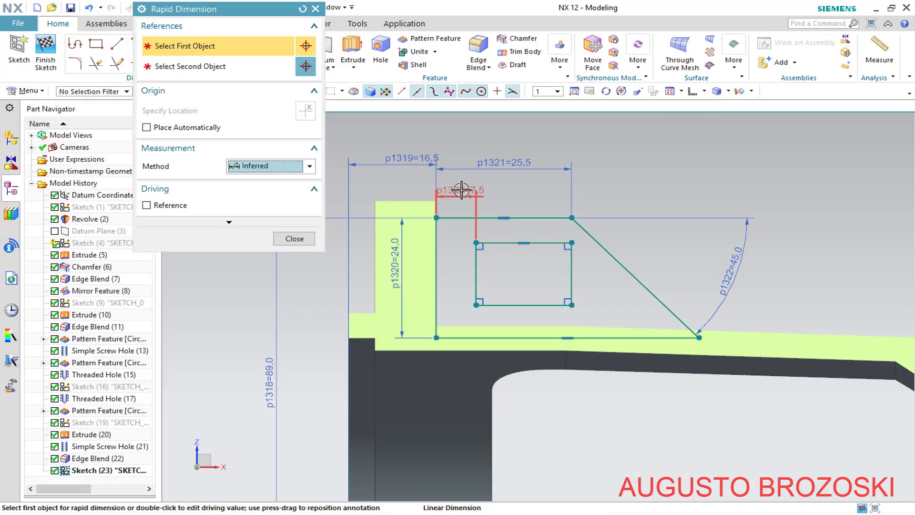
double_click(461, 190)
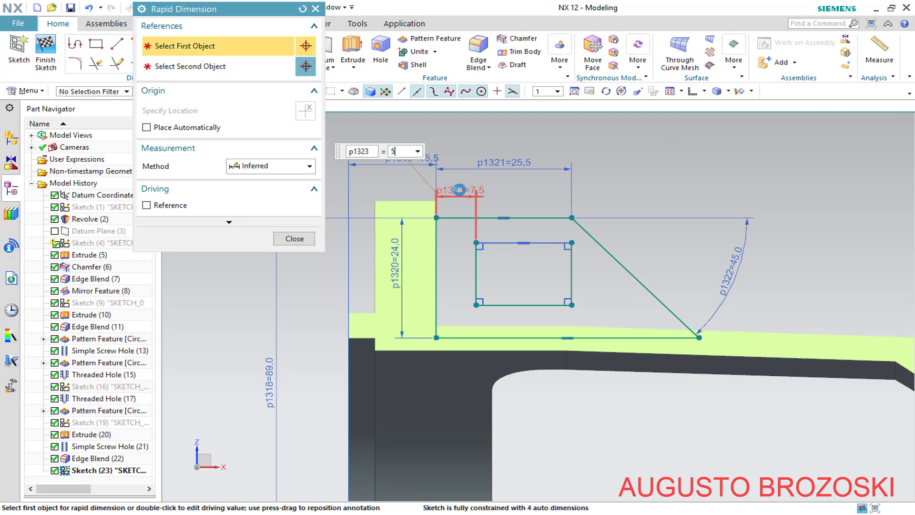
key("Return")
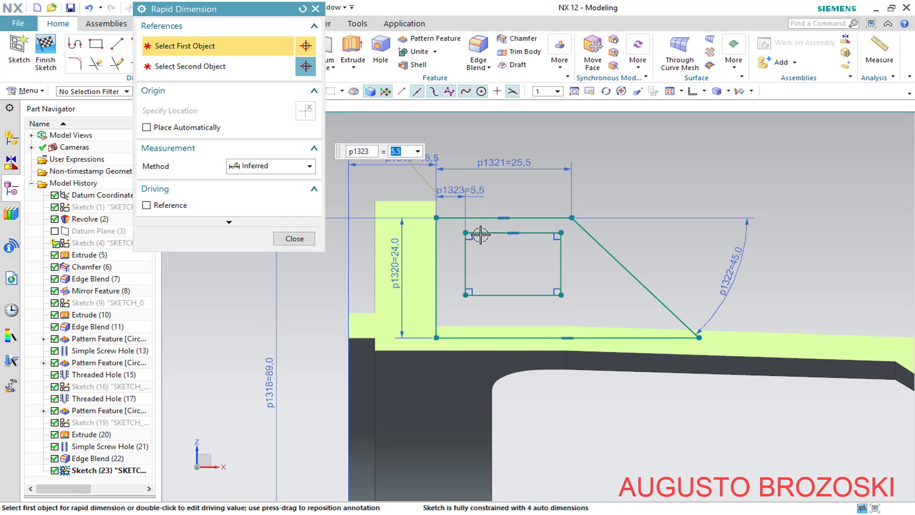
- Dimension the width of the rectangular opening as 16 mm
left_click(466, 232)
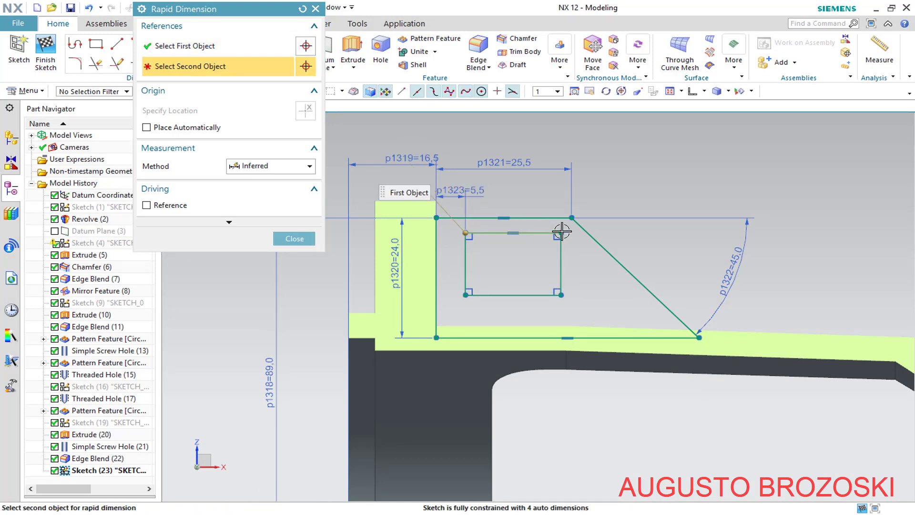
left_click(561, 238)
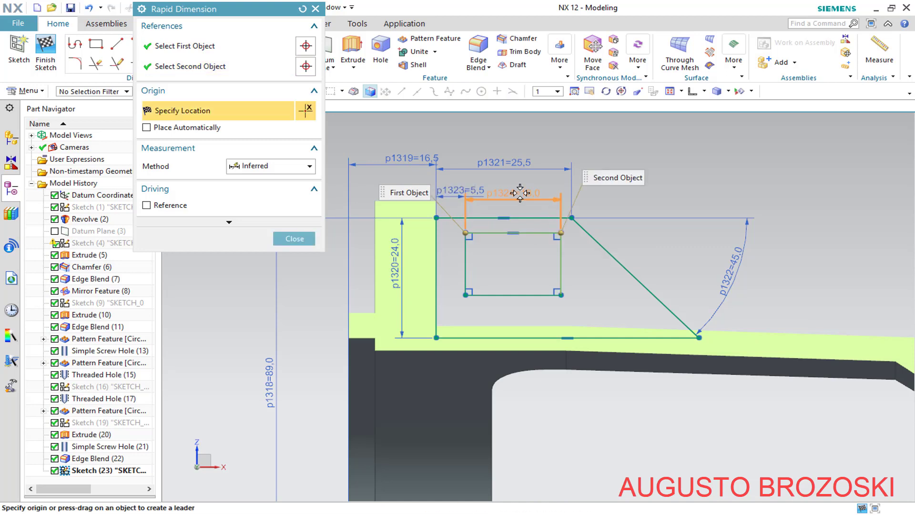
left_click(520, 192)
double_click(502, 193)
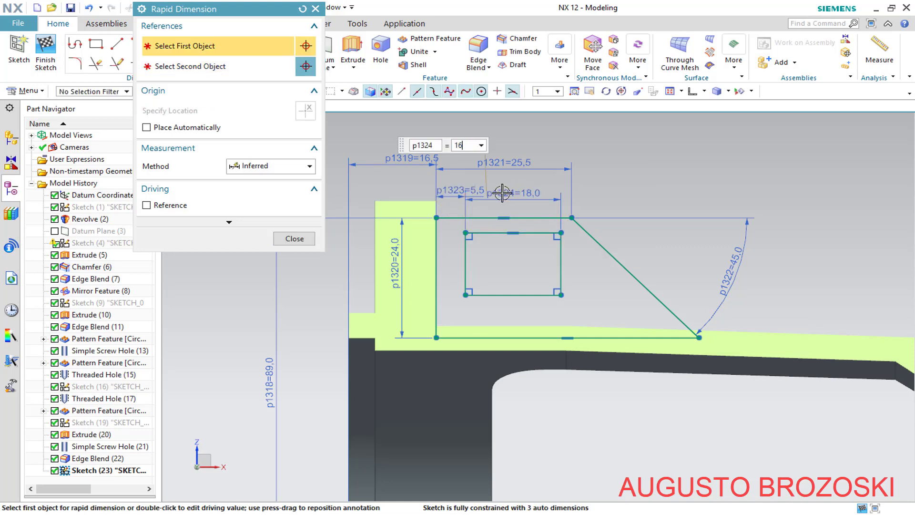
type("16")
key("Return")
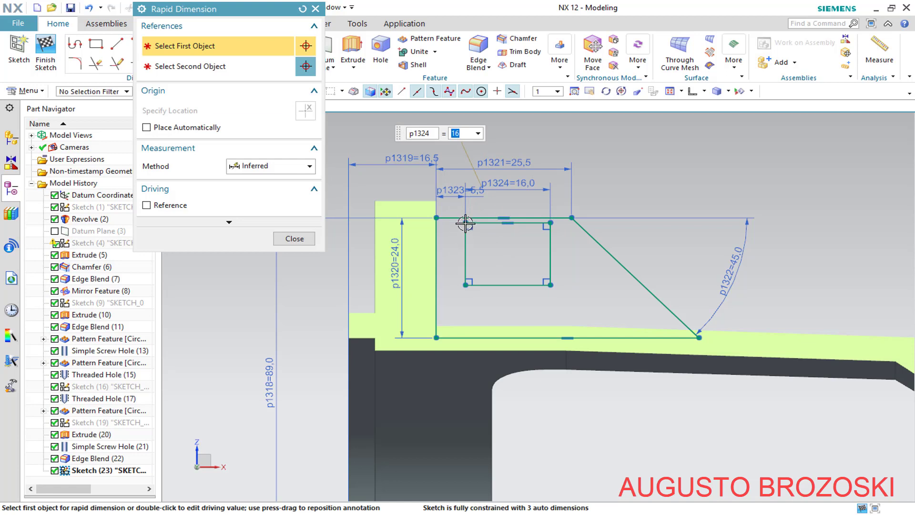
- Dimension the vertical distance between the rectangle's upper edge and the rib profile's top line as 6 mm
left_click(469, 220)
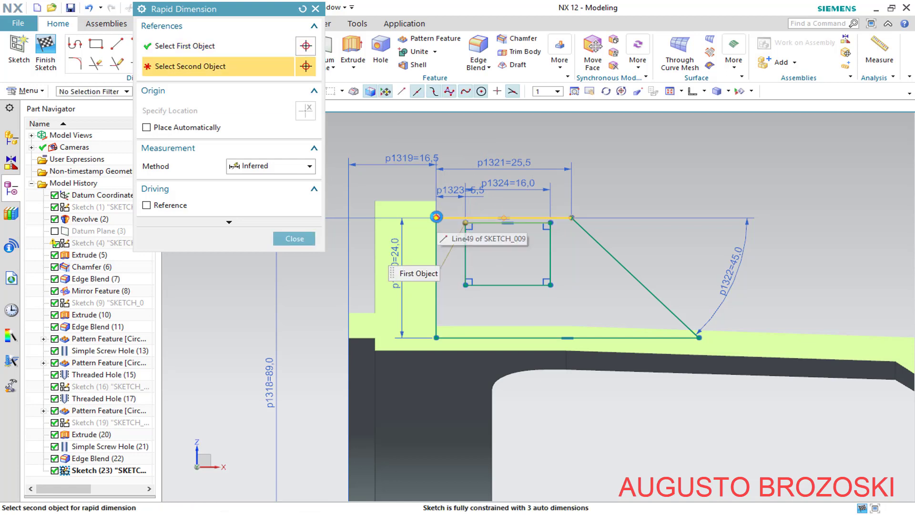
left_click(436, 217)
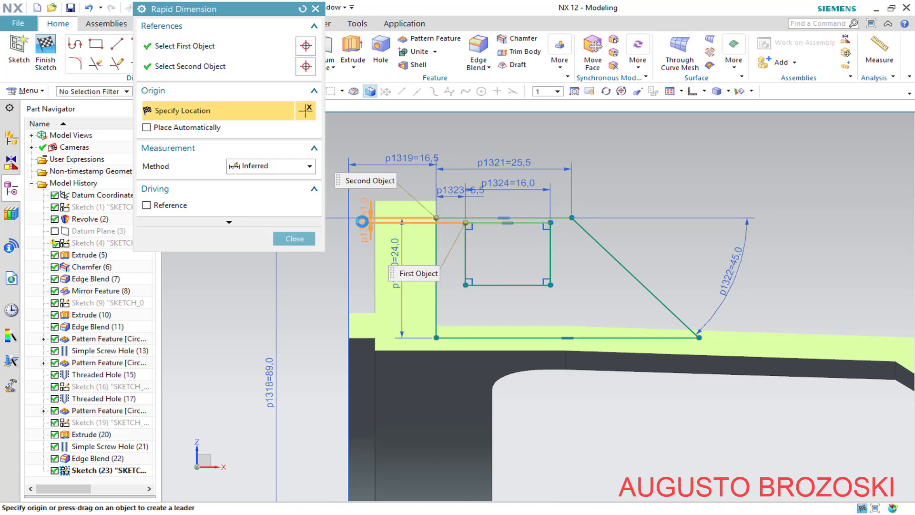
left_click(364, 218)
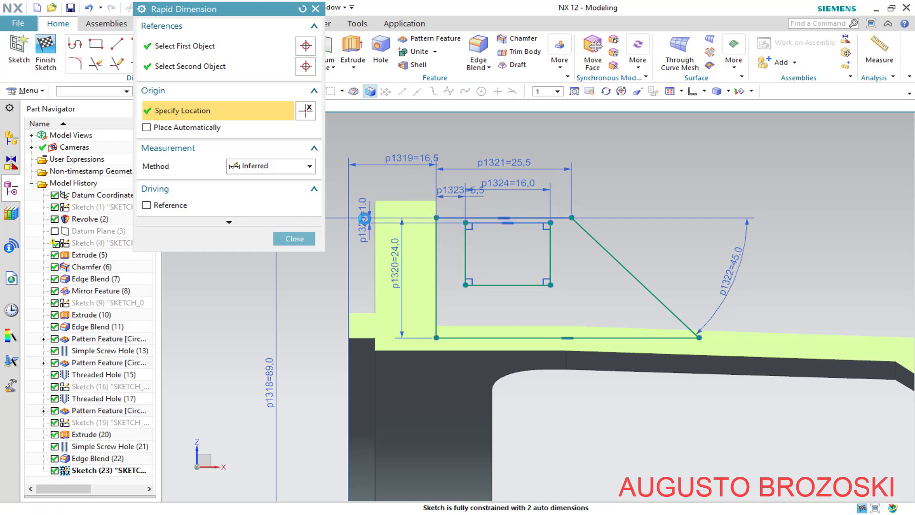
type("6")
key("Return")
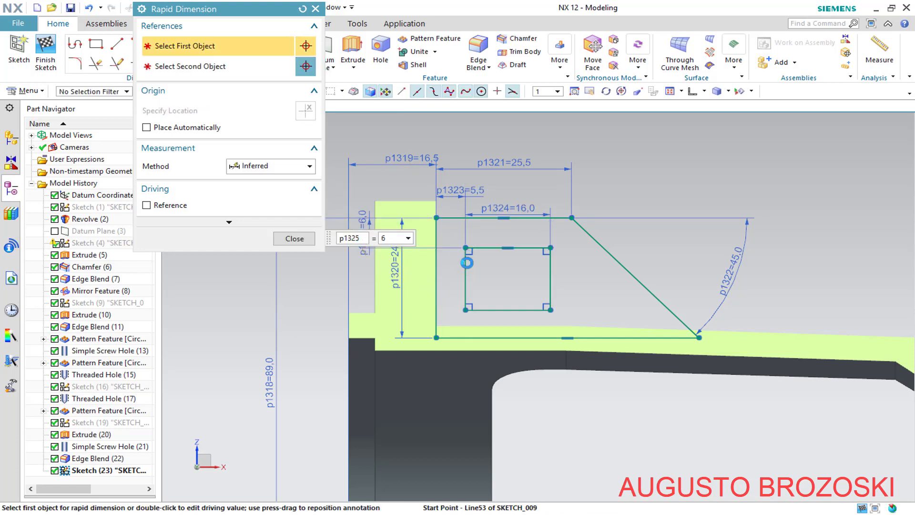
- Dimension the height of the rectangular opening as 13 mm and finish the sketch
left_click(466, 309)
left_click(466, 309)
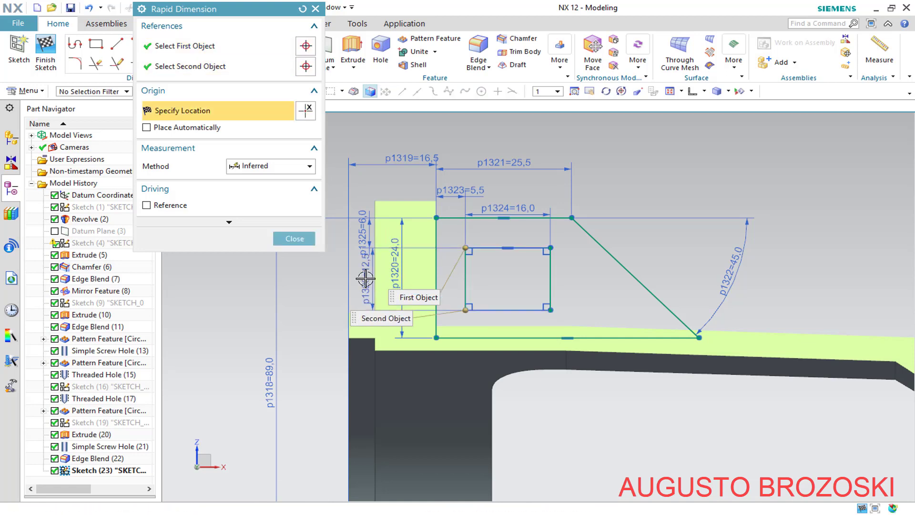
left_click(366, 279)
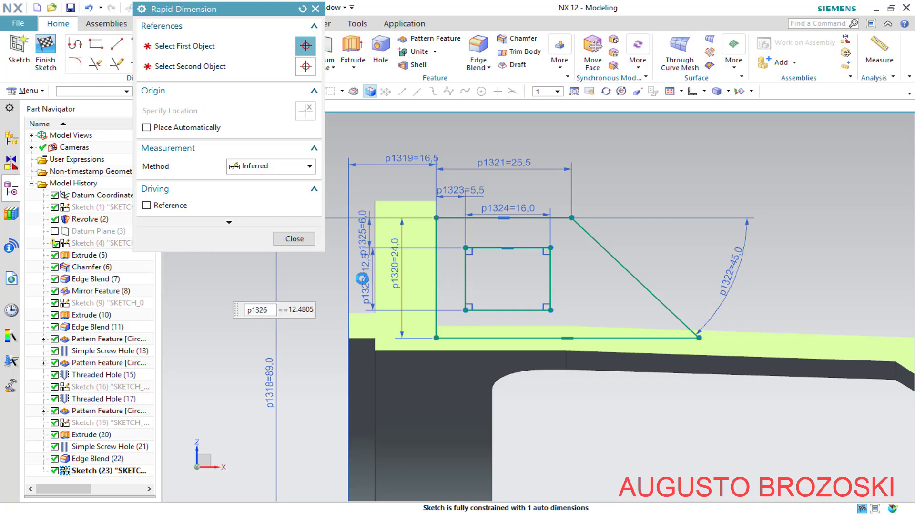
type("13")
key("Return")
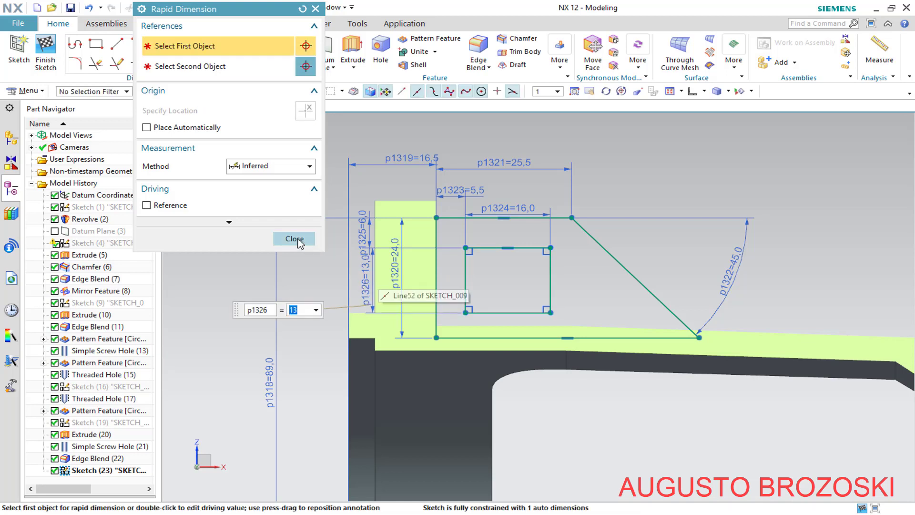
left_click(294, 239)
scroll(425, 263, "down", 2)
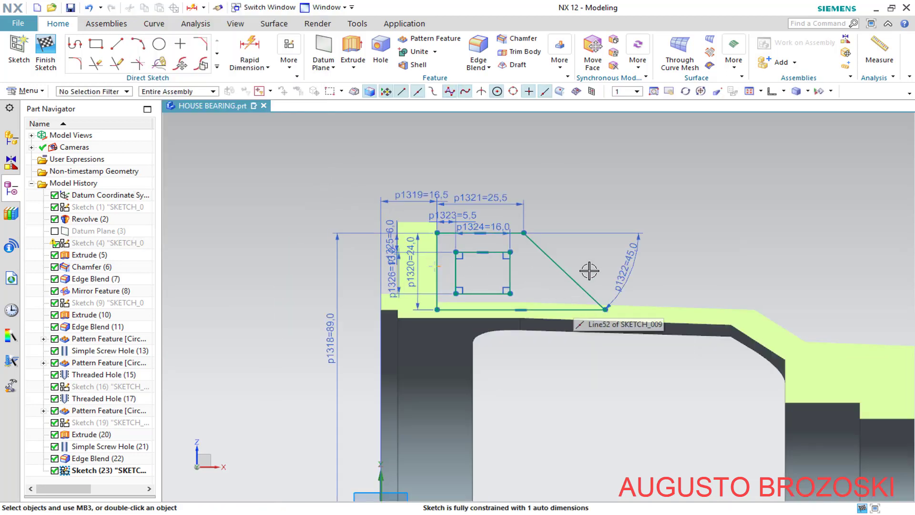
left_click(46, 52)
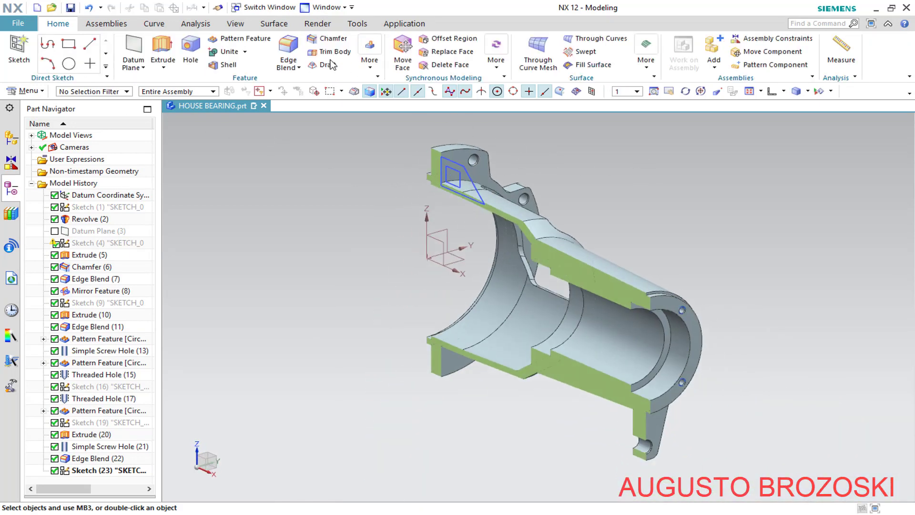
- Turn off the clipped section view to display the whole bearing and save the part
left_click(236, 25)
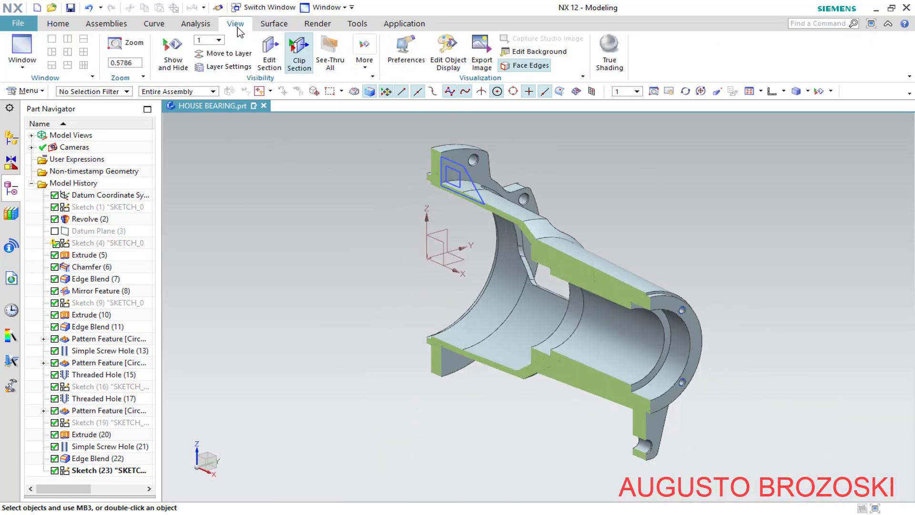
left_click(298, 53)
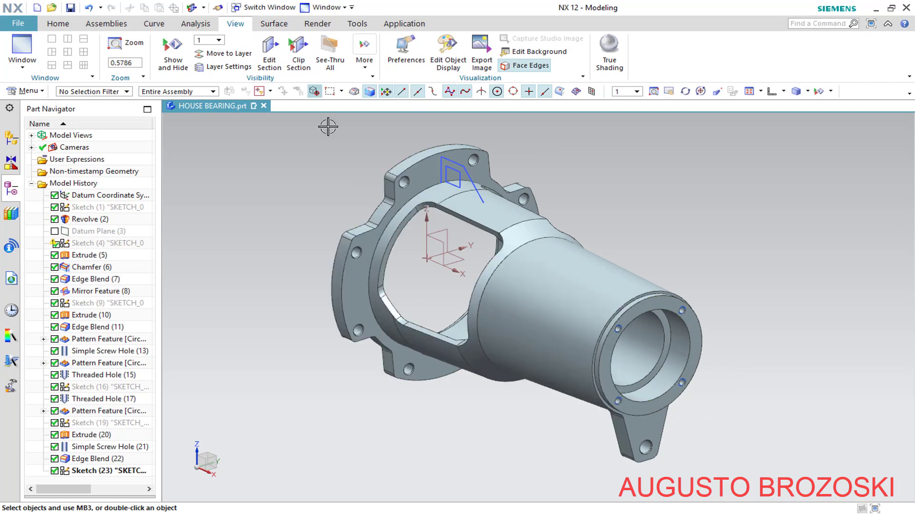
left_click(784, 90)
left_click(776, 108)
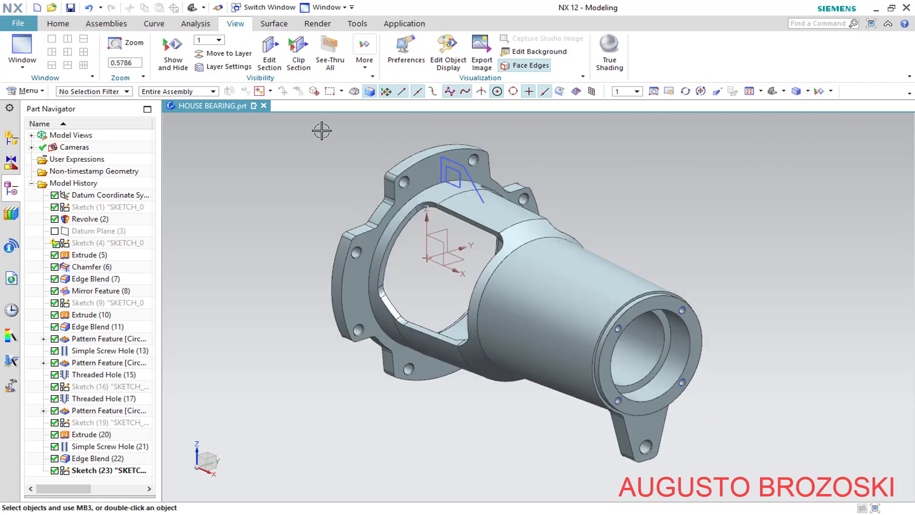
left_click(71, 9)
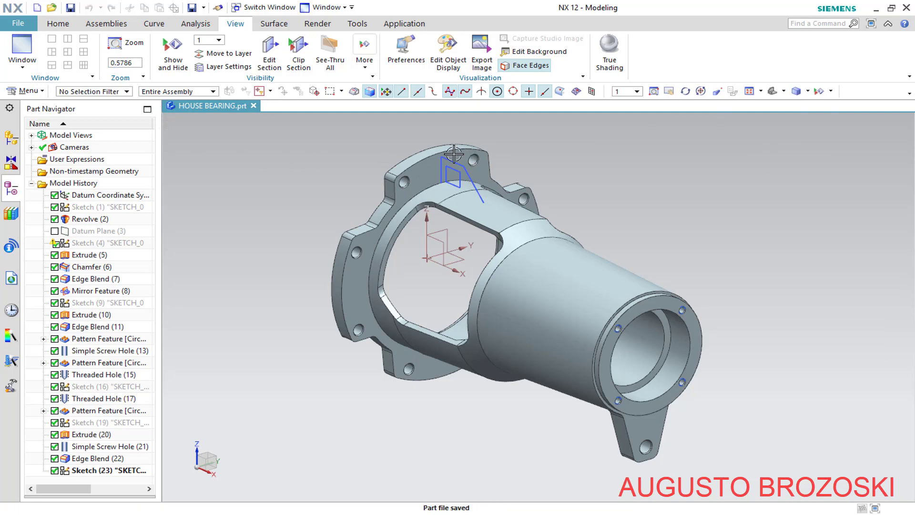
- Extrude the rib profile with its rectangular opening by a symmetric value of 5 mm, uniting it with the bearing body
scroll(454, 154, "up", 5)
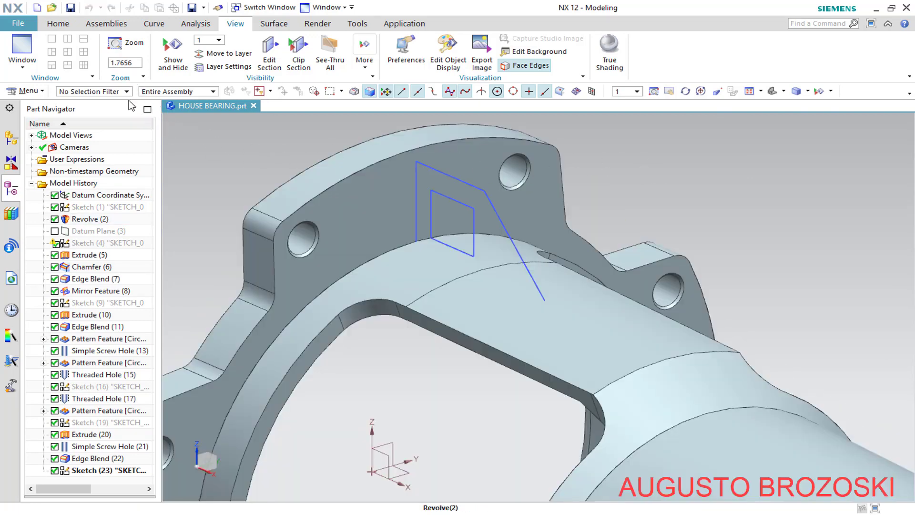
left_click(58, 23)
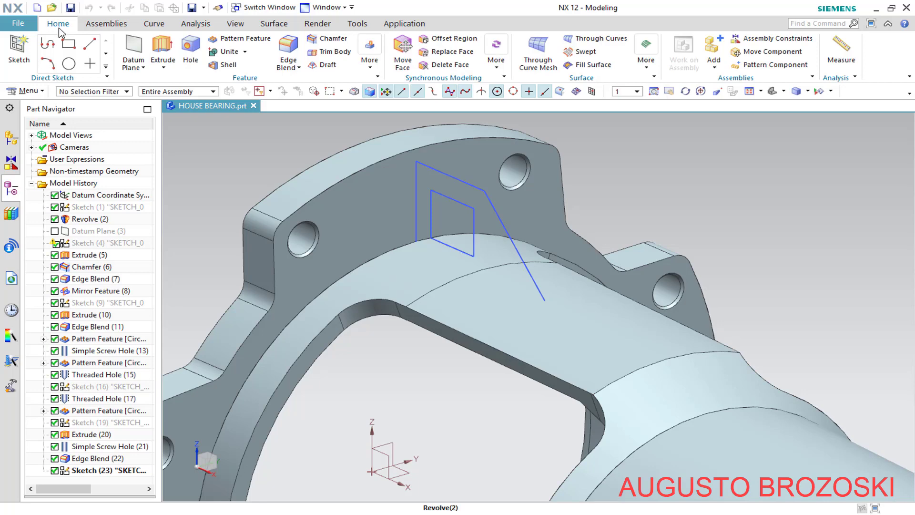
left_click(161, 51)
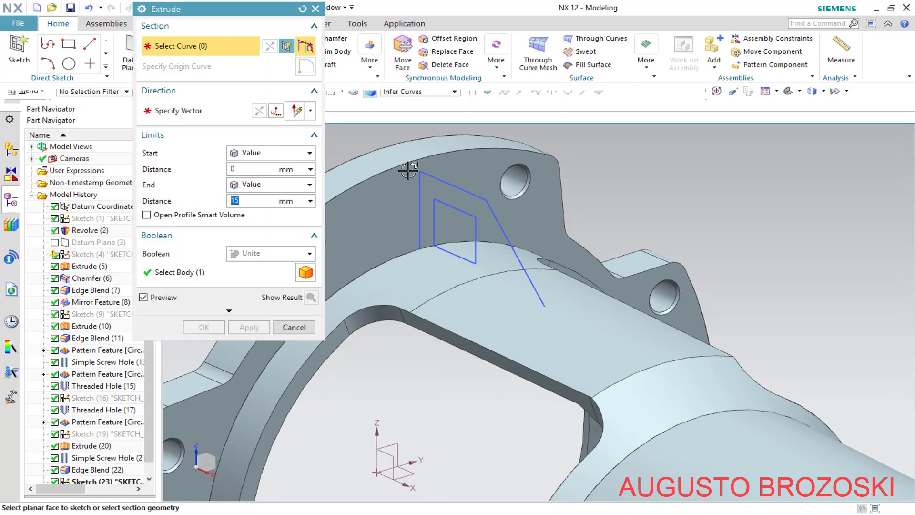
left_click(459, 189)
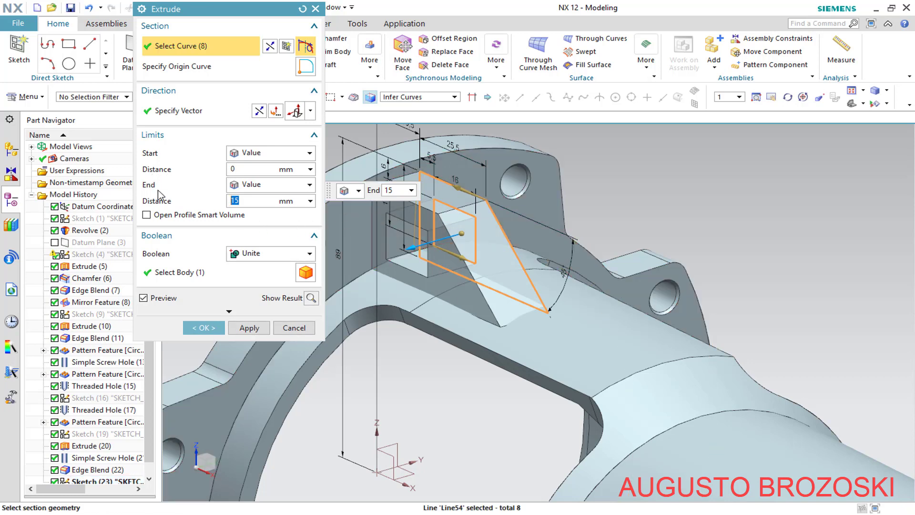
left_click(309, 153)
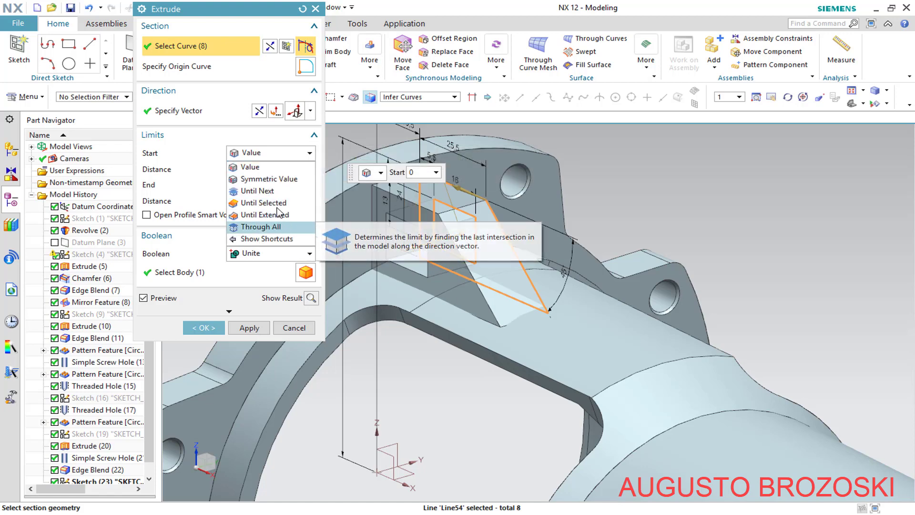
left_click(284, 179)
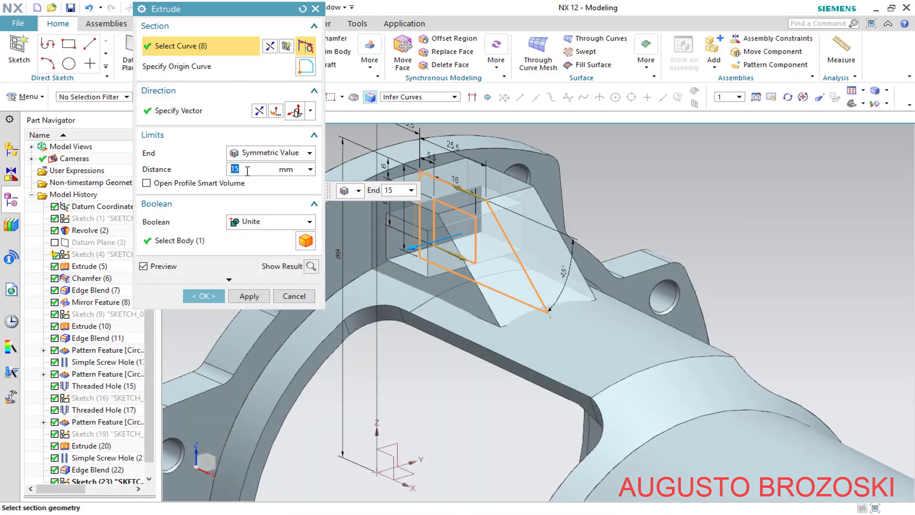
key("Return")
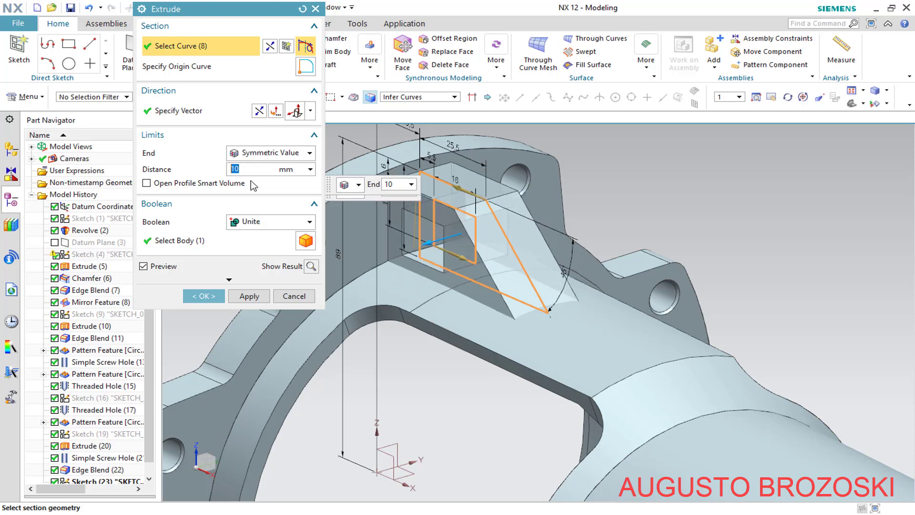
scroll(488, 252, "down", 1)
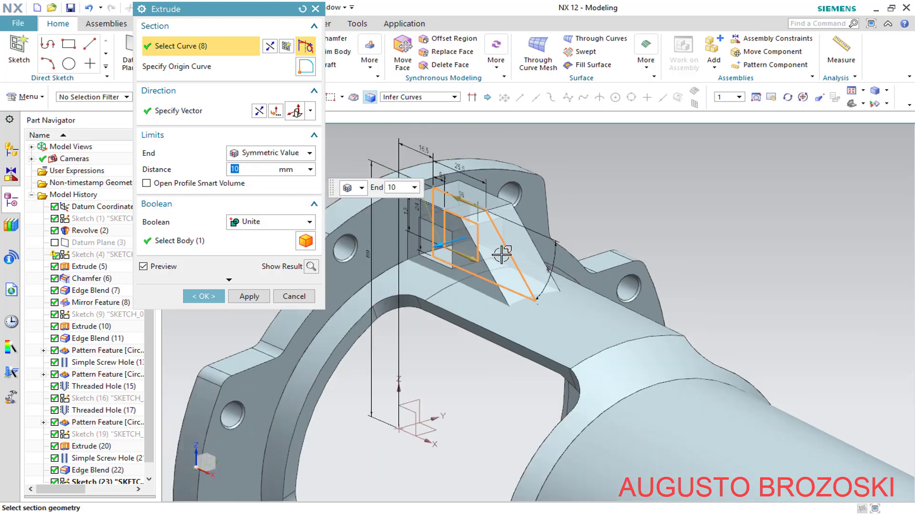
scroll(448, 219, "up", 3)
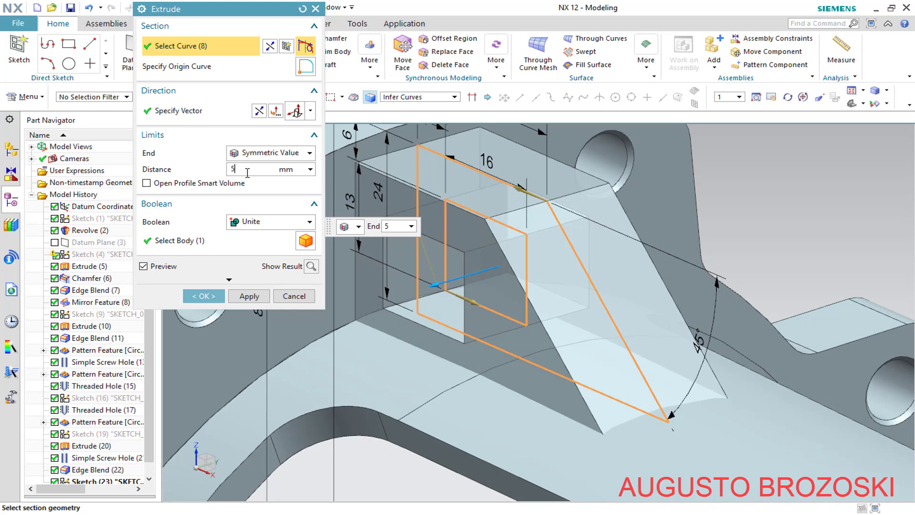
key("Return")
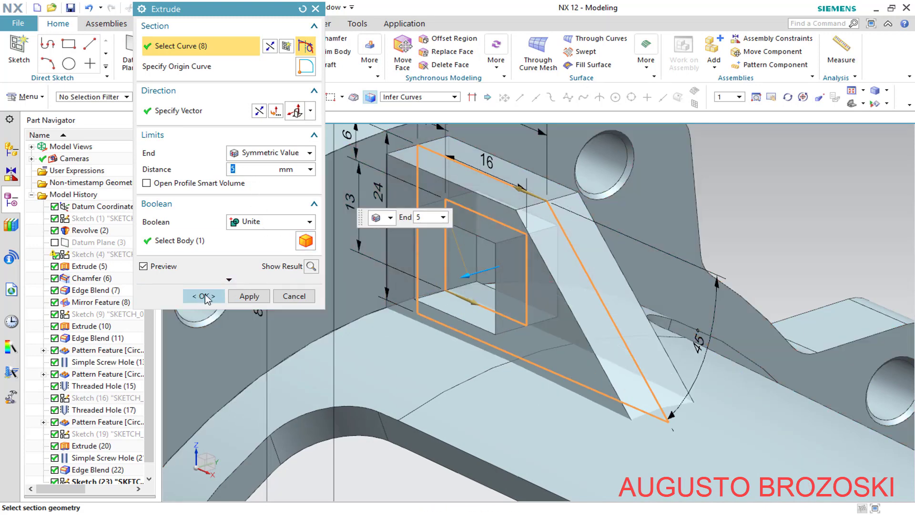
left_click(205, 296)
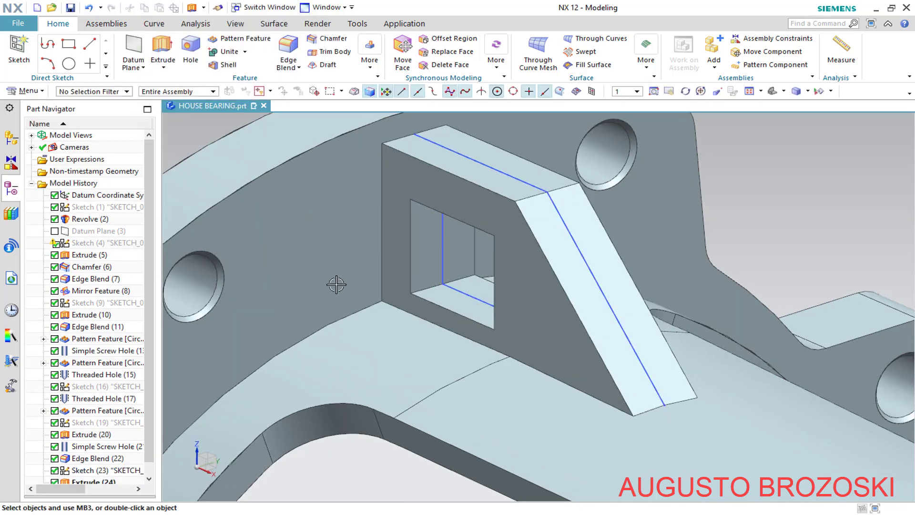
- Reopen the rib extrusion's parameters and check the target body of its Unite operation
scroll(336, 285, "up", 4)
scroll(97, 372, "down", 1)
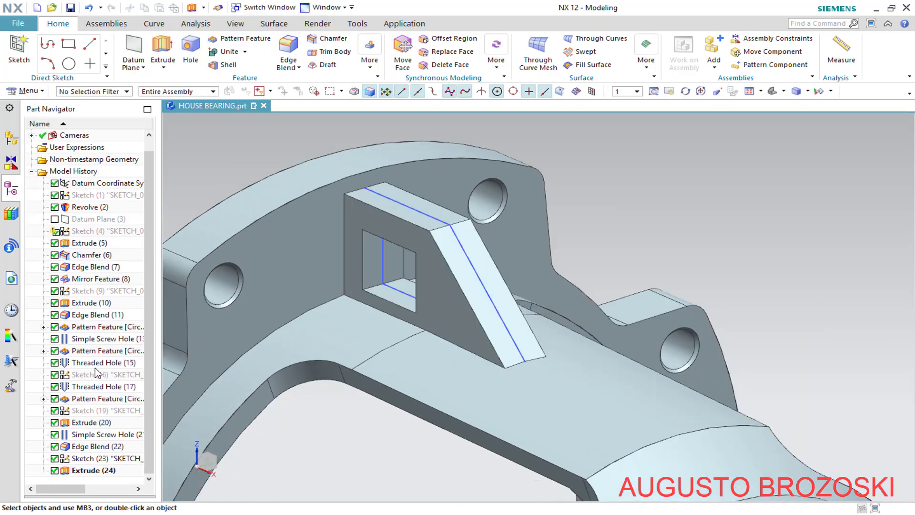
left_click(94, 471)
right_click(94, 471)
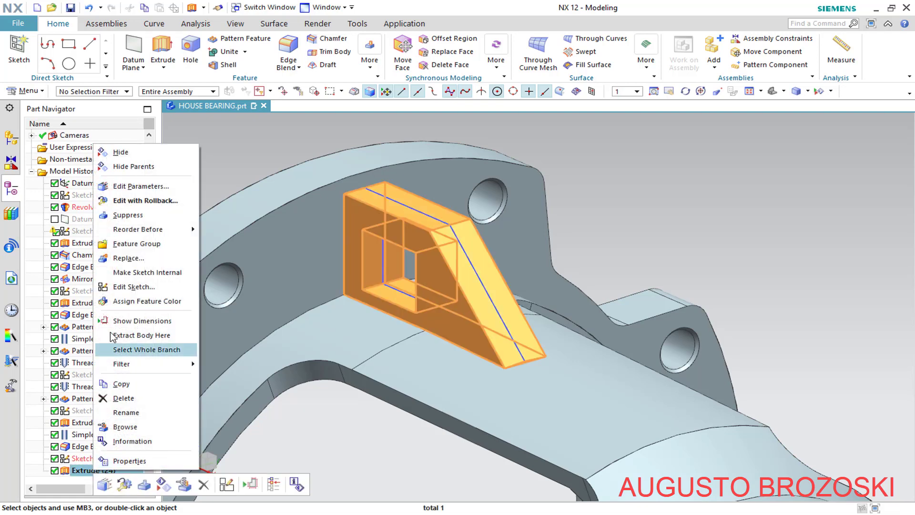
left_click(115, 187)
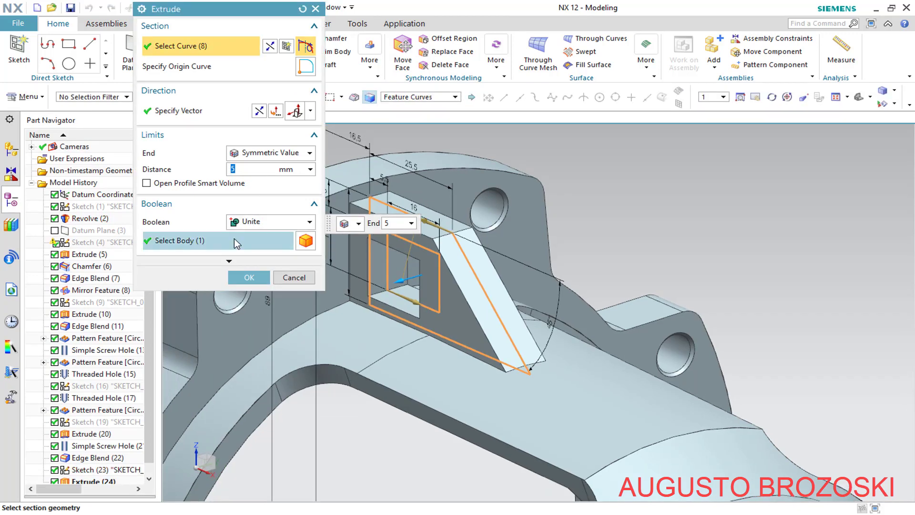
left_click(234, 238)
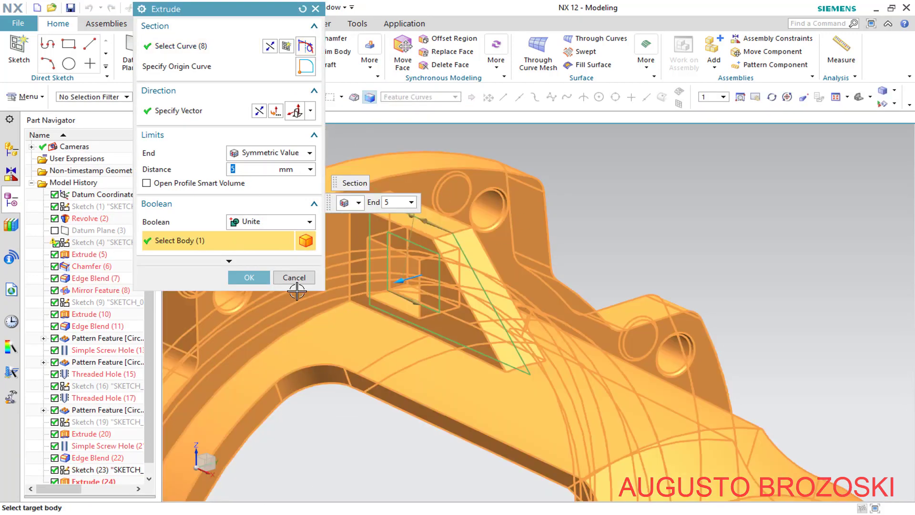
left_click(258, 278)
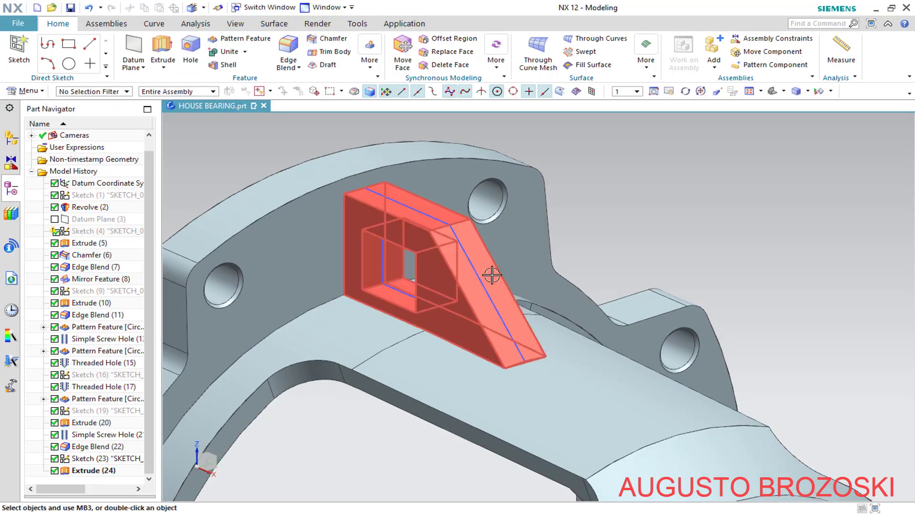
- Hide all sketches in the model and save the part with the whole bearing displayed
left_click(819, 92)
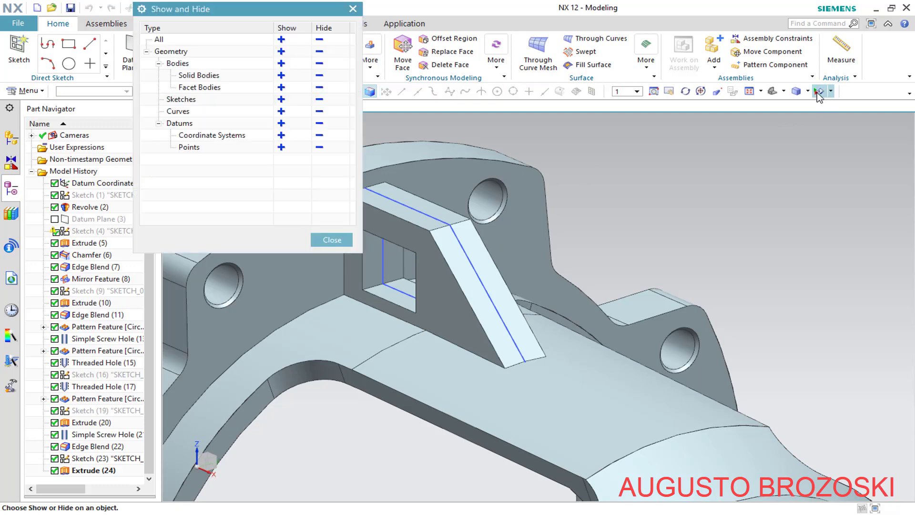
left_click(319, 99)
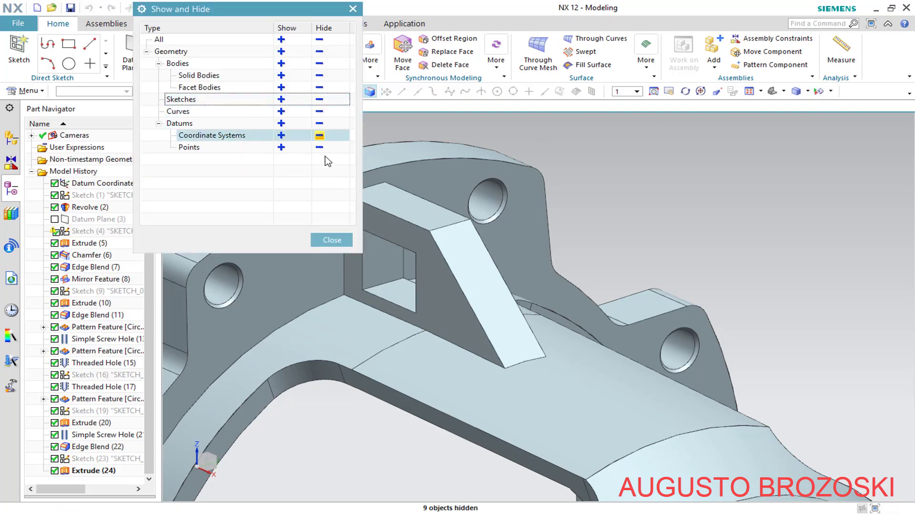
left_click(328, 240)
scroll(582, 218, "up", 5)
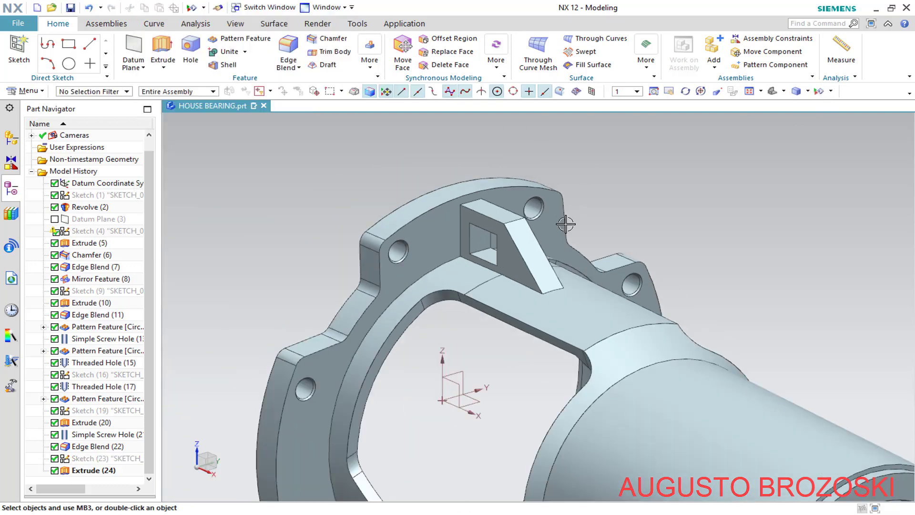
middle_click_drag(583, 217, 600, 245)
left_click(772, 94)
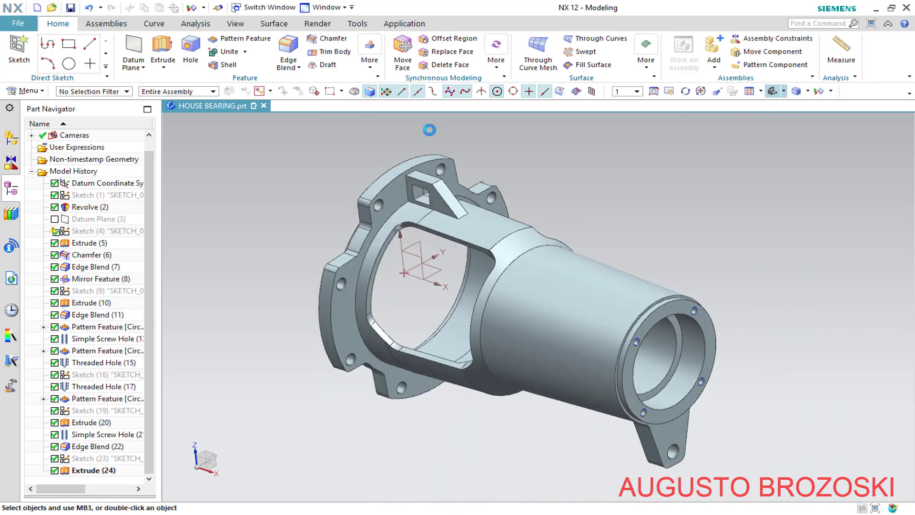
left_click(72, 9)
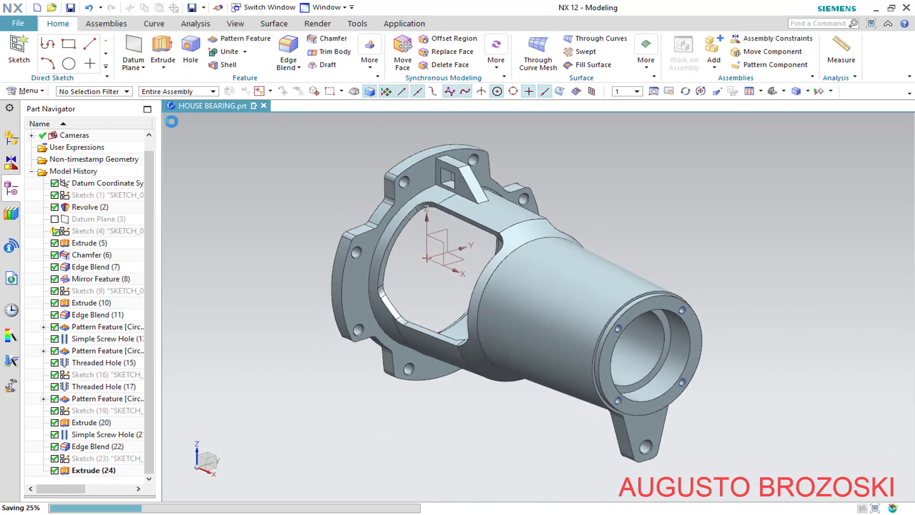
- Measure the rib's thickness along the short edge between its flat upper face and its sloped face
scroll(453, 144, "up", 6)
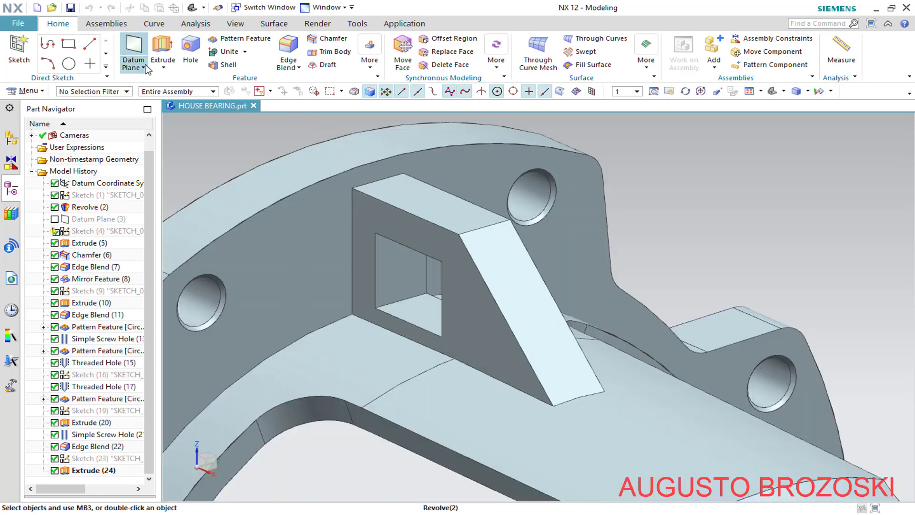
left_click(196, 24)
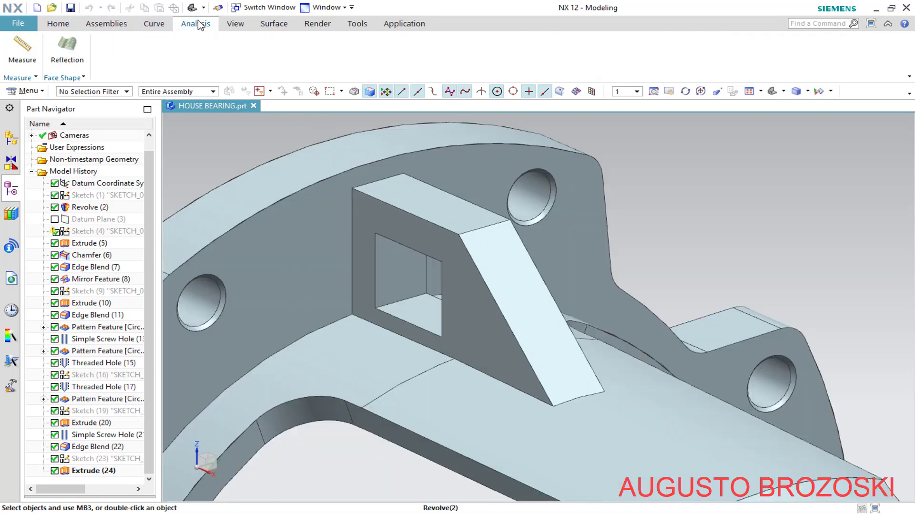
left_click(22, 48)
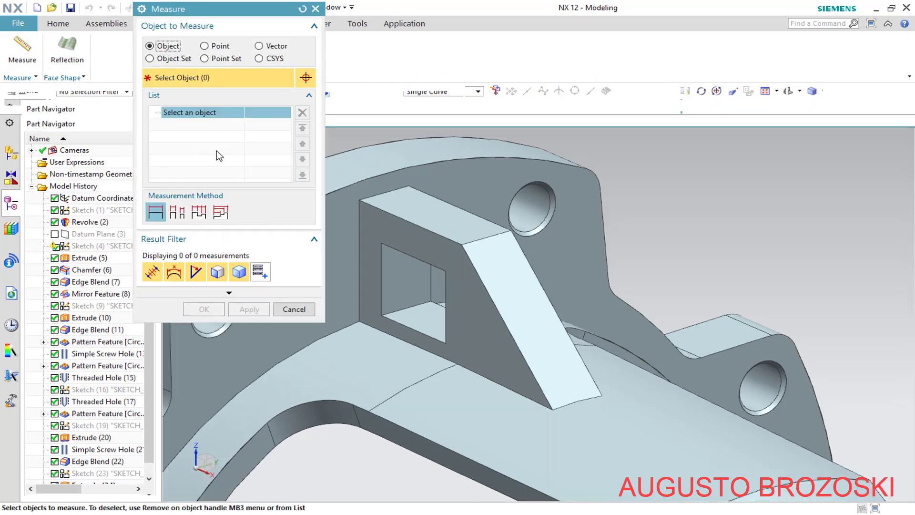
left_click(471, 242)
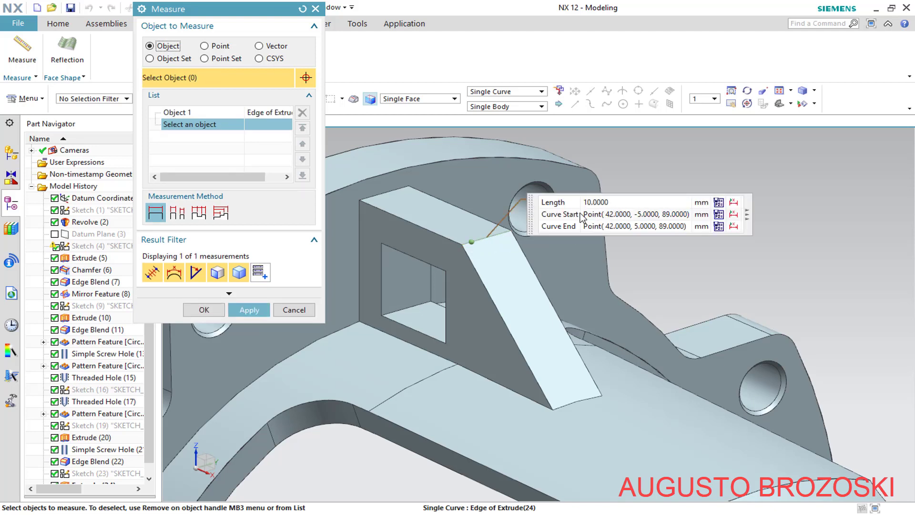
left_click(213, 311)
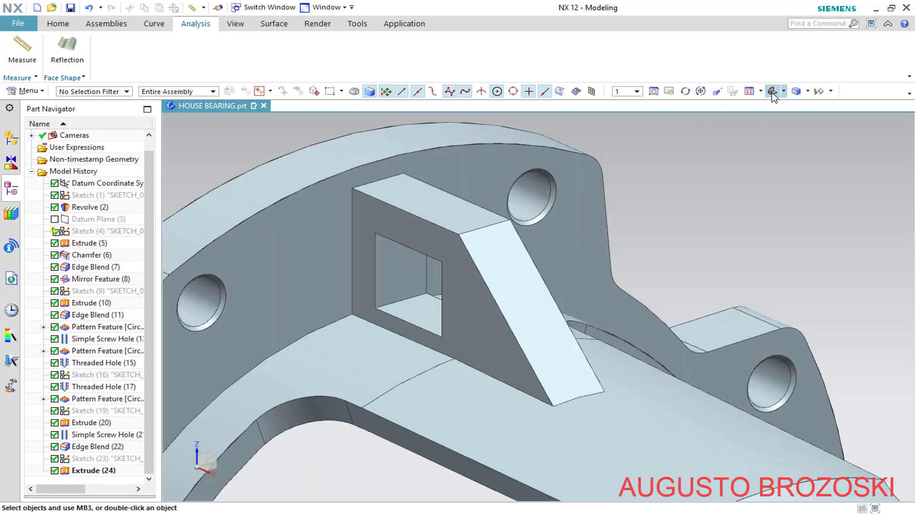
left_click(772, 93)
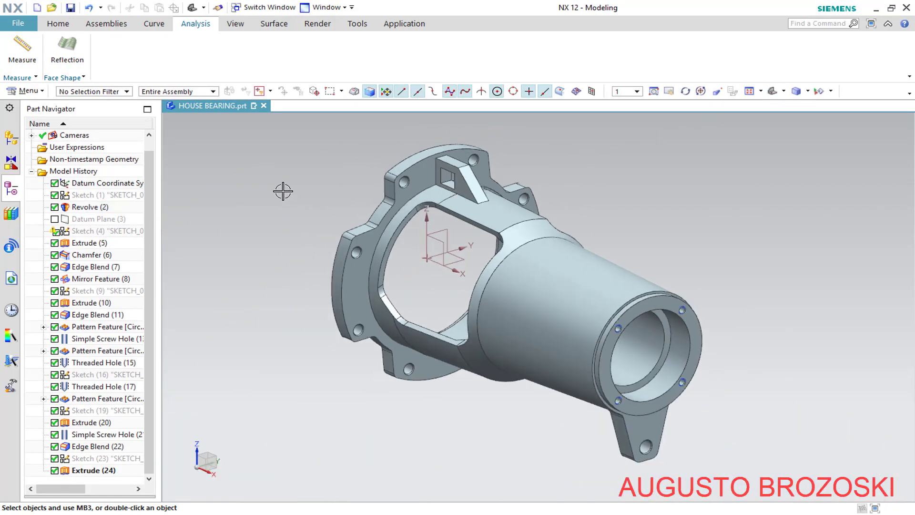